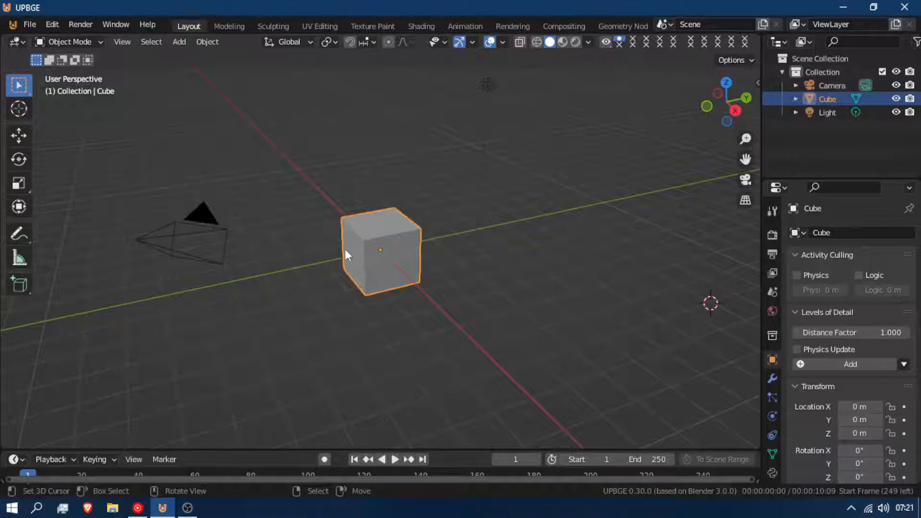
- Reposition the 3D cursor around the cube and deselect the cube
shift+right_click(396, 260)
shift+right_click(457, 201)
shift+right_click(497, 170)
shift+right_click(386, 174)
click(299, 306)
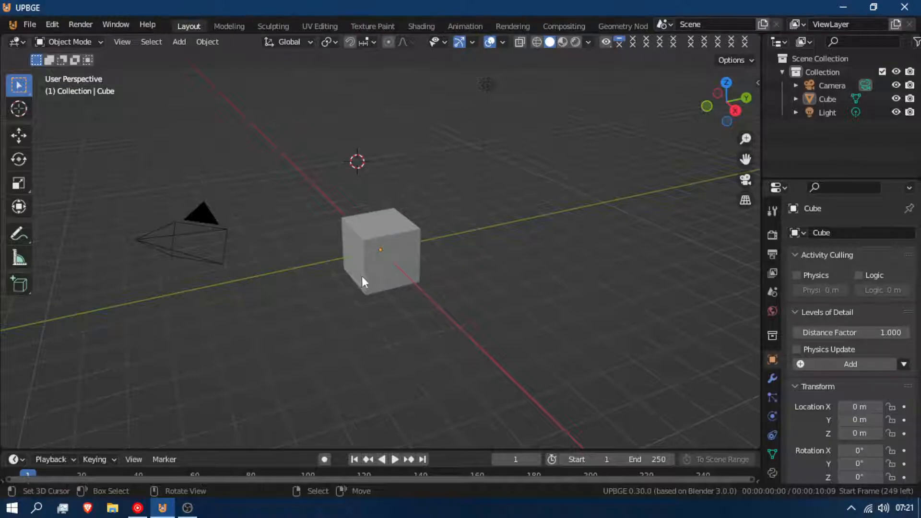
- Delete the light and the camera from the scene
click(487, 85)
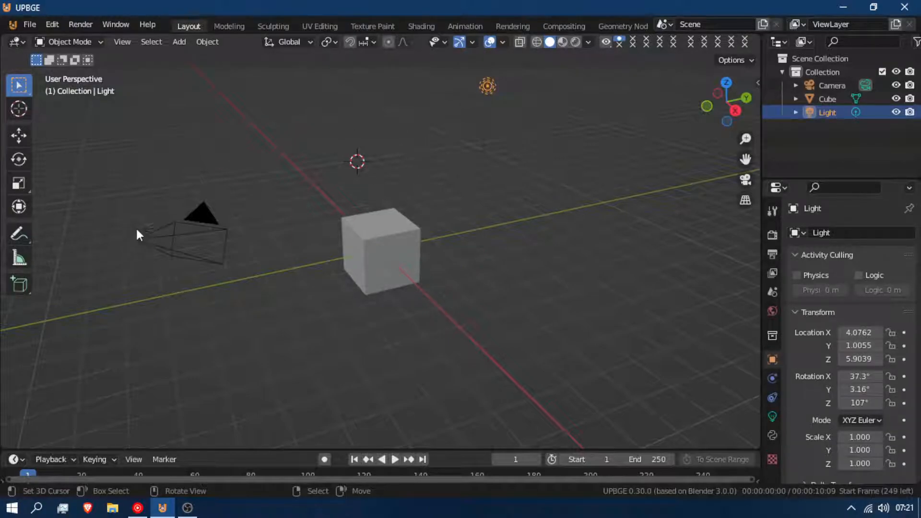
shift+click(196, 223)
key(Delete)
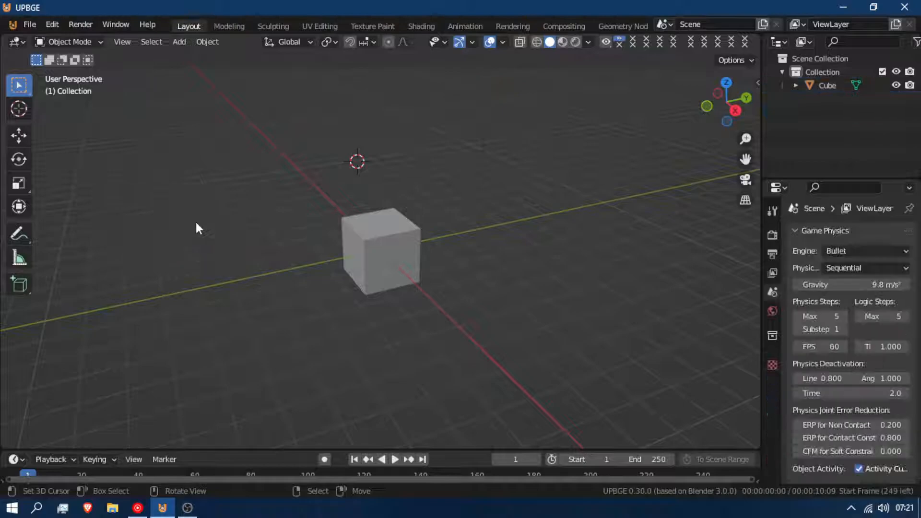
- Select the cube and enable the Screencast Keys display
click(367, 254)
middle_drag(367, 255, 355, 231)
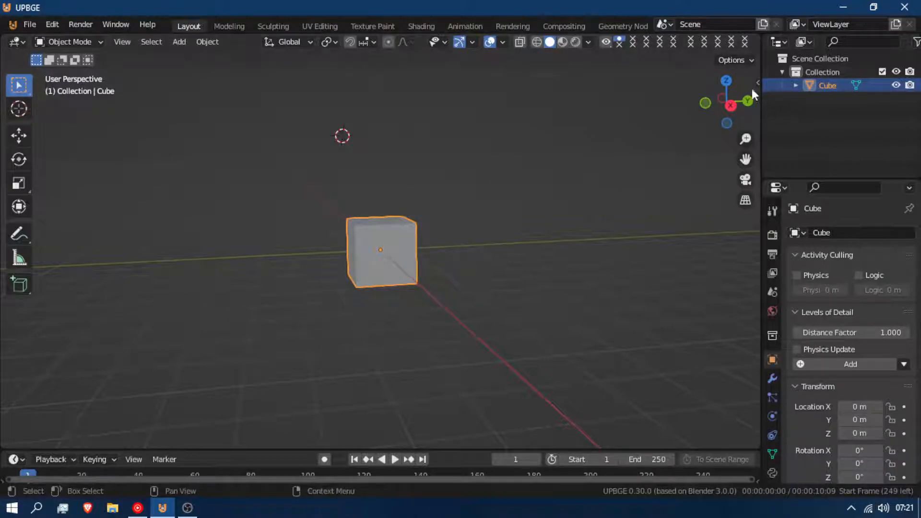
drag(758, 83, 613, 108)
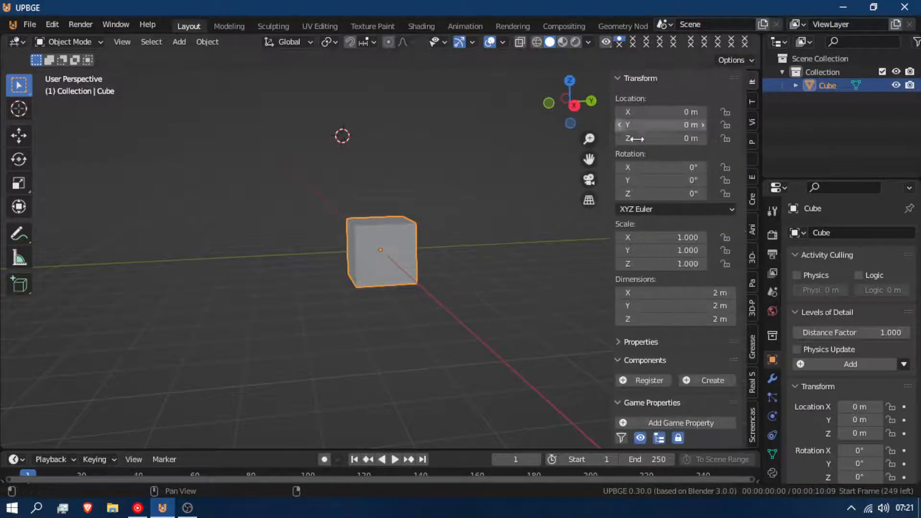
click(754, 429)
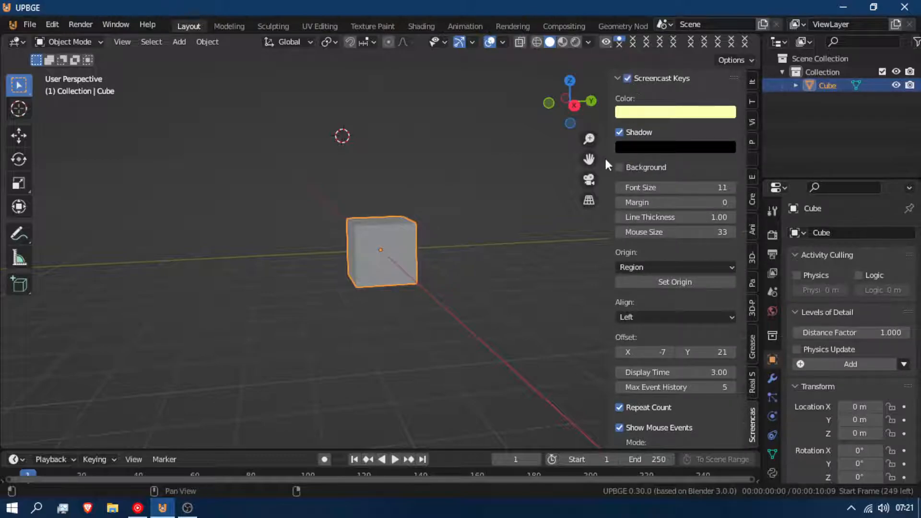
drag(612, 161, 907, 155)
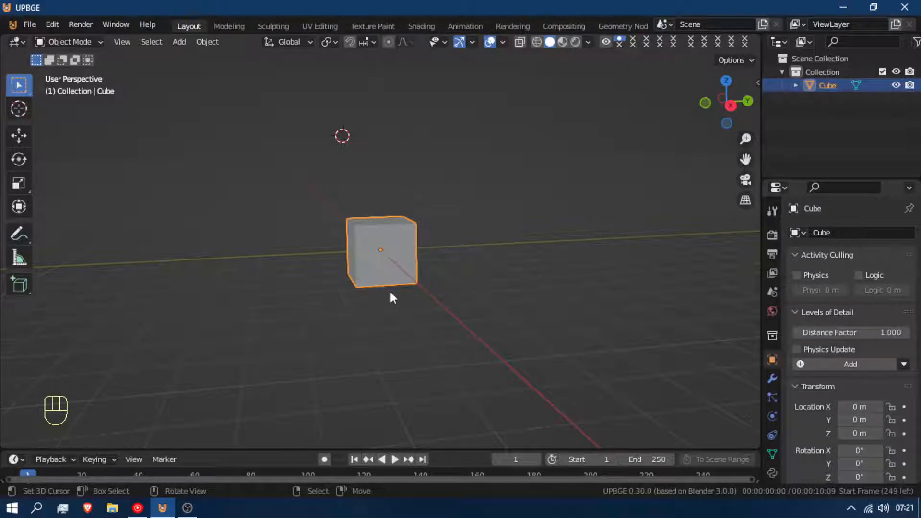
- Try raising the cube 1 m along Z in Object Mode, and undo the move
key(g)
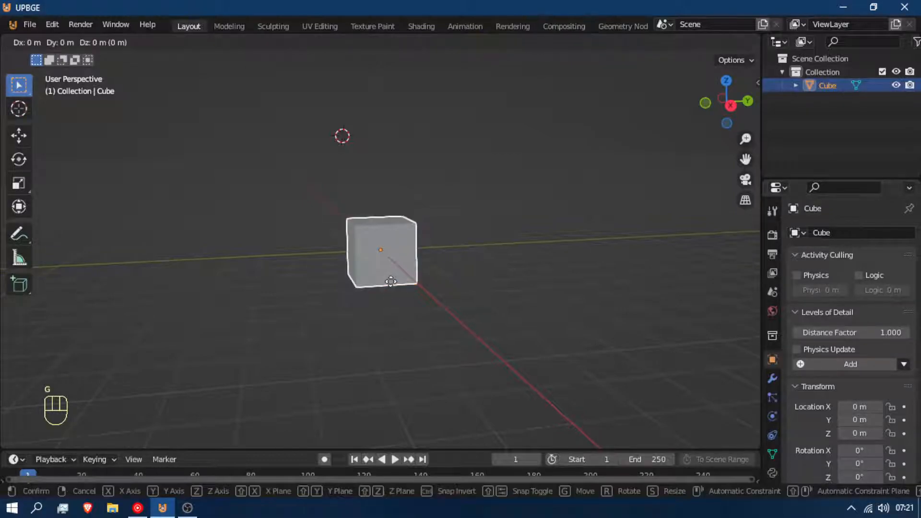
key(z)
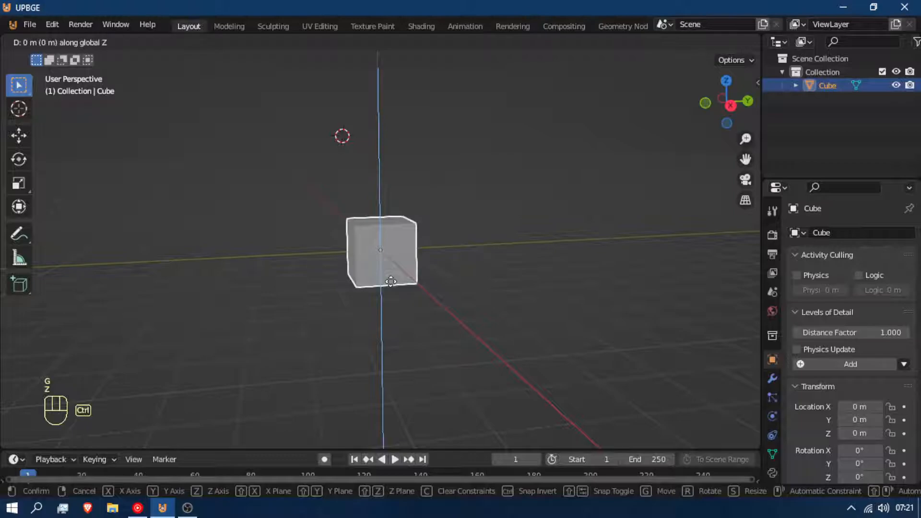
click(389, 255)
middle_drag(367, 259, 346, 266)
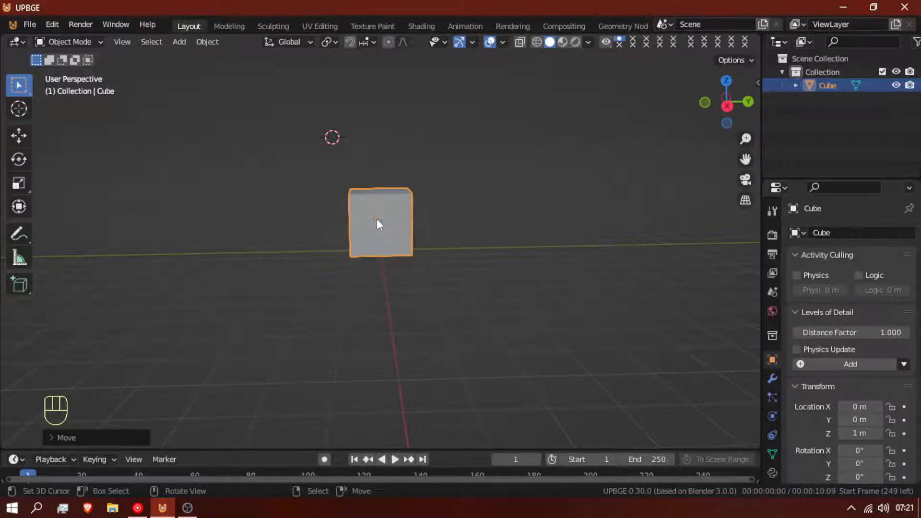
mouse_move(377, 225)
middle_down()
mouse_move(329, 222)
mouse_move(427, 222)
mouse_move(395, 223)
middle_up()
scroll(350, 223, up, 5)
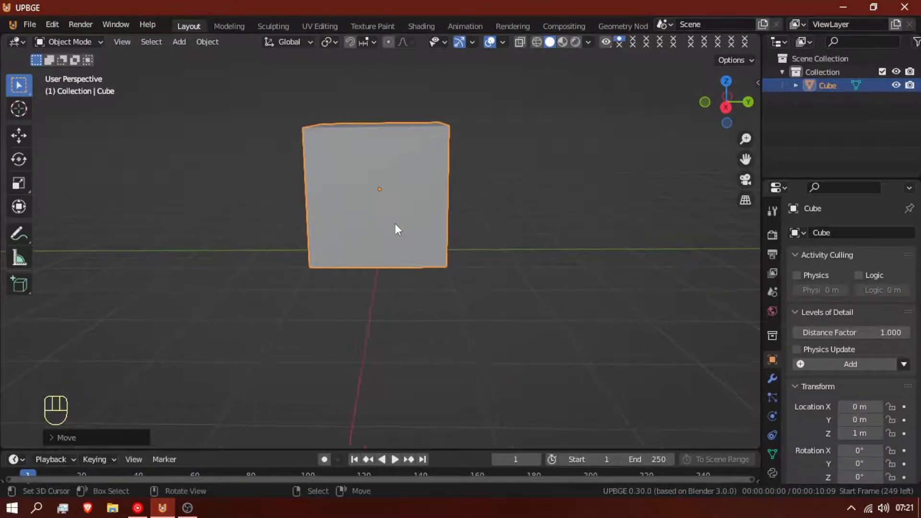
key(ctrl+z)
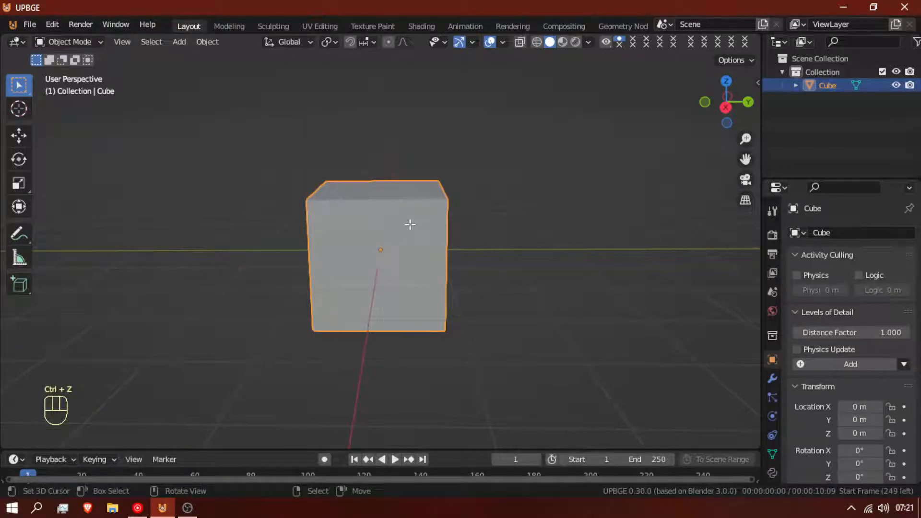
- In Edit Mode, move the whole cube mesh up along Z until its base rests on the object origin
key(Tab)
middle_drag(384, 237, 409, 236)
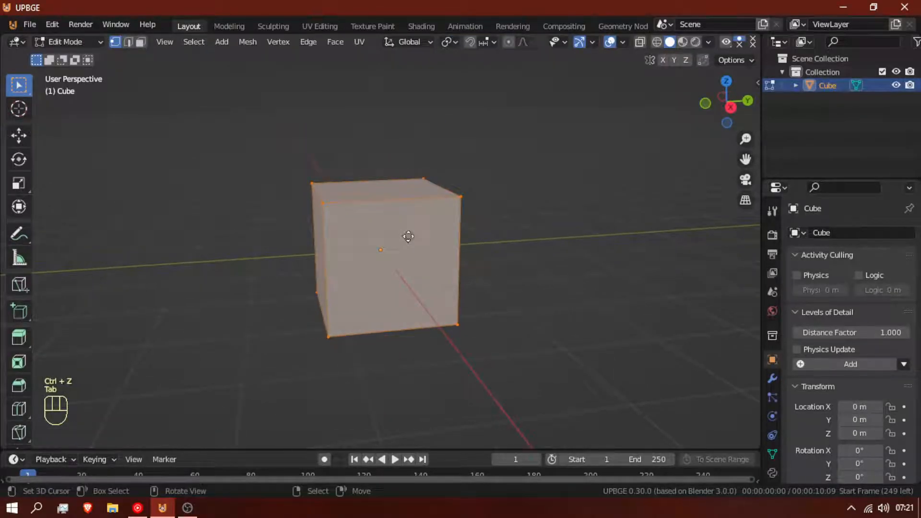
key(g)
key(z)
click(403, 197)
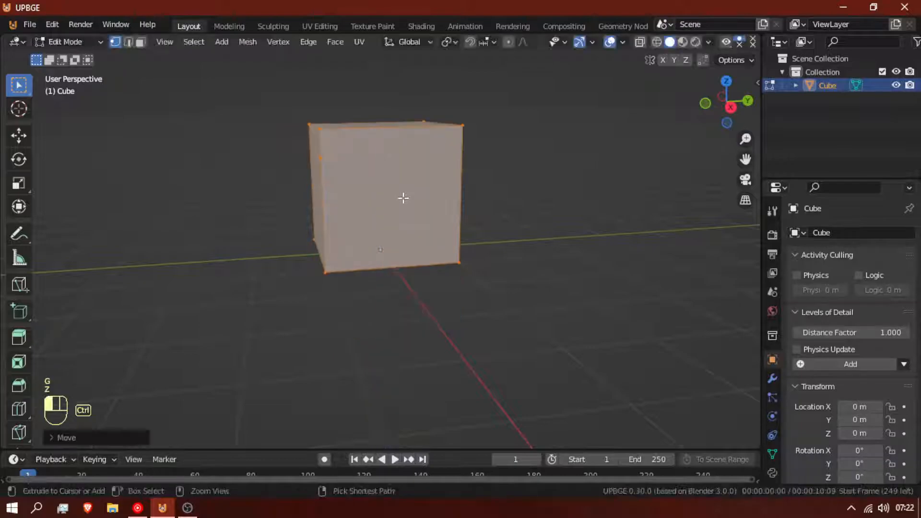
middle_drag(379, 230, 477, 235)
middle_drag(415, 250, 457, 342)
- Switch to face selection and, from the front view, reset the 3D cursor to the world origin and return to Object Mode
click(141, 42)
middle_drag(429, 223, 425, 159)
scroll(360, 274, down, 4)
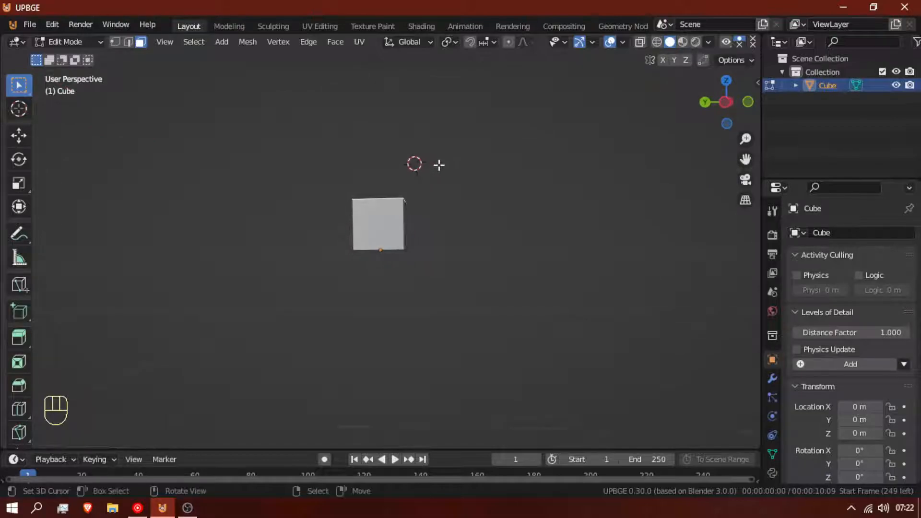
key(KP_1)
scroll(408, 221, down, 3)
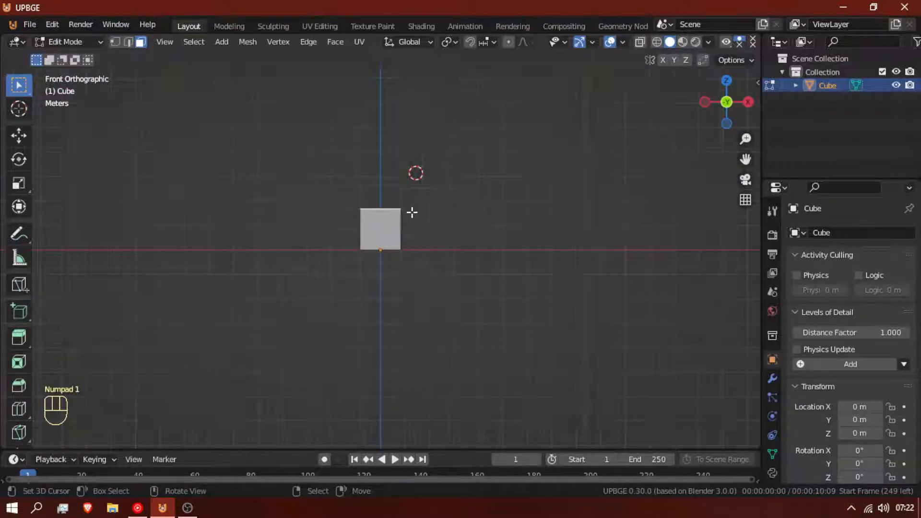
key(shift+c)
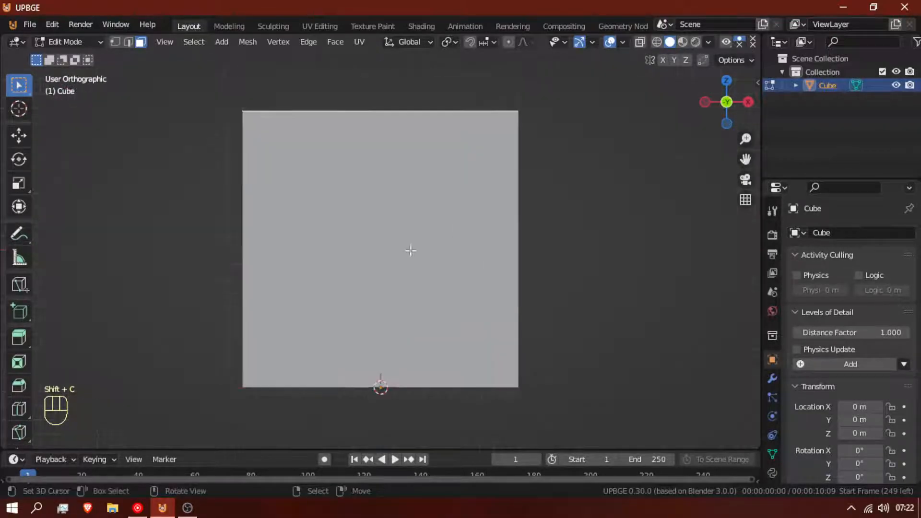
scroll(411, 252, down, 8)
key(Tab)
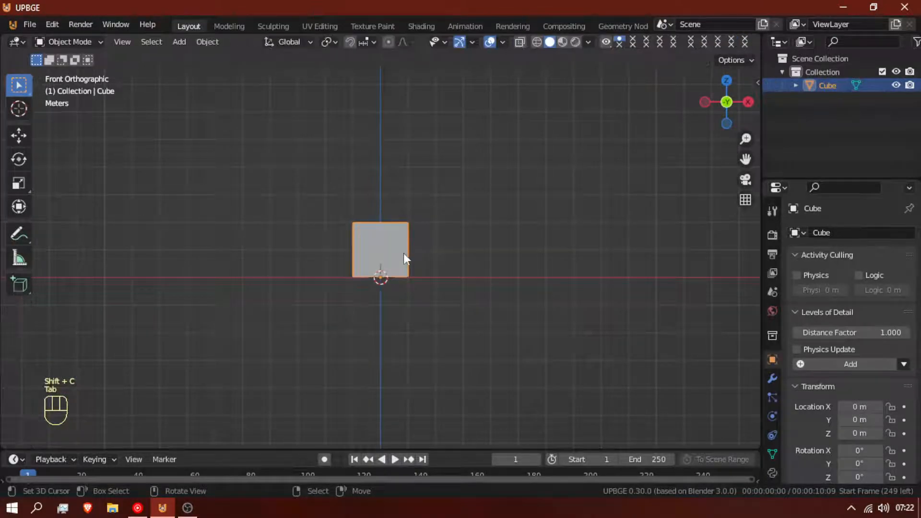
- Add a Human (Meta-Rig) armature and move it in the negative X direction to stand beside the cube
key(shift+a)
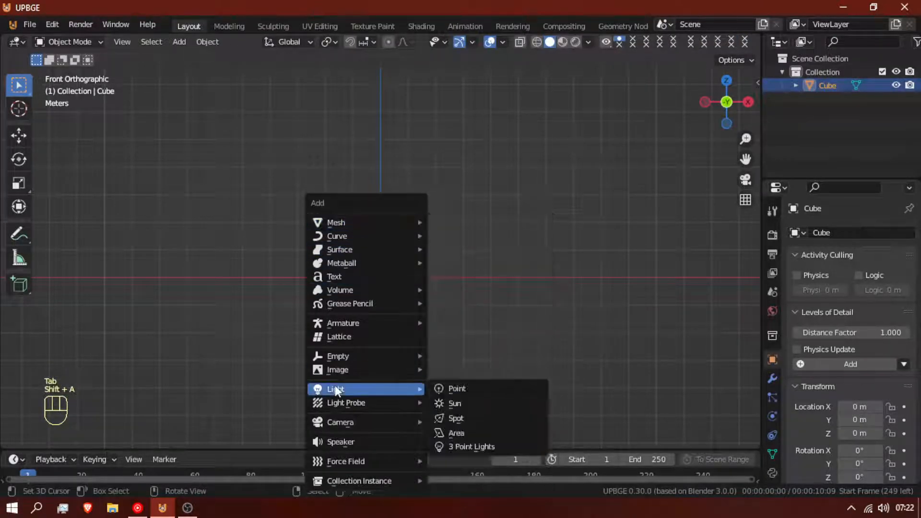
mouse_move(364, 321)
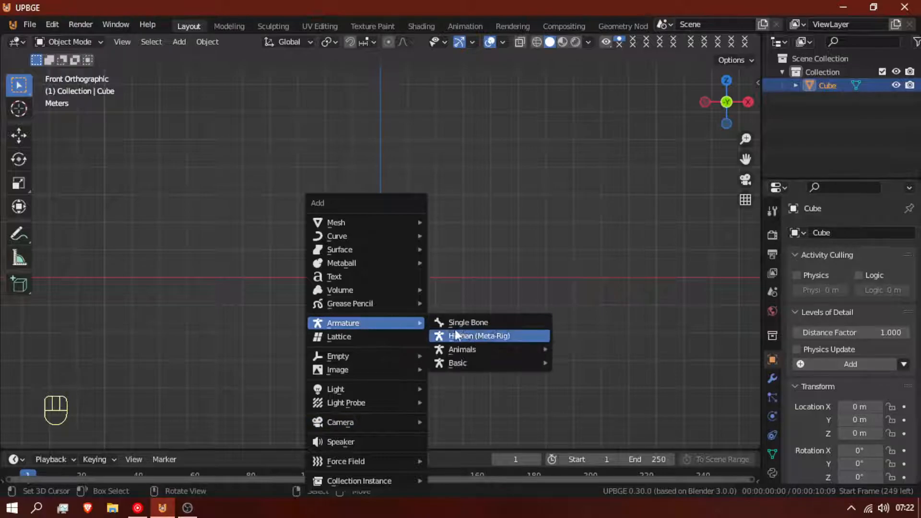
click(491, 337)
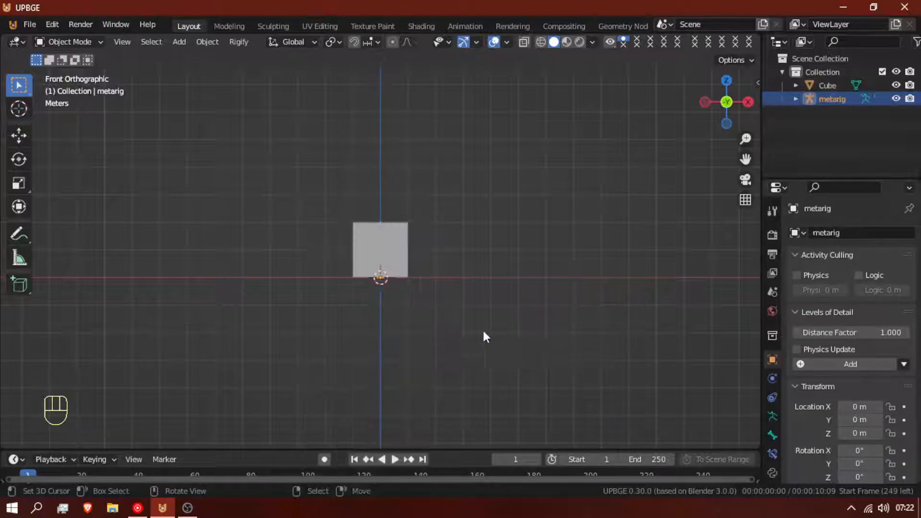
key(g)
key(x)
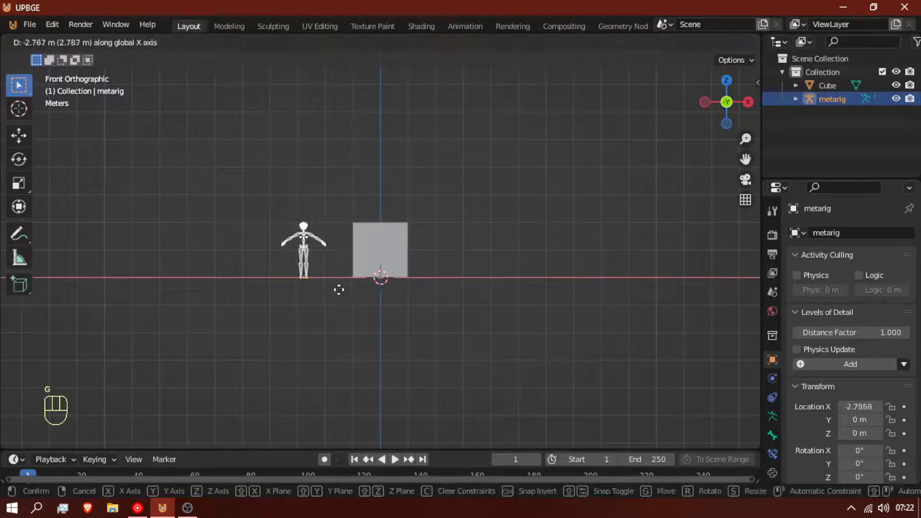
click(366, 286)
middle_drag(365, 253, 382, 263)
scroll(364, 307, up, 3)
- Scale the entire cube mesh to about 0.5 in X and Y only, keeping its height
click(332, 286)
key(Tab)
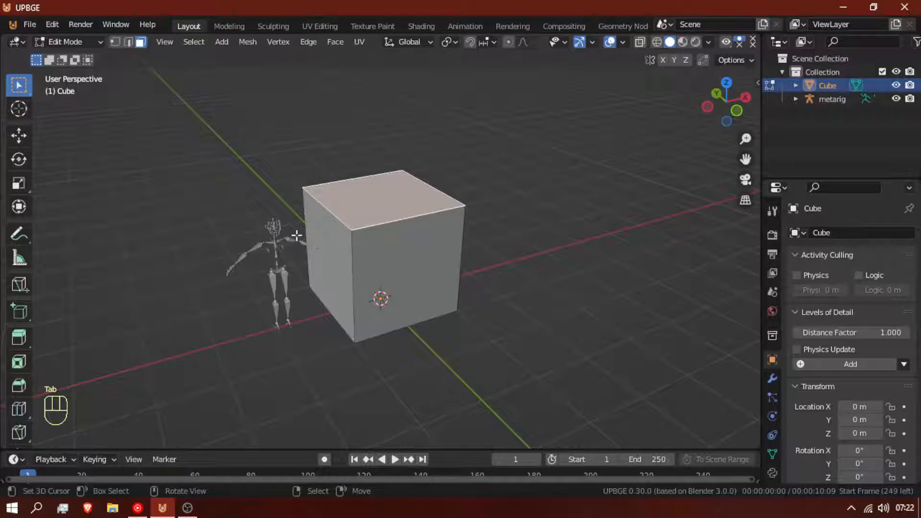
key(a)
key(a)
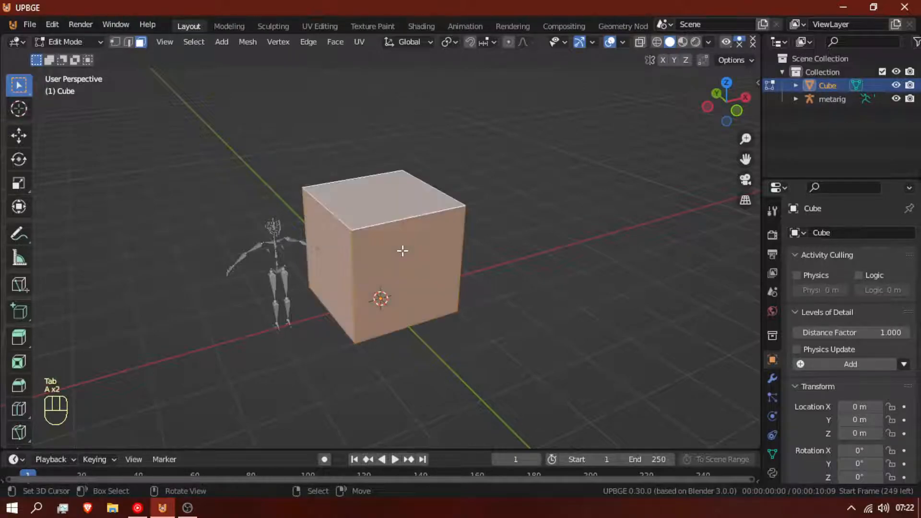
key(shift+s)
key(s)
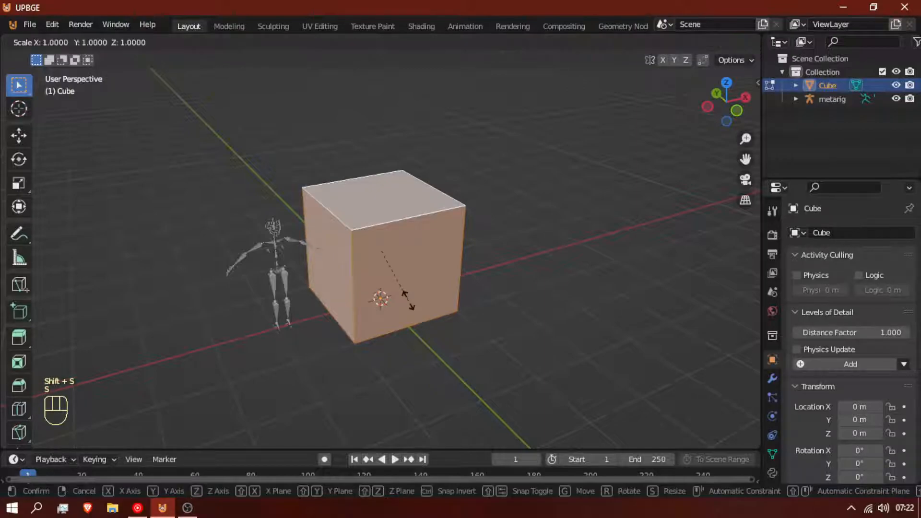
key(shift+y)
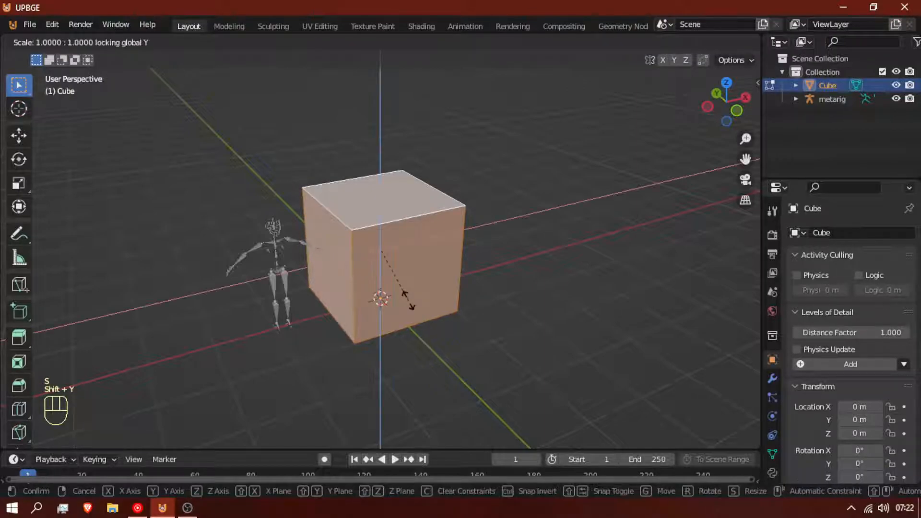
key(shift)
key(shift+x)
key(shift+z)
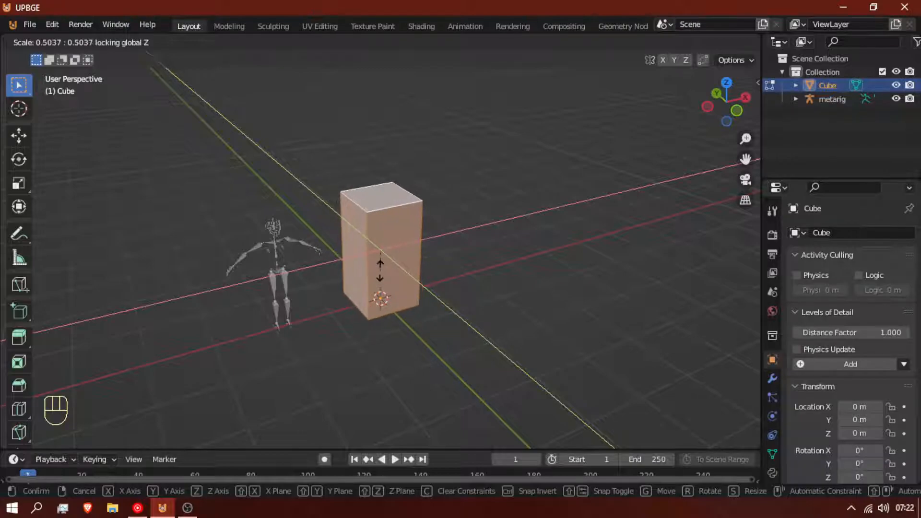
click(380, 269)
- Narrow the box further by scaling it to about 0.74 in X and Y only
middle_drag(434, 265, 432, 324)
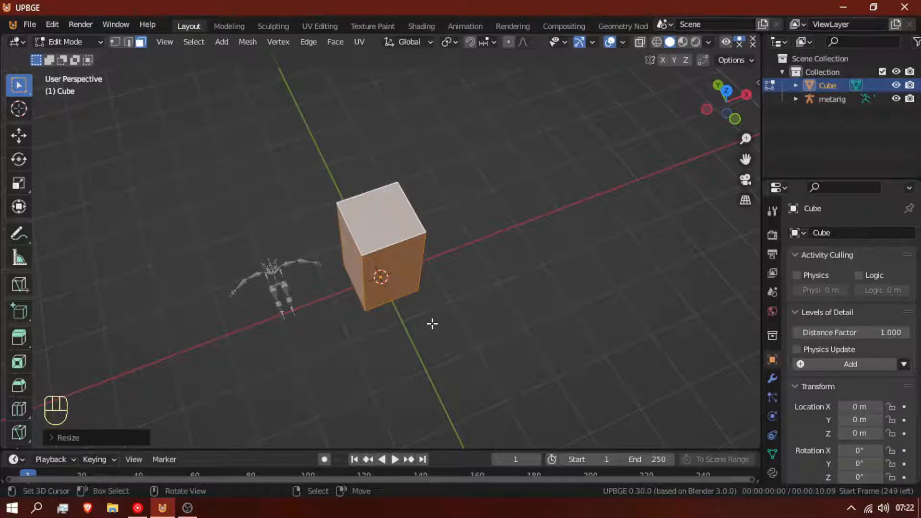
key(s)
key(shift+z)
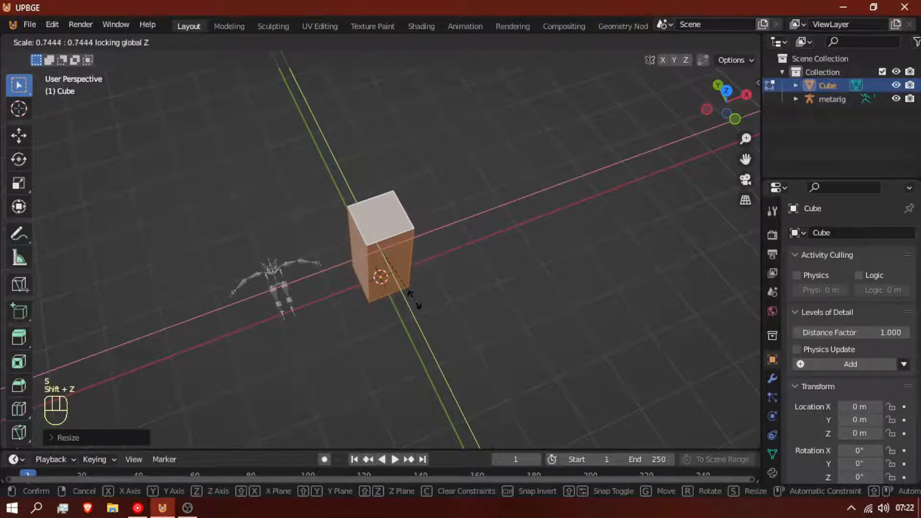
click(414, 299)
middle_drag(397, 307, 431, 222)
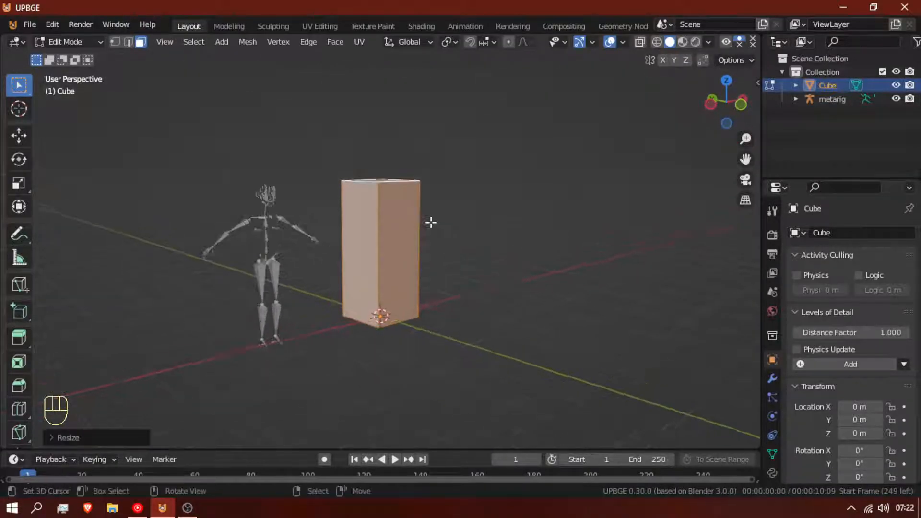
- Add two crossing vertical loop cuts through the middle of the box's side faces
key(ctrl+r)
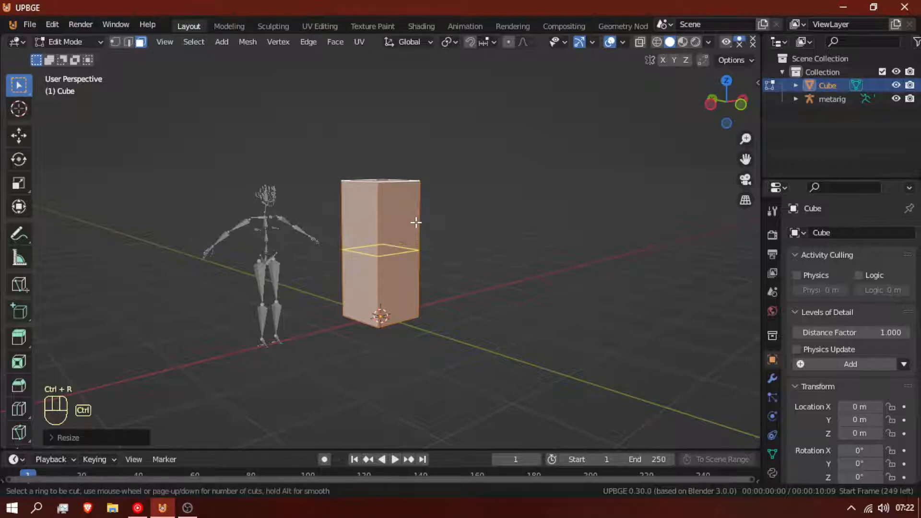
double_click(387, 207)
middle_drag(387, 208, 395, 244)
key(ctrl+r)
click(373, 201)
key(ctrl+r)
- Scale the cut loops outward in X and Y and reduce them slightly to give the box an even octagonal cross-section
key(s)
key(shift+z)
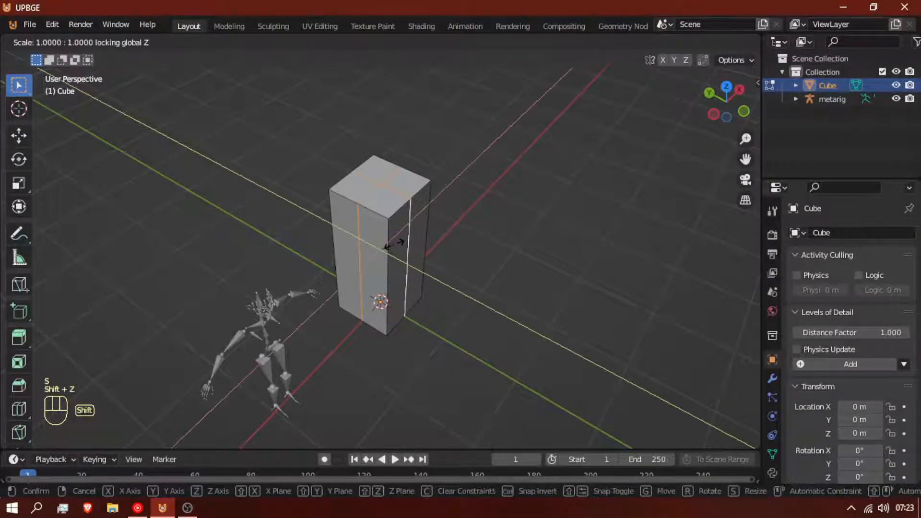
click(412, 273)
middle_drag(418, 274, 316, 324)
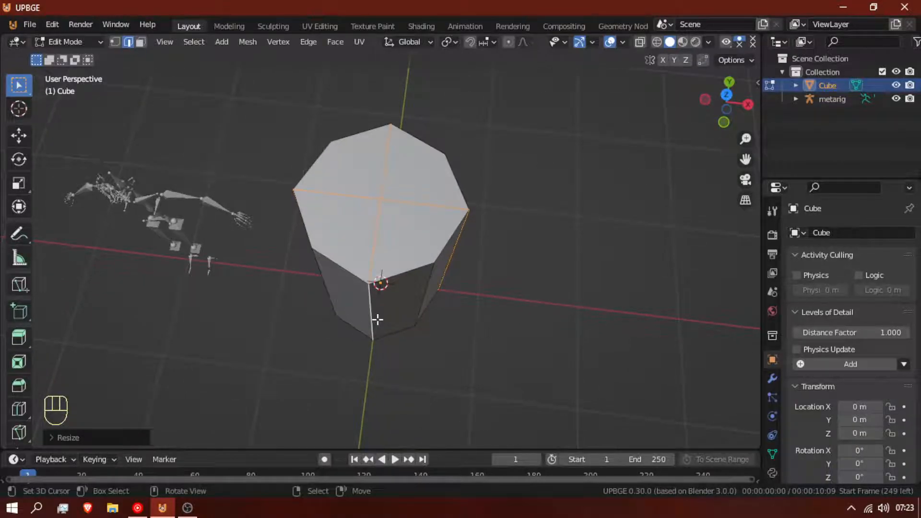
key(s)
key(shift+z)
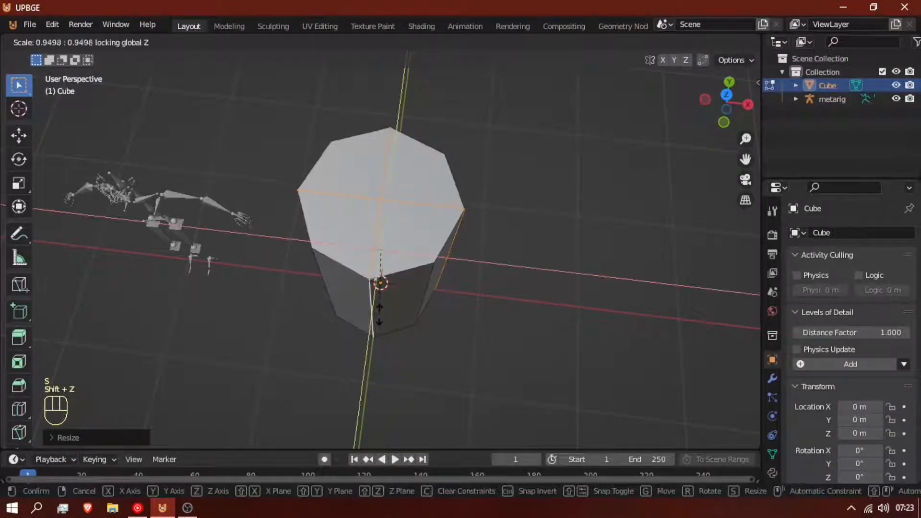
click(369, 288)
middle_drag(370, 293, 445, 322)
- Leave the column's mesh editing, add a new cube, and move it along Y to about -1.47 m, beside the column
key(Tab)
key(shift+a)
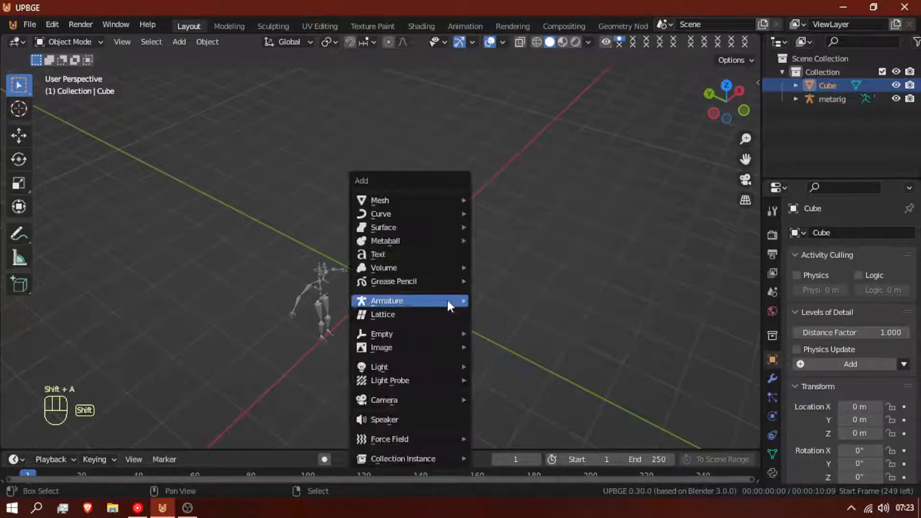
mouse_move(430, 200)
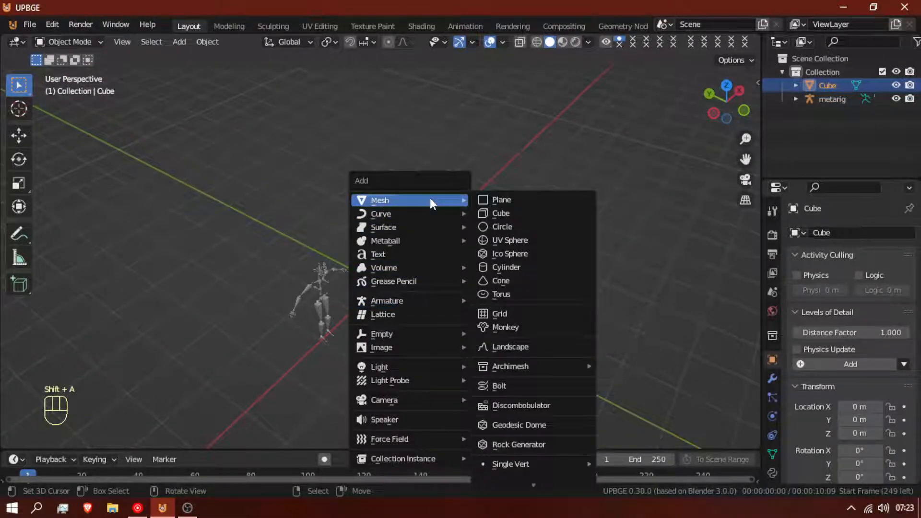
click(537, 214)
key(g)
key(y)
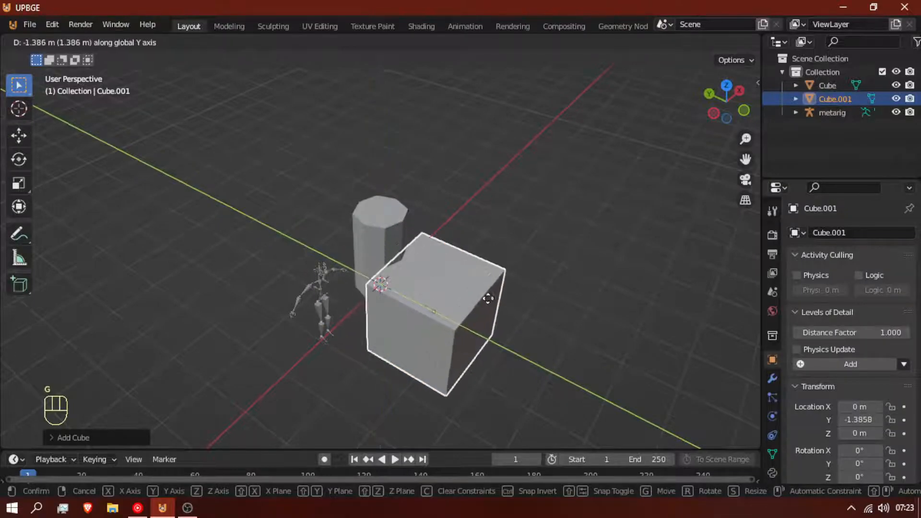
click(489, 296)
middle_drag(491, 297, 499, 239)
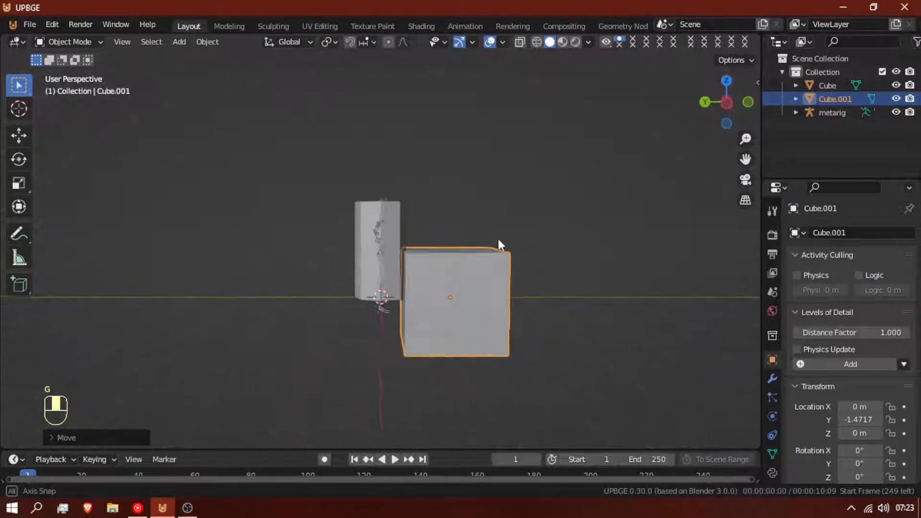
- Raise the new cube to Z 1 m and flatten it to about 0.15 in Y, making an upright slab
key(g)
key(z)
click(491, 228)
key(s)
key(y)
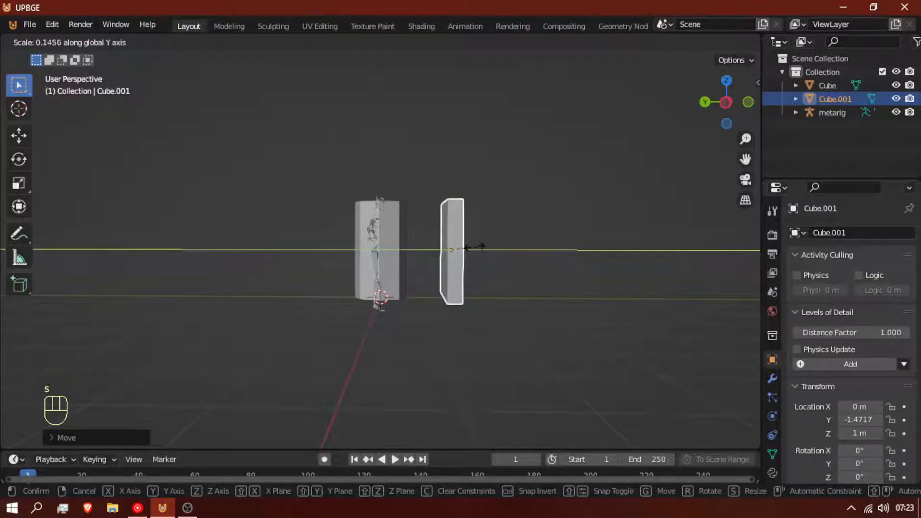
click(471, 247)
middle_drag(471, 247, 576, 389)
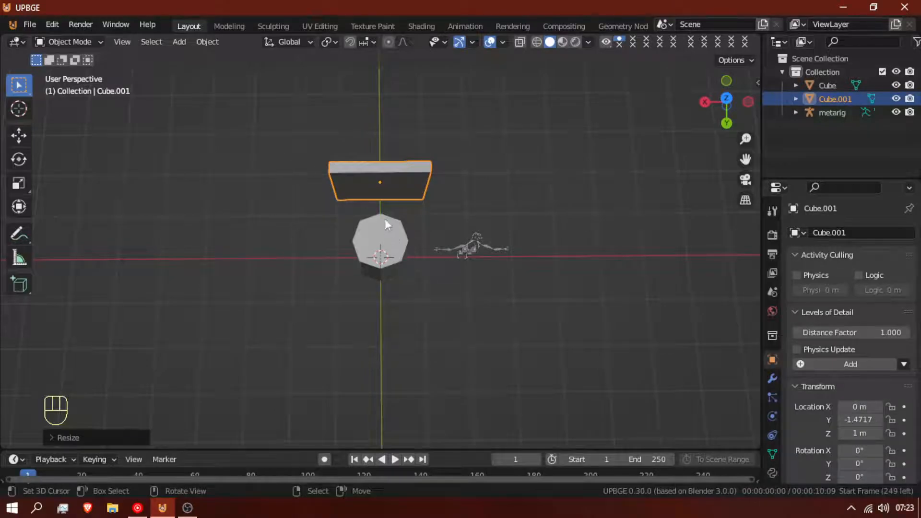
- Add two vertical loop cuts to the slab and spread them apart along X by a factor of about 1.63
key(Tab)
key(ctrl+r)
click(372, 174)
click(371, 173)
key(s)
middle_click(388, 185)
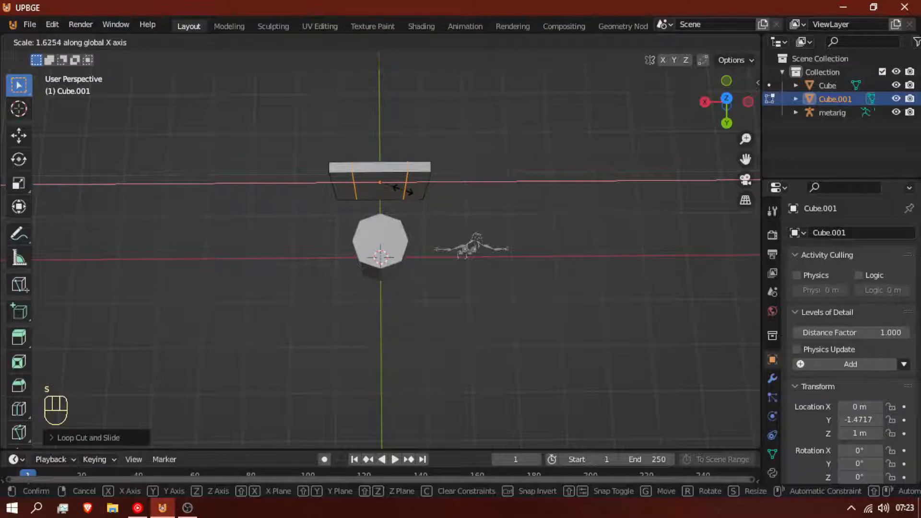
click(402, 189)
middle_drag(342, 226, 287, 196)
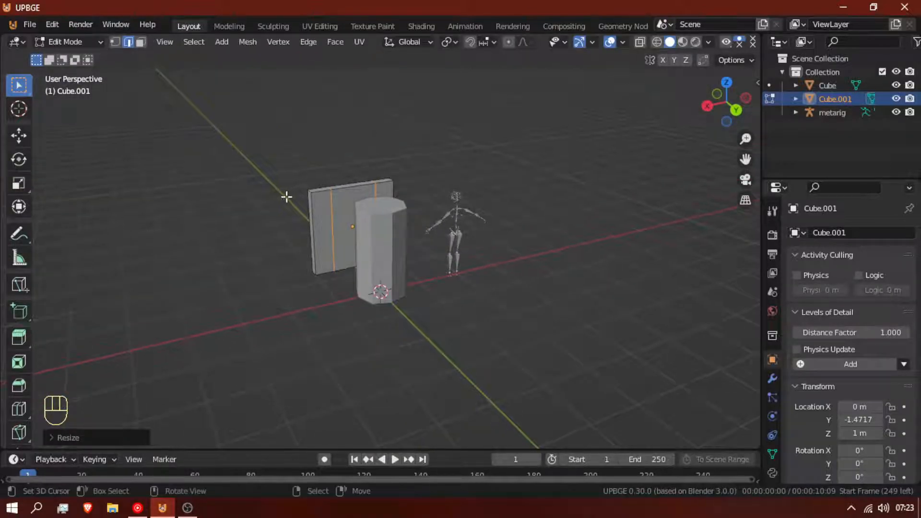
- Select the slab's top faces, raise them along Z, and extrude them upward as a lintel band
right_click(323, 190)
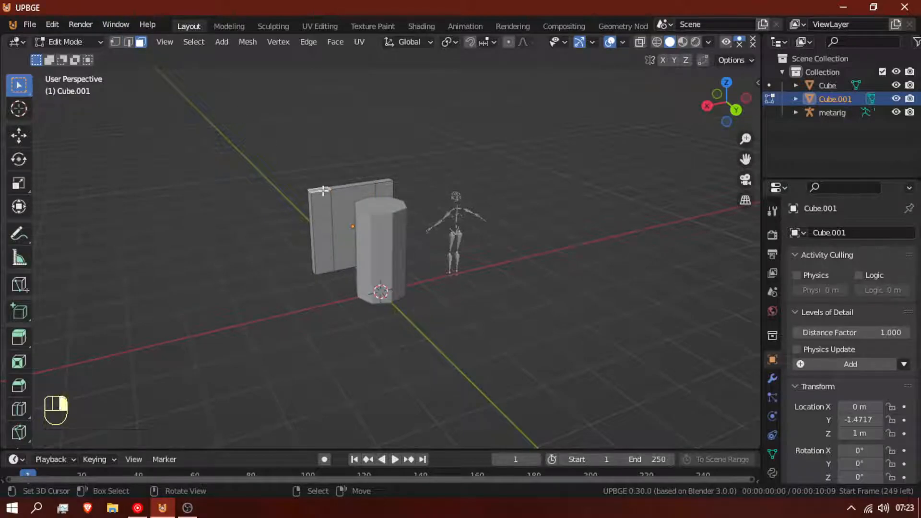
ctrl+right_click(377, 185)
key(g)
key(z)
click(344, 219)
key(e)
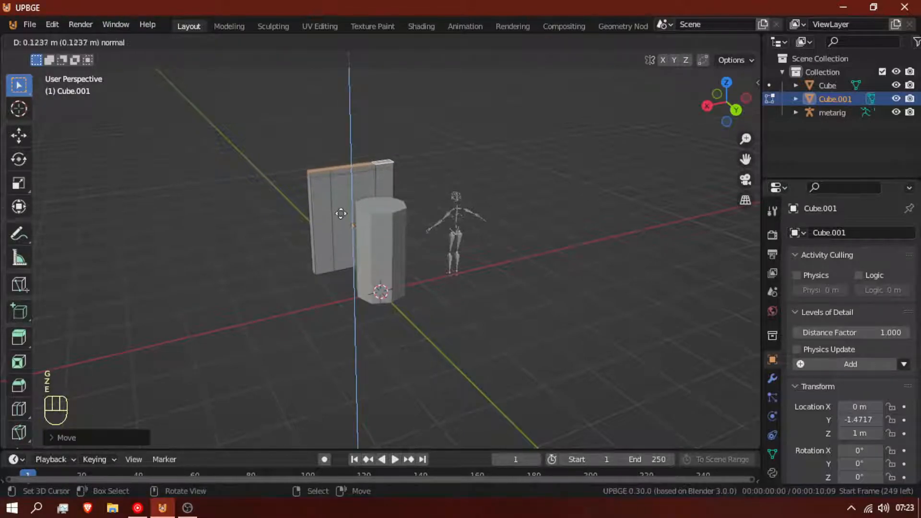
click(340, 208)
- Set snapping to vertices and snap the slab's central panel face along Y to the opposite side
right_click(340, 206)
middle_drag(339, 207, 456, 226)
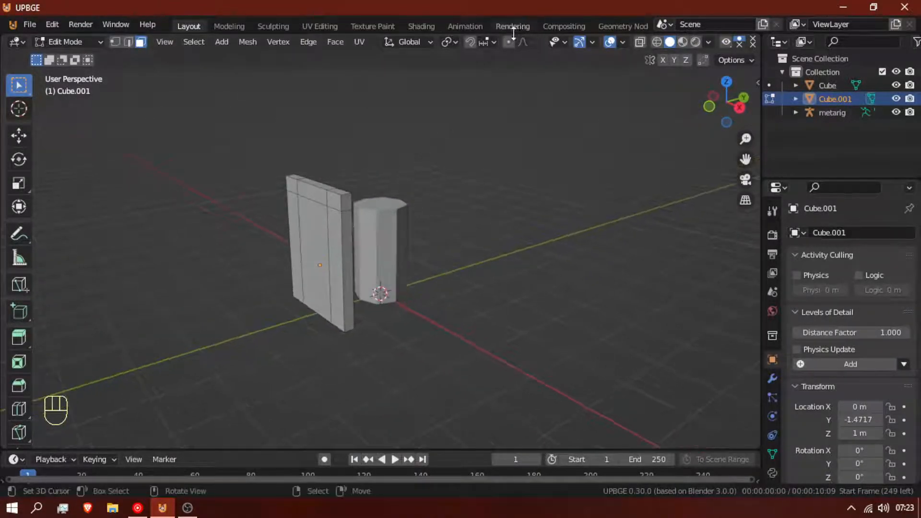
click(488, 42)
click(478, 95)
middle_drag(314, 179, 291, 230)
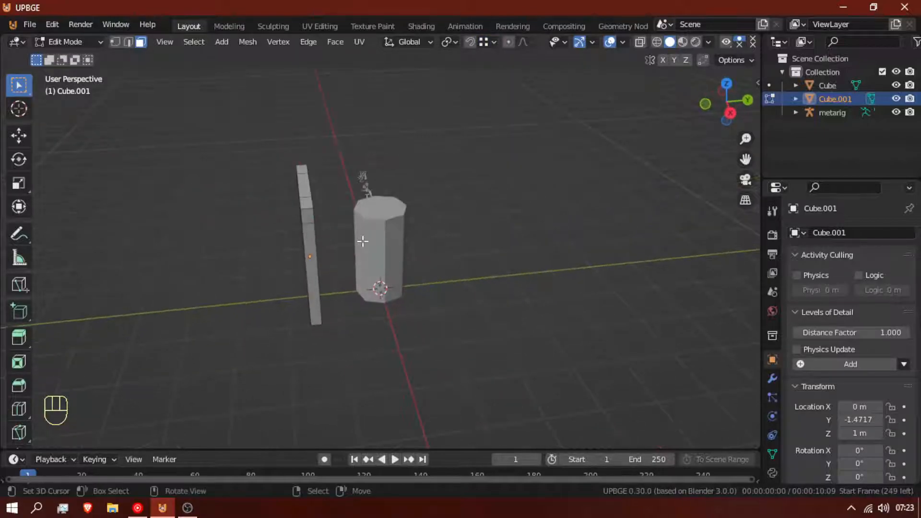
key(g)
key(y)
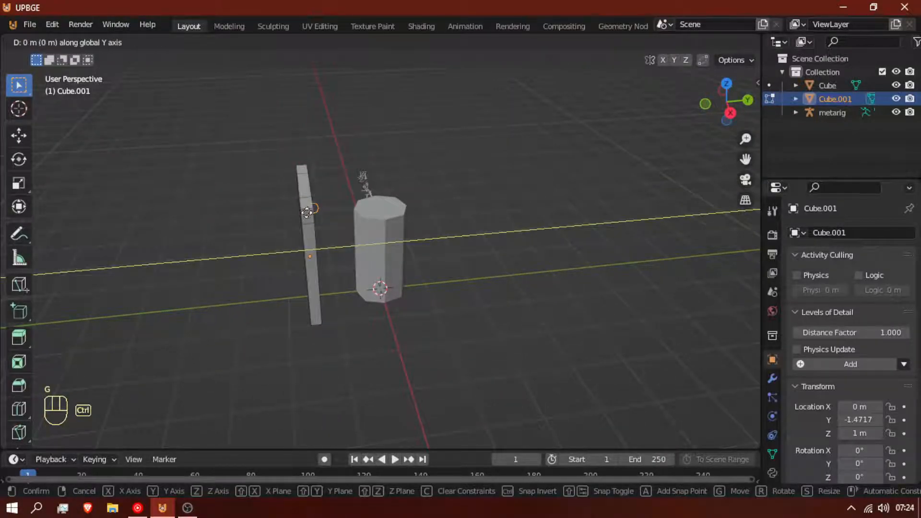
ctrl+click(300, 209)
middle_drag(300, 210, 380, 199)
- Turn on automatic vertex merging and move the central panel face again
key(x)
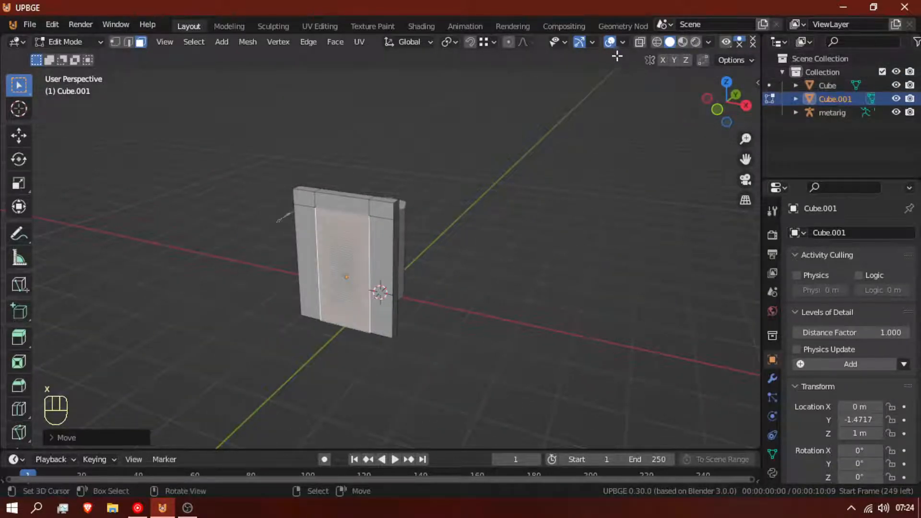
click(702, 61)
middle_drag(699, 62, 433, 214)
key(g)
click(393, 241)
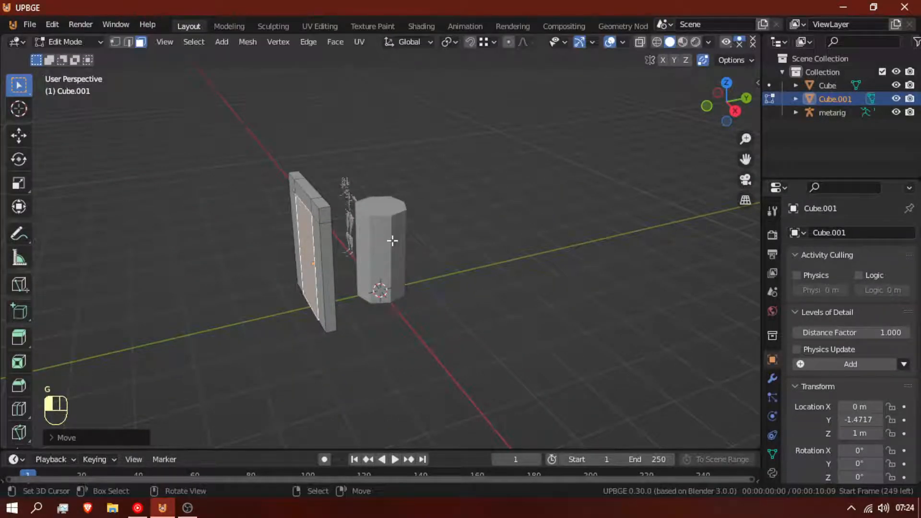
- Try deleting the central panel face, and undo the deletion along with the preceding face moves
key(x)
click(342, 318)
middle_drag(341, 318, 307, 255)
key(ctrl+z)
key(ctrl+z)
key(ctrl+z)
- Extrude the central panel face through the slab and delete the leftover faces to open a doorway
key(e)
click(332, 288)
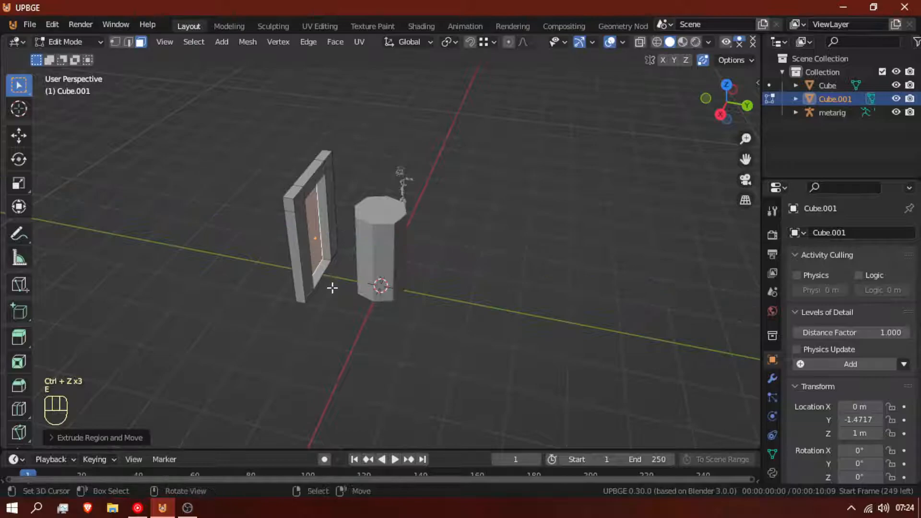
key(x)
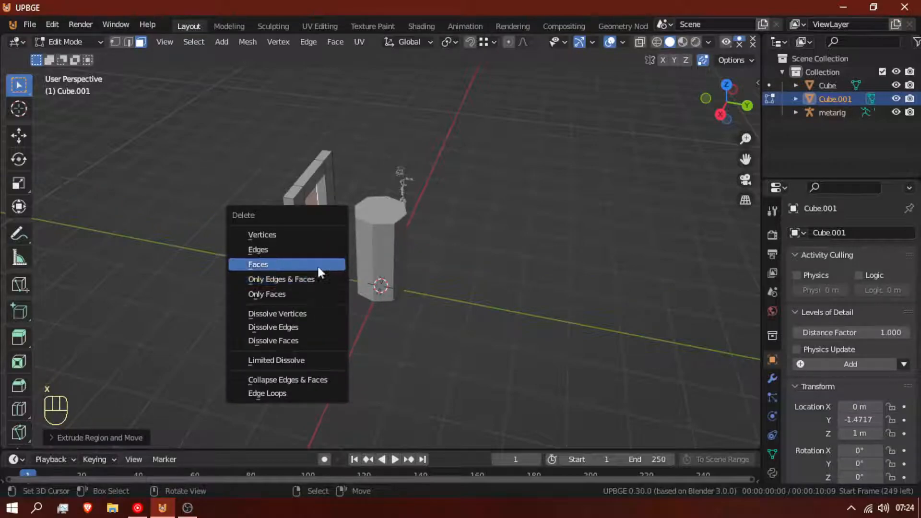
click(319, 266)
key(x)
click(323, 271)
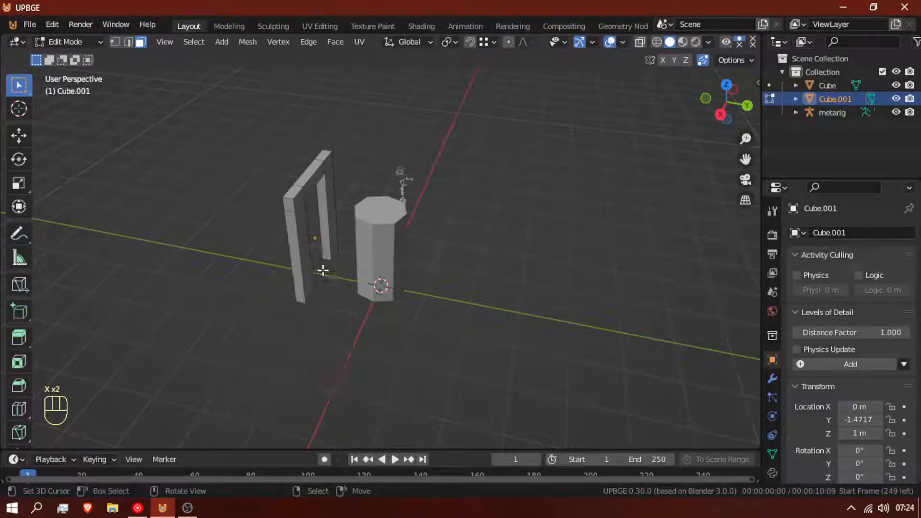
middle_drag(340, 259, 263, 243)
key(Tab)
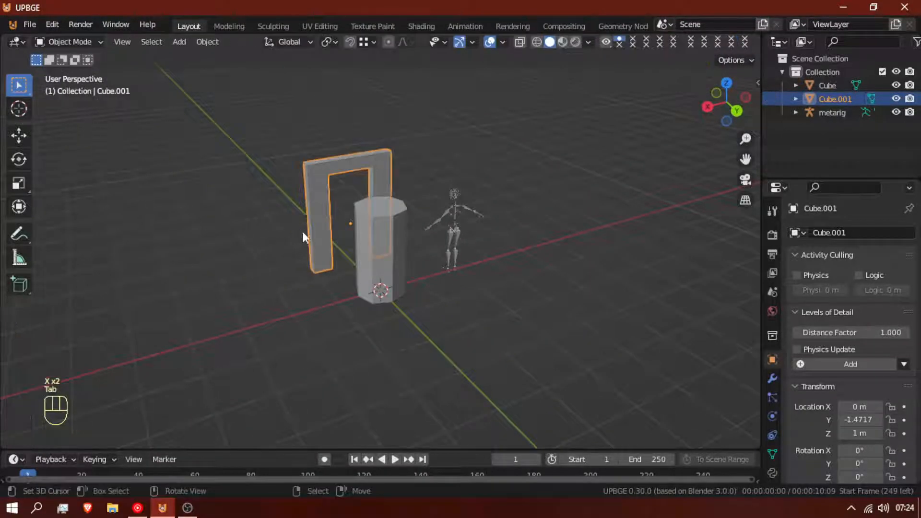
- Move the octagonal column along Y to about -1.28 m so it stands in the doorway
click(371, 237)
middle_drag(382, 250, 447, 262)
key(g)
key(y)
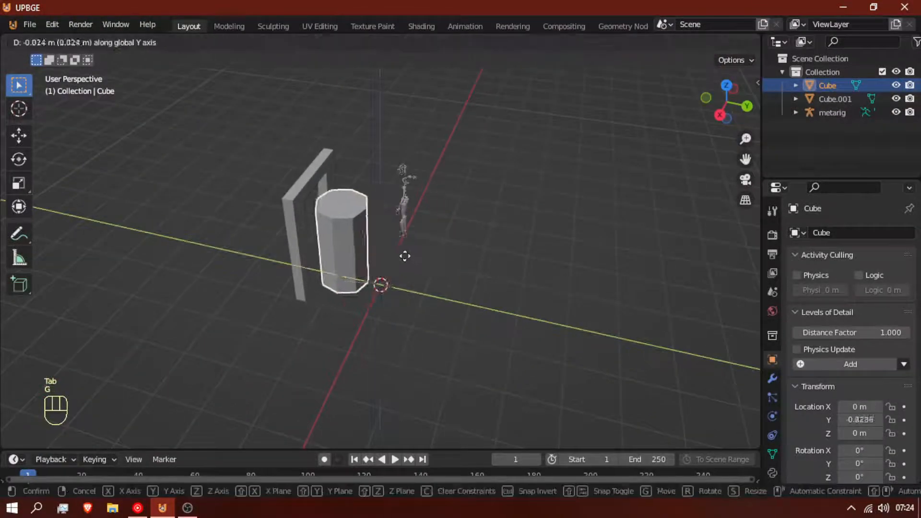
click(393, 249)
middle_drag(393, 249, 384, 377)
scroll(327, 235, up, 4)
key(g)
key(y)
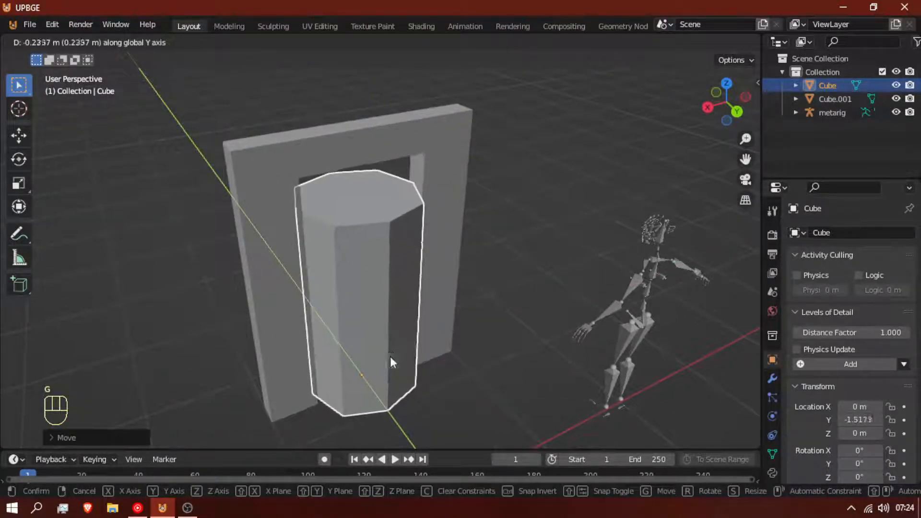
click(390, 356)
- Widen the doorway by scaling the frame's two inner side faces to about 1.07 in X
click(303, 271)
key(Tab)
middle_drag(303, 270, 316, 213)
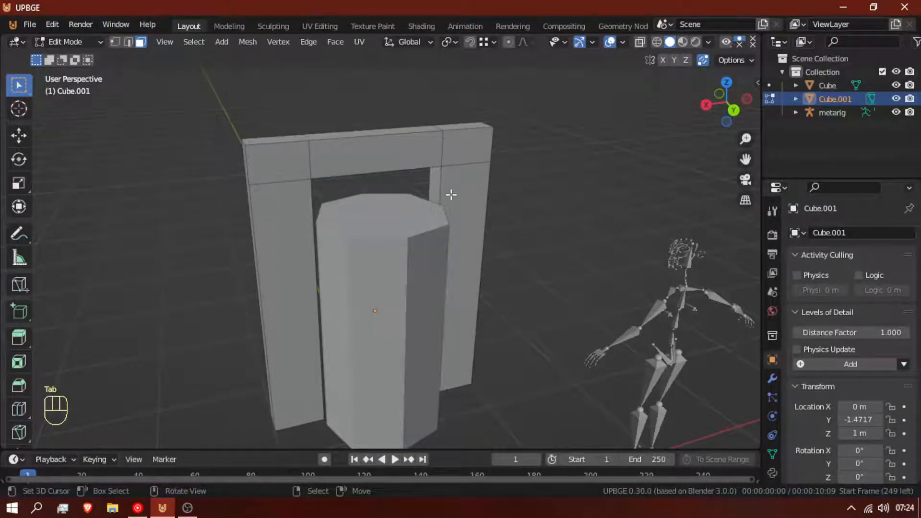
middle_drag(435, 193, 395, 187)
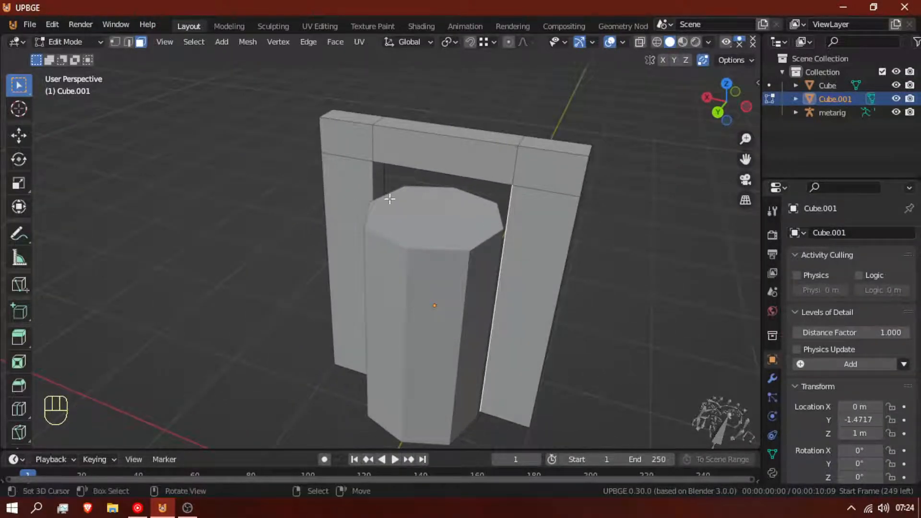
shift+click(381, 187)
middle_drag(380, 187, 475, 199)
key(s)
key(x)
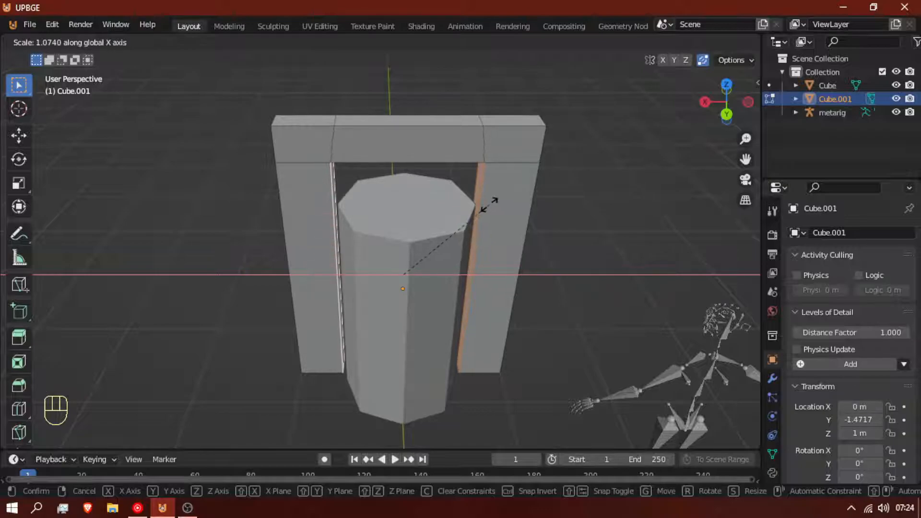
click(489, 206)
key(Tab)
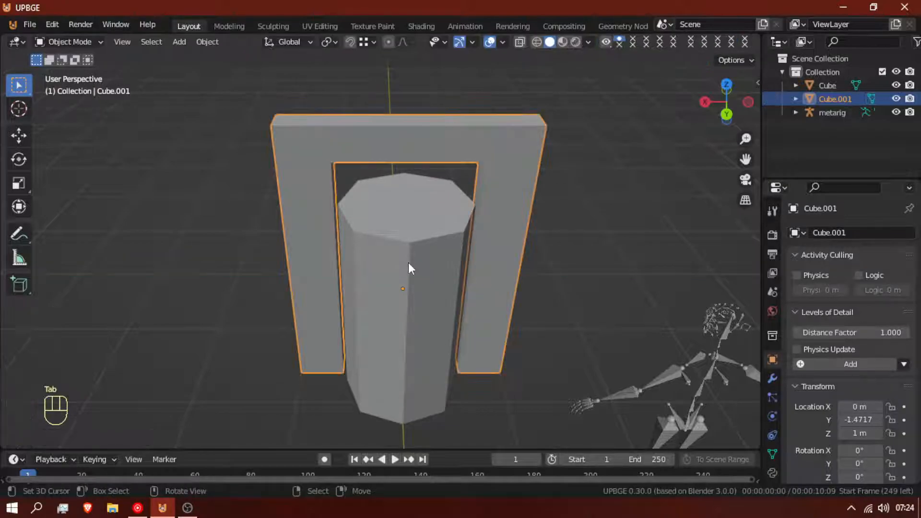
- Open the octagonal column for mesh editing and select its entire mesh
click(409, 264)
key(Tab)
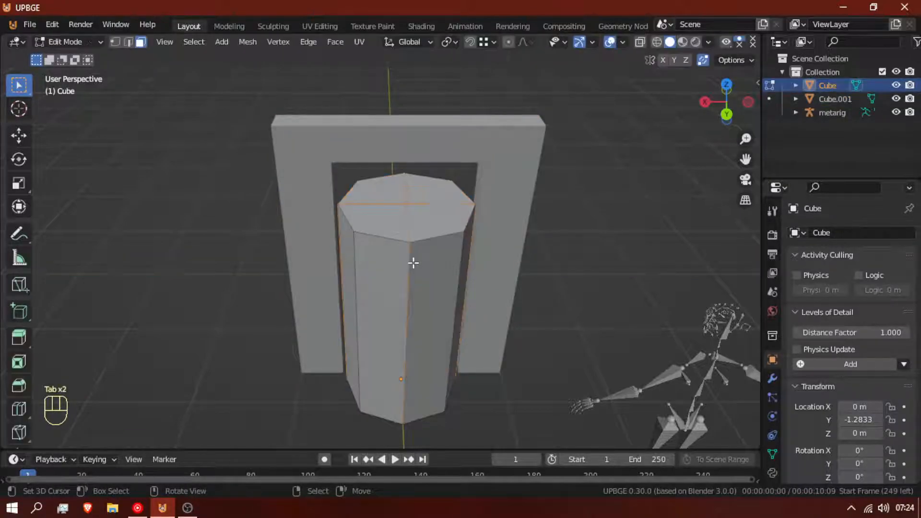
key(a)
key(a)
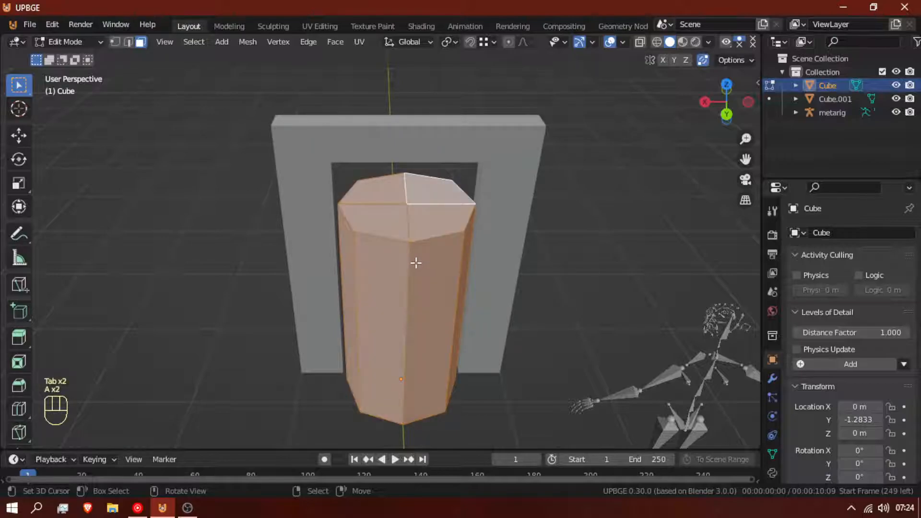
- Try rotating the column mesh about Z by 90° and by 45°
text(rz)
text(90)
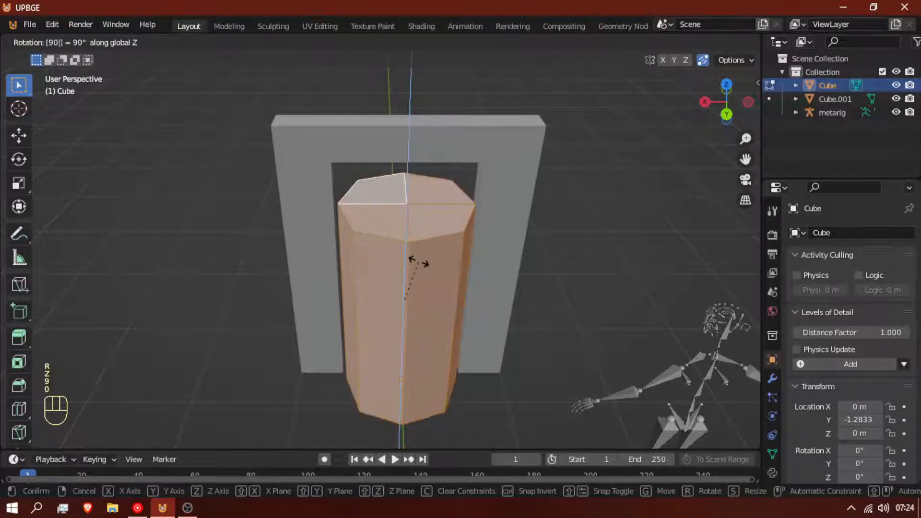
key(Return)
key(r)
key(z)
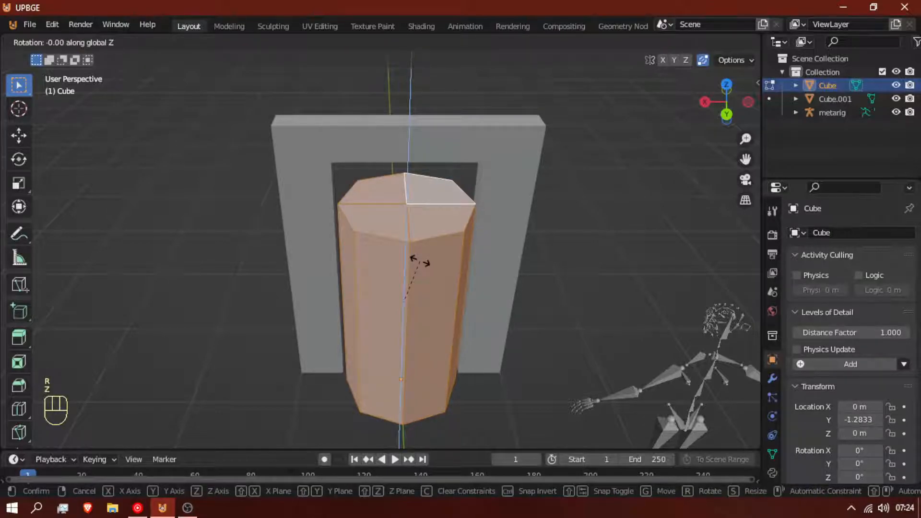
text(45)
right_click(427, 263)
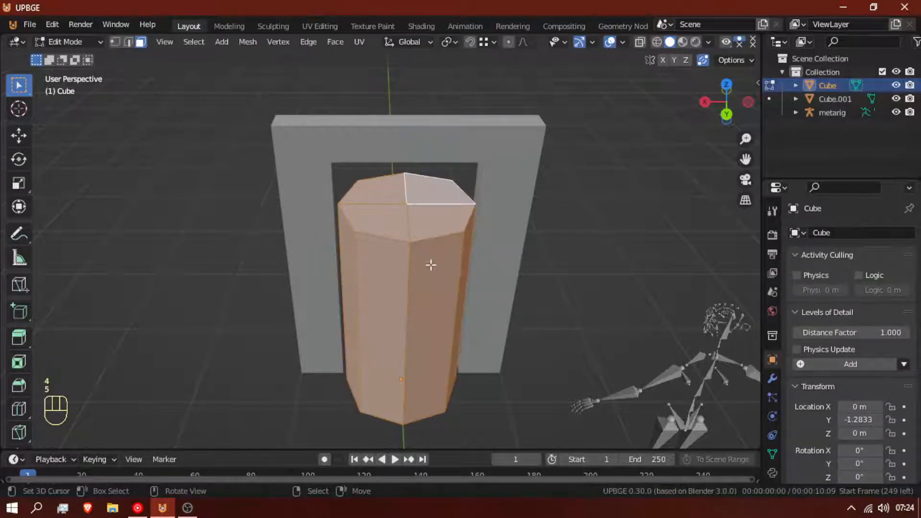
- Rotate the column mesh freehand about Z until a flat side faces squarely out of the doorway
key(r)
key(z)
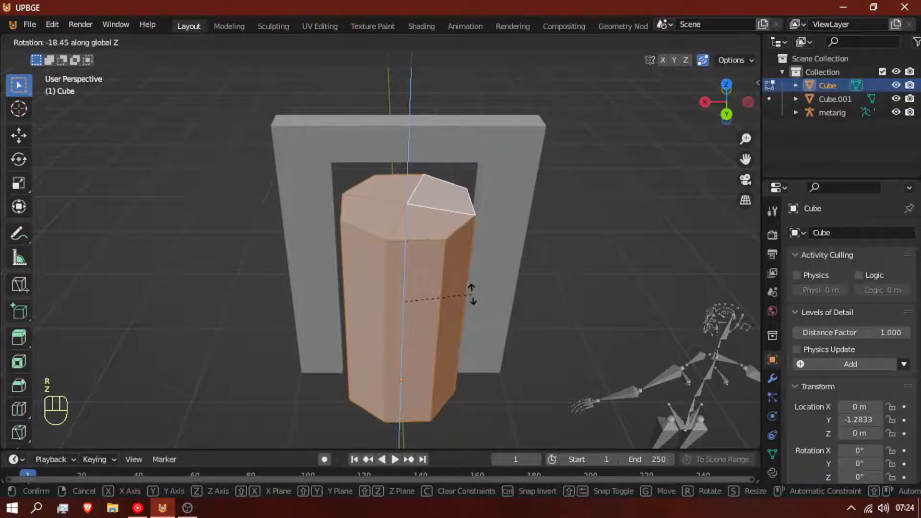
click(469, 253)
middle_drag(454, 224, 501, 282)
key(Tab)
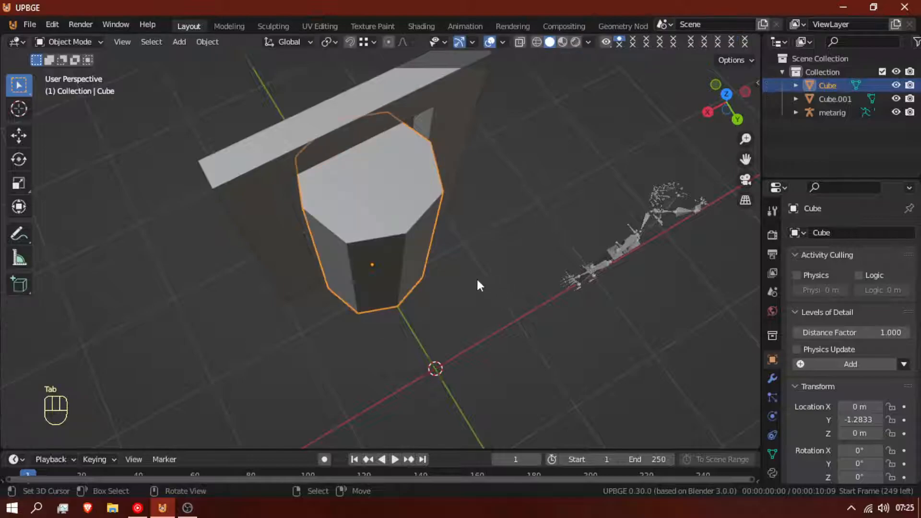
- Try hiding the column and shifting it along Y into the door frame
key(h)
middle_drag(478, 336, 472, 325)
middle_drag(444, 287, 484, 312)
key(ctrl+z)
key(g)
key(y)
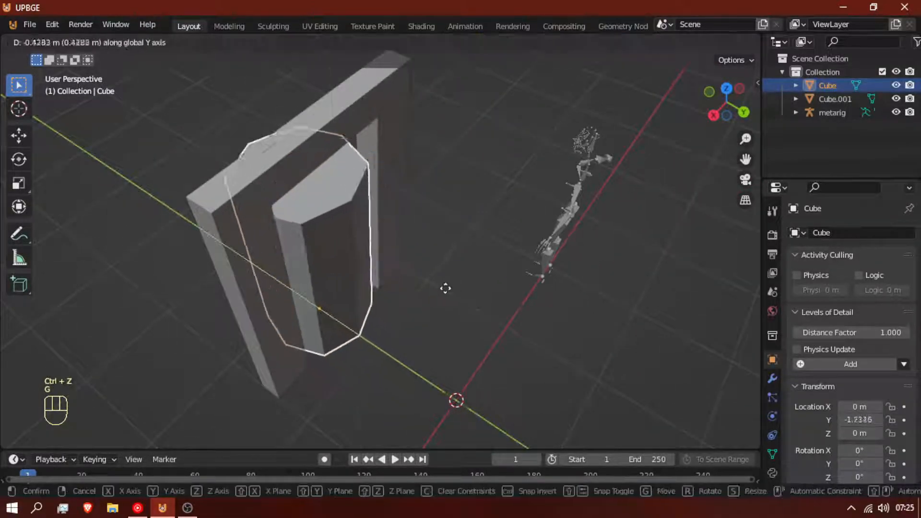
right_click(425, 305)
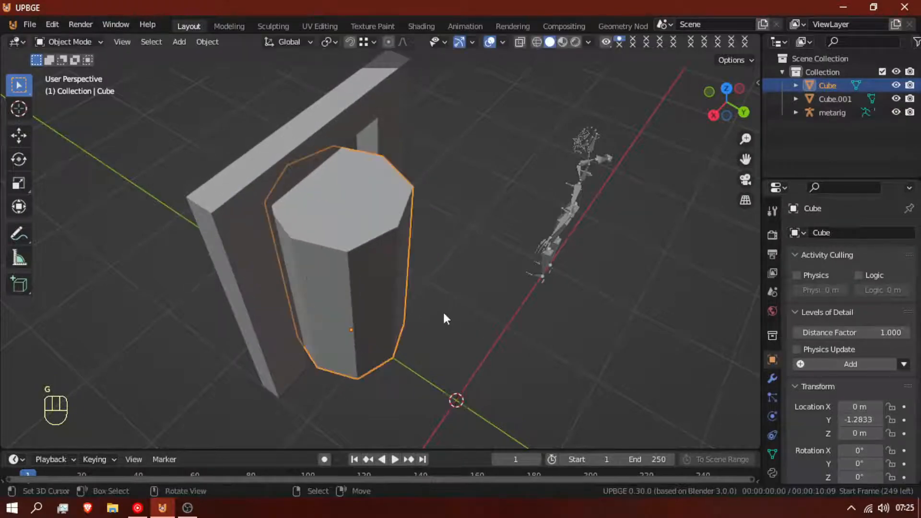
- Move the column along X to about 0.046 m to adjust its position in the doorway
middle_drag(443, 313, 393, 250)
key(g)
key(x)
click(369, 256)
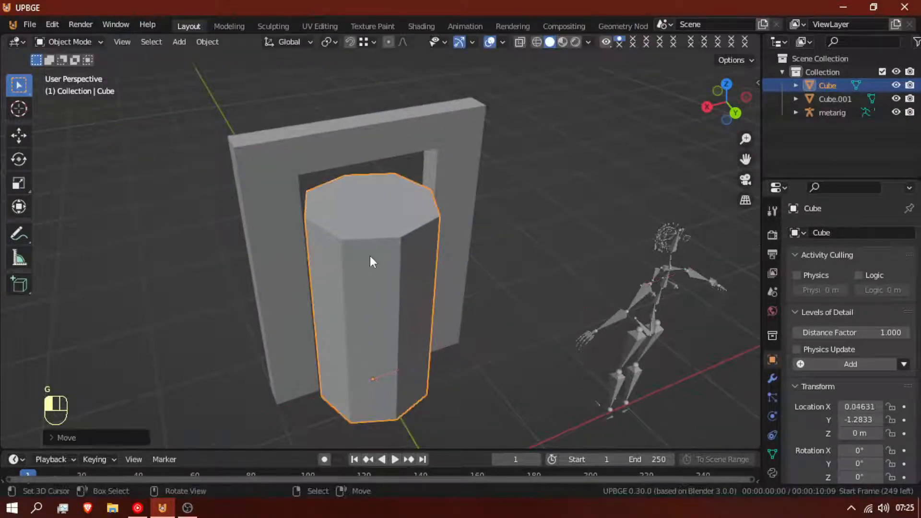
- Try rotating the column about the Z axis in front of the doorway
key(t)
key(x)
middle_drag(395, 246, 373, 290)
key(t)
key(x)
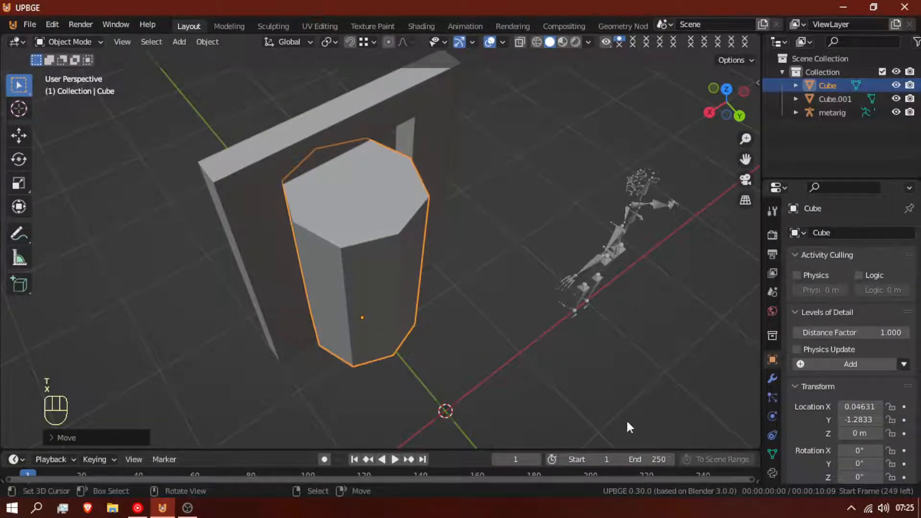
key(r)
key(z)
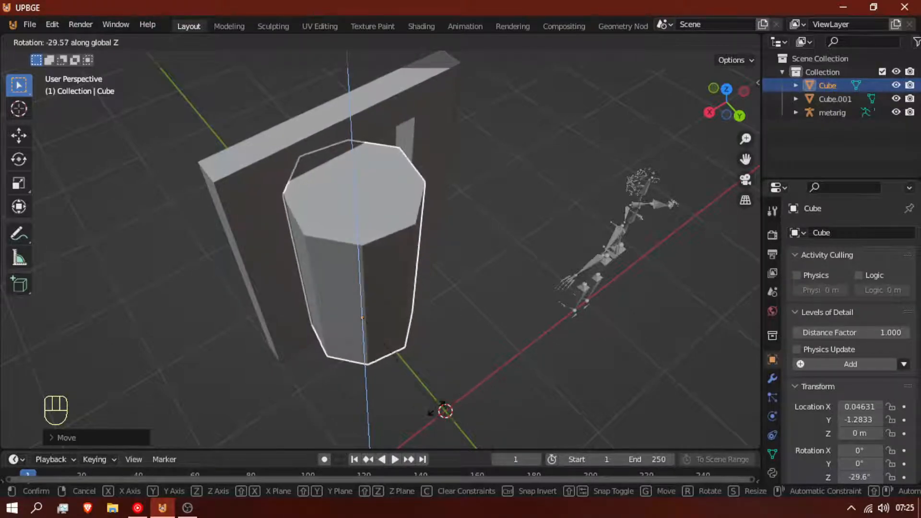
right_click(407, 273)
middle_drag(407, 272, 356, 253)
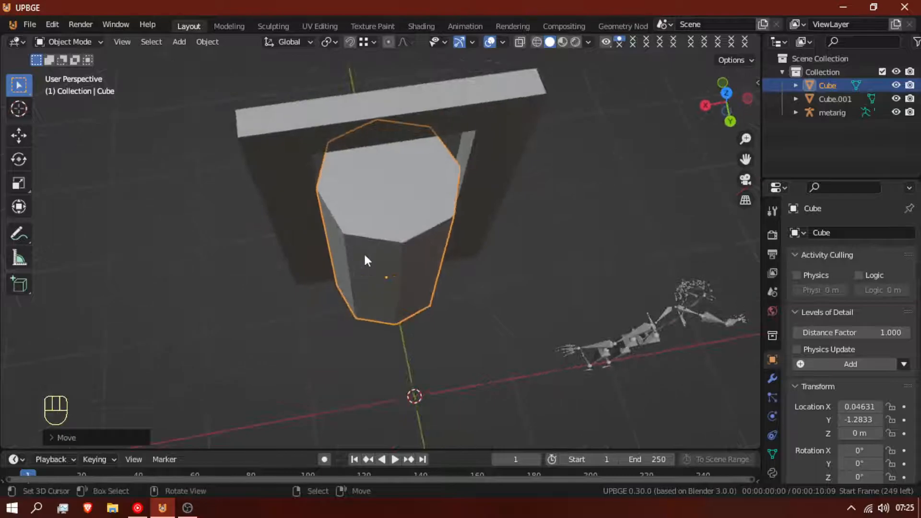
key(g)
right_click(412, 297)
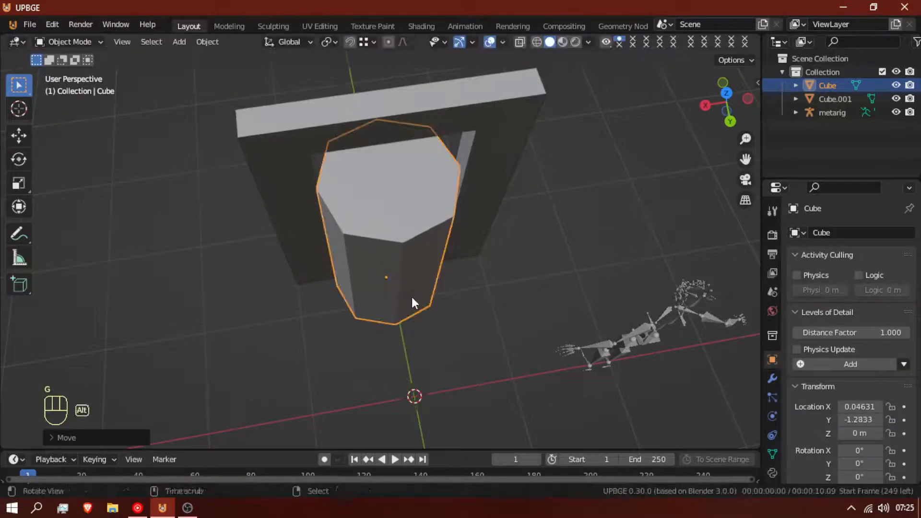
- Reset the column's location to the world origin
key(alt+g)
scroll(417, 295, down, 1)
- Add a cube at the origin and scale it down in X and Y only, keeping its height
key(shift+a)
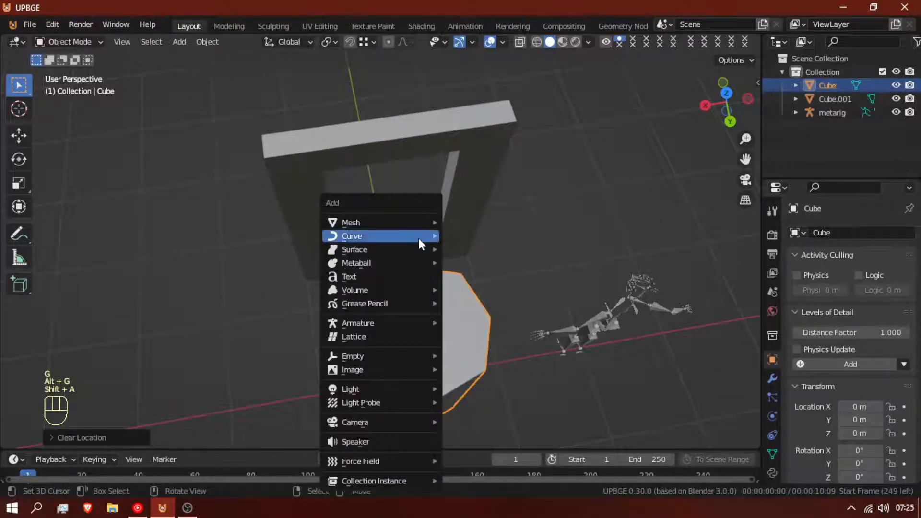
mouse_move(418, 225)
click(480, 236)
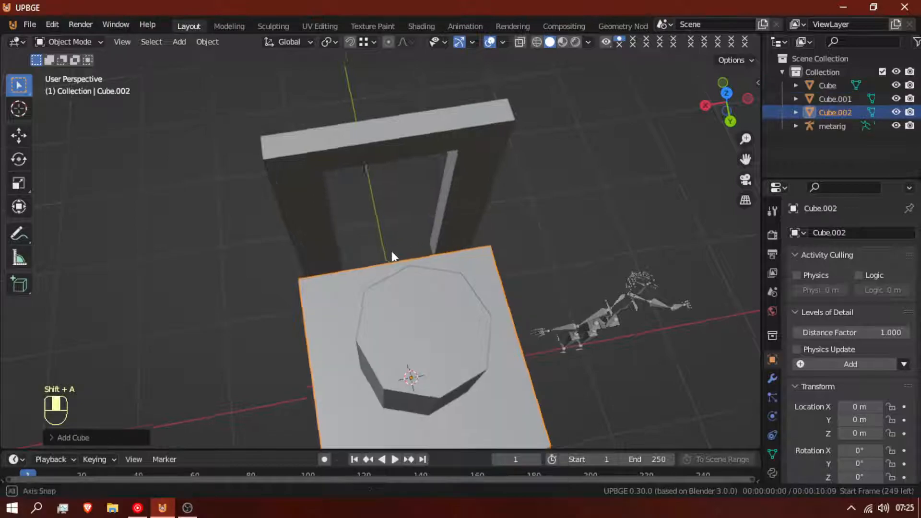
middle_drag(389, 252, 496, 259)
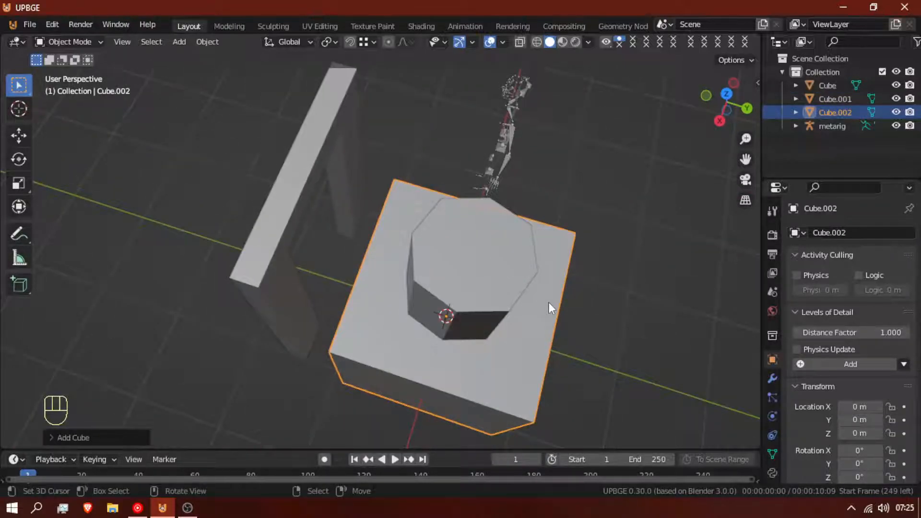
key(s)
key(shift+z)
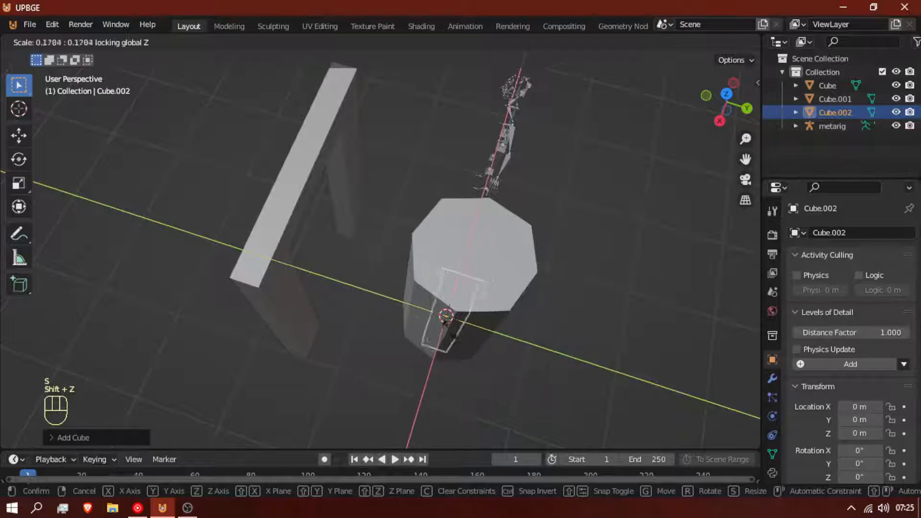
click(497, 333)
- Move the new cube's upper face upward along Z to make a box of about the column's height
key(Tab)
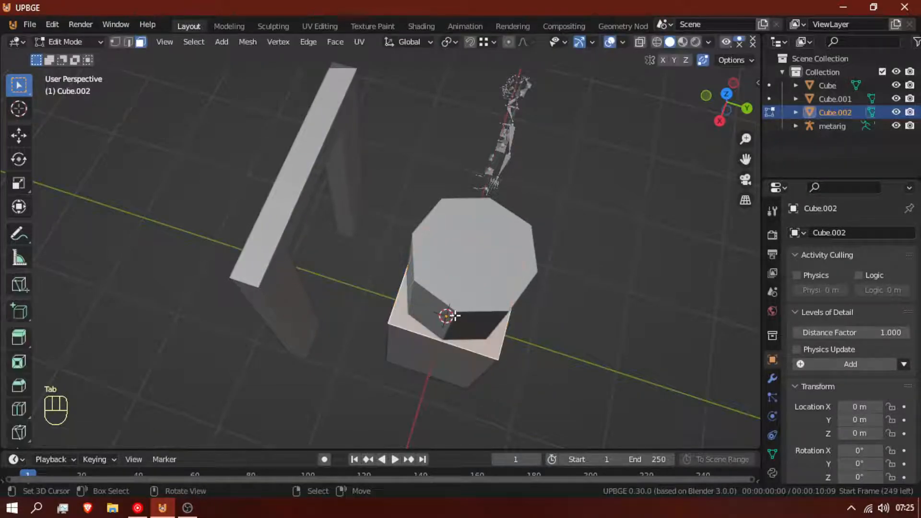
key(g)
key(x)
key(z)
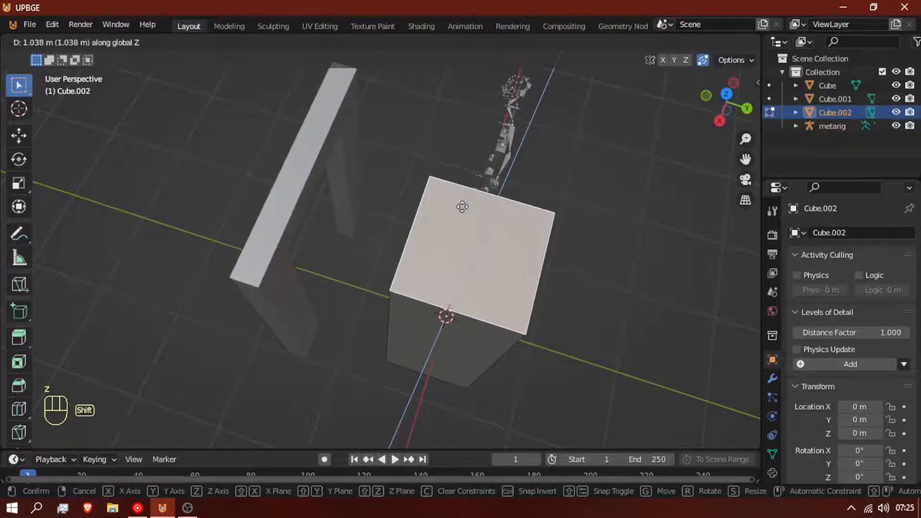
click(463, 274)
key(Tab)
- Move the box along Y to about -1.14 m towards the door frame and try rotating it about Z
key(g)
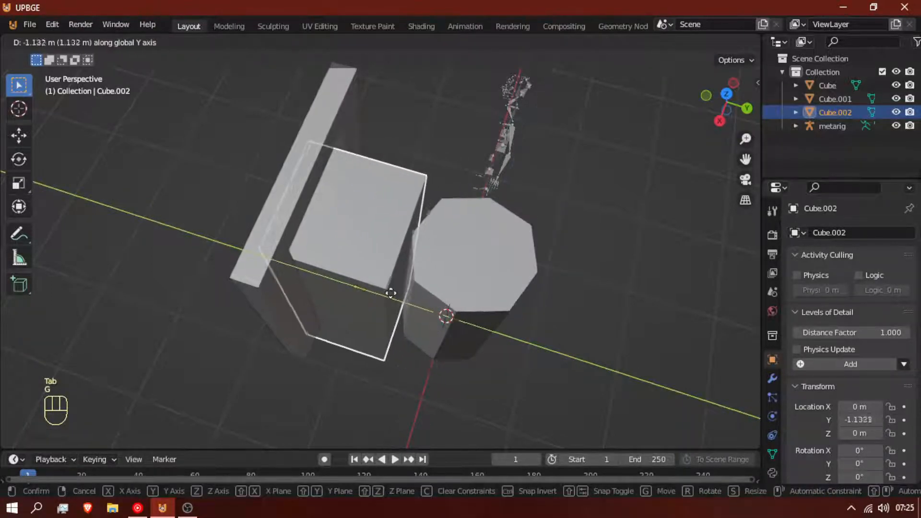
click(355, 288)
key(r)
key(z)
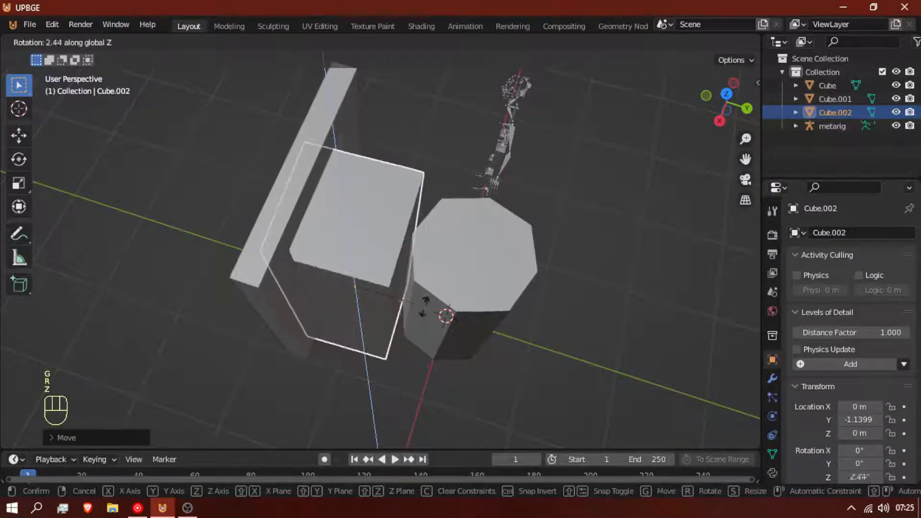
right_click(420, 335)
middle_drag(338, 319, 188, 309)
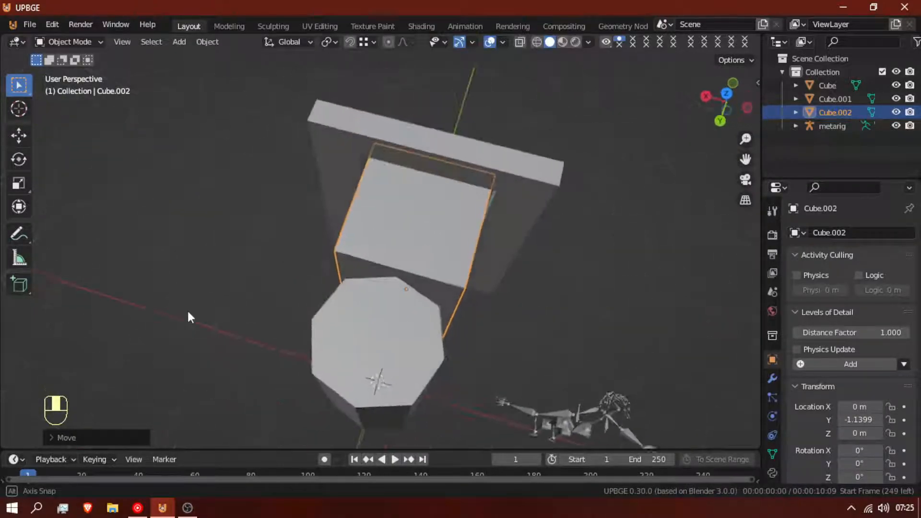
key(g)
right_click(197, 290)
- Delete the box, the door frame and the human meta-rig so only the octagonal column is left
key(c)
key(x)
click(197, 292)
middle_drag(199, 292, 589, 286)
click(281, 210)
key(x)
click(281, 209)
middle_drag(282, 209, 430, 283)
click(345, 239)
key(x)
click(332, 251)
middle_drag(352, 251, 414, 272)
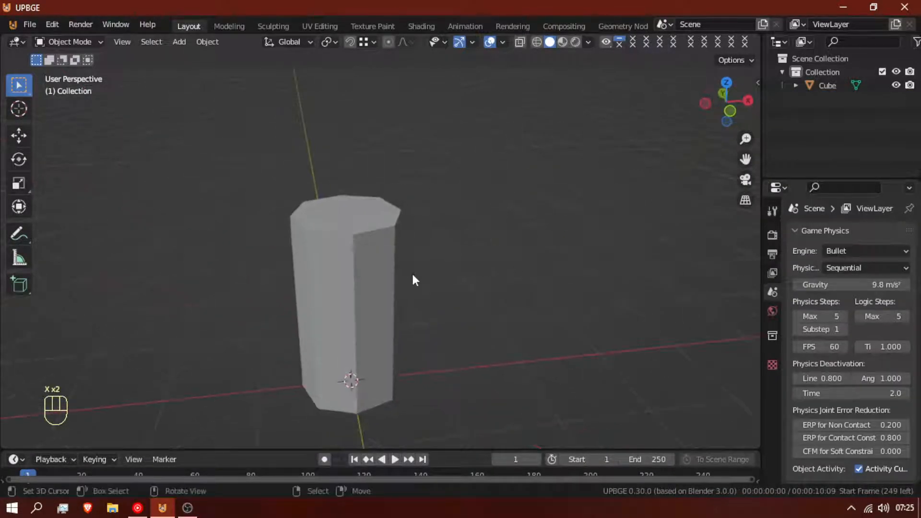
- Collapse the Spring Bones, Levels of Detail, Transform, Transform Game and Game Properties sections in the column's object properties
click(384, 280)
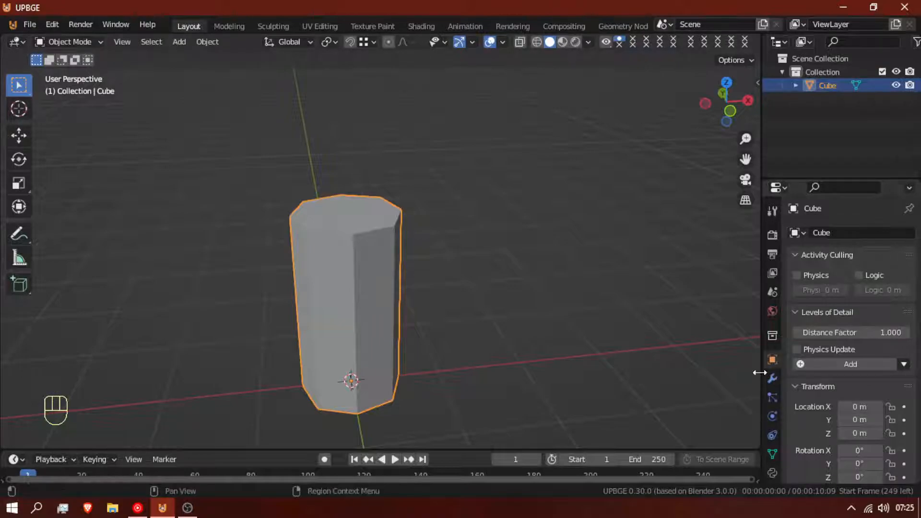
scroll(768, 434, down, 3)
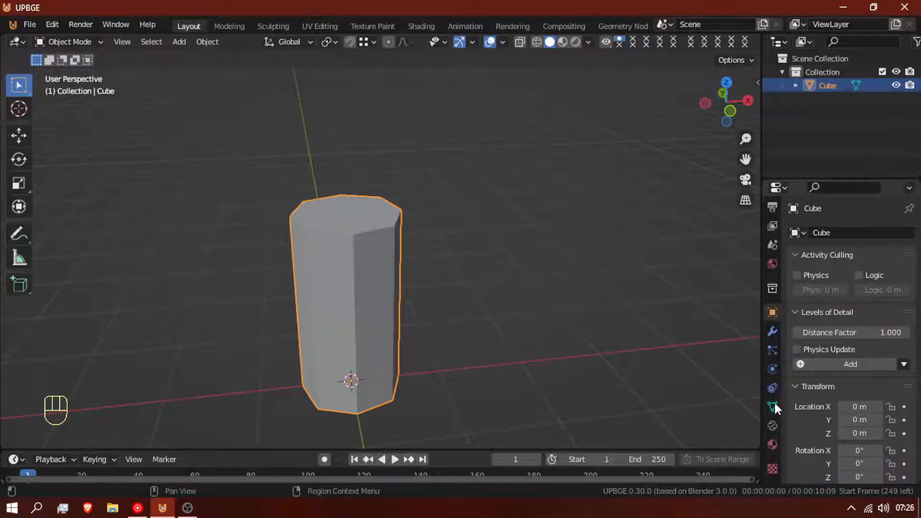
scroll(850, 389, down, 6)
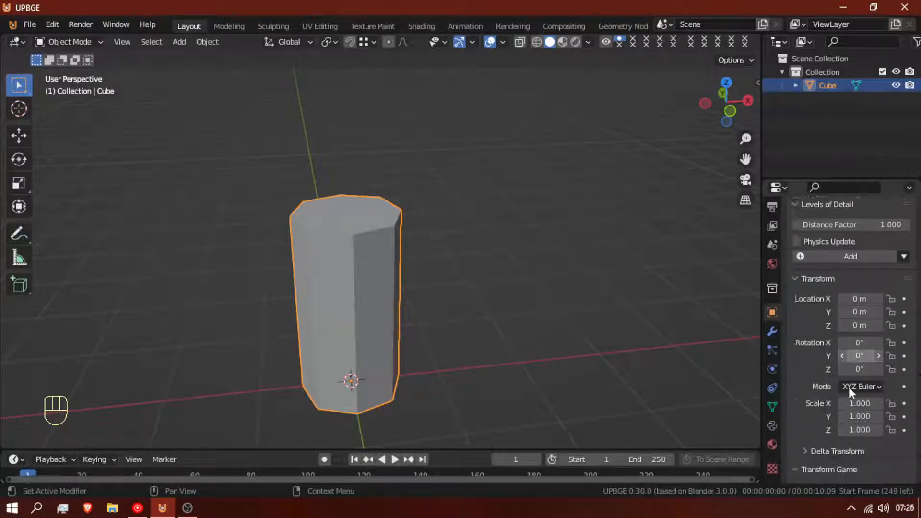
scroll(850, 390, down, 5)
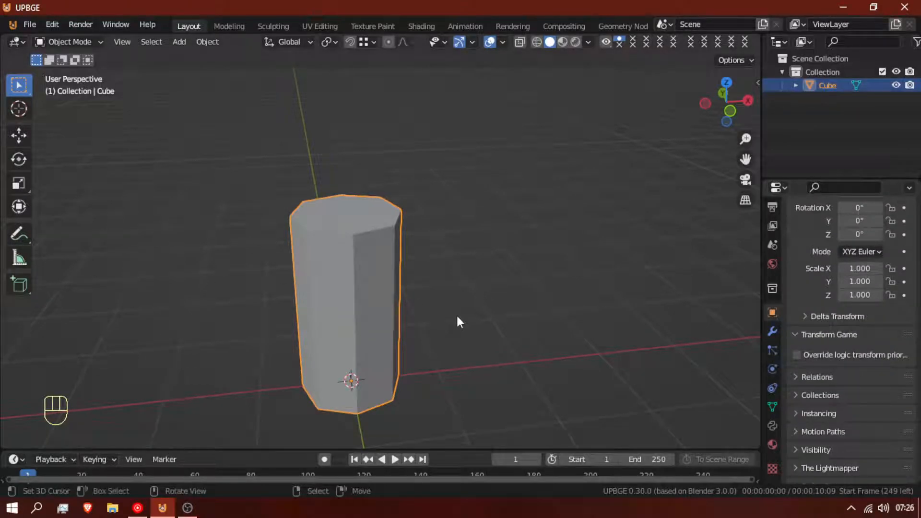
scroll(792, 404, down, 4)
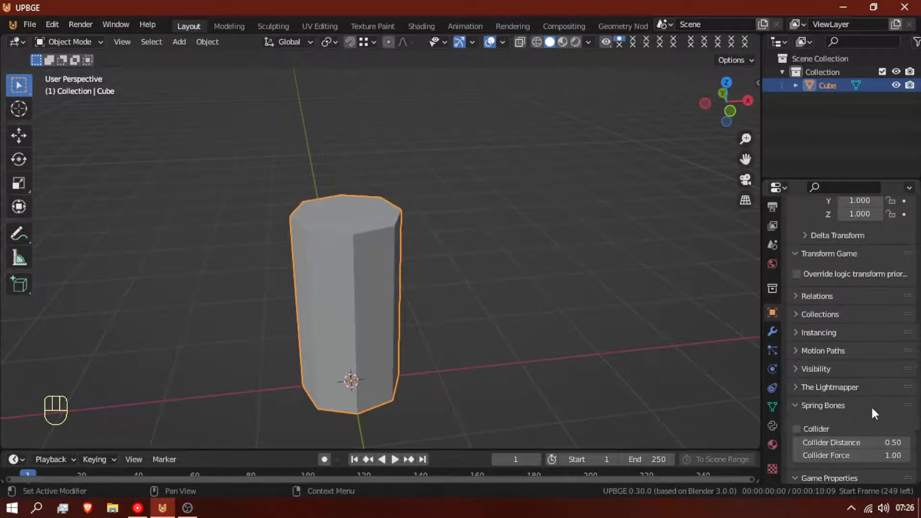
click(821, 405)
scroll(819, 405, up, 13)
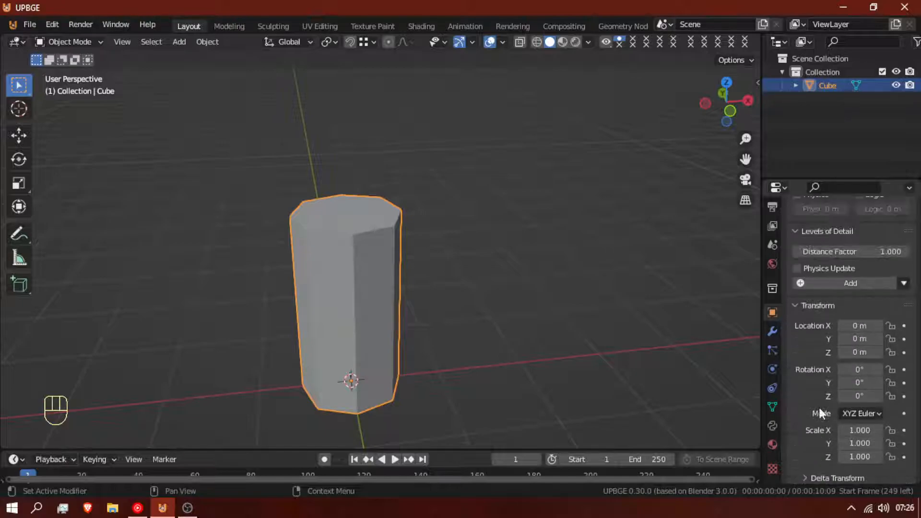
scroll(819, 405, up, 3)
click(815, 313)
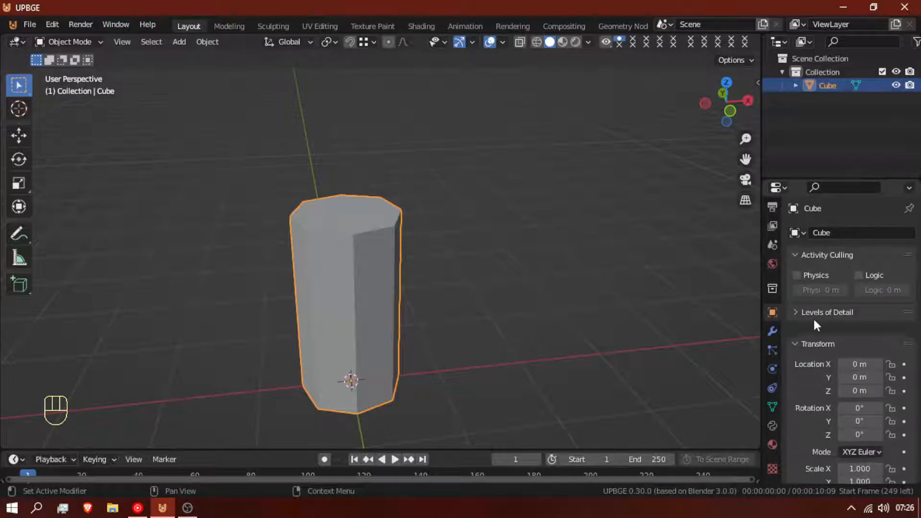
click(811, 330)
click(807, 350)
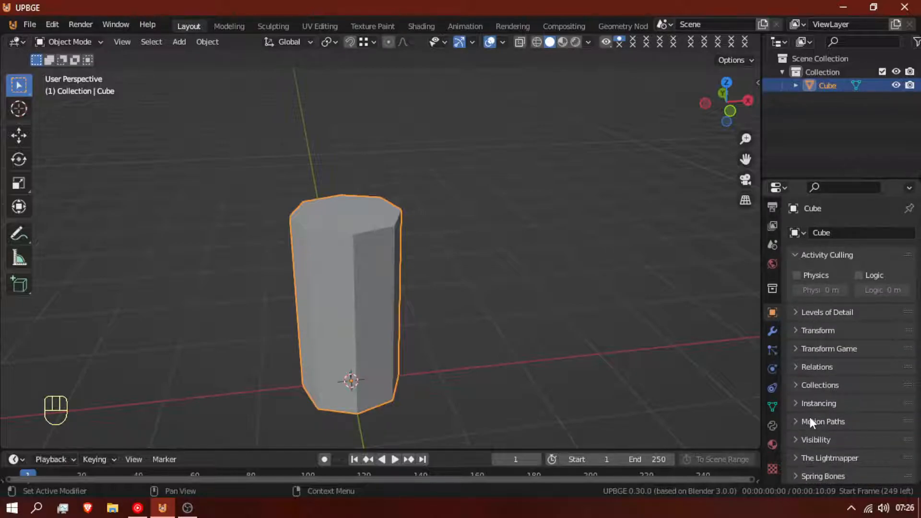
scroll(816, 432, down, 3)
click(818, 445)
scroll(830, 422, down, 3)
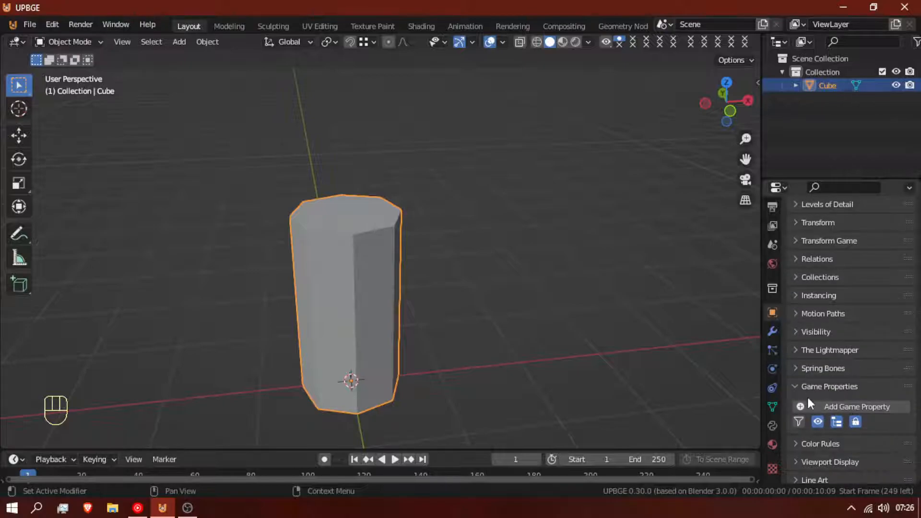
click(807, 387)
- Set the column's viewport display type to Wire
click(817, 438)
scroll(819, 436, down, 4)
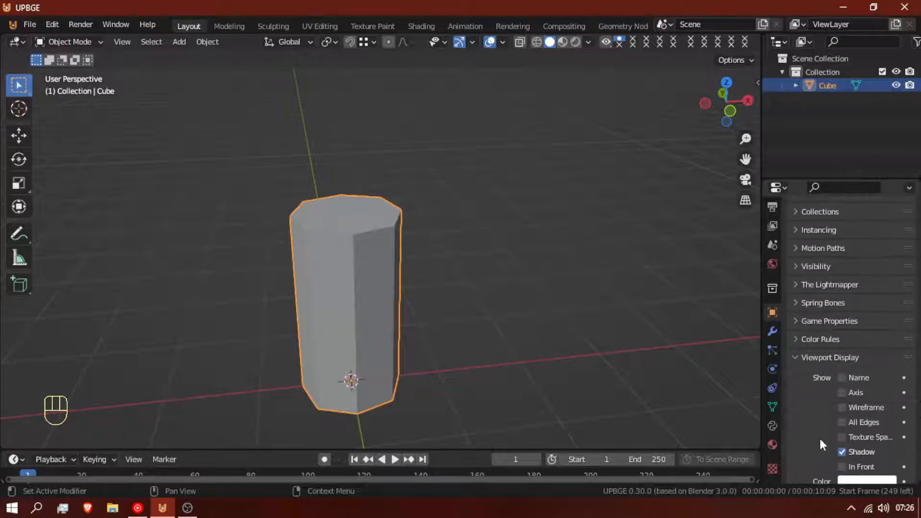
scroll(857, 463, down, 4)
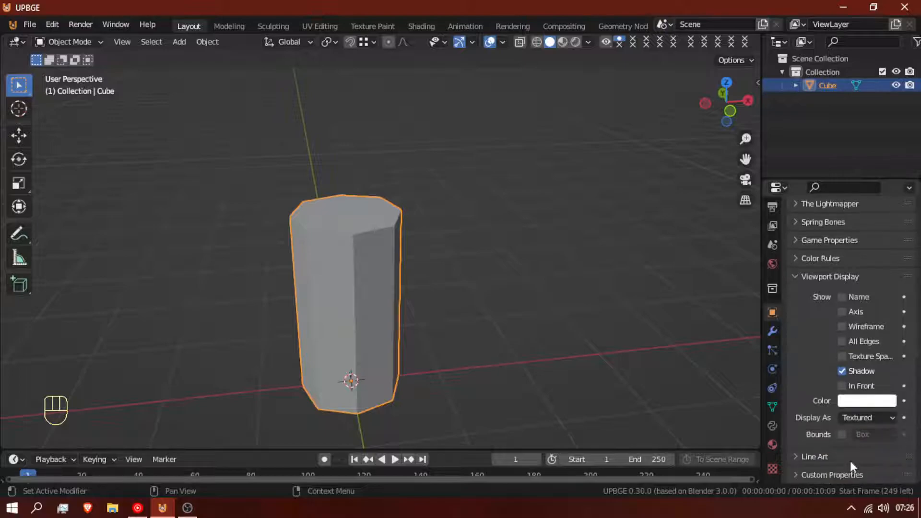
click(864, 416)
click(848, 388)
- Select the column's four top faces in Edit Mode and adjust its height by moving them along Z
middle_drag(518, 375, 387, 363)
key(Tab)
right_click(400, 210)
shift+right_click(421, 197)
shift+right_click(435, 205)
shift+right_click(406, 225)
key(g)
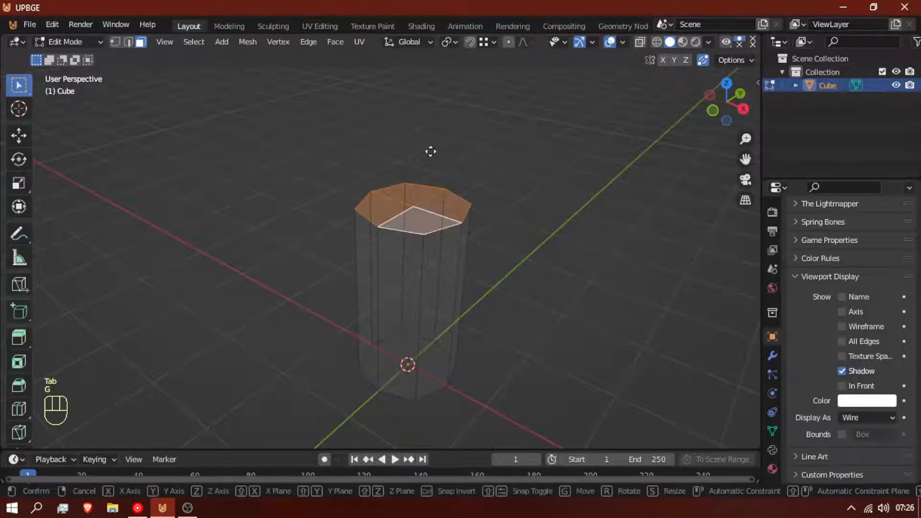
key(z)
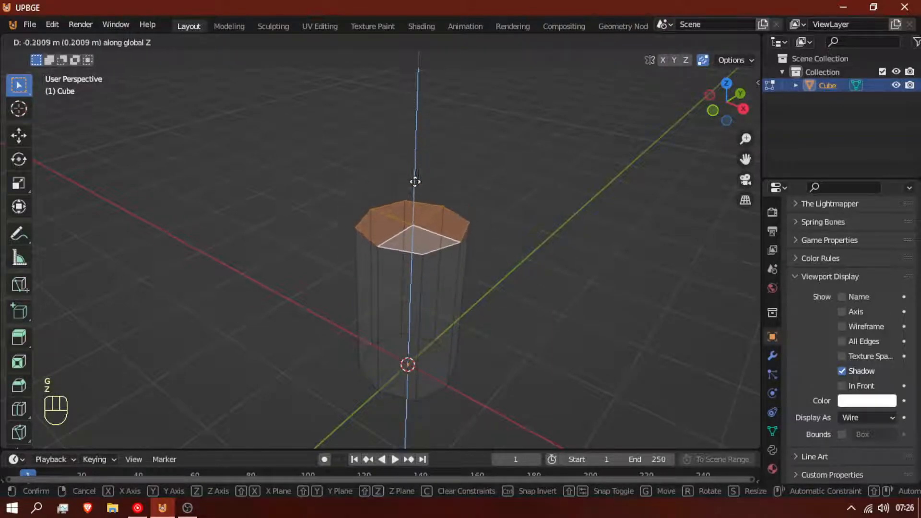
click(412, 128)
middle_drag(466, 207, 487, 215)
key(Tab)
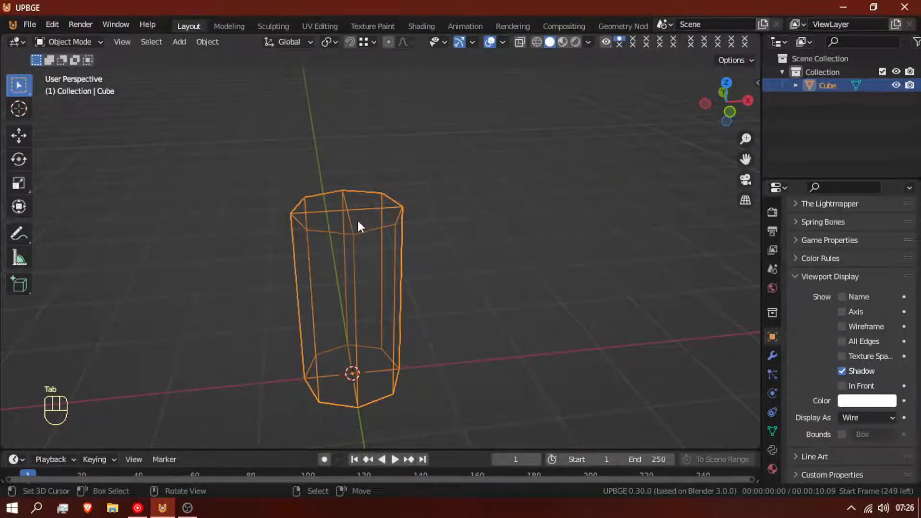
- Try scaling the whole column along Z in Object Mode
key(s)
key(z)
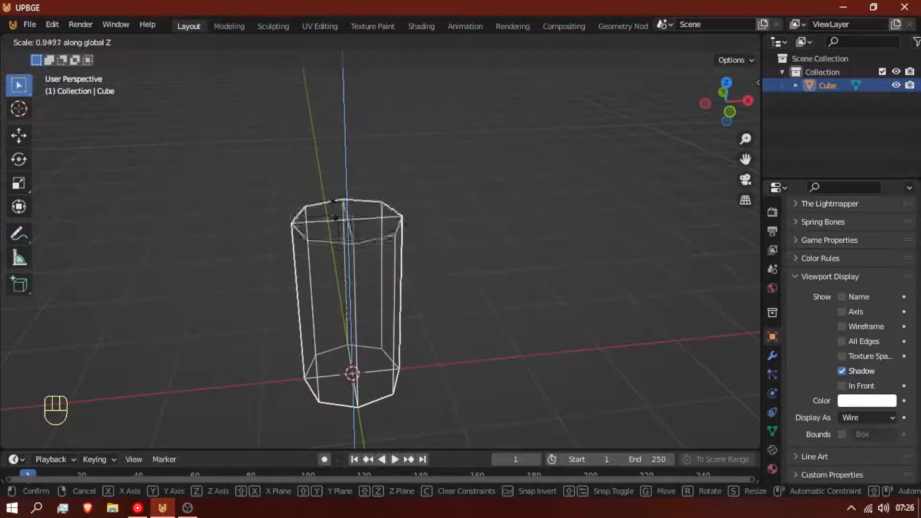
right_click(334, 341)
- Add the four bottom faces to the selected top faces in Edit Mode and delete all the column's end faces
middle_drag(334, 342, 383, 354)
middle_drag(382, 279, 364, 268)
key(Tab)
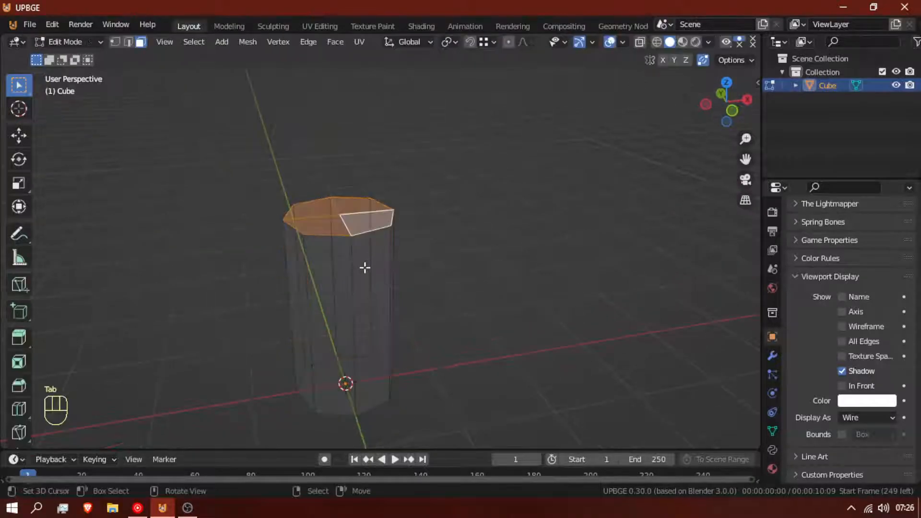
middle_drag(353, 413, 326, 237)
shift+click(325, 235)
shift+click(303, 242)
shift+click(313, 251)
shift+click(336, 257)
key(x)
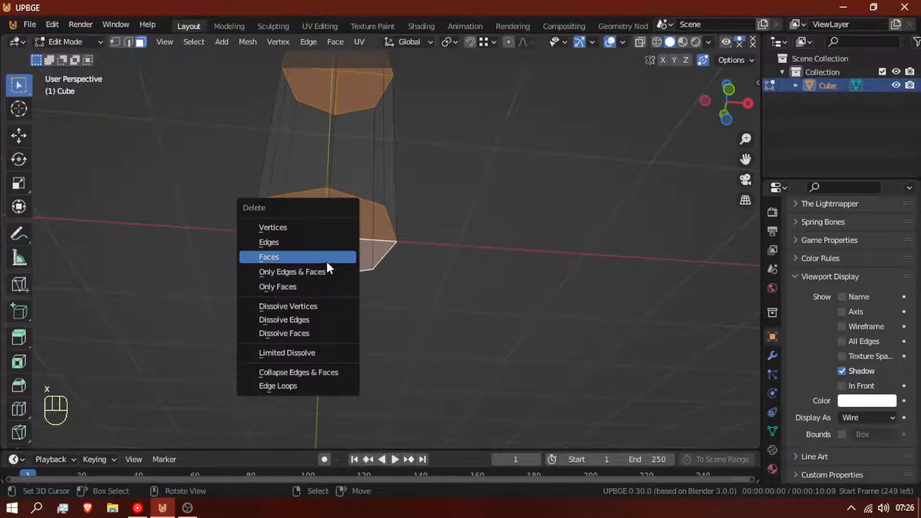
click(327, 259)
middle_drag(327, 262, 348, 294)
key(Tab)
shift+middle_drag(327, 245, 522, 442)
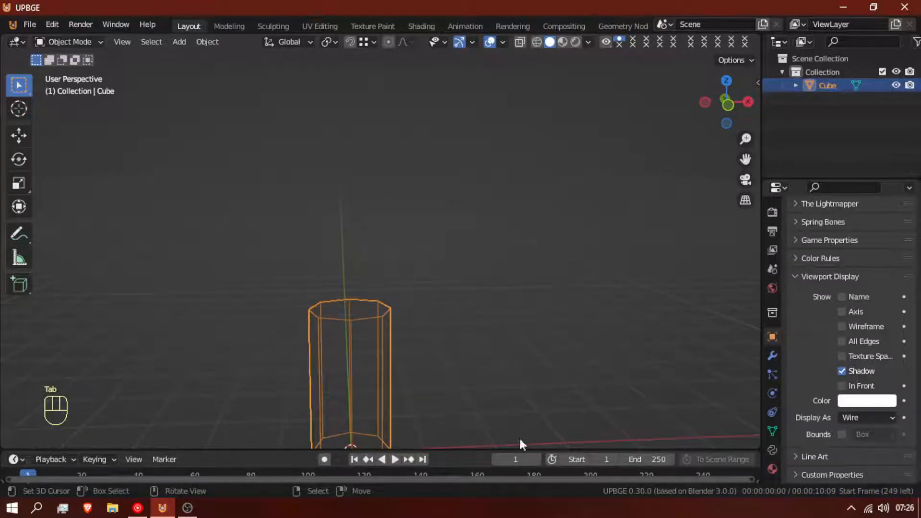
- Set the column's game physics type to Dynamic after trying the Character type
click(773, 412)
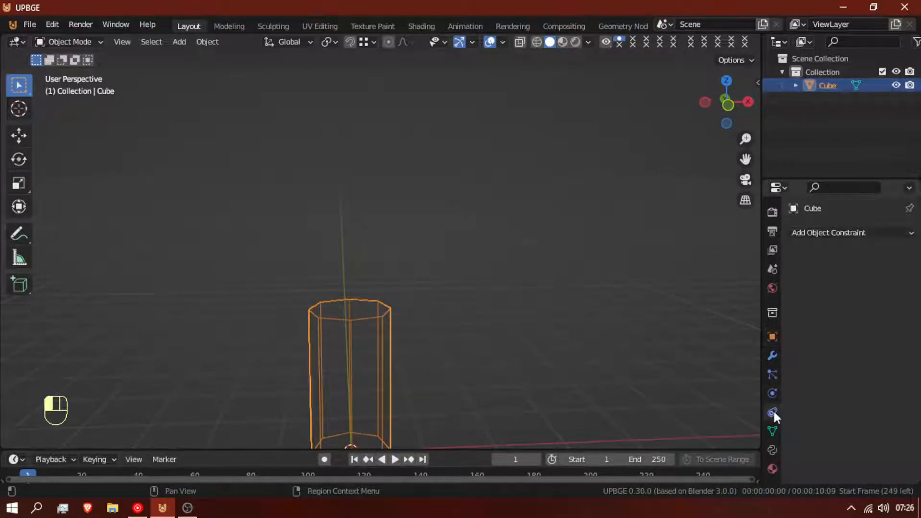
click(772, 394)
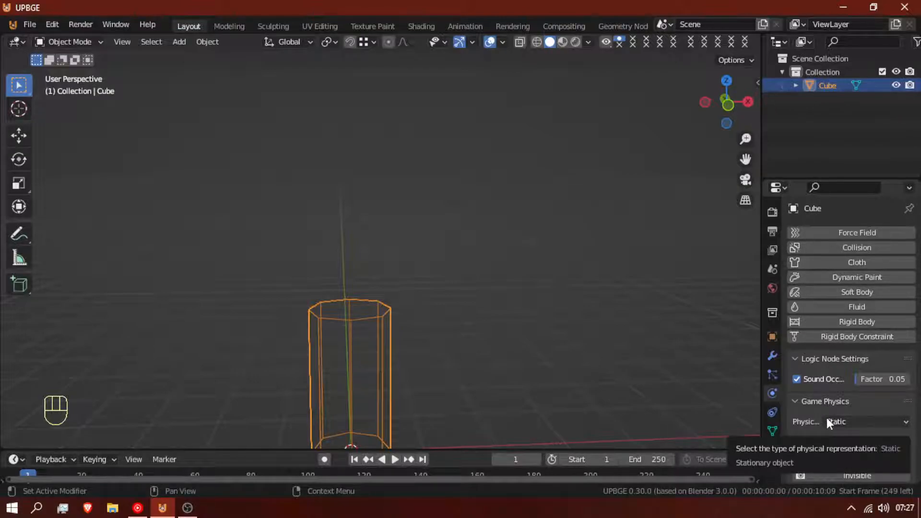
click(840, 422)
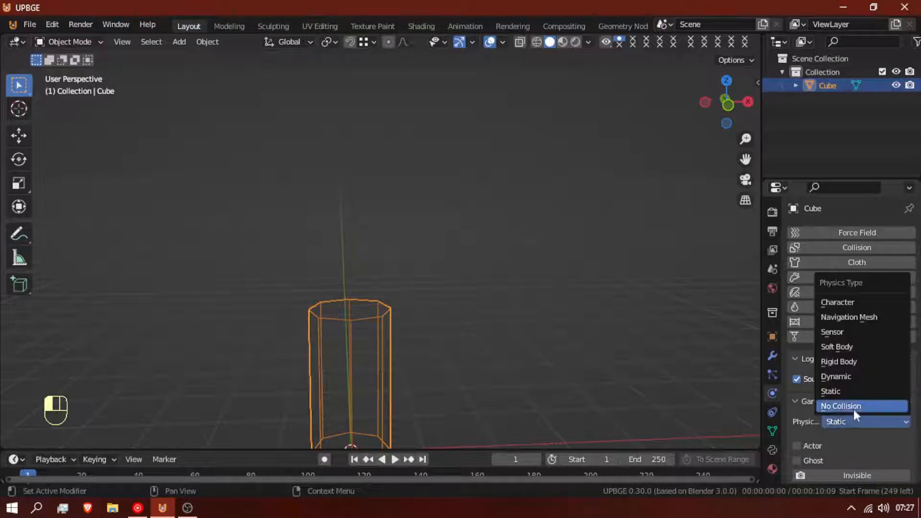
click(851, 303)
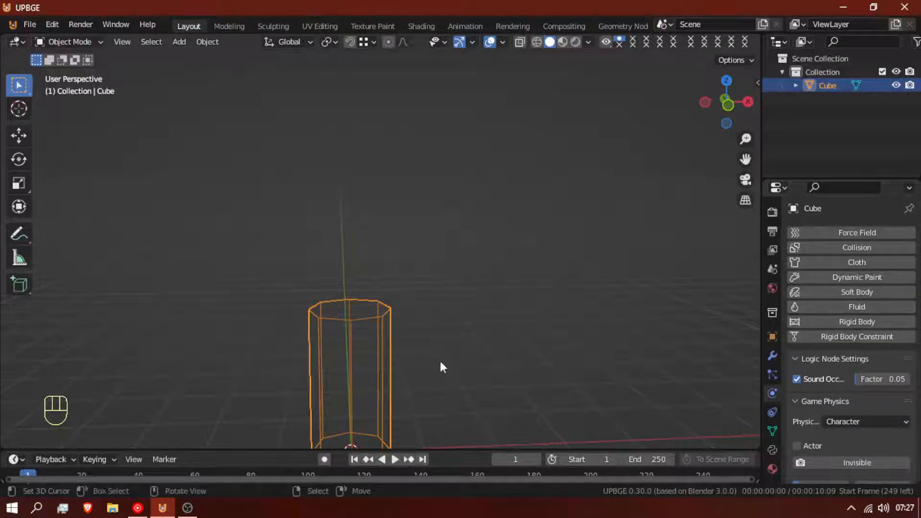
click(884, 423)
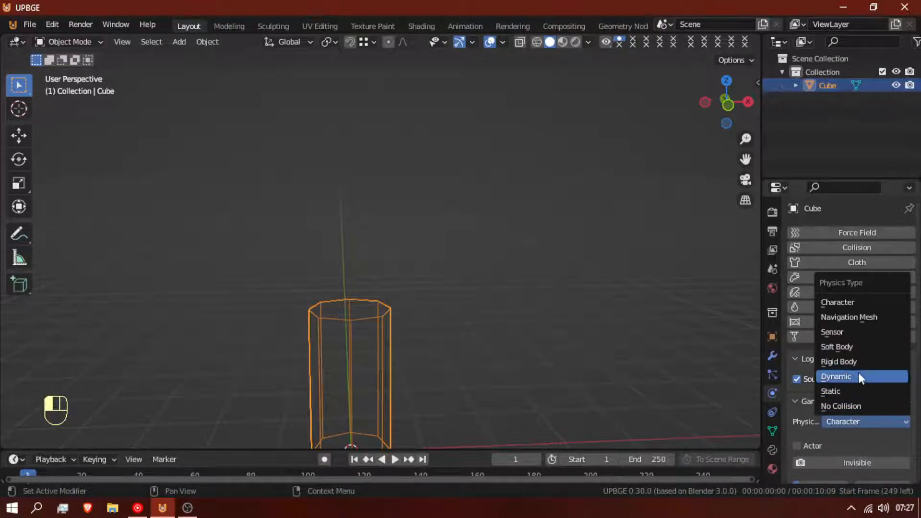
click(859, 376)
- Enable collision bounds for the column and set their shape to Triangle Mesh
scroll(844, 452, down, 10)
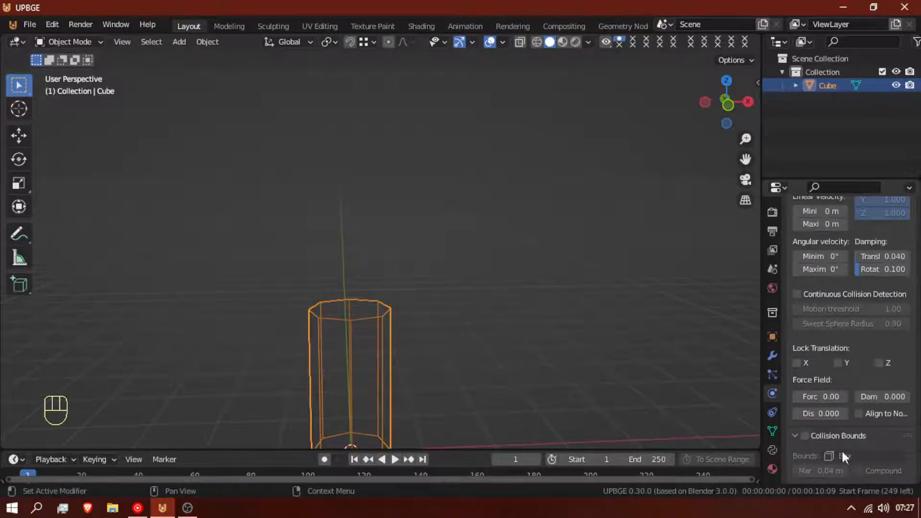
scroll(842, 450, down, 3)
click(812, 384)
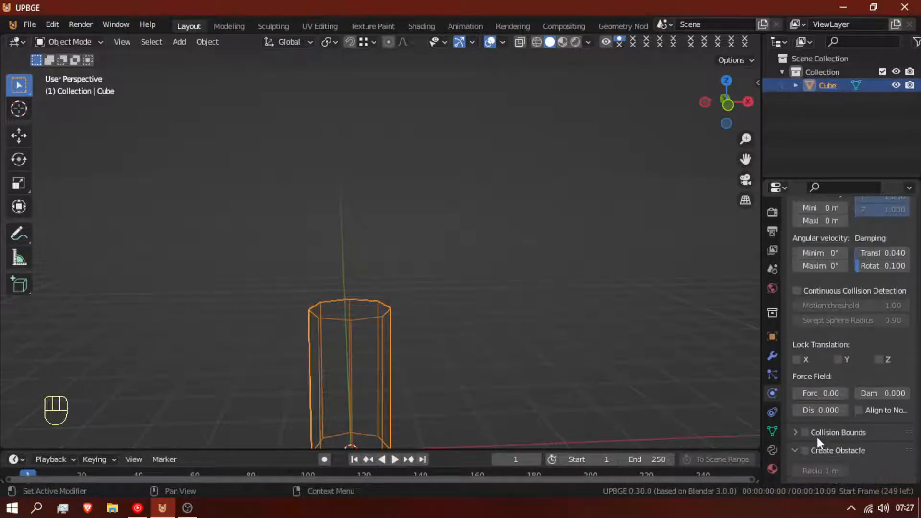
click(805, 433)
click(795, 432)
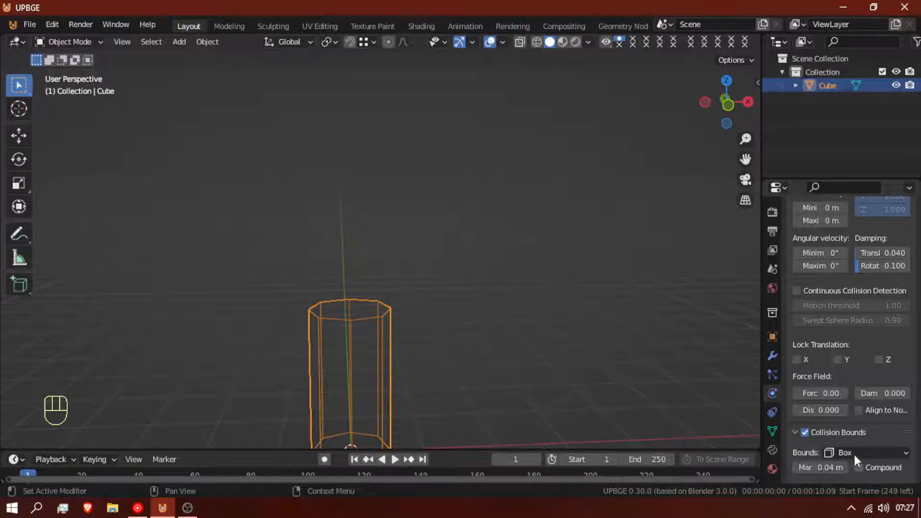
click(855, 454)
click(854, 437)
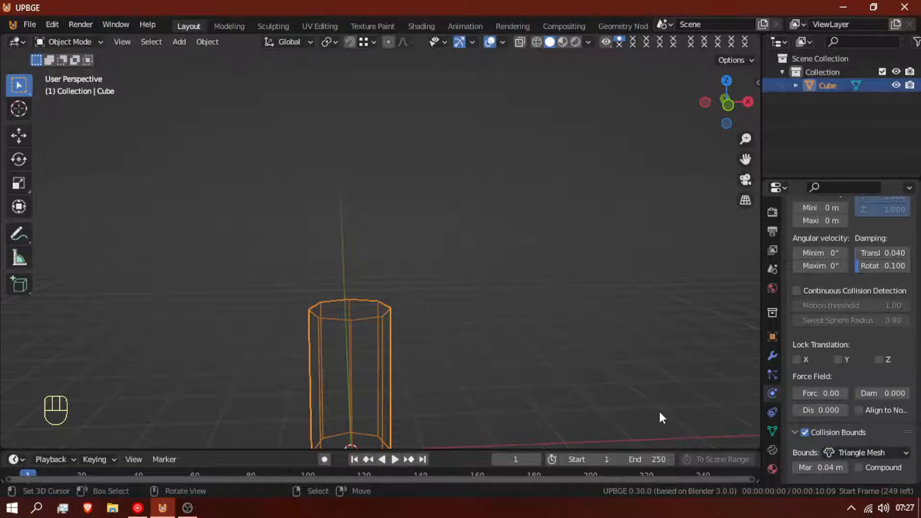
middle_drag(336, 384, 369, 314)
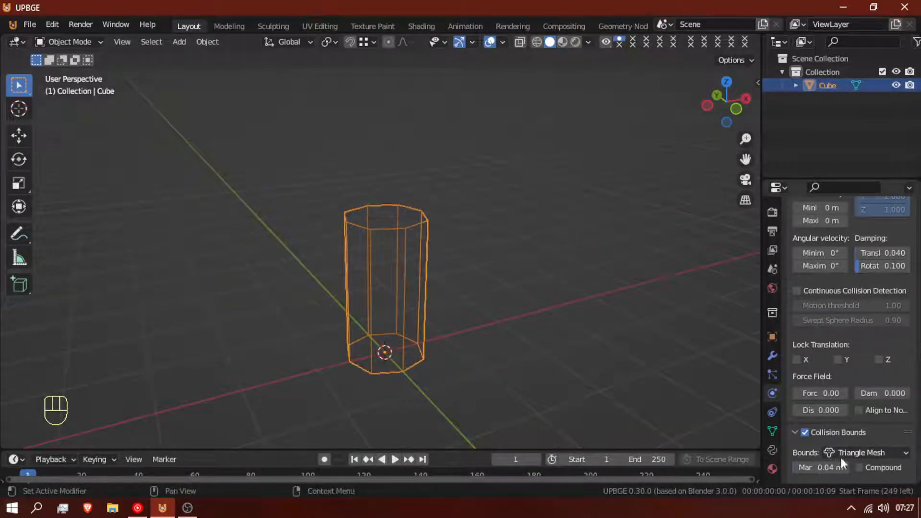
- Try the Character physics type with Convex Hull collision bounds on the column
scroll(850, 284, up, 10)
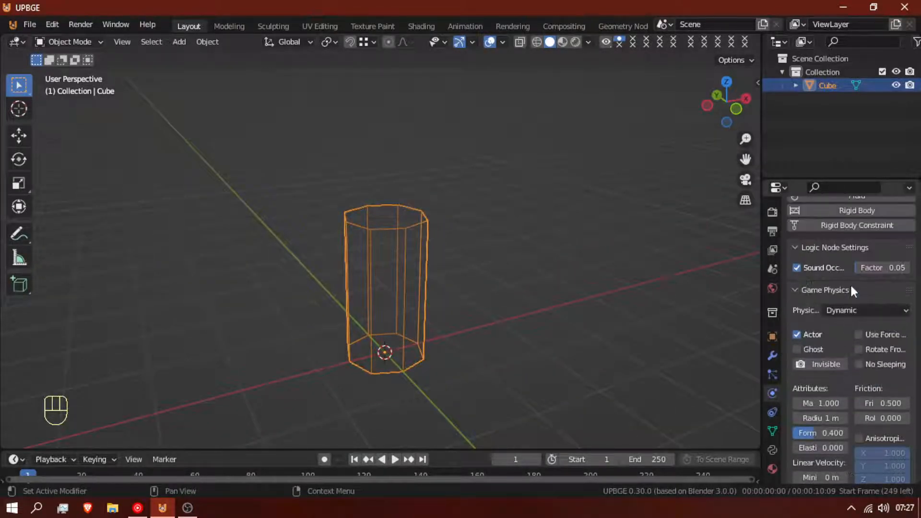
click(850, 312)
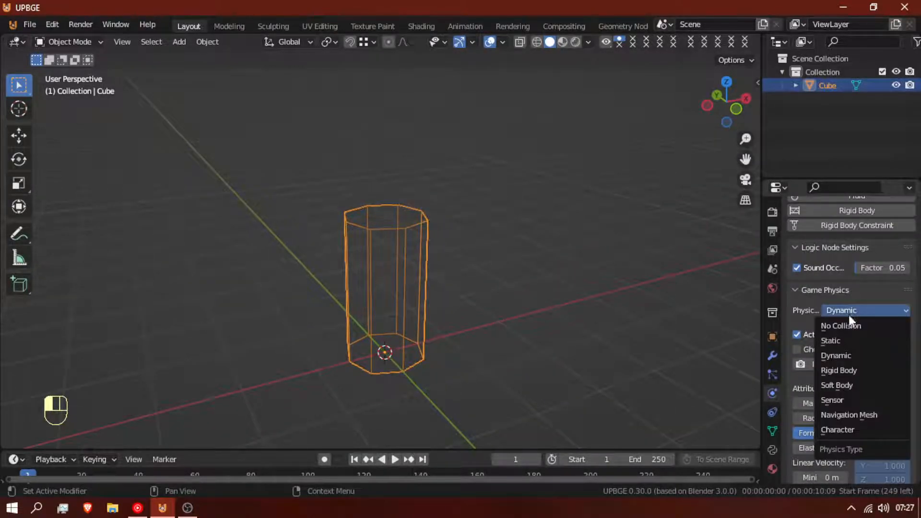
click(847, 428)
click(859, 368)
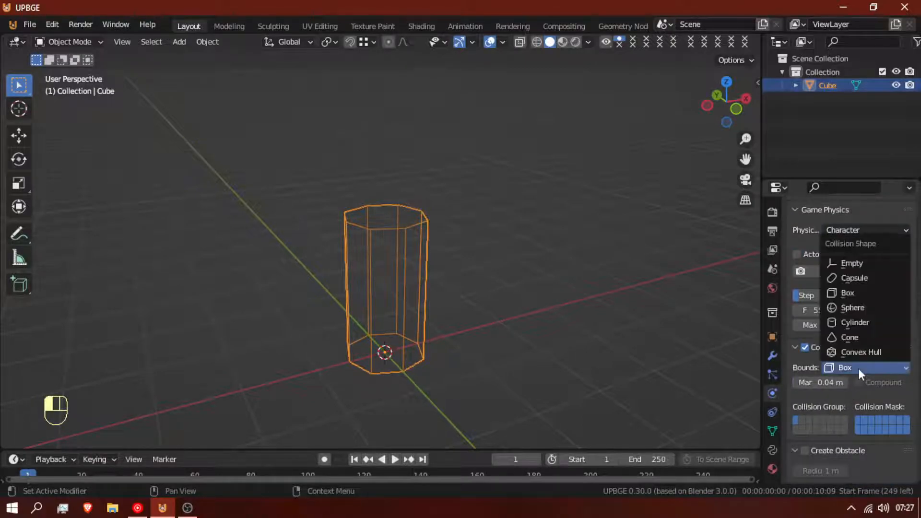
click(860, 355)
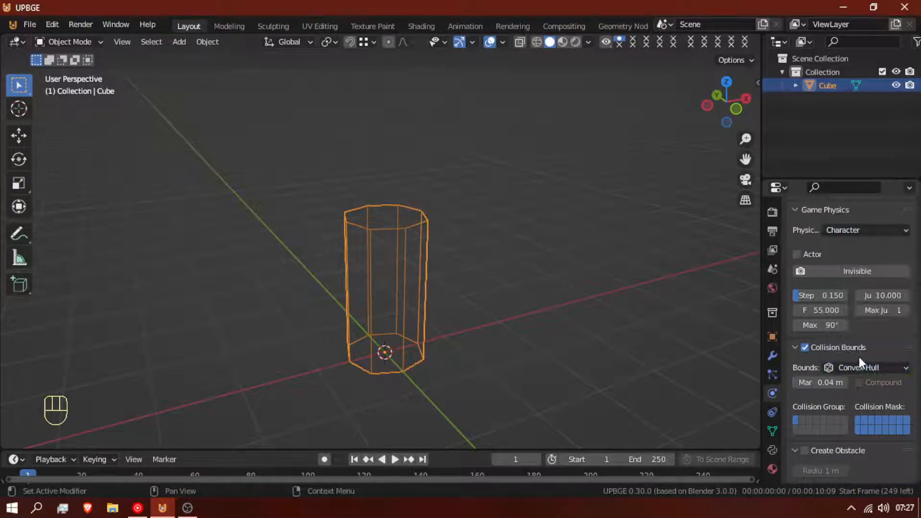
- Set the column's physics type back to Dynamic and its collision bounds to Triangle Mesh
scroll(822, 341, up, 4)
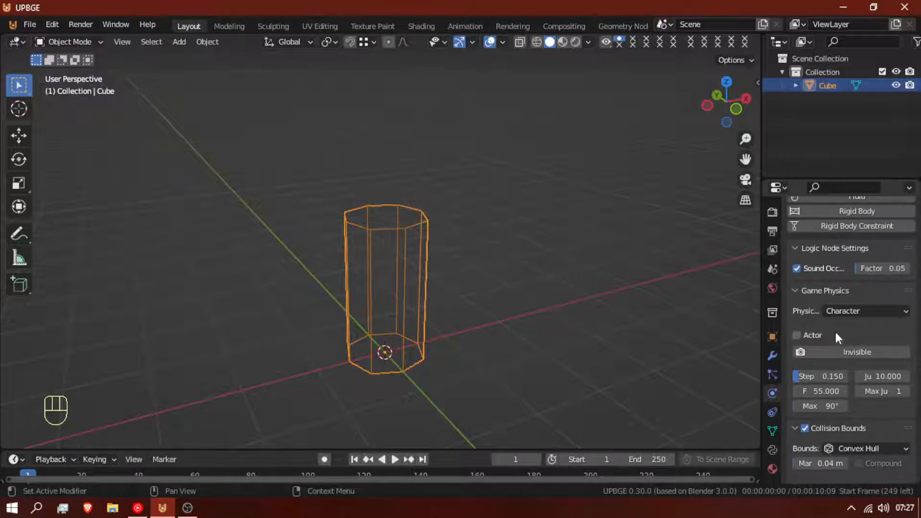
click(840, 313)
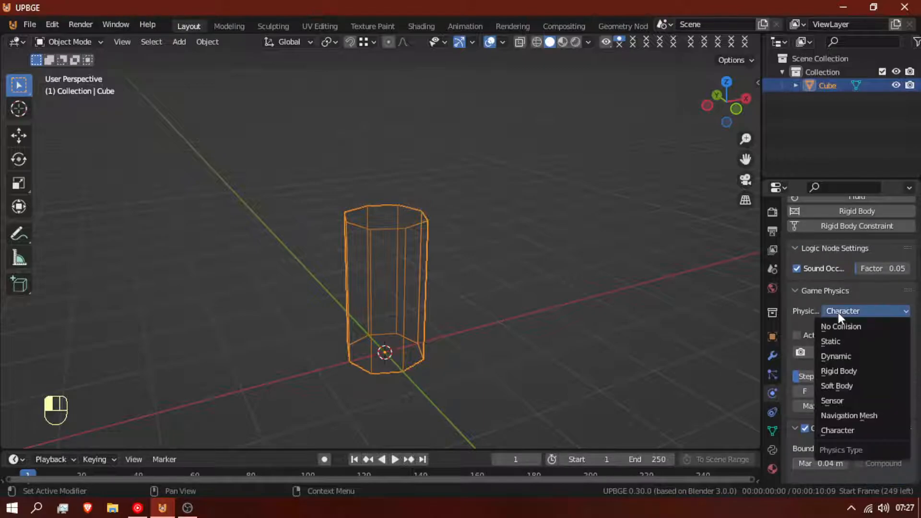
click(851, 354)
scroll(851, 393, down, 10)
scroll(851, 393, down, 6)
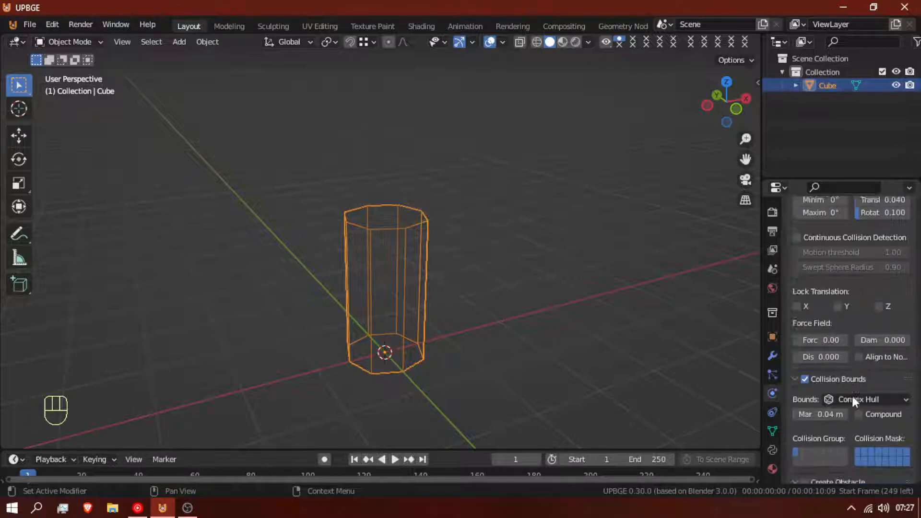
click(857, 370)
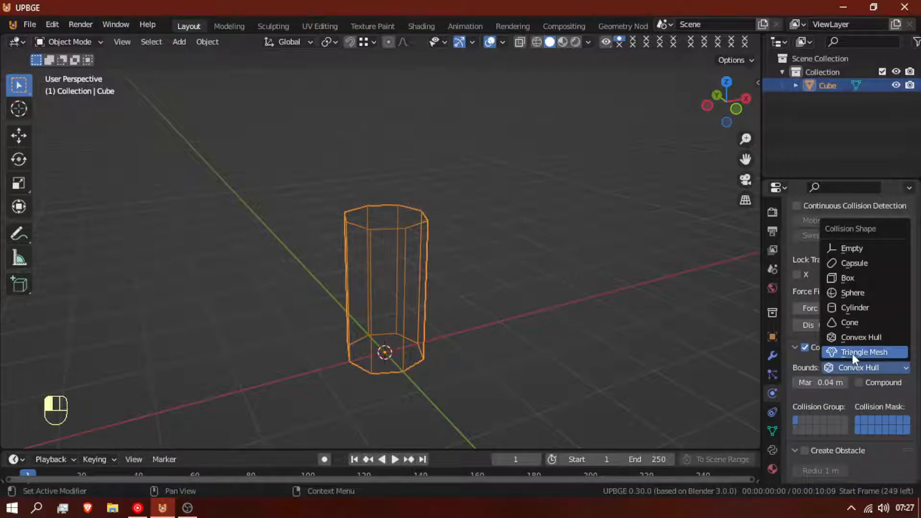
click(852, 353)
middle_drag(442, 326, 430, 402)
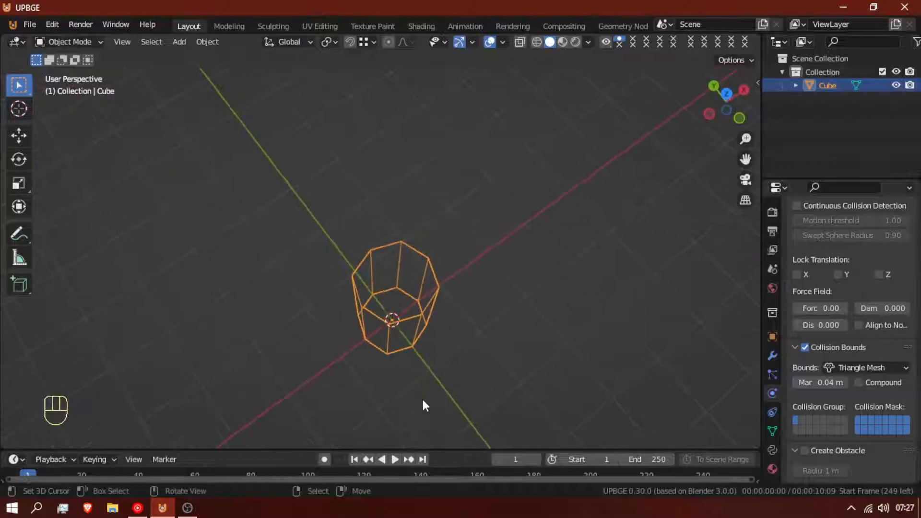
middle_drag(417, 336, 414, 301)
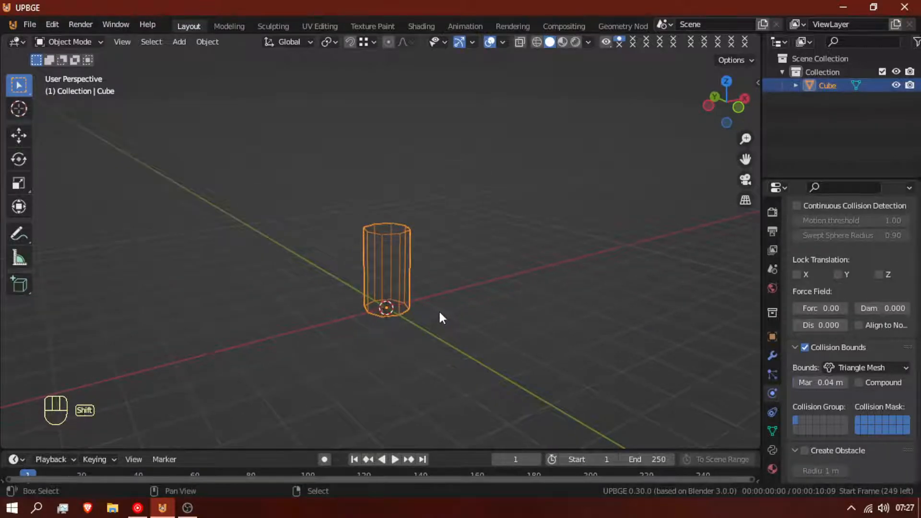
- Add a plane at the origin and scale it up into a large floor around the column
key(shift+a)
mouse_move(414, 227)
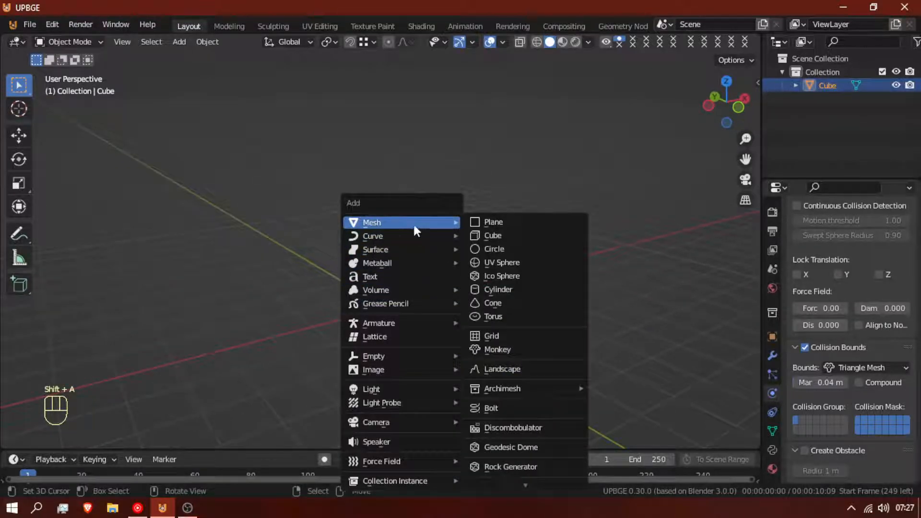
click(499, 223)
key(s)
click(53, 269)
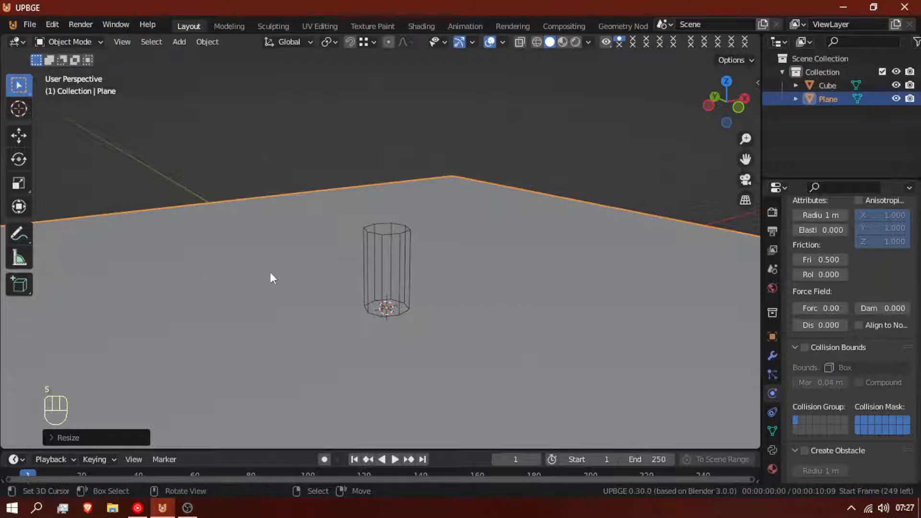
- Add a cube mesh and move it up along Z to the upper part of the column
click(376, 254)
middle_drag(378, 257, 366, 363)
scroll(278, 285, up, 2)
scroll(367, 364, up, 2)
scroll(366, 364, down, 1)
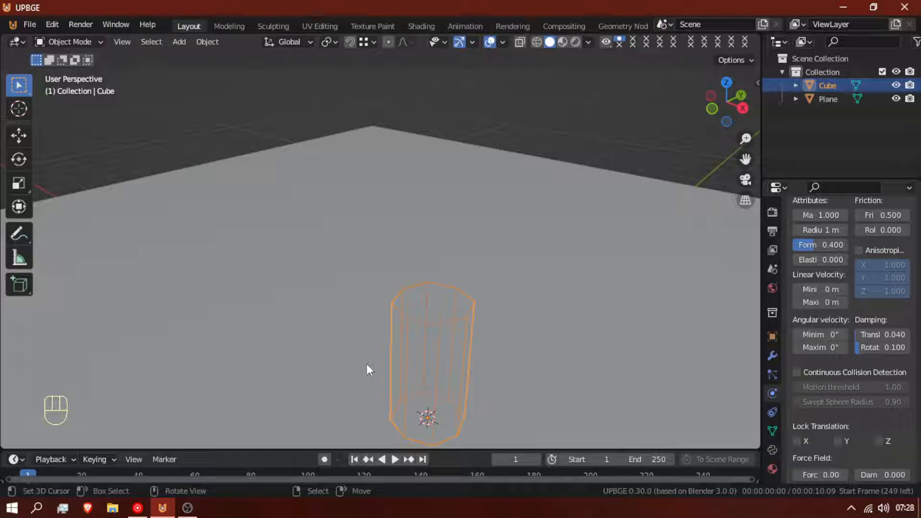
middle_drag(410, 320, 348, 273)
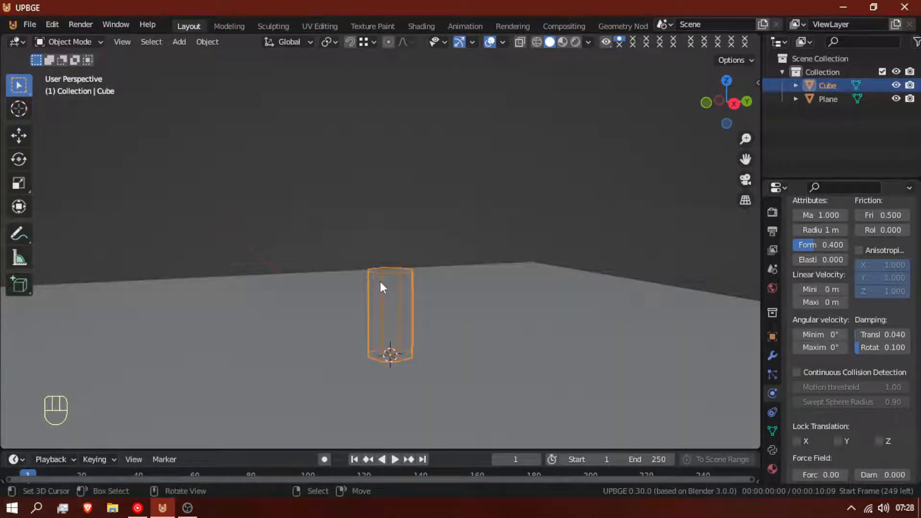
key(shift+a)
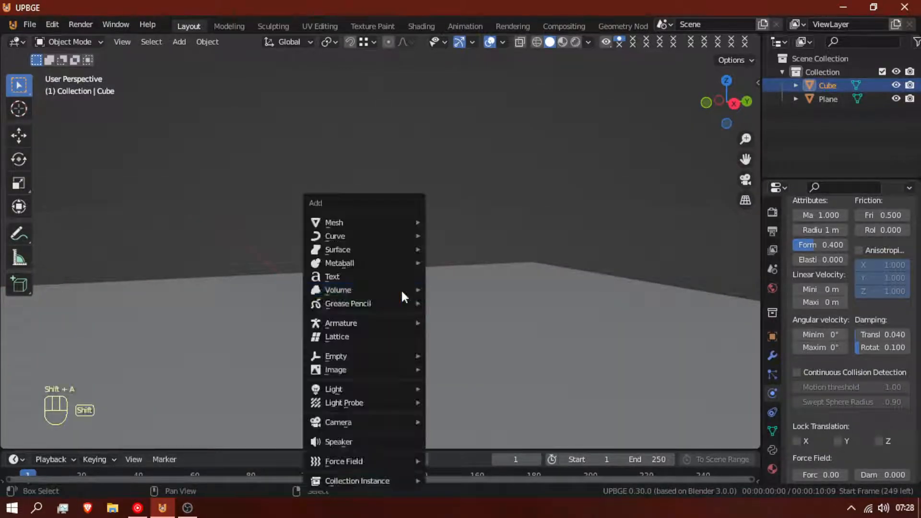
mouse_move(341, 222)
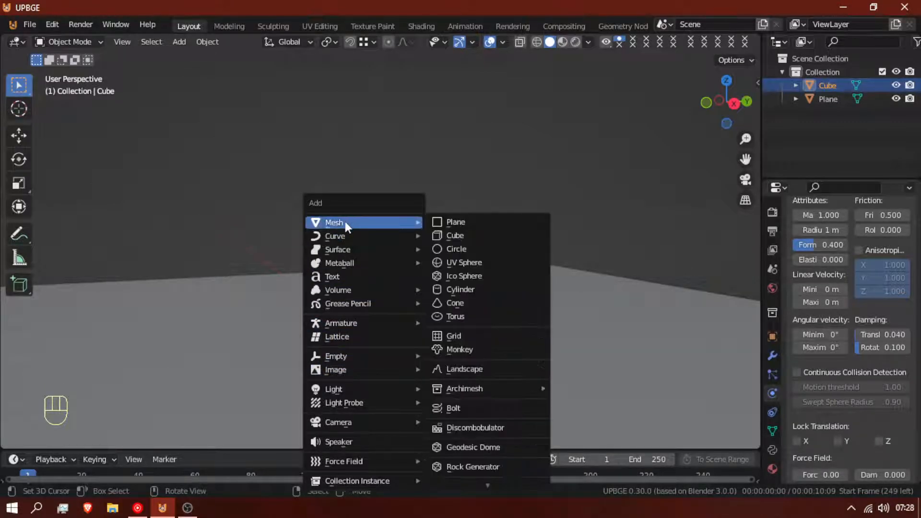
click(521, 239)
middle_drag(524, 251, 492, 329)
key(g)
key(z)
click(494, 275)
- Scale the new cube down to about 0.24 so it fits inside the top of the column
key(s)
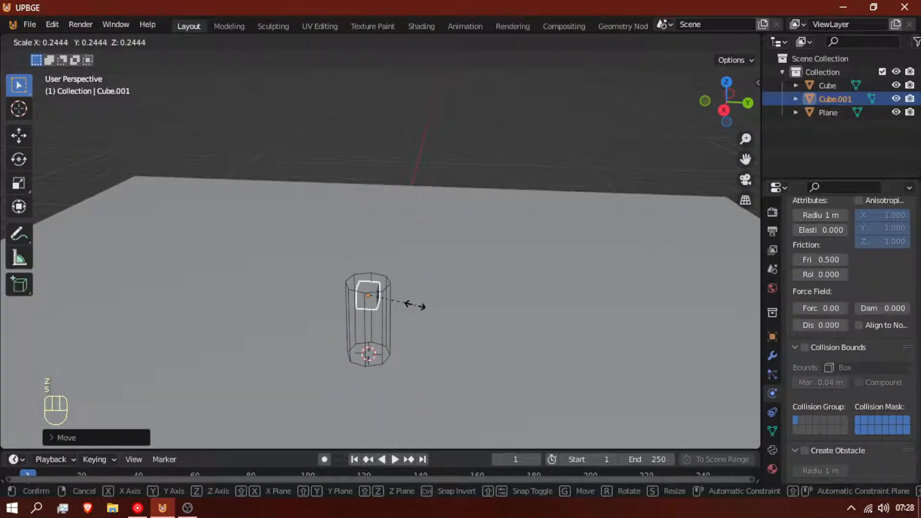
click(412, 304)
middle_drag(431, 309, 315, 318)
scroll(554, 287, up, 2)
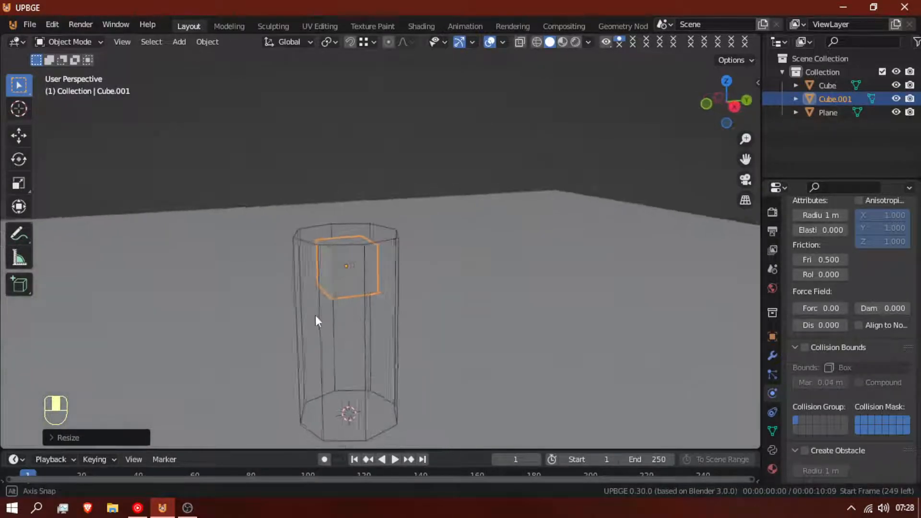
key(r)
right_click(255, 263)
middle_drag(255, 263, 373, 275)
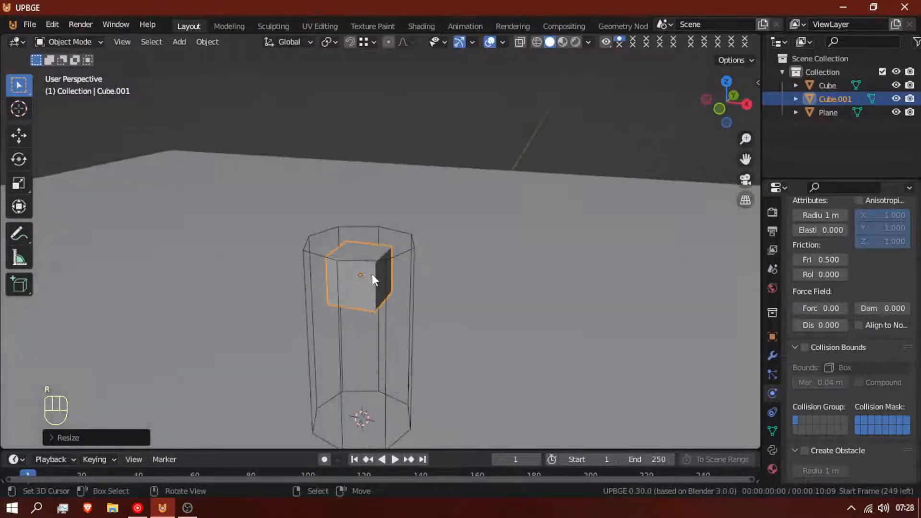
- Apply the scale and rotation of both the small cube and the wireframe column
key(ctrl+a)
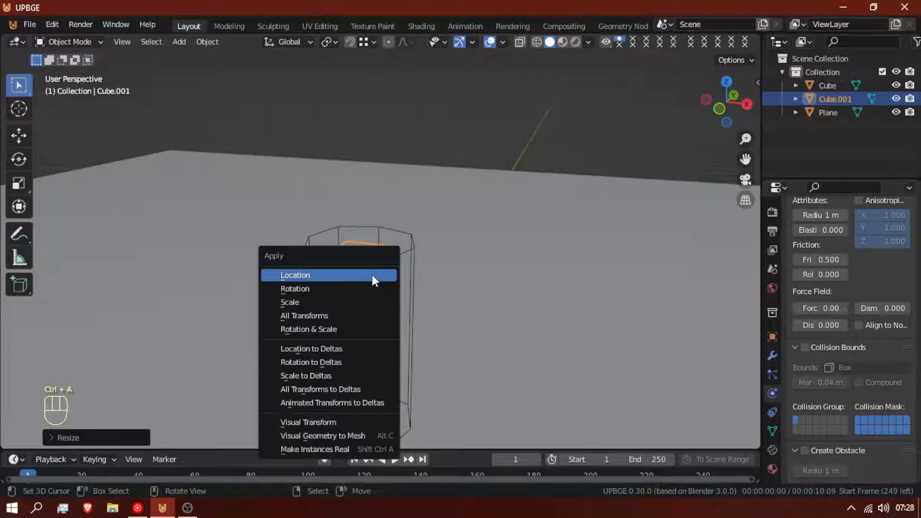
click(332, 301)
click(410, 252)
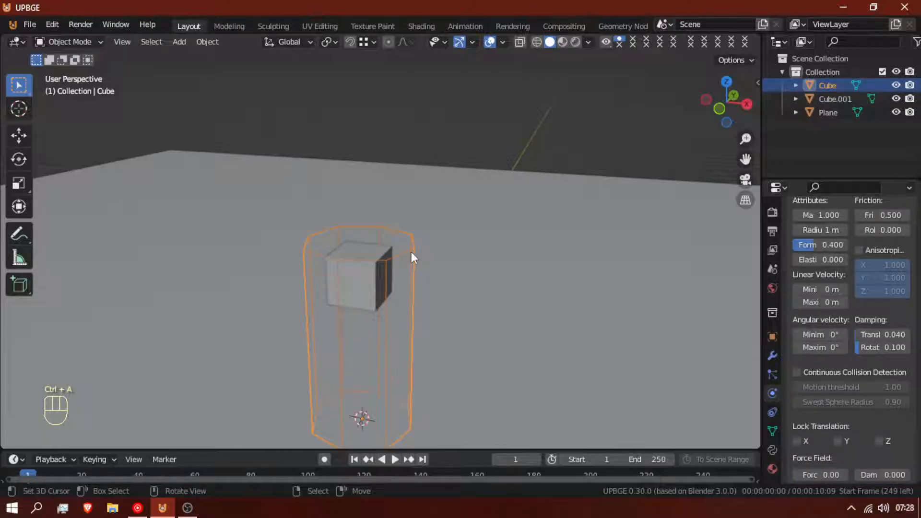
key(shift+a)
key(ctrl+a)
click(402, 295)
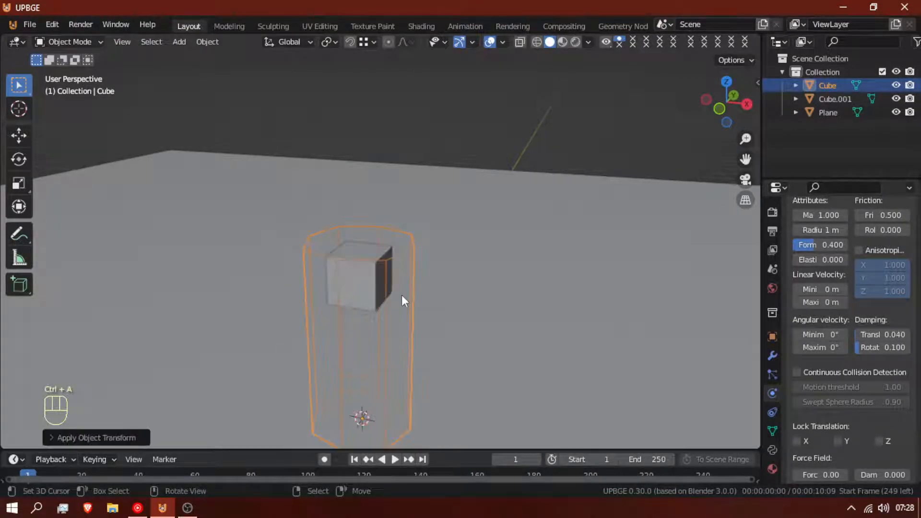
key(ctrl+a)
click(378, 275)
click(372, 280)
key(ctrl+a)
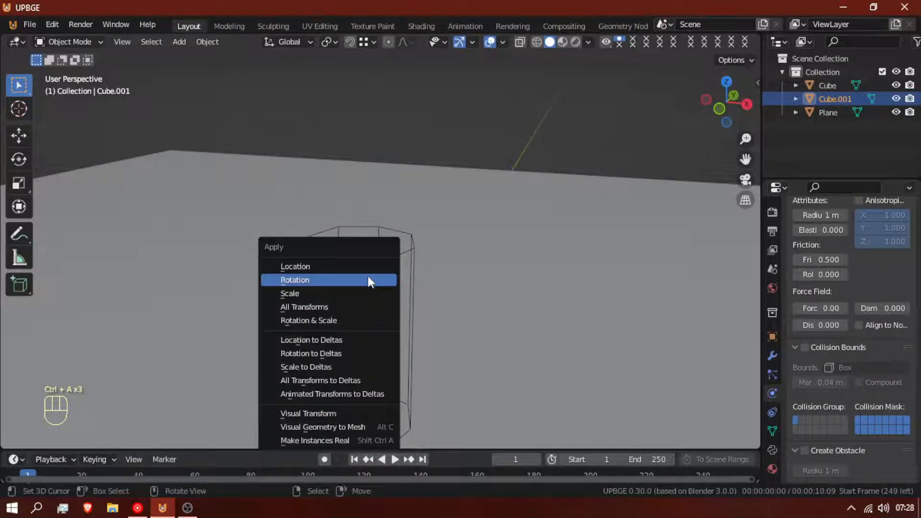
click(370, 281)
- Parent the small cube to the wireframe column
middle_drag(422, 264, 400, 275)
click(379, 286)
click(379, 287)
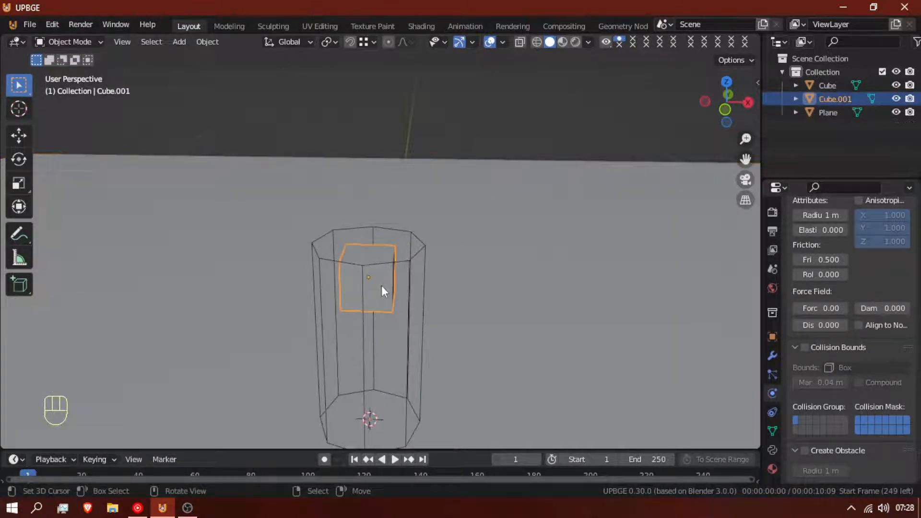
ctrl+click(408, 301)
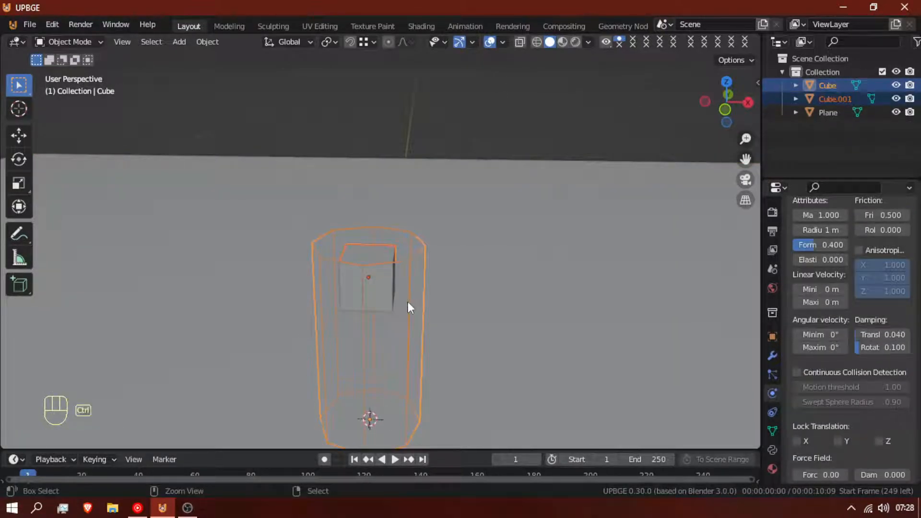
key(ctrl+p)
click(383, 306)
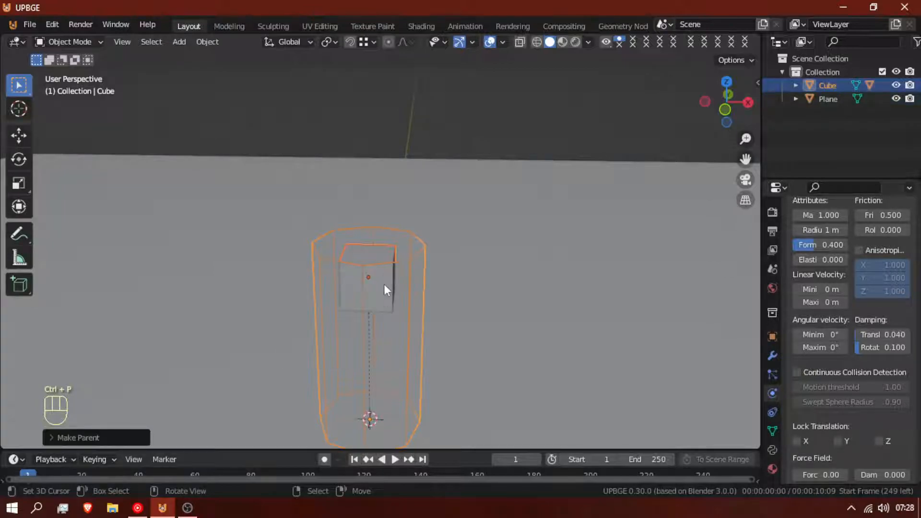
- Test the parenting with trial transforms: rotate the small cube, and move and scale the column along Z
click(389, 286)
middle_drag(395, 288, 331, 287)
key(r)
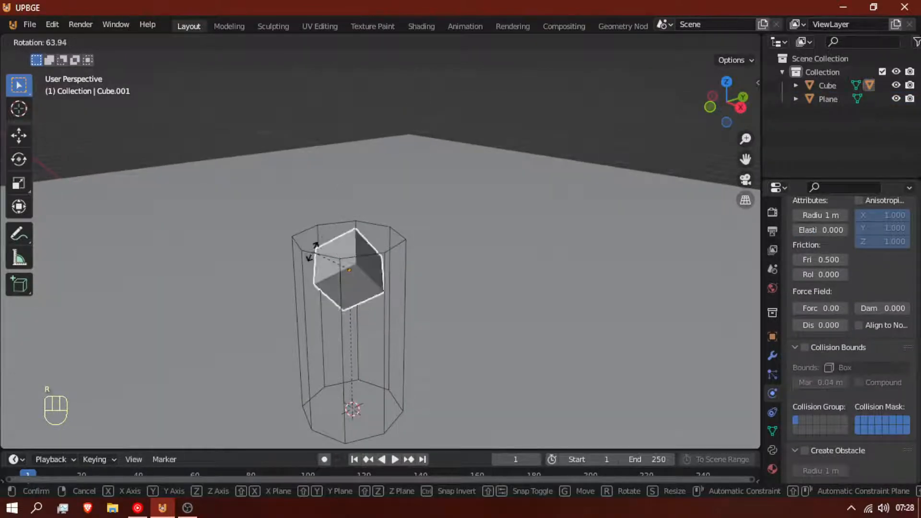
right_click(321, 254)
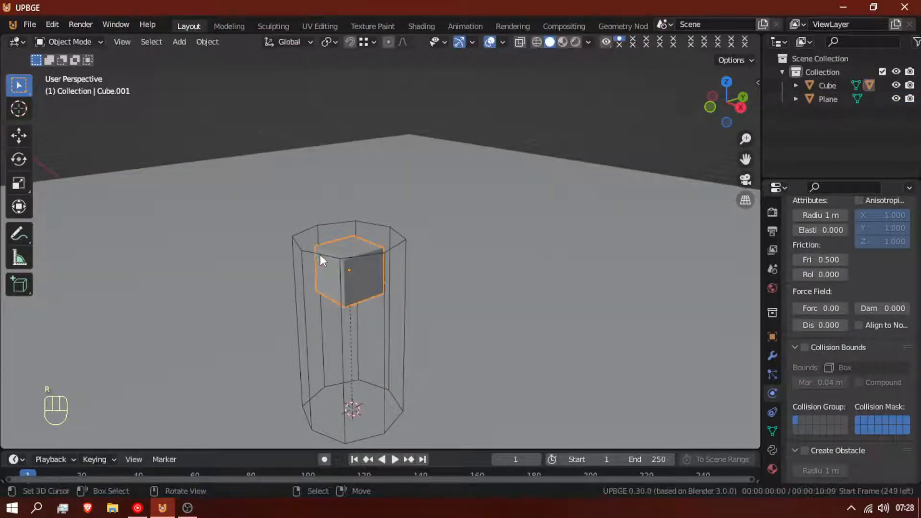
click(406, 248)
key(g)
key(z)
right_click(394, 278)
key(s)
key(z)
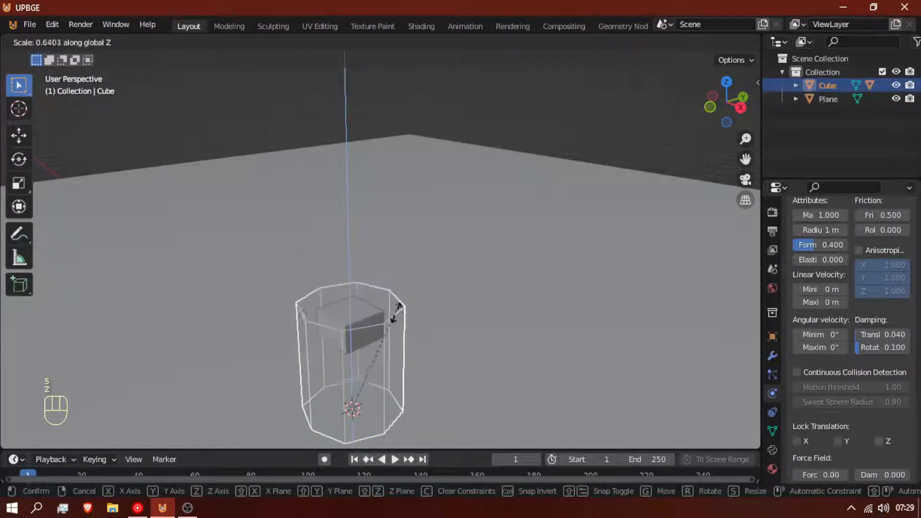
click(363, 215)
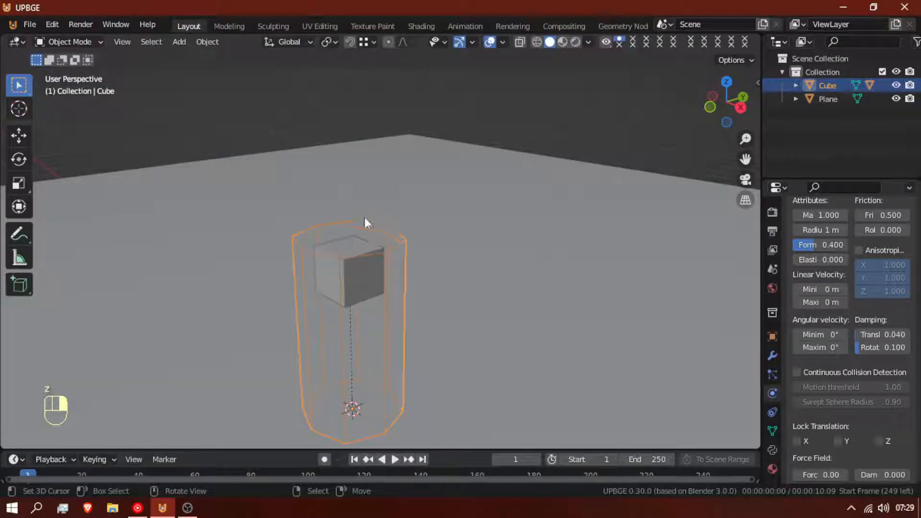
- Select the small cube and enter Edit Mode on its mesh
click(347, 280)
mouse_move(312, 304)
middle_down()
mouse_move(403, 309)
mouse_move(324, 295)
middle_up()
key(Tab)
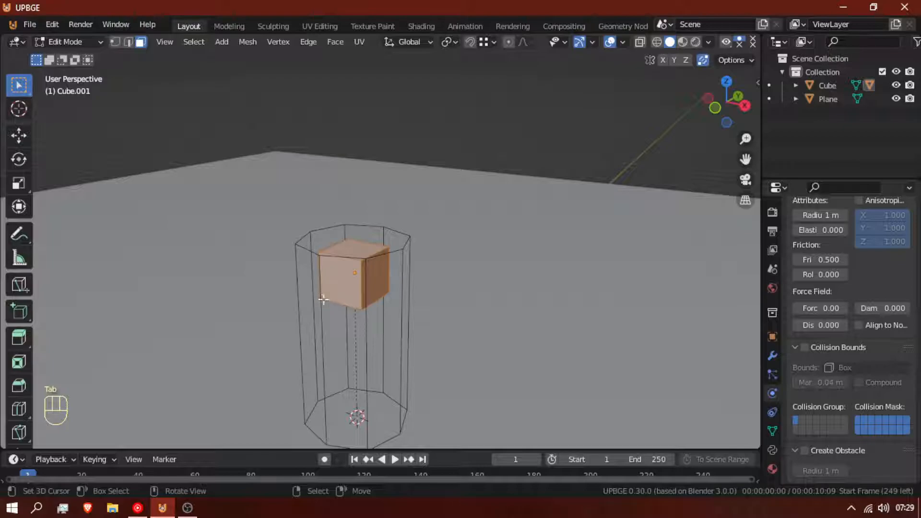
- Search the add-on preferences for "extra" and examine the details of the curve and mesh Extra Objects add-ons
click(54, 22)
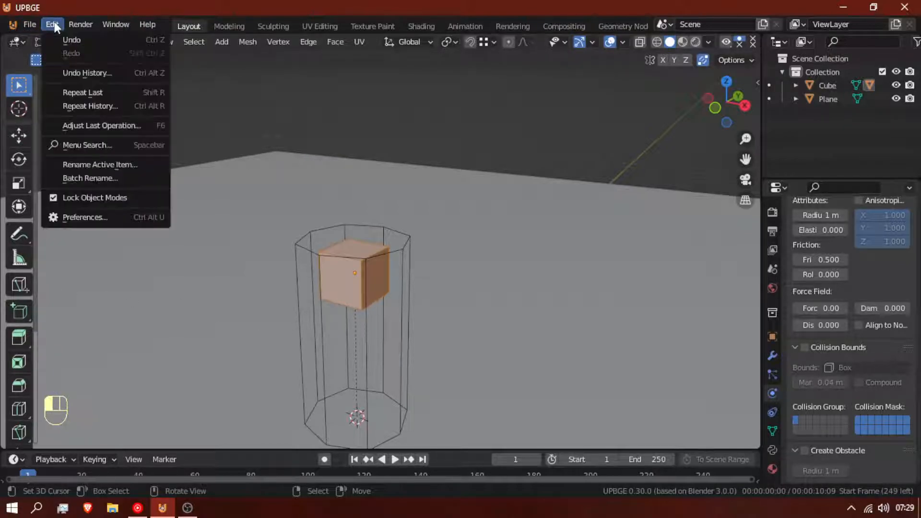
click(106, 212)
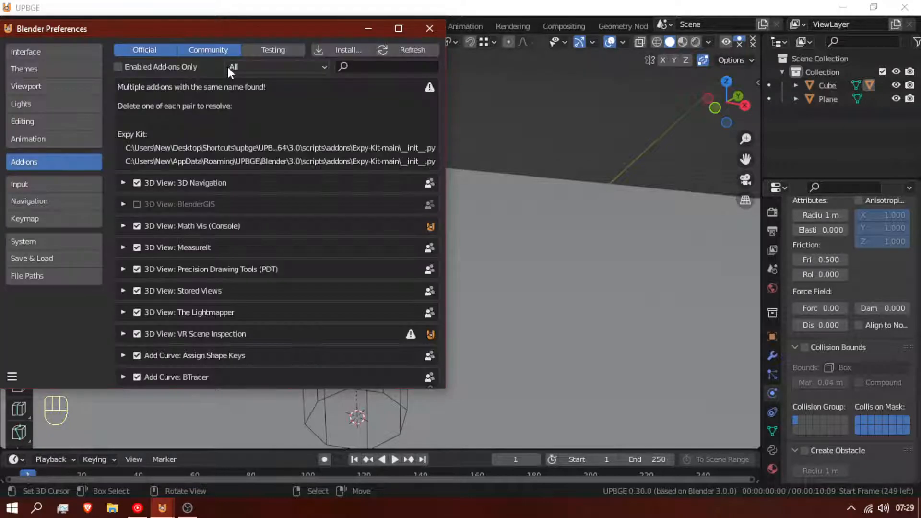
click(384, 67)
text(sinc)
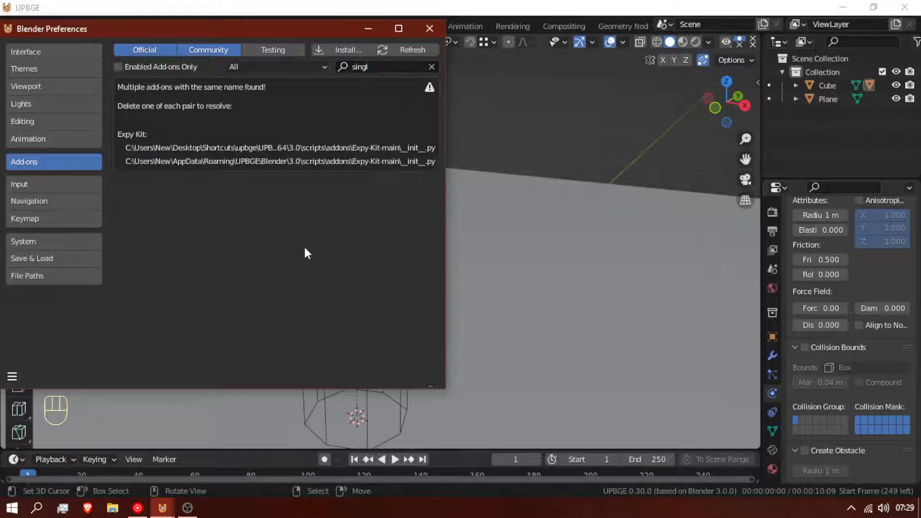
click(384, 67)
text(ext)
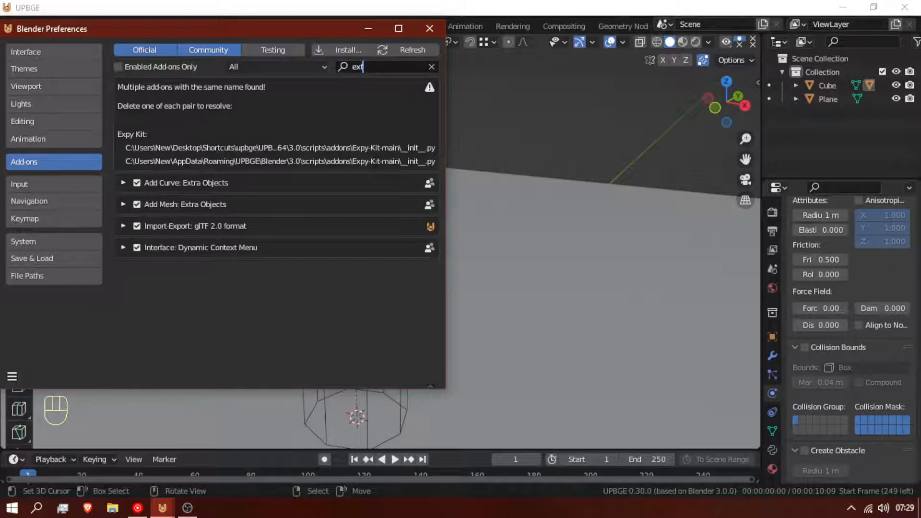
text(ra)
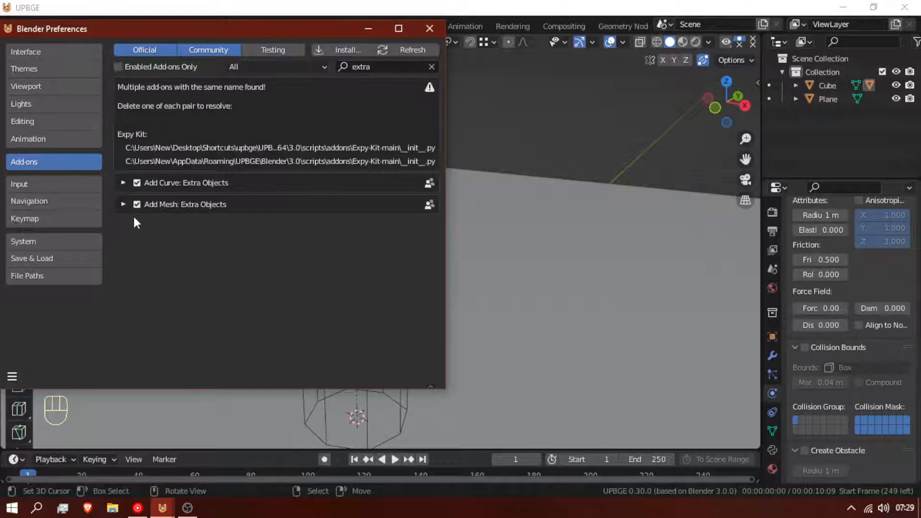
click(124, 204)
click(121, 182)
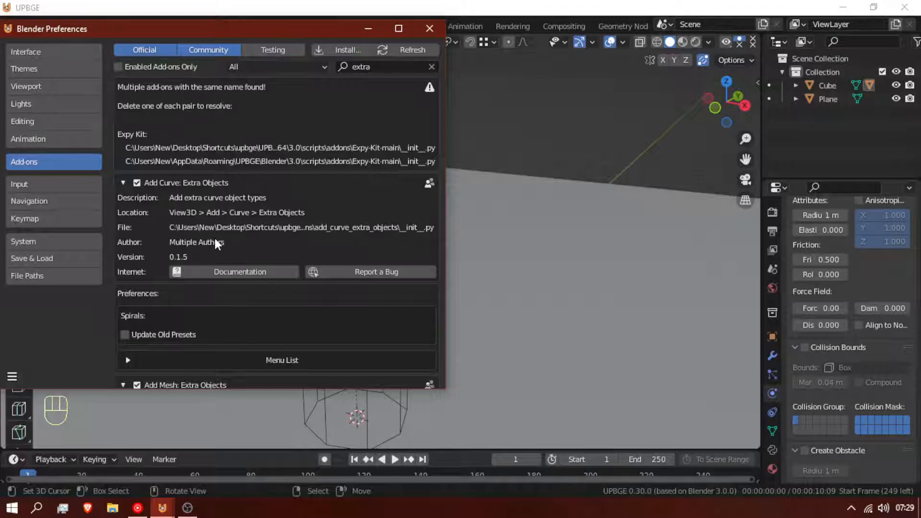
click(429, 29)
- Snap the 3D cursor to the selected geometry at the centre of the small cube
alt+drag(383, 274, 369, 306)
key(shift+a)
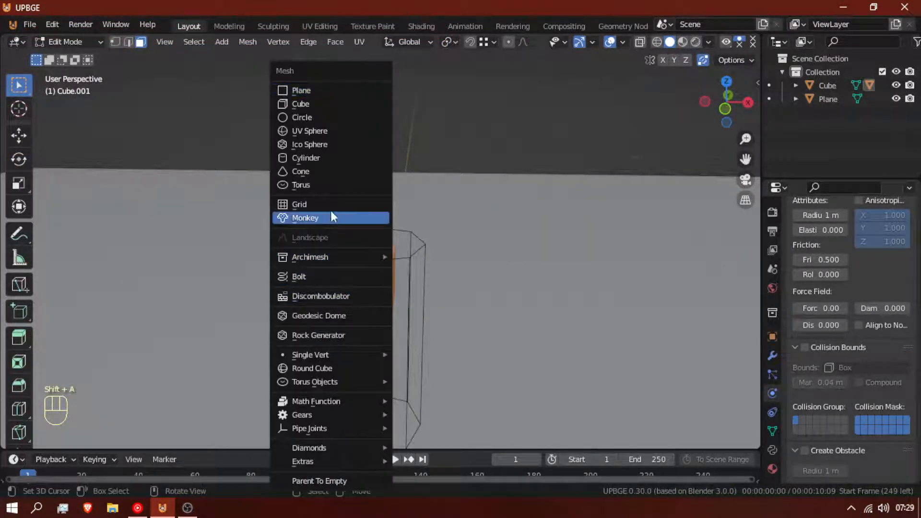
key(shift+s)
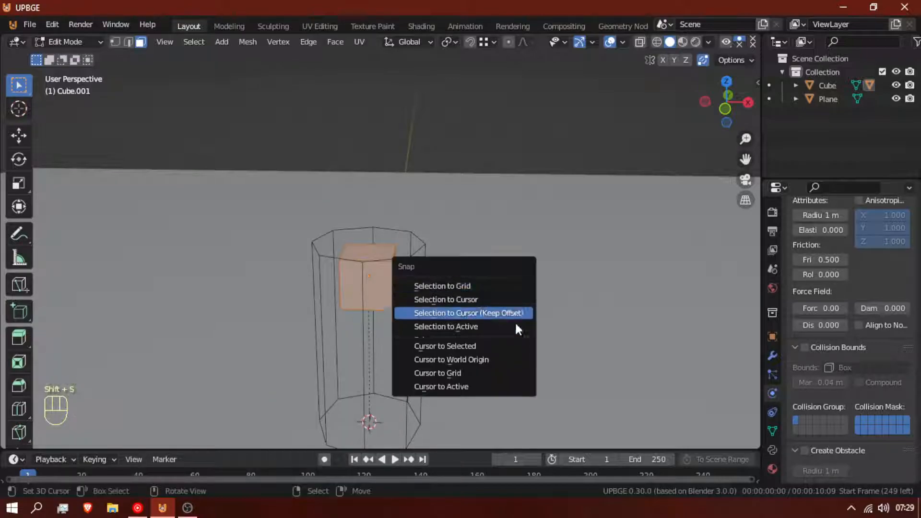
click(499, 347)
- Add a single vertex at the 3D cursor inside the small cube's mesh and return to Object Mode
key(shift+a)
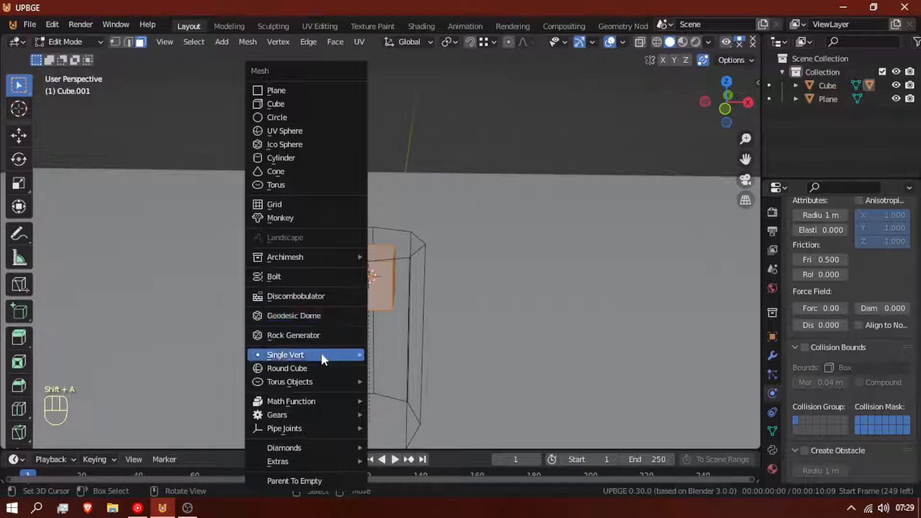
mouse_move(329, 355)
click(436, 355)
middle_drag(422, 352, 358, 339)
scroll(432, 325, up, 3)
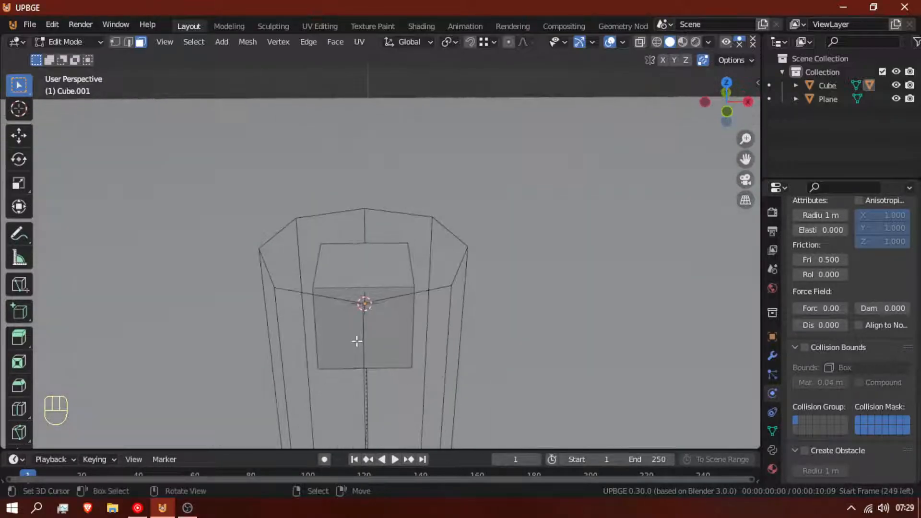
click(395, 268)
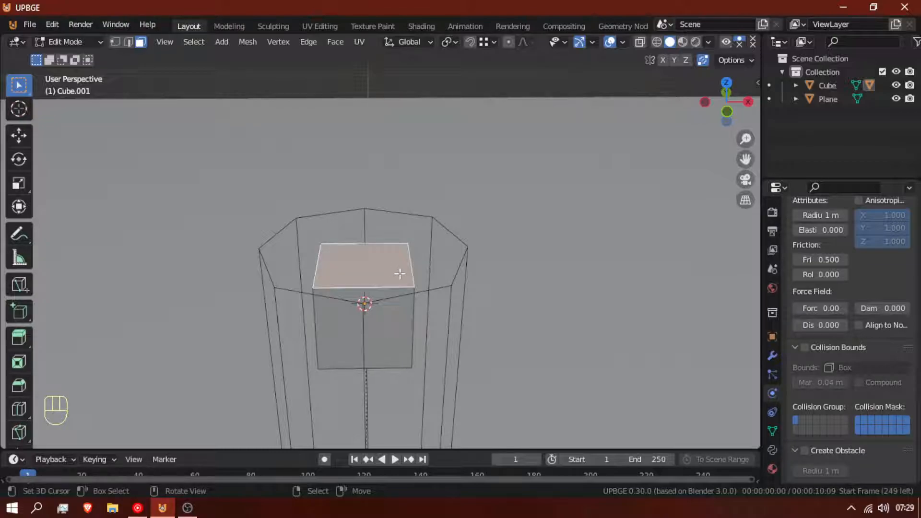
key(Tab)
- Set the small cube's game physics type to No Collision
click(805, 346)
click(806, 346)
scroll(823, 312, up, 5)
scroll(839, 299, up, 2)
click(855, 281)
click(855, 302)
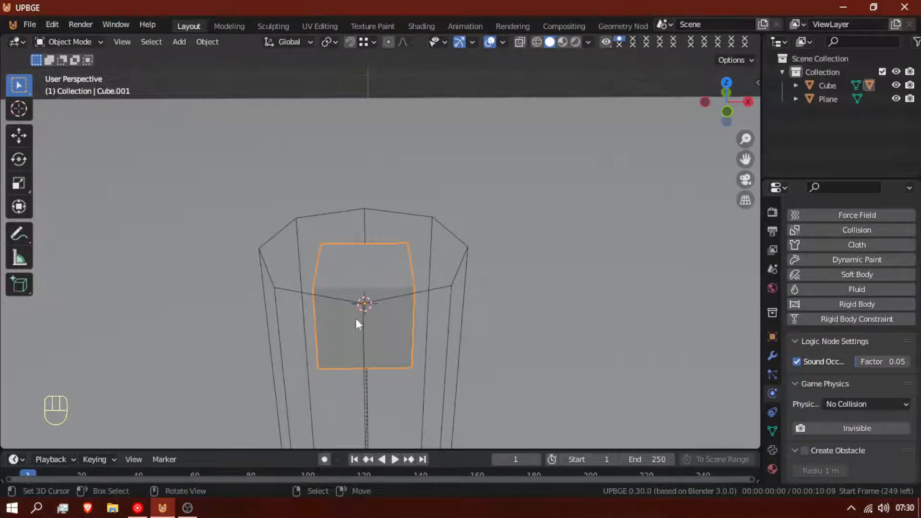
- Set the small cube's viewport display to Wire
middle_drag(315, 331, 372, 331)
click(773, 335)
scroll(816, 375, down, 6)
scroll(853, 442, down, 5)
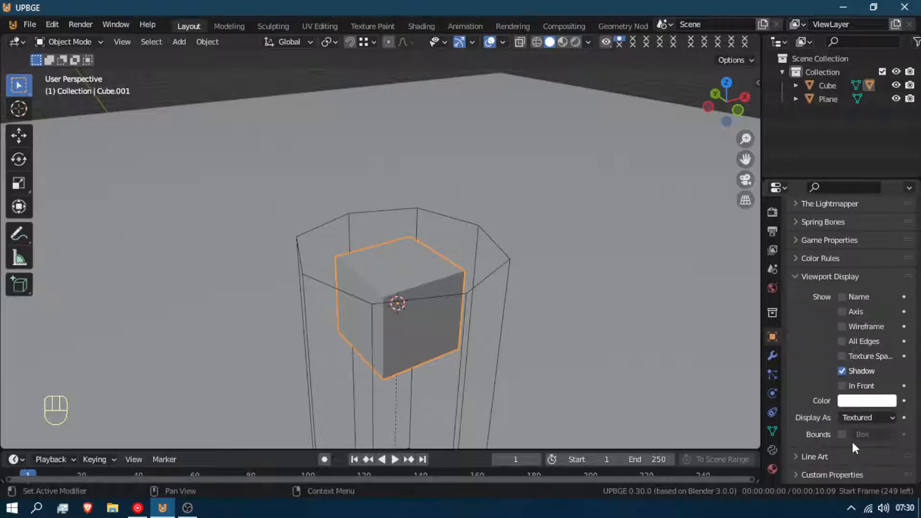
click(859, 418)
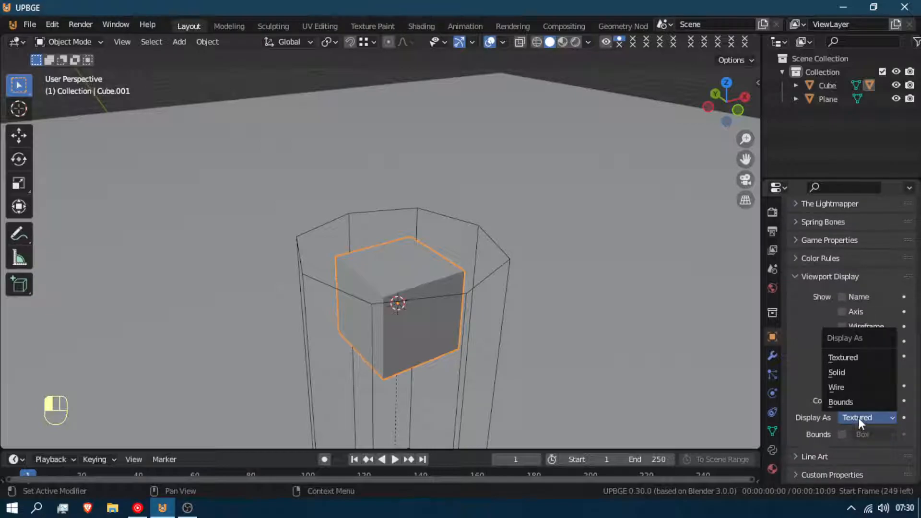
click(836, 388)
middle_drag(448, 318, 367, 328)
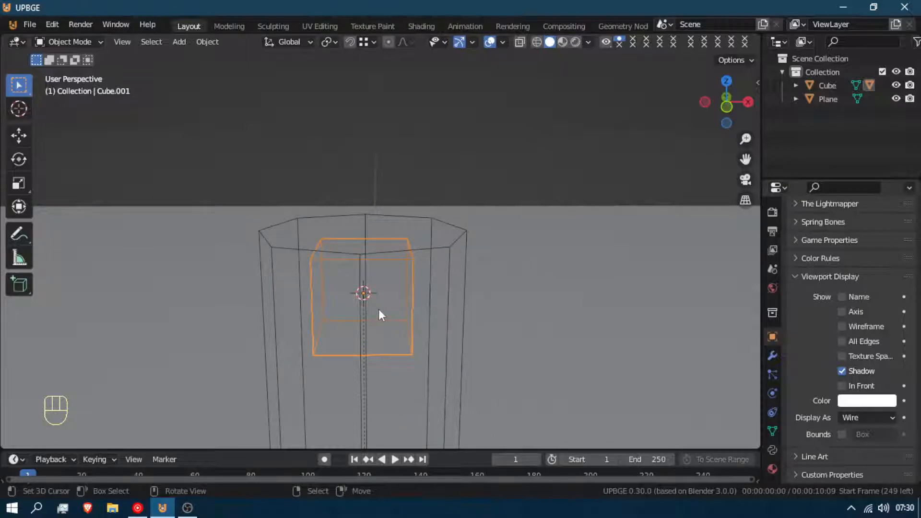
- Switch to the right orthographic view and add a camera at the 3D cursor inside the small cube
key(KP_3)
key(shift+a)
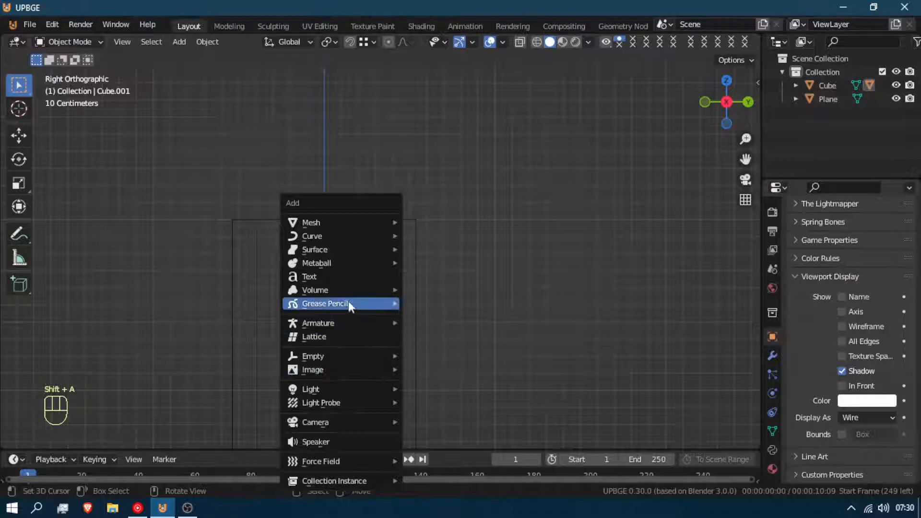
mouse_move(341, 424)
click(430, 426)
middle_drag(347, 265, 479, 274)
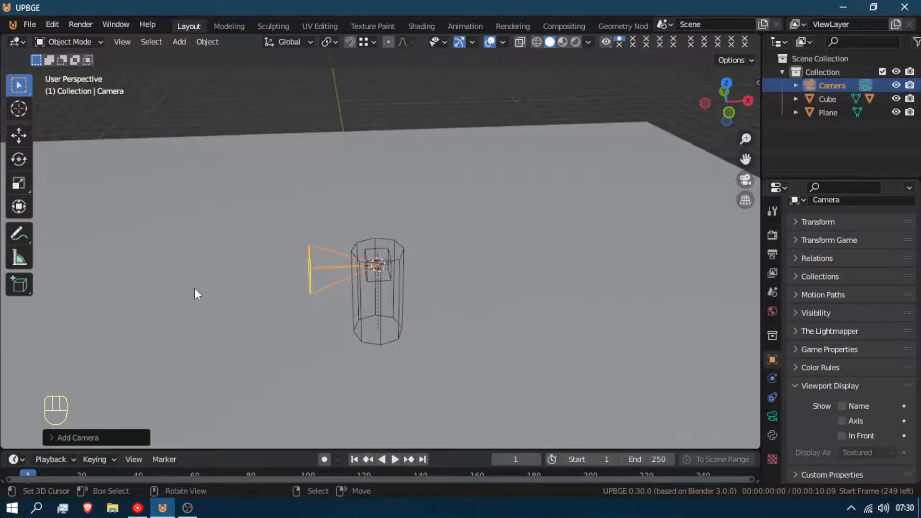
- Activate the Move tool and select the camera, undoing the accidental camera move
middle_drag(387, 331, 413, 293)
click(402, 286)
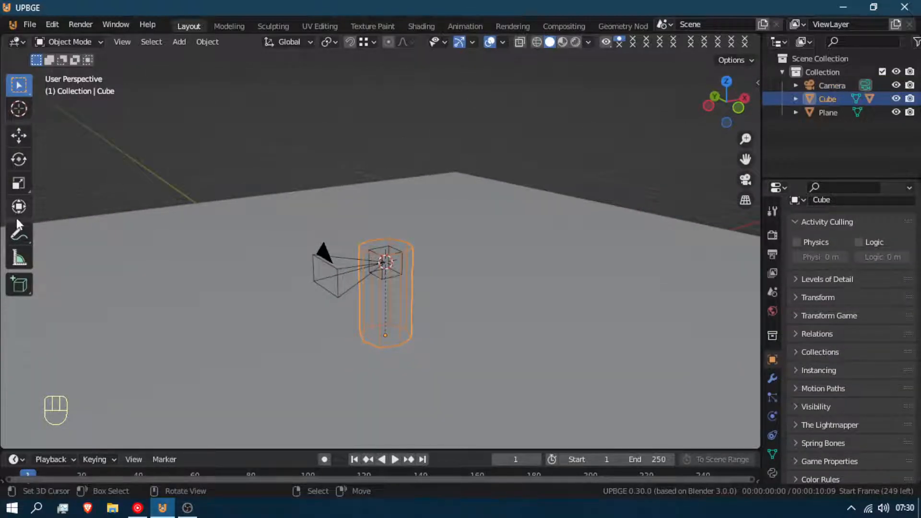
click(19, 136)
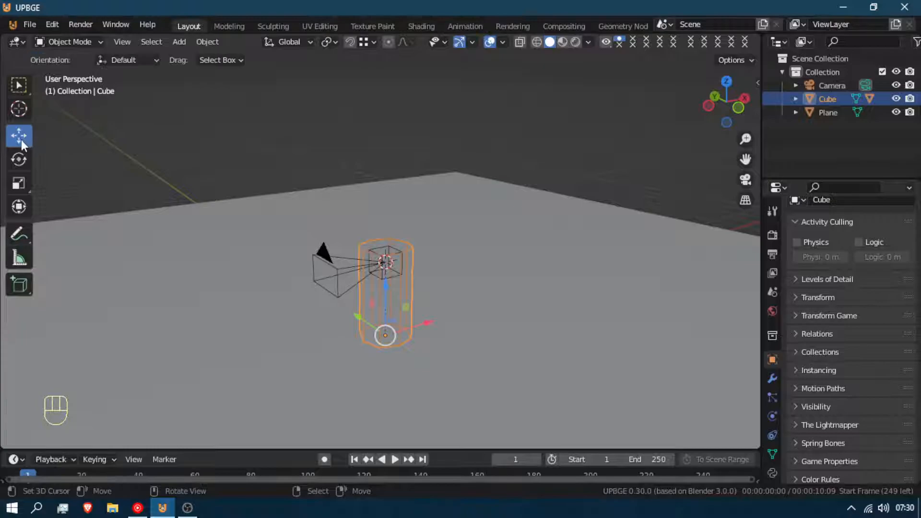
middle_drag(322, 316, 321, 375)
drag(367, 281, 371, 289)
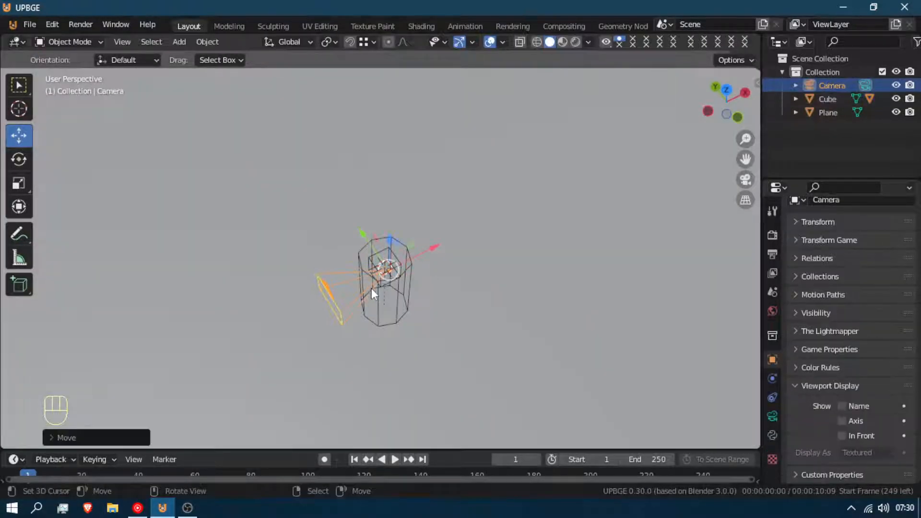
key(ctrl+z)
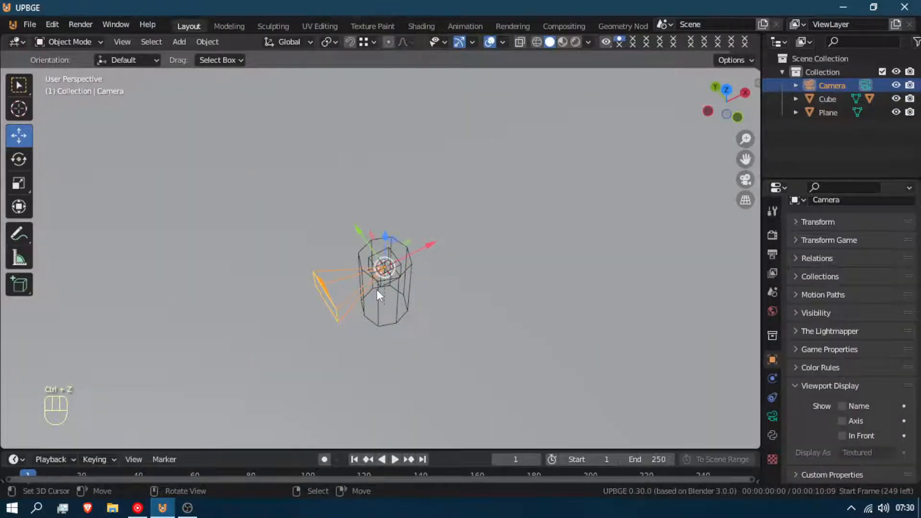
- Rotate the camera 90° around the global Z axis
text(rz9)
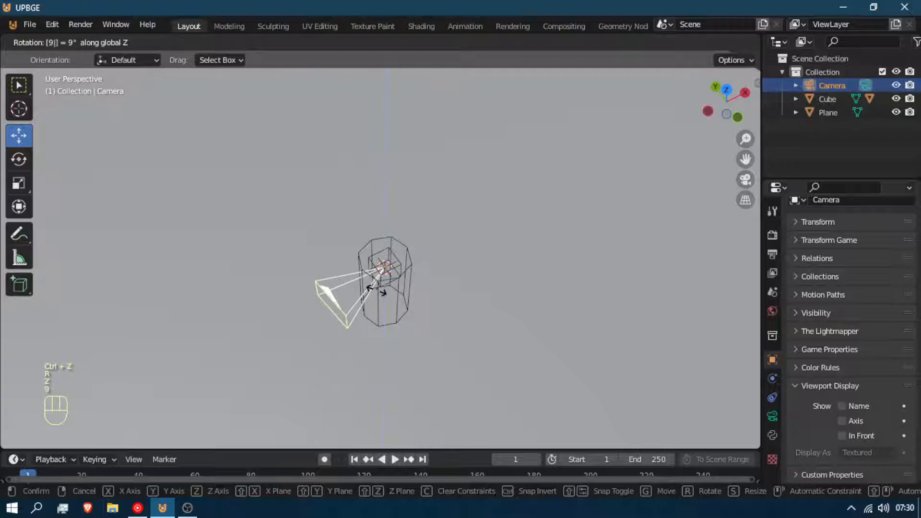
text(0)
key(BackSpace)
text(0)
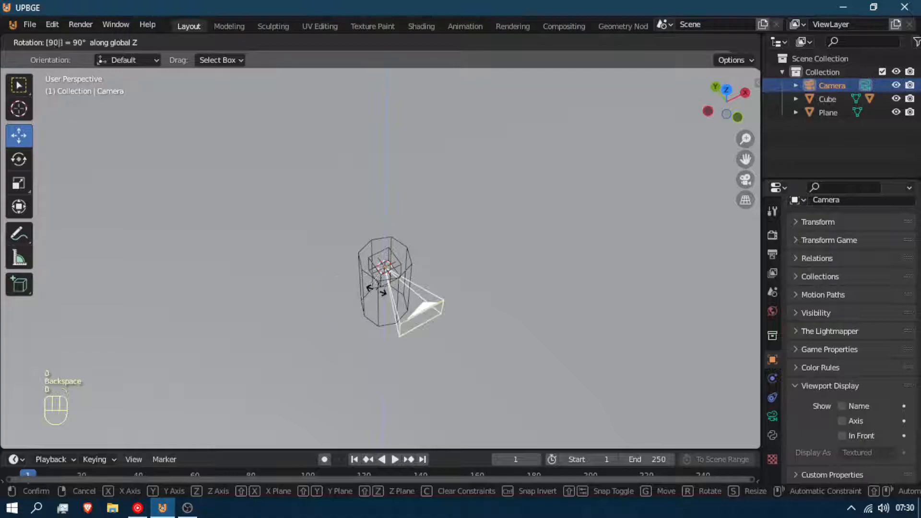
click(377, 290)
- Scale the camera down to about 0.29 so it fits inside the column, and keep it selected
middle_drag(372, 283, 448, 247)
scroll(448, 247, up, 5)
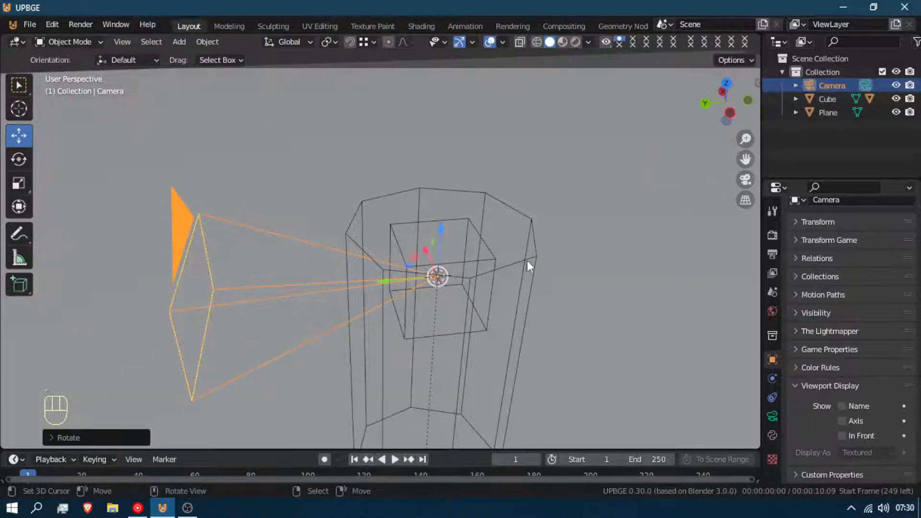
key(s)
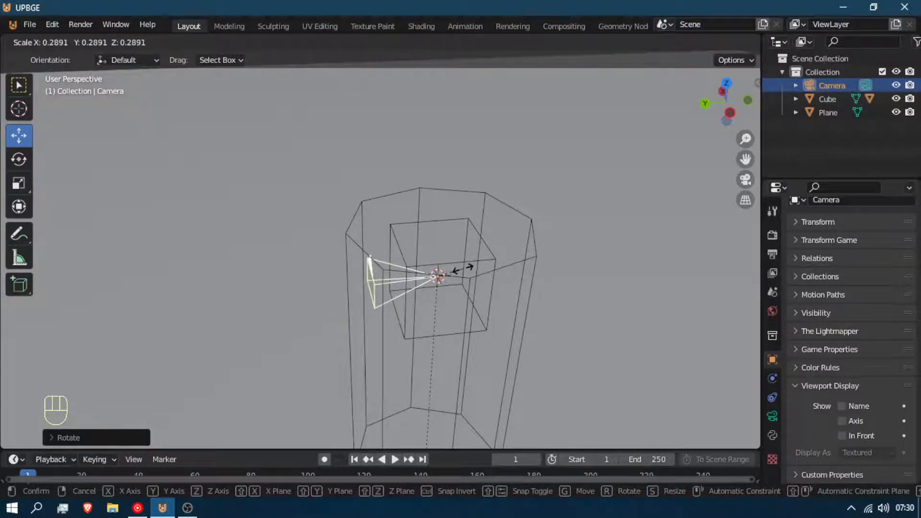
click(461, 269)
click(351, 277)
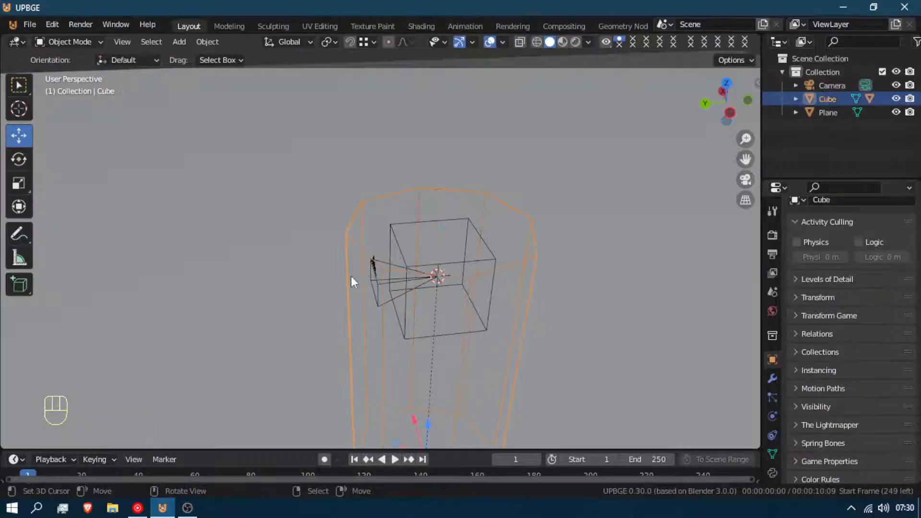
drag(375, 271, 394, 267)
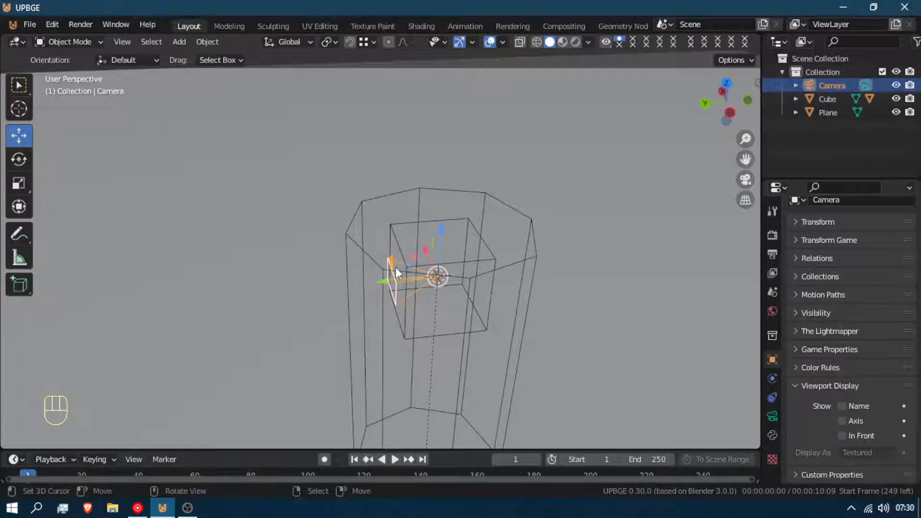
- Open the camera's lens settings and adjust its field of view to a focal length of about 33 mm
click(773, 416)
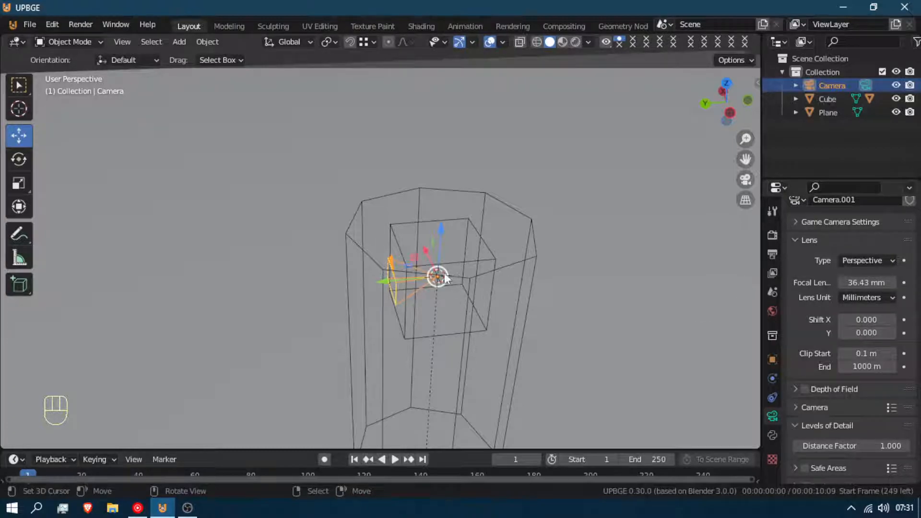
drag(396, 267, 386, 262)
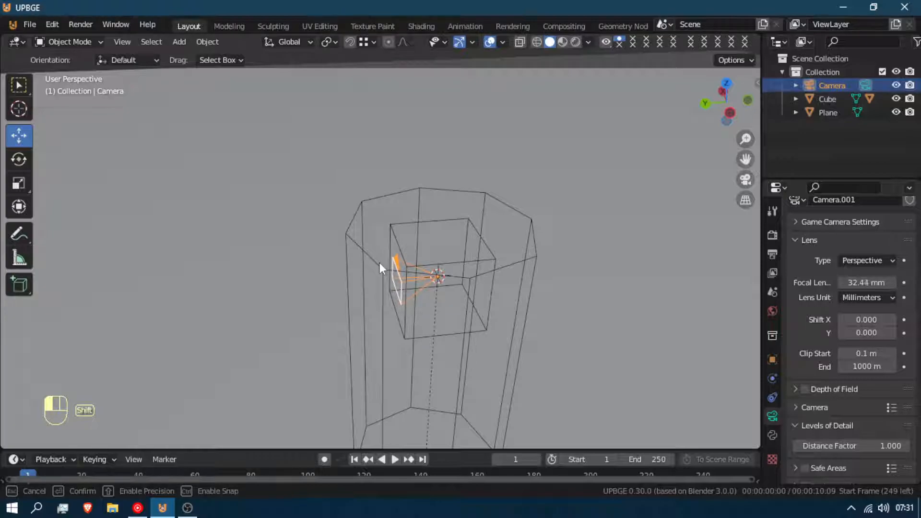
shift+drag(377, 264, 363, 270)
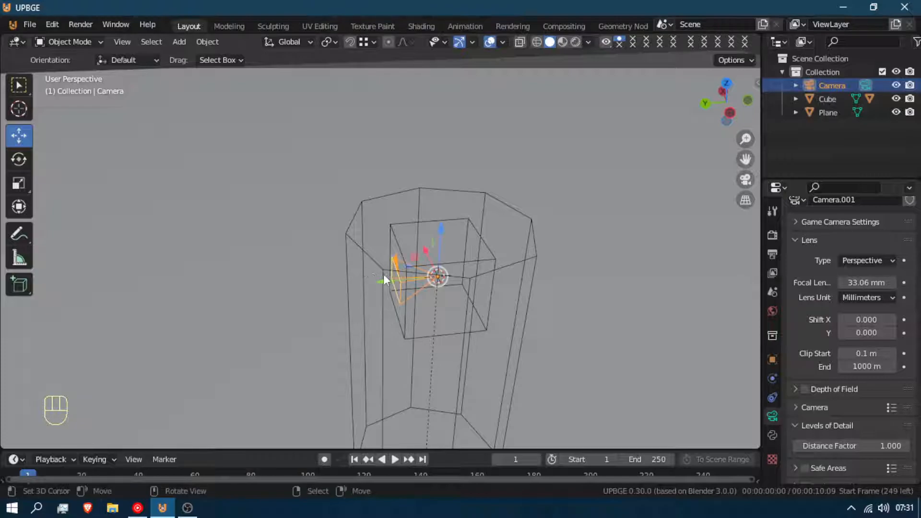
drag(452, 309, 447, 319)
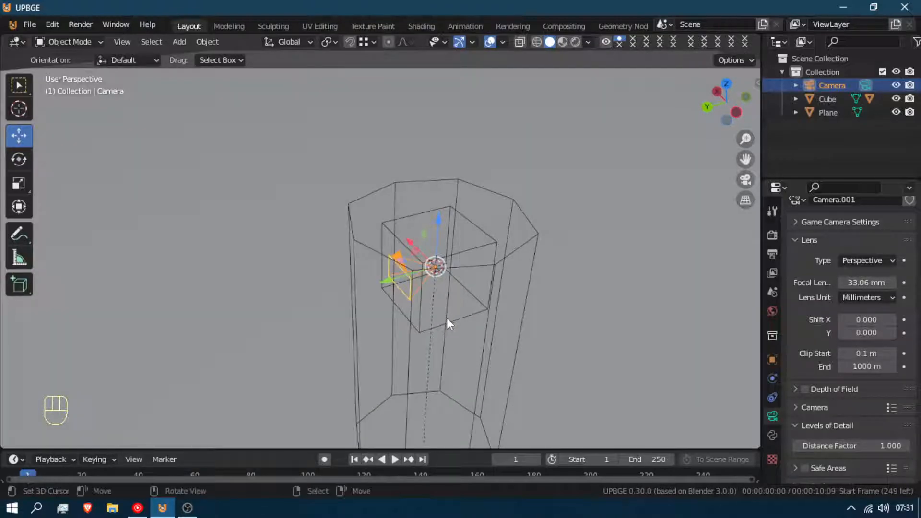
click(458, 320)
key(Tab)
key(Tab)
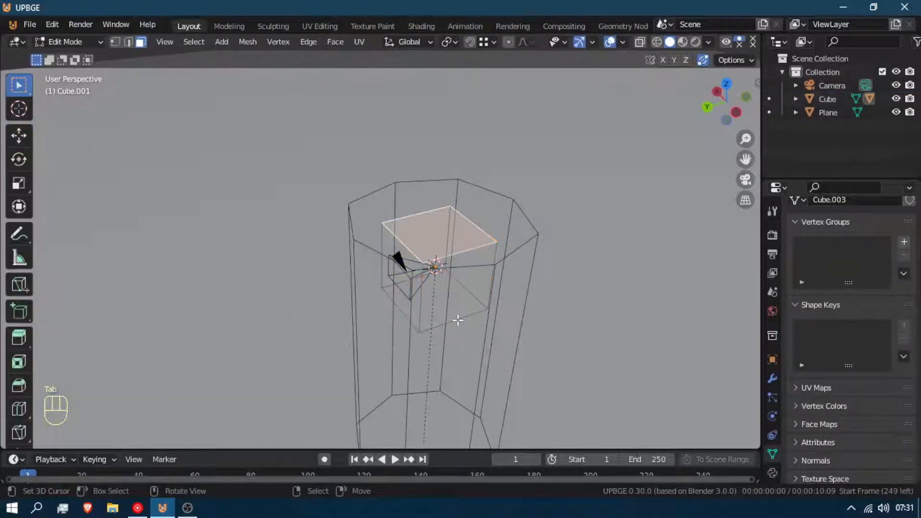
click(410, 277)
click(405, 281)
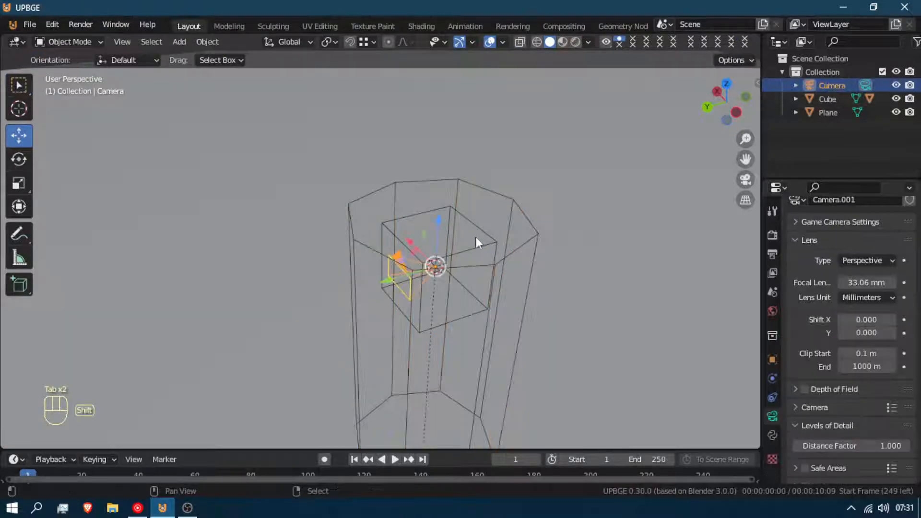
- Vertex-parent the camera to the centre vertex of the small head cube and return to Object Mode
click(482, 236)
key(Tab)
middle_drag(469, 302, 410, 264)
click(116, 42)
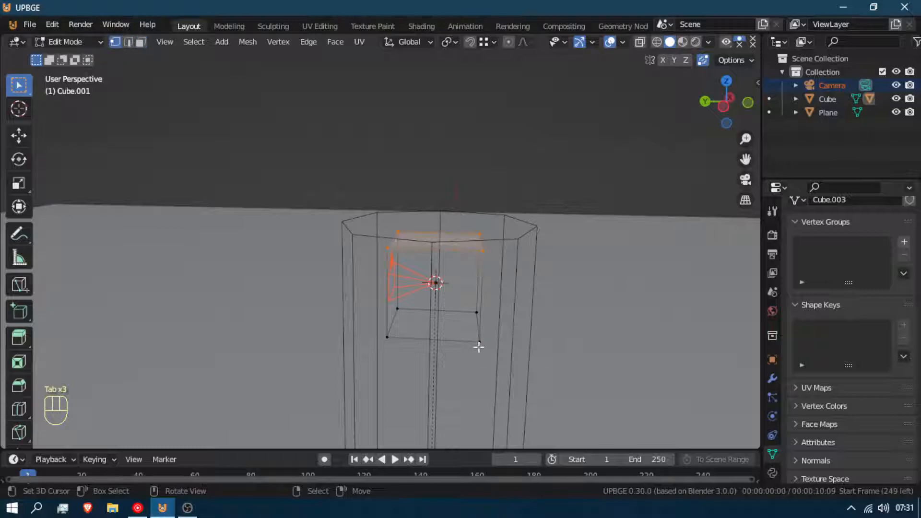
click(442, 286)
key(g)
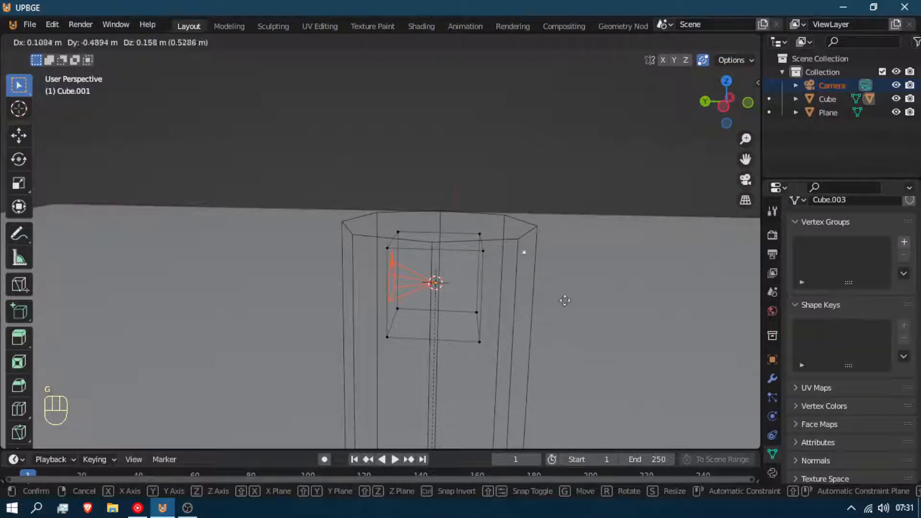
click(437, 324)
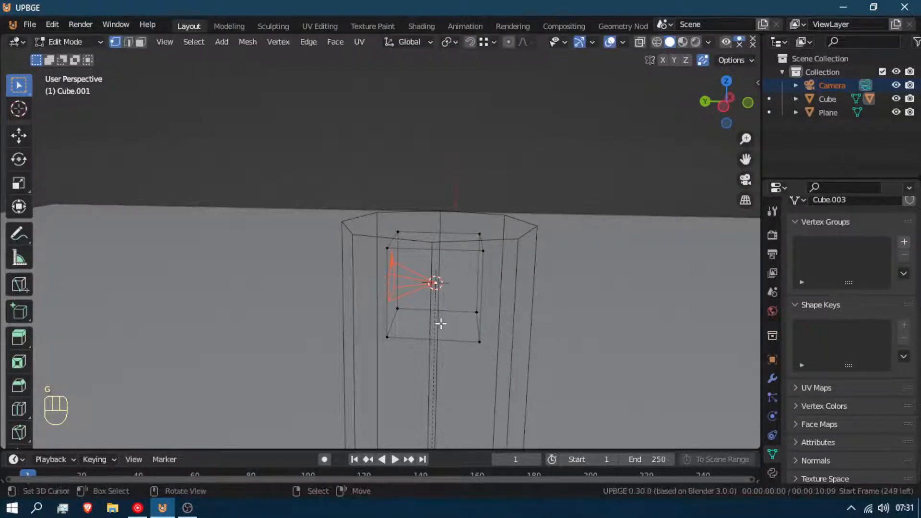
key(ctrl+p)
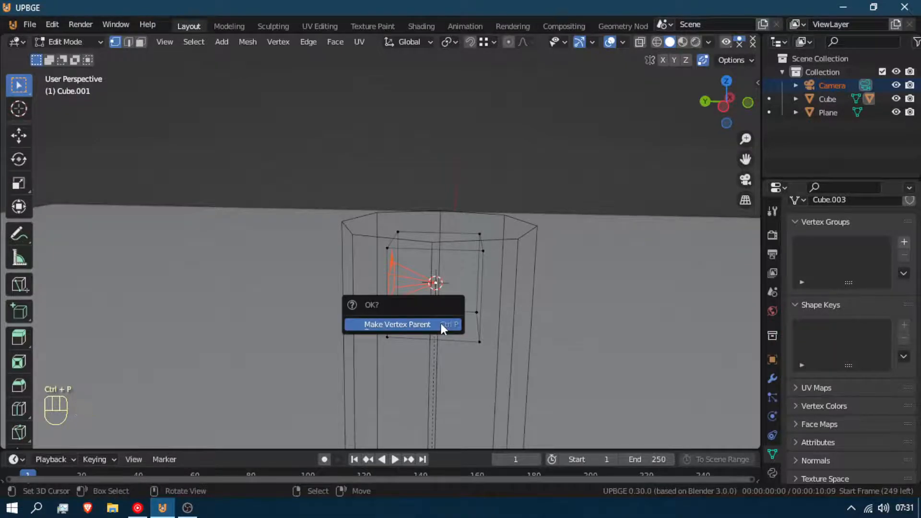
click(441, 323)
key(Tab)
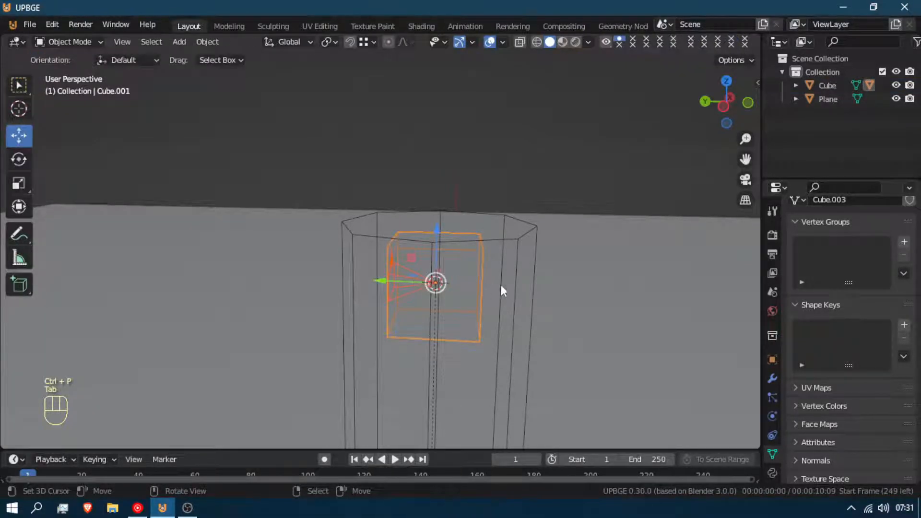
- Test the camera parenting by rotating and moving the head cube, cancelling both transforms
key(r)
right_click(486, 206)
key(g)
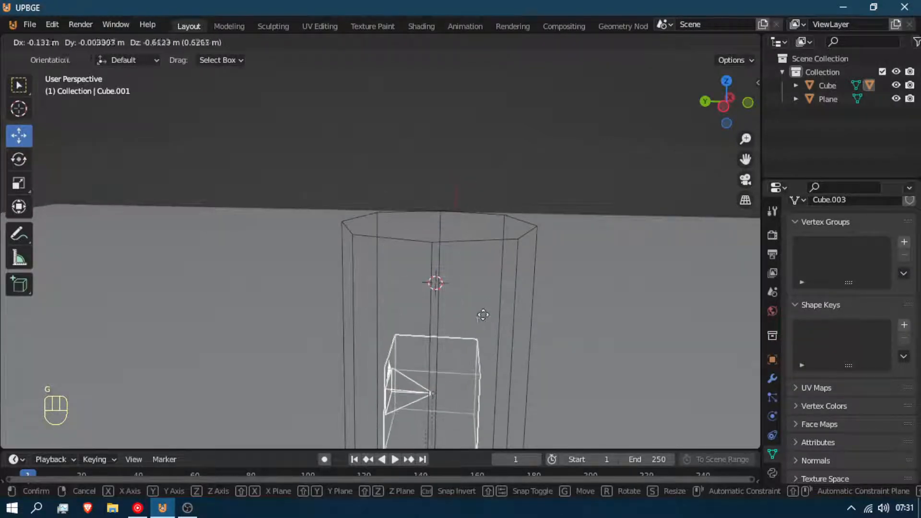
right_click(470, 235)
- Add a cube at the 3D cursor and scale it down to a tiny block inside the head cube
middle_drag(469, 236, 570, 259)
scroll(570, 260, down, 3)
click(396, 250)
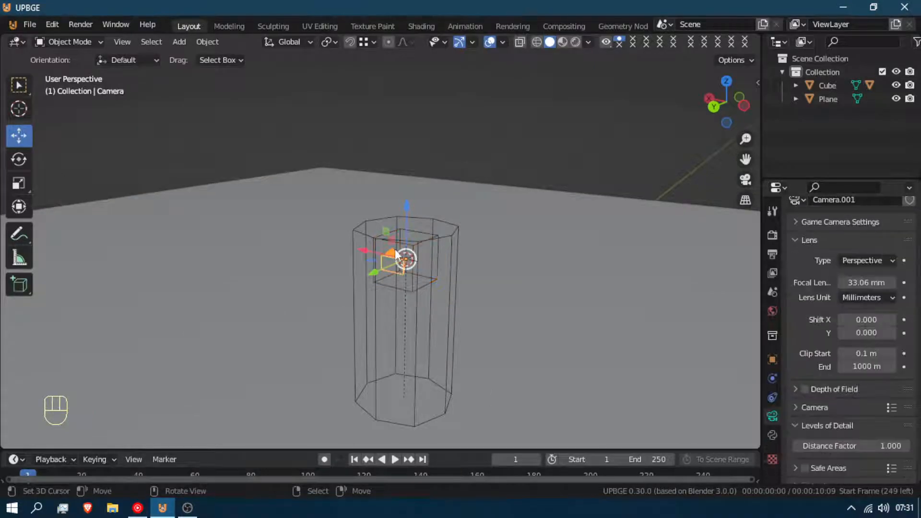
key(shift+a)
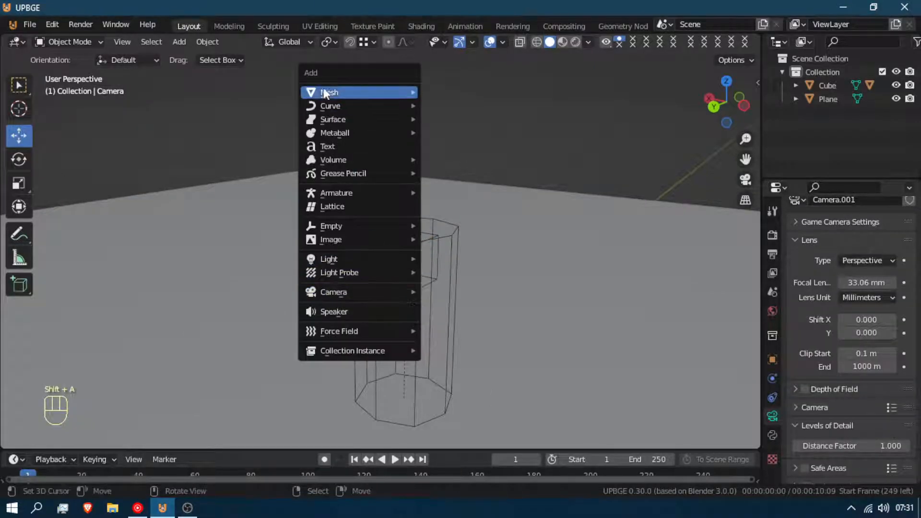
mouse_move(346, 91)
click(468, 106)
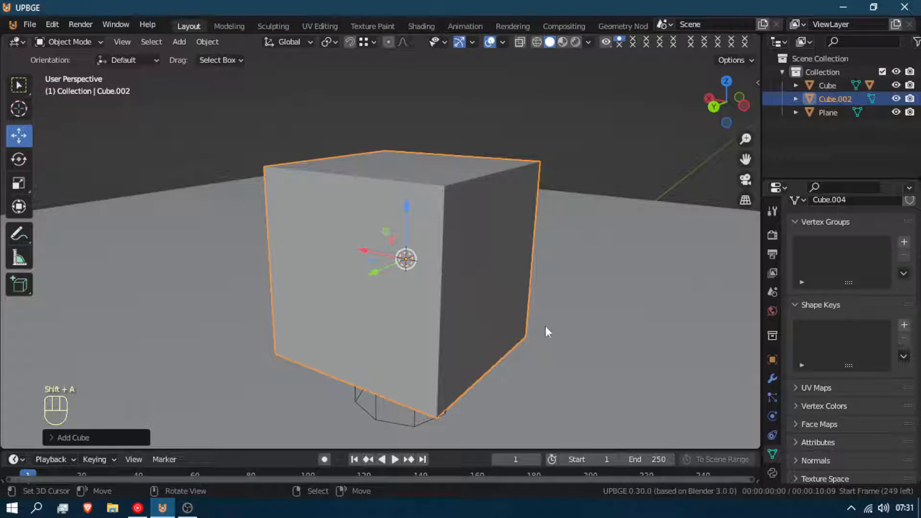
key(s)
click(408, 263)
- Move the tiny cube in front of the camera and place it in the lower-right corner of the camera view
key(g)
key(g)
click(382, 277)
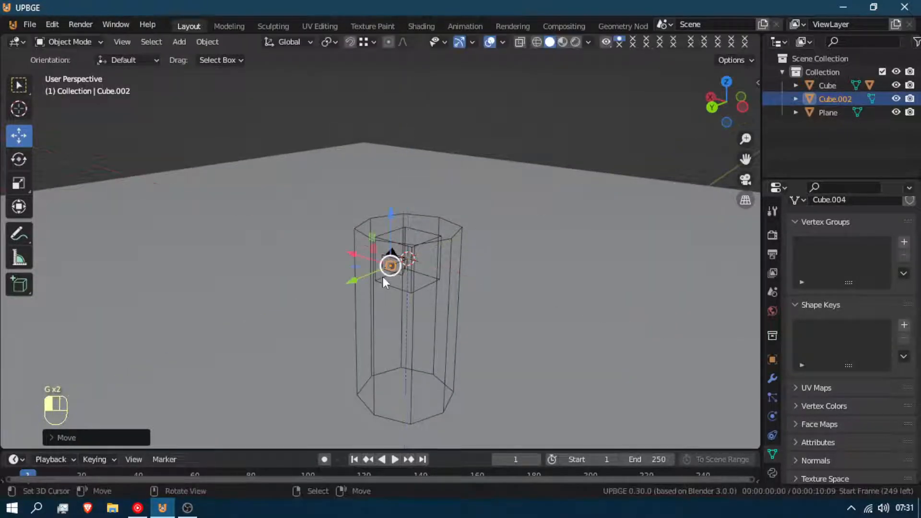
key(KP_0)
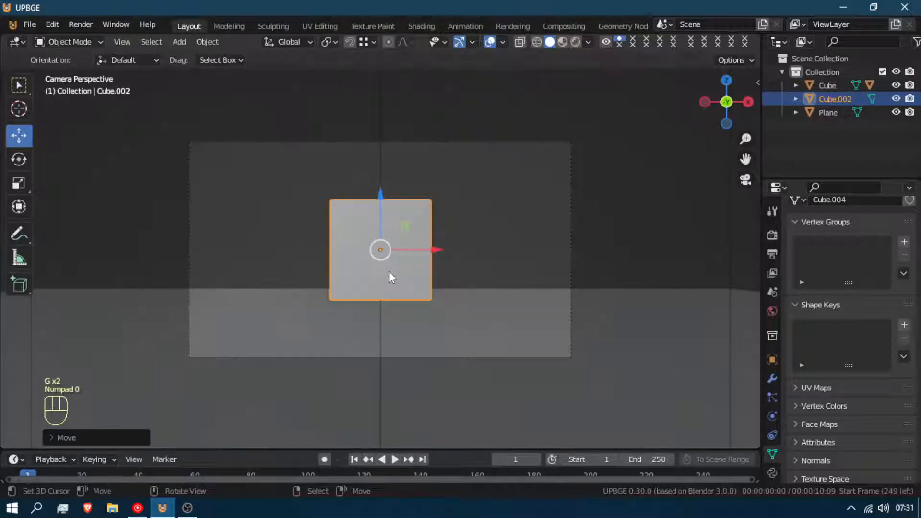
key(g)
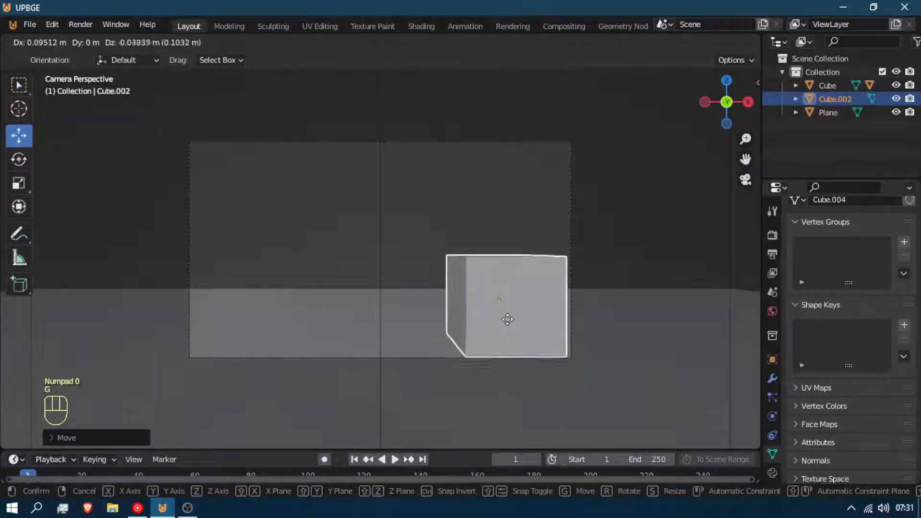
key(shift)
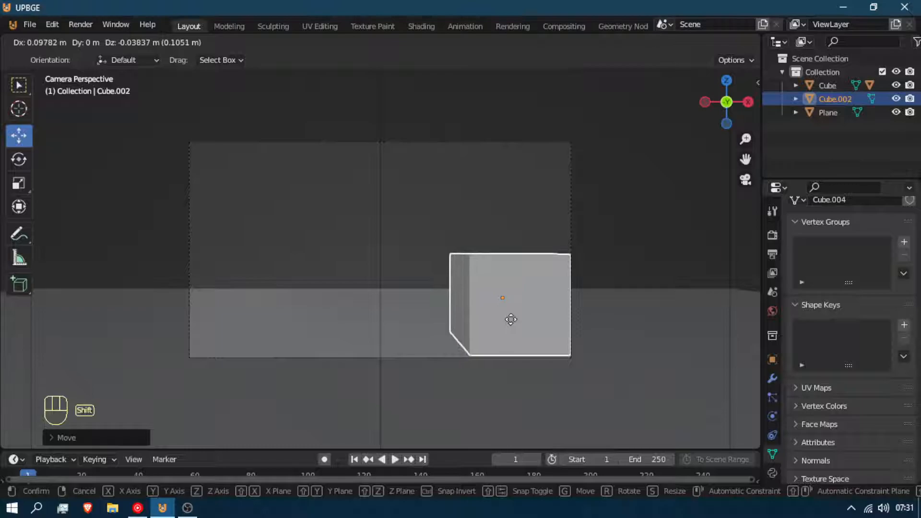
click(511, 330)
- Stretch the tiny cube's front face forward along the Y axis and scale that face to about 0.59, forming a tapered forearm
middle_drag(511, 330, 520, 278)
key(Tab)
middle_drag(447, 259, 186, 86)
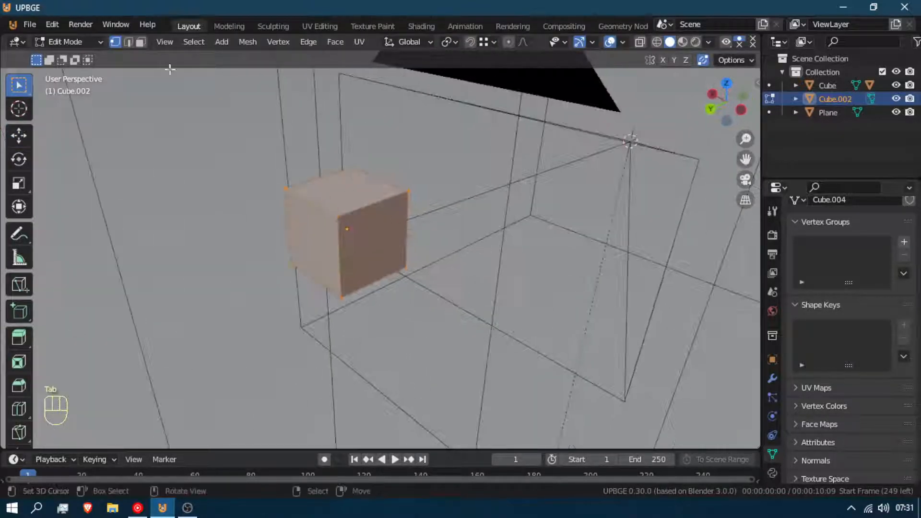
click(140, 44)
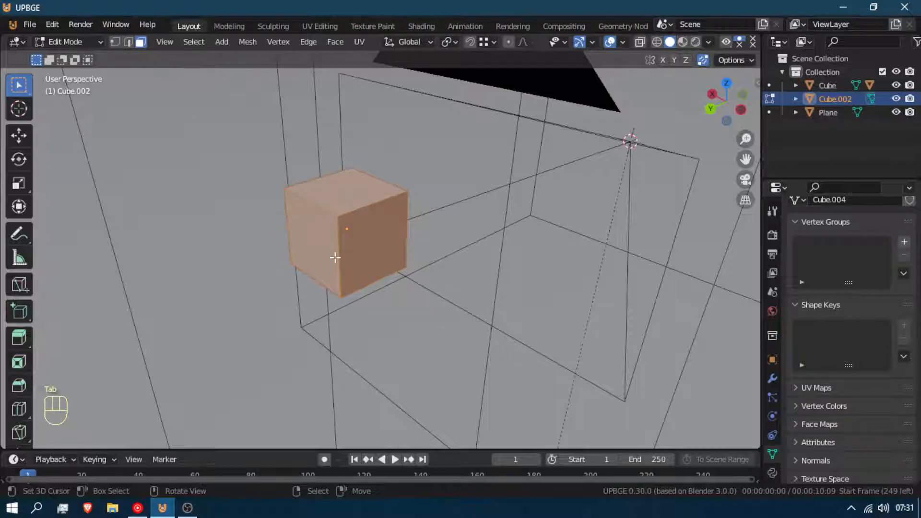
click(335, 258)
key(g)
key(x)
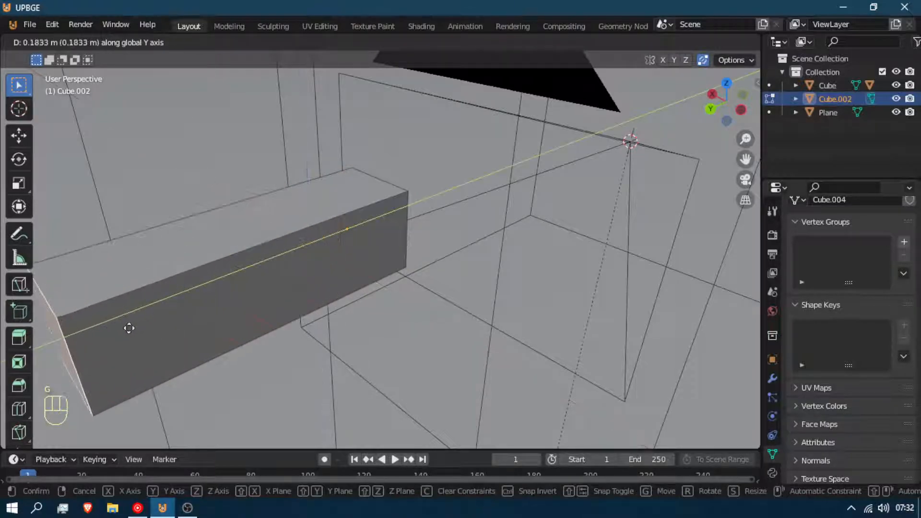
click(154, 329)
key(s)
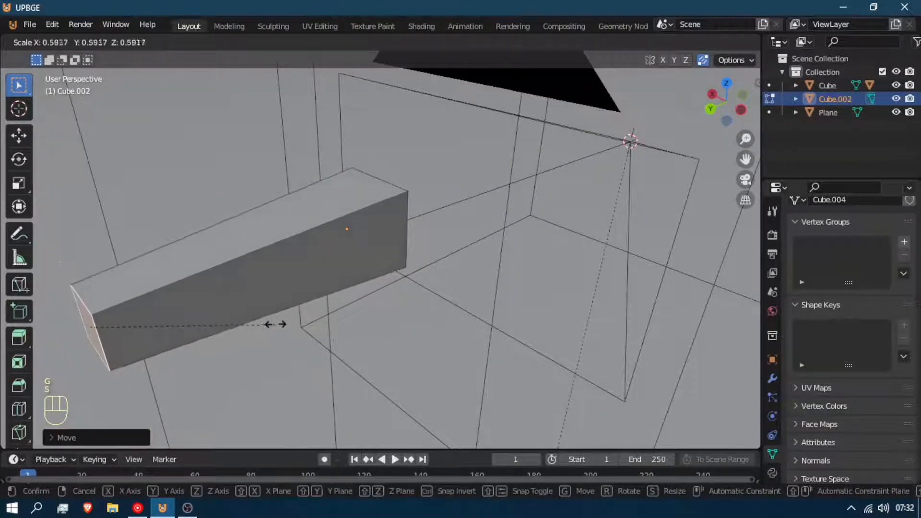
click(274, 323)
- Add a loop cut around the middle of the forearm and scale it up to bulge the shape
key(ctrl+r)
click(288, 211)
key(s)
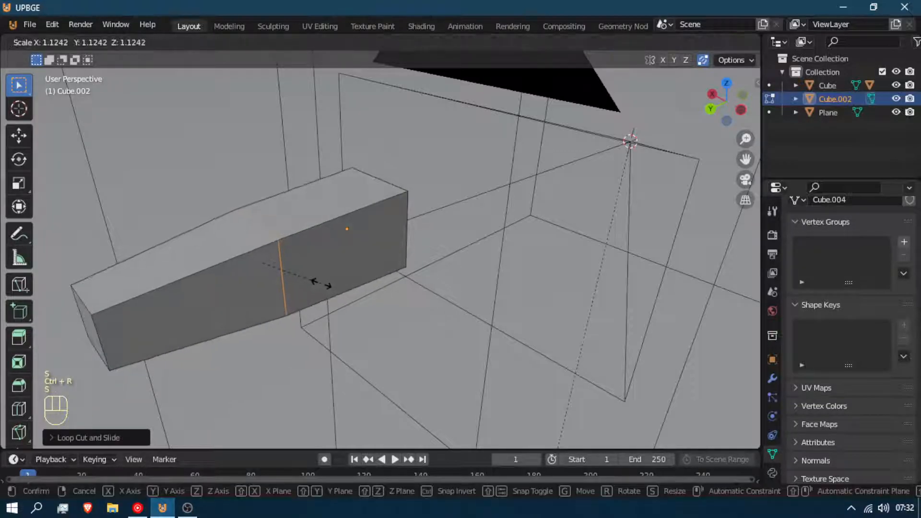
click(396, 194)
middle_drag(400, 198, 394, 262)
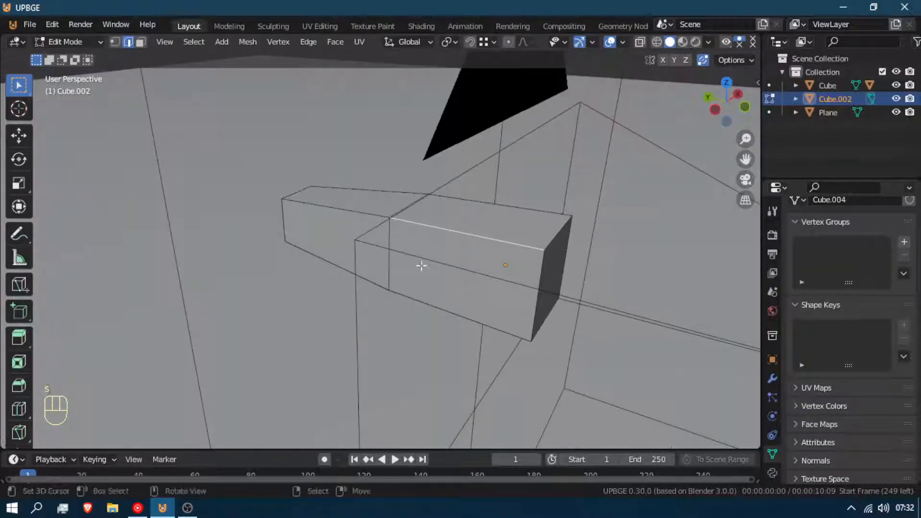
- Select the edges of the forearm's end face nearest the camera and resize them
shift+click(565, 241)
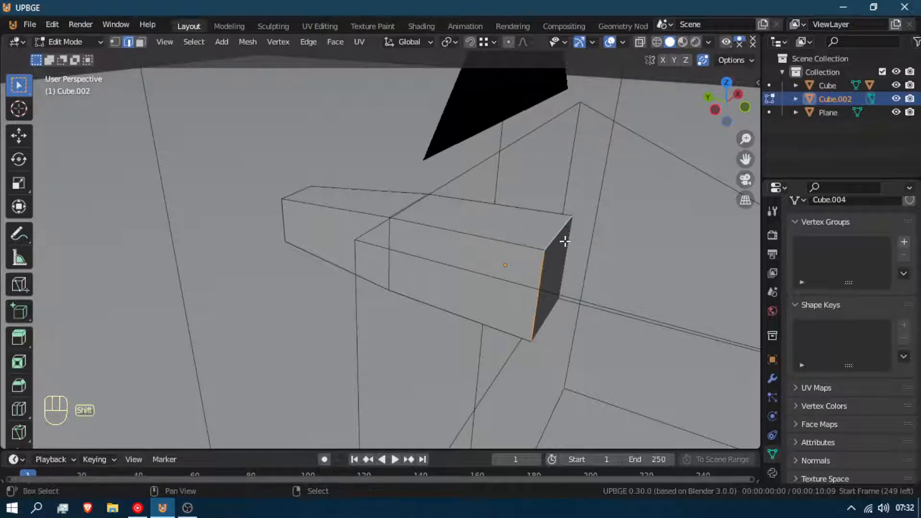
shift+click(547, 318)
key(s)
click(605, 362)
- Add a loop cut across the forearm's rear section and resize it
middle_drag(387, 343, 446, 335)
key(ctrl+r)
click(379, 199)
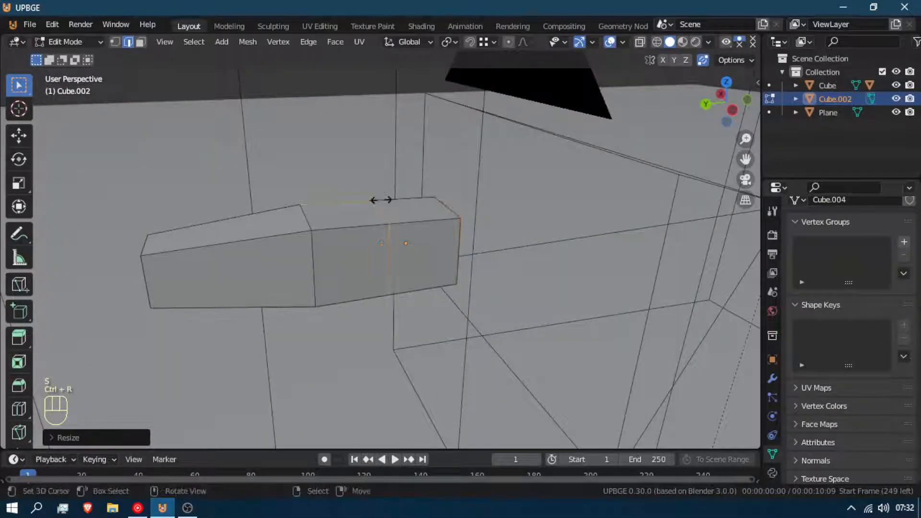
click(439, 271)
- Extrude the forearm's front end face forward in two segments to form the hand, adjusting the first along the Y axis
shift+middle_drag(53, 350, 515, 349)
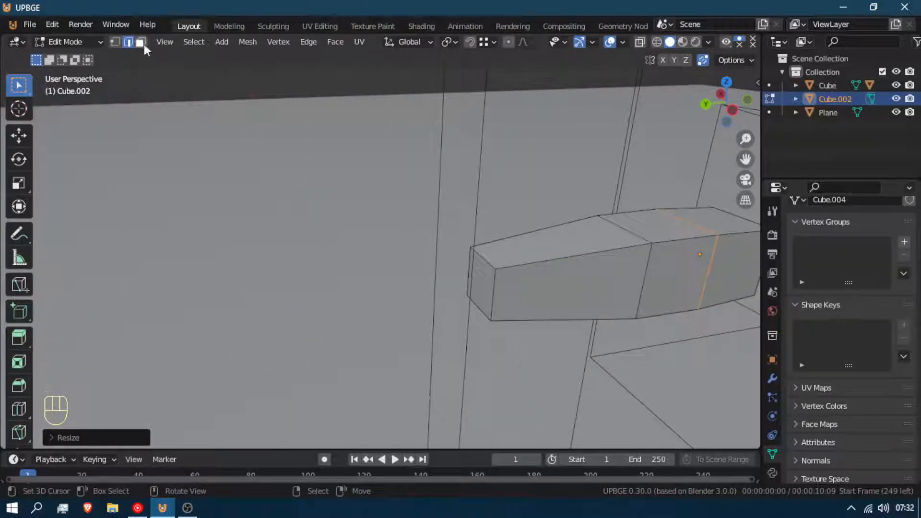
click(472, 288)
key(e)
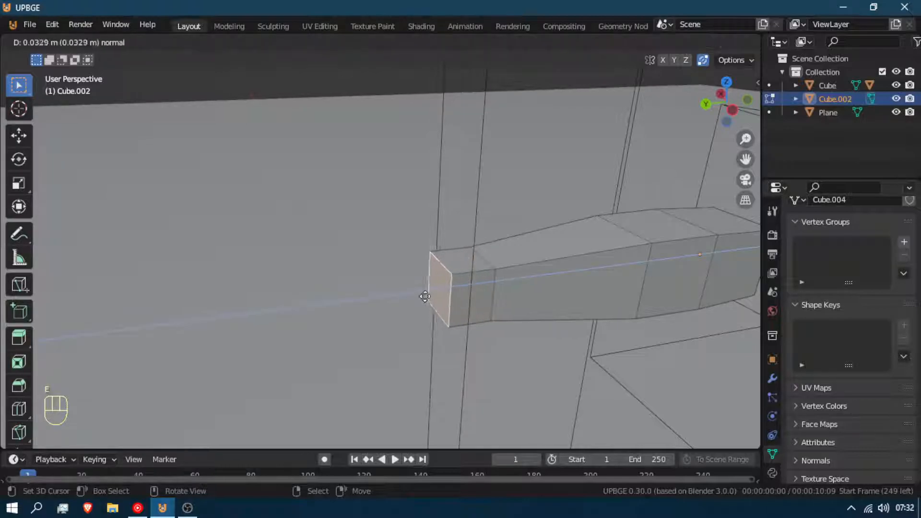
click(404, 298)
key(g)
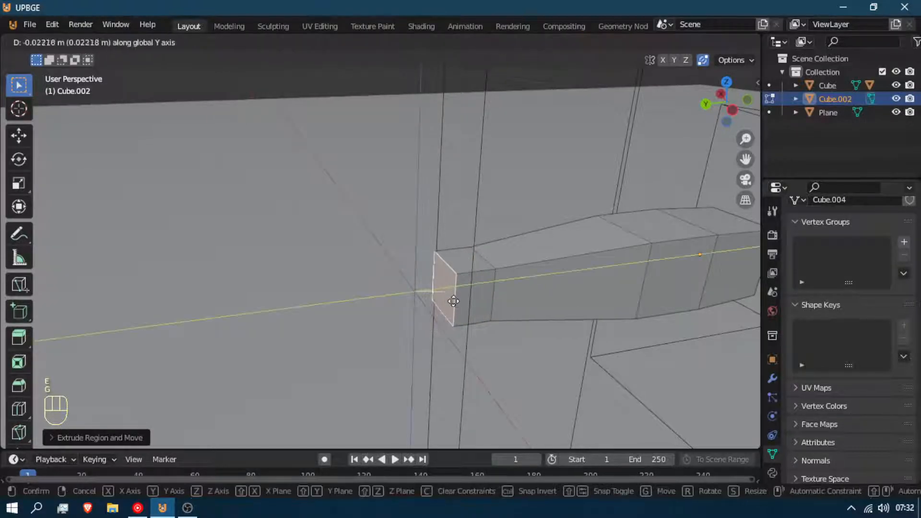
click(408, 306)
- Extrude the inner side face of the first hand segment sideways to form a thumb and return to Object Mode
click(486, 304)
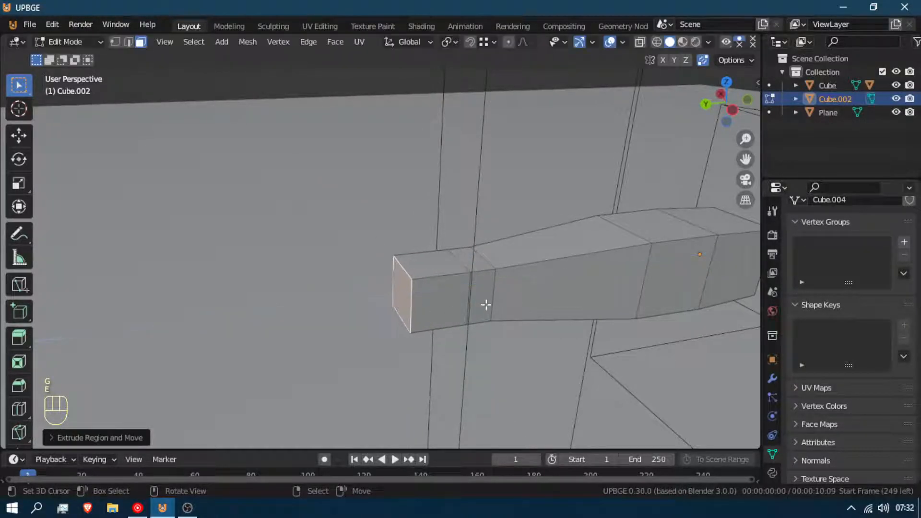
key(e)
click(499, 332)
key(Tab)
- Lower the top faces of the hand and thumb about 0.022 m along the Z axis in Edit Mode
middle_drag(488, 280, 629, 269)
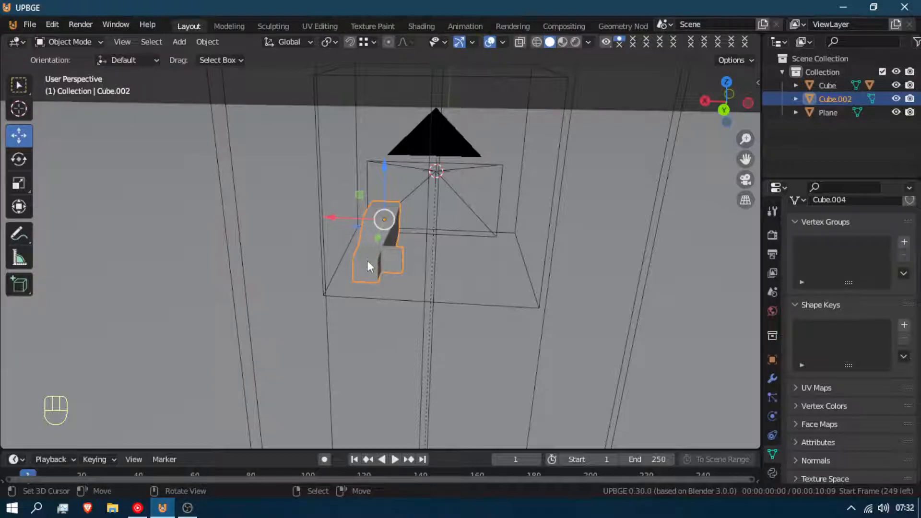
key(Tab)
key(g)
right_click(384, 242)
key(g)
key(z)
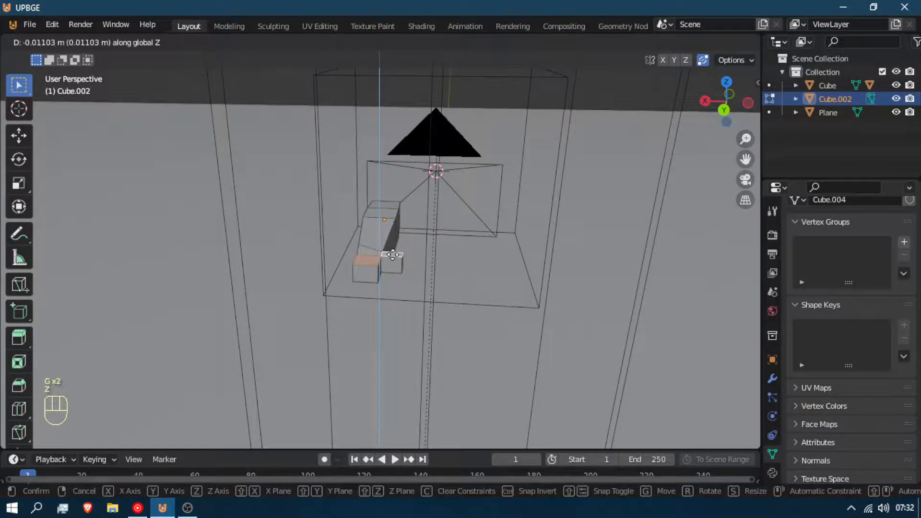
click(367, 246)
key(g)
key(z)
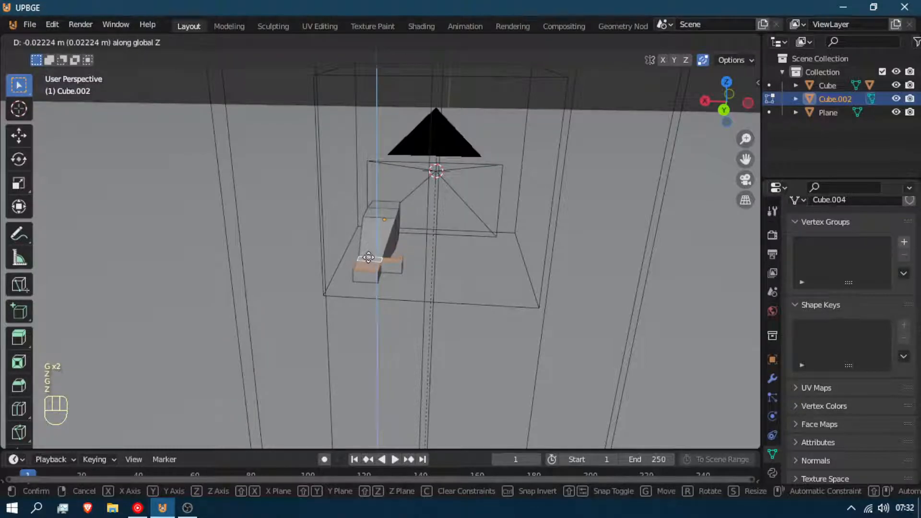
click(369, 258)
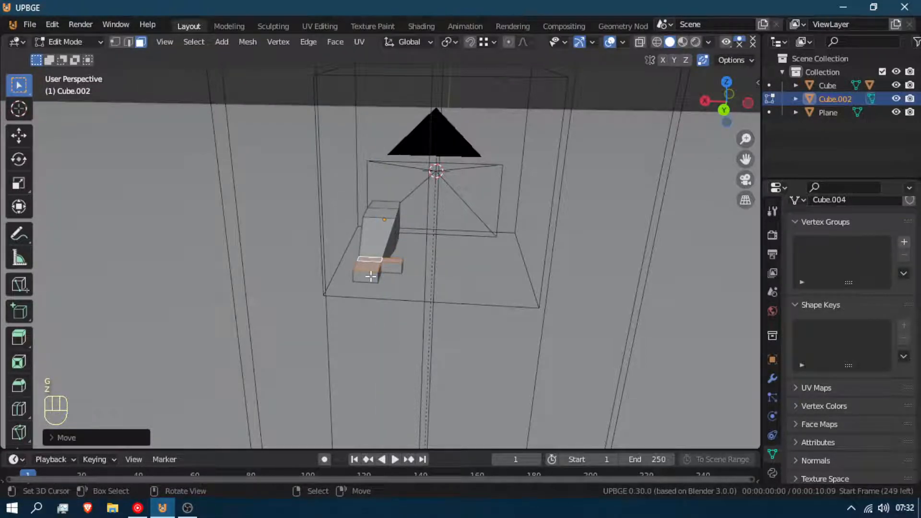
- Select the whole hand and thumb, adjust their height along the Z axis in two moves, and return to Object Mode
click(371, 276)
key(ctrl+KP_Add)
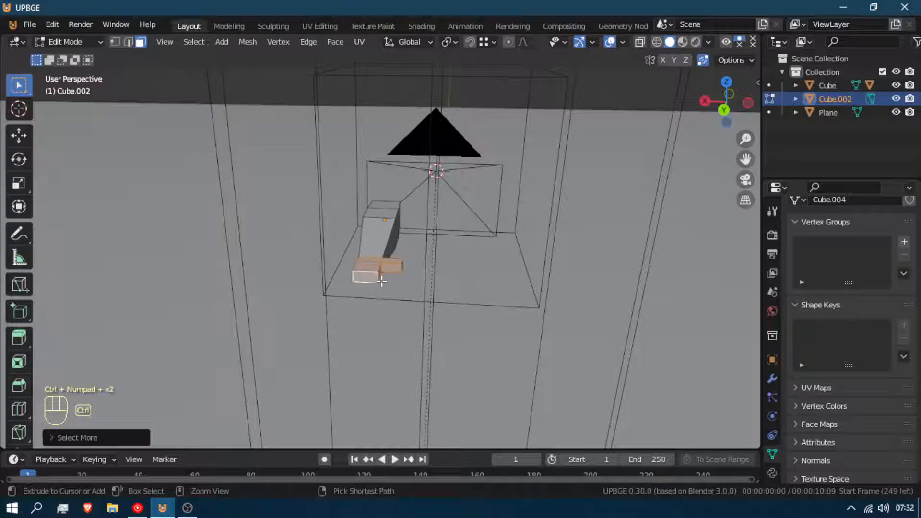
key(g)
key(z)
click(402, 258)
middle_drag(402, 258, 240, 235)
key(g)
key(z)
click(232, 253)
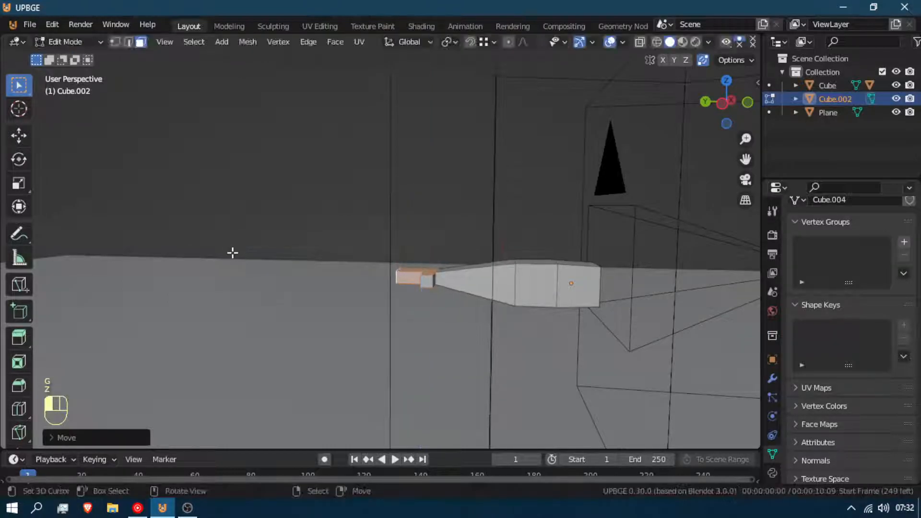
key(Tab)
- Mirror the arm on the X axis with a Mirror modifier using the Camera as mirror object, and apply it
middle_drag(208, 267, 522, 285)
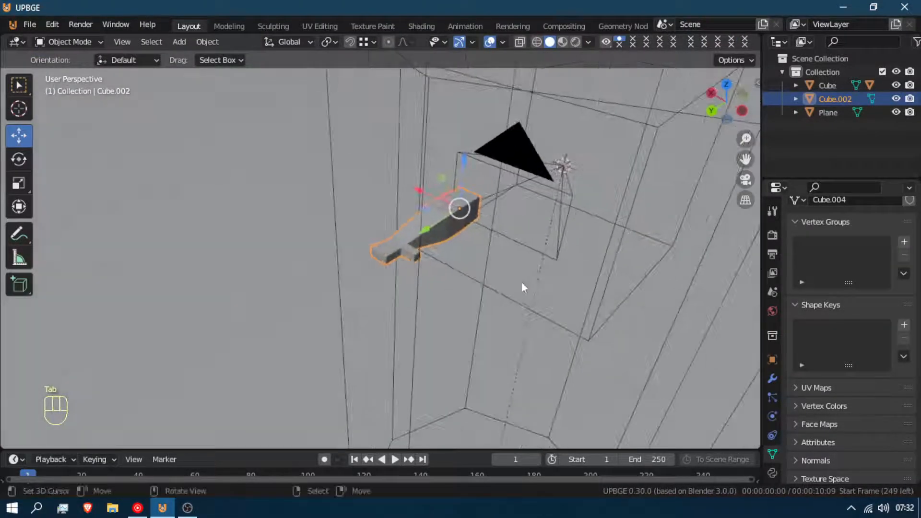
click(770, 377)
click(848, 231)
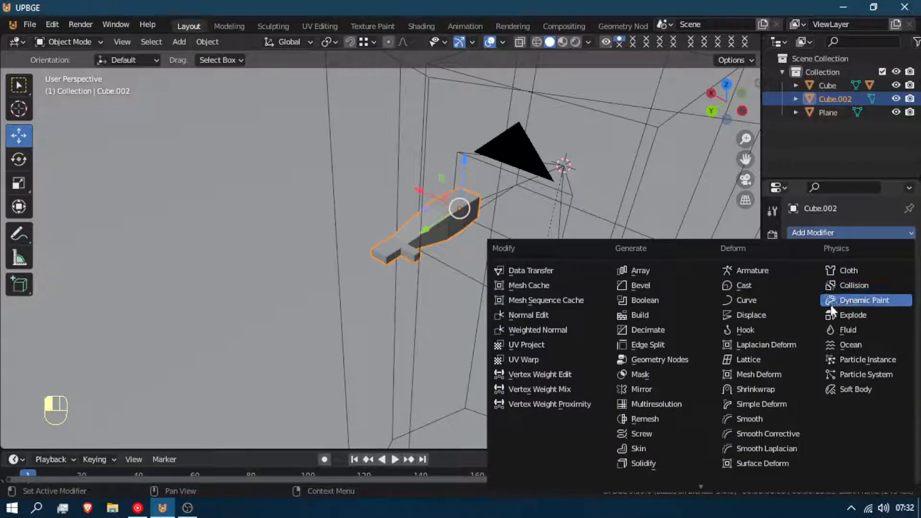
click(654, 390)
click(889, 356)
click(506, 154)
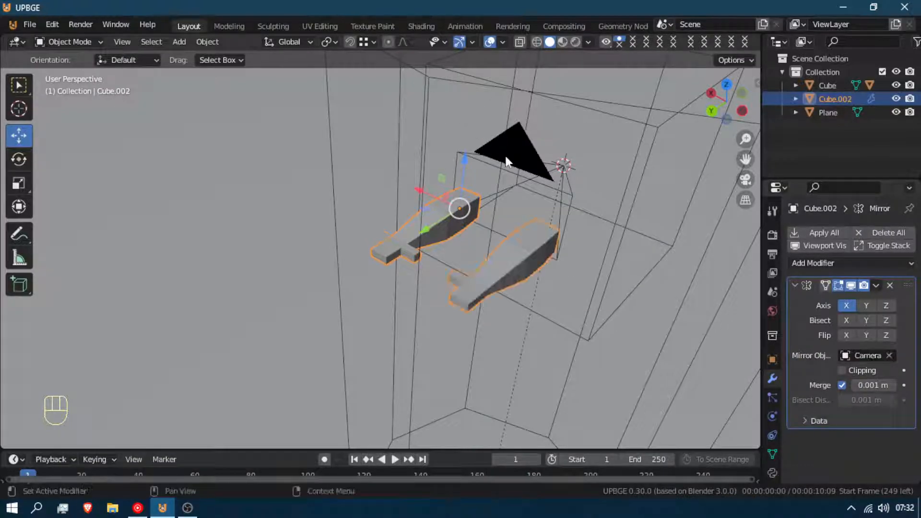
middle_drag(474, 266, 552, 279)
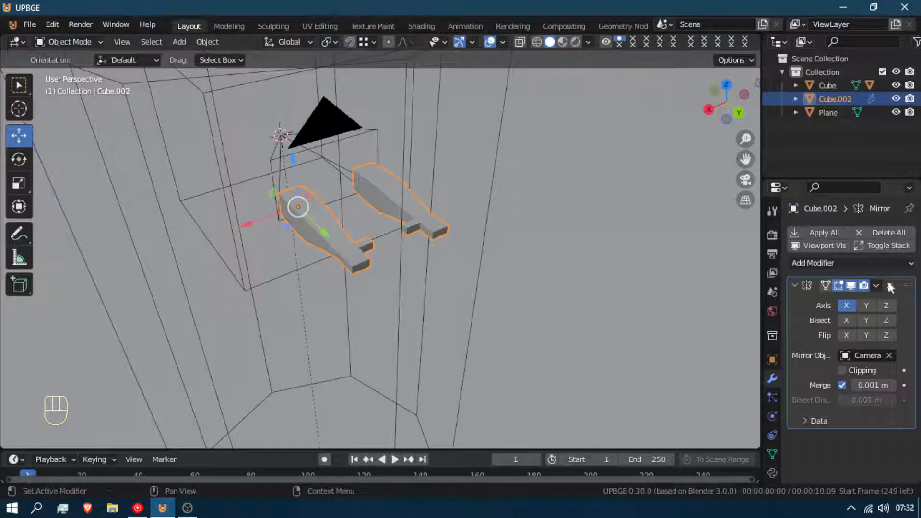
click(874, 286)
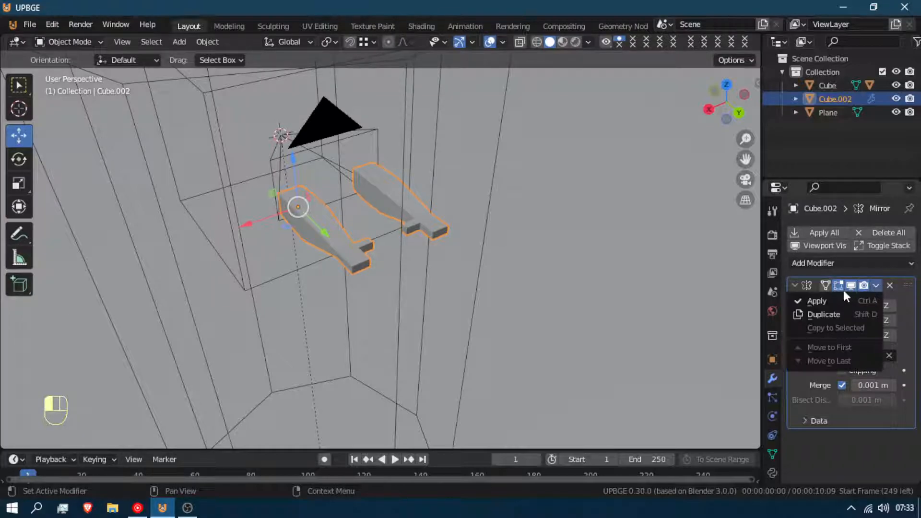
click(798, 299)
- Shift the pair of arms along the global Y axis in Object Mode and look through the camera
middle_drag(471, 232, 675, 187)
key(KP_0)
right_click(425, 297)
right_click(460, 287)
middle_drag(461, 289, 533, 341)
key(g)
middle_drag(535, 343, 539, 345)
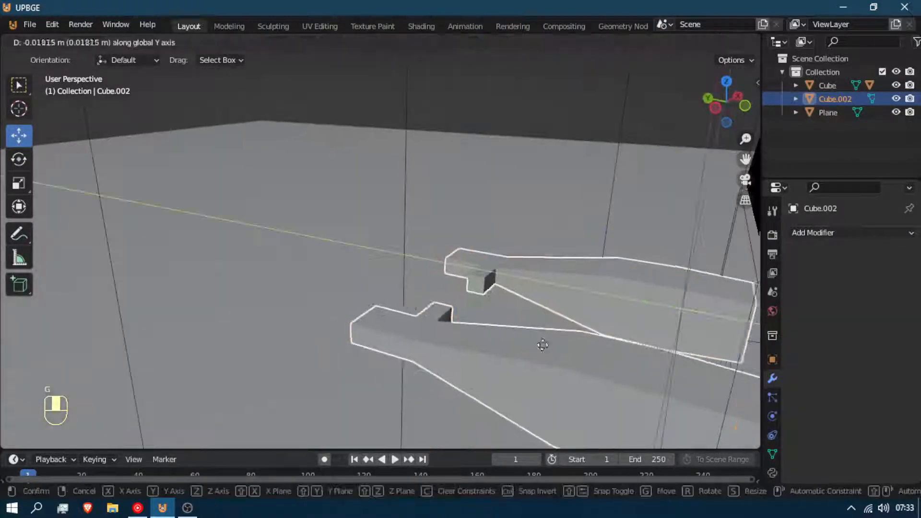
click(585, 360)
key(KP_0)
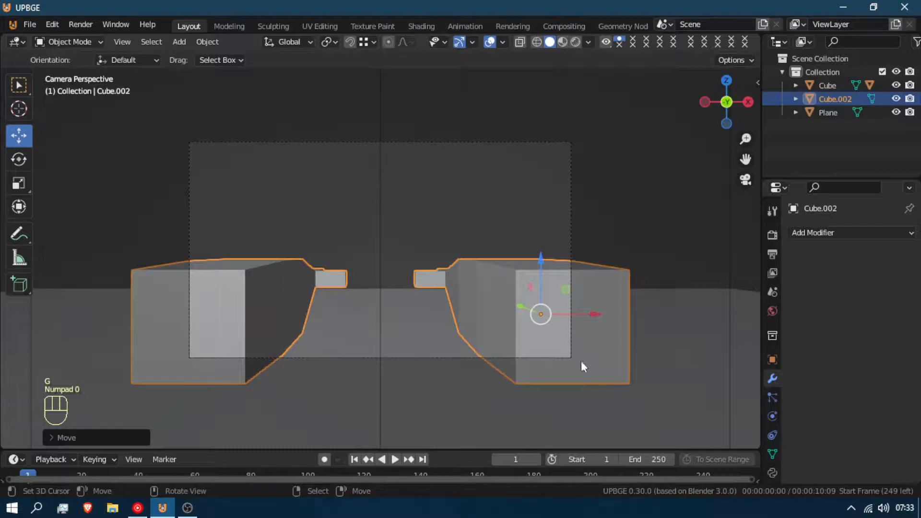
middle_drag(487, 339, 372, 369)
key(Tab)
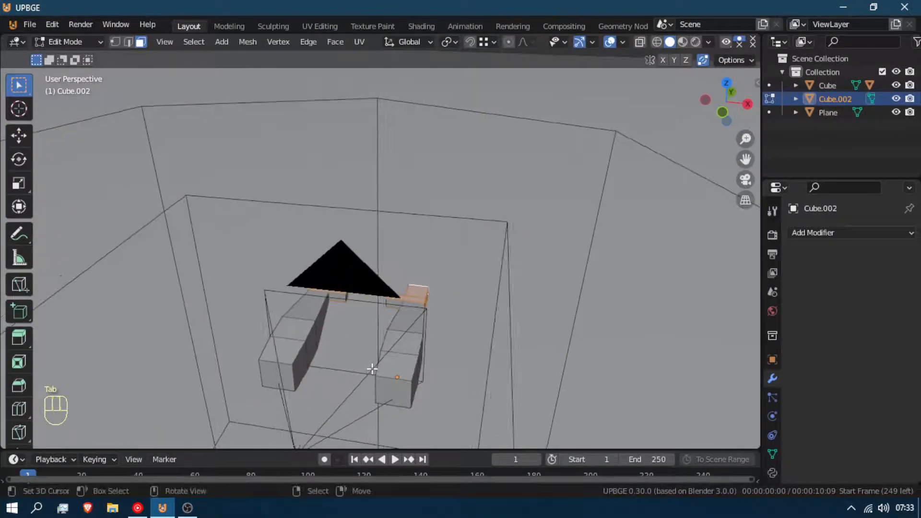
key(a)
key(s)
key(x)
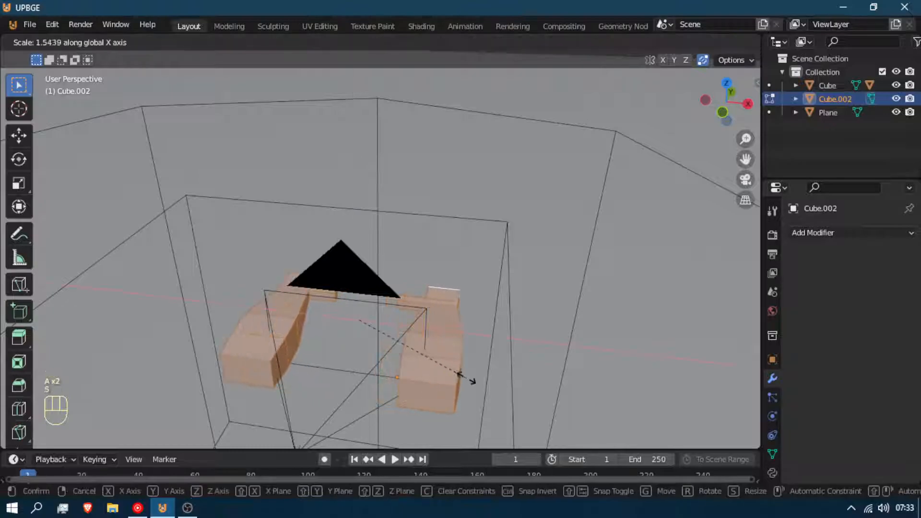
right_click(455, 380)
key(Tab)
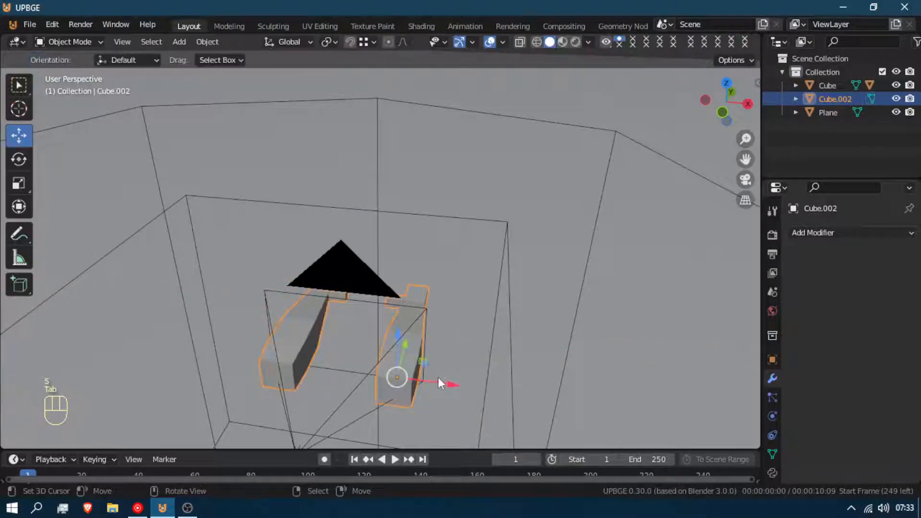
- Select the linked geometry of both arms in Edit Mode and scale them down uniformly
key(Tab)
click(404, 374)
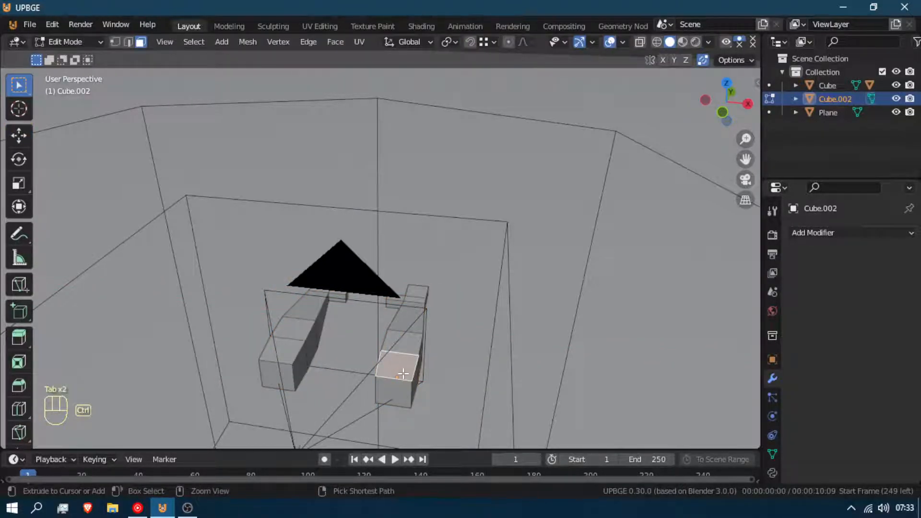
key(ctrl+l)
key(g)
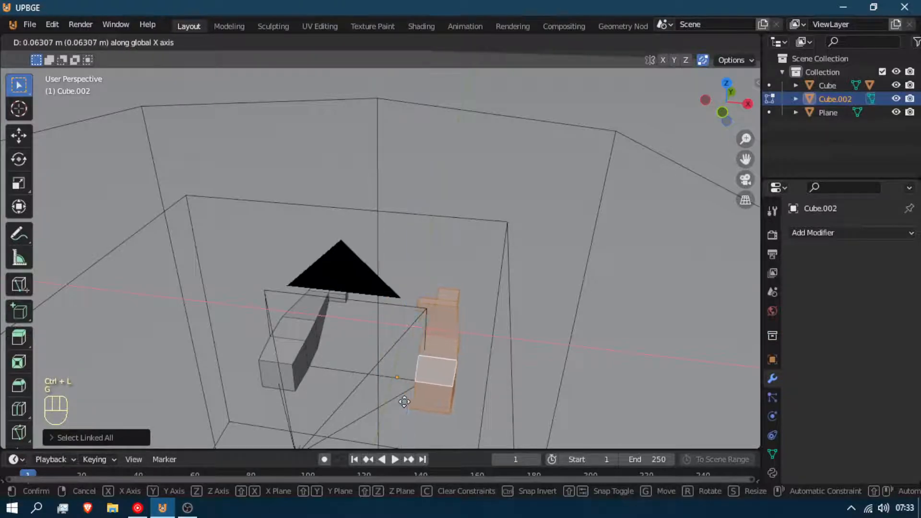
click(392, 404)
middle_drag(431, 397, 463, 384)
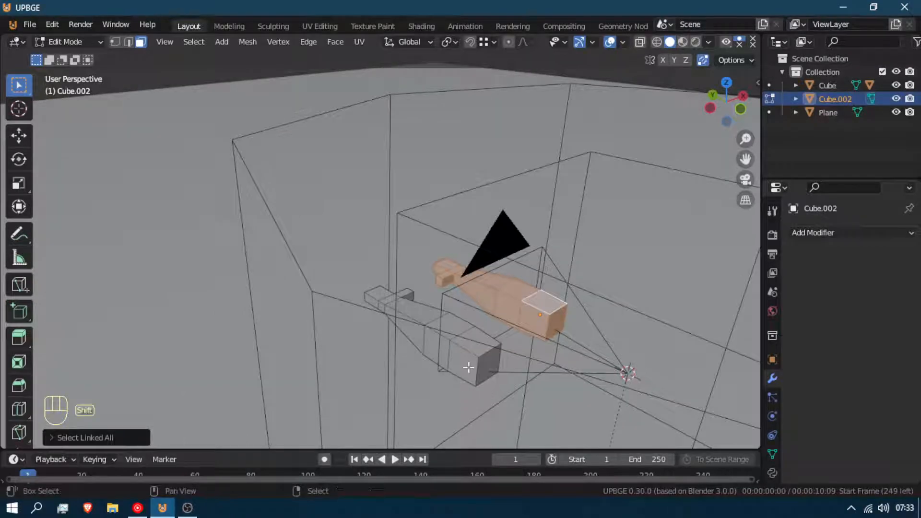
ctrl+click(465, 371)
key(ctrl+l)
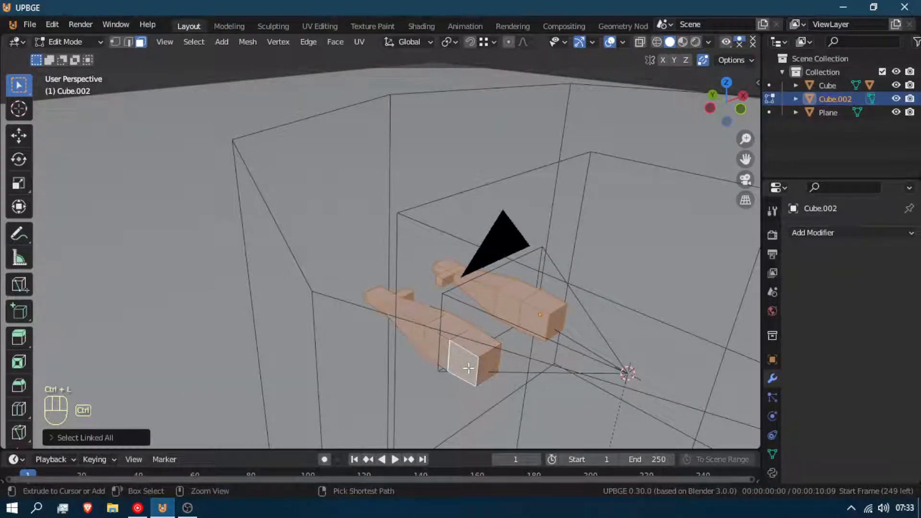
middle_drag(436, 366, 494, 373)
key(s)
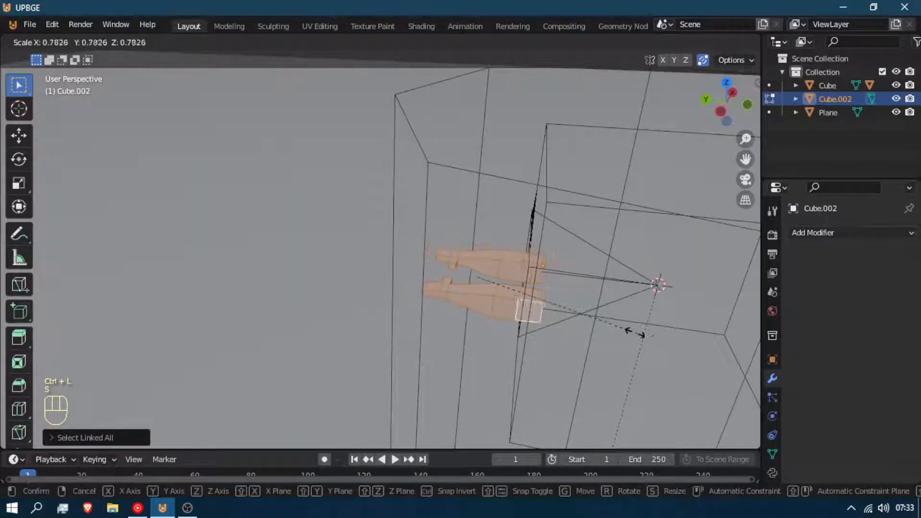
click(617, 325)
- Move both arms about -0.226 m along the global Y axis, look through the camera and return to Object Mode
key(g)
key(y)
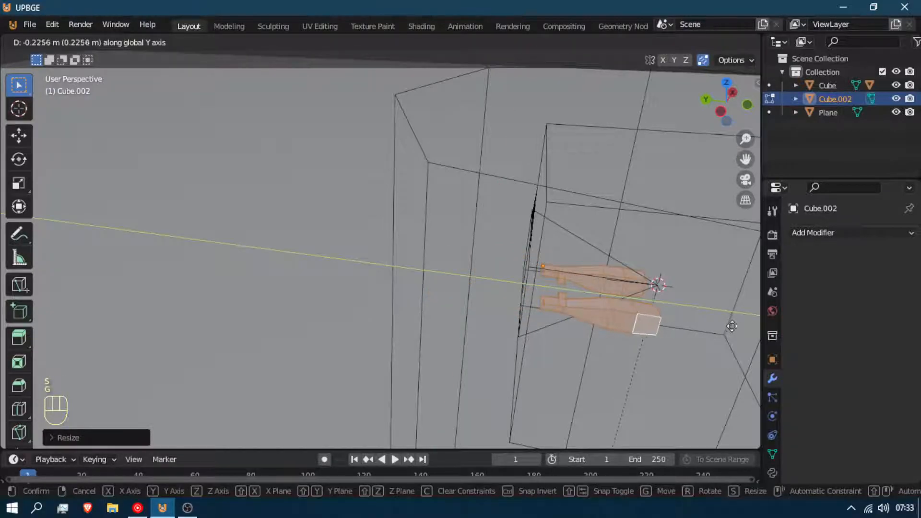
click(732, 326)
key(KP_0)
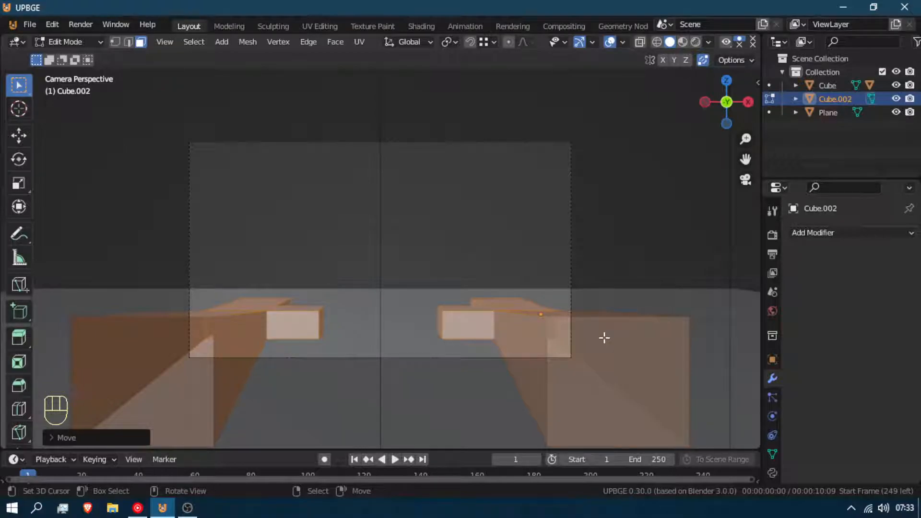
key(Tab)
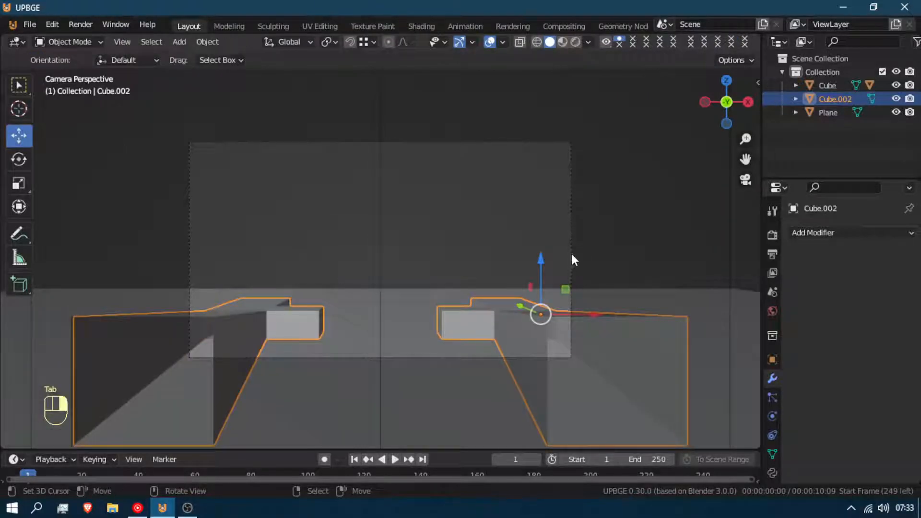
- Select the camera and set its lens Clip Start to 0.001 m
middle_drag(540, 255, 479, 197)
click(581, 159)
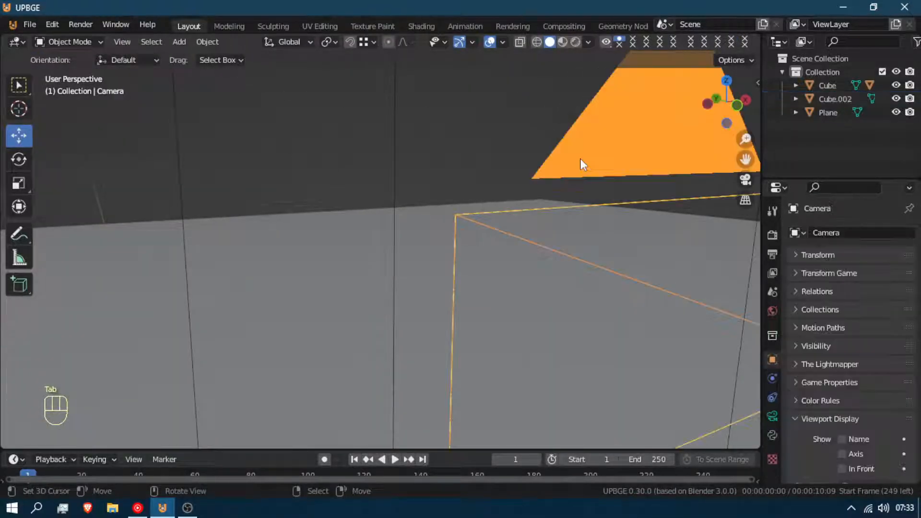
key(KP_0)
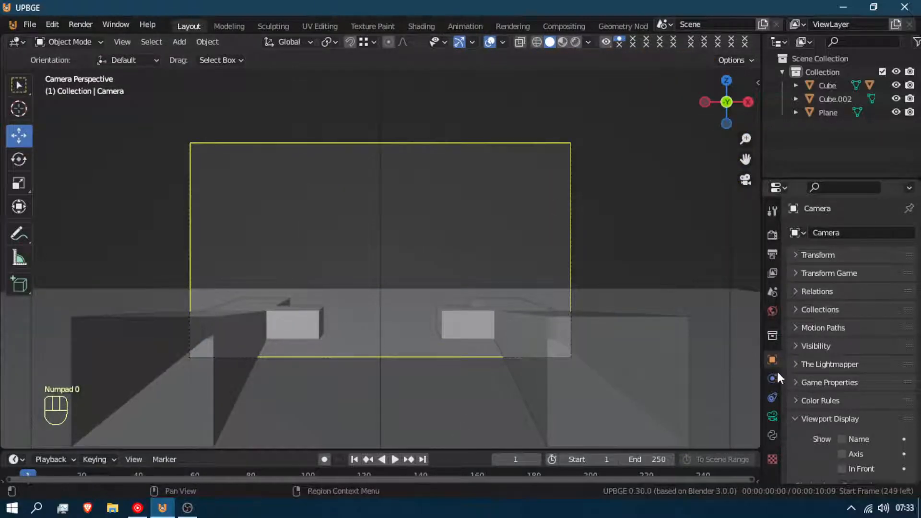
click(773, 417)
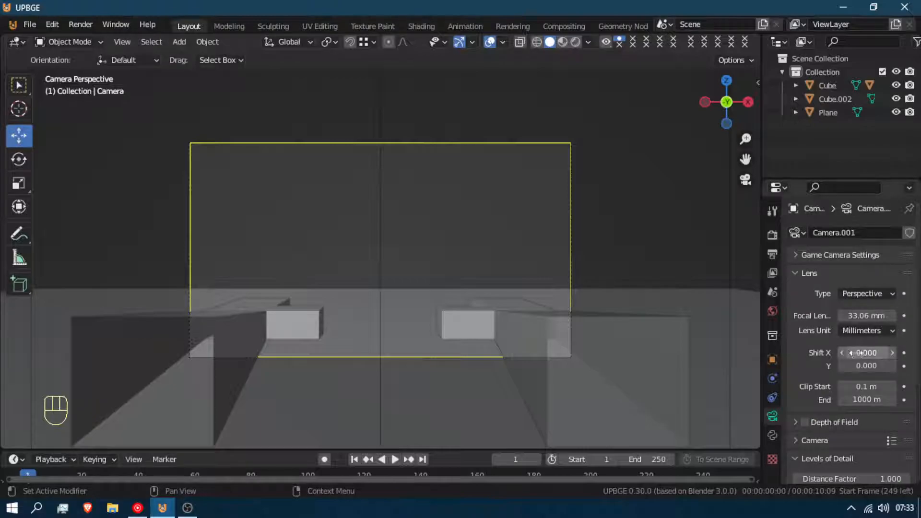
drag(866, 387, 825, 387)
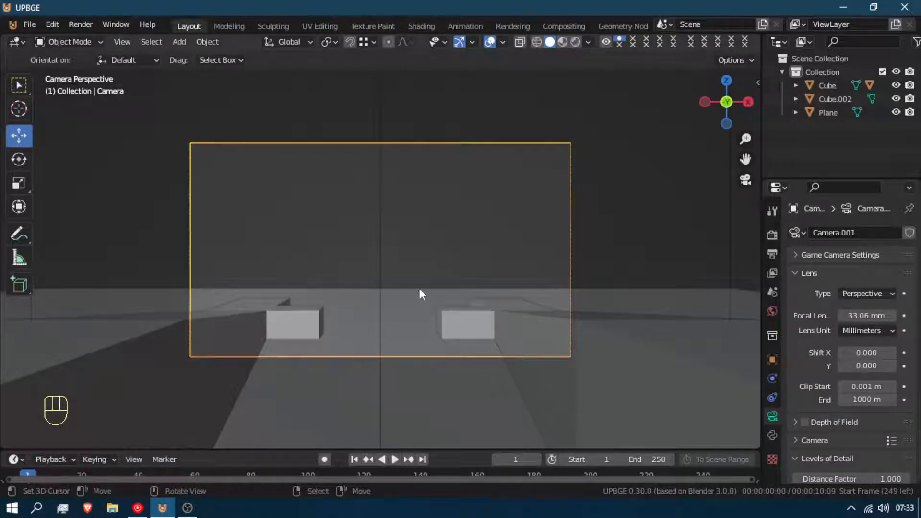
- Create a new material on the arms with an orange base color and switch the viewport to Material Preview shading
click(219, 320)
scroll(773, 331, down, 3)
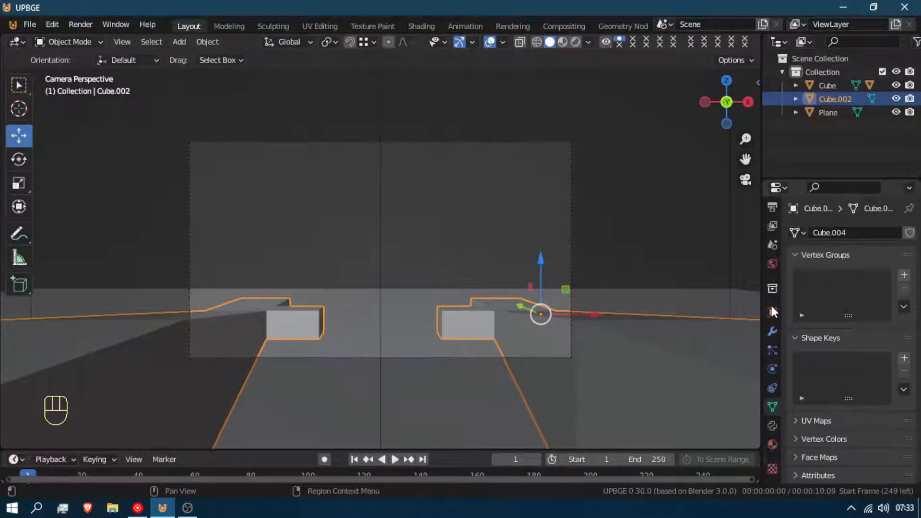
click(774, 445)
click(870, 290)
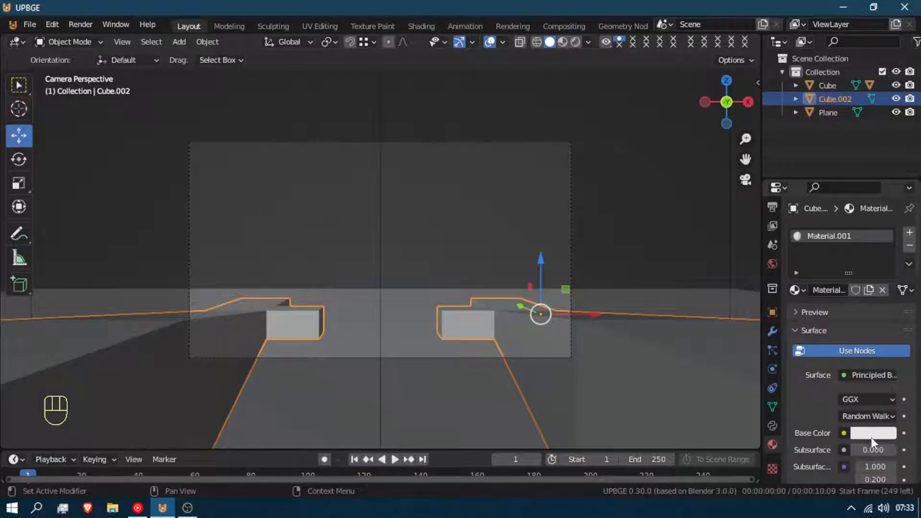
click(872, 434)
click(805, 316)
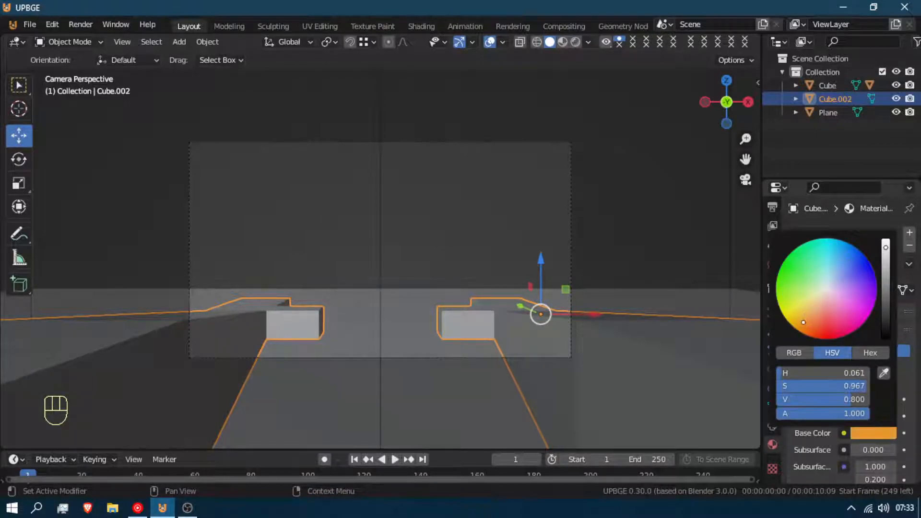
click(562, 41)
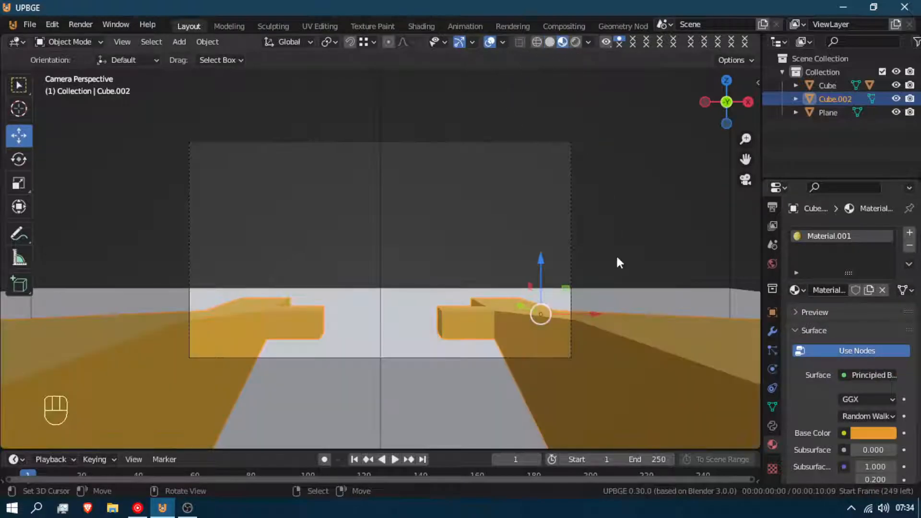
- Darken the arms' base color and reduce its saturation to get a tan skin tone
click(877, 434)
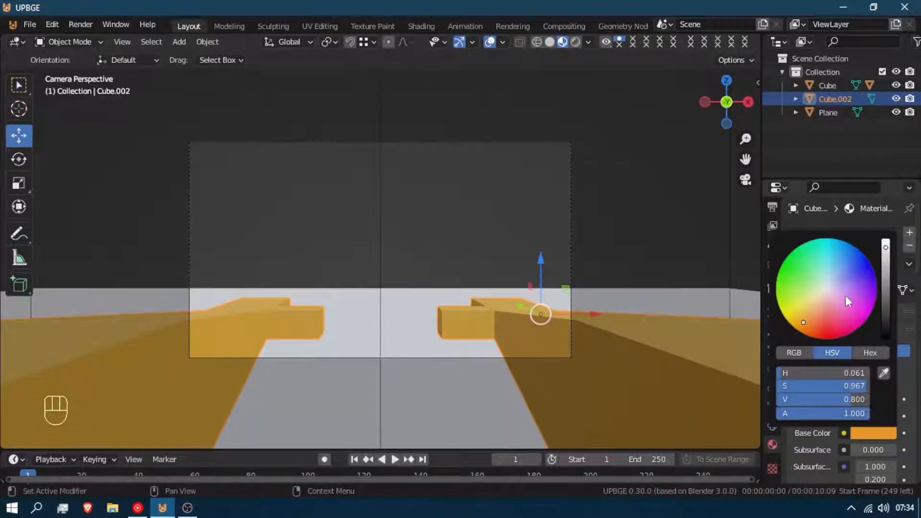
mouse_move(886, 247)
mouse_down()
mouse_move(886, 292)
mouse_move(886, 275)
mouse_up()
mouse_move(806, 322)
mouse_down()
mouse_move(799, 313)
mouse_move(810, 314)
mouse_up()
- Create a new material on the ground plane and set its base color to black
middle_drag(419, 349, 443, 315)
click(443, 315)
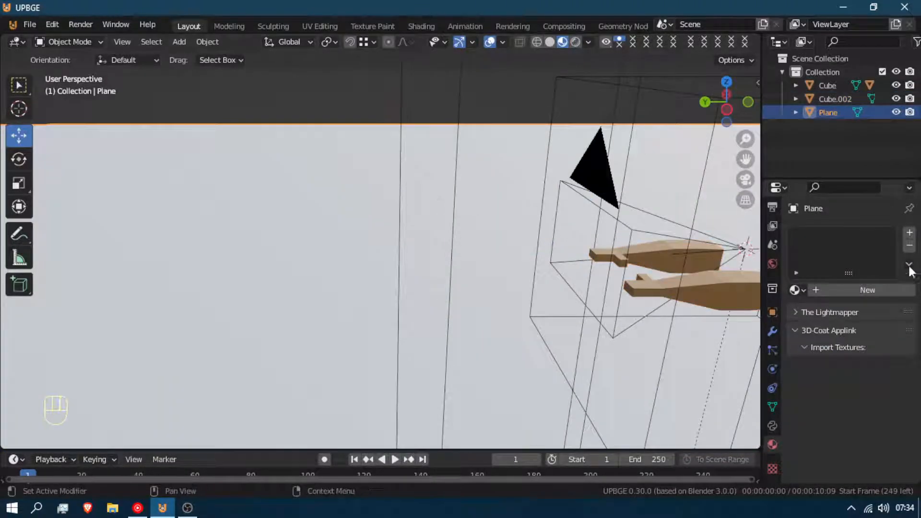
click(876, 291)
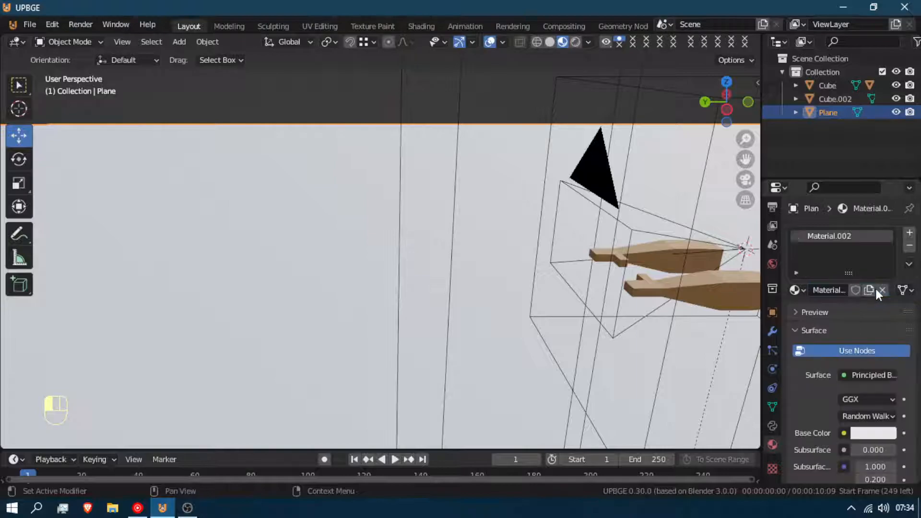
click(875, 434)
drag(890, 273, 887, 341)
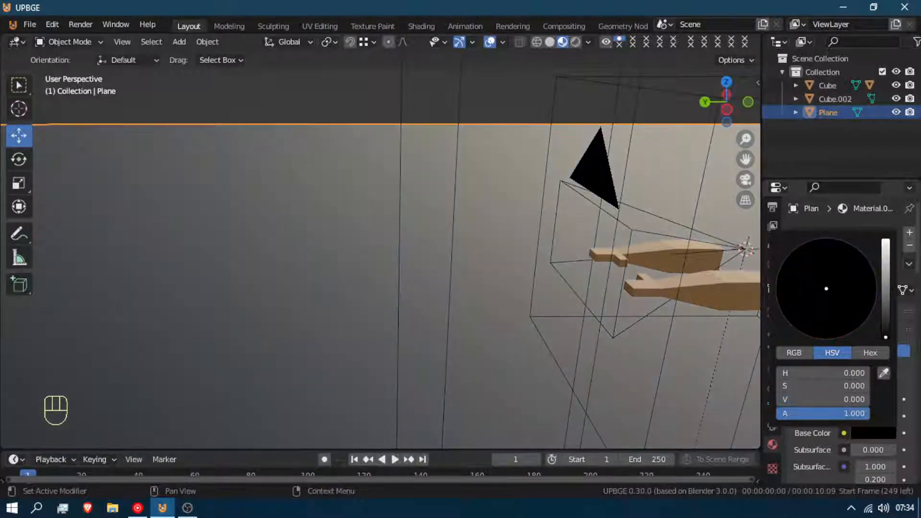
- Set the ground plane material's roughness to 1.000 and look through the camera
scroll(828, 420, down, 5)
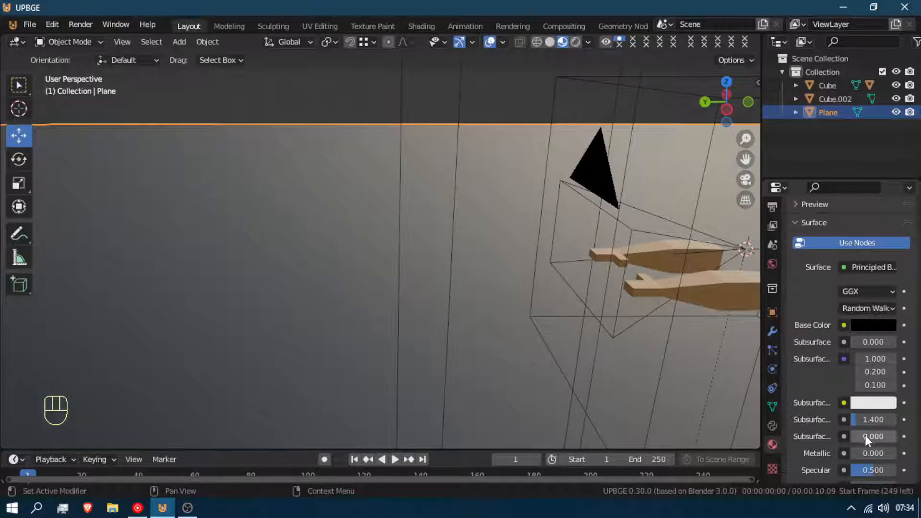
scroll(866, 436, down, 2)
drag(865, 450, 887, 463)
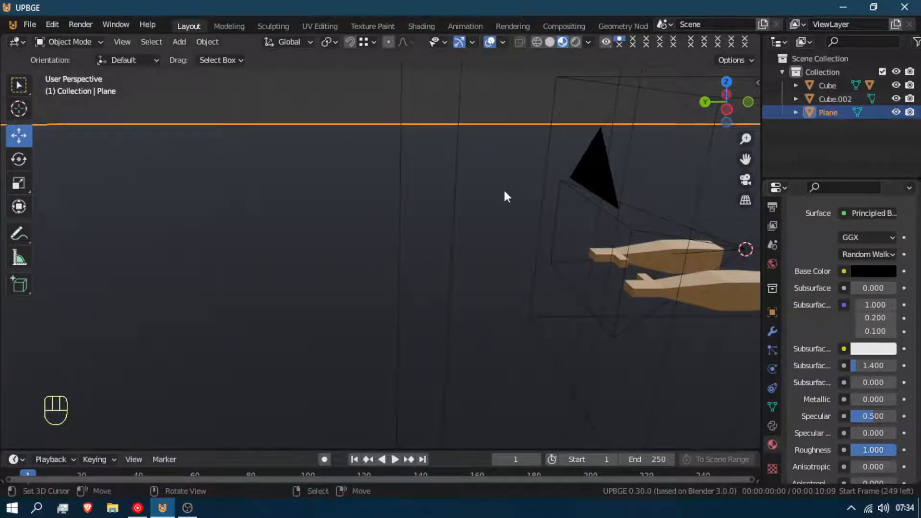
key(KP_0)
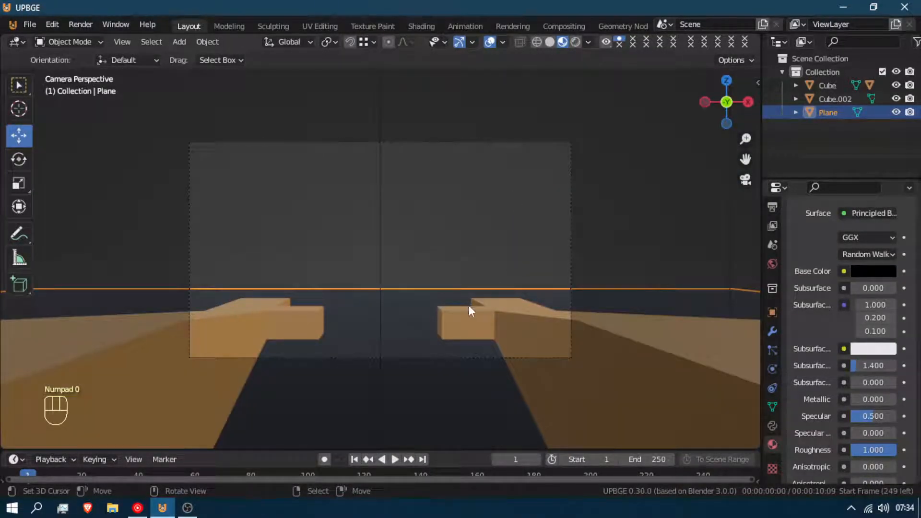
- Parent the arms to the camera inside the head cube
middle_drag(455, 308, 509, 314)
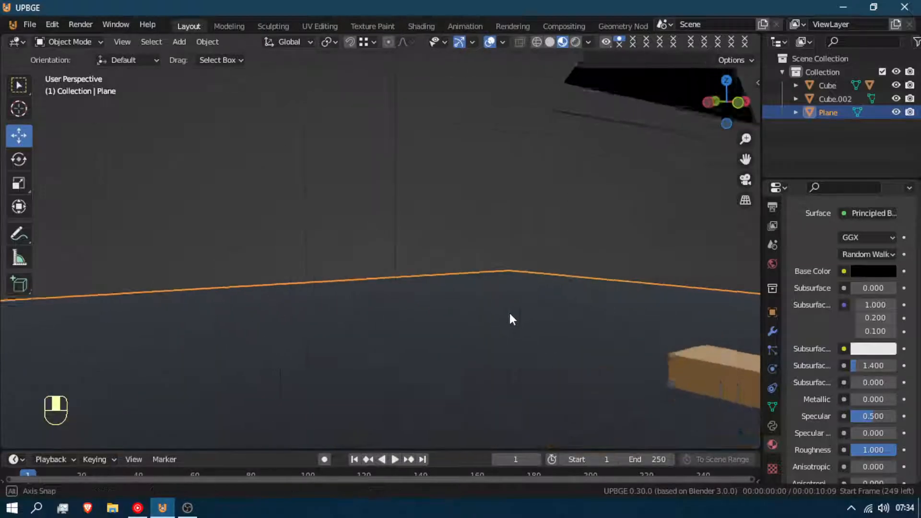
scroll(510, 314, down, 6)
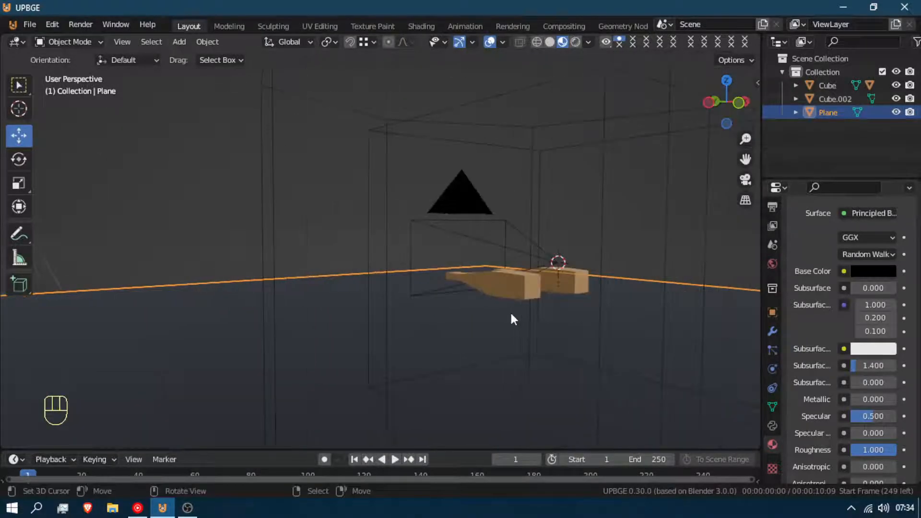
click(469, 271)
ctrl+click(445, 208)
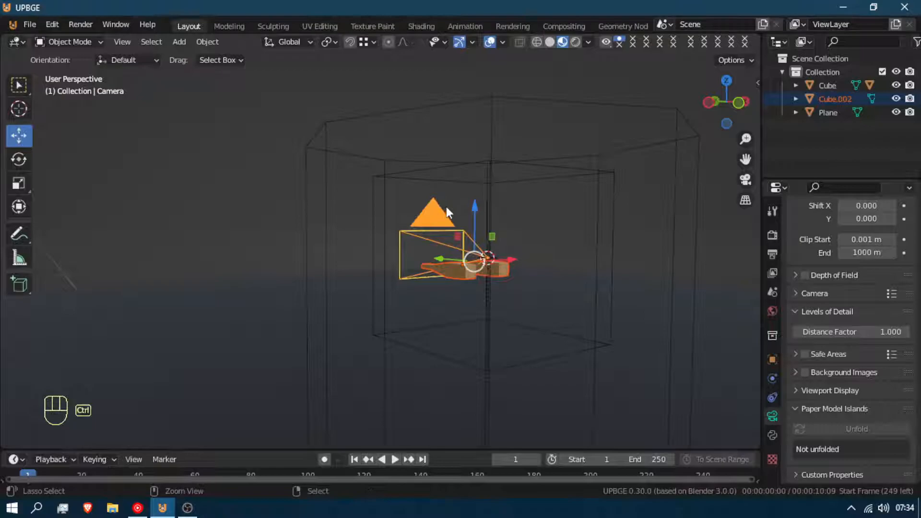
key(ctrl+p)
click(448, 207)
middle_drag(455, 206, 514, 218)
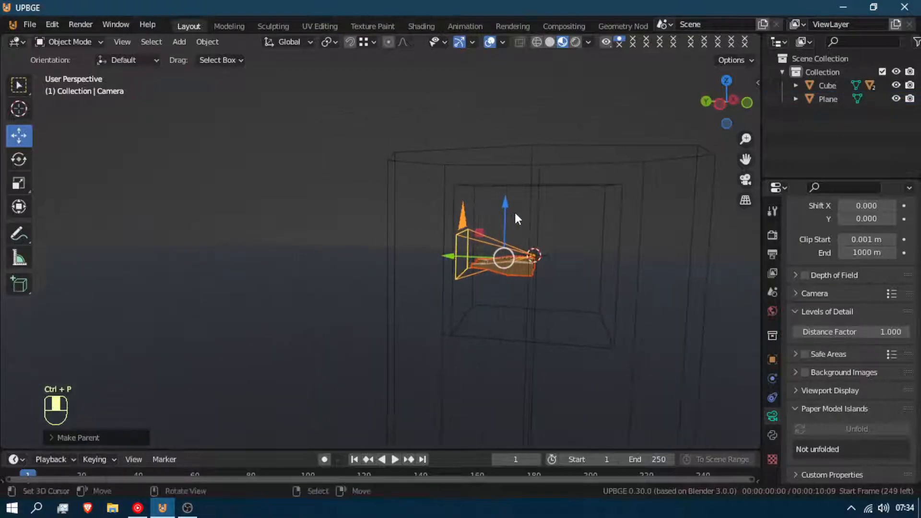
- Try scaling the column along the Z axis while looking through the camera
click(650, 142)
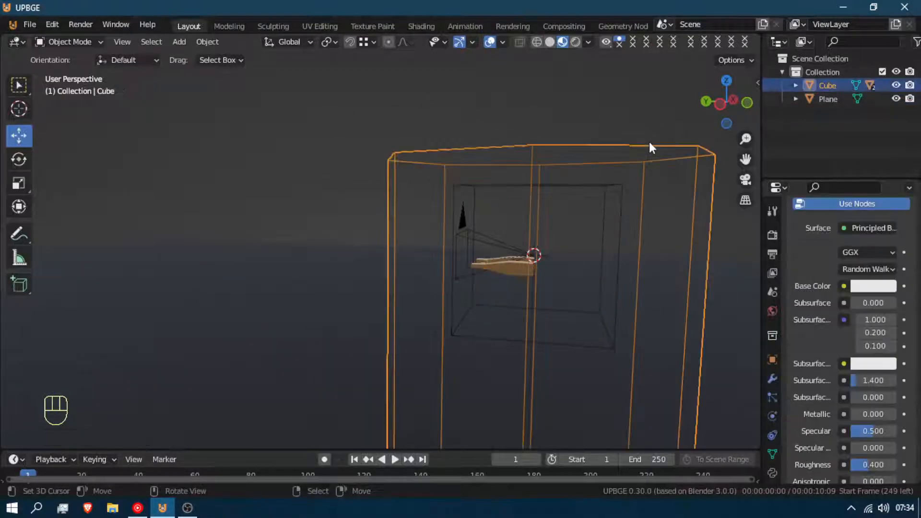
key(KP_0)
key(s)
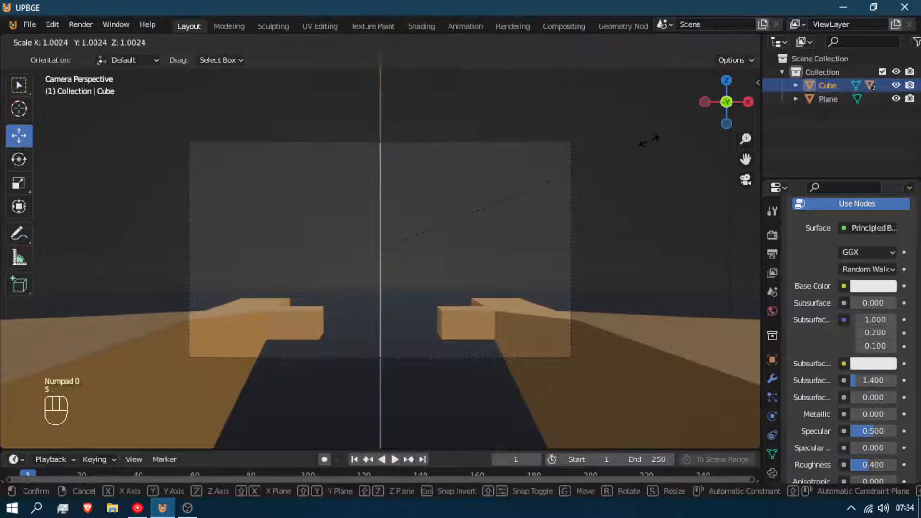
key(z)
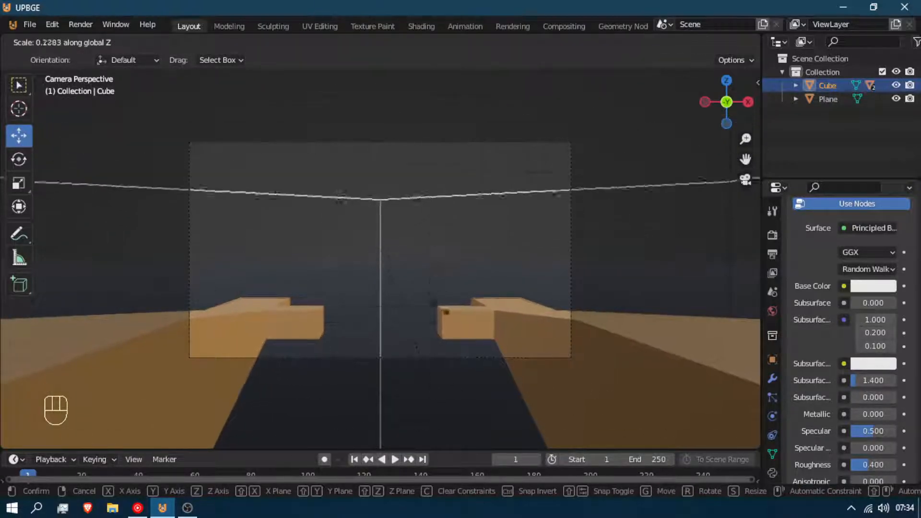
right_click(412, 278)
- Parent the arms to the head cube
middle_drag(414, 278, 471, 290)
scroll(471, 291, down, 7)
right_click(476, 295)
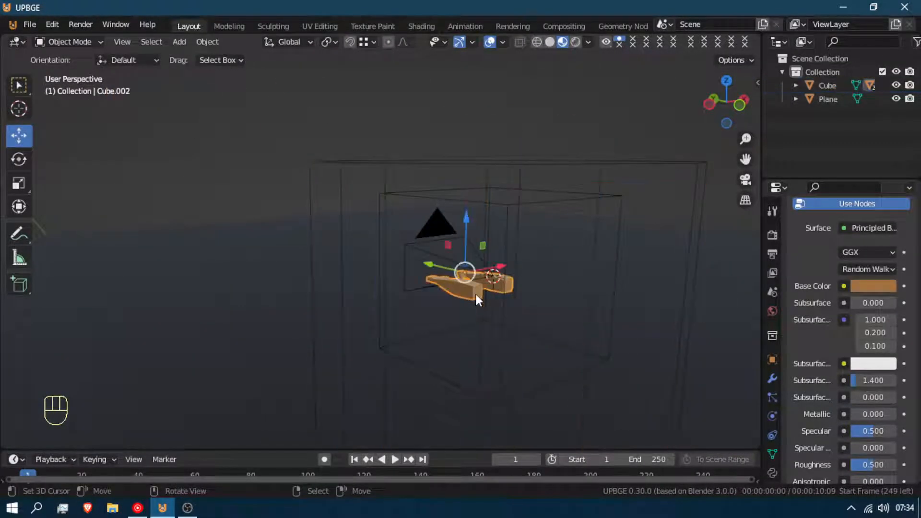
shift+right_click(612, 296)
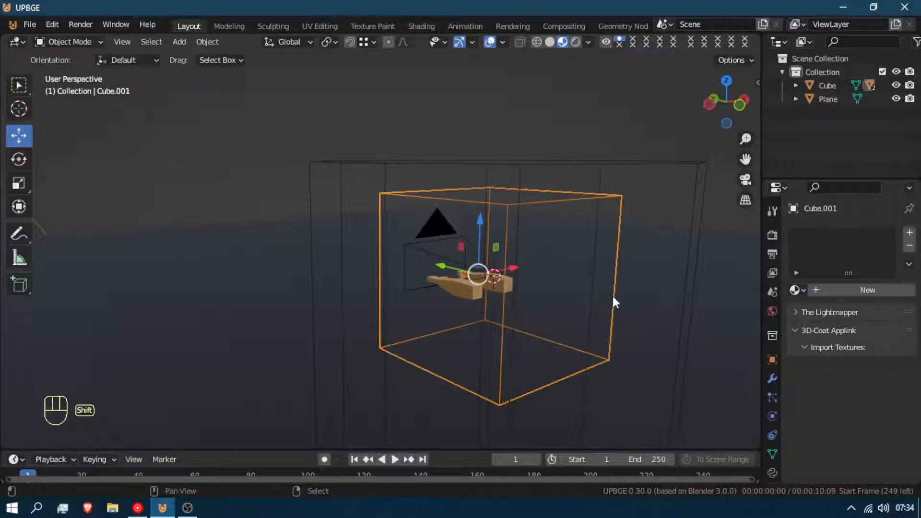
key(ctrl+p)
click(613, 296)
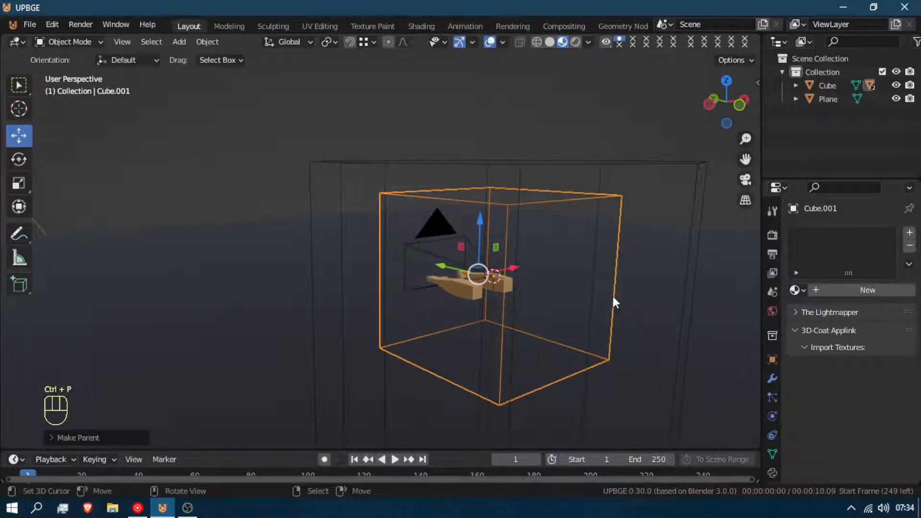
- Try scaling the arms and head cube together along the Z axis in the camera view
key(KP_0)
key(s)
key(z)
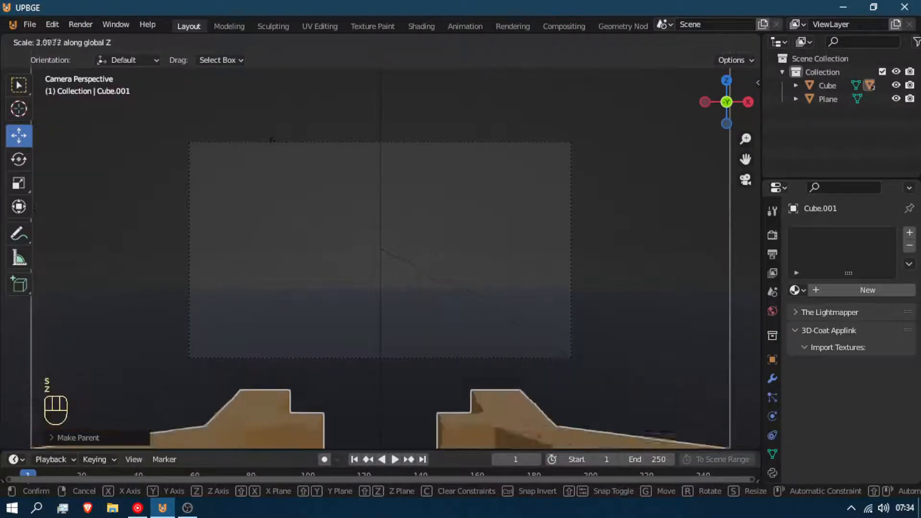
right_click(105, 422)
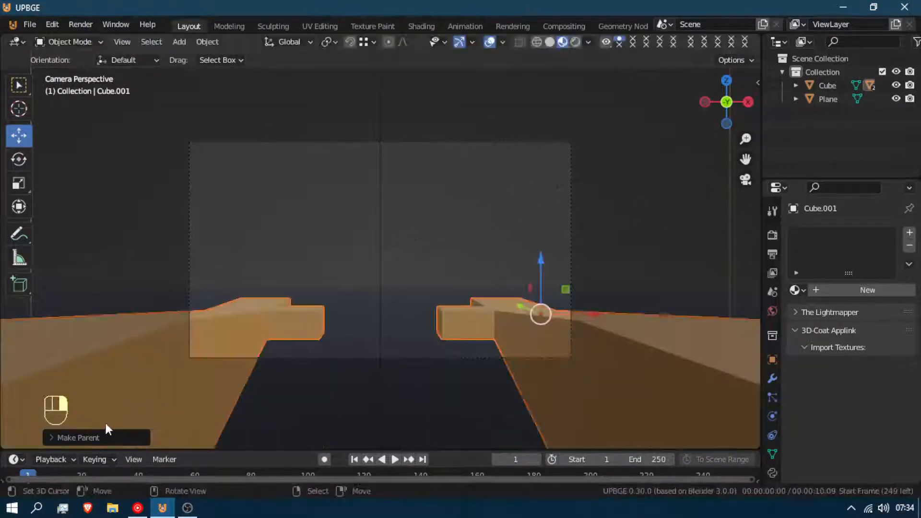
- Test how the arms react in the camera view by scaling the column along the Z axis
scroll(113, 427, down, 1)
middle_drag(193, 422, 366, 261)
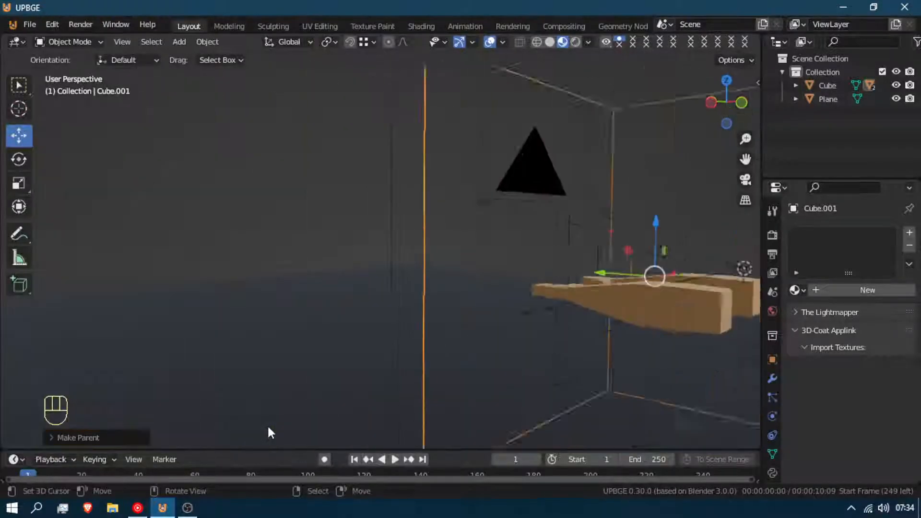
click(268, 240)
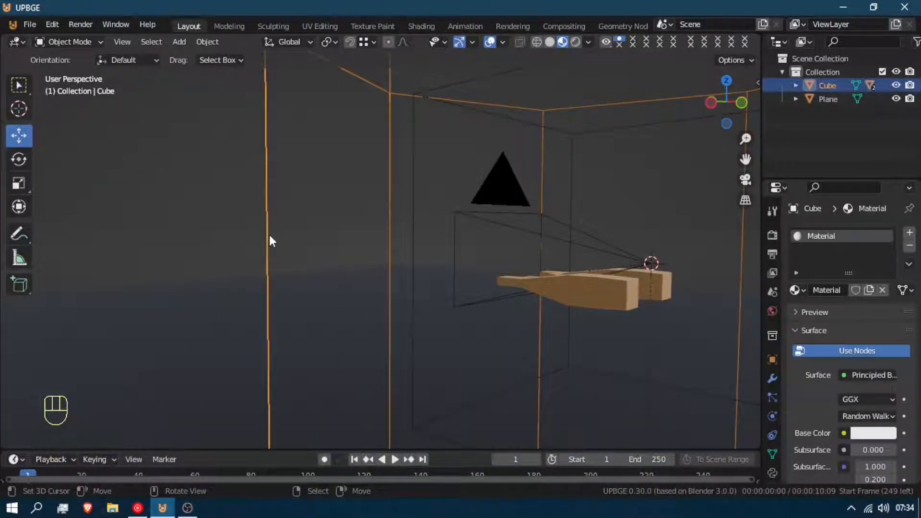
key(KP_0)
key(s)
key(z)
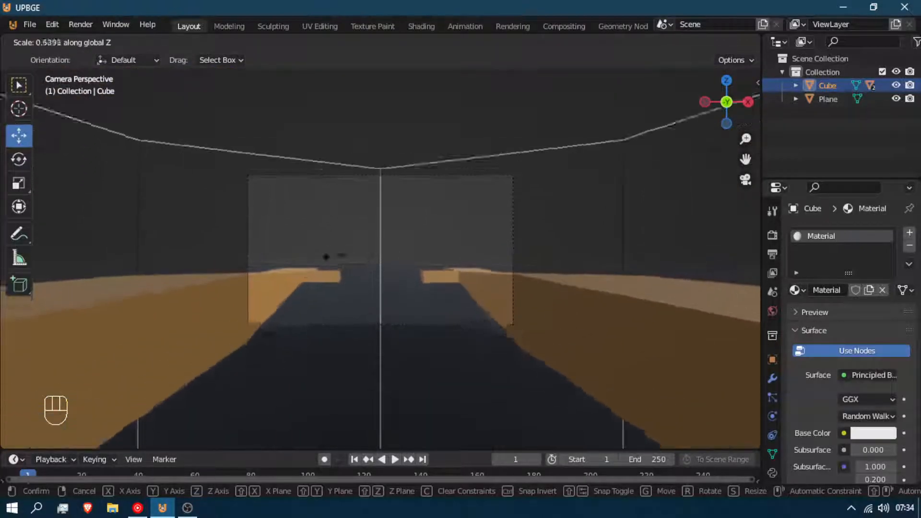
click(337, 271)
- Re-parent the arms from the head cube to the camera
middle_drag(337, 271, 530, 271)
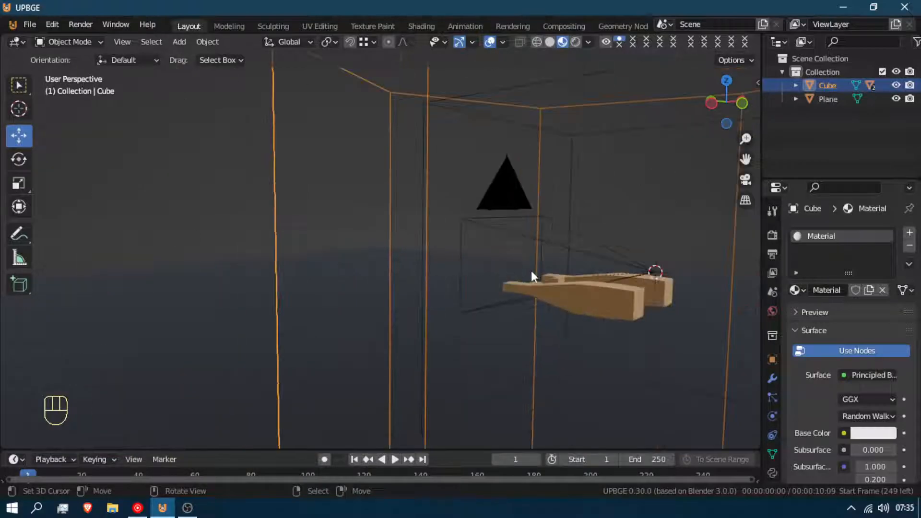
click(534, 287)
ctrl+click(493, 204)
key(ctrl+p)
click(493, 206)
- Try moving and rotating the head cube
middle_drag(494, 229, 550, 296)
click(577, 355)
key(g)
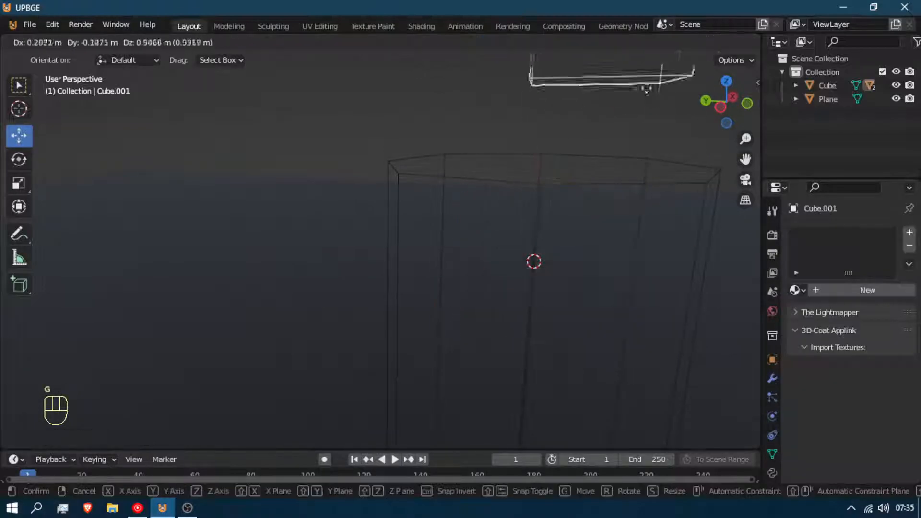
right_click(689, 346)
key(r)
right_click(583, 341)
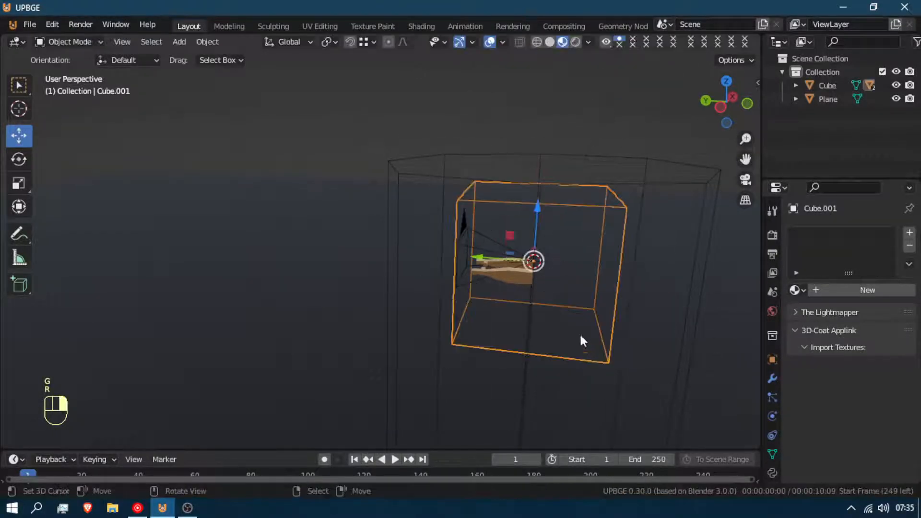
- Try moving the column along the Z axis to test whether the head, camera and arms follow
click(576, 158)
key(g)
key(z)
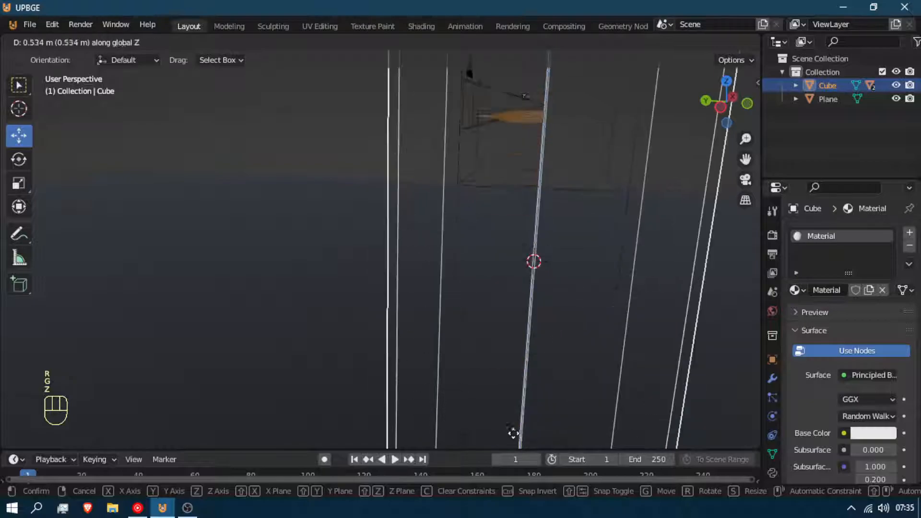
click(525, 158)
mouse_move(514, 197)
middle_down()
mouse_move(537, 175)
mouse_move(519, 188)
middle_up()
key(g)
key(z)
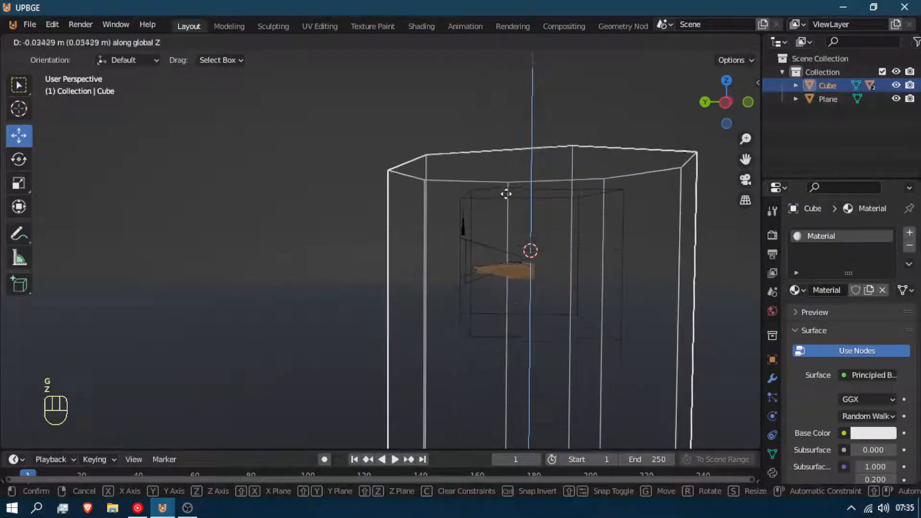
right_click(499, 310)
- Try rotating the camera freely and around the Z axis to test whether the arms follow
click(475, 230)
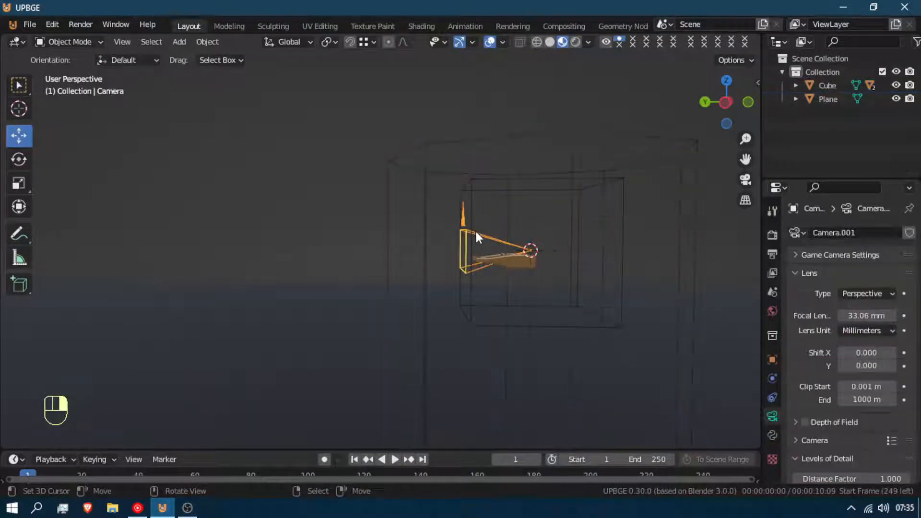
key(r)
right_click(477, 264)
key(r)
key(z)
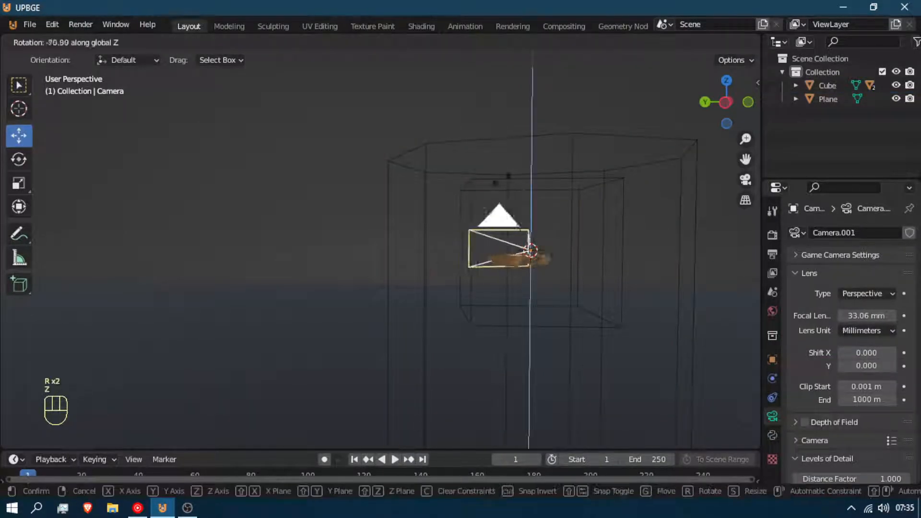
right_click(570, 340)
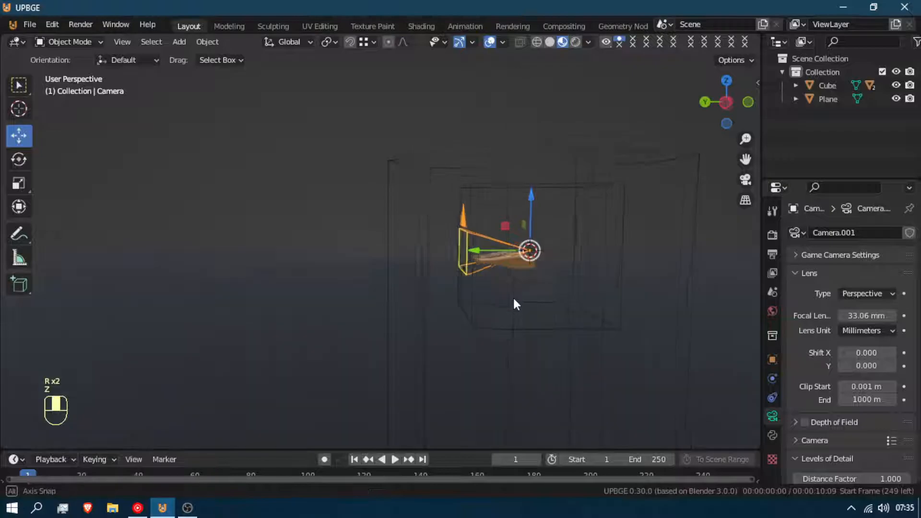
- Try moving the head cube along the Z axis
click(537, 309)
key(g)
key(z)
right_click(529, 304)
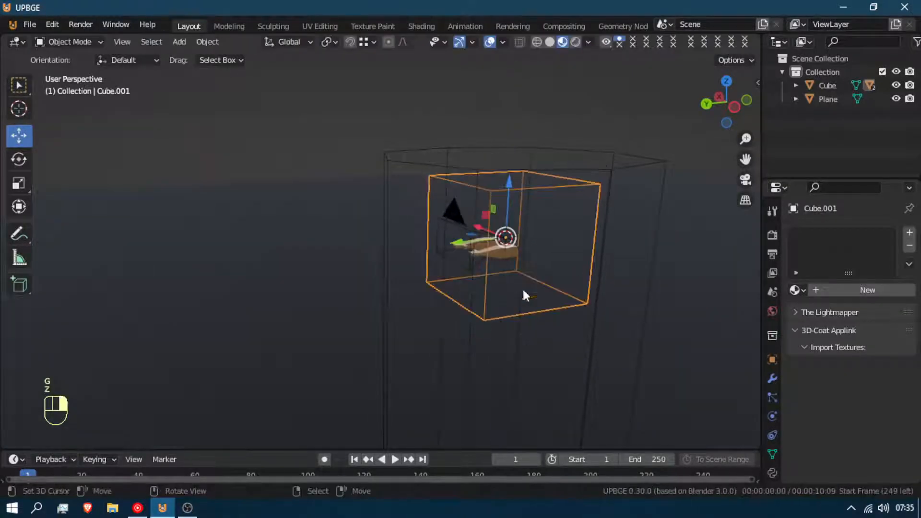
- Try rotating the column around the Z axis and inspect the camera and arms inside it
click(576, 171)
key(r)
key(z)
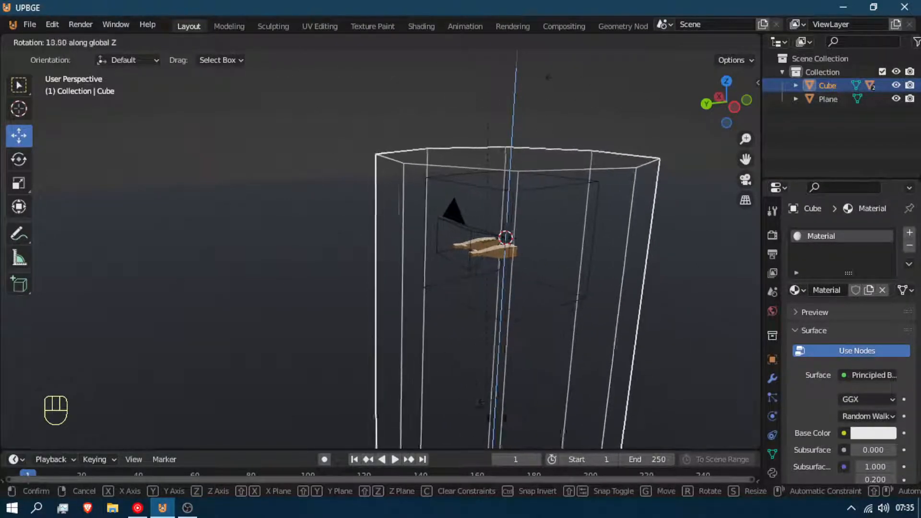
click(391, 419)
middle_drag(522, 274, 434, 333)
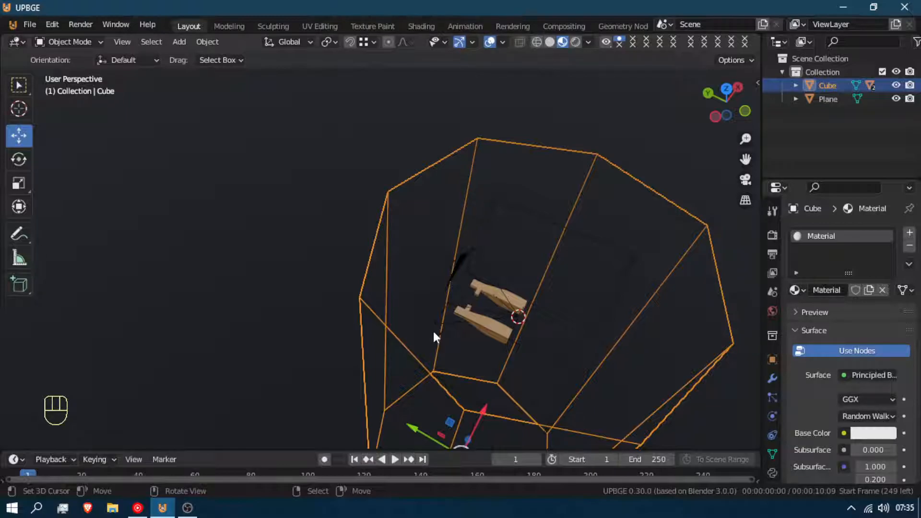
middle_drag(433, 330, 571, 149)
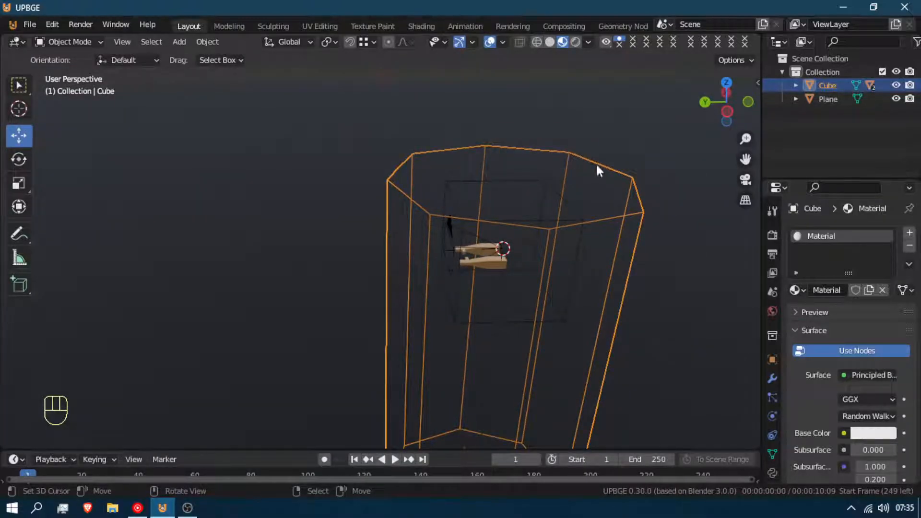
scroll(591, 168, down, 1)
middle_drag(514, 248, 486, 264)
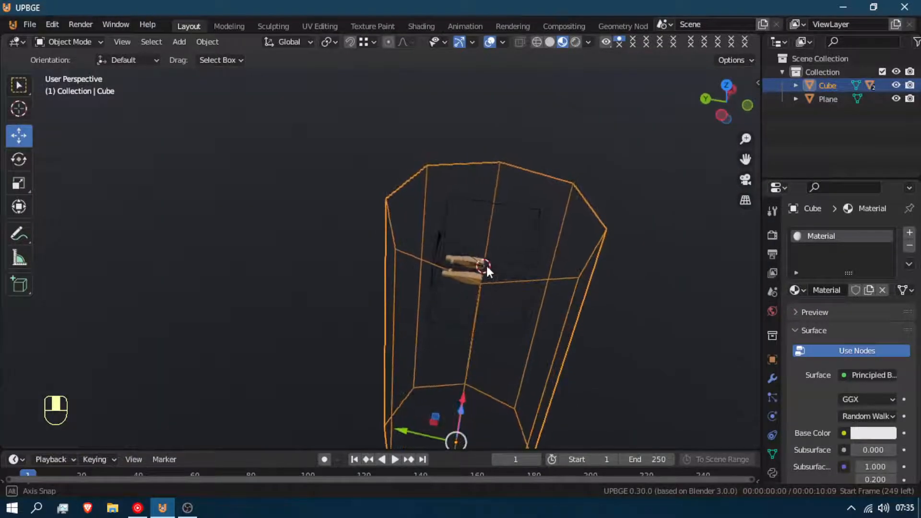
- Select the camera and enlarge the timeline area
click(451, 239)
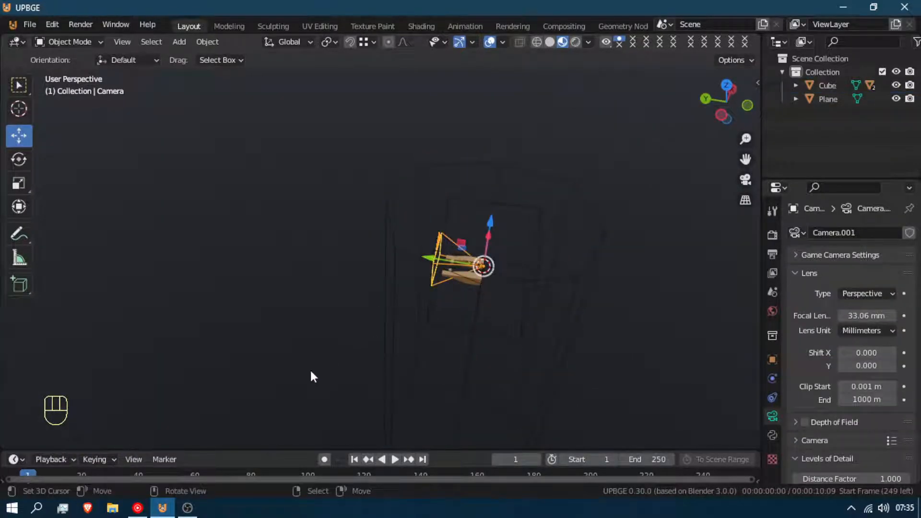
drag(122, 449, 138, 387)
click(16, 394)
click(51, 394)
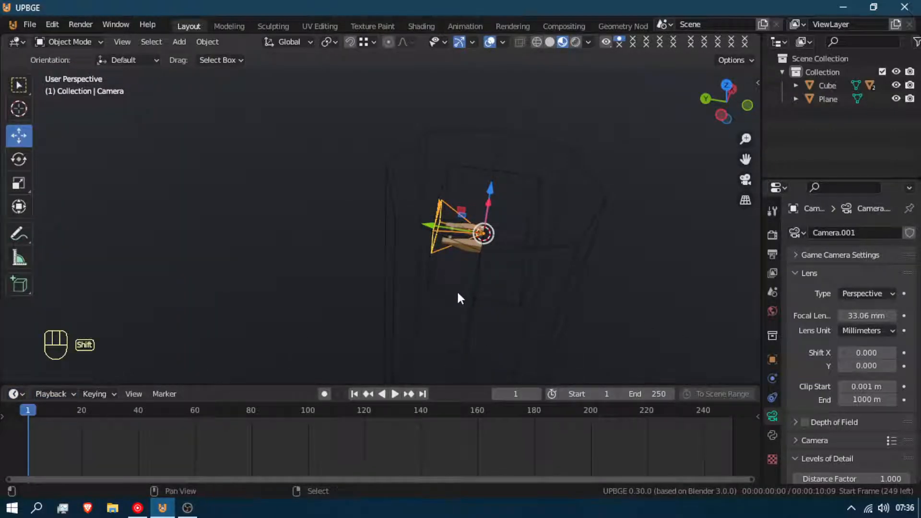
- Try adding a Copy Rotation constraint to the column with the camera as its target
ctrl+click(390, 307)
key(shift+ctrl+c)
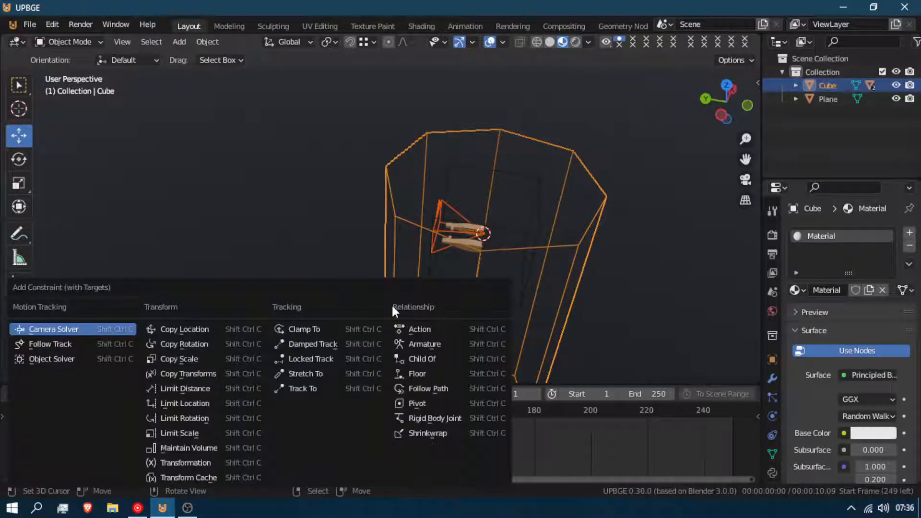
click(204, 344)
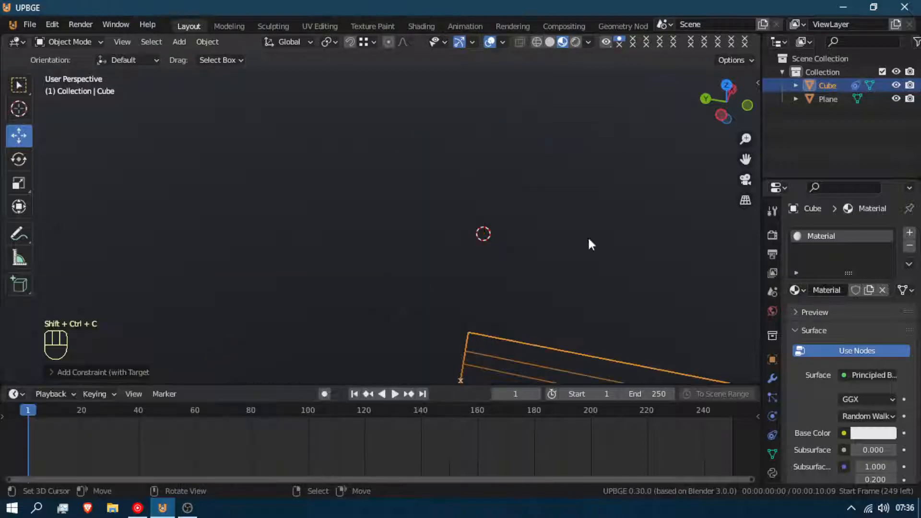
scroll(680, 203, down, 7)
key(ctrl+z)
- Add a Copy Rotation constraint to the camera with the column as its target
scroll(448, 194, up, 2)
scroll(448, 192, up, 3)
shift+click(441, 209)
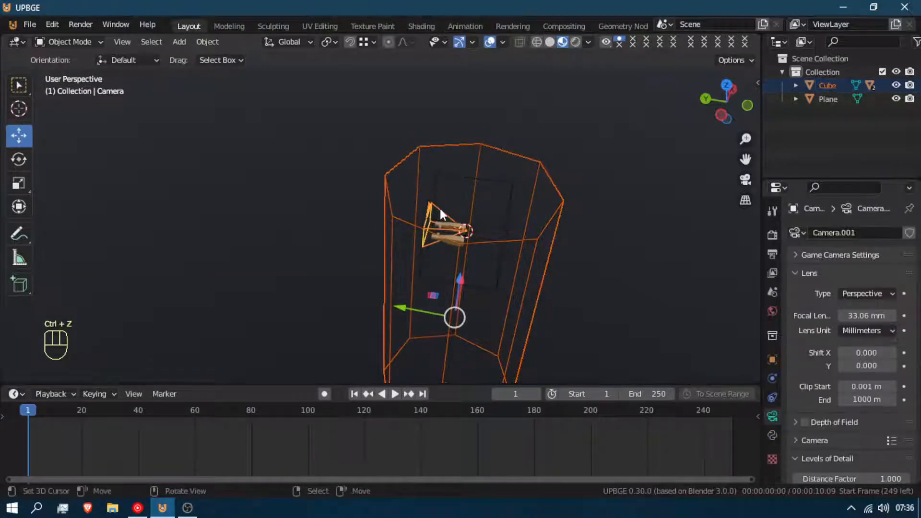
key(ctrl+shift+c)
click(439, 209)
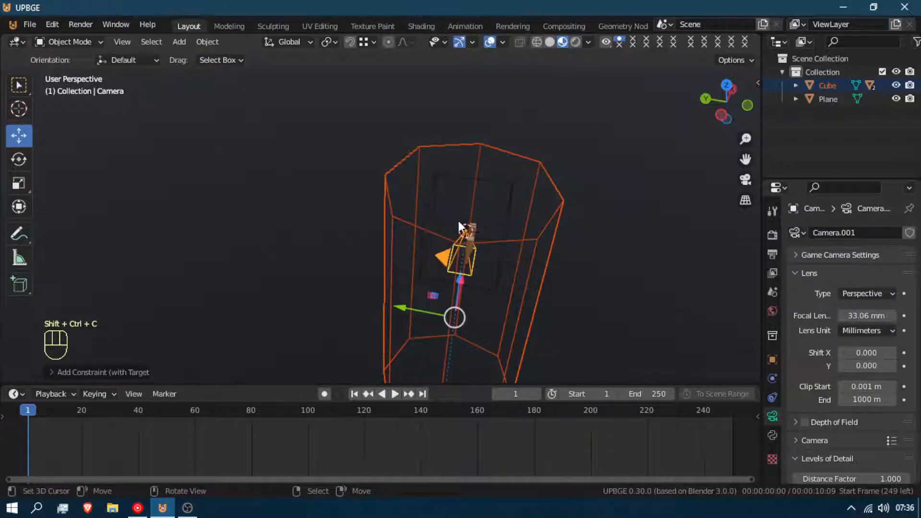
mouse_move(474, 235)
middle_down()
mouse_move(487, 203)
mouse_move(487, 242)
middle_up()
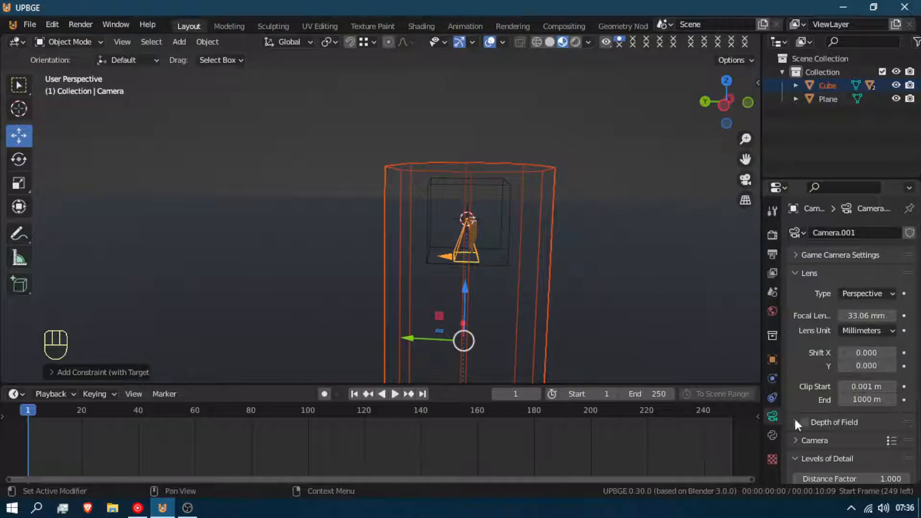
- Set the camera's Copy Rotation constraint to Local Space for target and owner, with the After Original mix mode
click(774, 396)
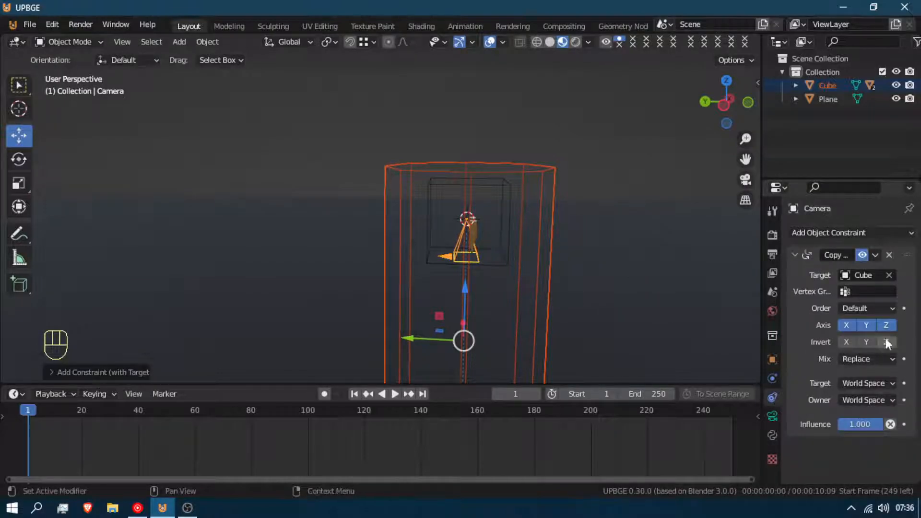
click(869, 382)
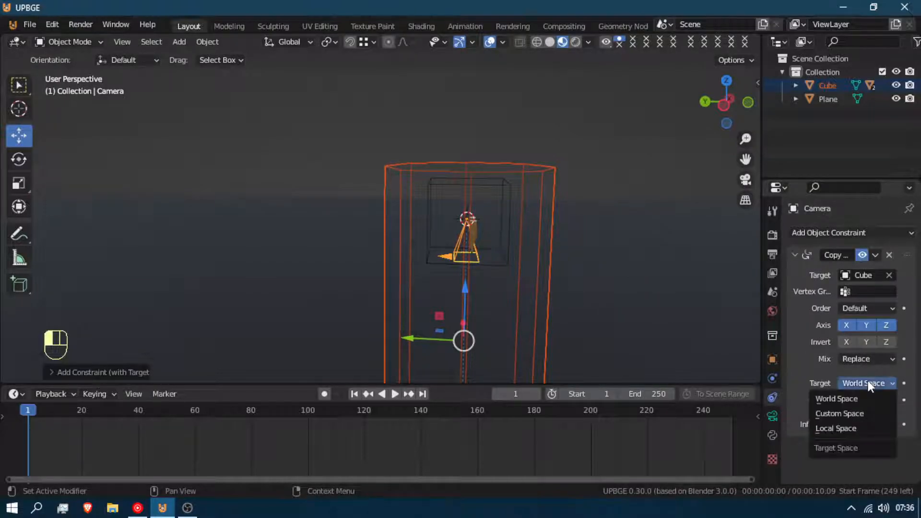
click(841, 426)
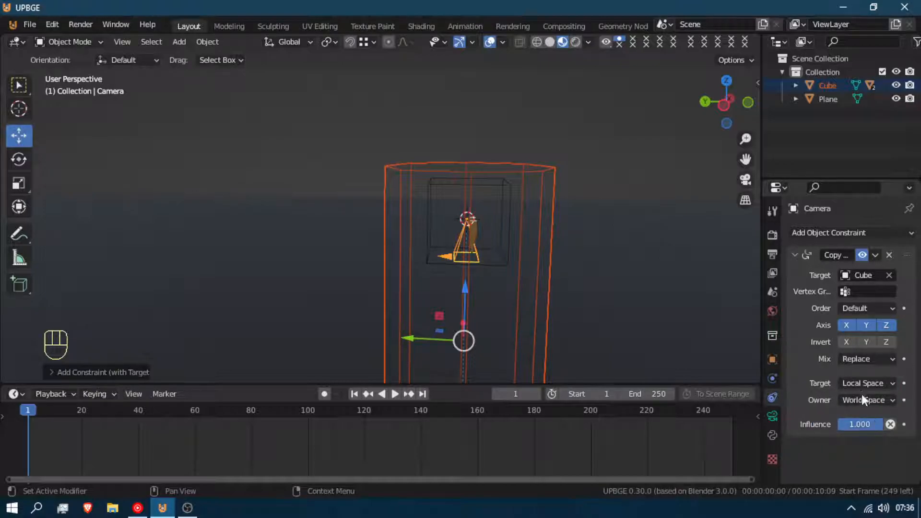
click(864, 400)
click(845, 444)
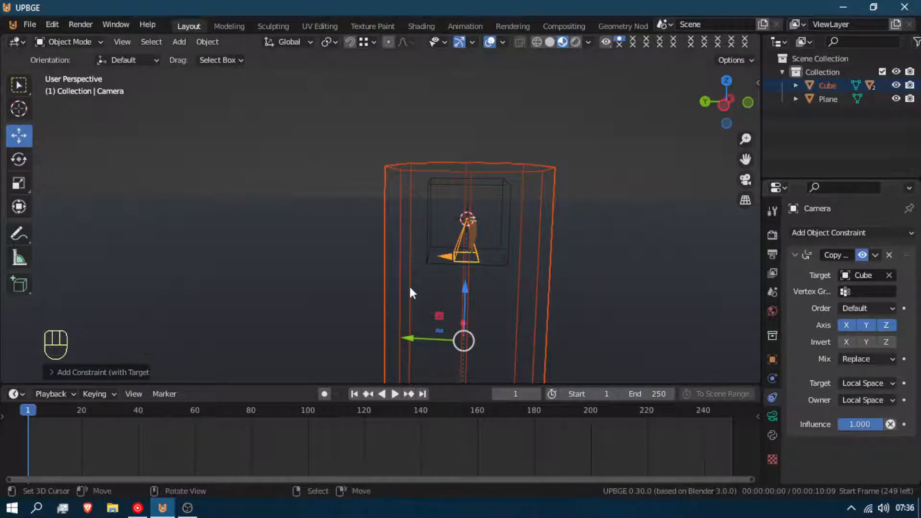
click(883, 359)
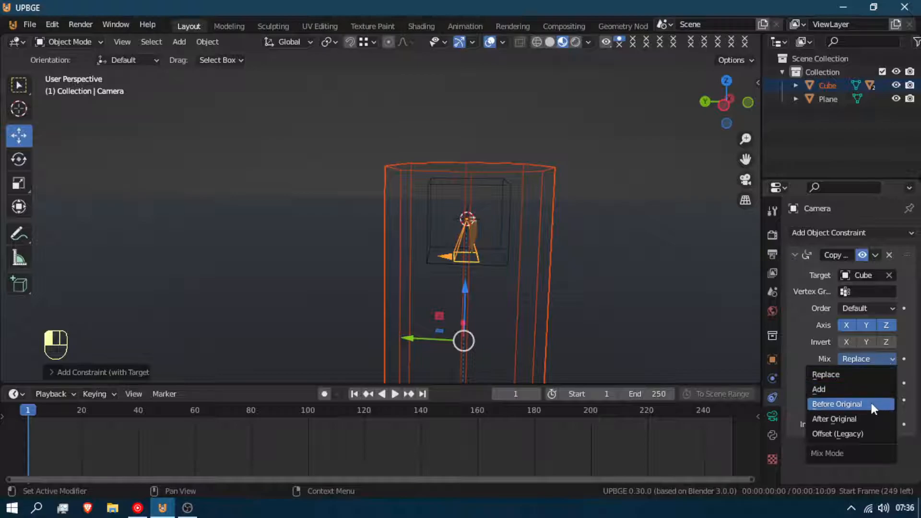
click(871, 418)
- Try rotating the column around the Z axis to test whether the camera follows
middle_drag(448, 189, 557, 221)
key(r)
key(z)
right_click(551, 208)
click(552, 211)
key(r)
key(z)
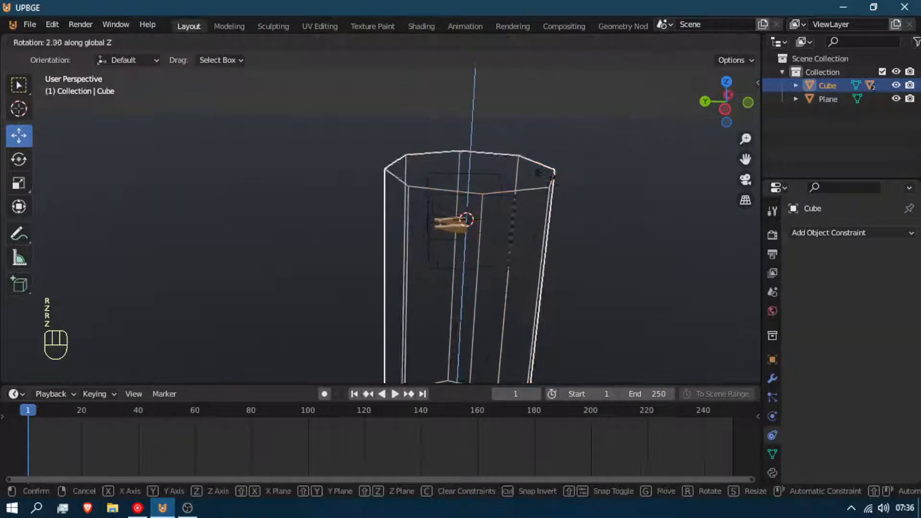
right_click(690, 88)
- Change the camera constraint's owner to World Space and try rotating the column around the Z axis
right_click(445, 208)
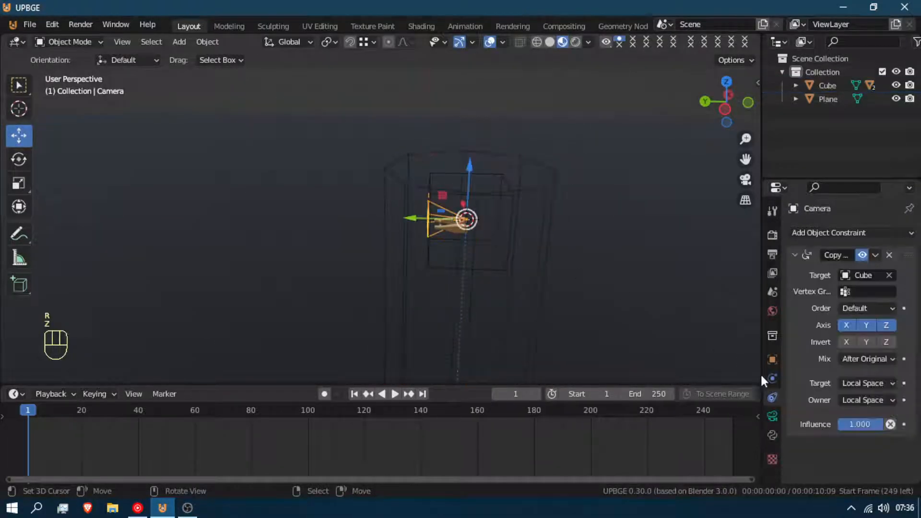
click(856, 398)
click(852, 415)
right_click(539, 202)
key(r)
right_click(543, 209)
right_click(543, 209)
key(r)
key(z)
right_click(511, 175)
- Set the camera constraint's target to World Space and test it by rotating the column around Z
right_click(444, 212)
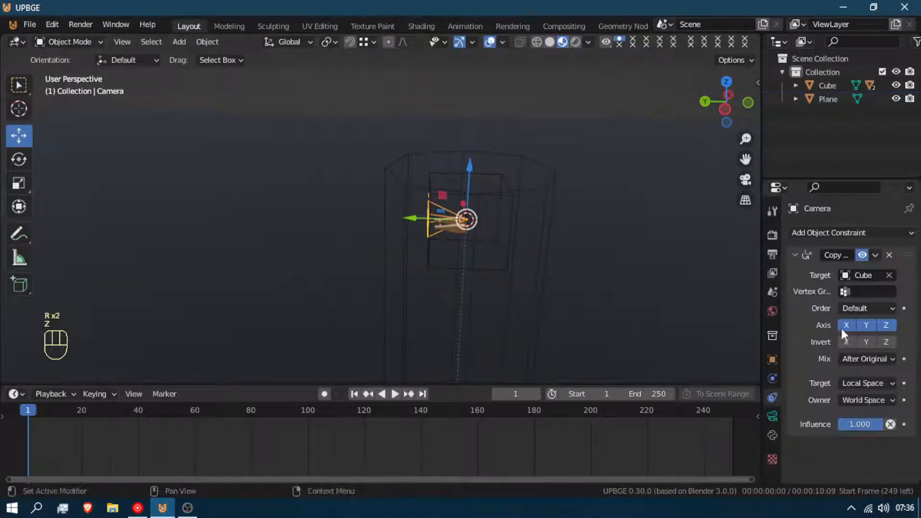
click(874, 384)
click(871, 397)
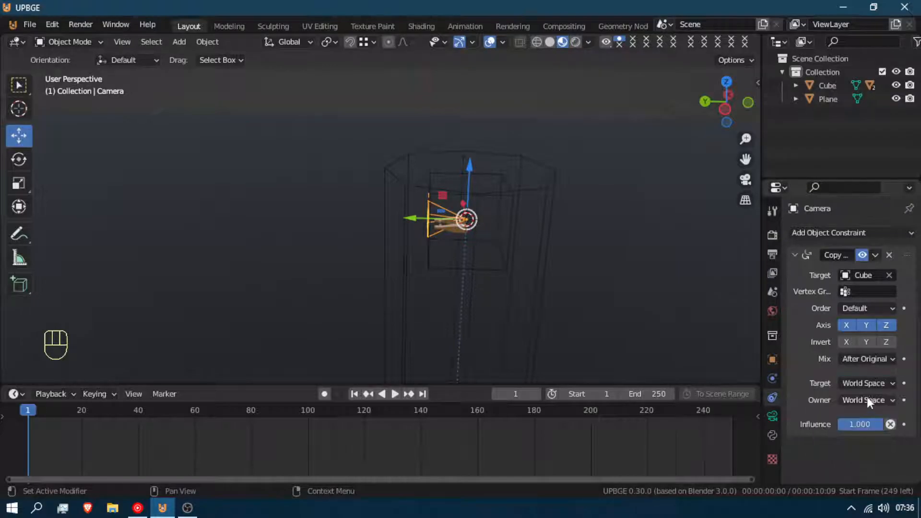
right_click(506, 191)
key(r)
key(z)
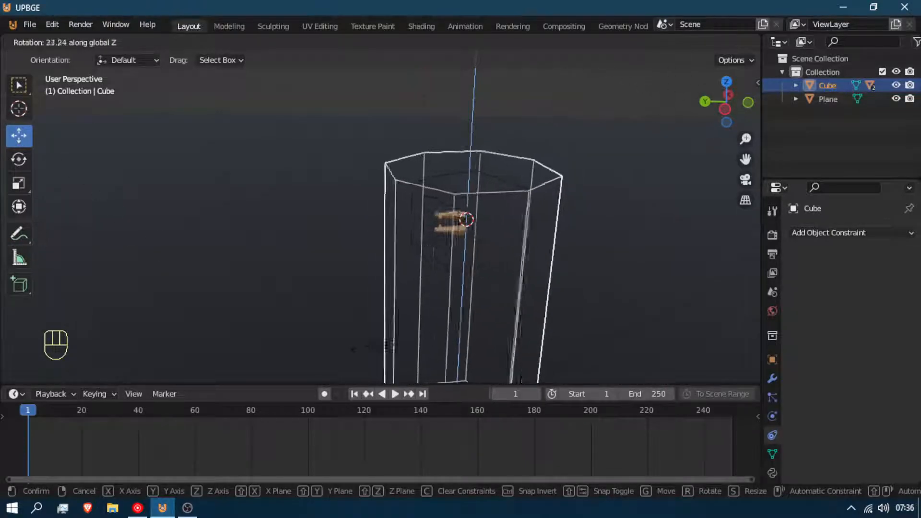
click(601, 247)
- Switch the camera constraint's target to Local Space and try another Z rotation of the column
click(430, 200)
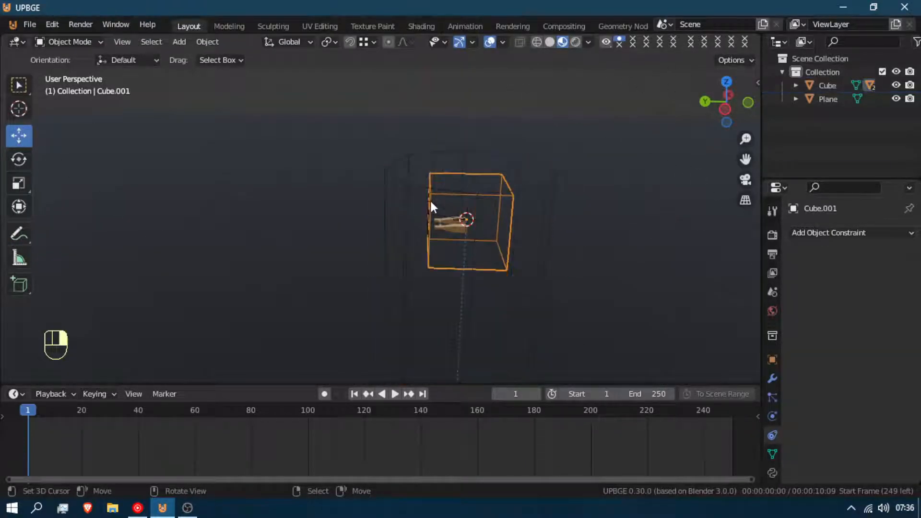
click(465, 220)
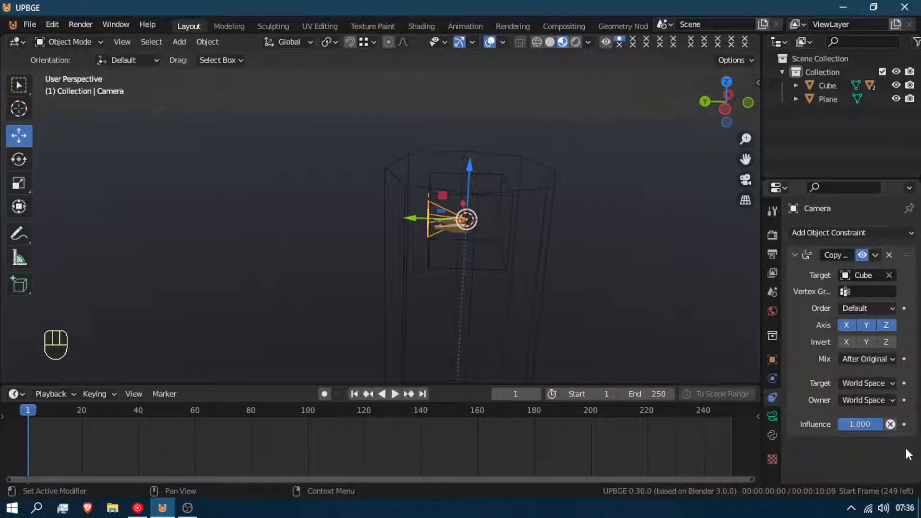
click(878, 383)
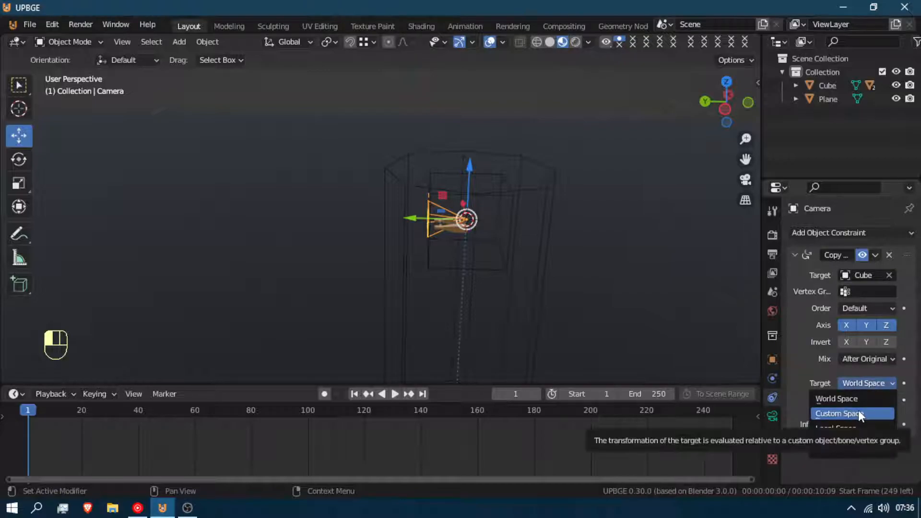
click(857, 428)
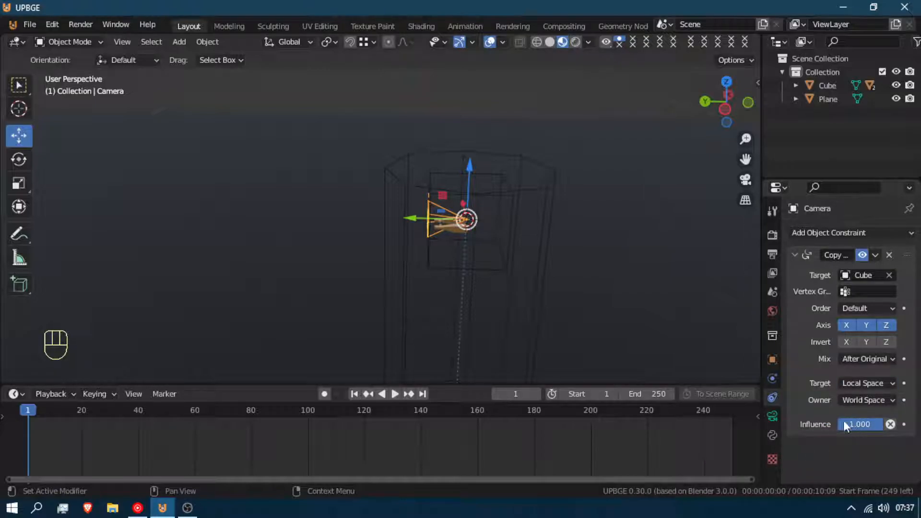
click(539, 239)
key(r)
key(z)
right_click(552, 319)
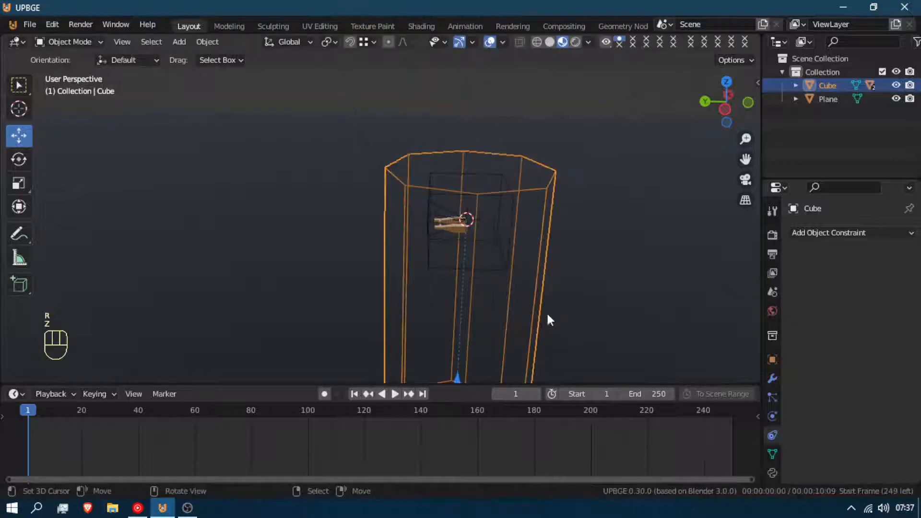
- Set the camera constraint's owner to Local Space and test it with a Z rotation of the column
click(427, 231)
click(427, 231)
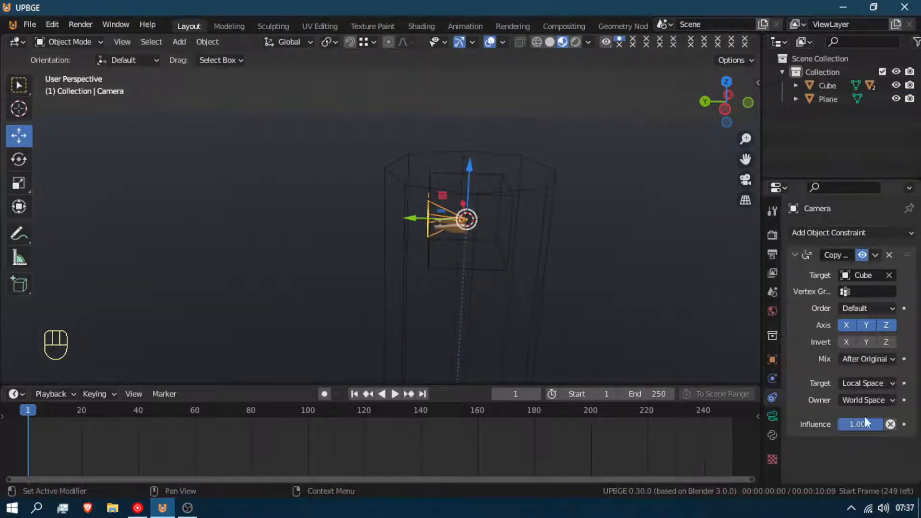
drag(851, 401, 852, 441)
click(540, 255)
key(r)
key(z)
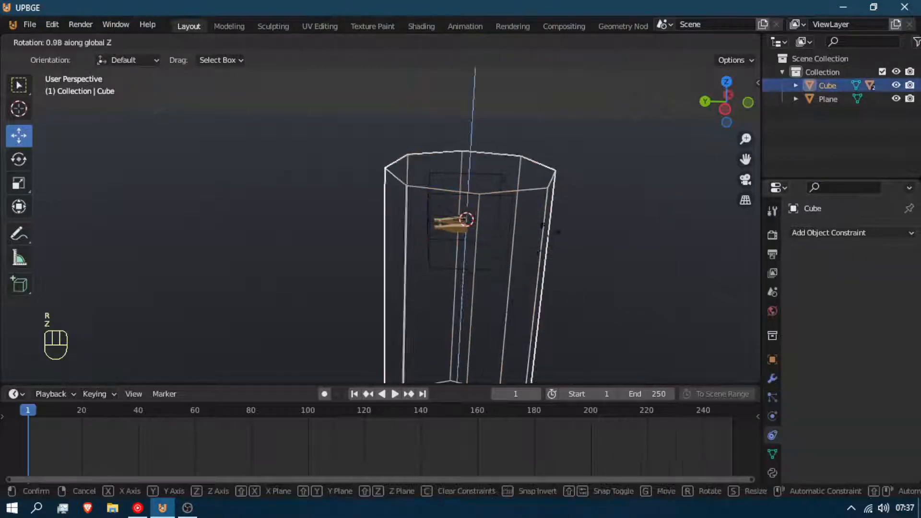
right_click(512, 359)
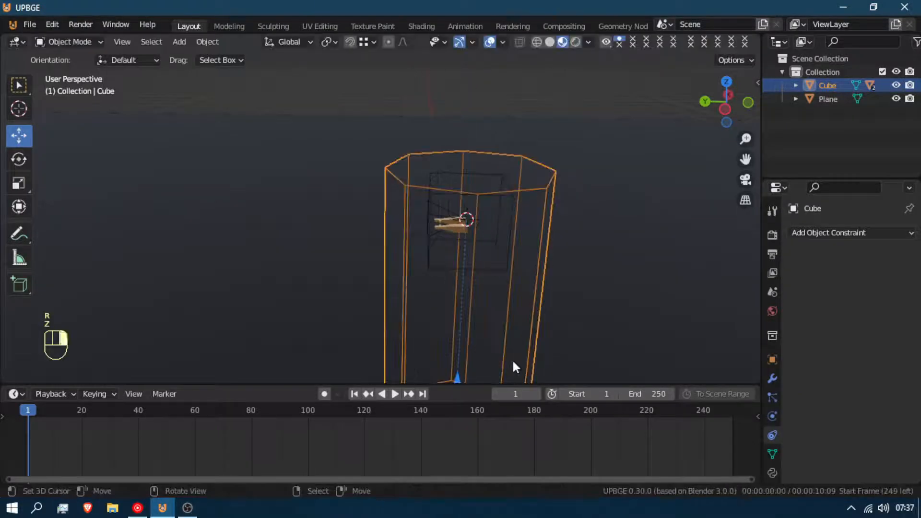
- Set the camera constraint's mix mode to Before Original, and both its target and owner to World Space
click(439, 209)
click(858, 360)
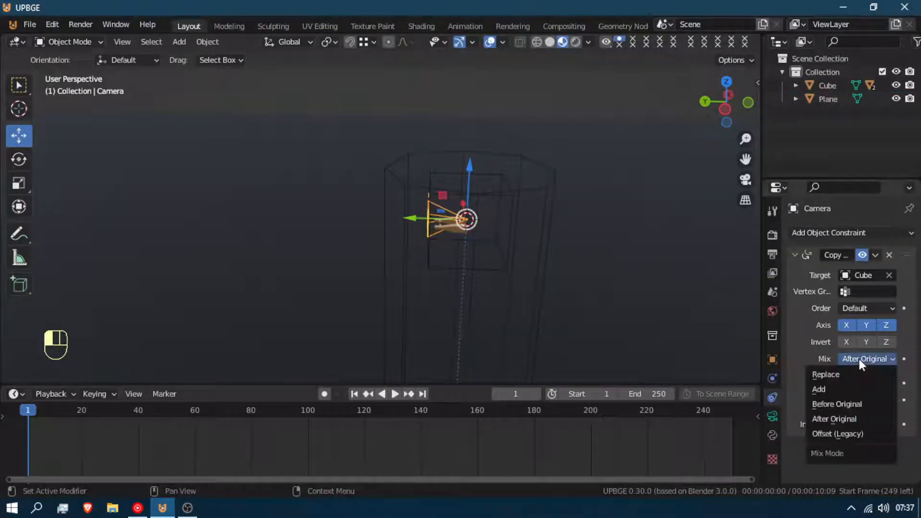
click(844, 405)
click(868, 400)
click(857, 415)
click(864, 382)
click(866, 398)
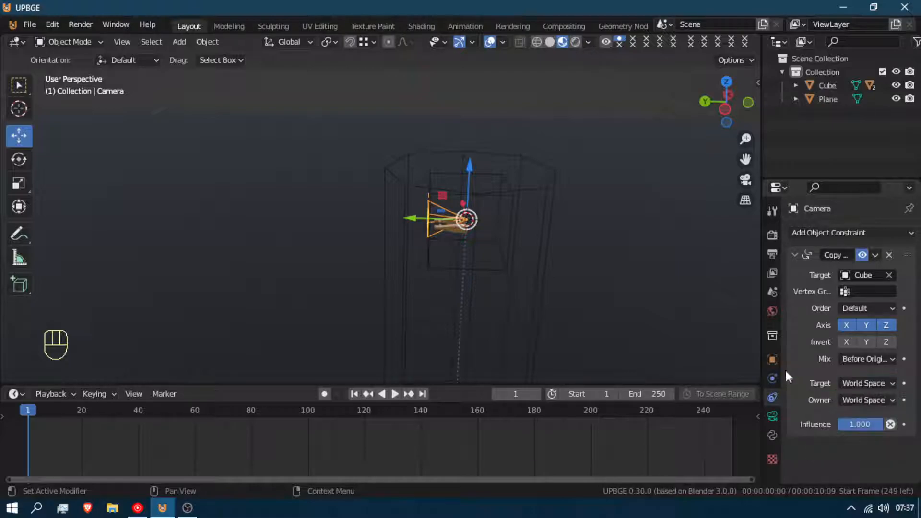
- Try rotating the column around Z and the camera on its own to test the constraint
click(547, 268)
key(r)
key(z)
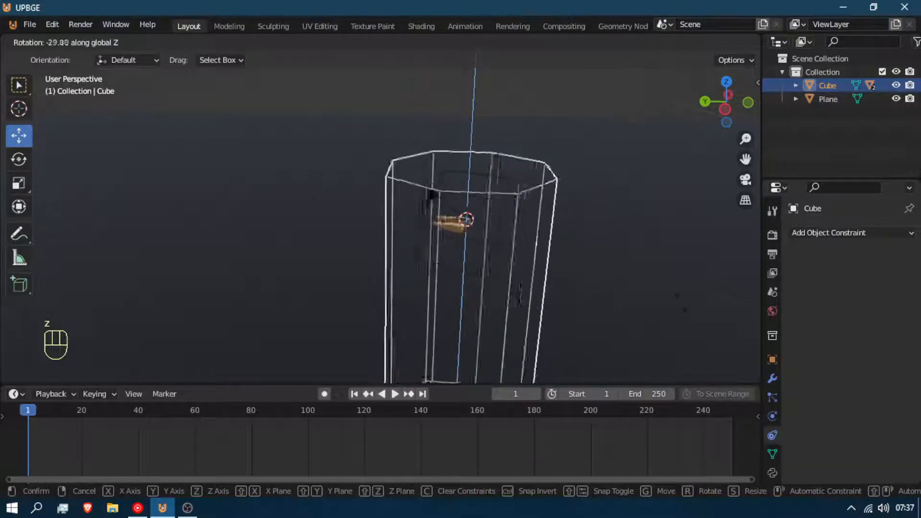
click(574, 208)
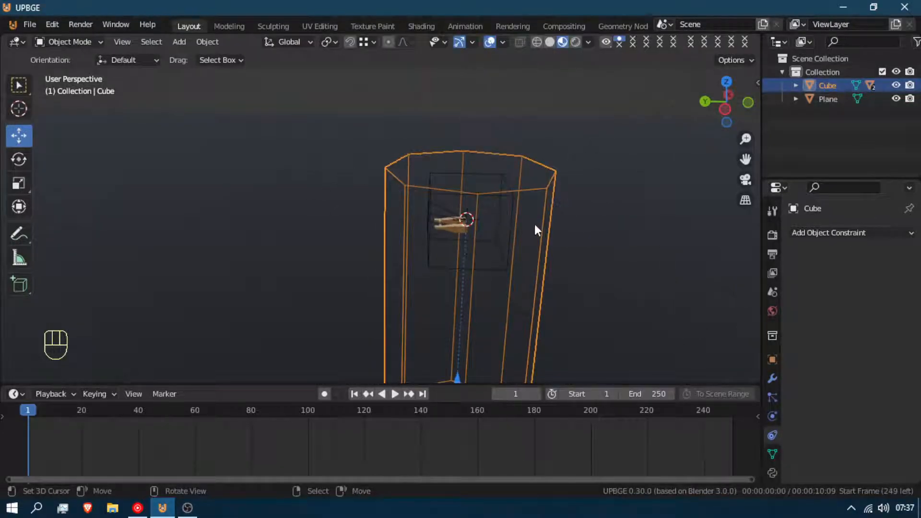
click(458, 207)
key(r)
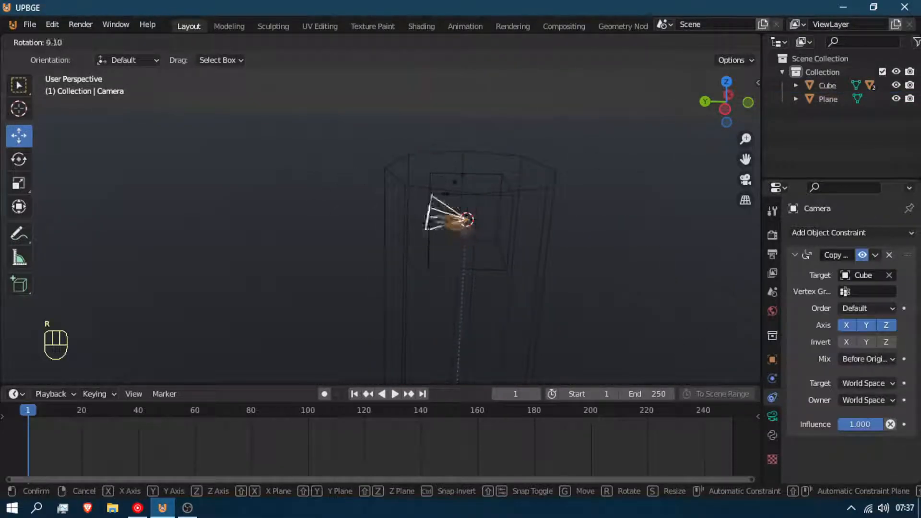
click(610, 251)
- Try rotating the column around Z and scaling it along Z to see how the camera and arms react
click(549, 232)
key(r)
key(z)
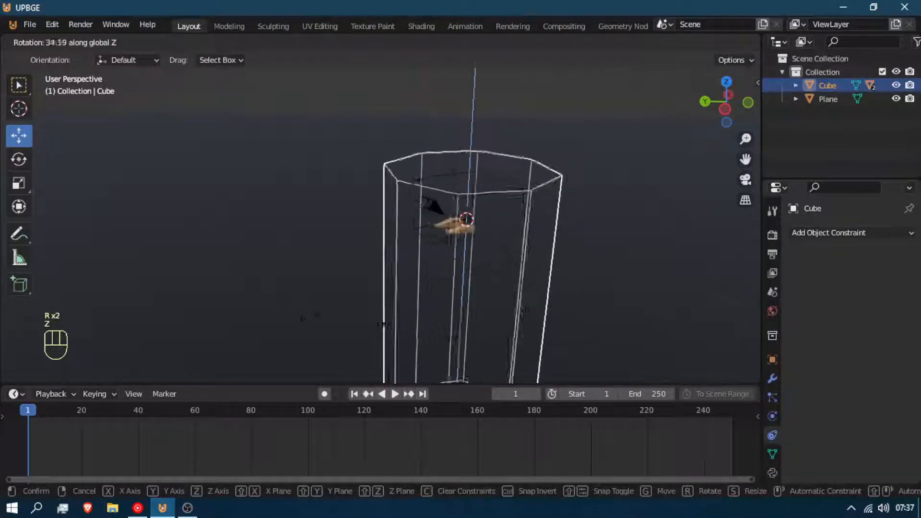
click(515, 298)
key(s)
key(z)
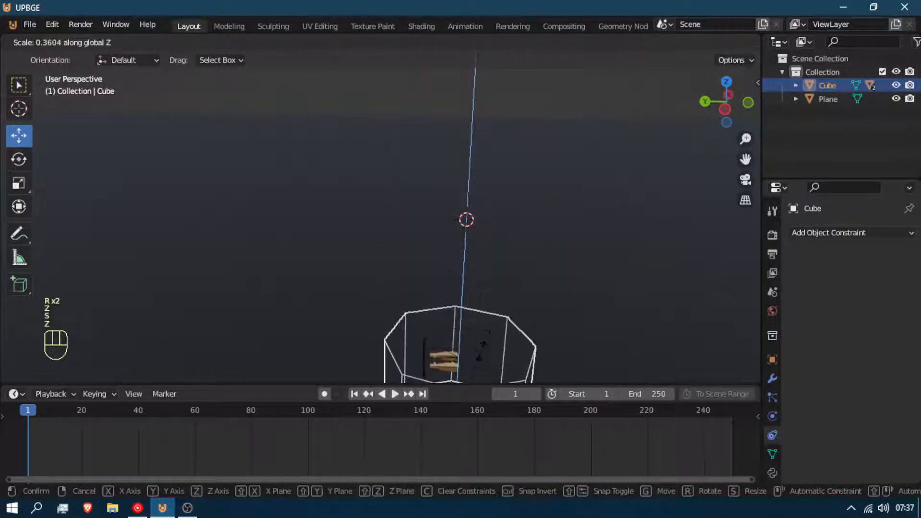
right_click(428, 240)
- Select the column and snap the 3D cursor to its origin
mouse_move(429, 239)
middle_down()
mouse_move(542, 221)
mouse_move(382, 229)
mouse_move(567, 313)
mouse_move(552, 257)
mouse_move(421, 243)
mouse_move(437, 244)
middle_up()
scroll(382, 229, down, 3)
scroll(422, 243, up, 3)
scroll(446, 256, up, 3)
scroll(472, 254, down, 4)
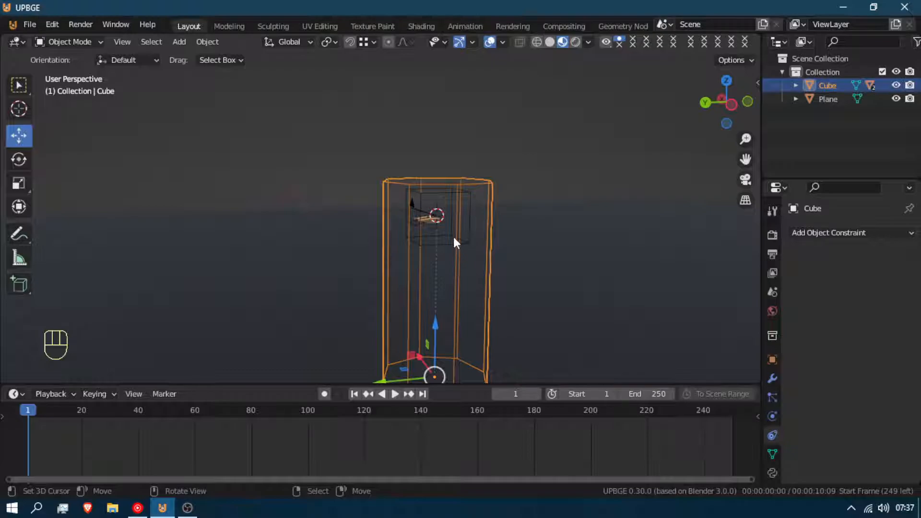
middle_drag(445, 307, 416, 281)
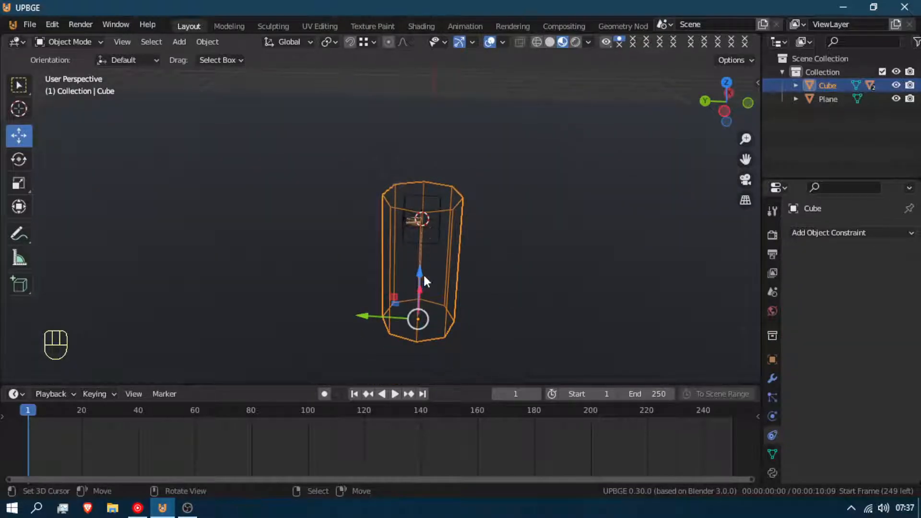
middle_drag(432, 273, 437, 207)
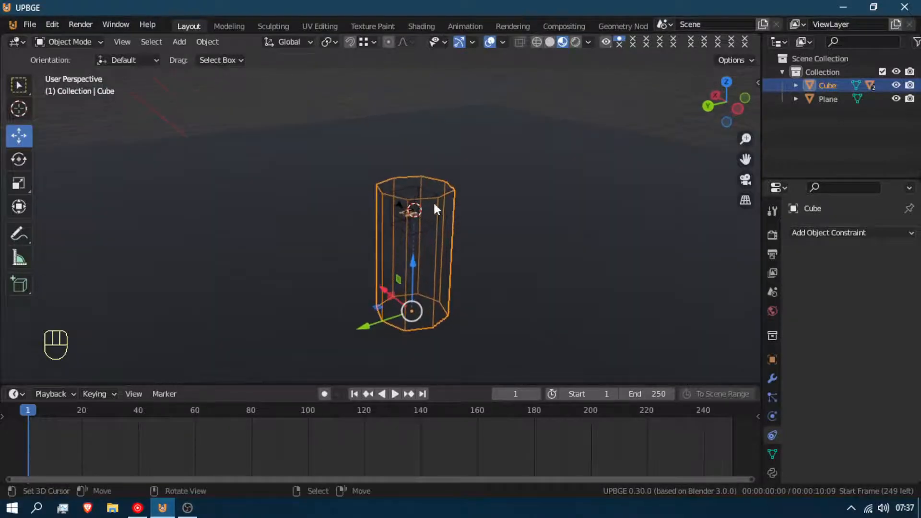
right_click(427, 231)
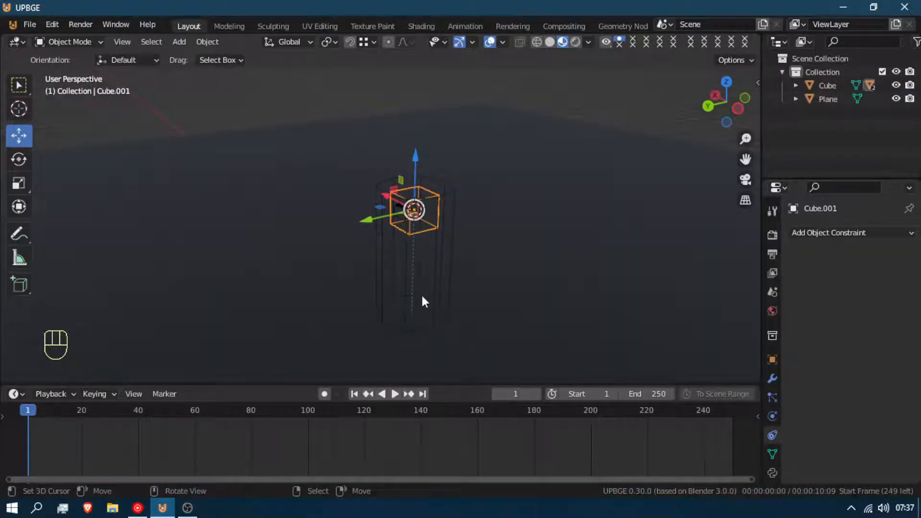
right_click(422, 329)
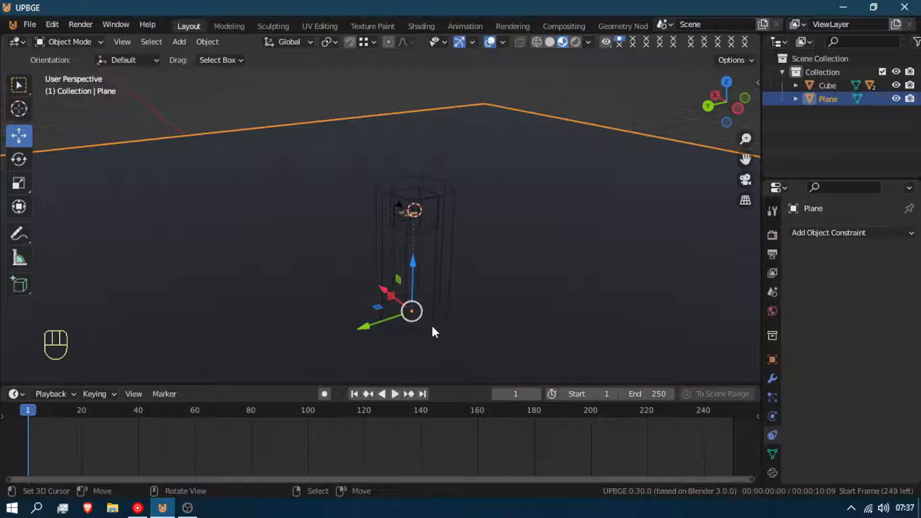
right_click(431, 324)
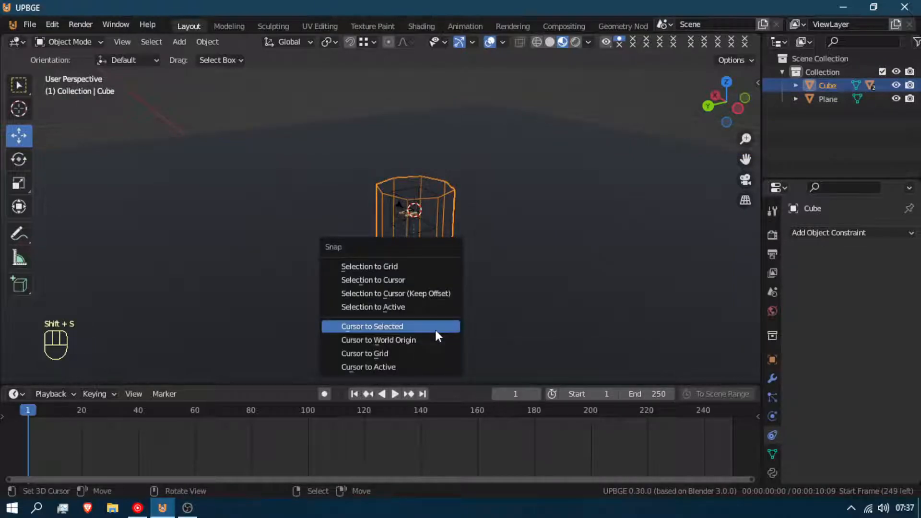
click(436, 331)
- Add a Plain Axes empty at the column's origin
middle_drag(444, 301, 404, 302)
key(shift+a)
mouse_move(406, 307)
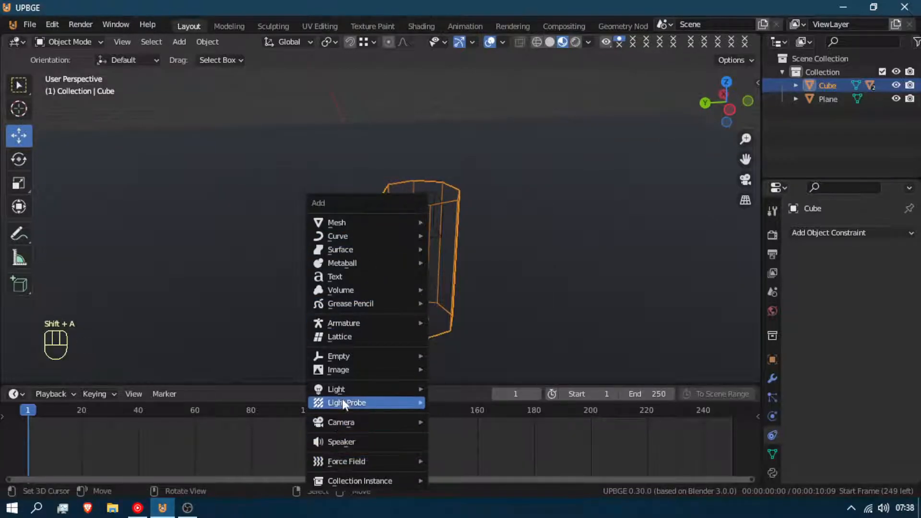
mouse_move(339, 359)
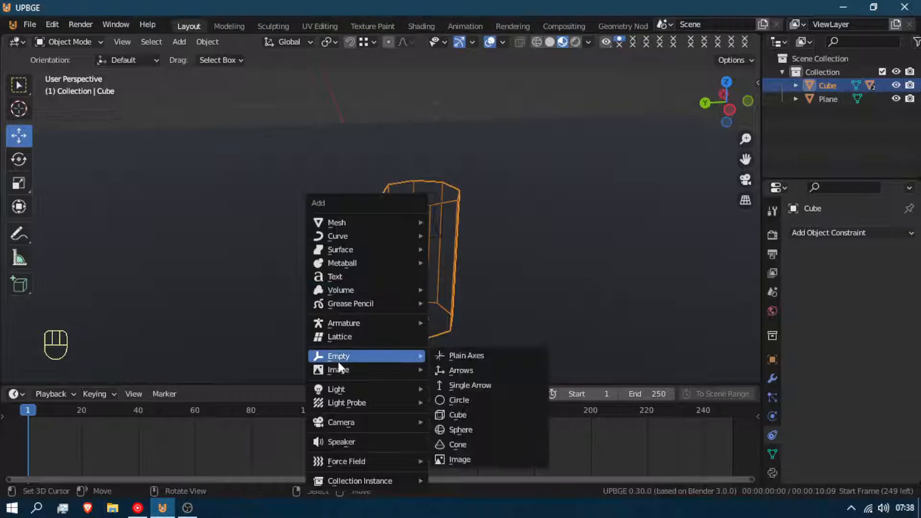
click(463, 357)
- Parent the new empty at the column's origin to the head cube
middle_drag(467, 359, 396, 346)
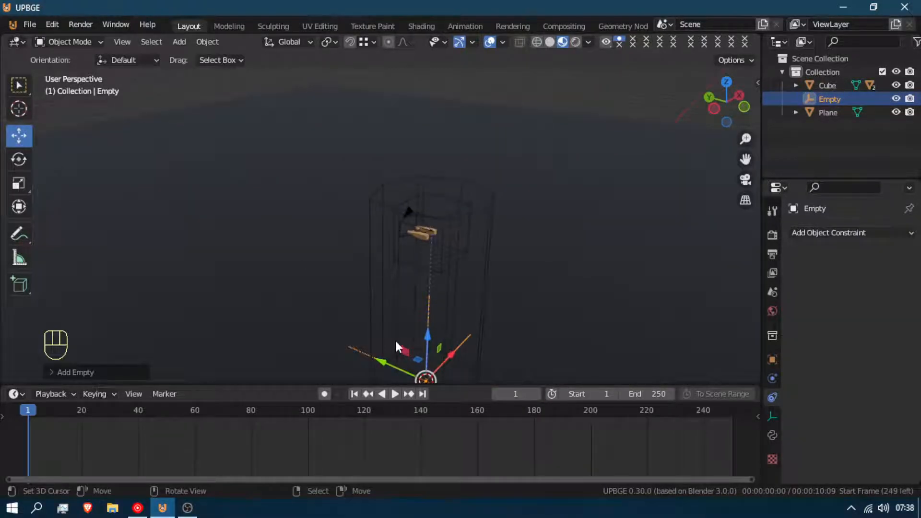
shift+click(460, 264)
key(ctrl+p)
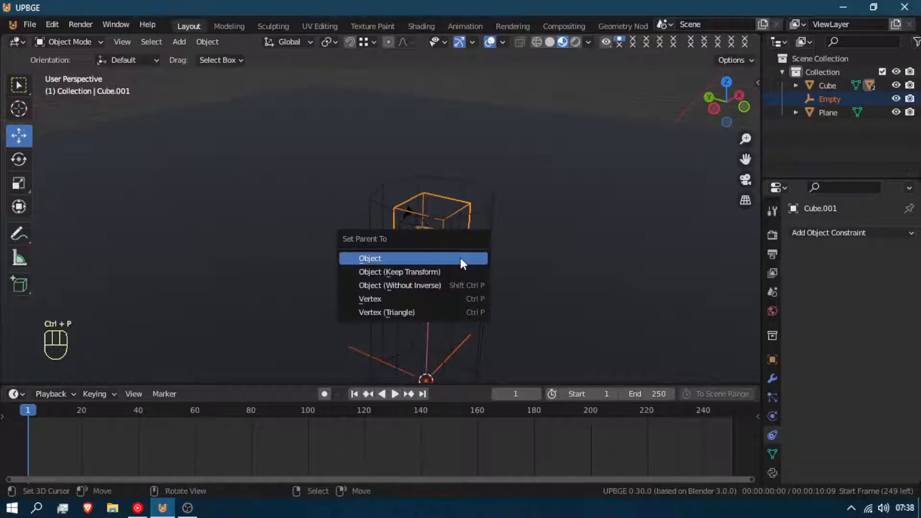
click(422, 296)
middle_drag(423, 297, 461, 301)
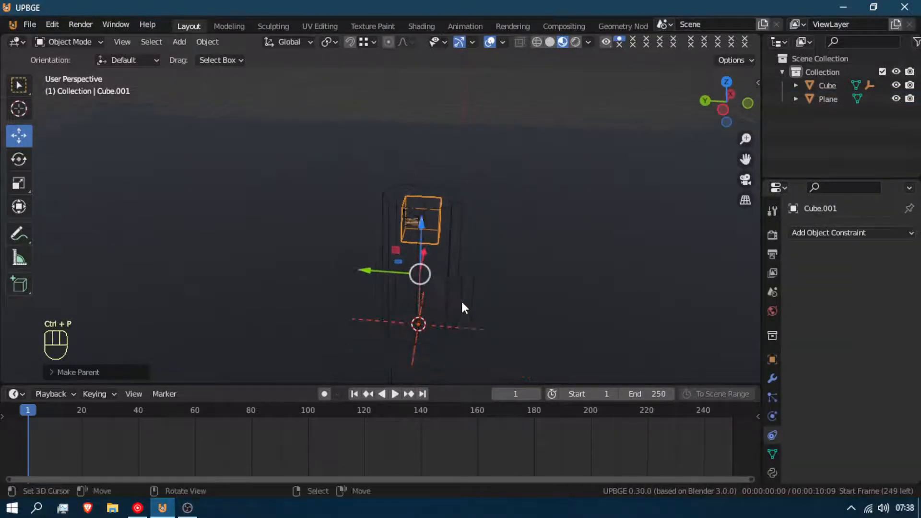
- Try rotating the column around Z to see how the empty, head and arms react
click(459, 265)
key(r)
key(z)
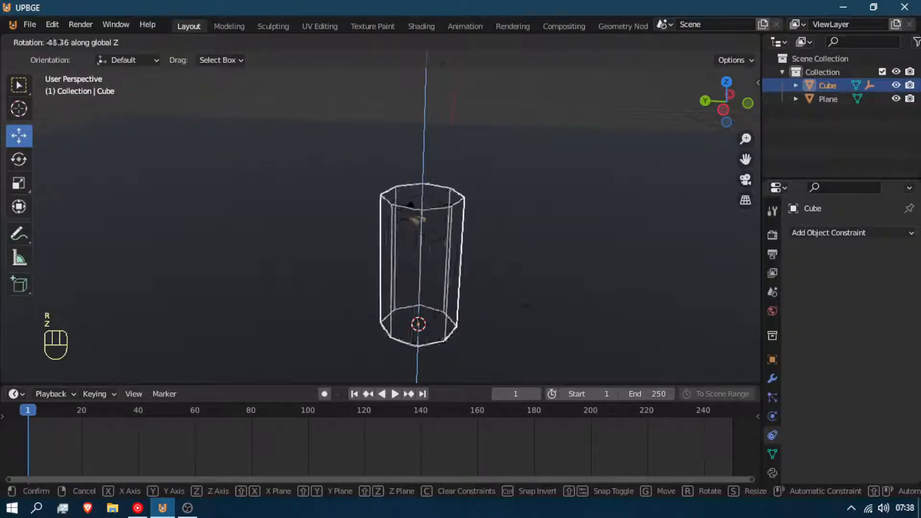
click(413, 240)
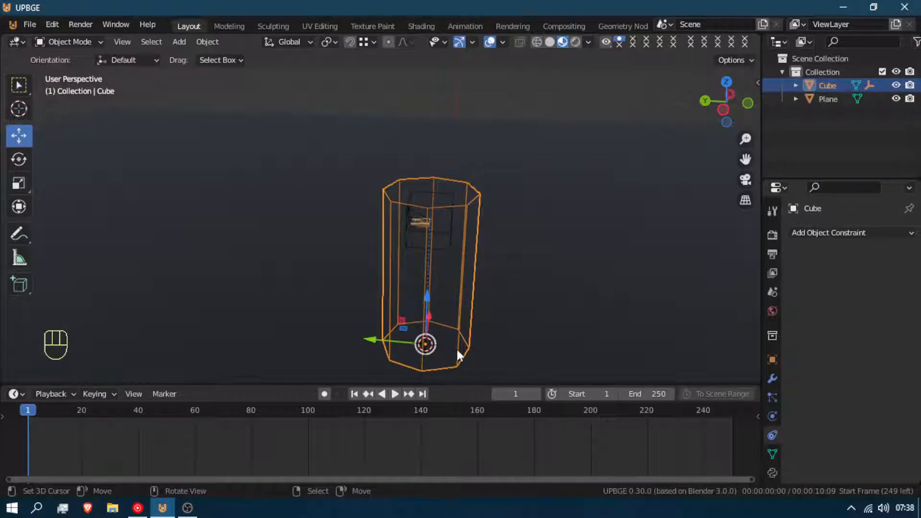
- Select the empty and the head cube and try parenting them again from Edit Mode
click(450, 341)
click(450, 343)
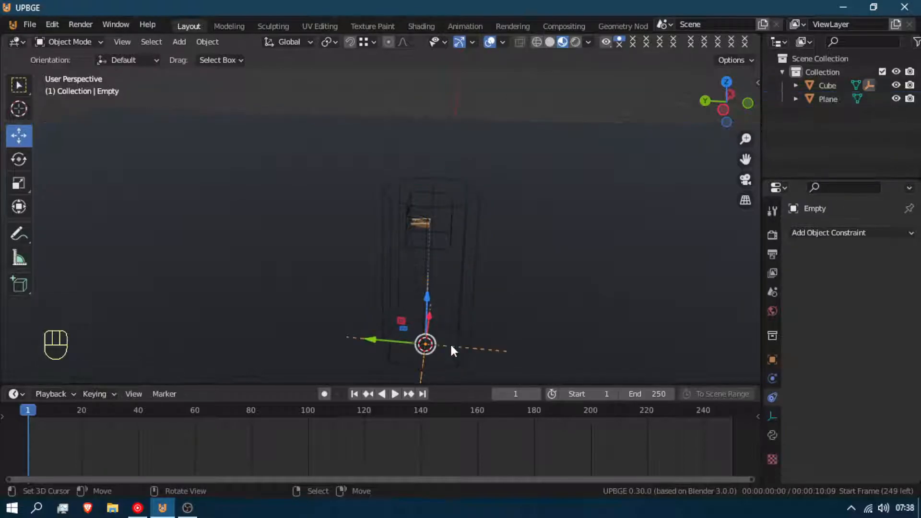
shift+click(447, 248)
key(Tab)
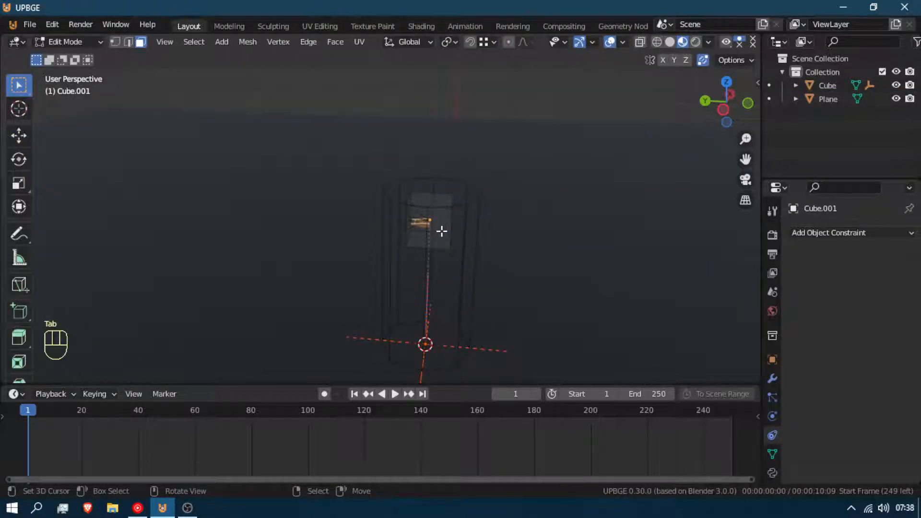
key(g)
right_click(432, 220)
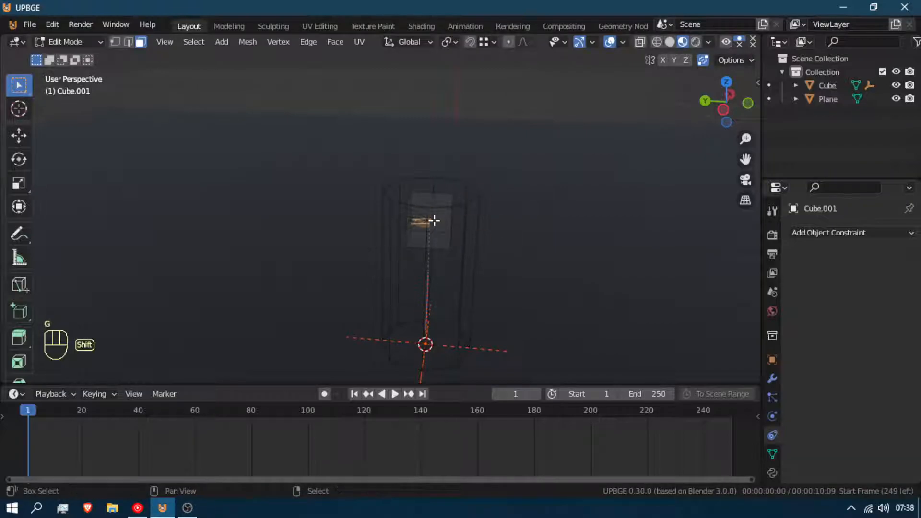
key(ctrl+p)
click(438, 218)
key(Tab)
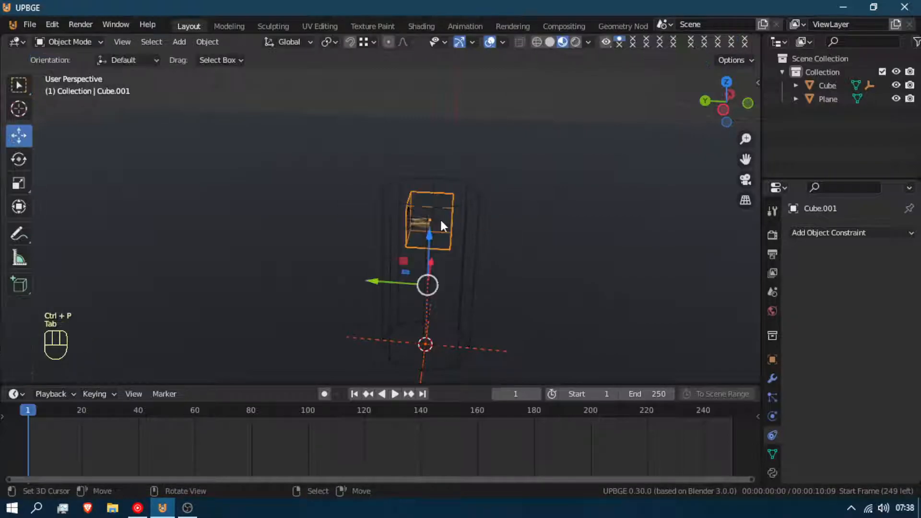
- Try rotating the empty and head cube together, first around Z and again freely
key(r)
key(z)
right_click(481, 253)
right_click(479, 252)
key(r)
right_click(477, 251)
- Try rotating the column around Z and moving it to test the parenting
click(460, 255)
key(r)
key(z)
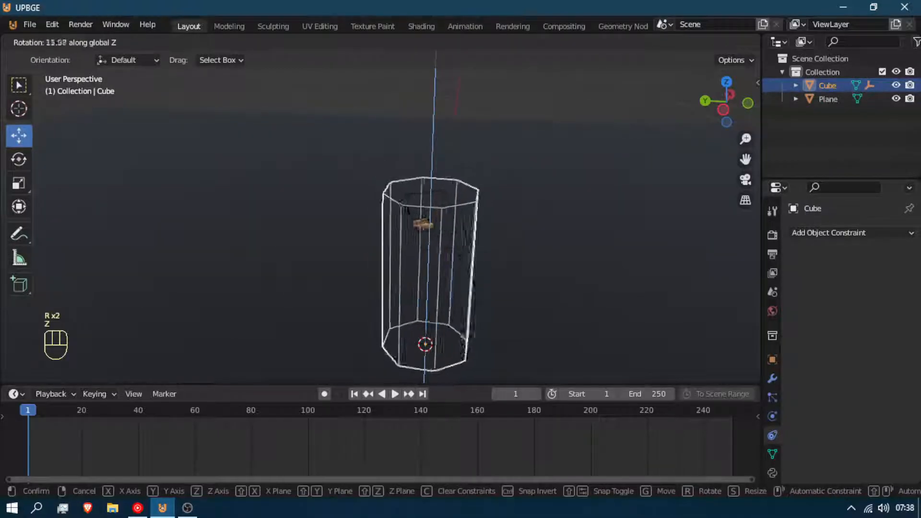
right_click(605, 295)
key(g)
right_click(509, 320)
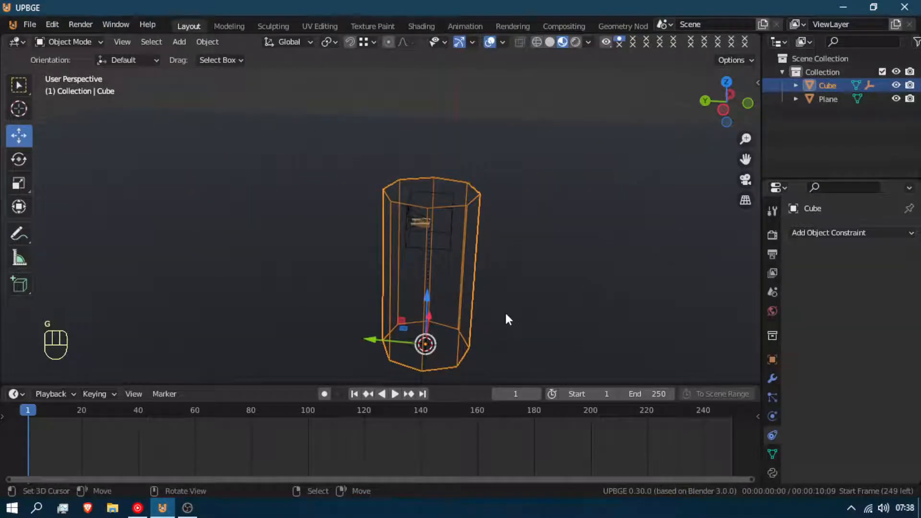
- Try copying object constraints to the selected camera with the empty as the active object
right_click(448, 349)
right_click(448, 342)
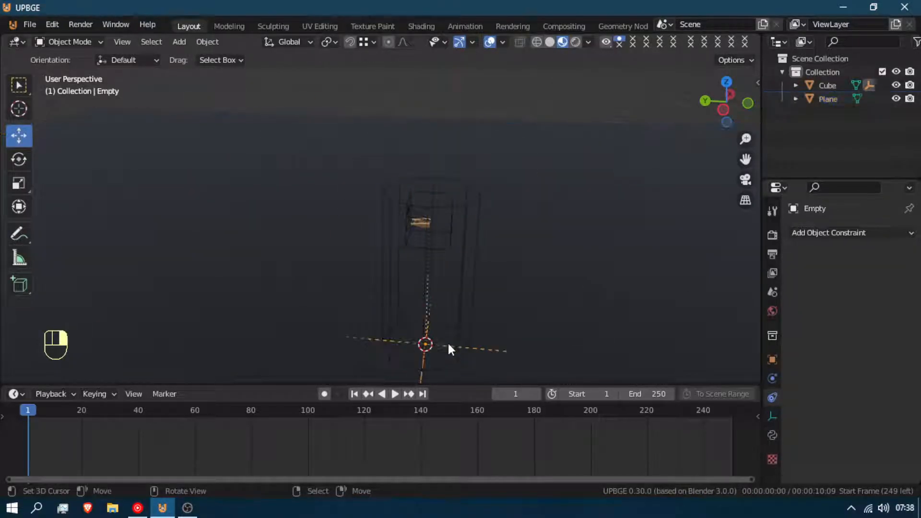
right_click(411, 211)
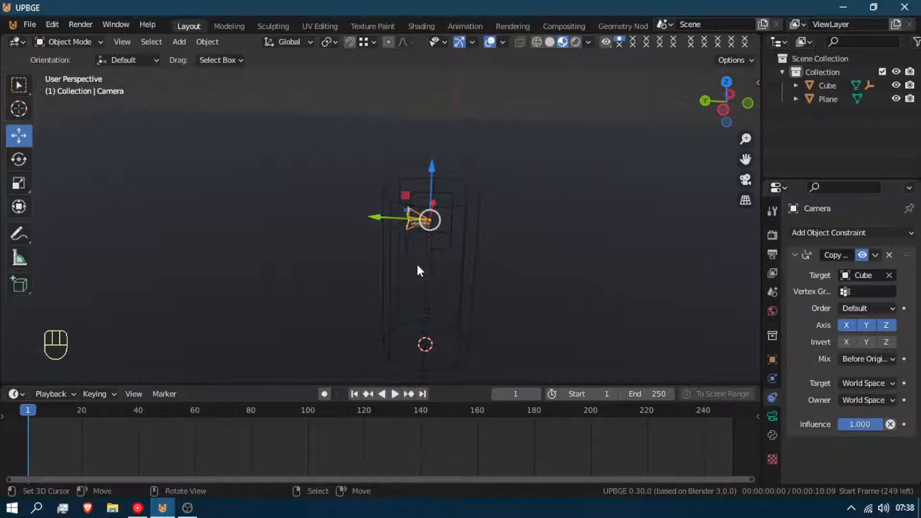
right_click(494, 349)
right_click(494, 350)
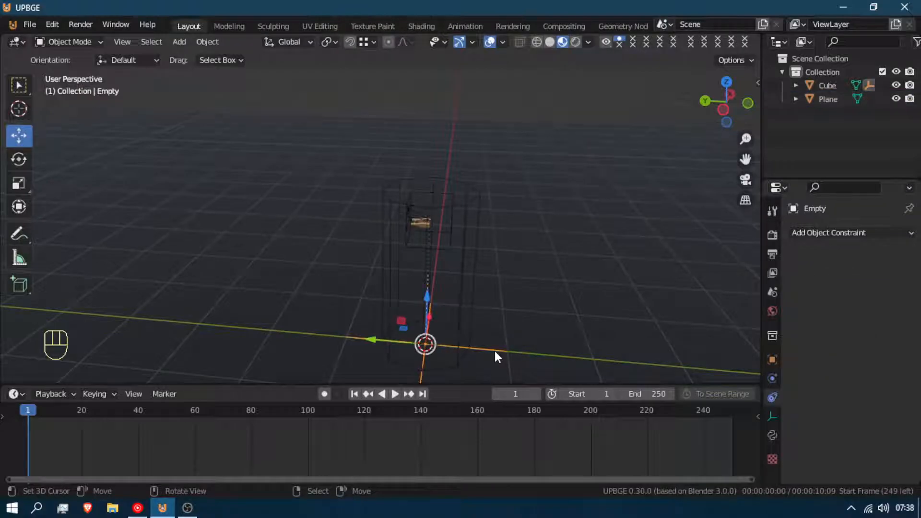
shift+right_click(422, 216)
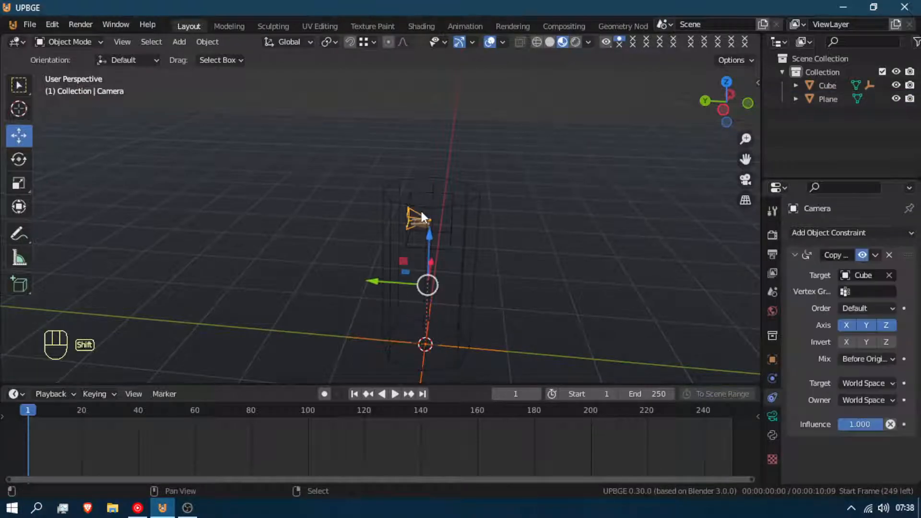
shift+right_click(477, 348)
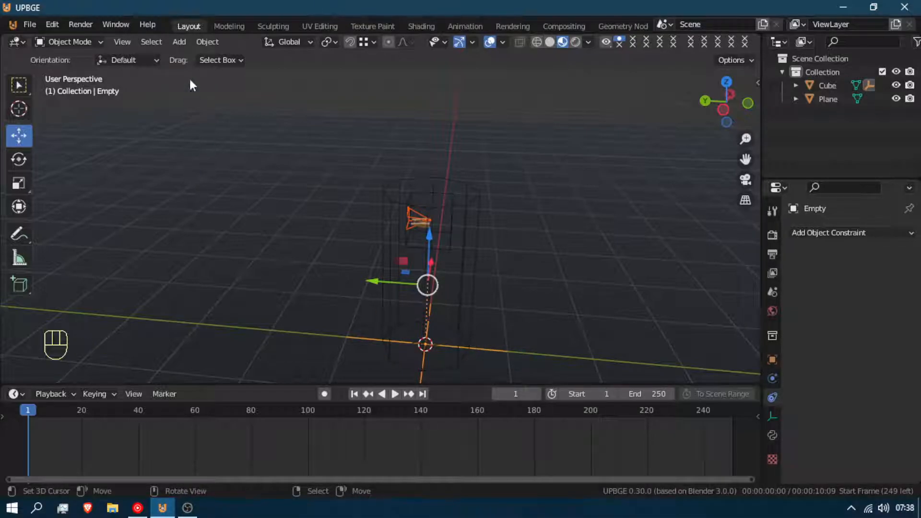
click(207, 41)
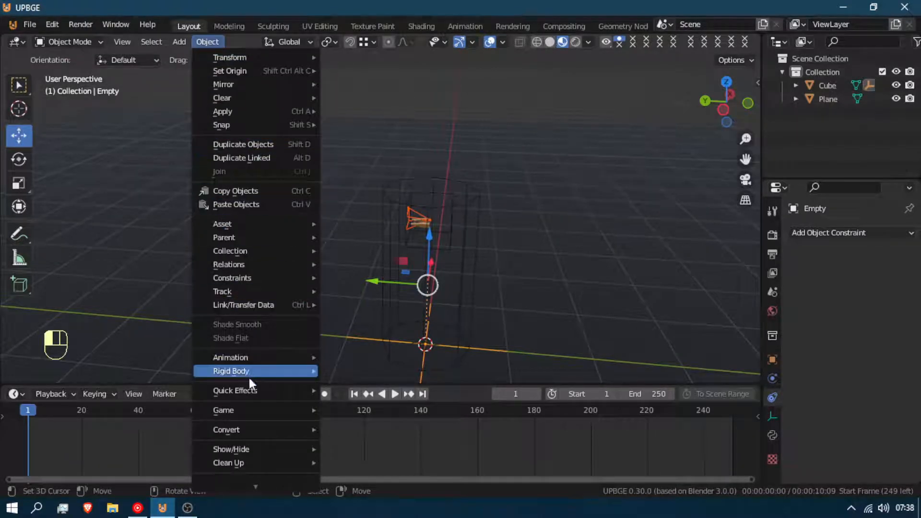
mouse_move(259, 416)
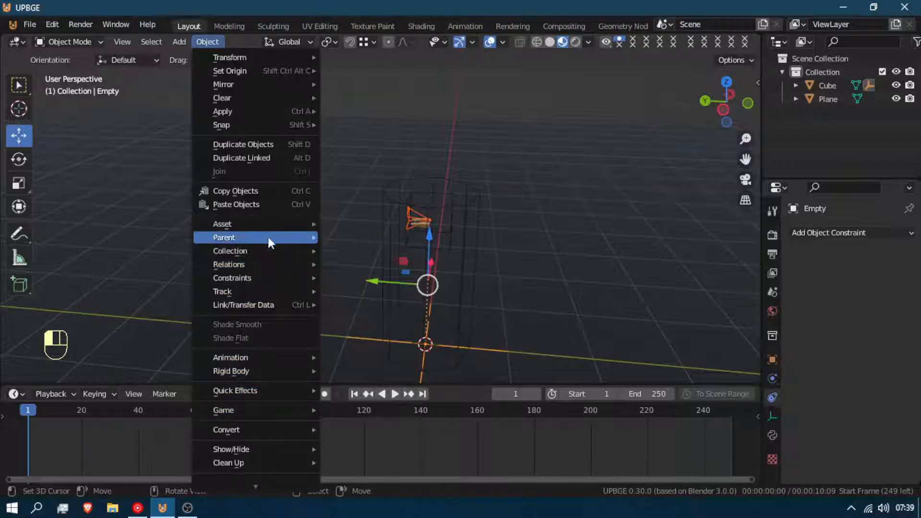
mouse_move(269, 220)
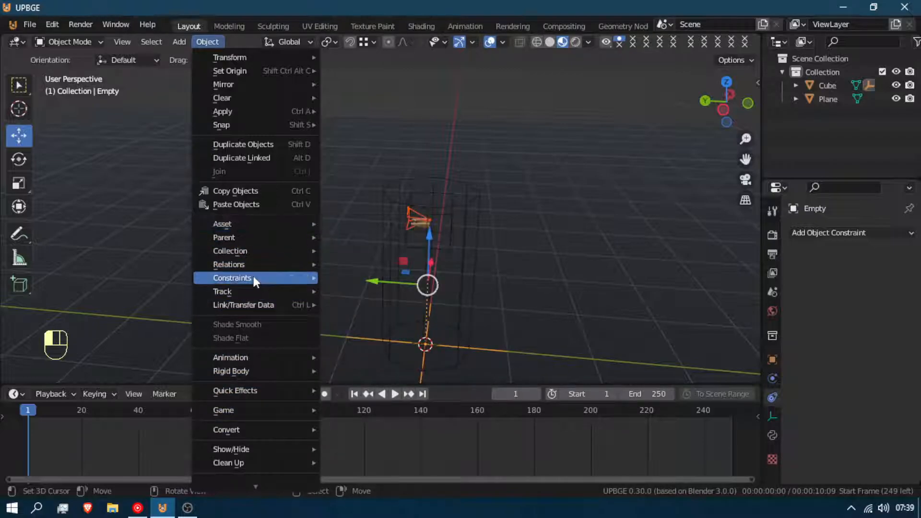
mouse_move(253, 274)
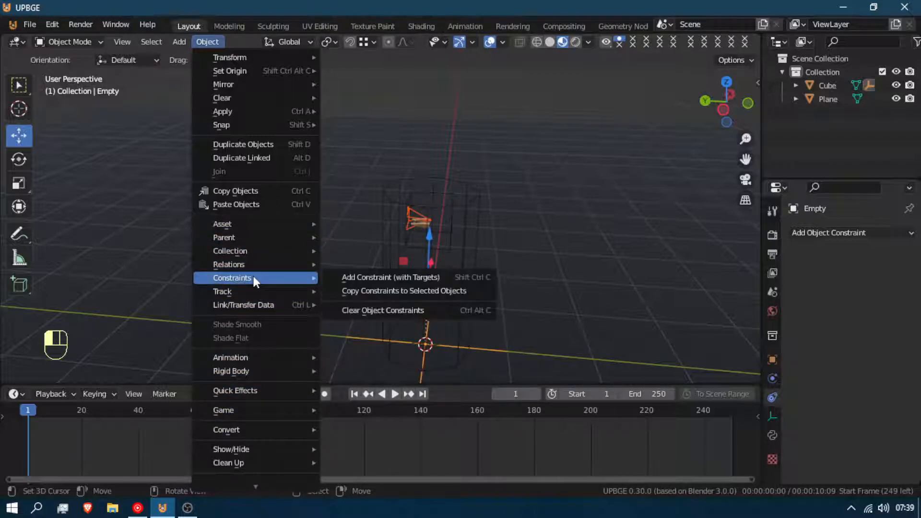
click(471, 289)
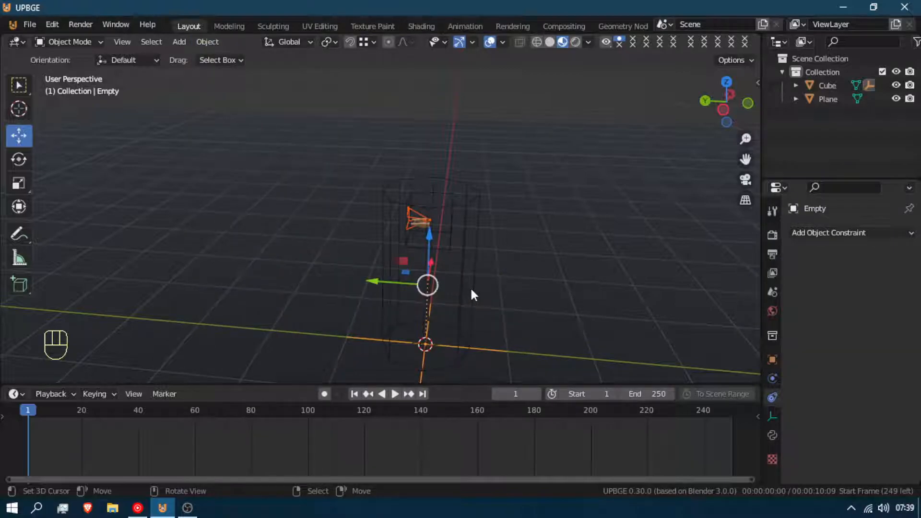
- Undo the stray selection of the ground plane so the camera and empty are selected again
right_click(479, 350)
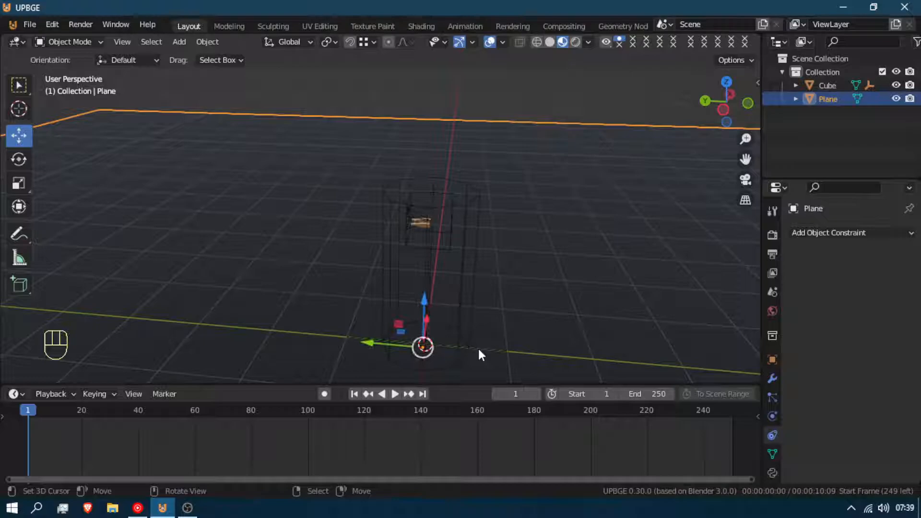
right_click(479, 349)
key(ctrl+z)
key(ctrl+z)
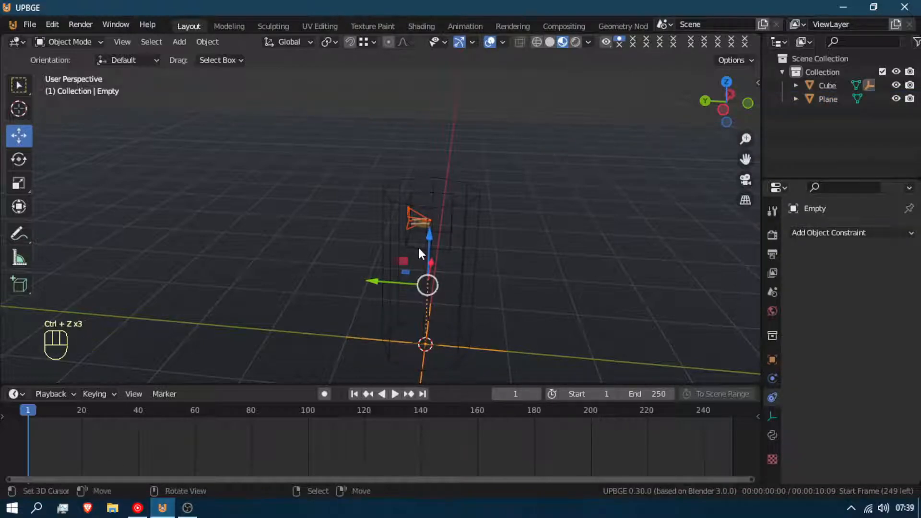
- Copy the camera's Copy Rotation constraint to the empty, using the camera as the active object
right_click(408, 214)
right_click(409, 214)
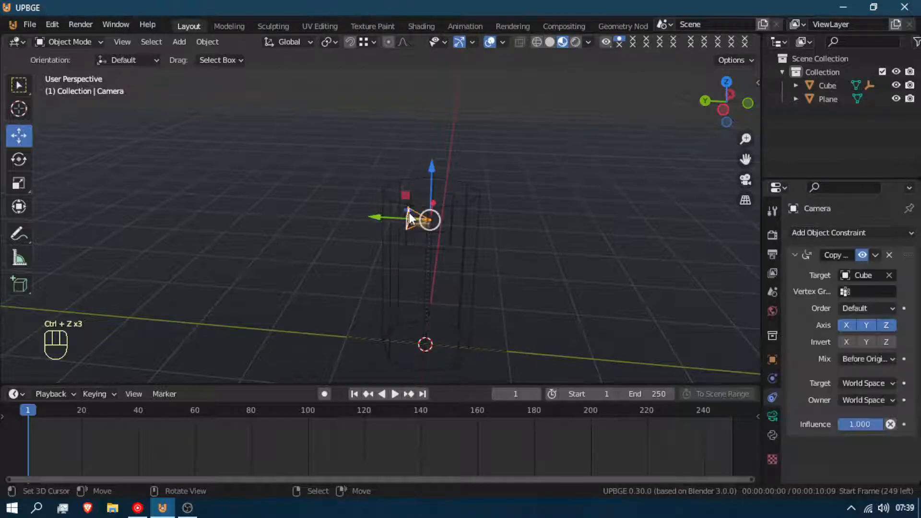
right_click(494, 349)
shift+right_click(418, 214)
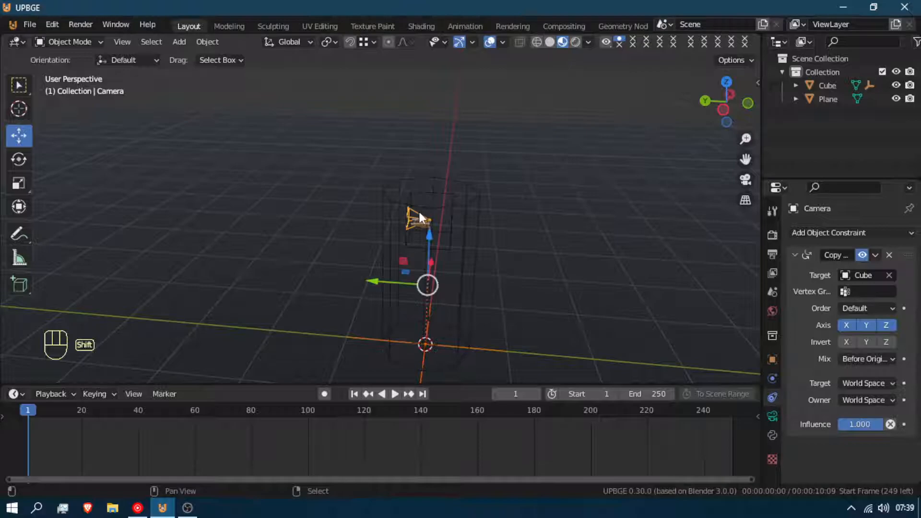
click(208, 42)
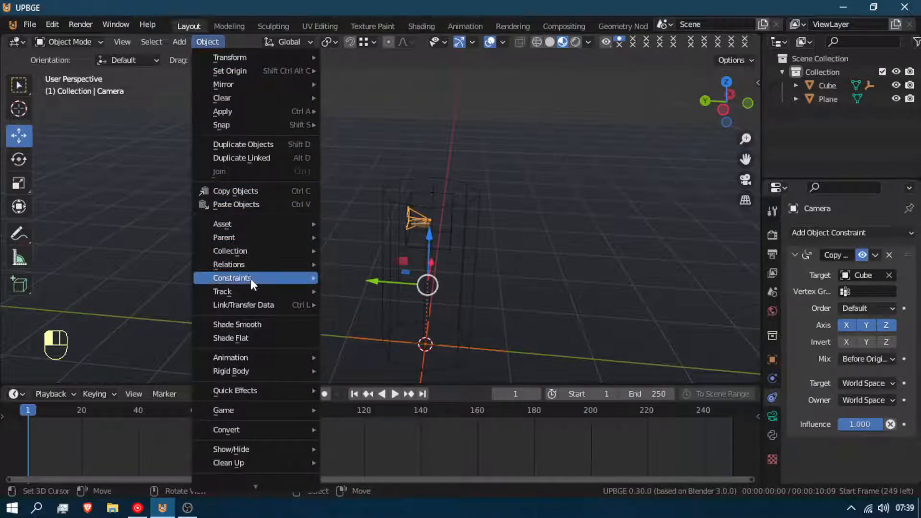
mouse_move(250, 278)
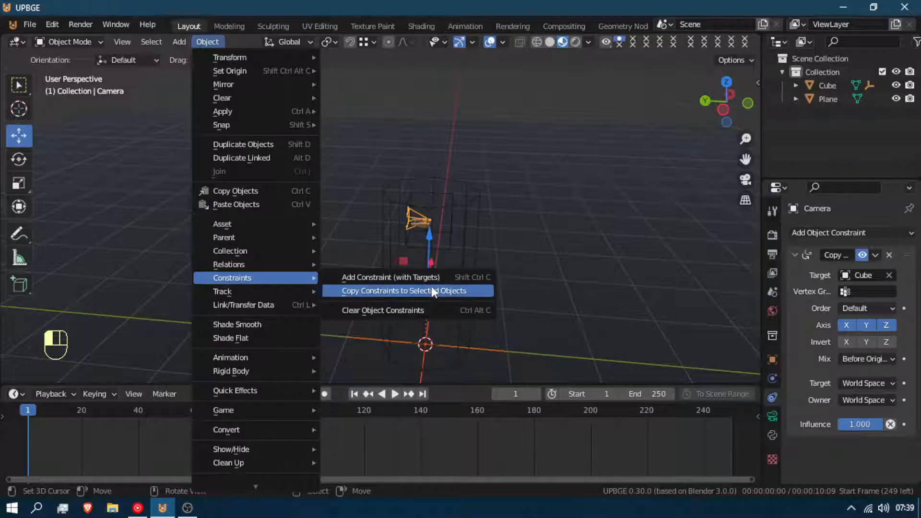
click(413, 290)
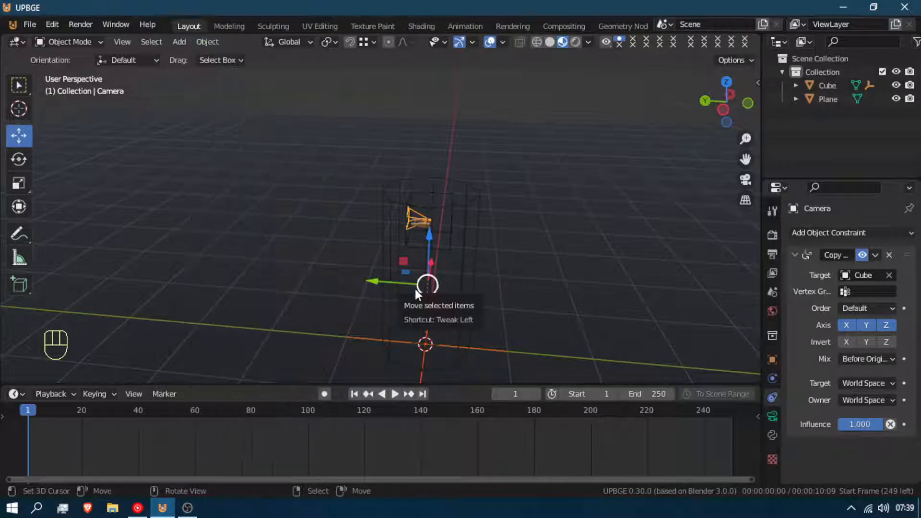
click(445, 344)
click(447, 344)
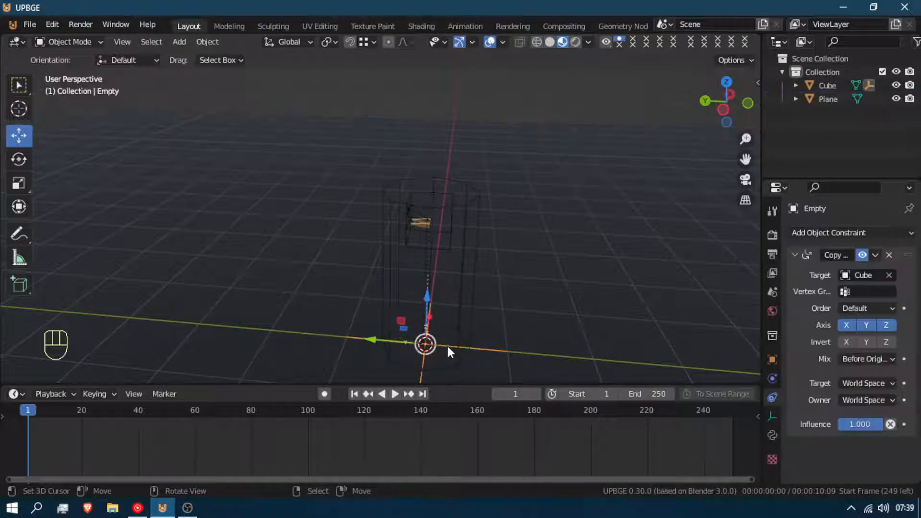
- Try rotating the column around Z to test the empty's Copy Rotation constraint
click(473, 317)
key(r)
key(z)
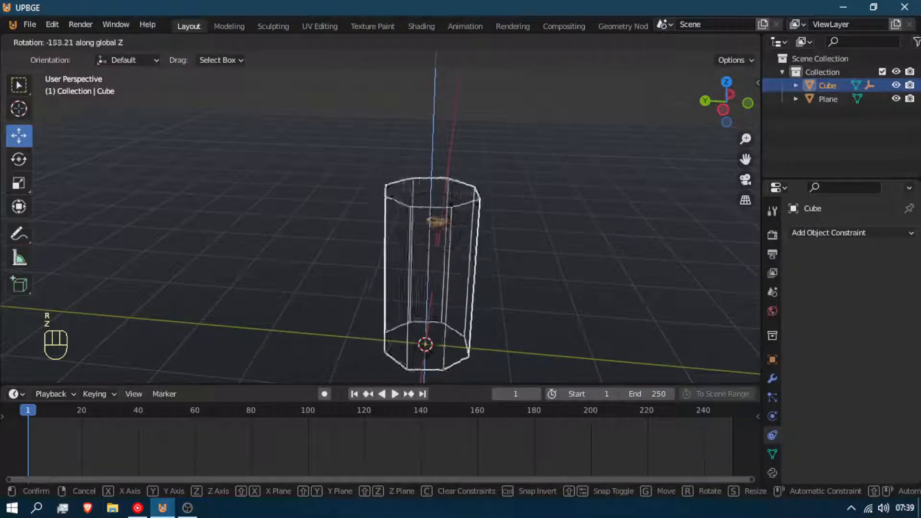
click(462, 309)
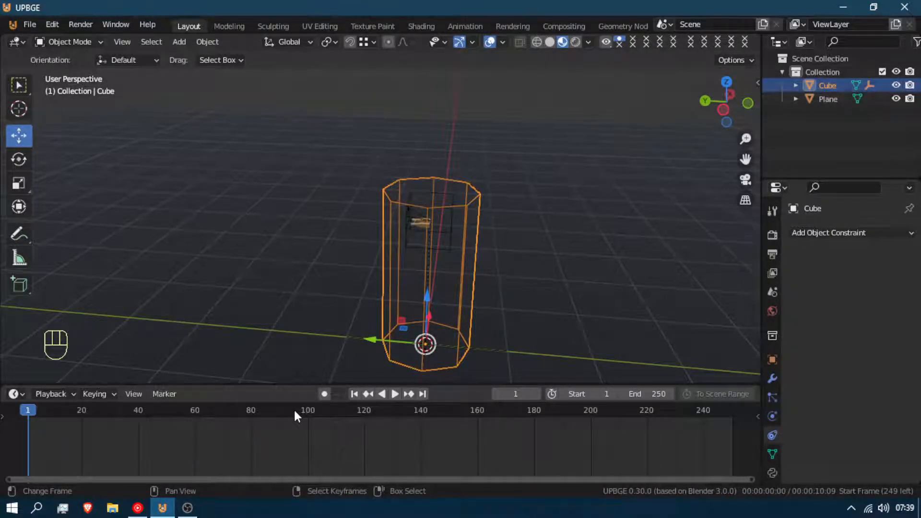
- Parent the arms inside the head cube to the empty at the column's base, using the Object parent type
middle_drag(510, 171, 370, 255)
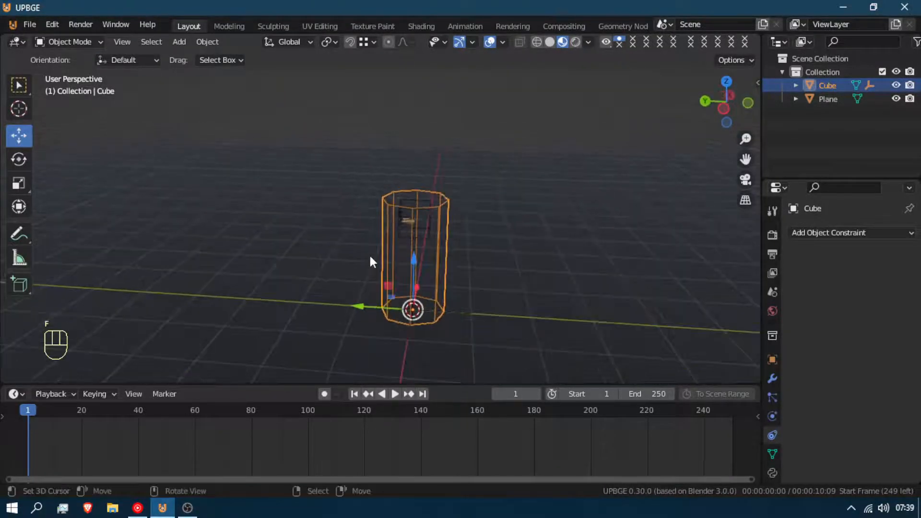
click(413, 221)
scroll(414, 220, up, 5)
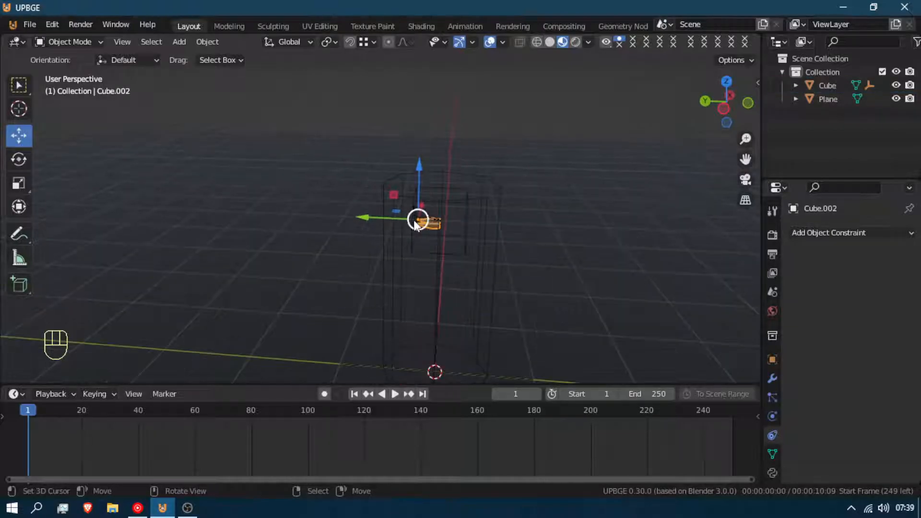
shift+middle_drag(457, 269, 451, 140)
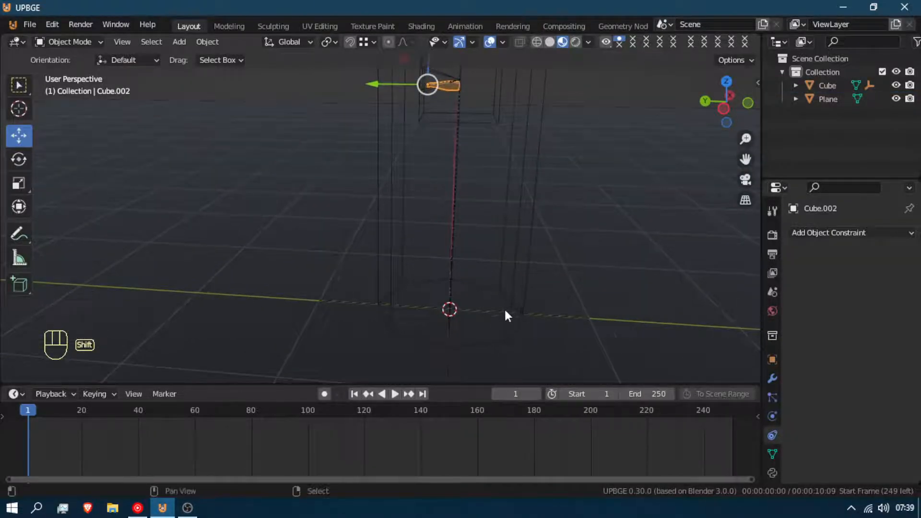
shift+click(474, 311)
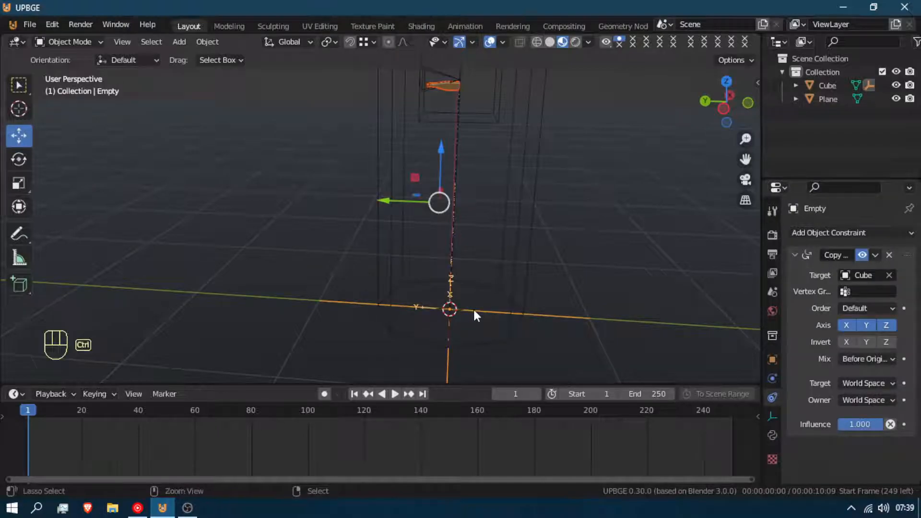
key(ctrl+p)
click(473, 309)
scroll(481, 184, down, 3)
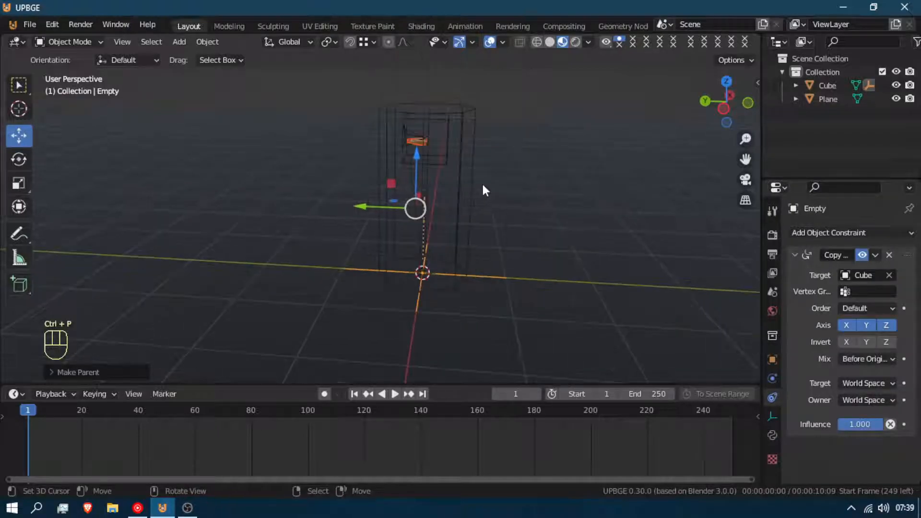
- Try rotating the column around Z and scaling it along Z to test how the parented parts follow
click(474, 154)
key(r)
key(z)
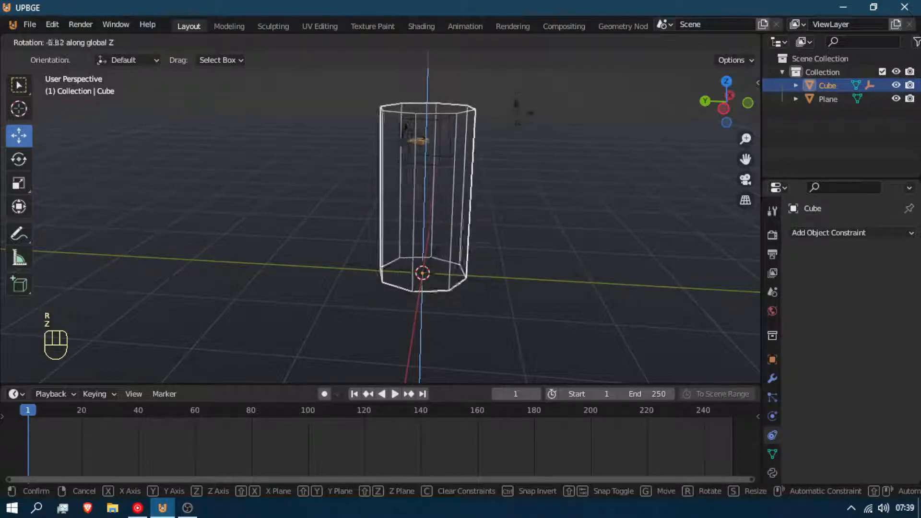
click(519, 338)
key(g)
key(z)
right_click(425, 168)
key(s)
key(z)
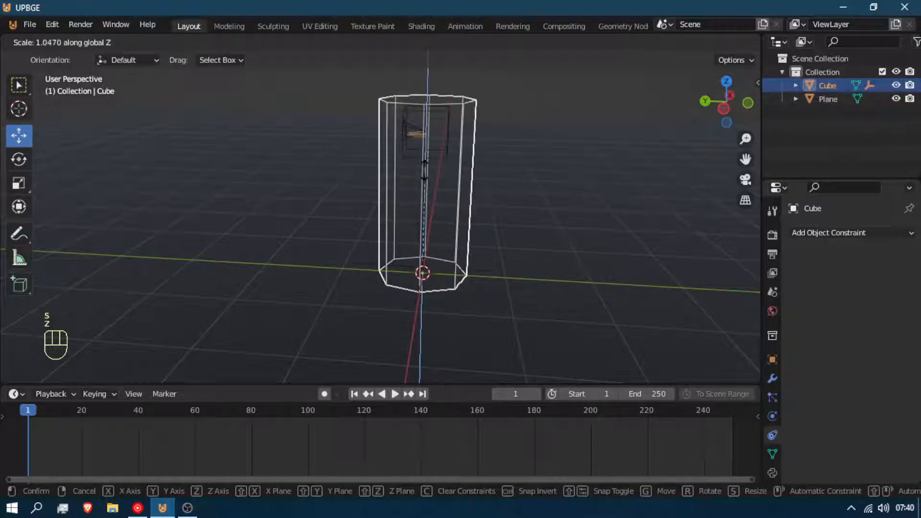
click(425, 184)
- Try moving the arms freely out of the column
click(418, 145)
key(g)
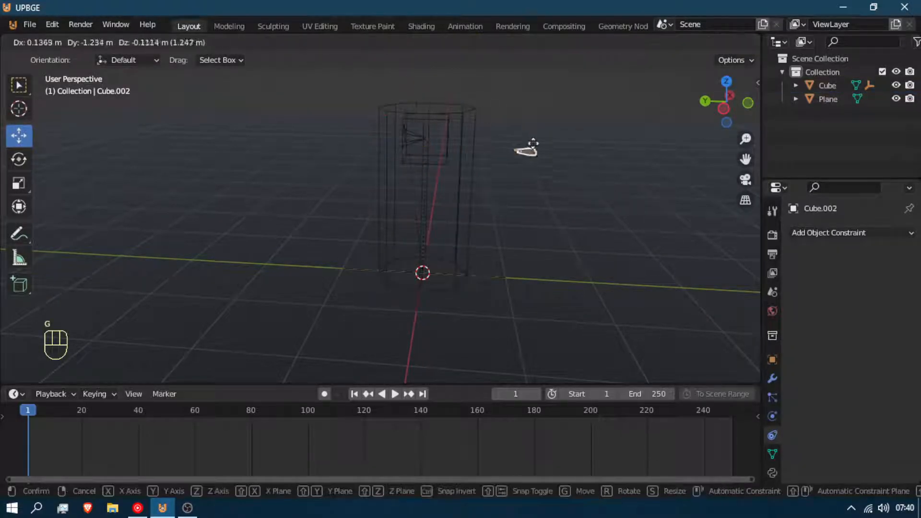
right_click(483, 149)
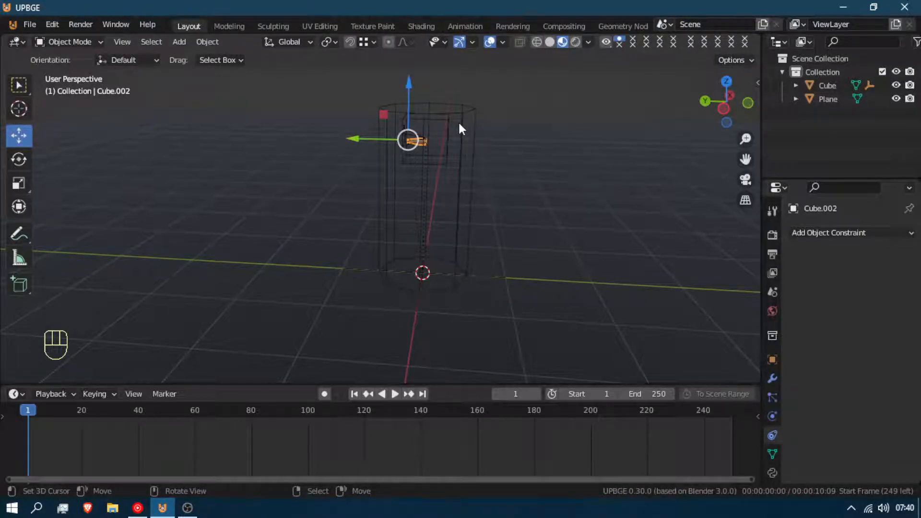
- Enlarge the area below the 3D viewport and keep it as the Timeline editor
middle_drag(459, 120, 566, 143)
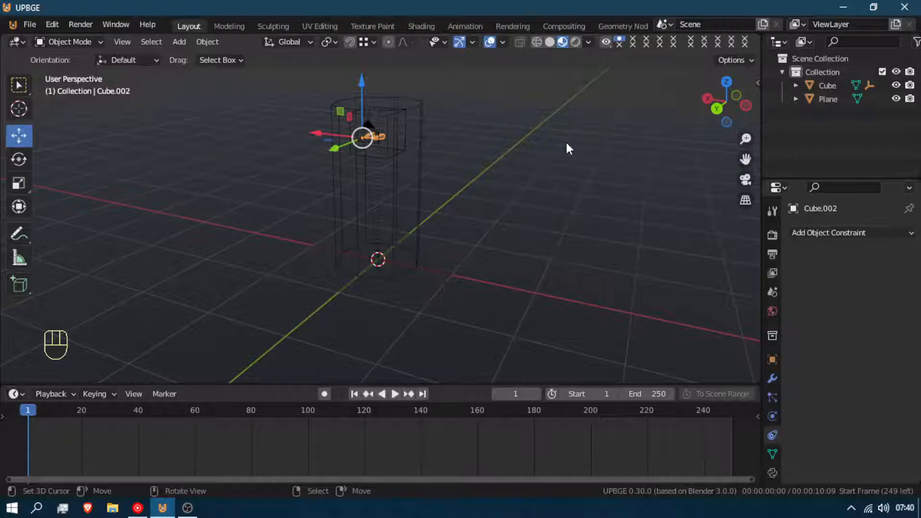
drag(460, 383, 459, 280)
click(17, 288)
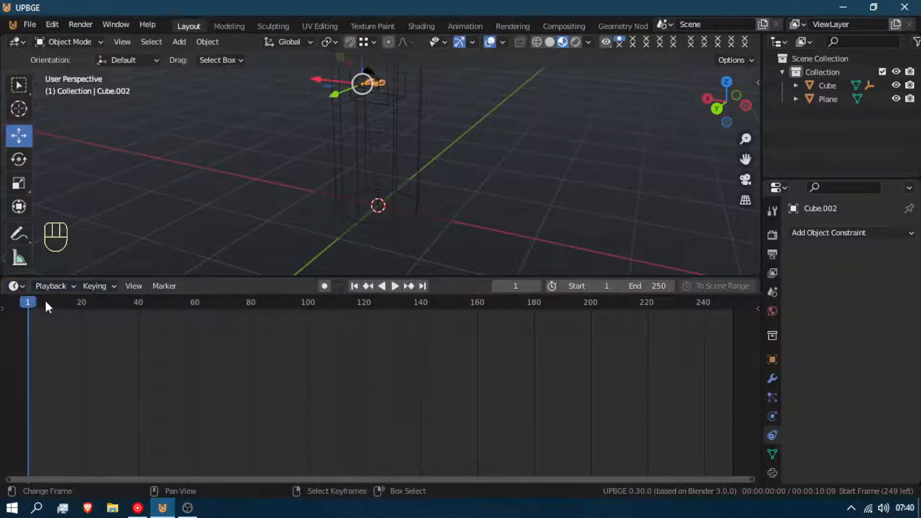
click(16, 286)
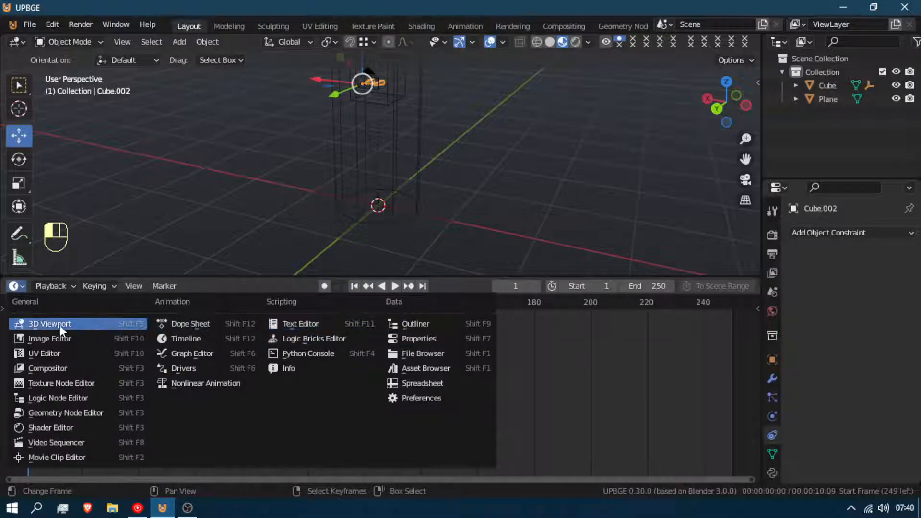
click(191, 339)
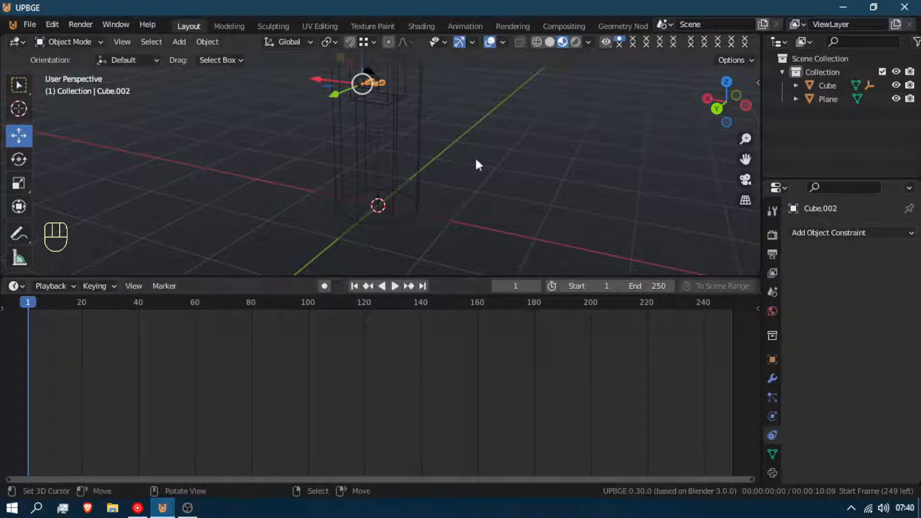
- Set the active keying set to Scale and insert a scale keyframe for the column at frame 1
click(419, 99)
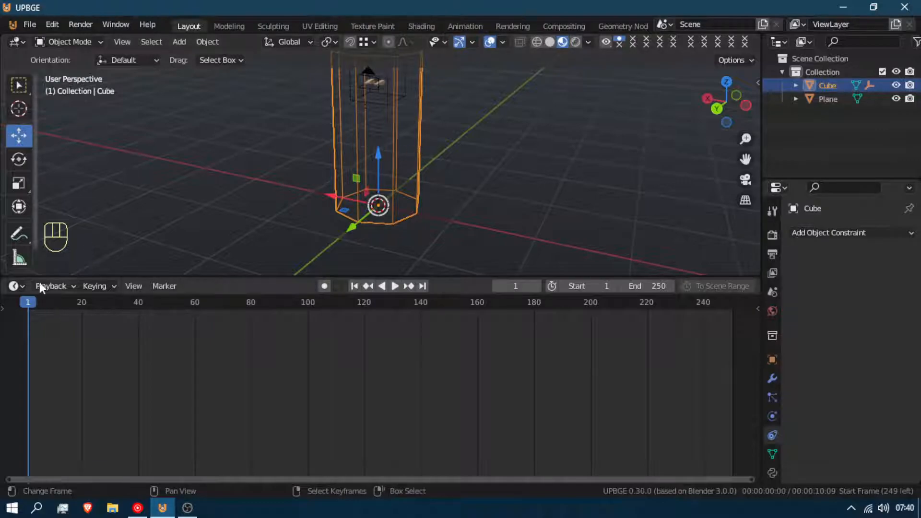
click(93, 285)
click(87, 214)
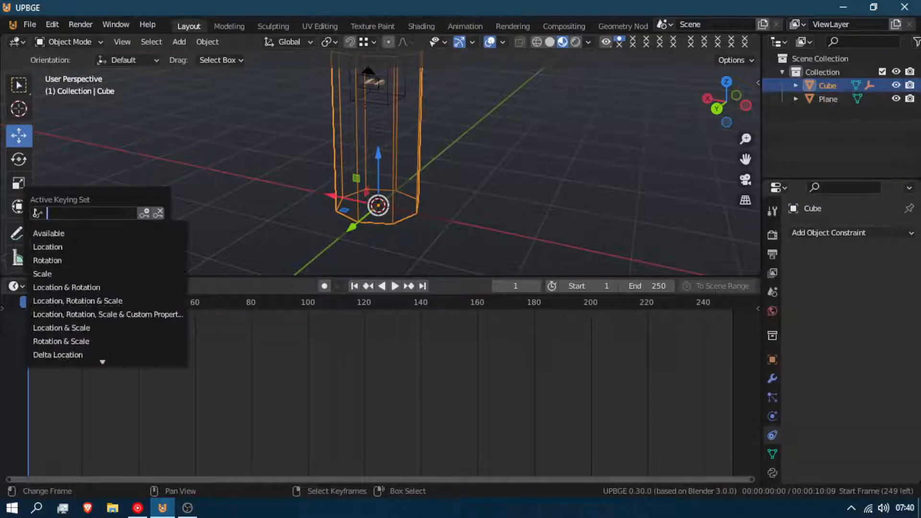
click(88, 273)
key(i)
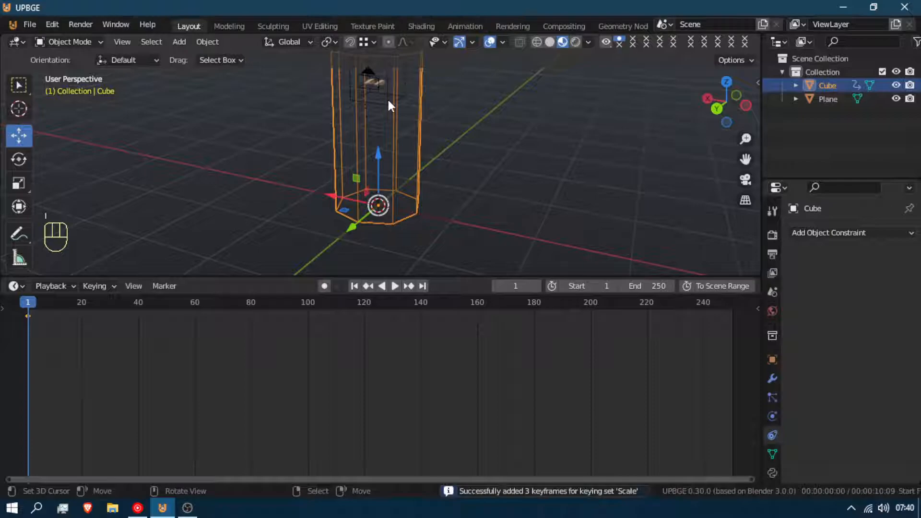
- Try scaling the column along Z to about 0.5 at frame 1 and shifting its keyframe in time
key(s)
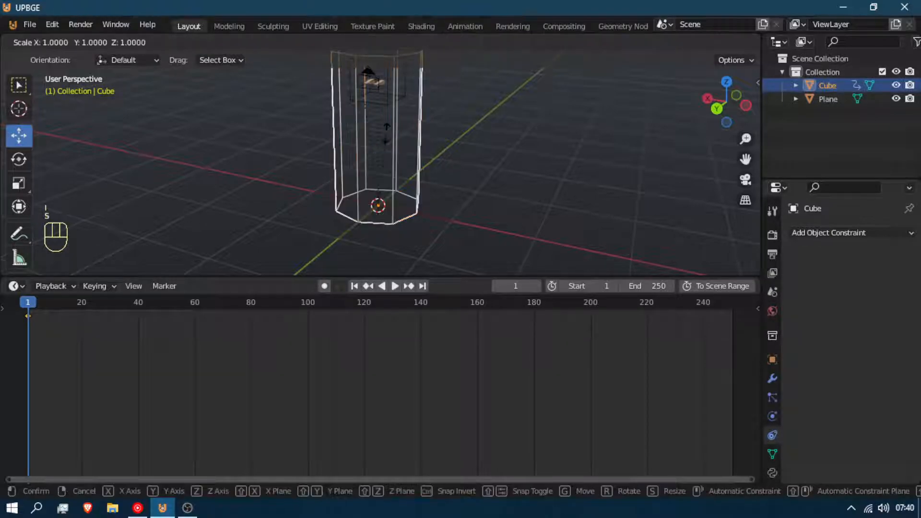
key(z)
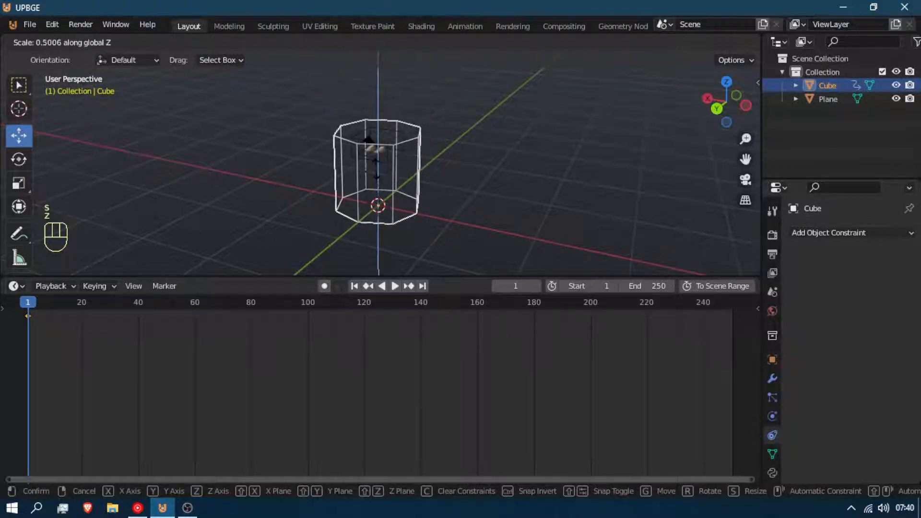
click(375, 166)
middle_drag(375, 166, 305, 140)
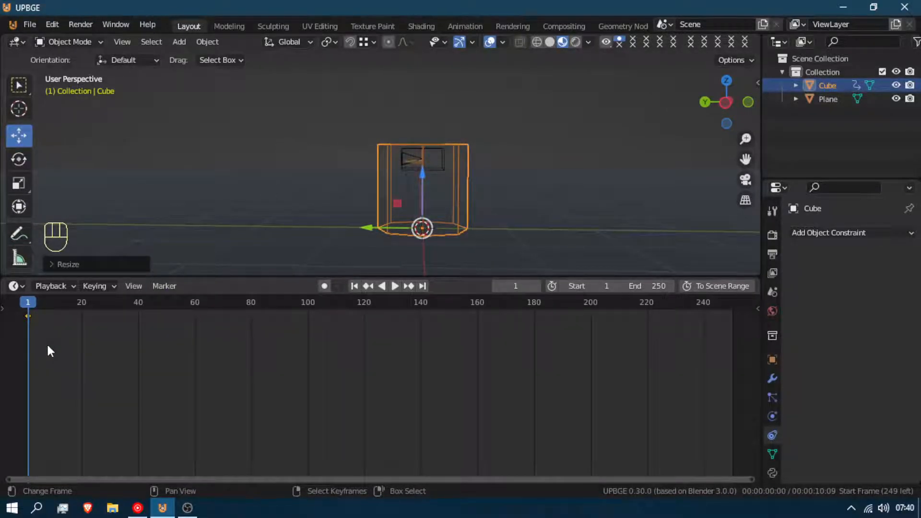
key(g)
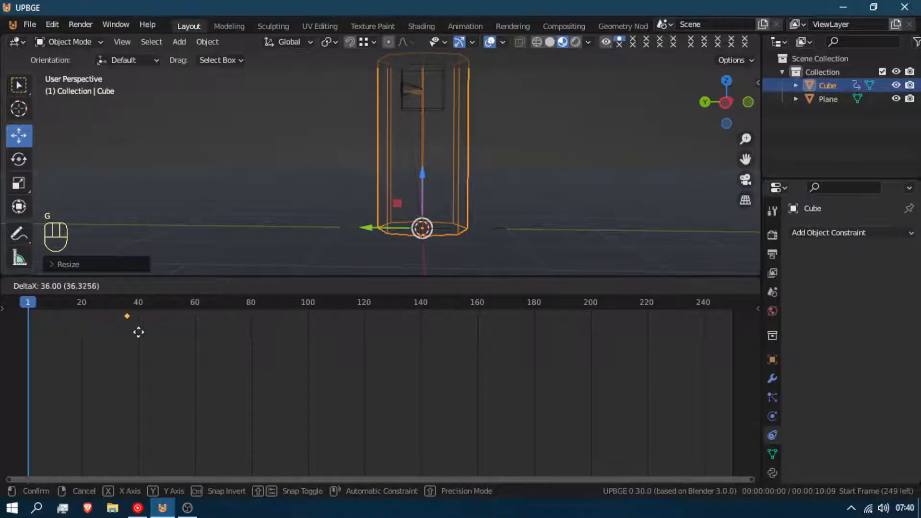
right_click(17, 335)
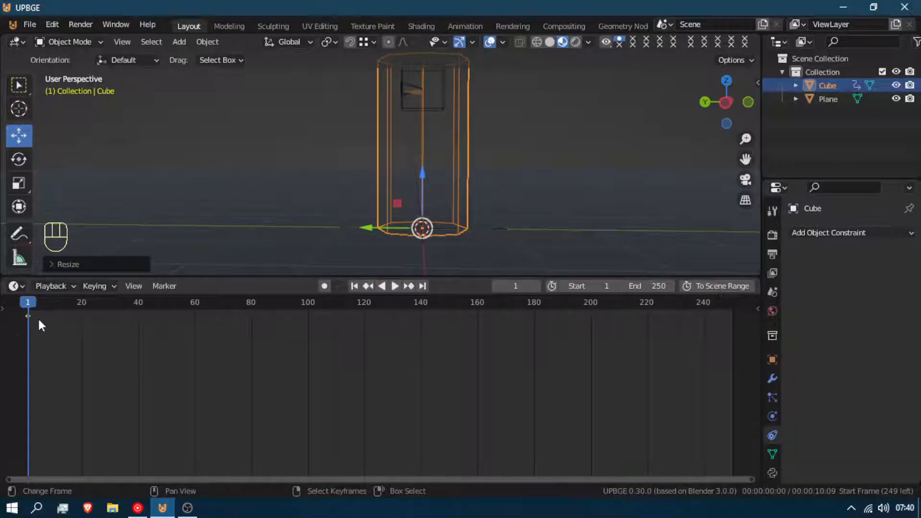
- At frame 20, scale the column along Z to about 0.33 and keyframe it, and return to frame 0
drag(135, 338, 82, 341)
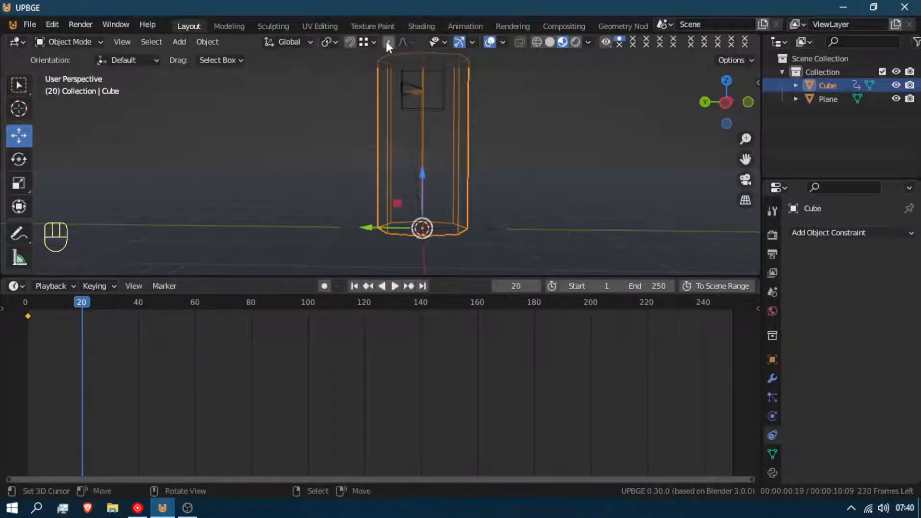
key(s)
key(z)
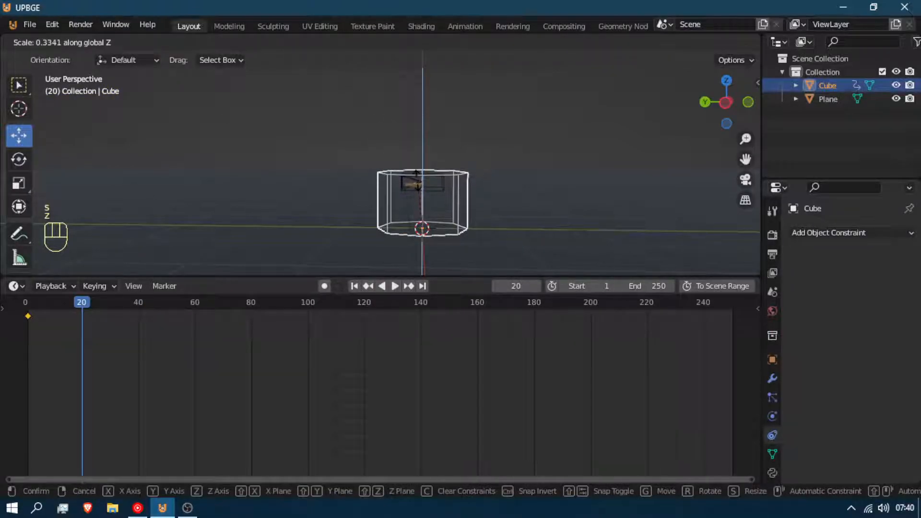
click(416, 178)
key(i)
drag(58, 363, 4, 365)
scroll(471, 226, down, 4)
middle_drag(367, 215, 453, 254)
- Switch the lower area to the Logic Bricks Editor and give the column a Keyboard sensor for the C key
click(14, 286)
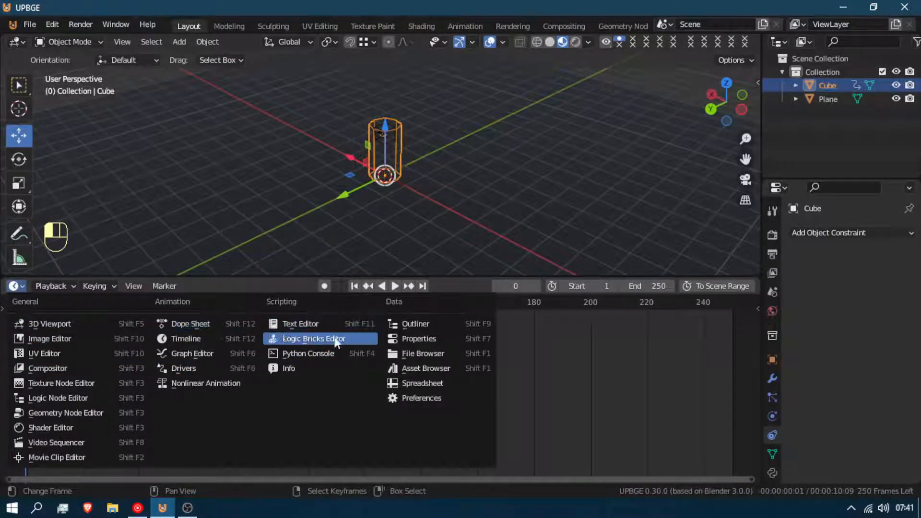
click(314, 338)
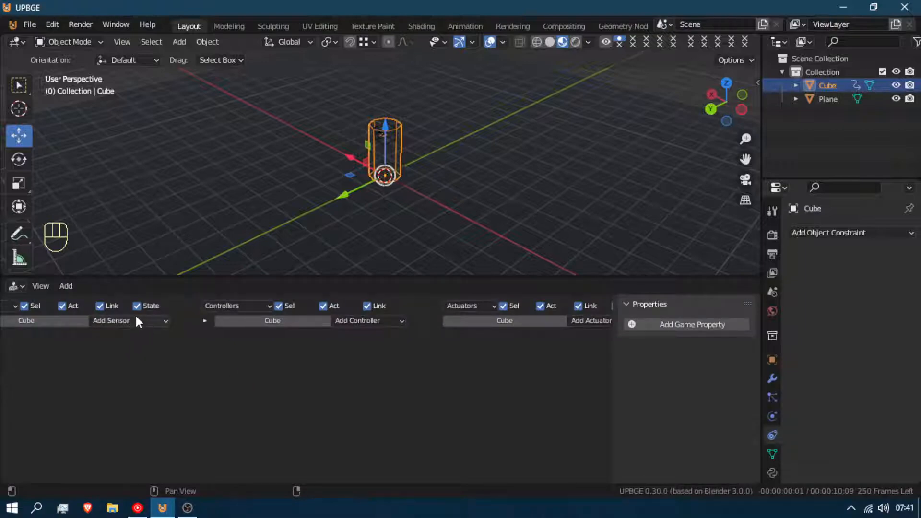
click(136, 321)
click(135, 241)
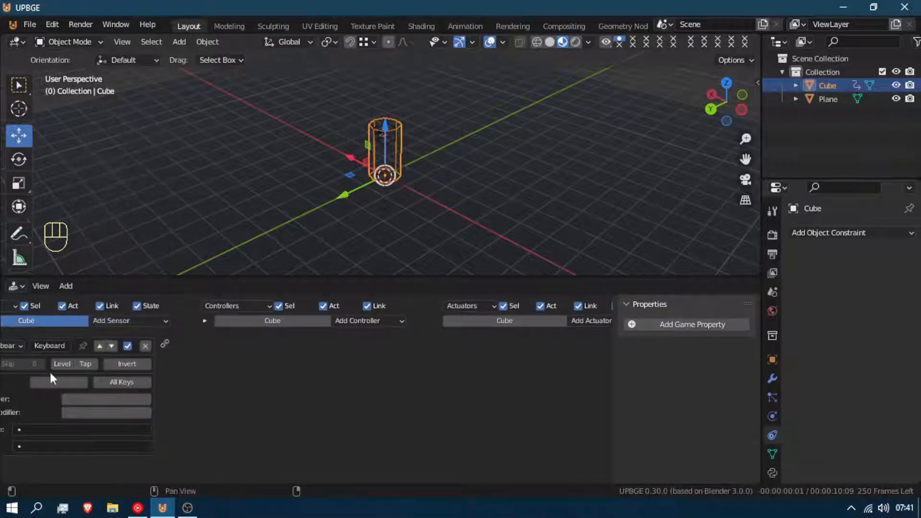
click(48, 384)
key(c)
- Add an Action actuator to the column and link the Keyboard sensor to it through an And controller
click(589, 321)
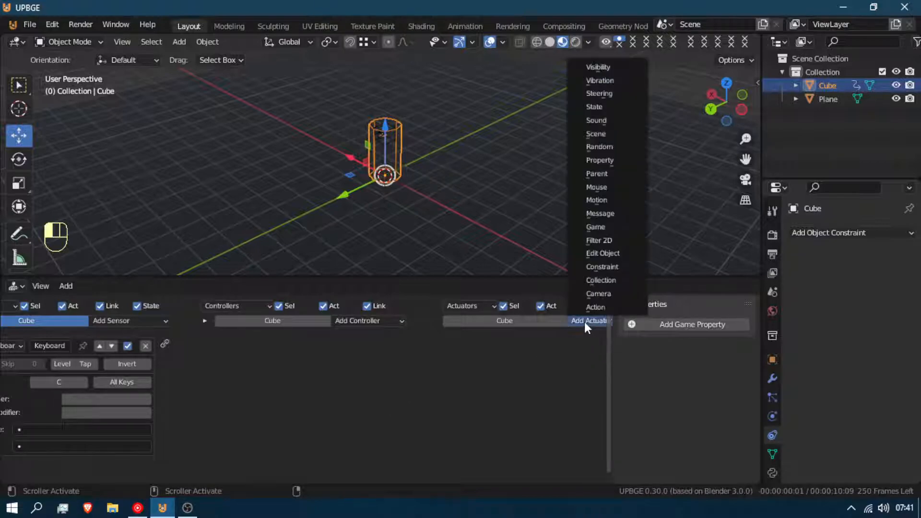
click(586, 309)
drag(165, 344, 446, 342)
- Set the Action actuator to use CubeAction with end frame 20 and the Flipper play type
click(496, 382)
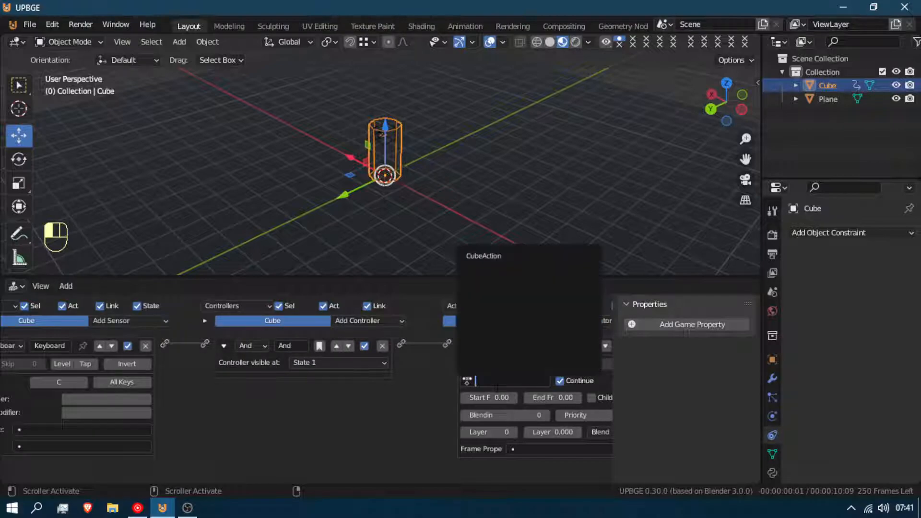
click(479, 254)
click(552, 397)
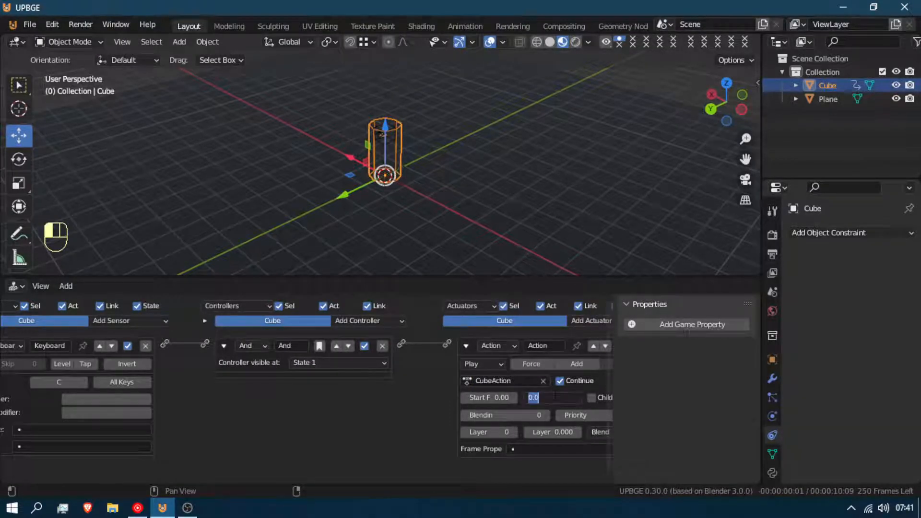
text(20)
key(Return)
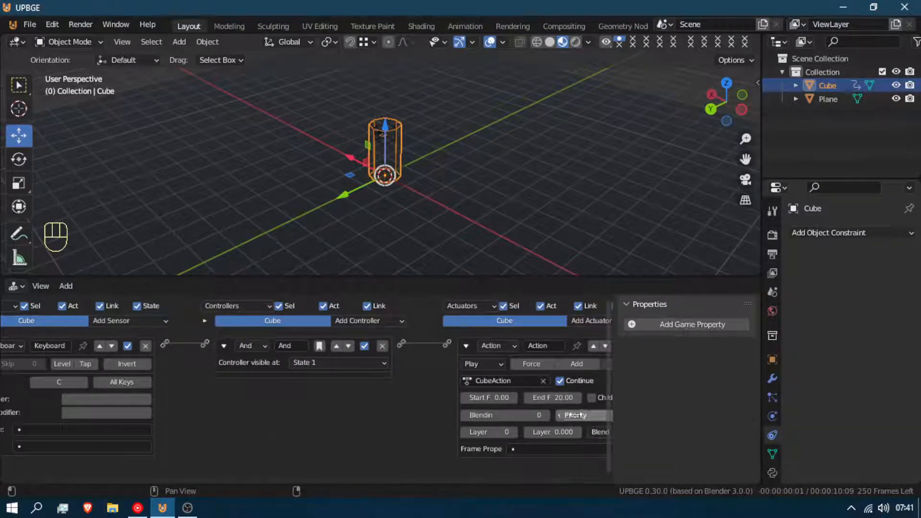
click(487, 365)
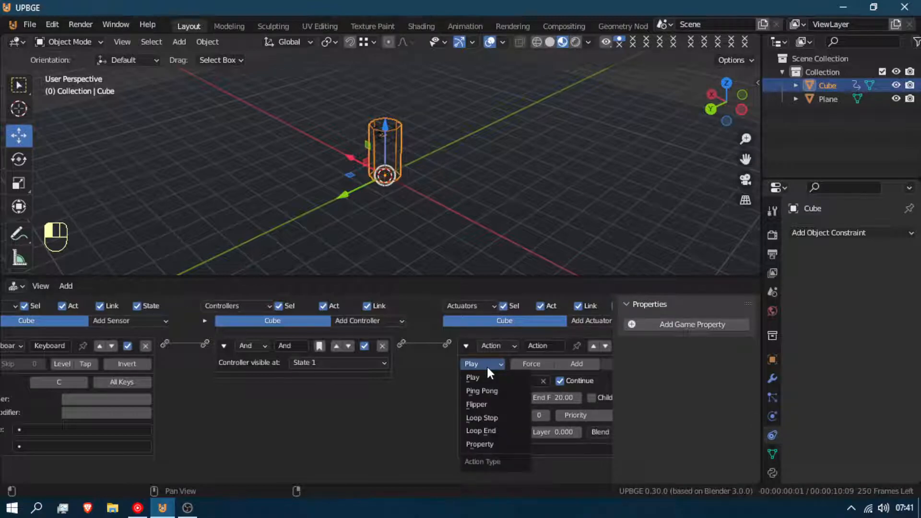
click(494, 406)
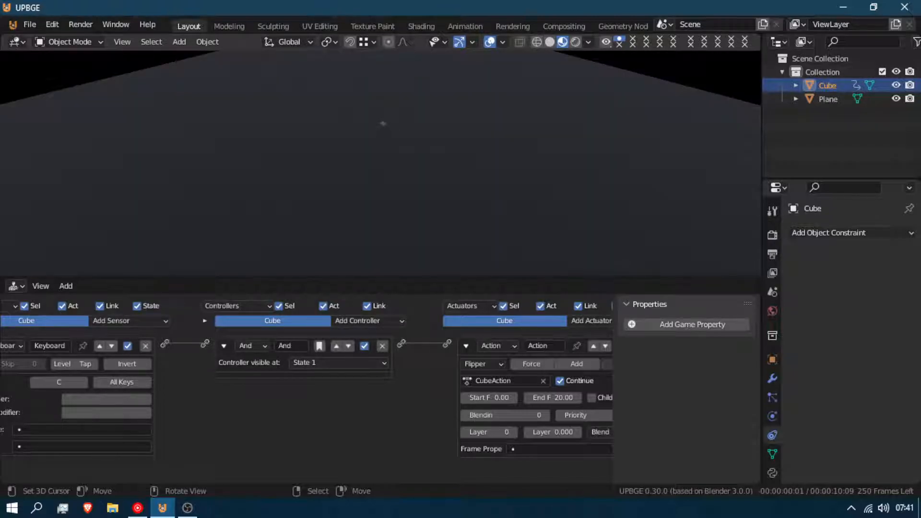
- End the running game preview and raise the column along Z above the ground plane
key(Escape)
middle_drag(388, 150, 461, 131)
key(g)
key(z)
click(453, 105)
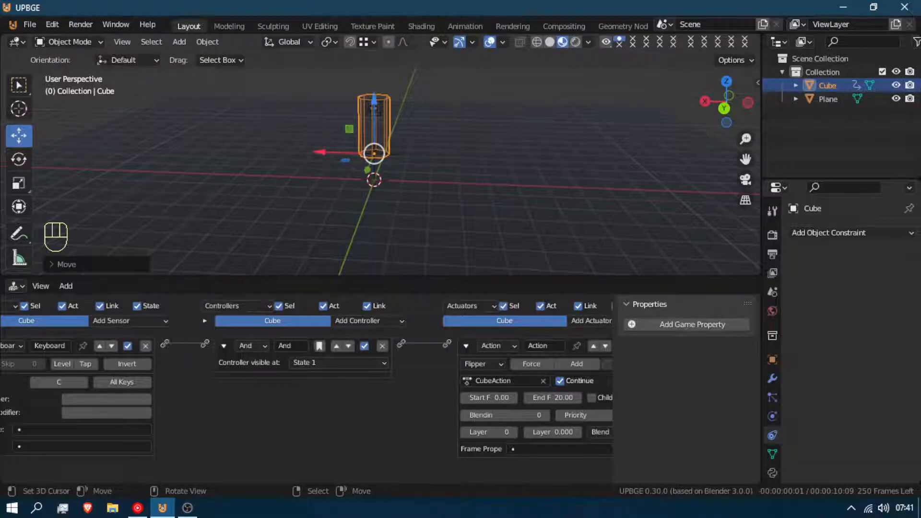
- Run the game preview to test the raised column, and inspect the column's base in the scene
key(p)
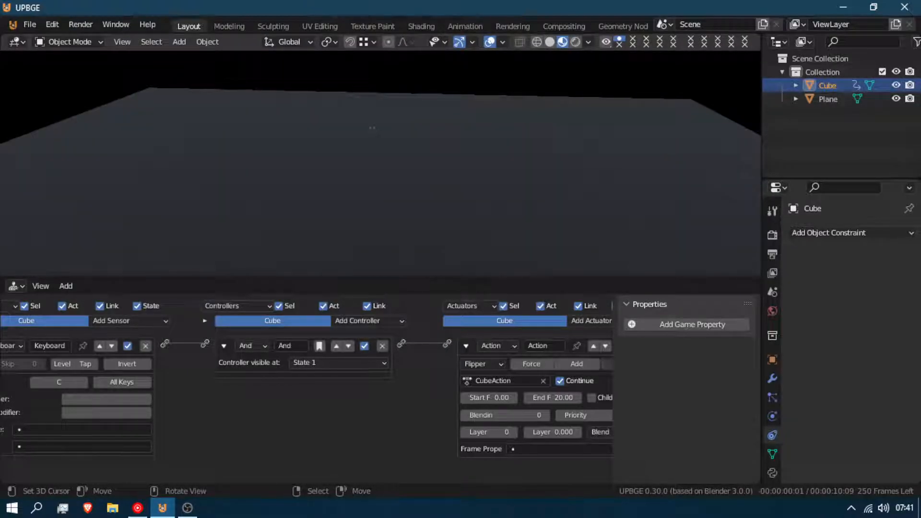
key(Escape)
middle_drag(452, 102, 398, 131)
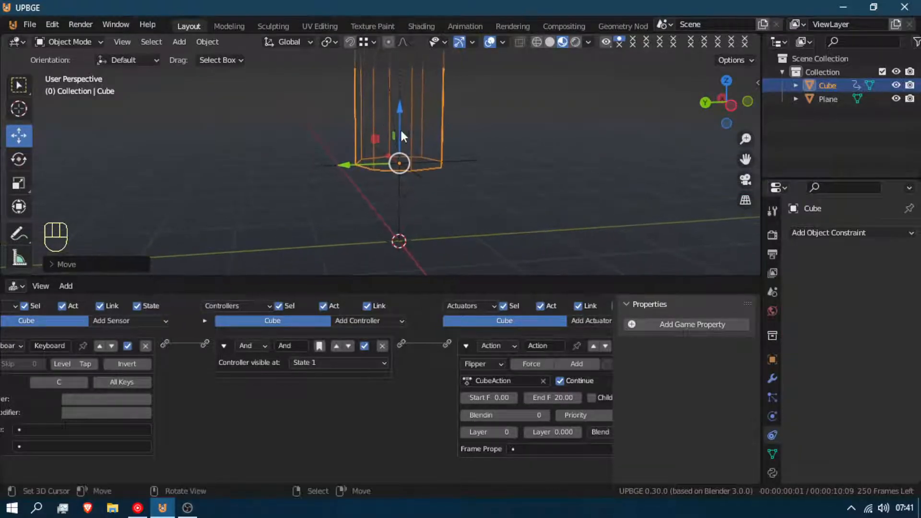
- Check the ground plane's game physics and collision bounds settings, and run the game preview briefly
click(442, 133)
click(443, 137)
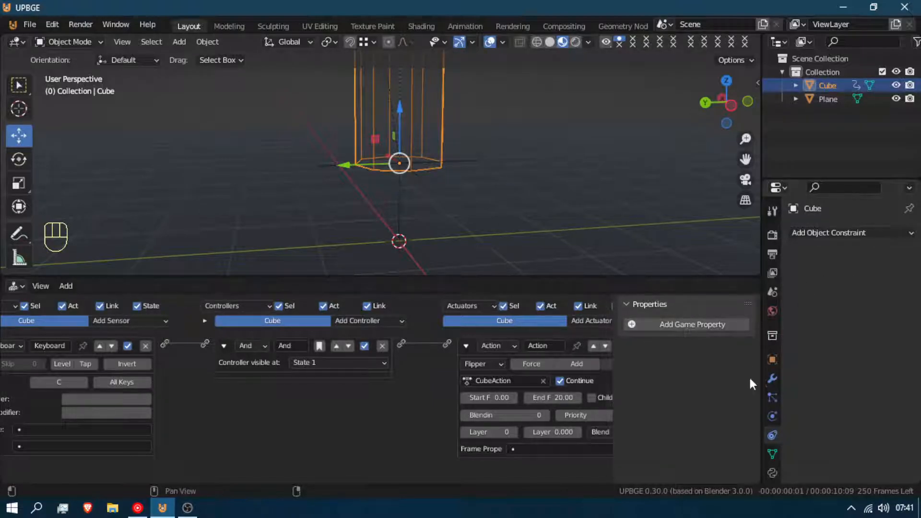
click(772, 417)
click(669, 214)
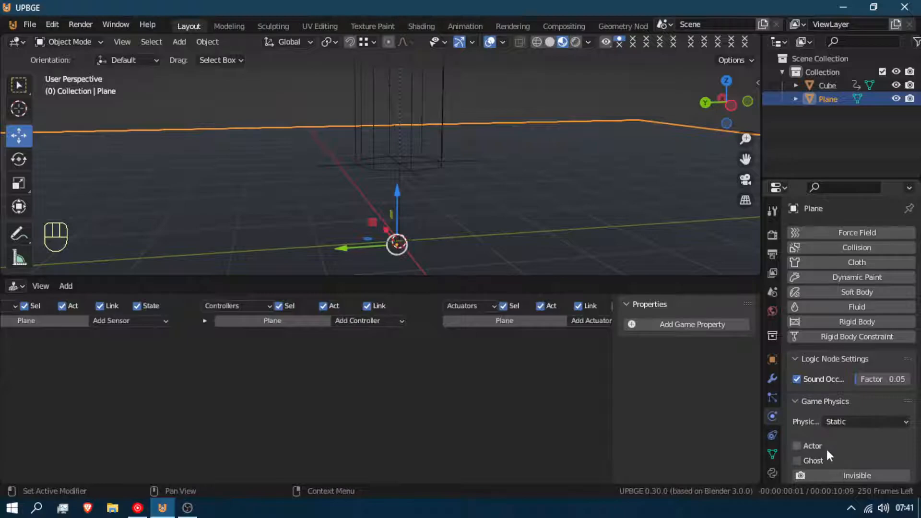
scroll(828, 448, down, 10)
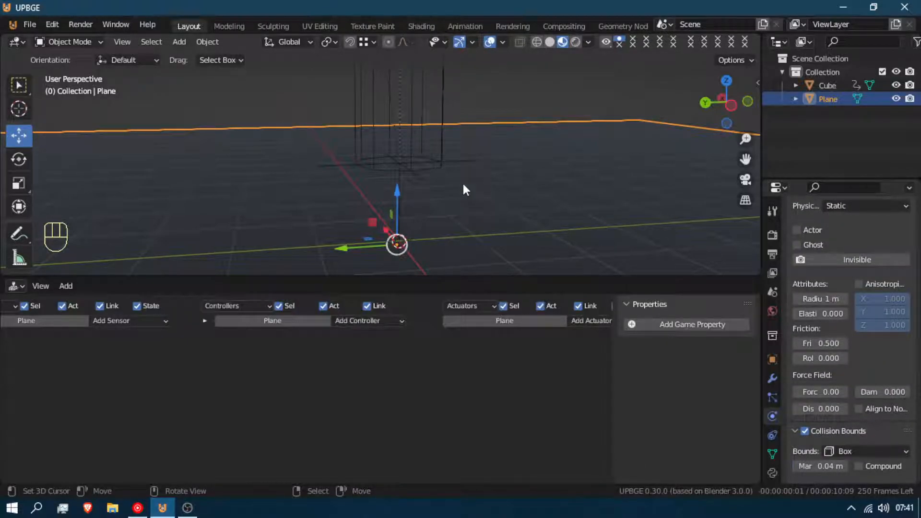
key(p)
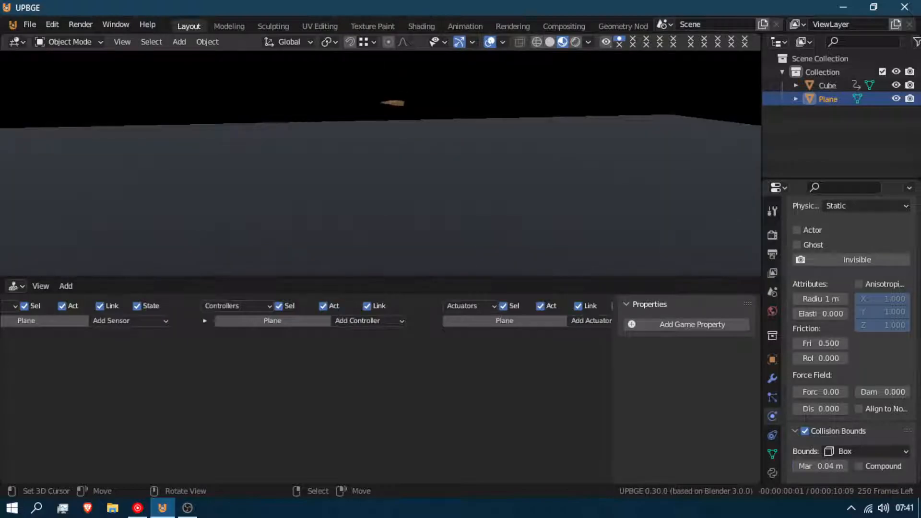
key(Escape)
- Clear the column's location to return it to the world origin, and test it in the game preview
scroll(328, 197, down, 4)
middle_drag(328, 197, 428, 148)
click(407, 146)
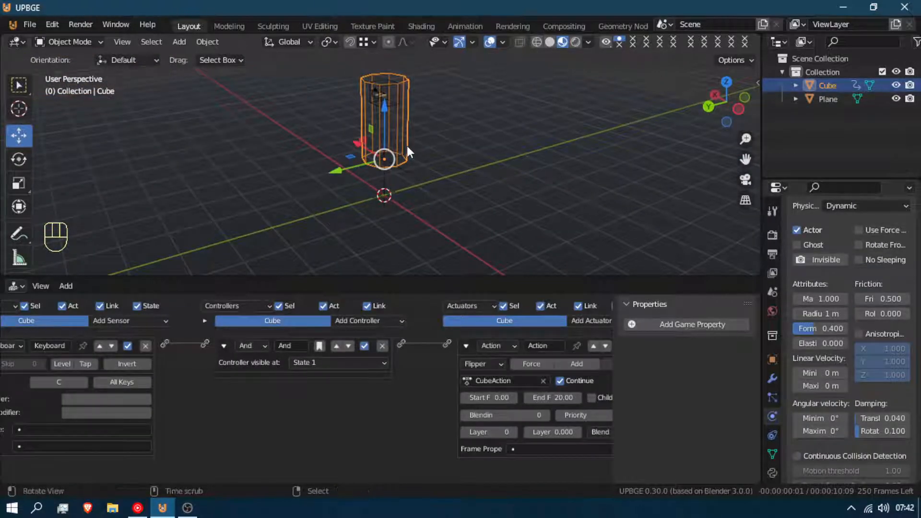
key(alt+g)
middle_drag(406, 145, 403, 202)
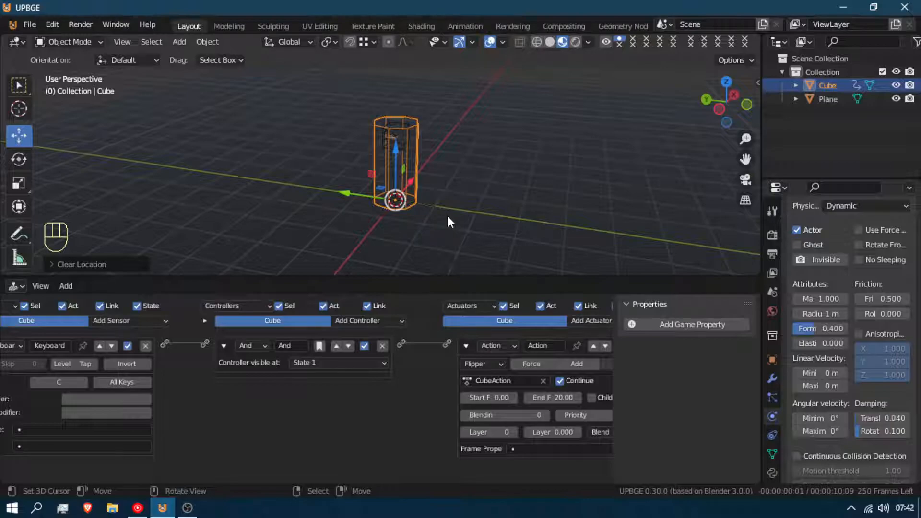
key(p)
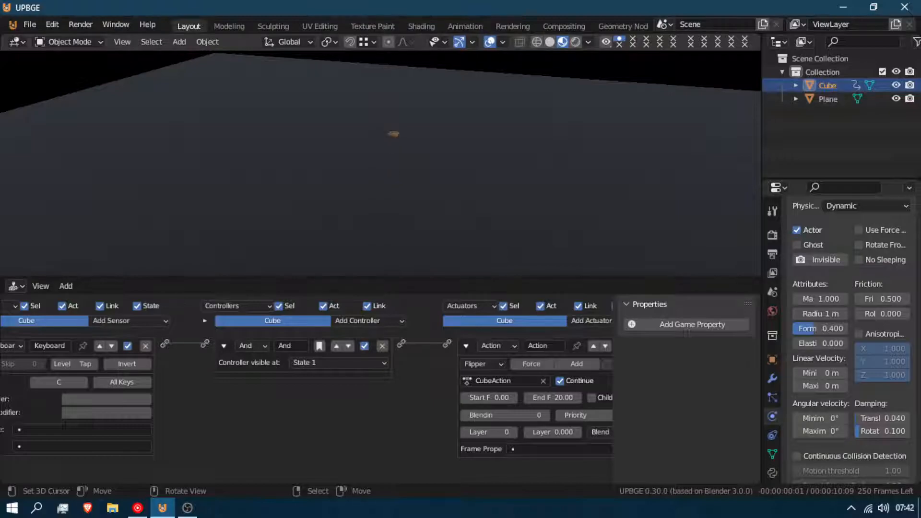
key(Escape)
- Try the Ping Pong play type on the column's Action actuator in the game preview, and switch it back to Flipper
click(476, 363)
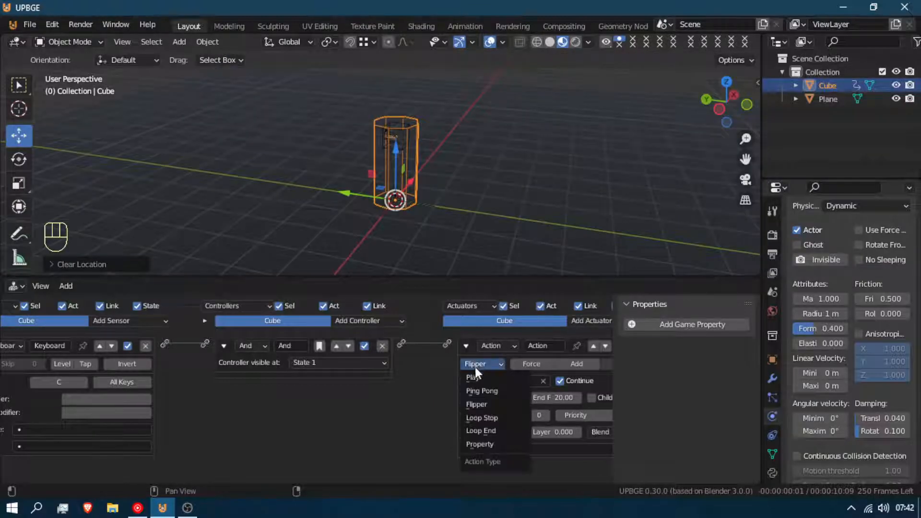
click(485, 390)
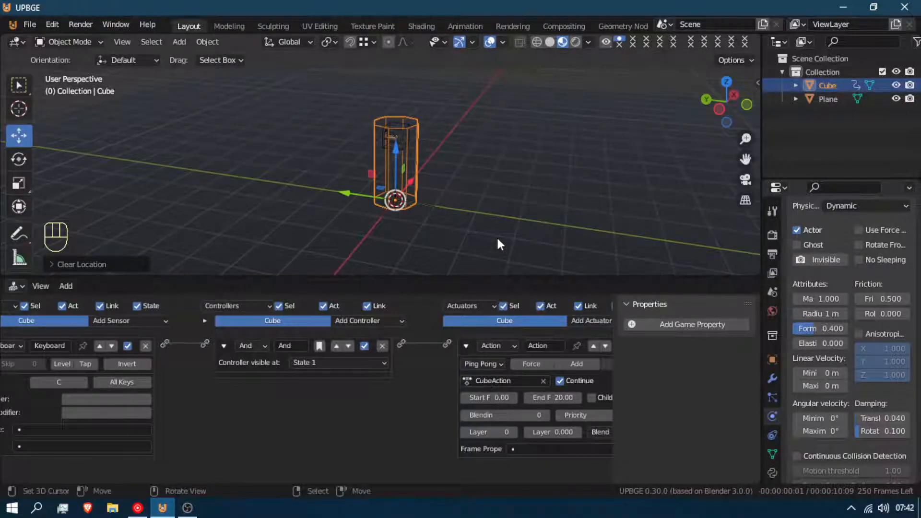
key(p)
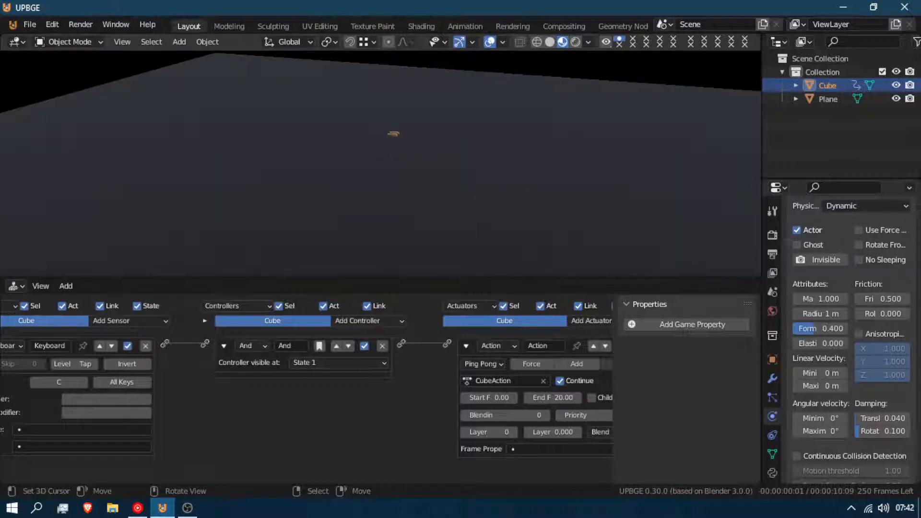
key(c)
key(Escape)
click(481, 365)
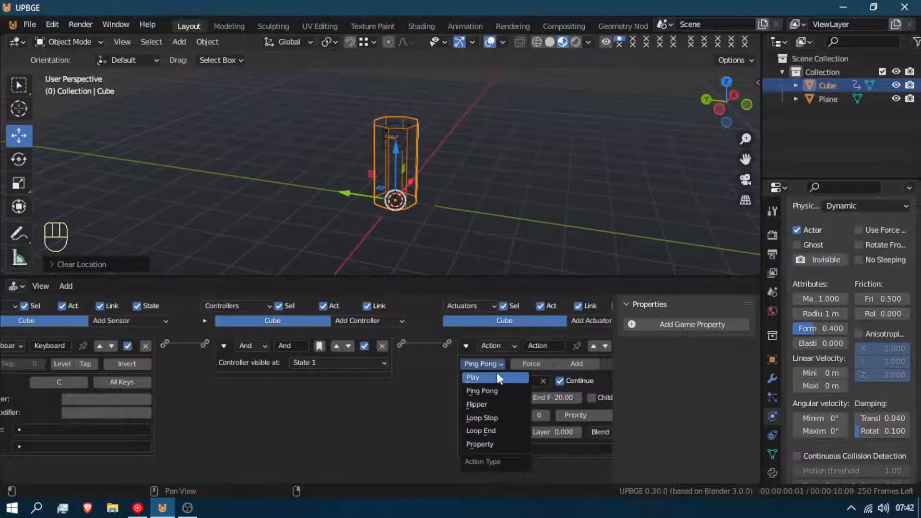
click(488, 405)
- Collapse the column's existing Keyboard sensor, And controller and Action actuator bricks
middle_drag(185, 336, 228, 352)
click(15, 348)
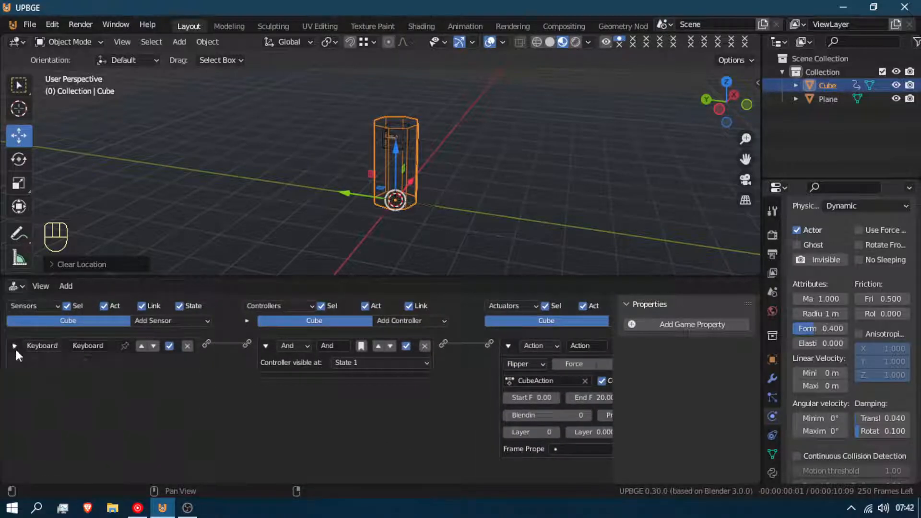
click(508, 346)
click(267, 346)
- Add a Mouse sensor, a second And controller and a Mouse actuator to the column
click(166, 321)
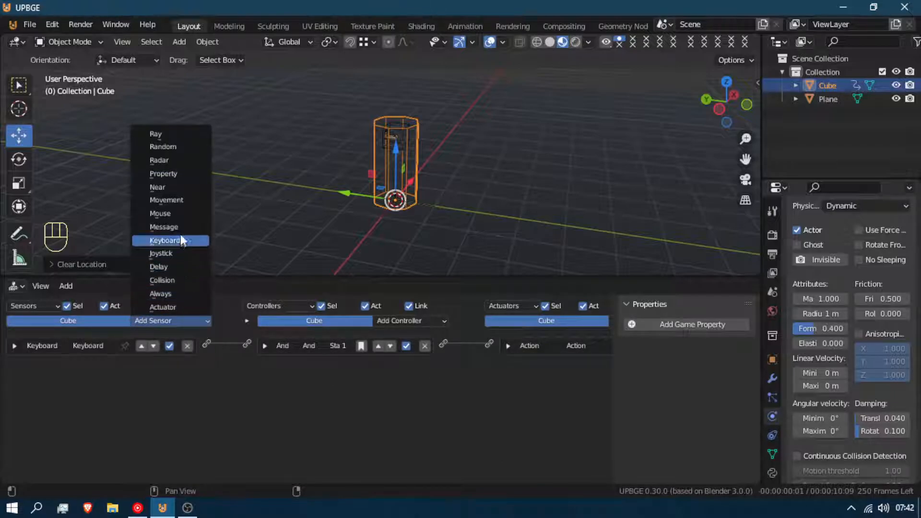
click(180, 214)
click(431, 321)
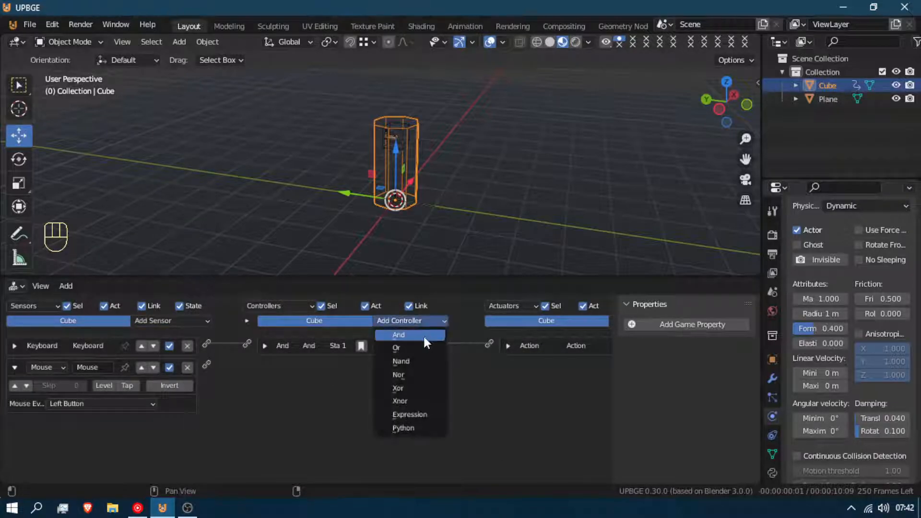
click(423, 335)
middle_drag(558, 321, 506, 328)
click(579, 322)
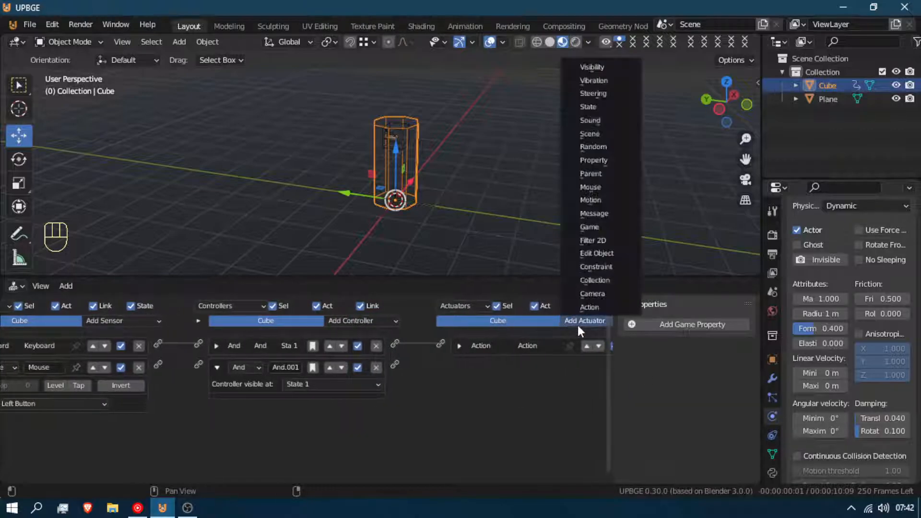
click(591, 187)
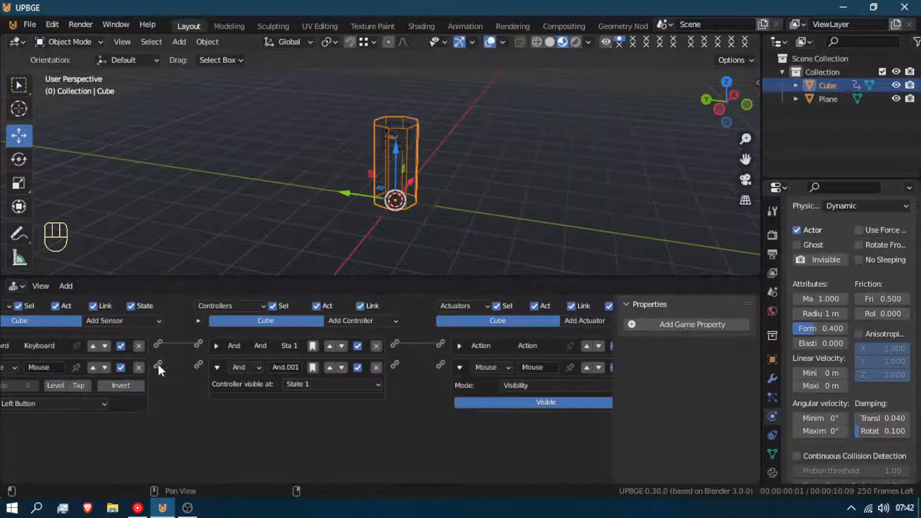
- Move the new Mouse and And bricks above the existing ones, and link the Mouse sensor through the And controller to the Mouse actuator
click(330, 368)
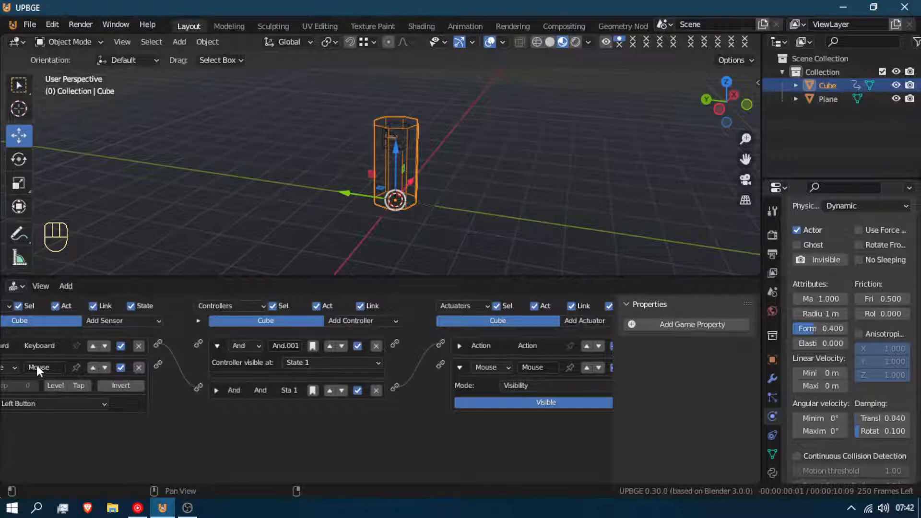
click(93, 368)
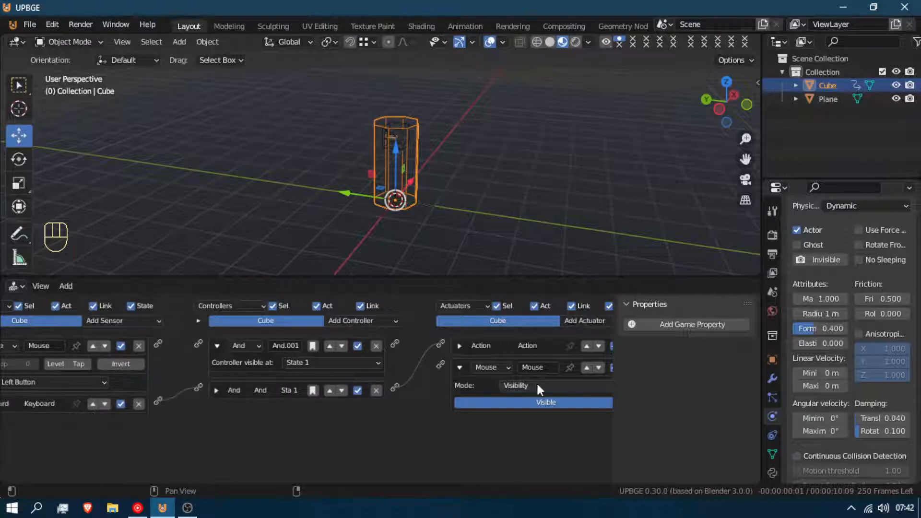
click(587, 368)
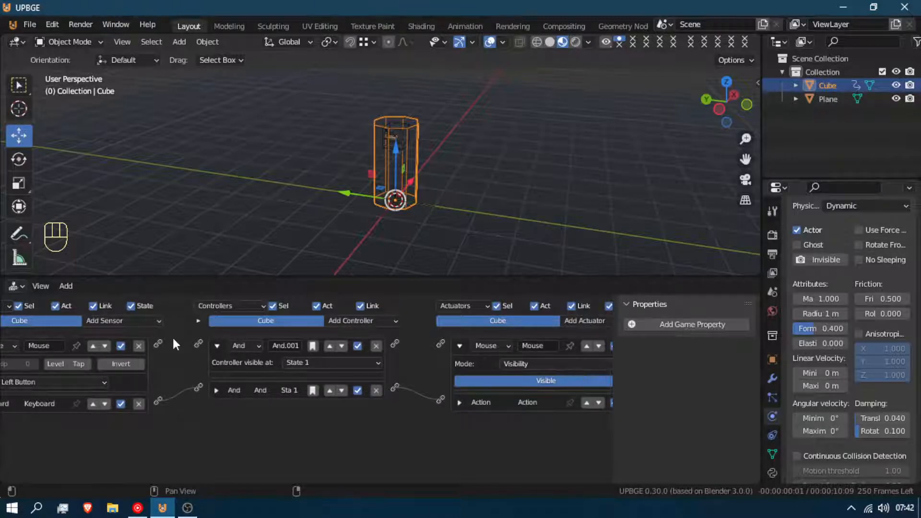
drag(180, 348, 199, 344)
- Set the Mouse actuator's mode to Look
click(545, 364)
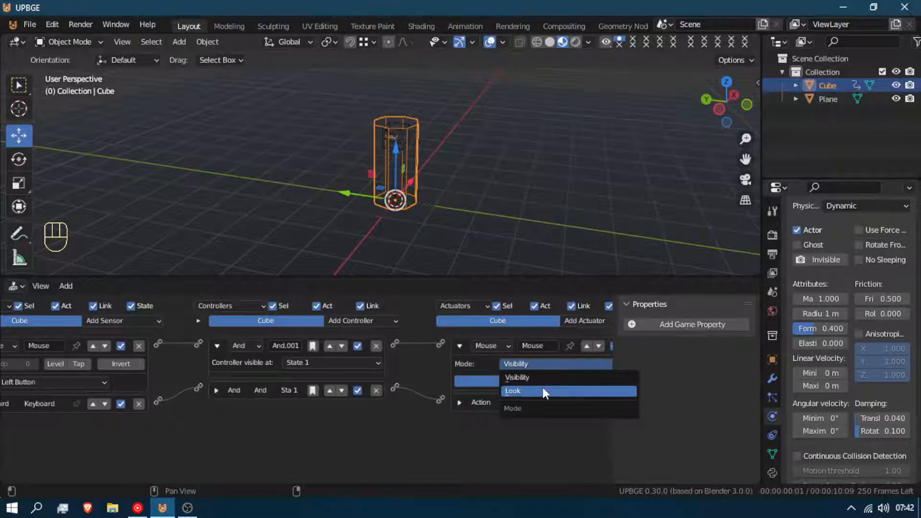
click(543, 388)
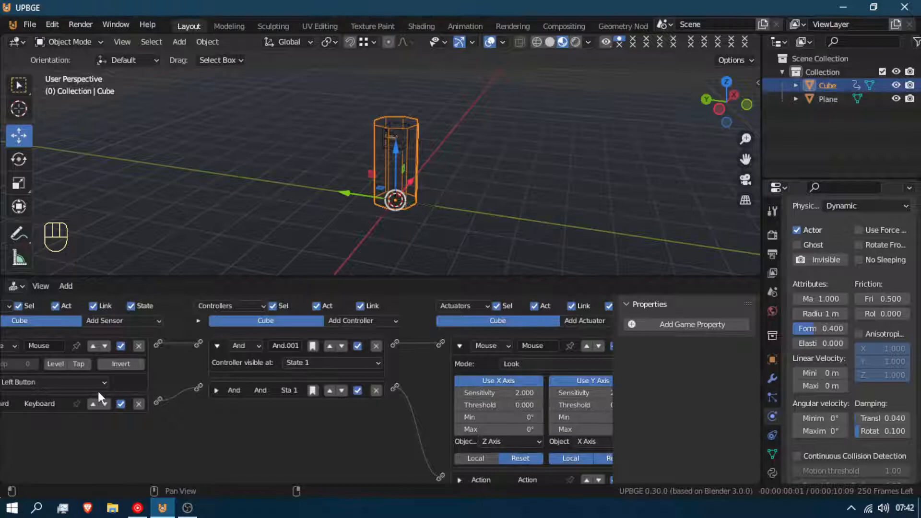
middle_drag(42, 364, 131, 364)
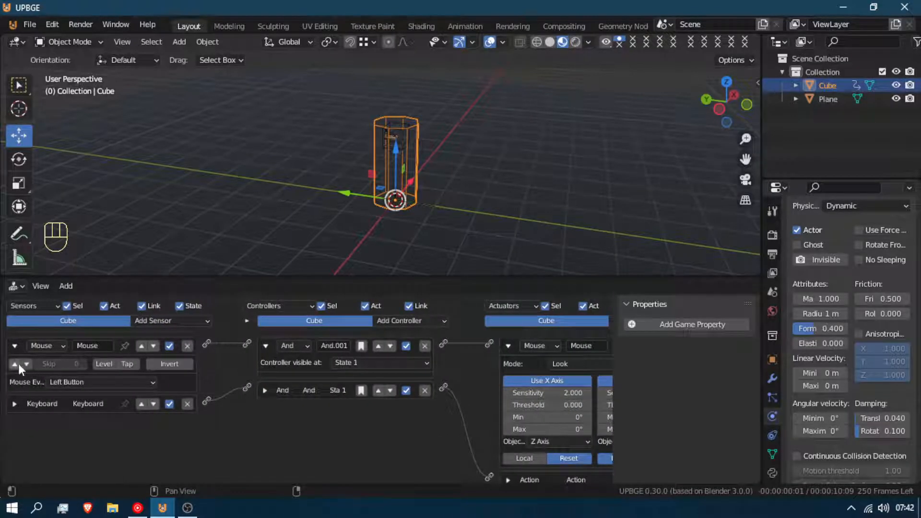
- Set the Cube's Mouse sensor event to Movement and turn off Use Y Axis in its Mouse Look actuator
click(91, 382)
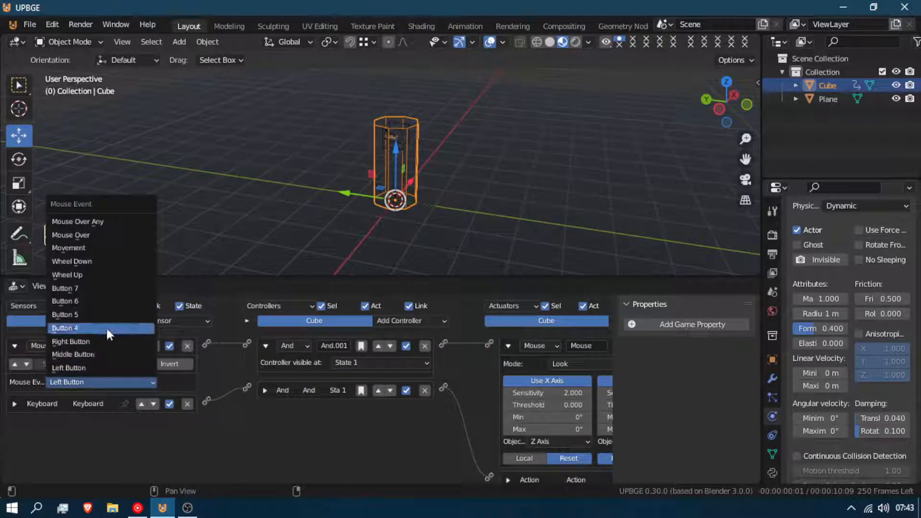
click(123, 249)
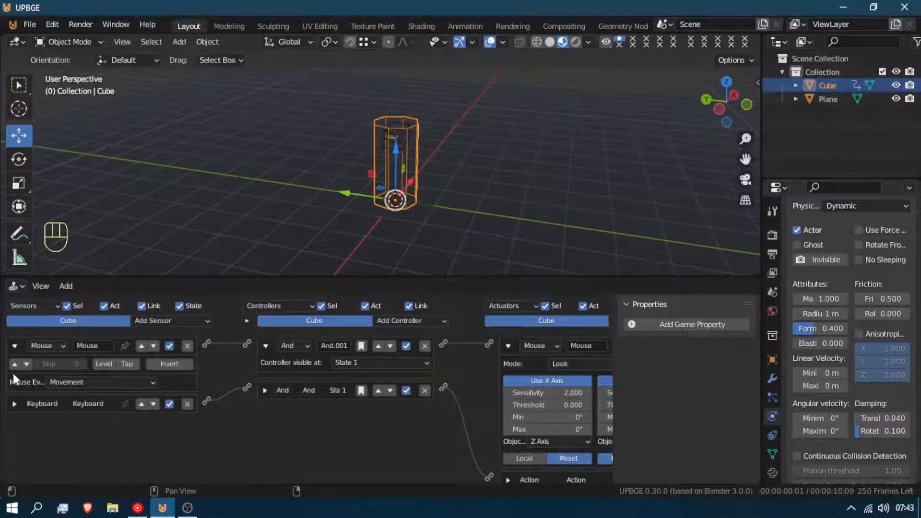
middle_drag(298, 454, 157, 445)
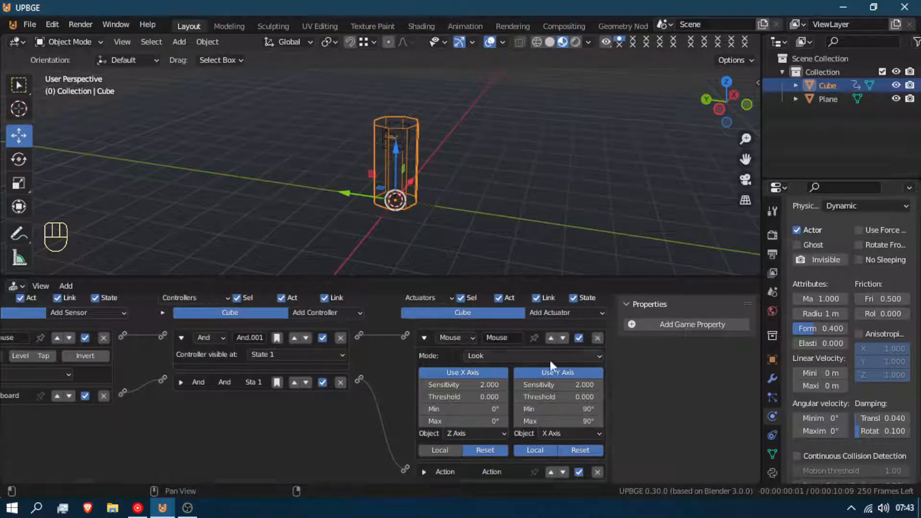
click(555, 373)
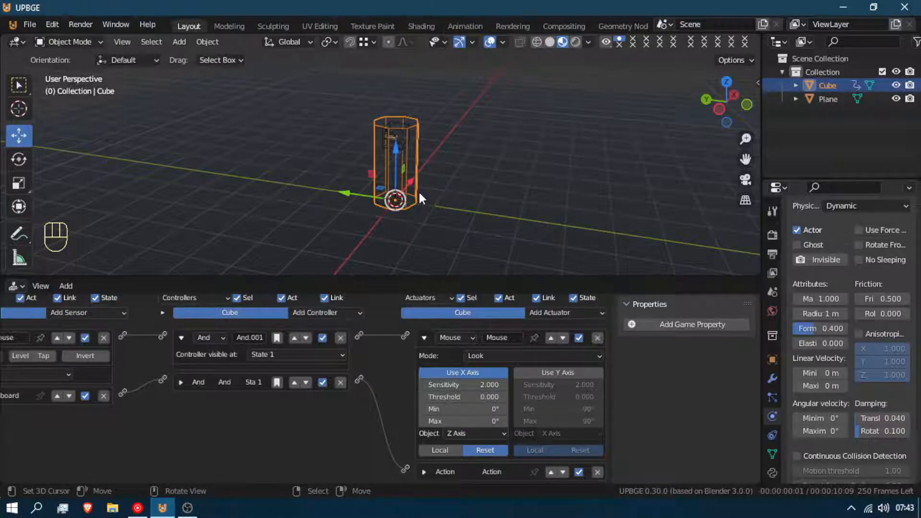
- Test the Cube's mouse look in the running game and preview how the Cube rotates about the global Z axis
key(p)
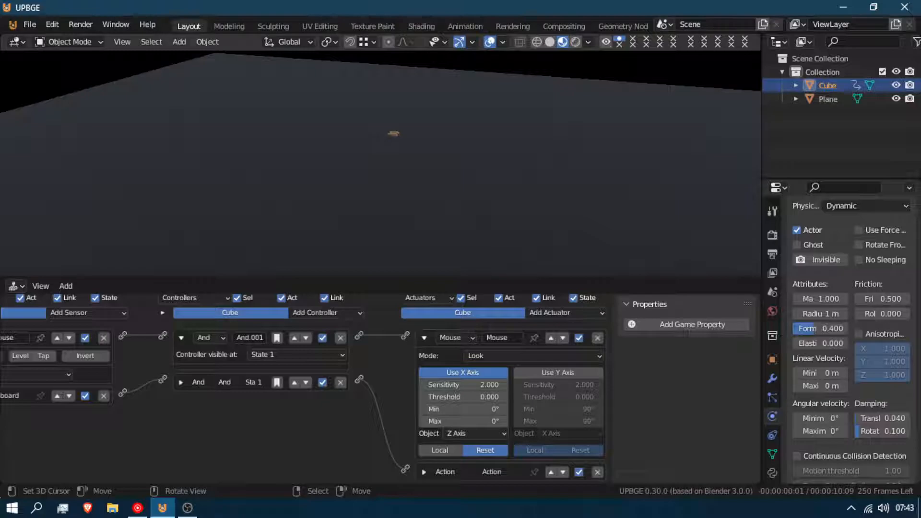
key(Escape)
middle_drag(177, 399, 269, 409)
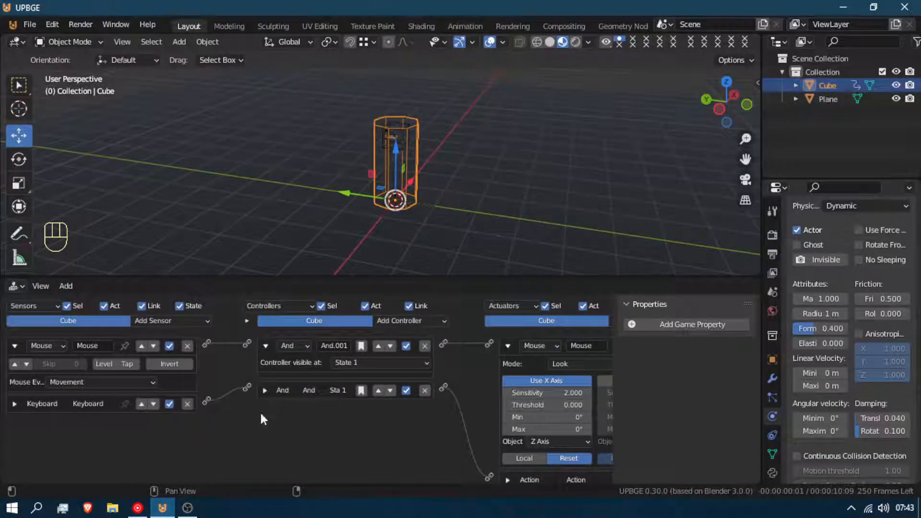
click(124, 381)
click(122, 382)
middle_drag(361, 396, 293, 378)
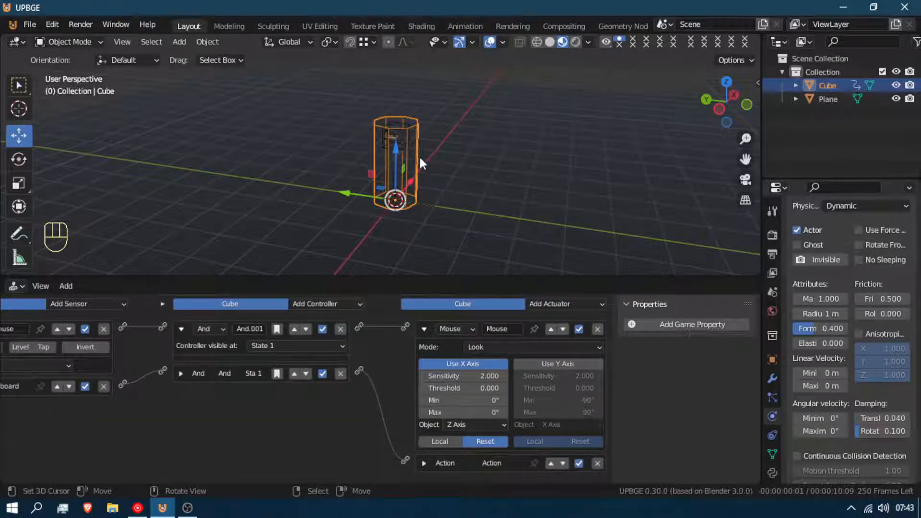
key(r)
key(z)
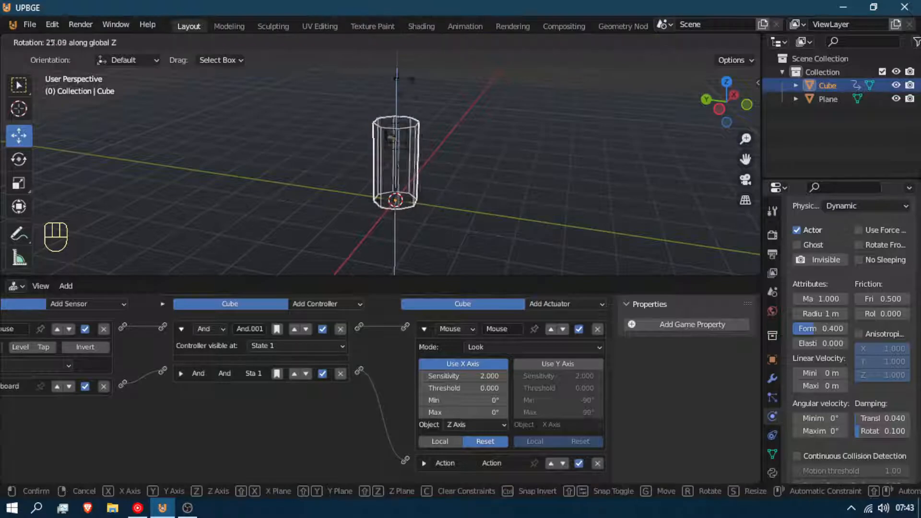
key(Escape)
key(p)
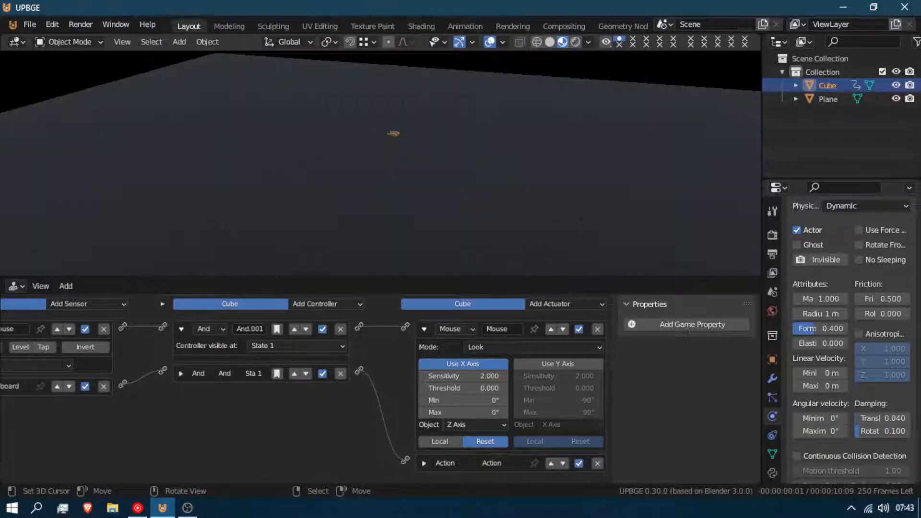
key(Escape)
- Select the Empty at the base of the Cube
scroll(412, 212, up, 3)
middle_drag(414, 213, 490, 212)
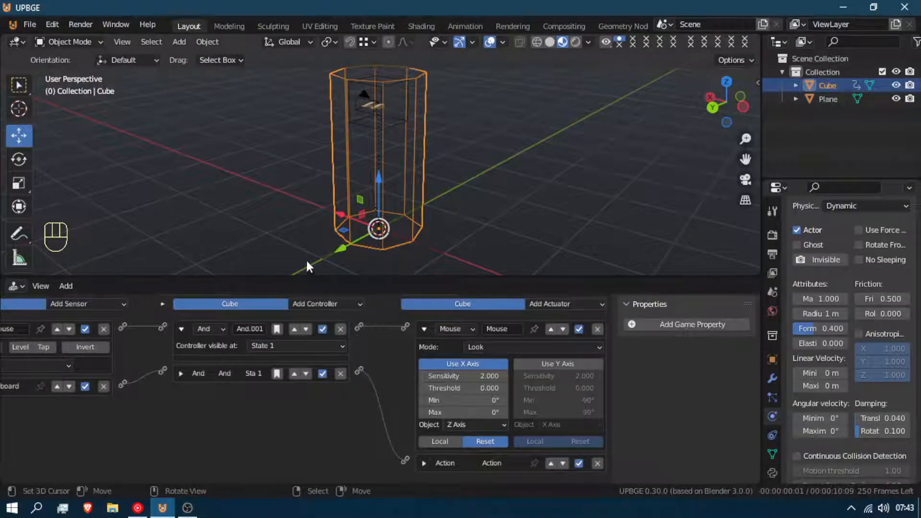
middle_drag(392, 217, 339, 209)
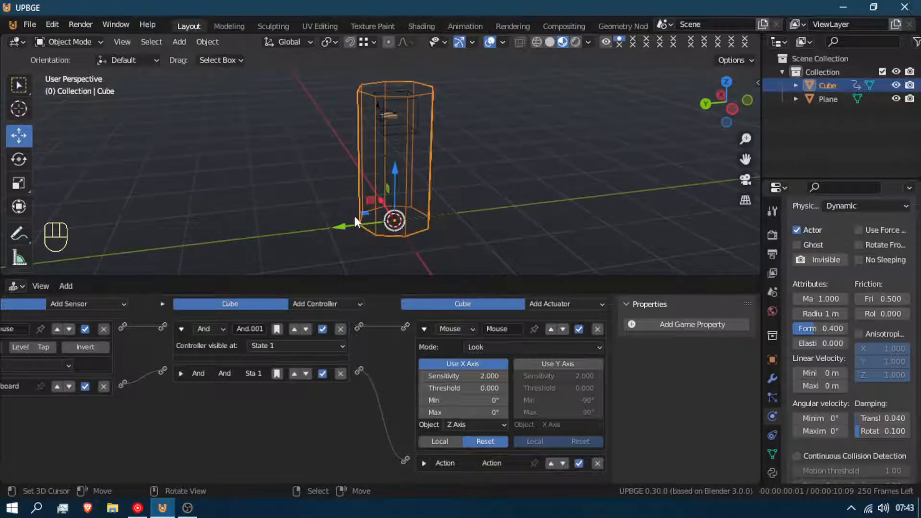
click(355, 227)
right_click(351, 226)
key(r)
key(z)
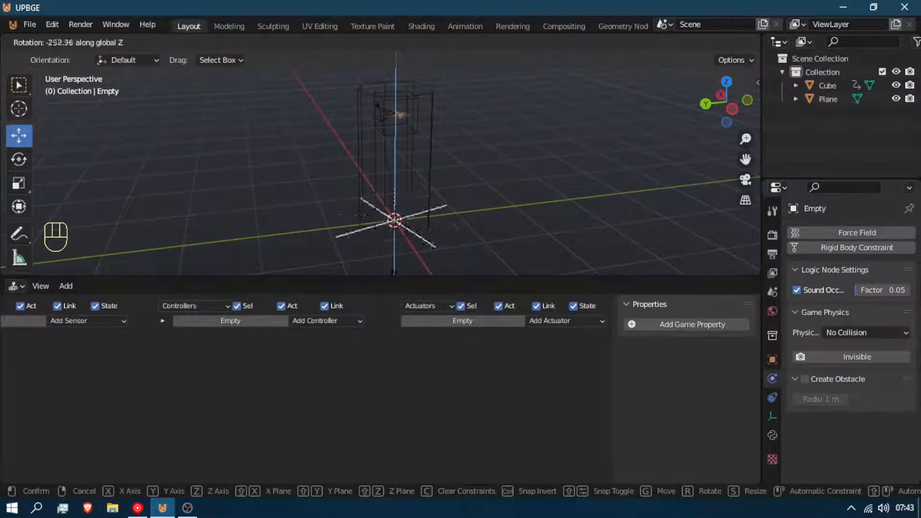
click(408, 64)
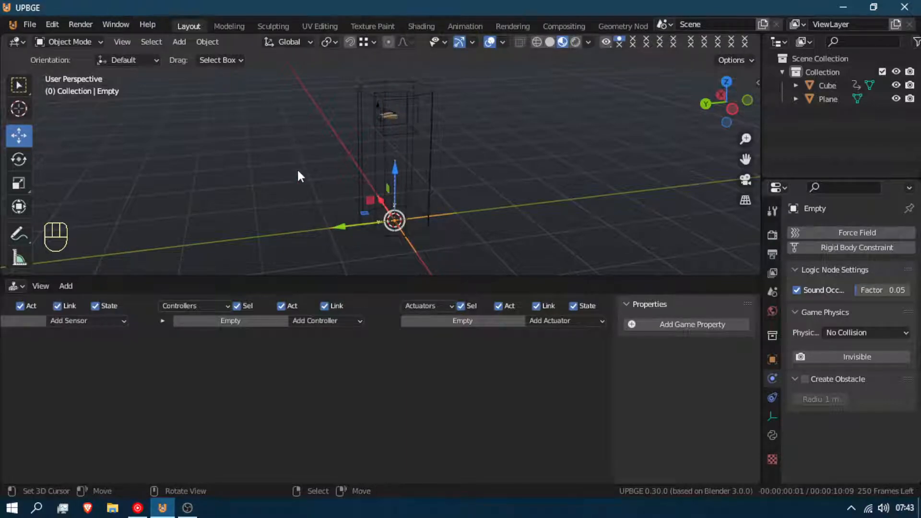
click(81, 320)
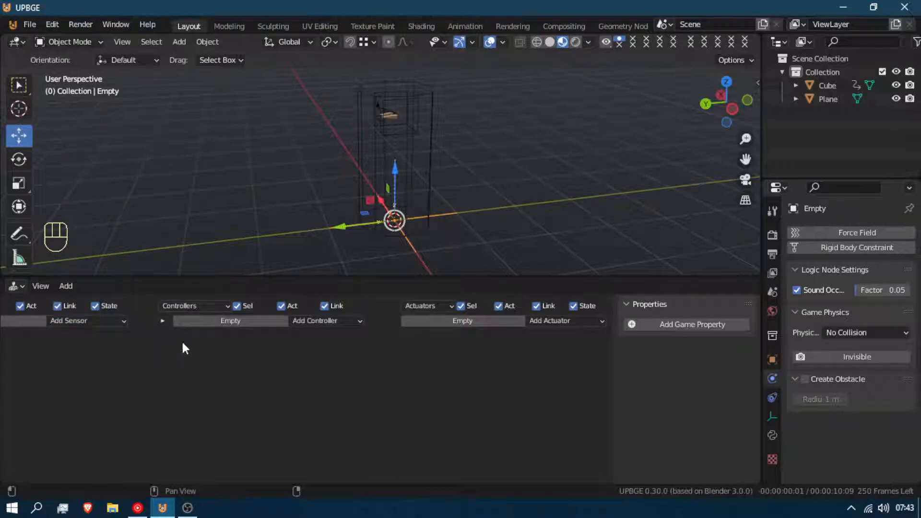
- Duplicate the Empty, place the copy about 1.09 m away along the global Y axis, and parent it to the Cube
key(shift+d)
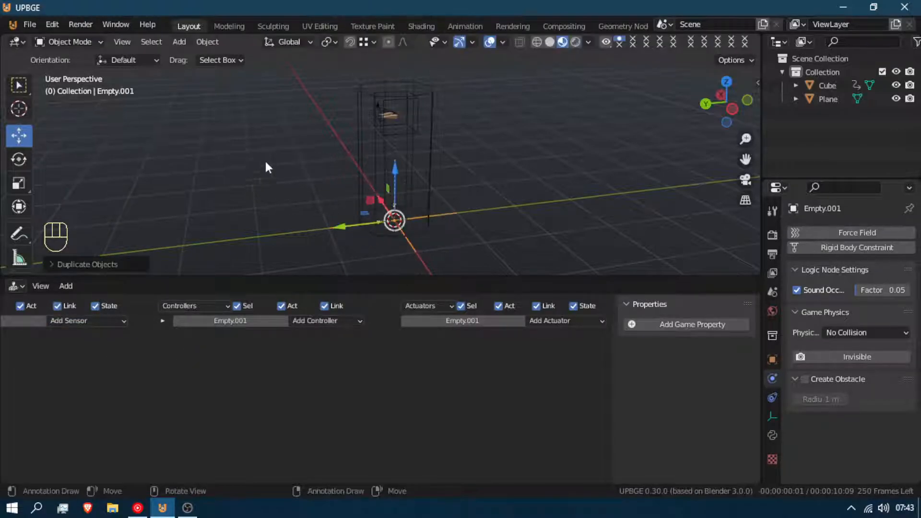
key(y)
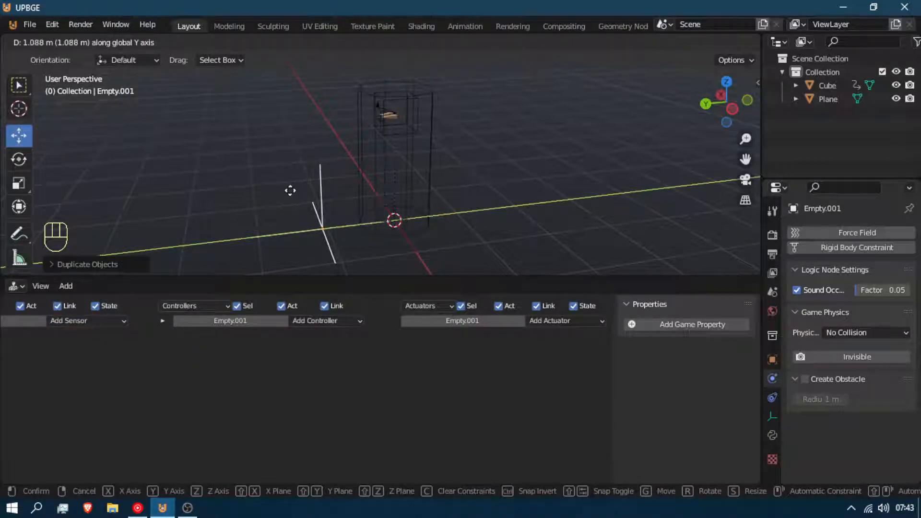
click(291, 190)
shift+click(364, 226)
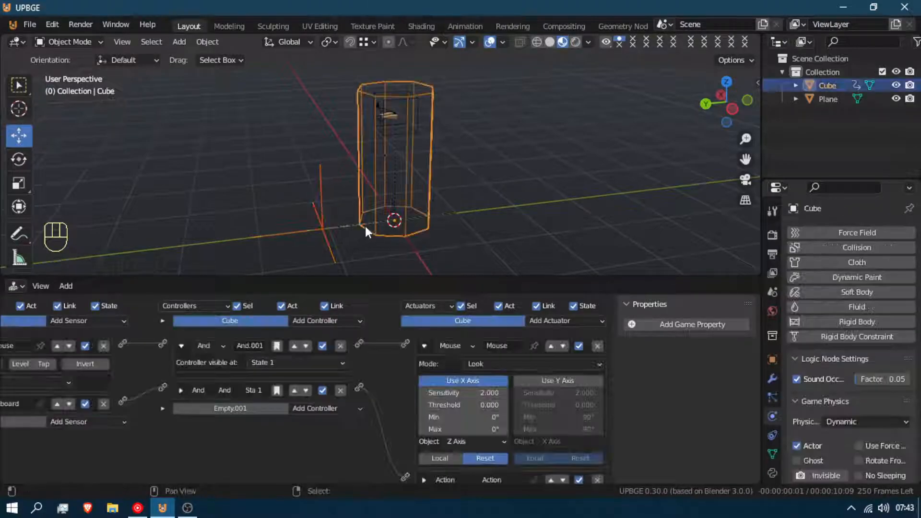
key(ctrl+p)
click(365, 226)
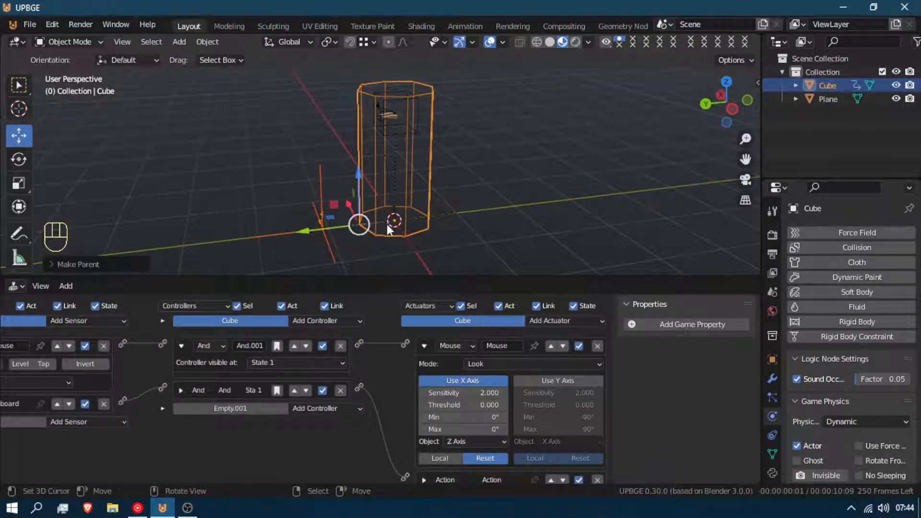
- Add an Always sensor and an Edit Object actuator to the Empty at the Cube's base
click(394, 220)
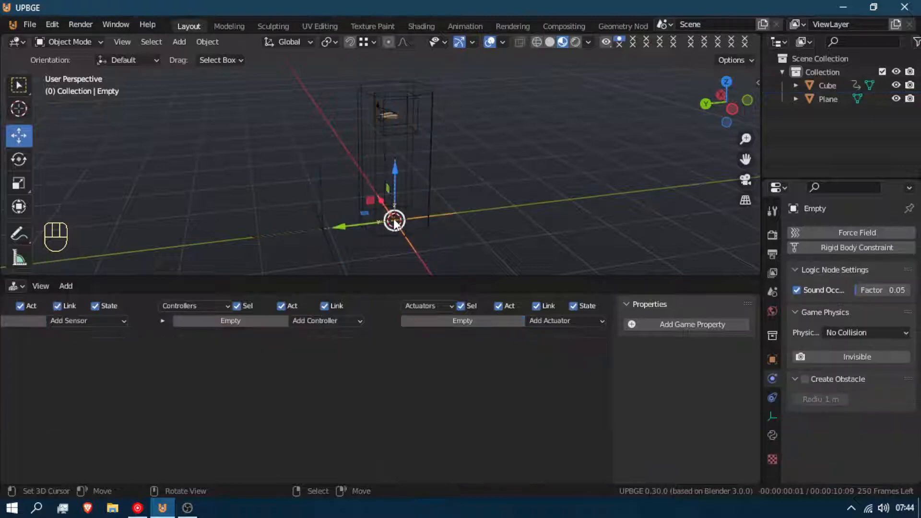
click(109, 324)
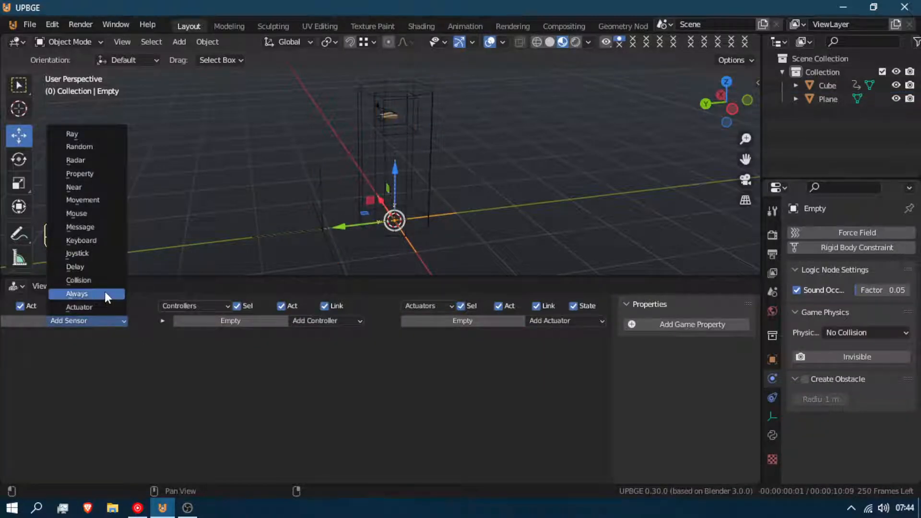
click(105, 292)
click(571, 321)
click(561, 253)
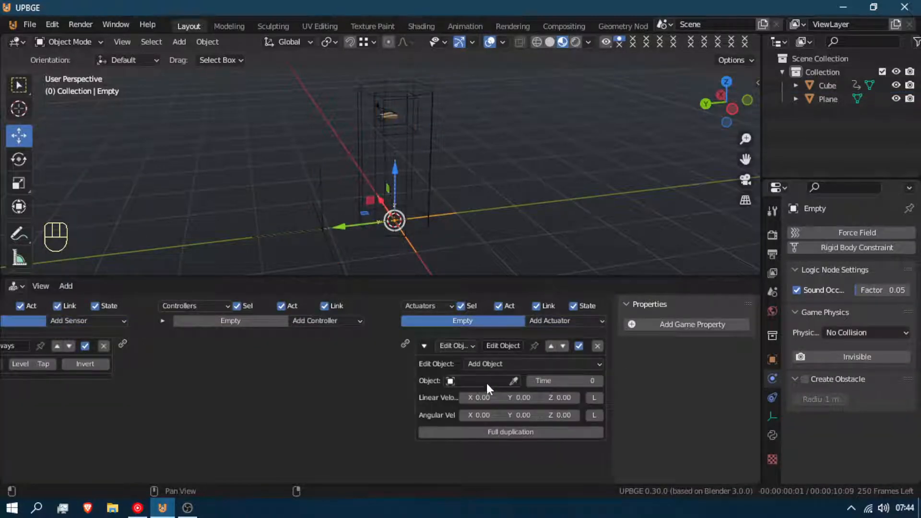
- Set the Edit Object actuator to Track to, with Empty.001 as its target object
click(514, 379)
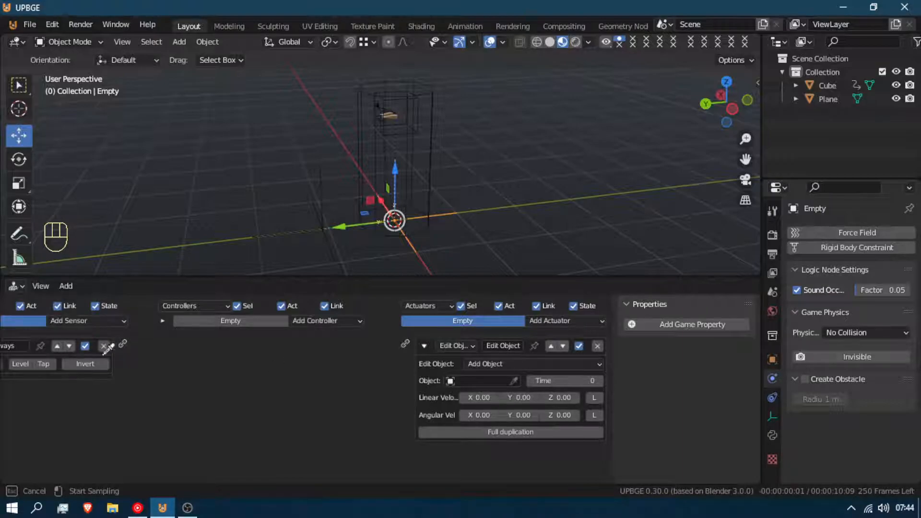
click(320, 199)
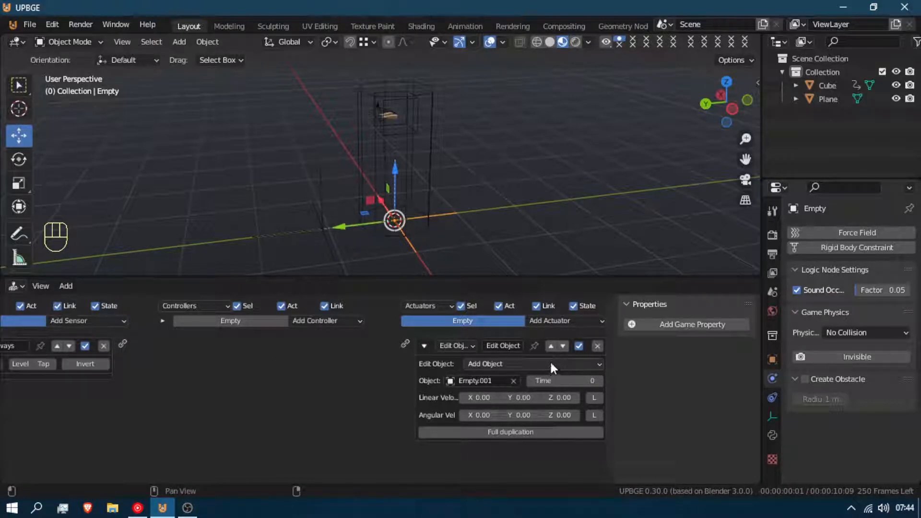
click(550, 362)
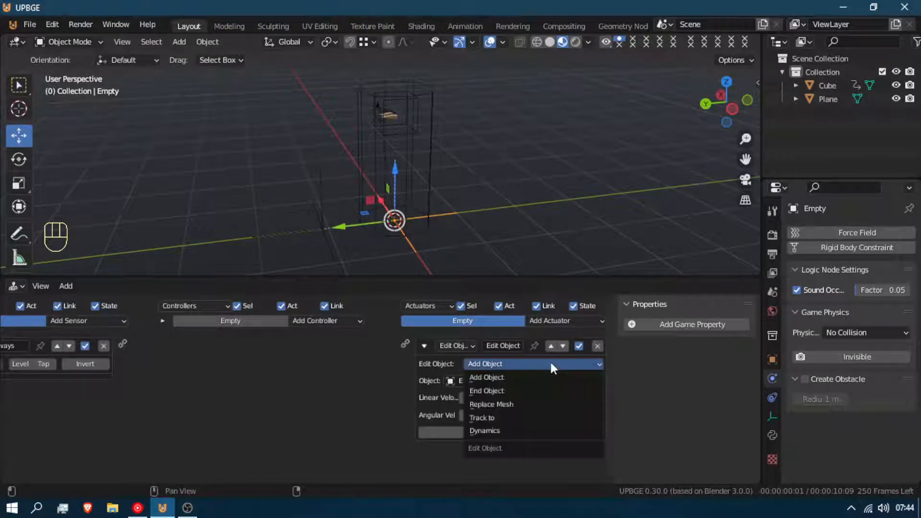
click(535, 417)
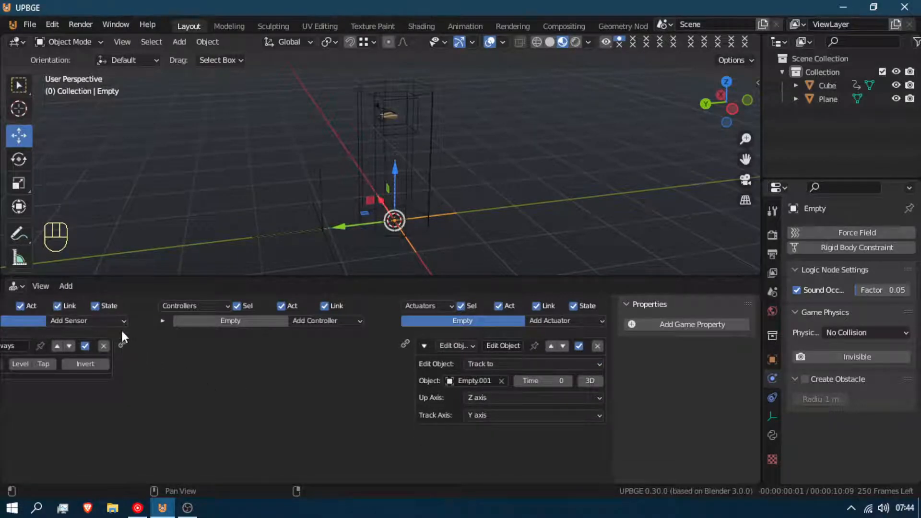
- Link the Always sensor to the Edit Object actuator and run the game to test the tracking
drag(122, 344, 406, 344)
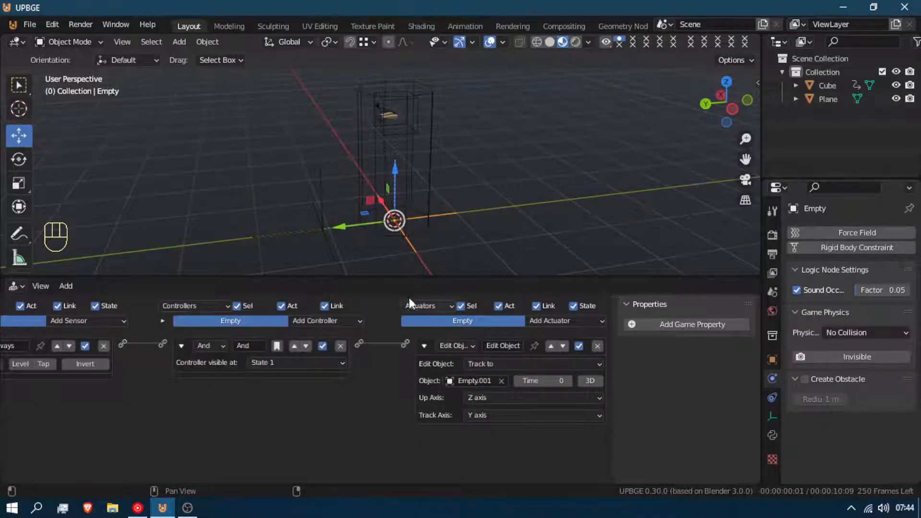
key(p)
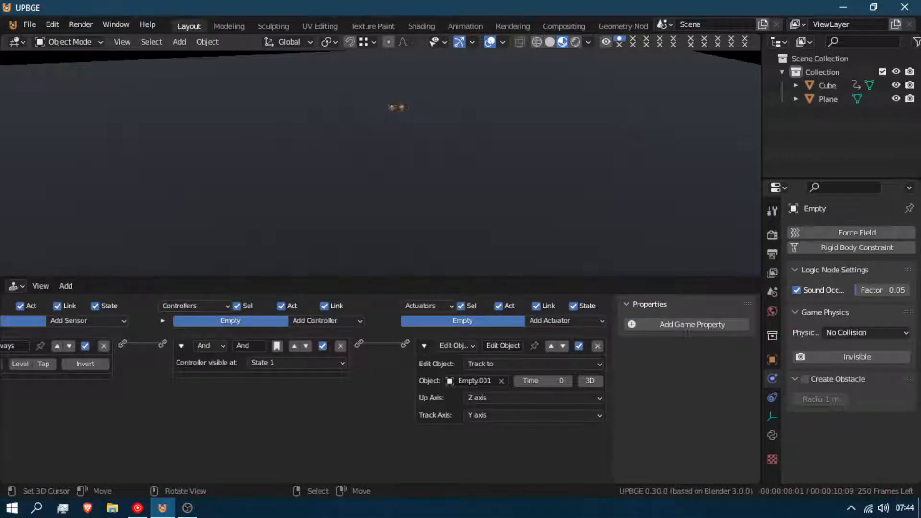
key(Escape)
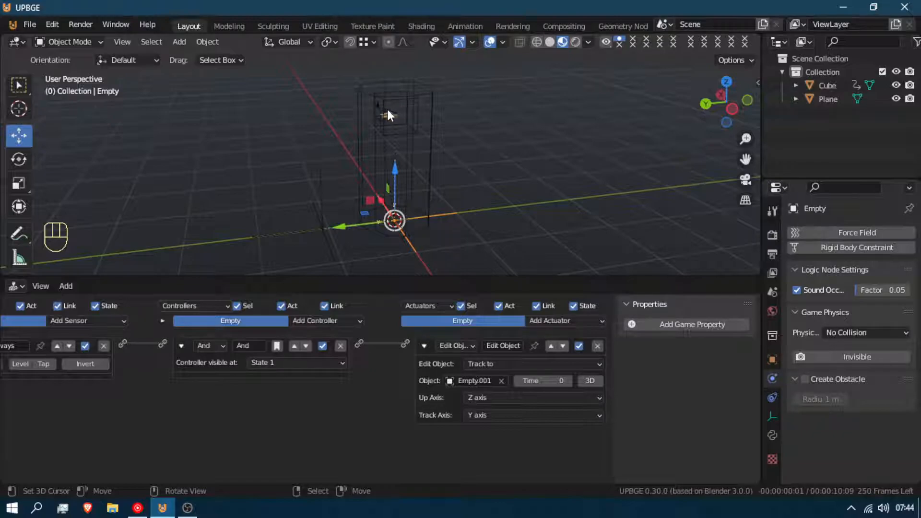
- Duplicate Empty.001 in place and raise the copy about 2 m along the global Z axis
click(323, 207)
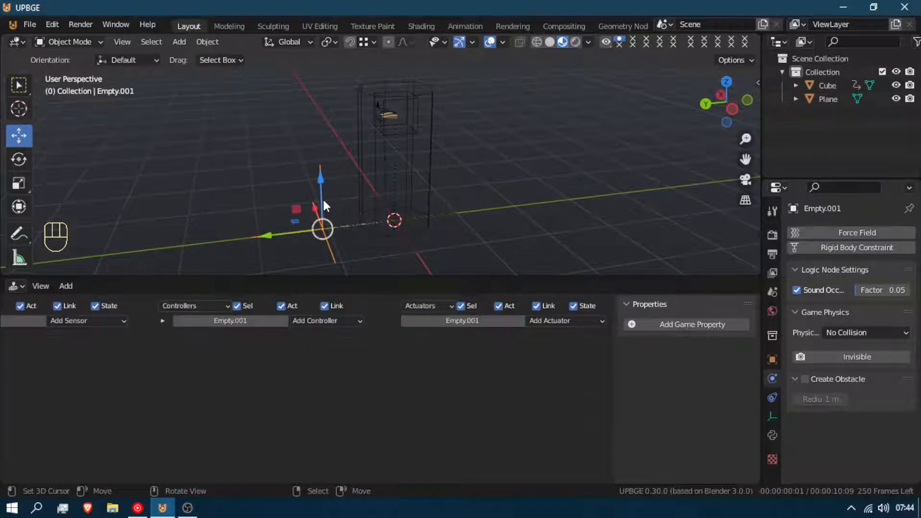
key(shift+d)
right_click(388, 169)
key(g)
key(z)
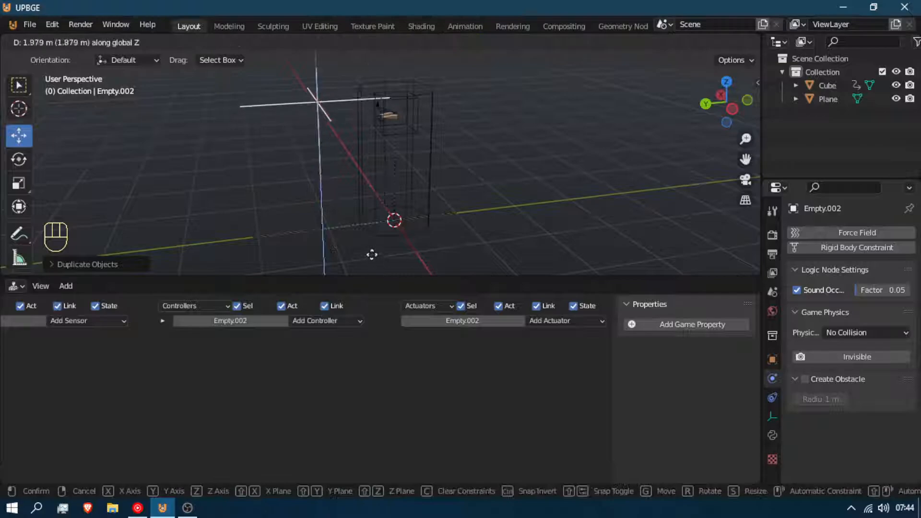
- Snap the 3D cursor to the camera inside the Cube
scroll(436, 233, up, 4)
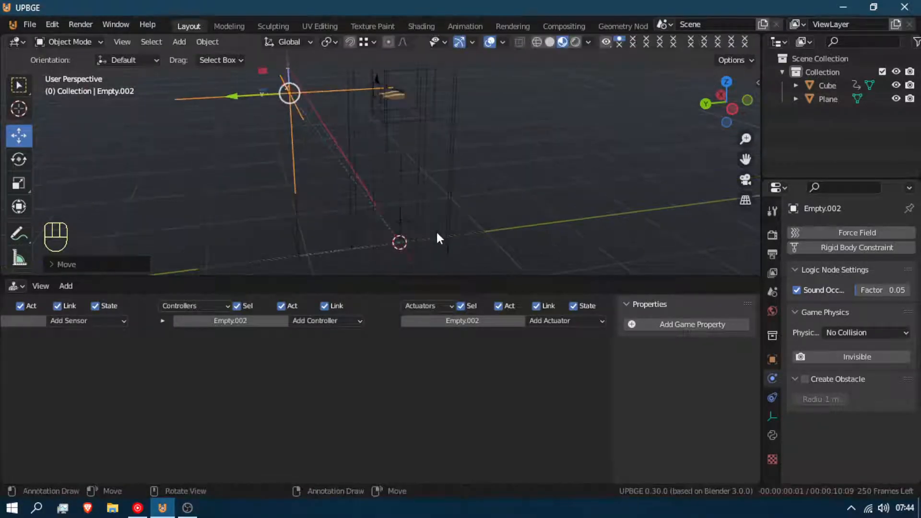
shift+middle_drag(365, 145, 427, 260)
scroll(420, 267, up, 3)
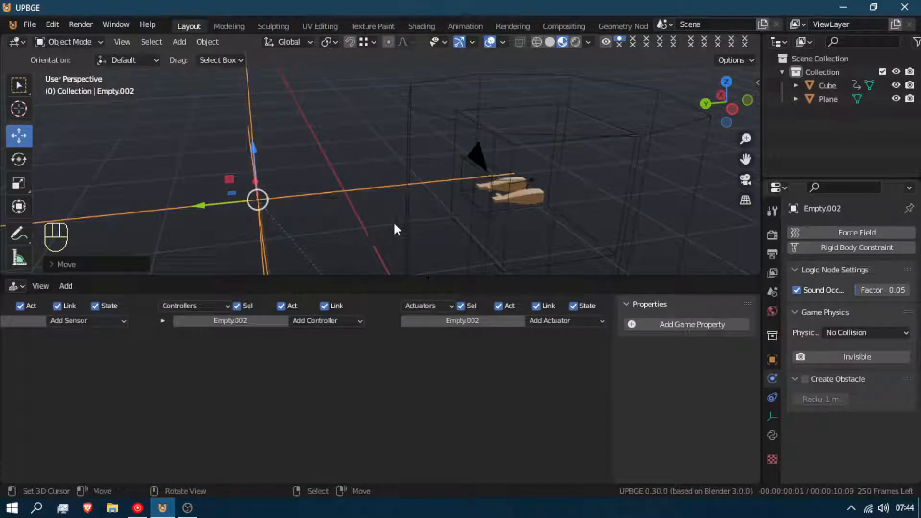
click(488, 161)
key(shift+s)
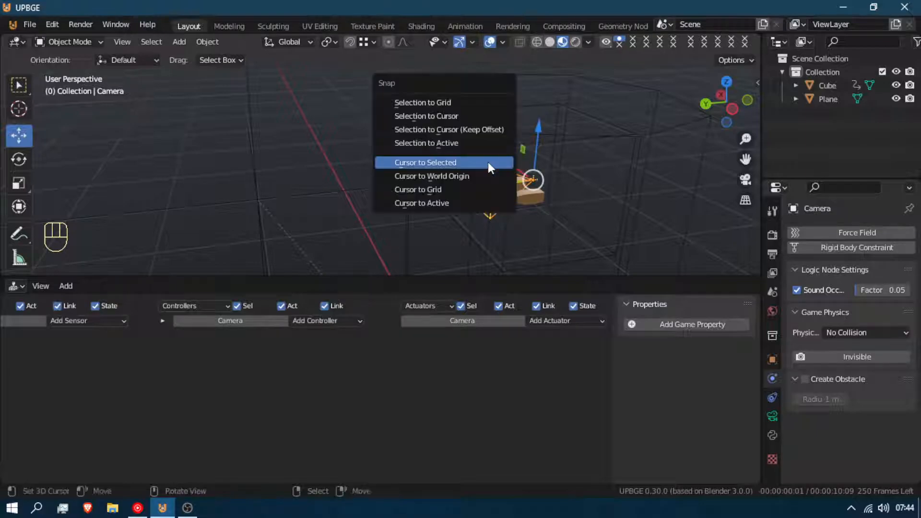
click(483, 163)
- Snap Empty.002 to the 3D cursor and move it about 1.1 m along the global Y axis
click(258, 170)
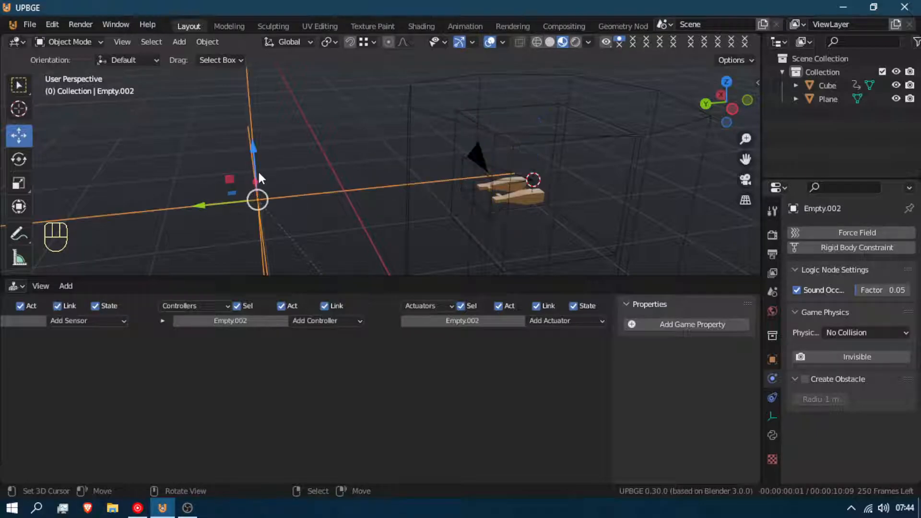
key(shift+s)
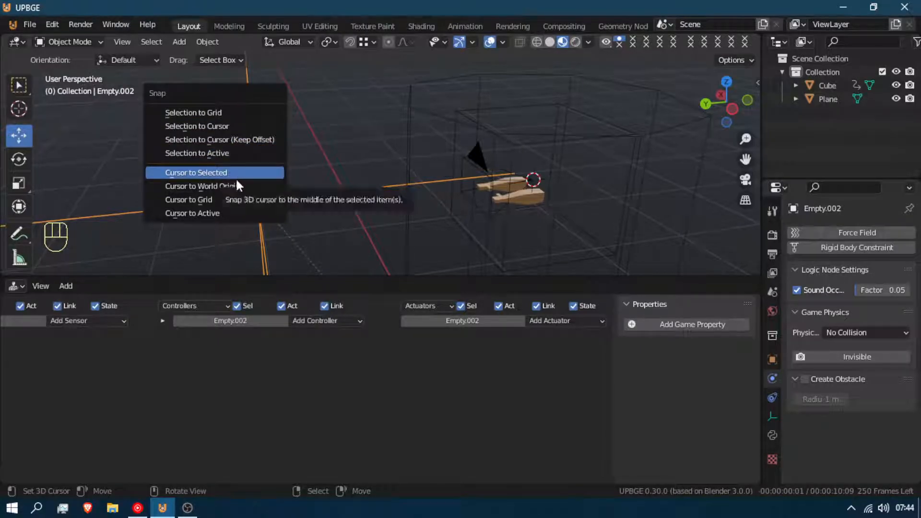
click(223, 126)
key(g)
key(y)
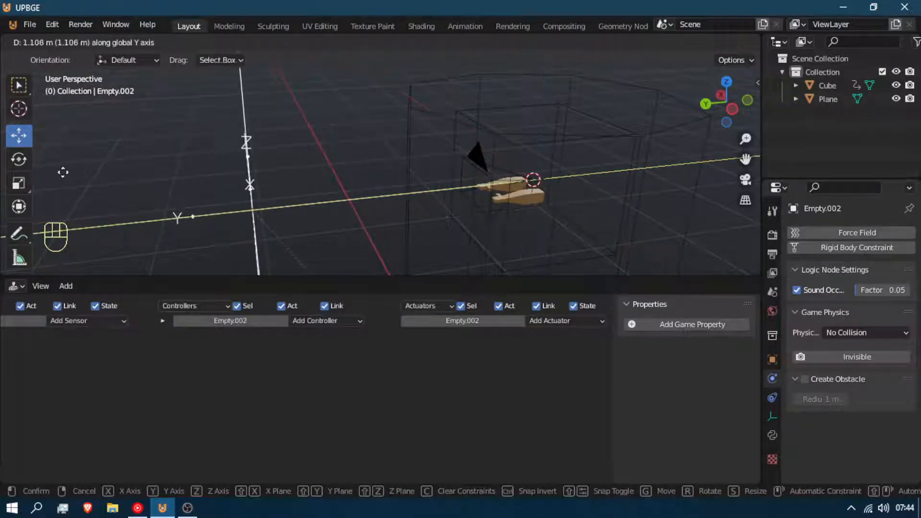
click(63, 173)
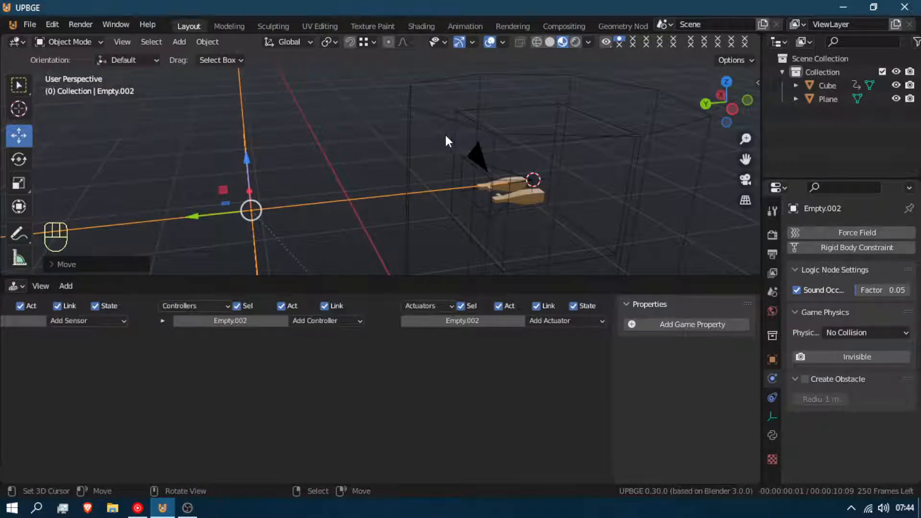
- Add an Always sensor and an Edit Object actuator to the camera inside the Cube
scroll(451, 139, down, 4)
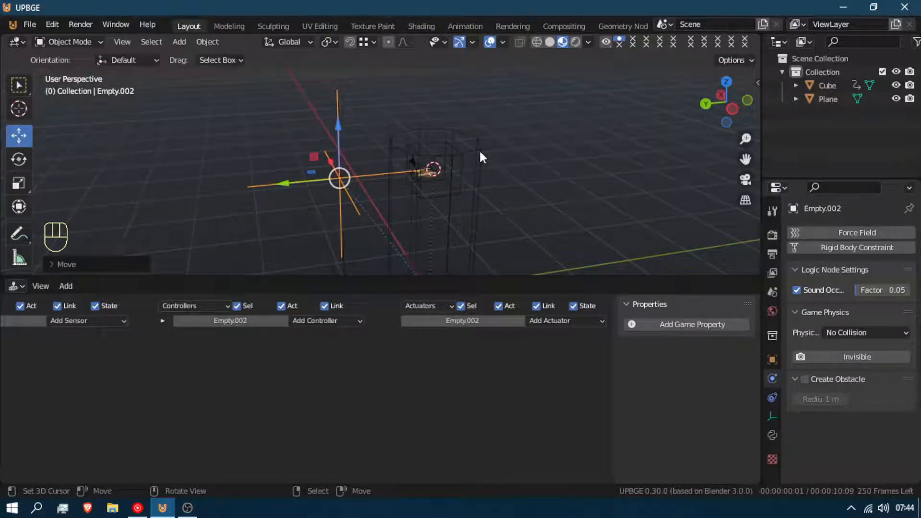
click(480, 149)
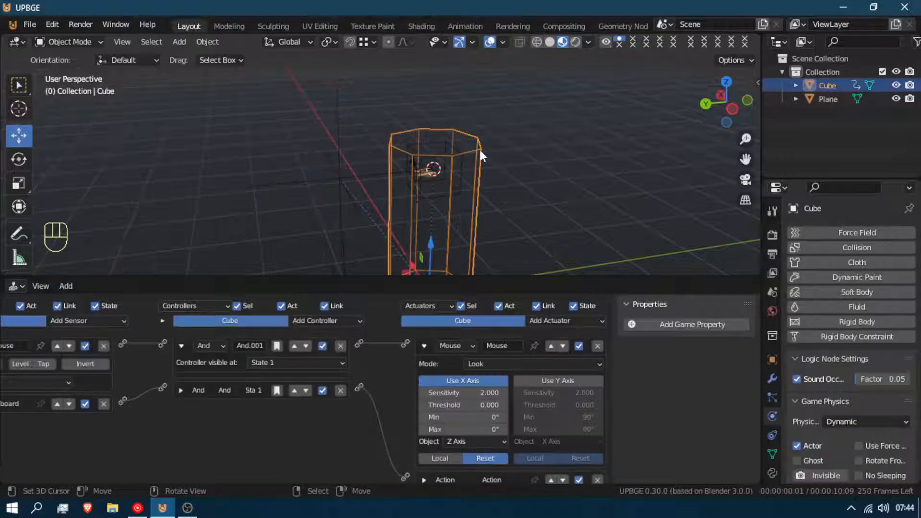
click(419, 164)
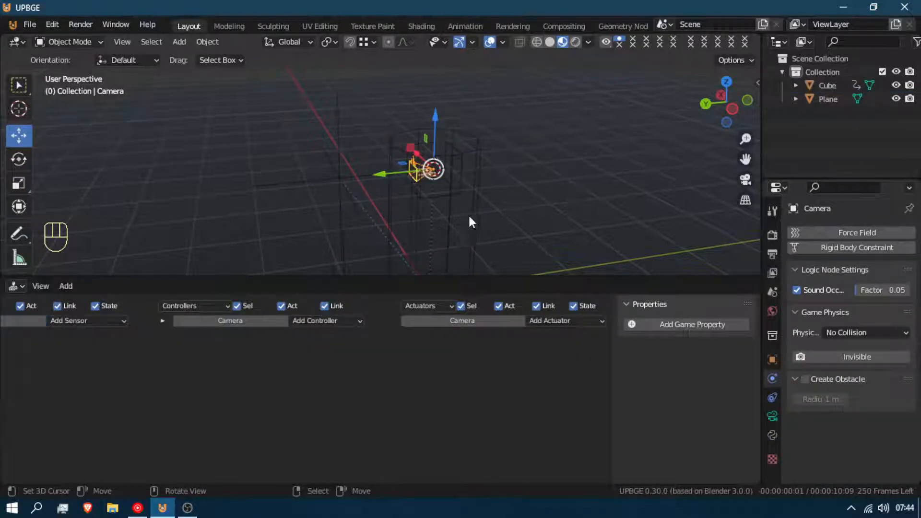
click(91, 318)
click(95, 295)
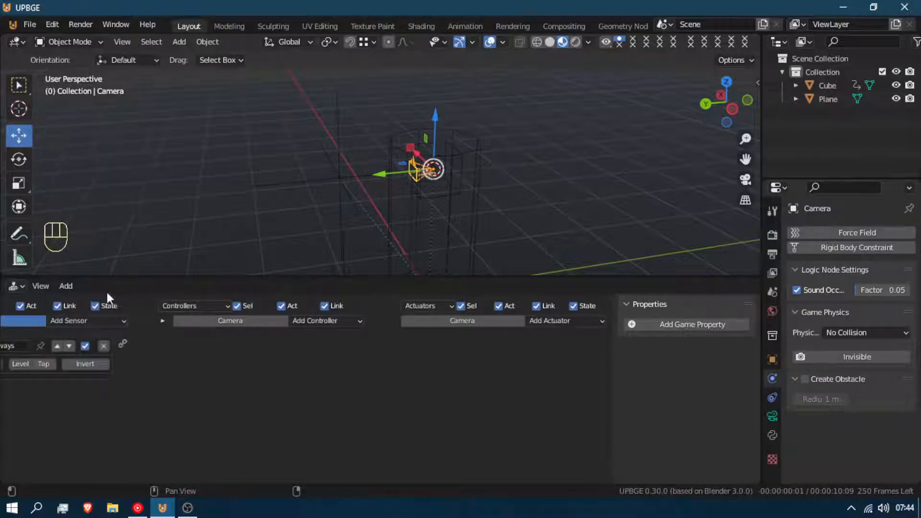
click(561, 319)
click(563, 267)
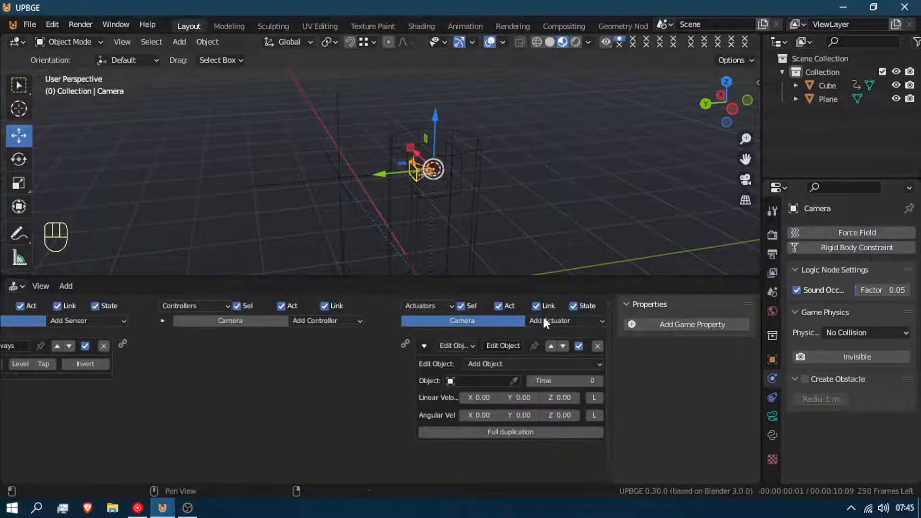
- Set the camera's Edit Object actuator to Track to, with Empty.002 as its target object
click(514, 380)
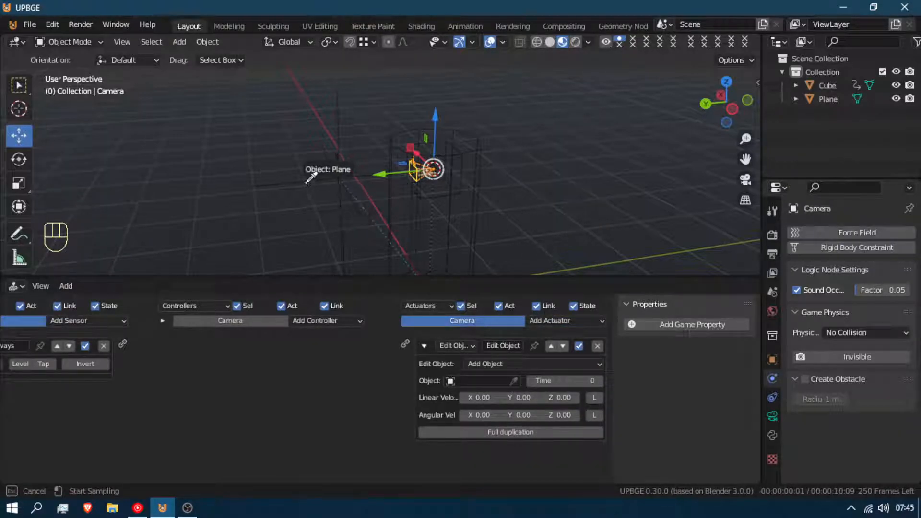
click(305, 180)
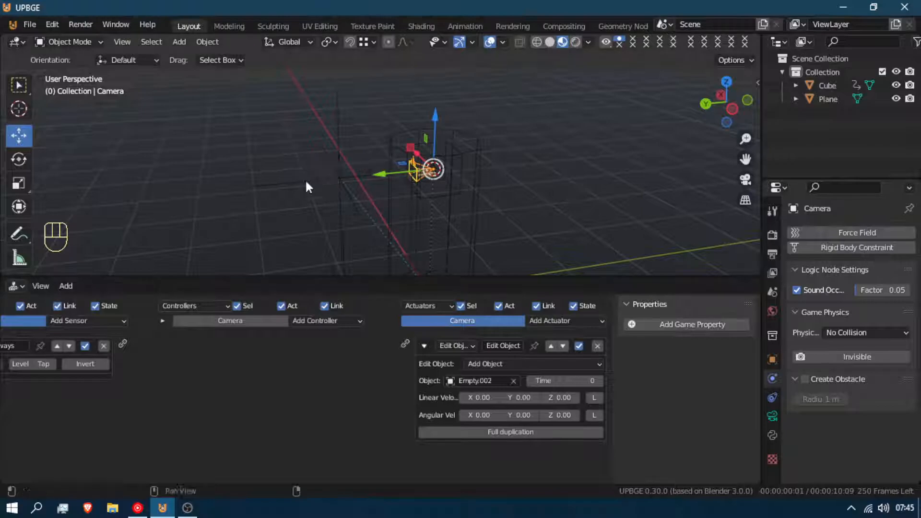
click(506, 362)
click(503, 420)
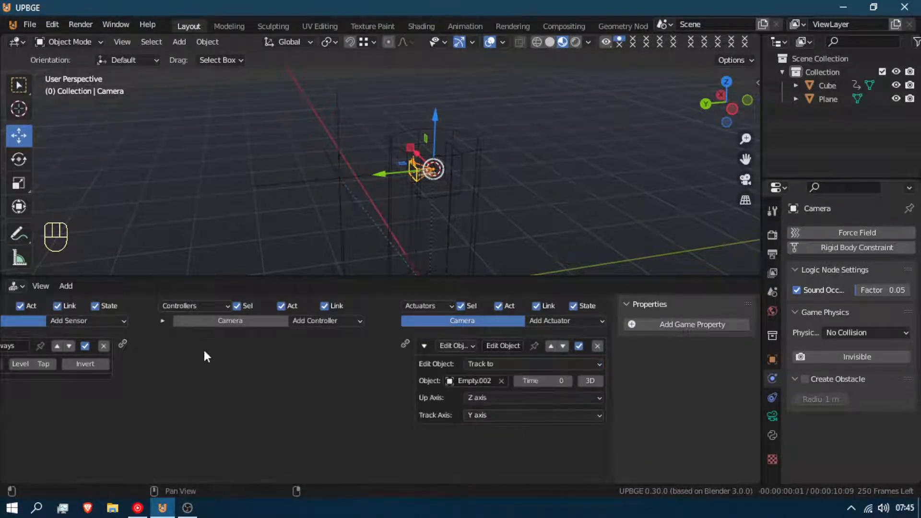
- Link the camera's Always sensor to the Edit Object actuator and test the game from the camera view
drag(123, 345, 405, 344)
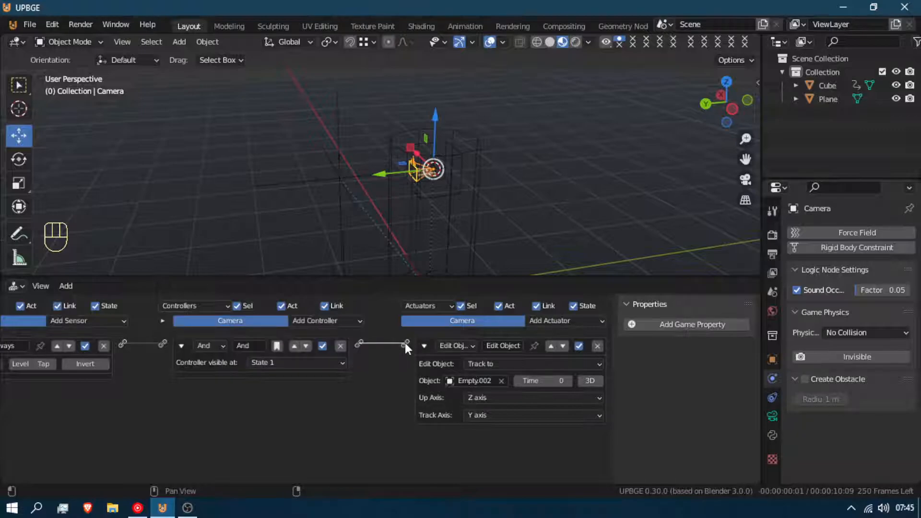
key(KP_0)
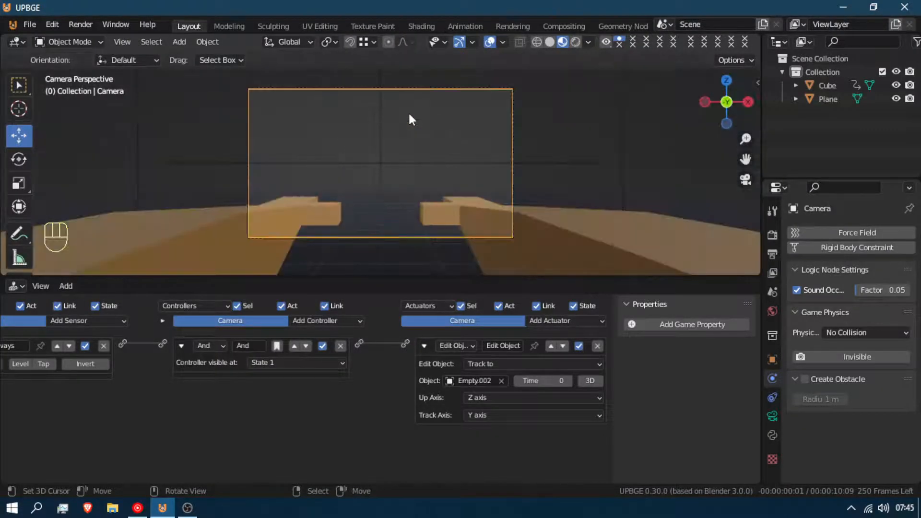
key(p)
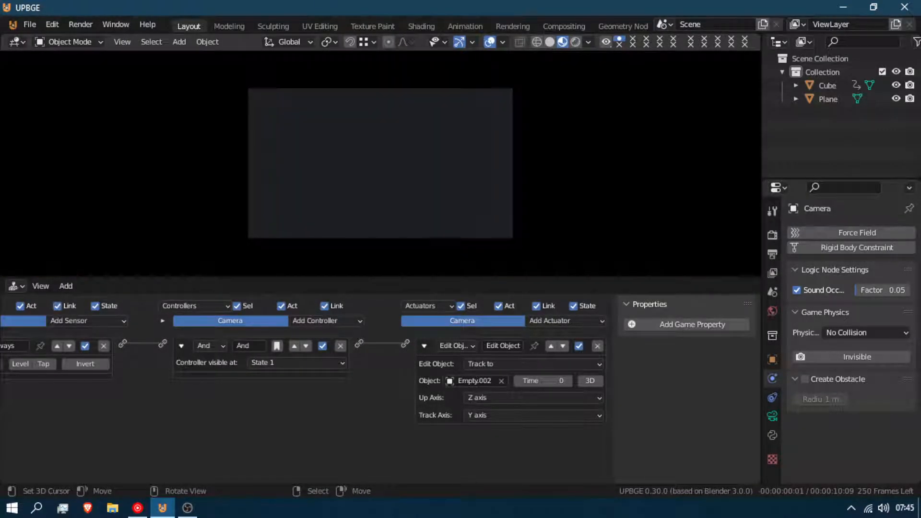
key(Escape)
- Parent the arms mesh Cube.002 to the camera with the Object option and run the game to test it
middle_drag(420, 182, 491, 189)
scroll(544, 212, down, 4)
click(488, 189)
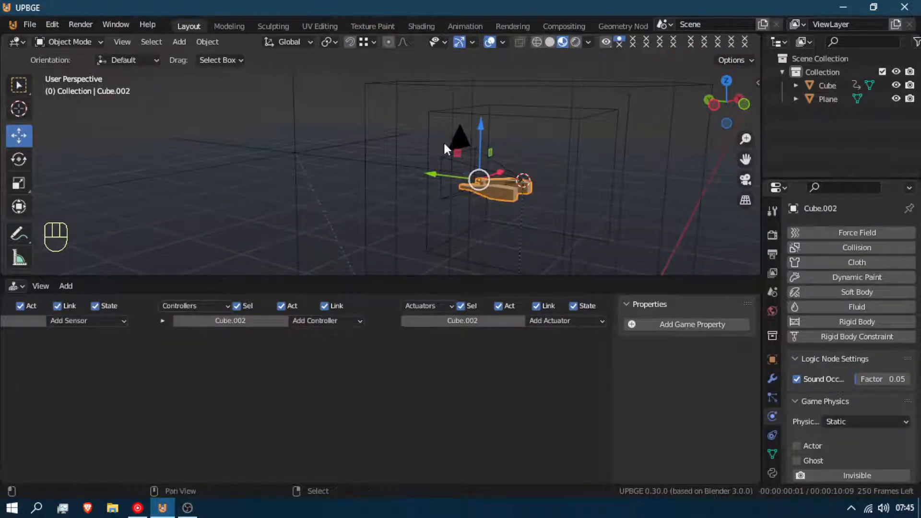
shift+click(460, 136)
key(ctrl+p)
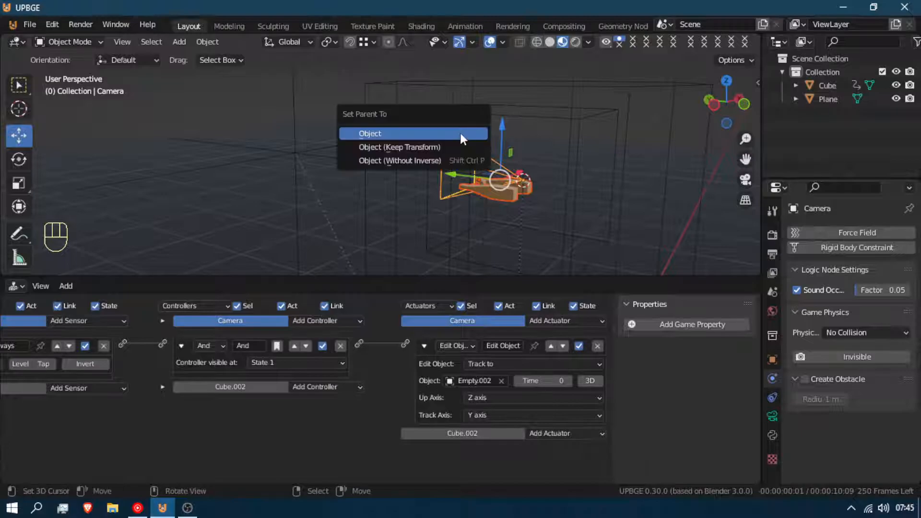
click(459, 134)
scroll(462, 133, down, 3)
key(p)
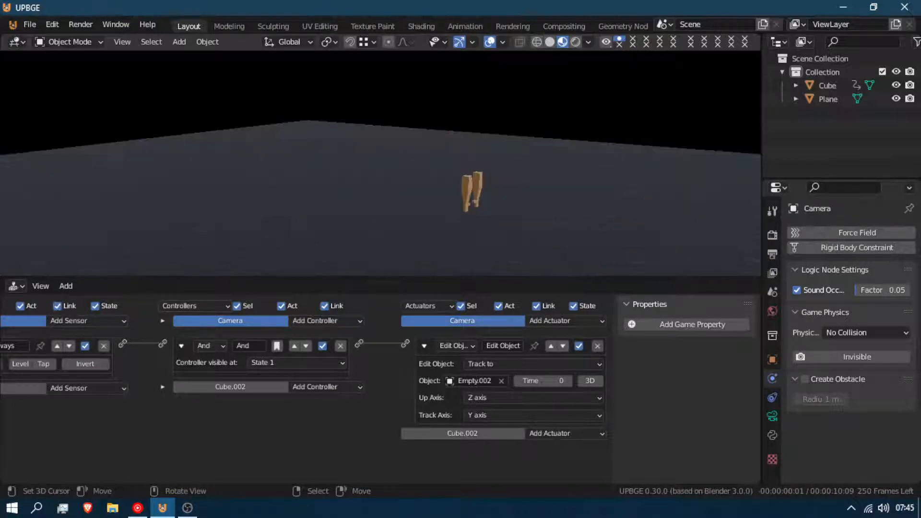
key(Escape)
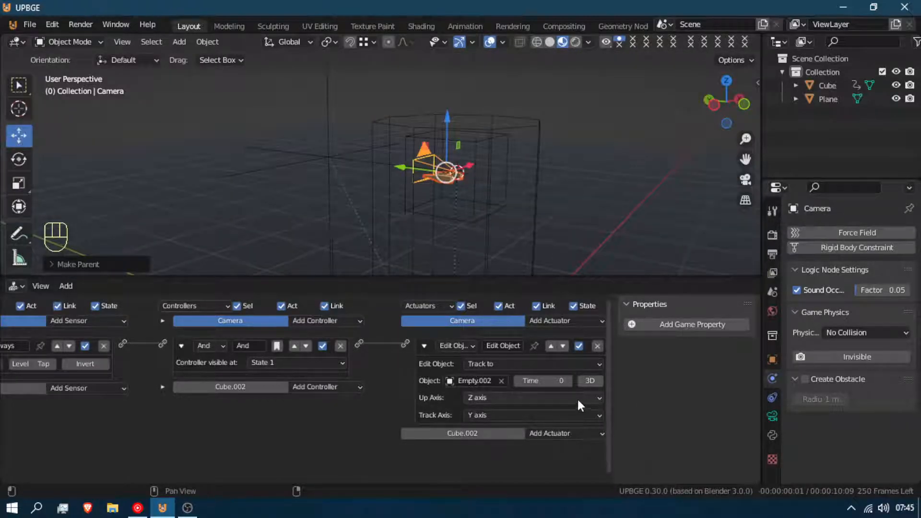
- Try X axis as the Track Axis of the camera's Edit Object actuator and run the game
click(548, 415)
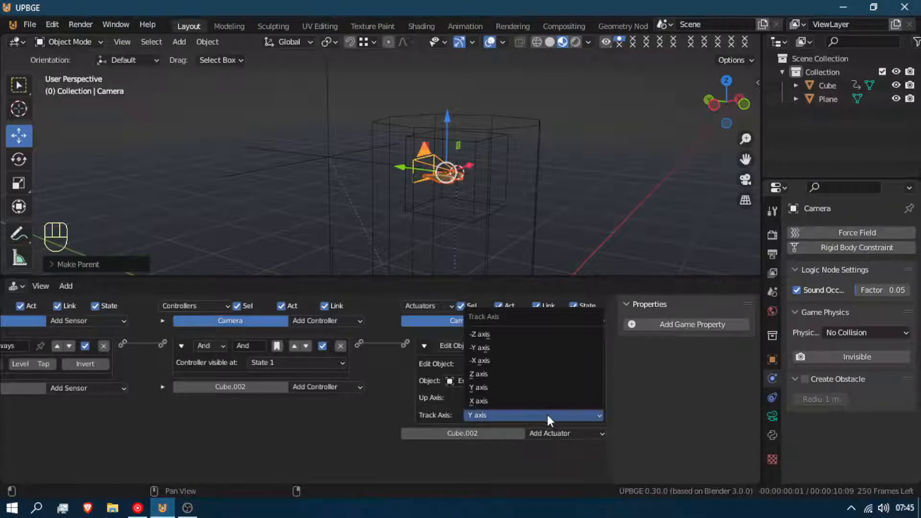
click(537, 401)
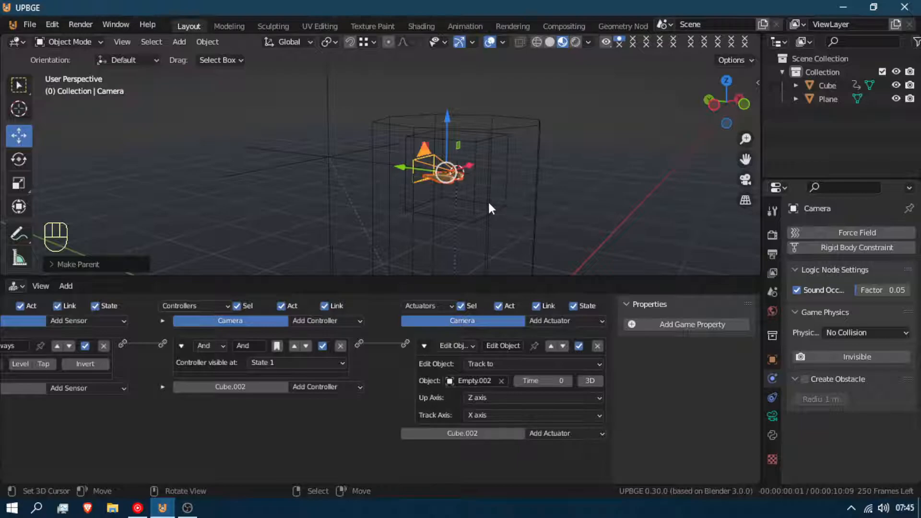
key(p)
key(Escape)
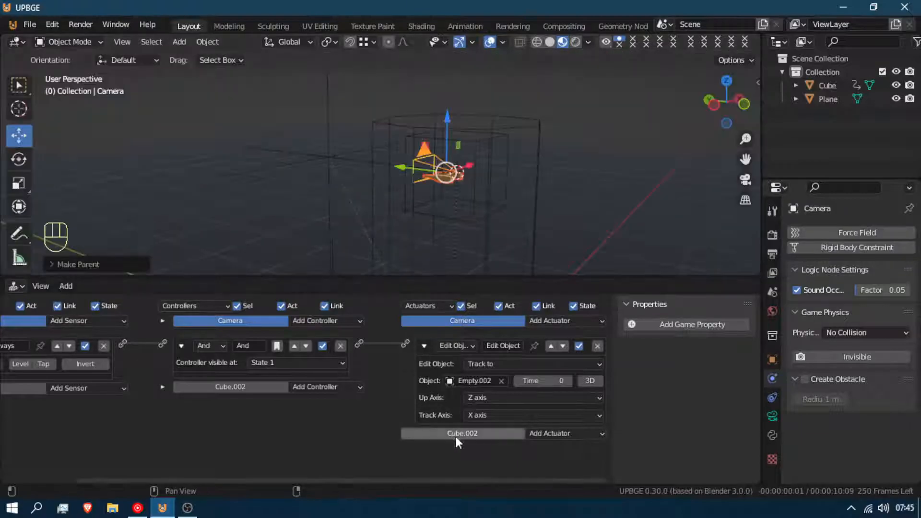
- Try Z axis as the Track Axis of the camera's Edit Object actuator and run the game
click(480, 412)
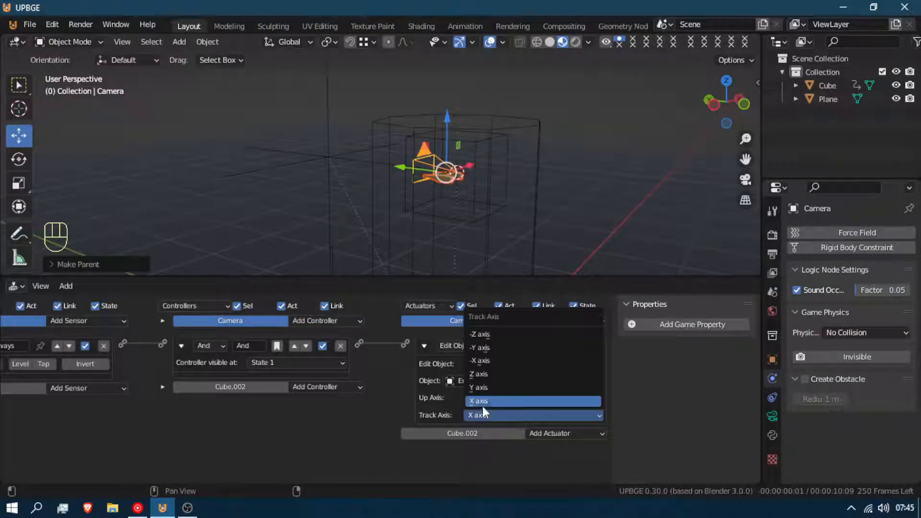
click(500, 375)
key(p)
key(Escape)
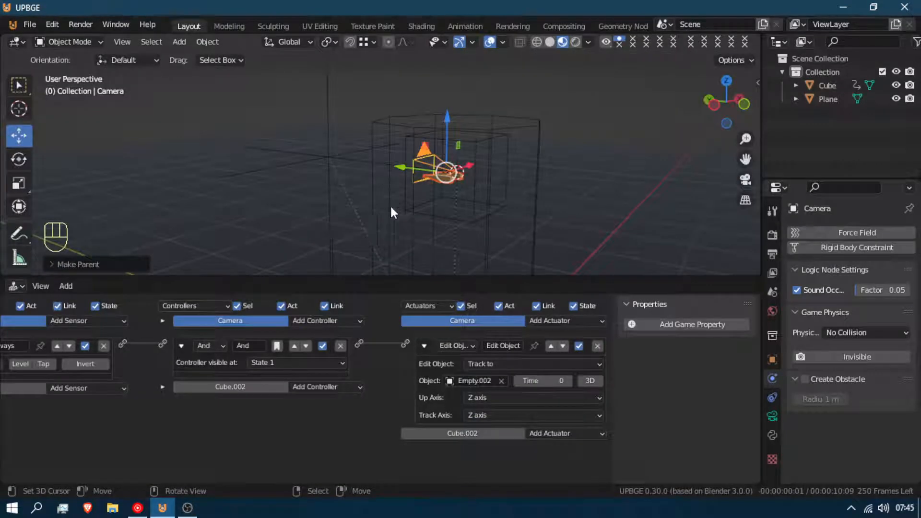
click(493, 415)
click(500, 375)
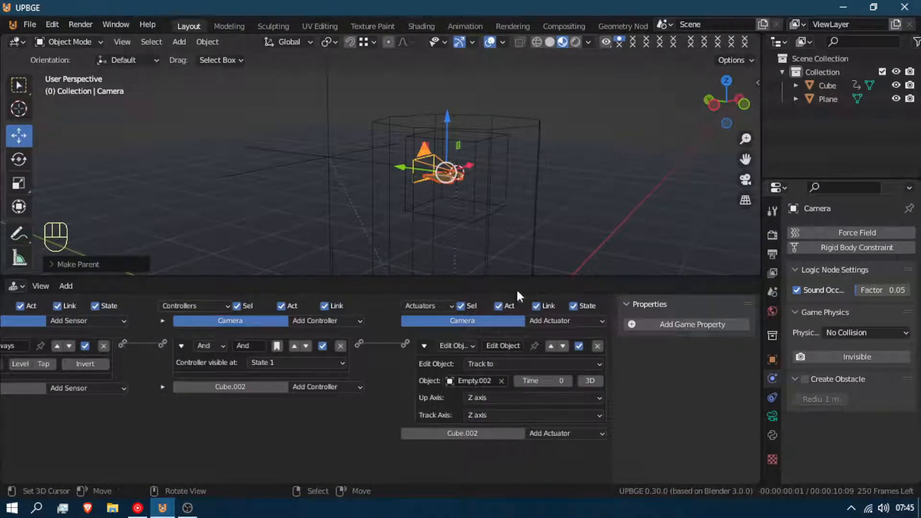
- Set the Up Axis of the camera's Edit Object actuator to Y axis and run the game to test it
click(491, 399)
click(498, 424)
key(p)
key(Escape)
click(502, 398)
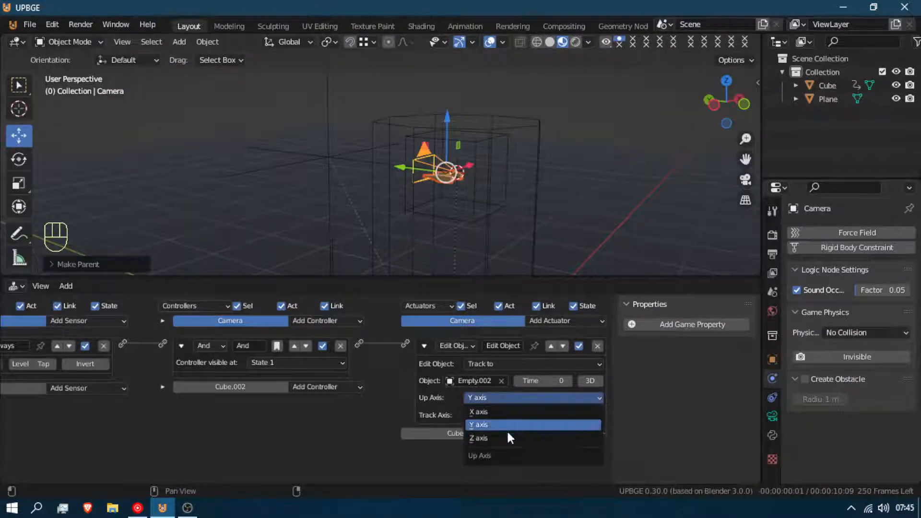
click(504, 424)
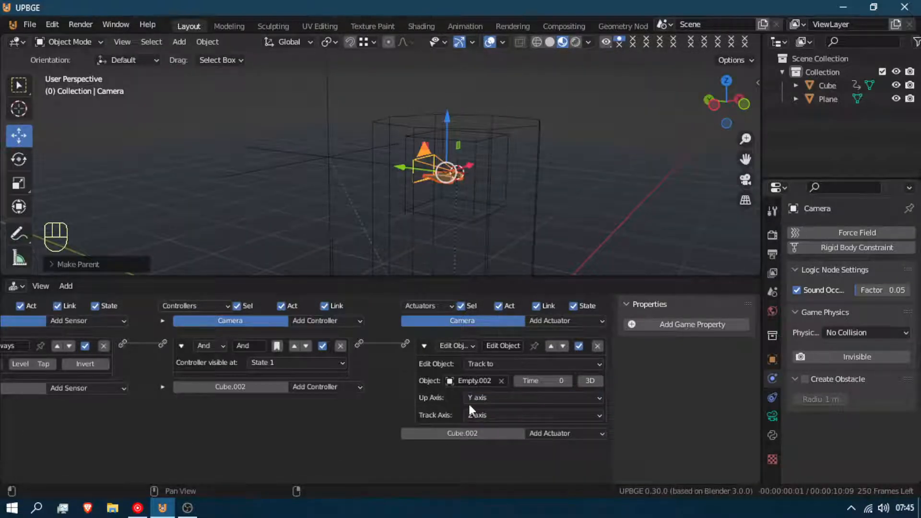
- Set the Track Axis of the camera's Edit Object actuator to -Z axis and run the game to test it
click(532, 416)
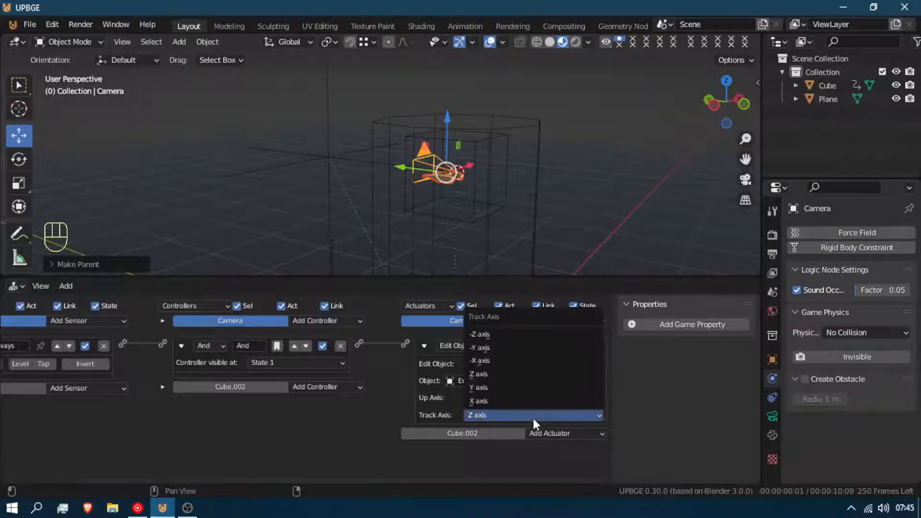
click(526, 335)
key(p)
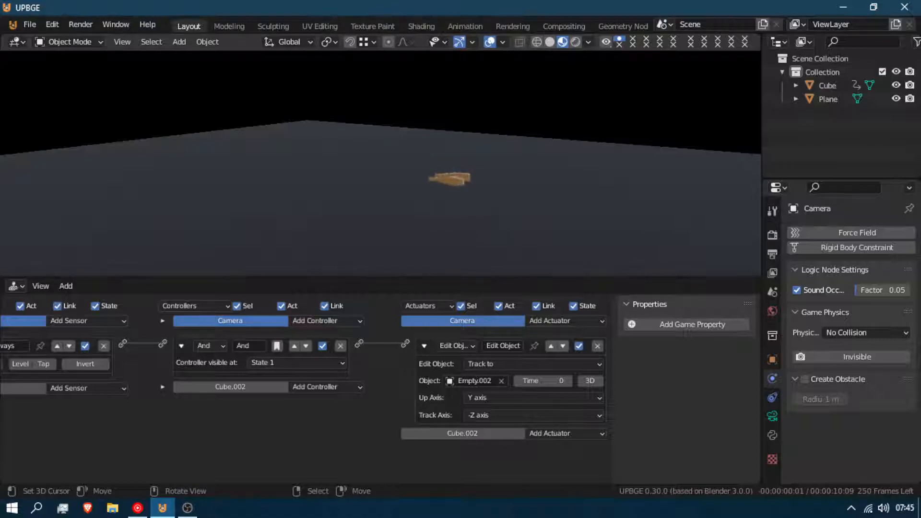
key(Escape)
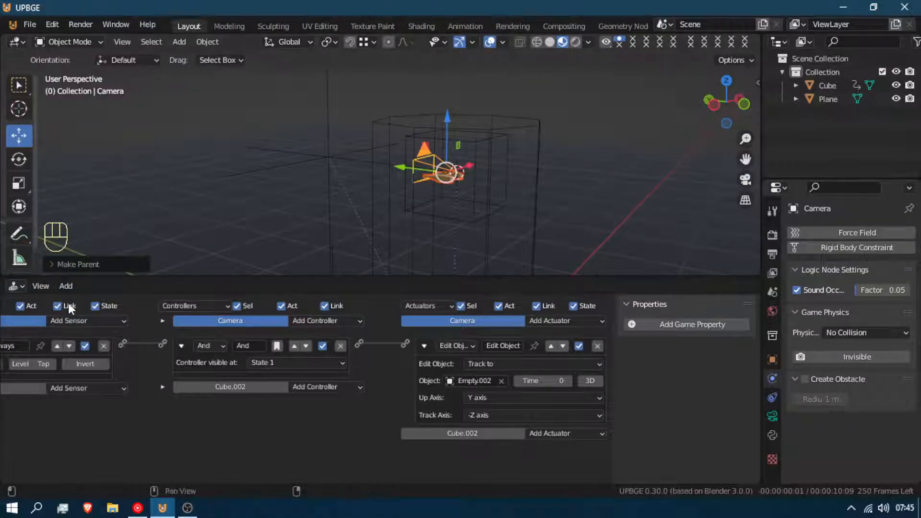
- Add a Mouse sensor and a Mouse actuator to the camera
click(88, 321)
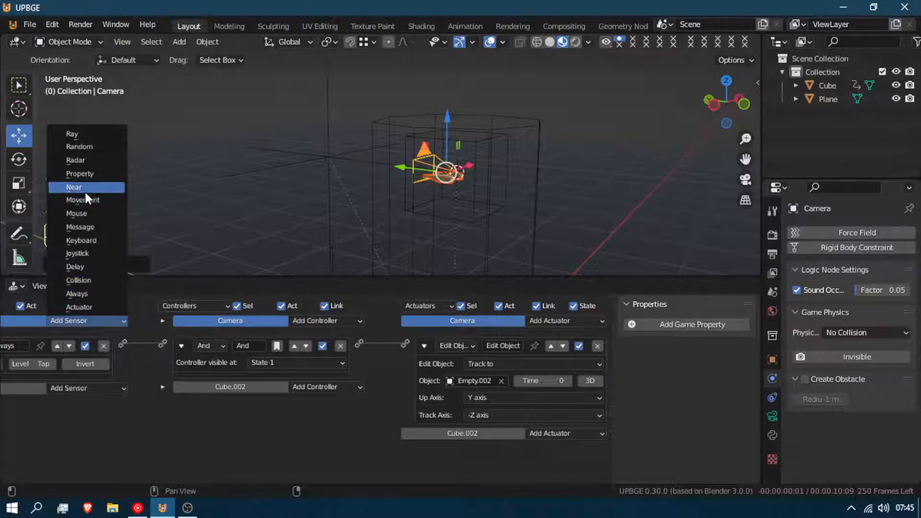
click(82, 213)
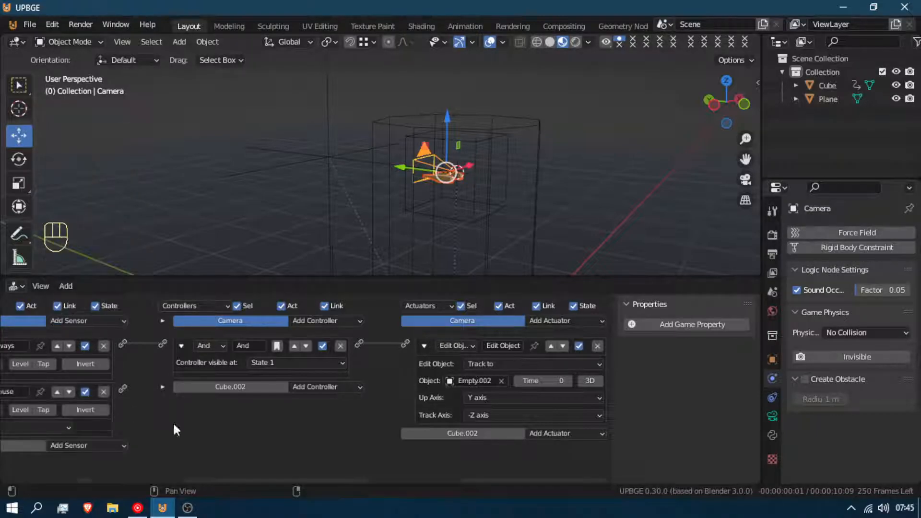
click(570, 321)
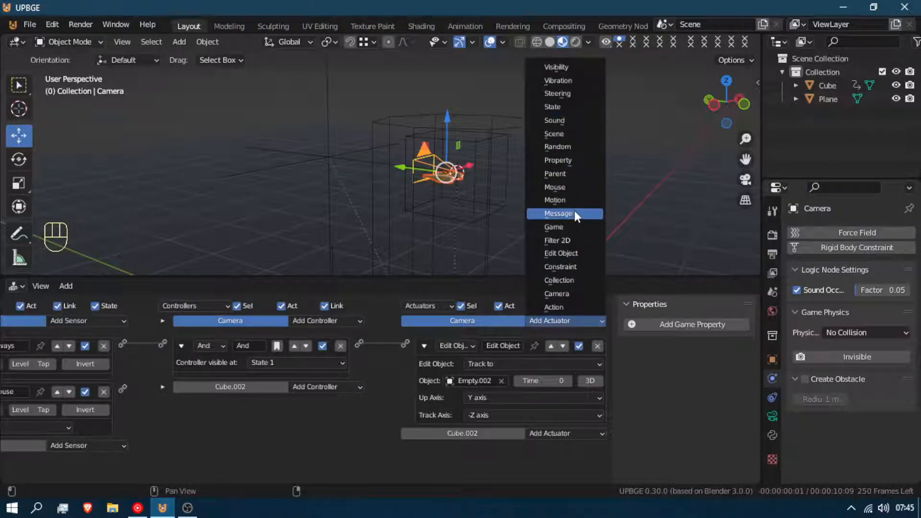
click(561, 188)
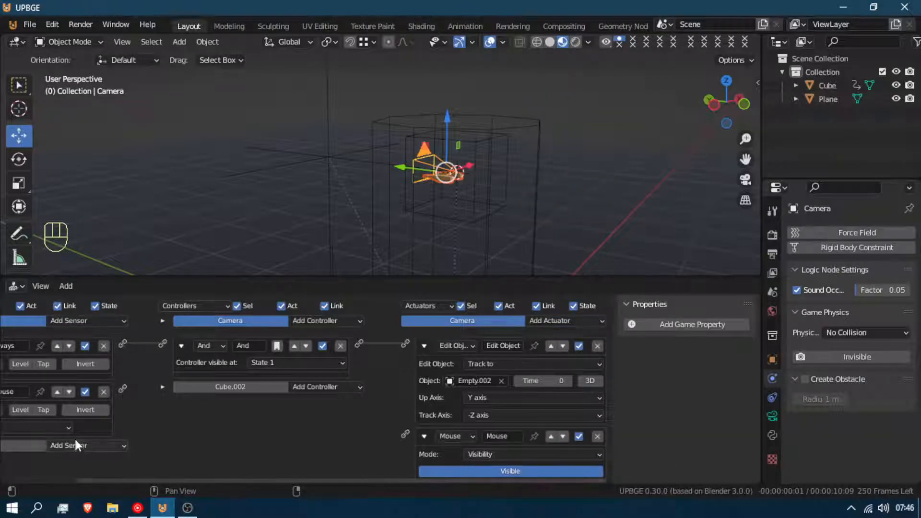
- Link the camera's Mouse sensor to the Mouse actuator and set the actuator's mode to Look
drag(123, 388, 403, 433)
click(491, 455)
click(498, 427)
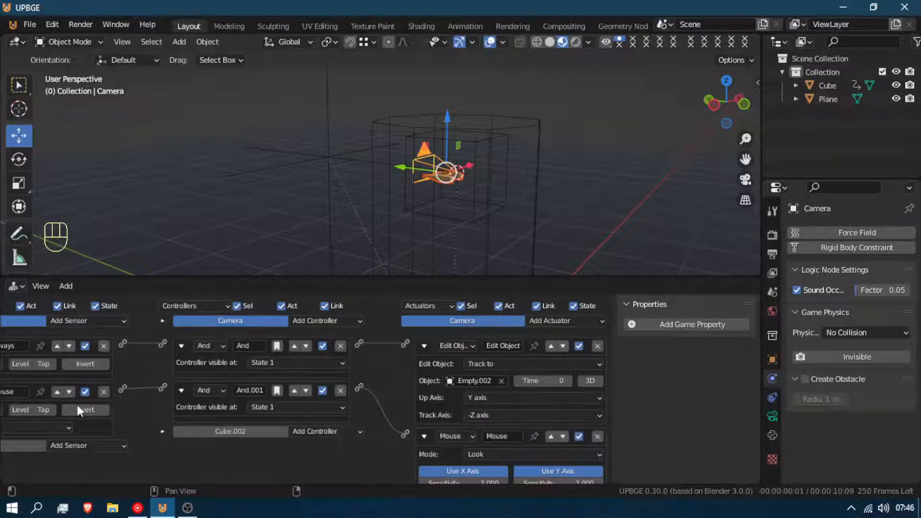
- Set the camera's Mouse sensor event to Movement, disable the Mouse actuator's X axis and run the game to test it
click(48, 430)
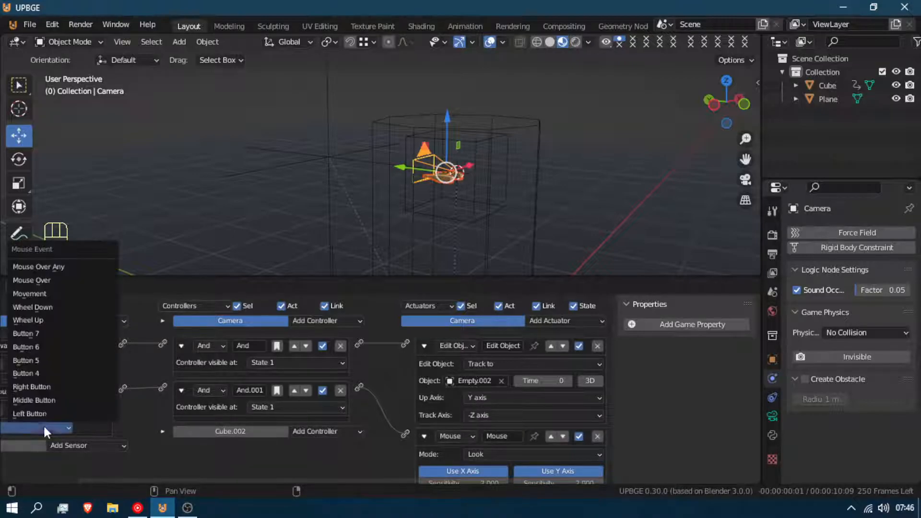
click(33, 294)
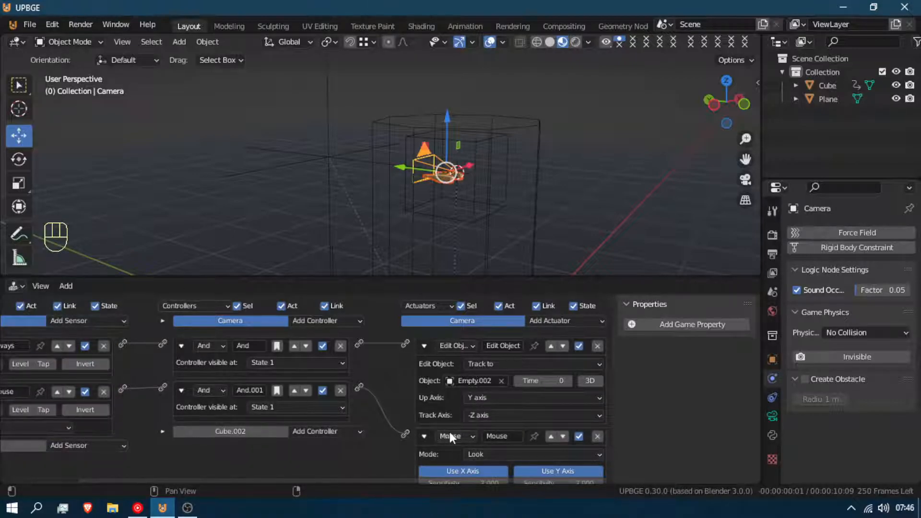
scroll(495, 422, down, 5)
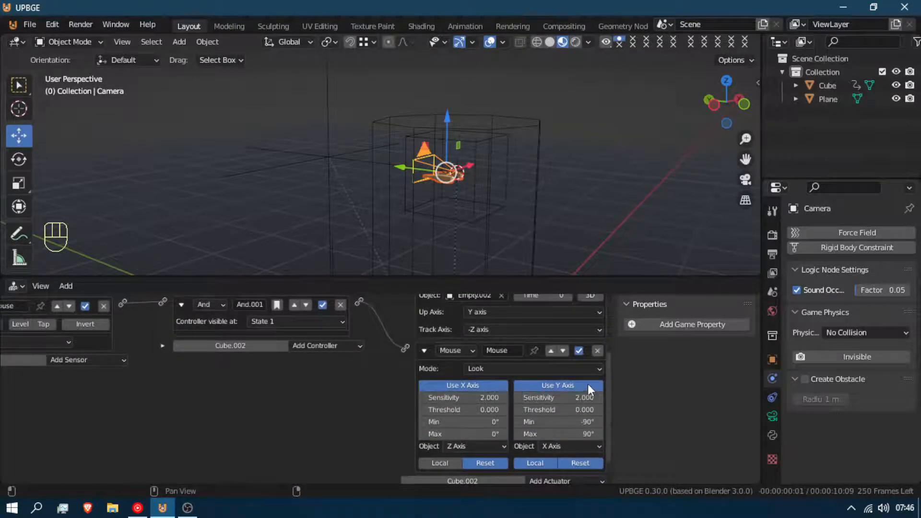
click(450, 384)
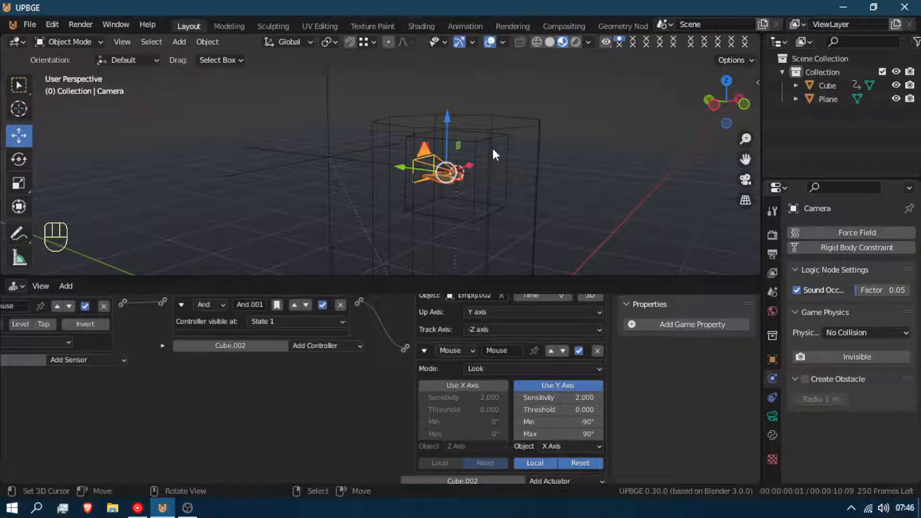
key(p)
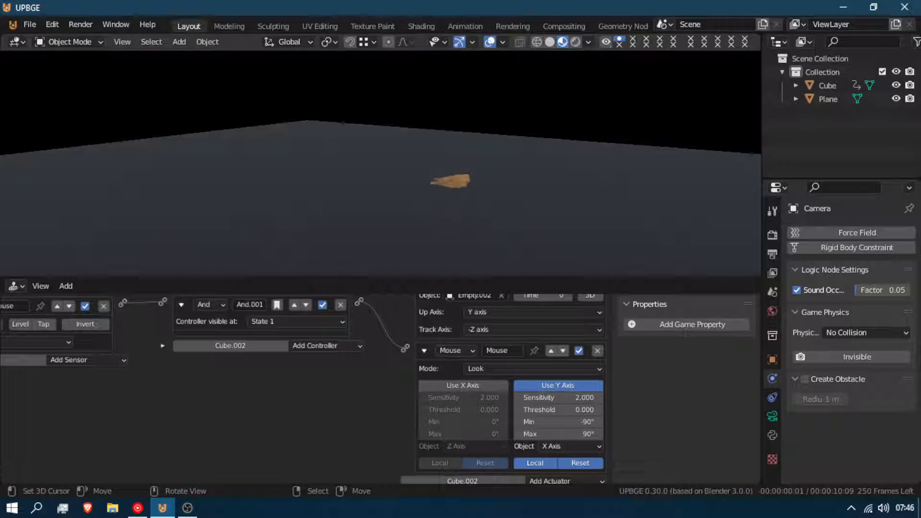
key(Escape)
middle_drag(317, 135, 381, 139)
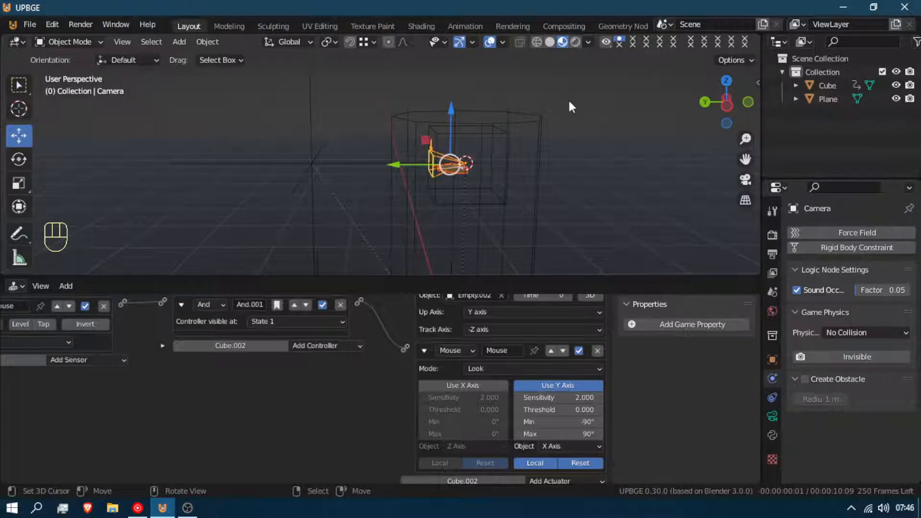
click(504, 183)
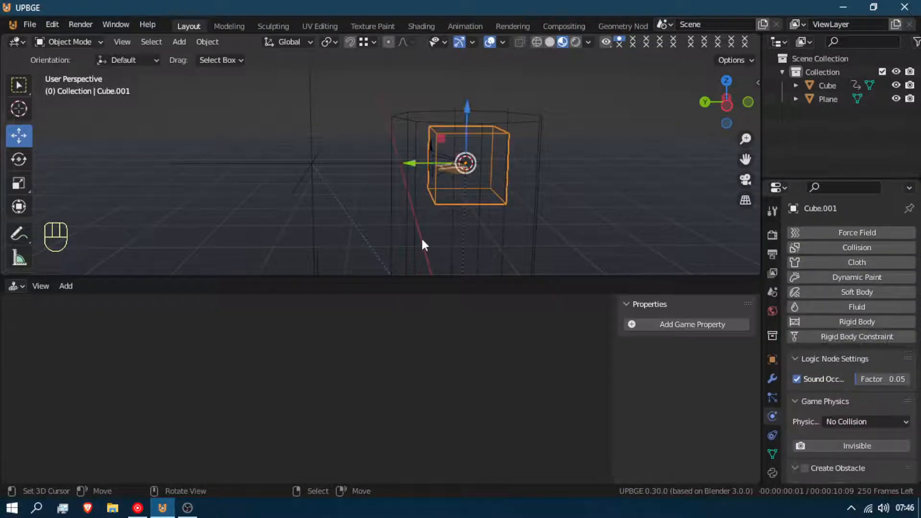
key(r)
key(Escape)
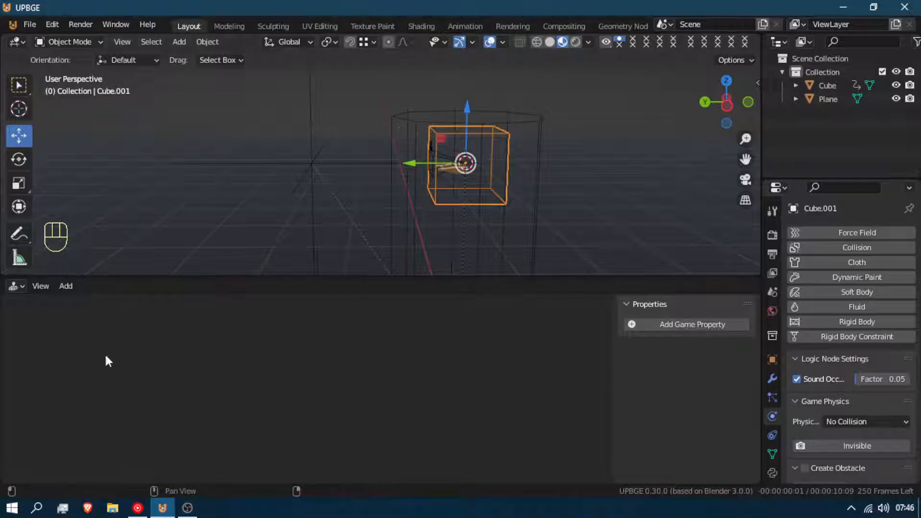
- Delete the camera's Mouse actuator, its And.001 controller and its Mouse sensor, keeping the tracking bricks
click(435, 146)
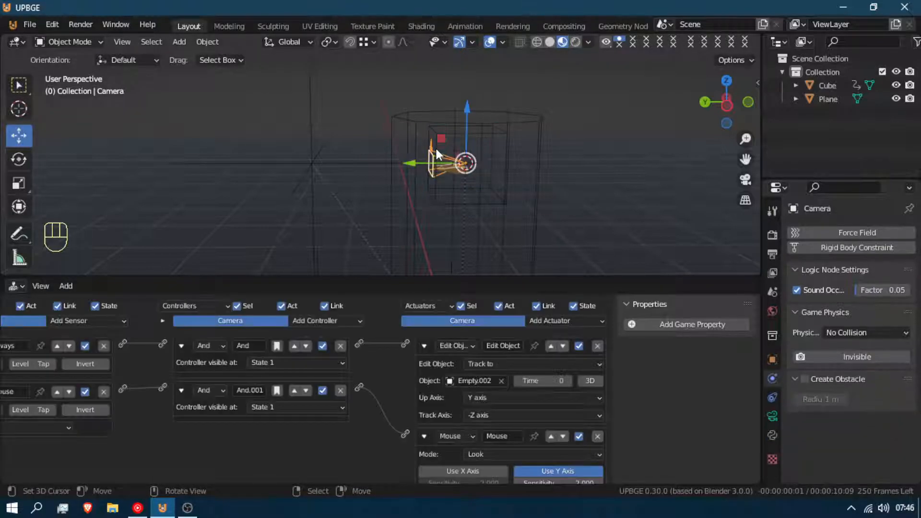
click(597, 436)
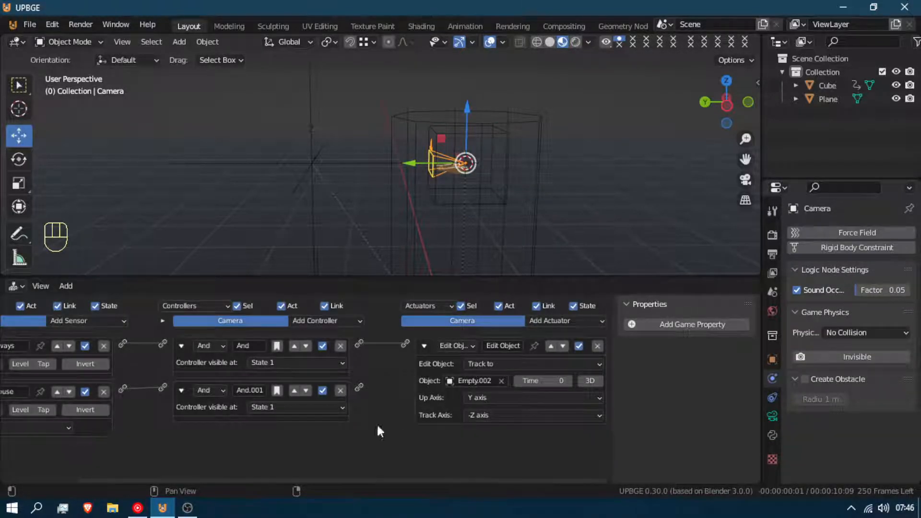
click(340, 390)
click(103, 392)
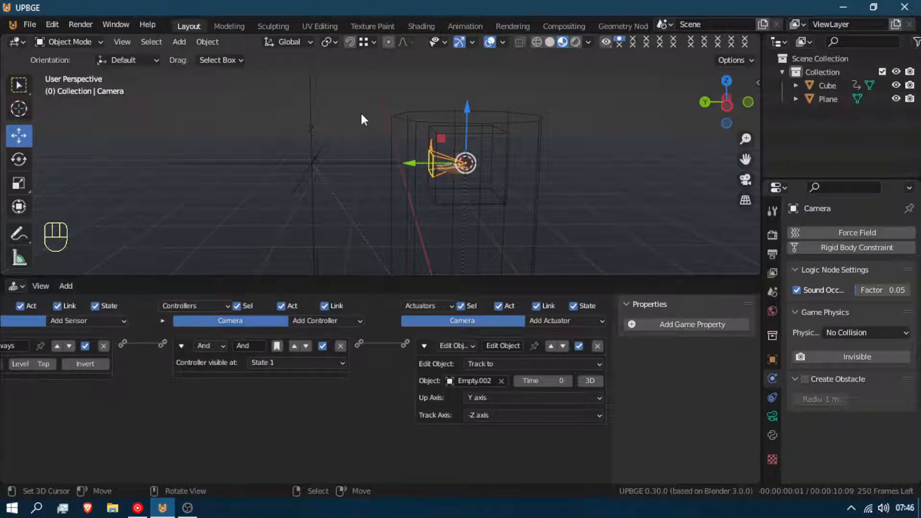
- Try to parent Empty.002 to Cube.001 and undo the attempt
click(312, 144)
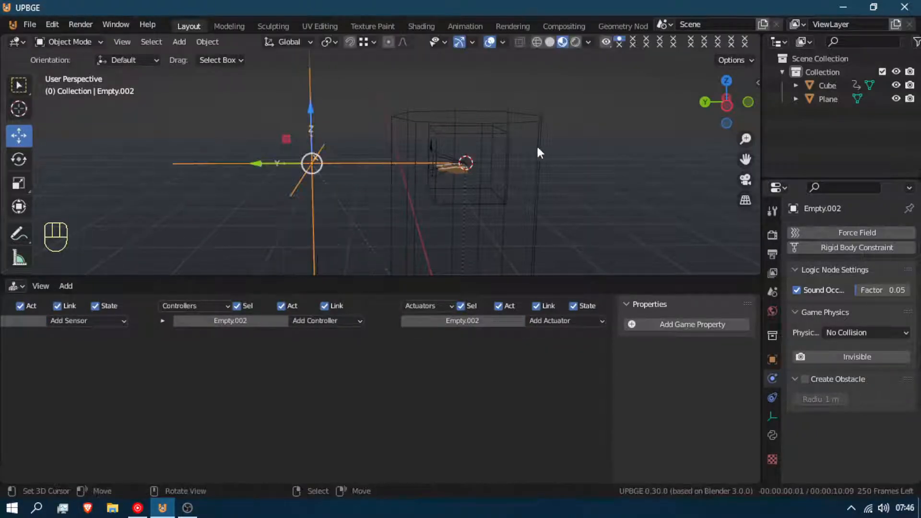
click(511, 150)
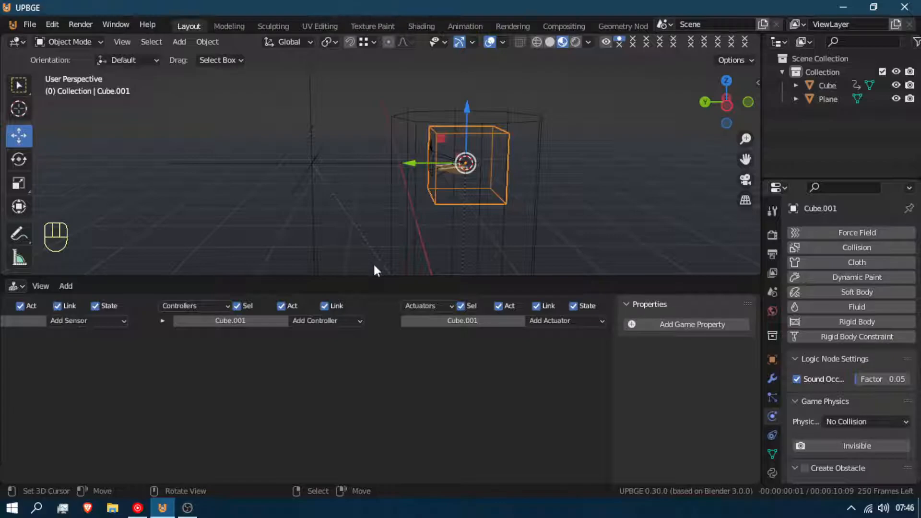
key(ctrl+p)
click(510, 155)
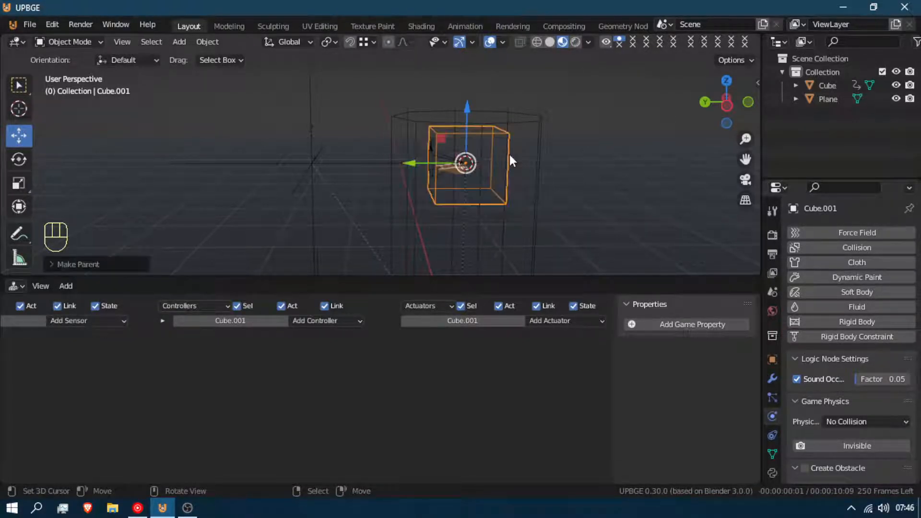
key(ctrl+z)
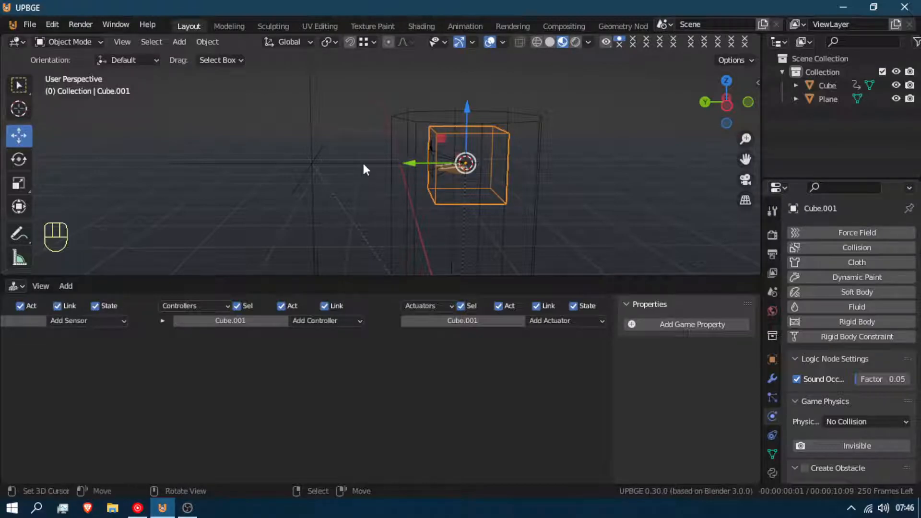
- Parent Empty.002 to Cube.001, the box around the camera
click(364, 165)
click(505, 148)
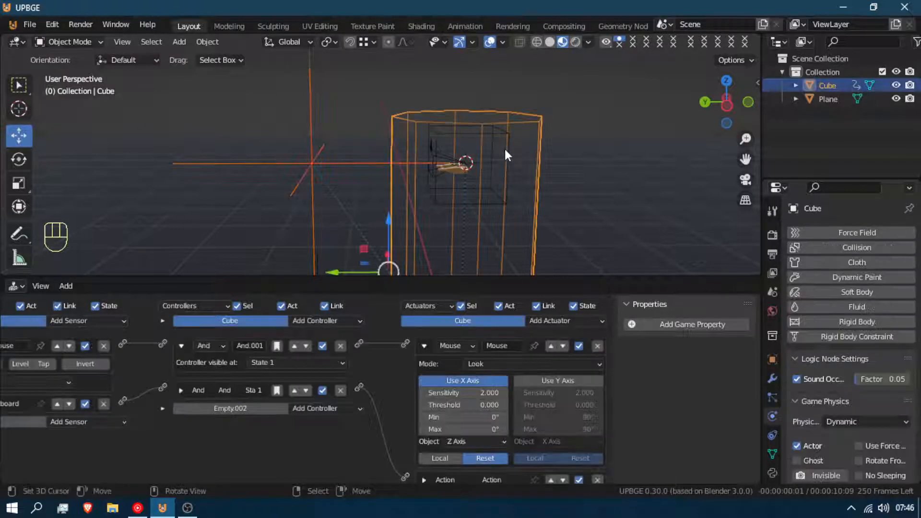
click(307, 126)
shift+click(468, 131)
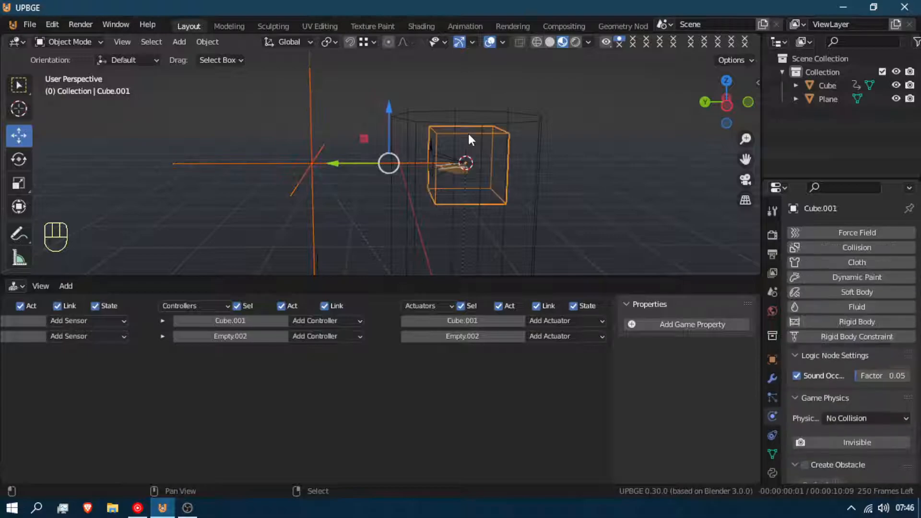
key(ctrl+p)
click(468, 134)
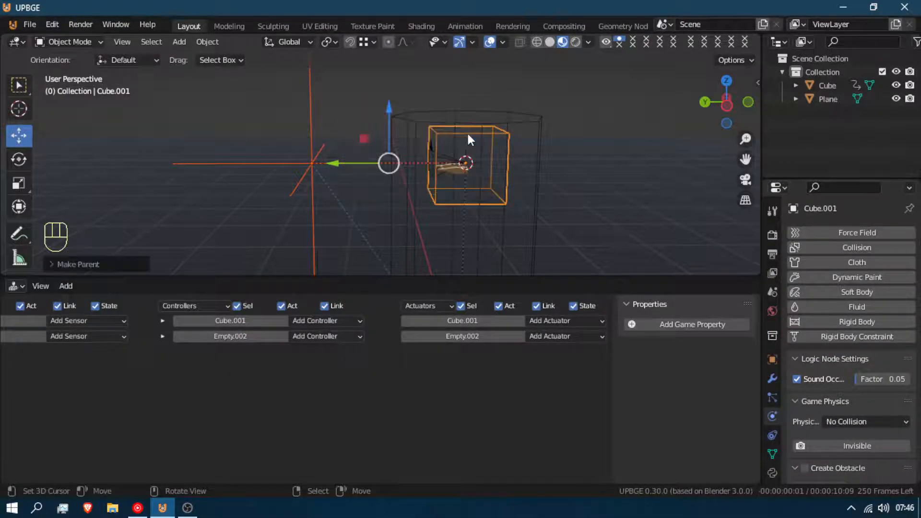
- Add a Mouse sensor and a Mouse actuator in Look mode to Cube.001
click(507, 186)
click(503, 192)
click(503, 190)
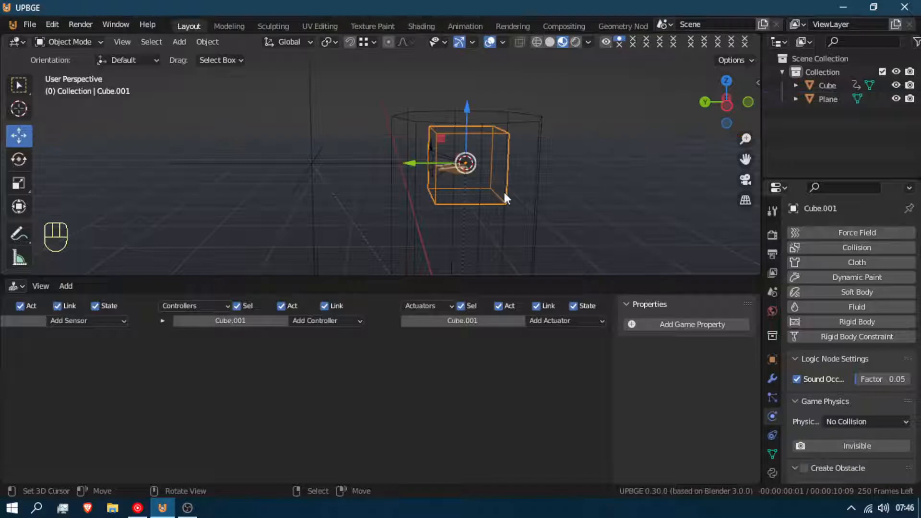
click(68, 321)
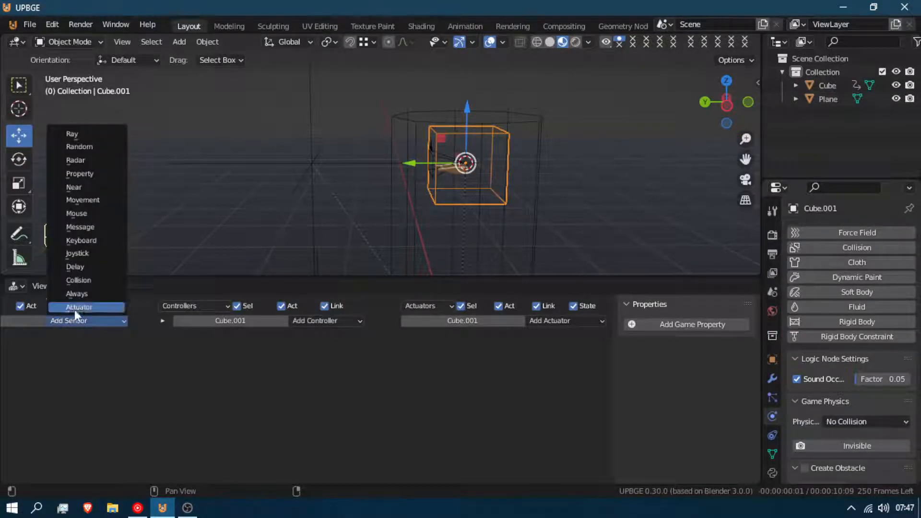
click(90, 212)
click(554, 320)
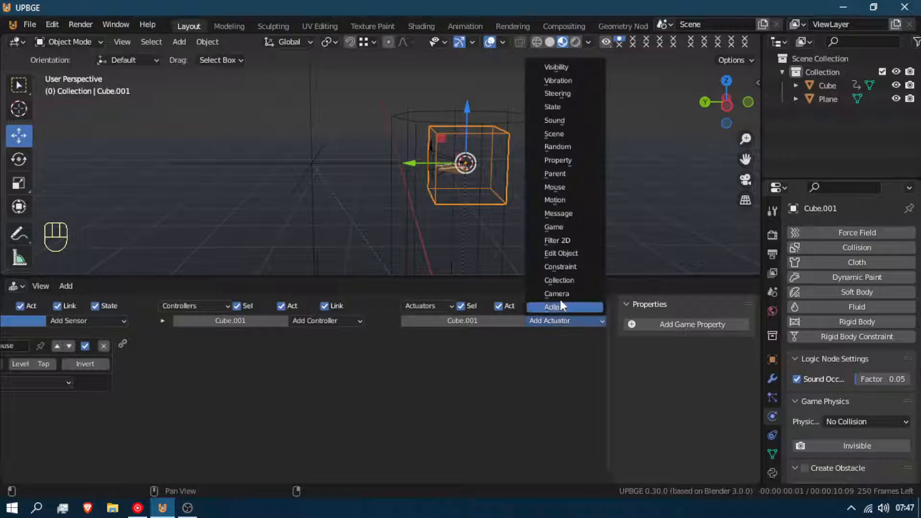
click(573, 184)
click(480, 362)
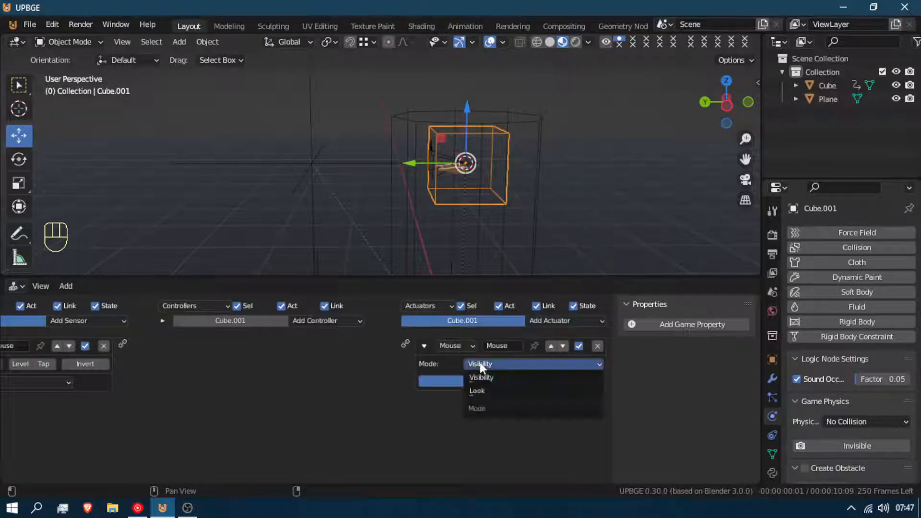
click(491, 390)
- Set the event of Cube.001's Mouse sensor to Movement and link the sensor to the Mouse actuator
middle_drag(194, 396, 303, 403)
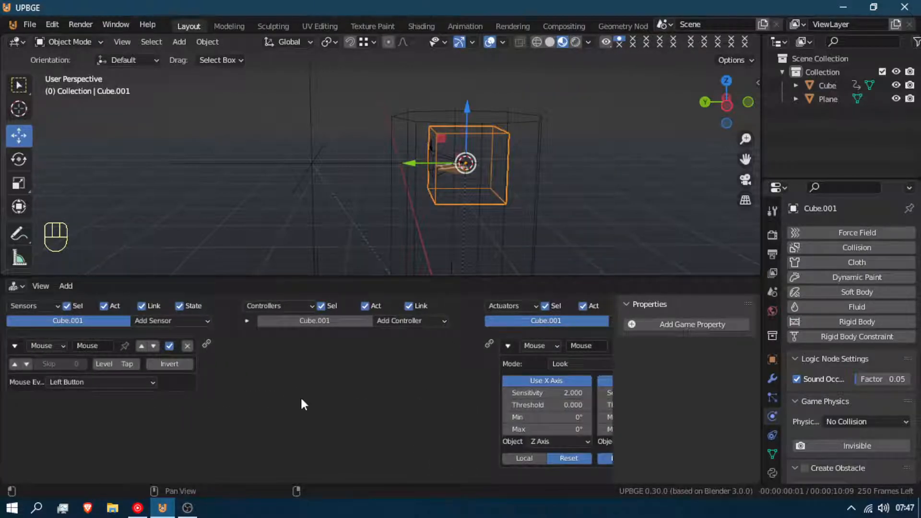
click(99, 382)
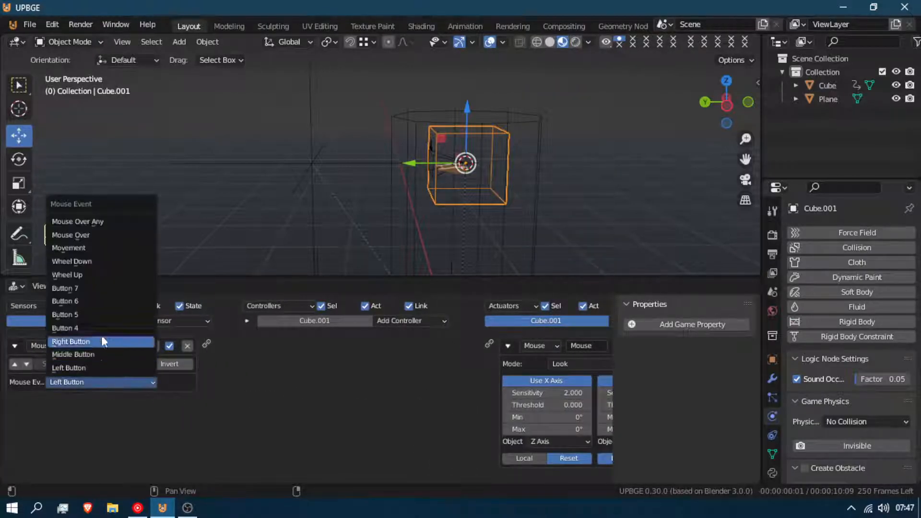
click(89, 248)
drag(262, 344, 488, 342)
middle_drag(455, 418, 370, 417)
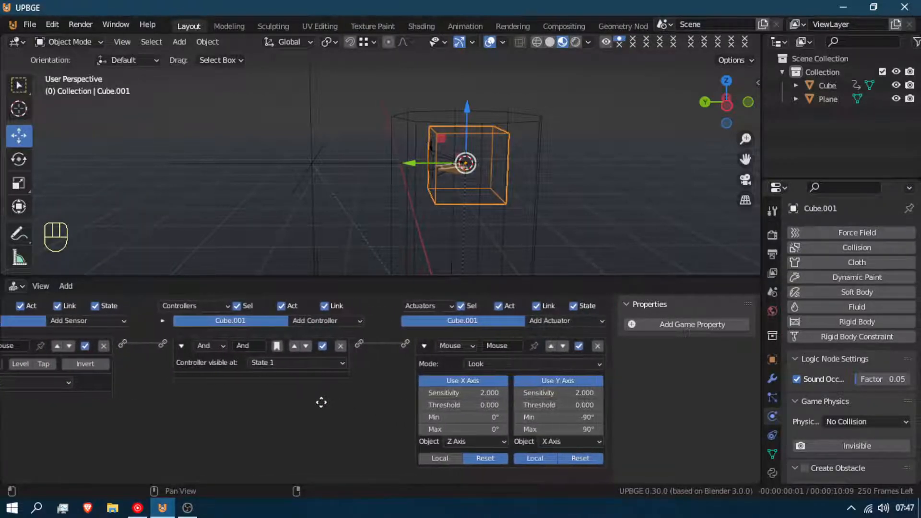
- Disable the X axis of Cube.001's Mouse actuator and run the game to test it
click(470, 380)
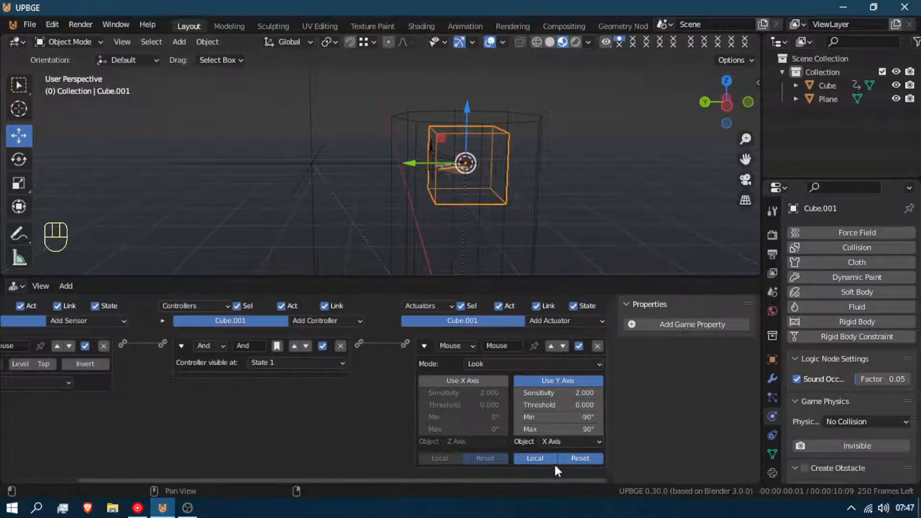
key(p)
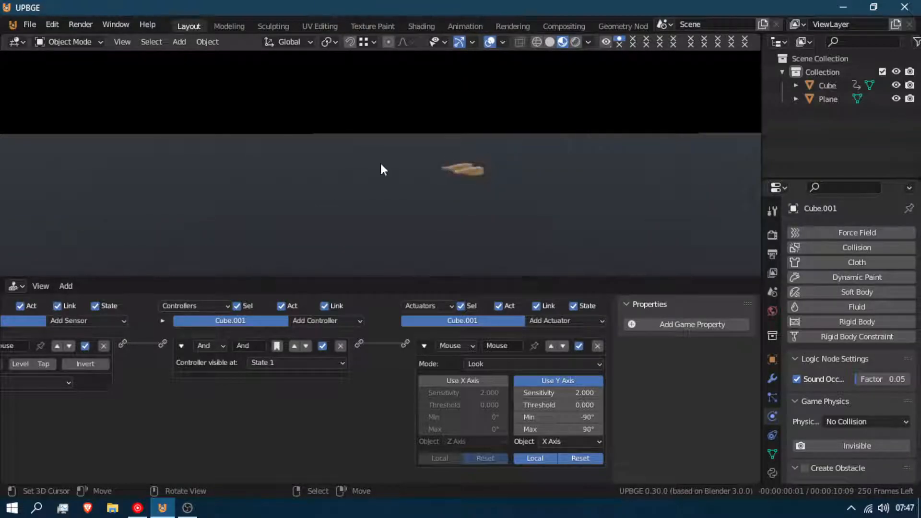
key(Escape)
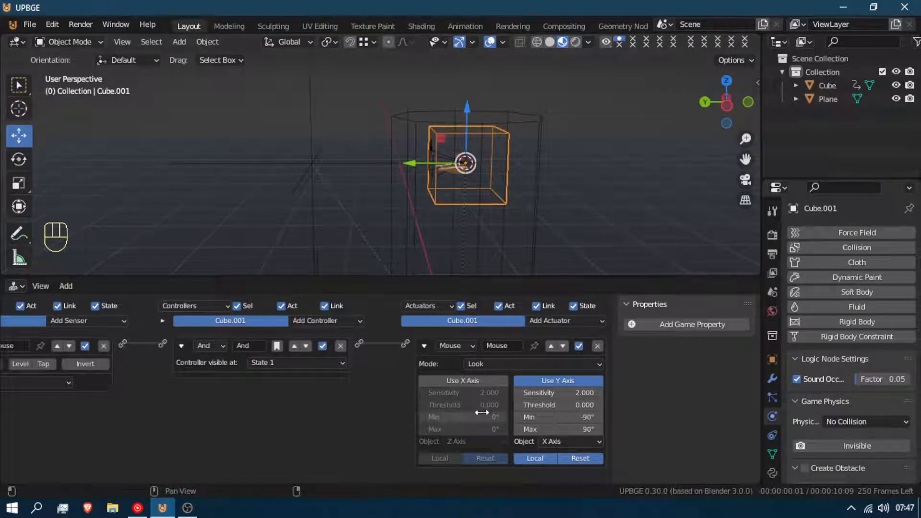
middle_drag(120, 386, 154, 384)
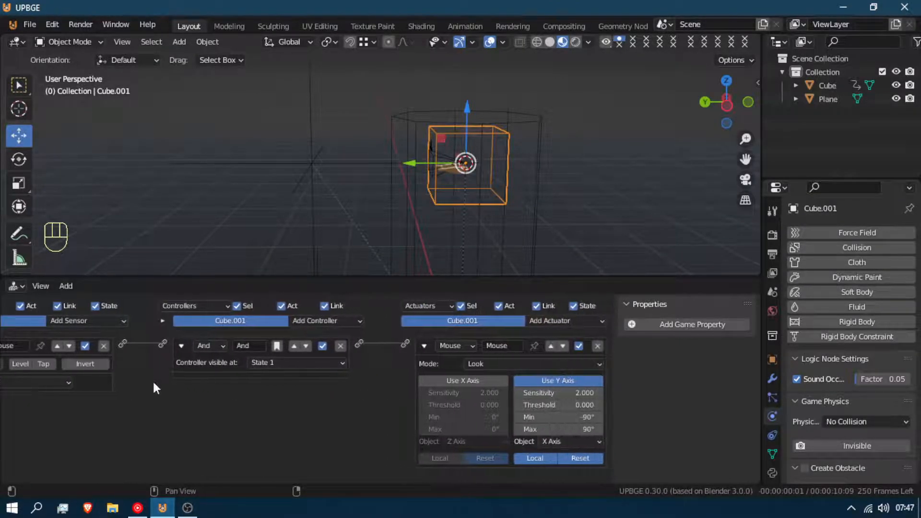
- Reapply the parenting of Empty.002 to Cube.001
click(344, 162)
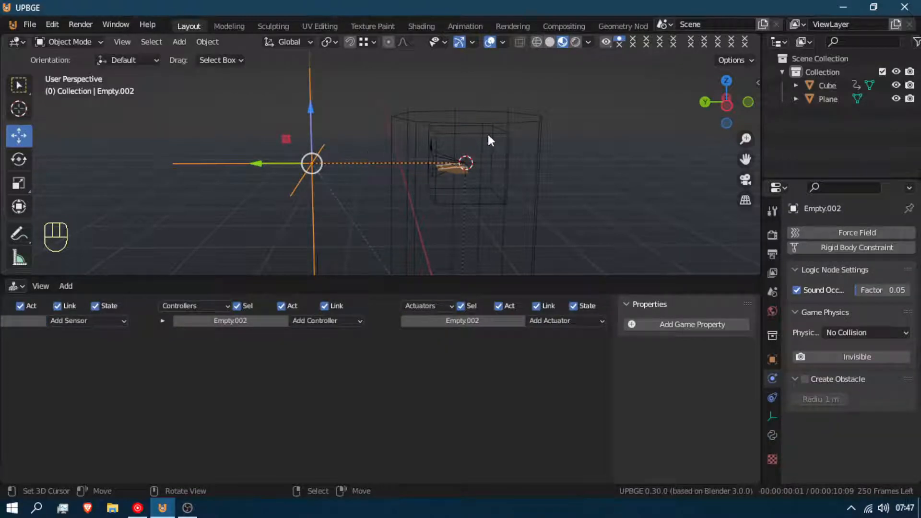
click(500, 133)
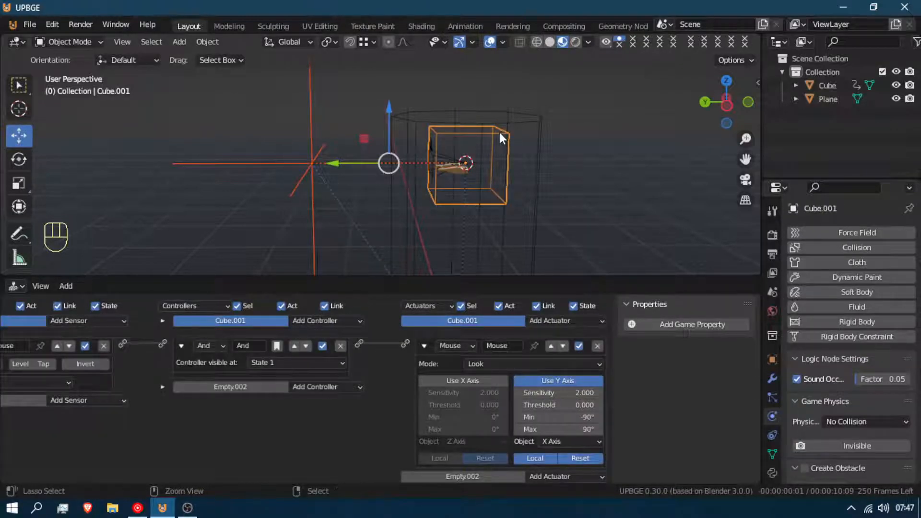
key(ctrl+p)
click(500, 133)
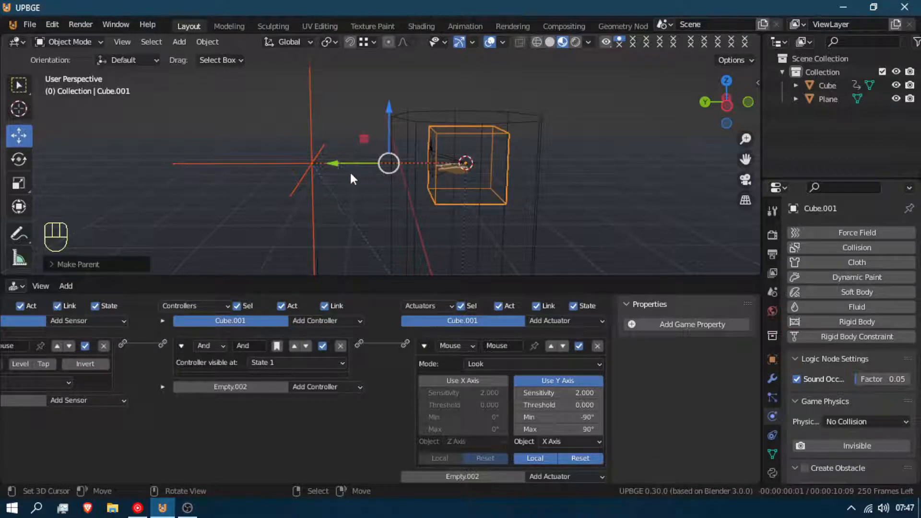
- Remove the Copy Rotation constraint targeting Cube from Empty.002
click(314, 170)
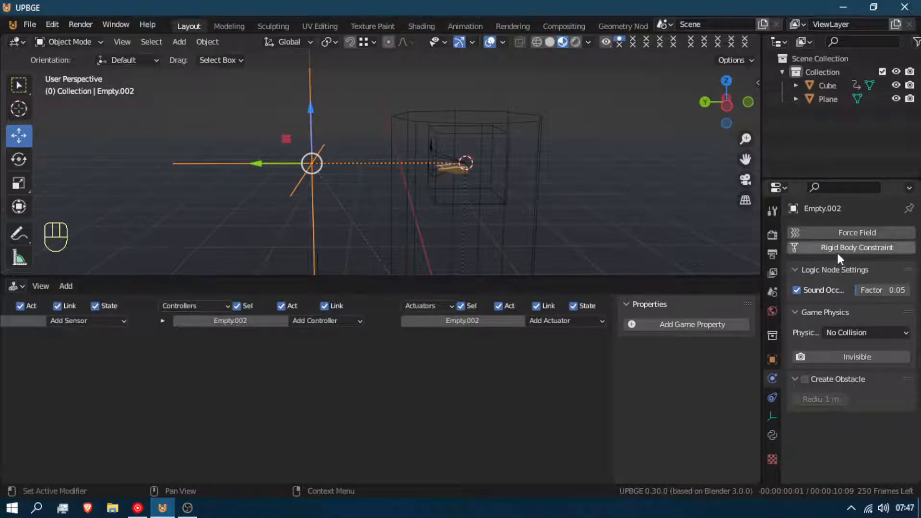
click(772, 398)
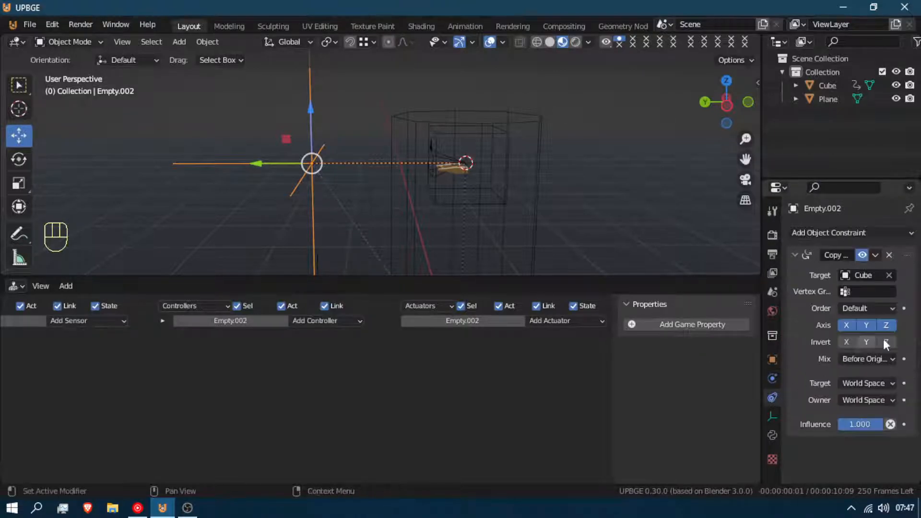
click(891, 255)
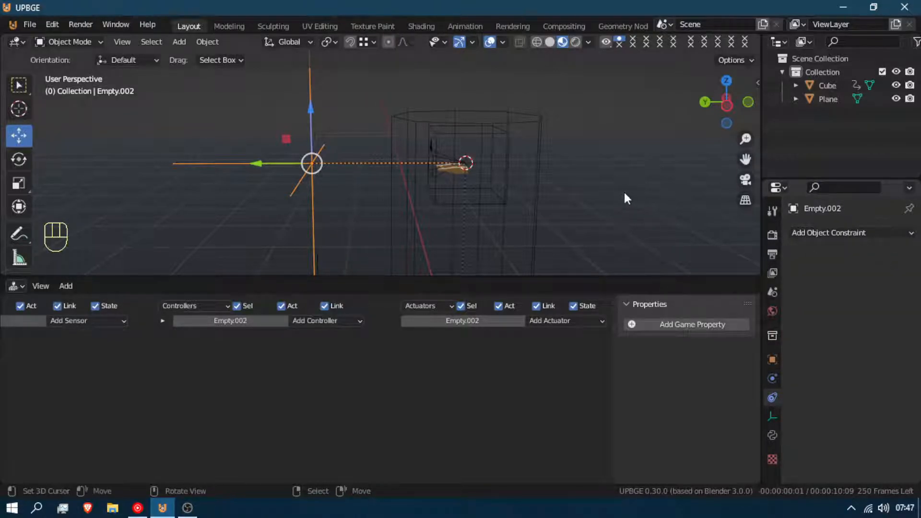
- Test-run the game and trial-rotate Cube.001 about the global X axis to check how the parented Empty.002 follows
key(p)
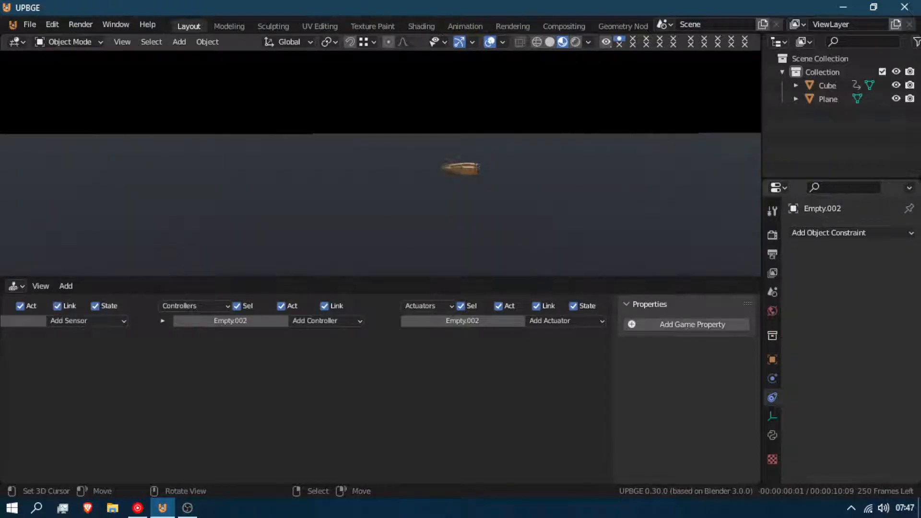
key(Escape)
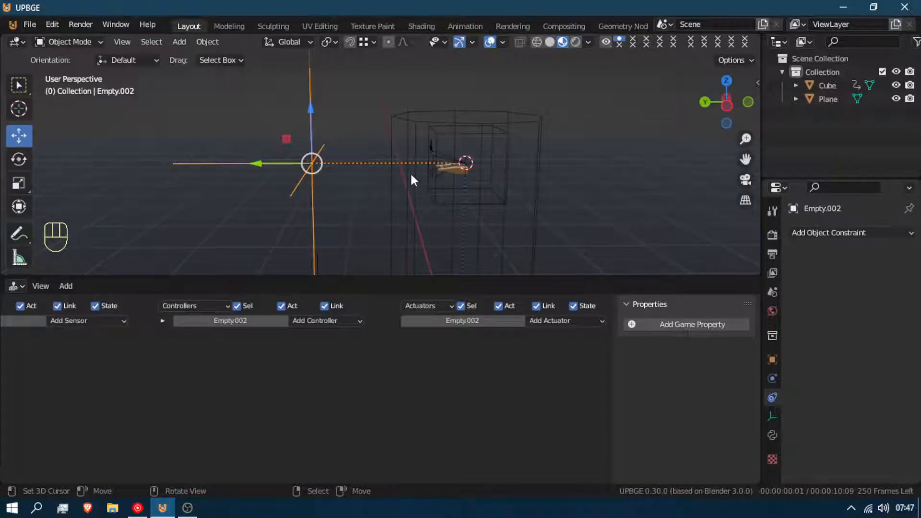
click(437, 190)
key(r)
key(Escape)
key(r)
key(x)
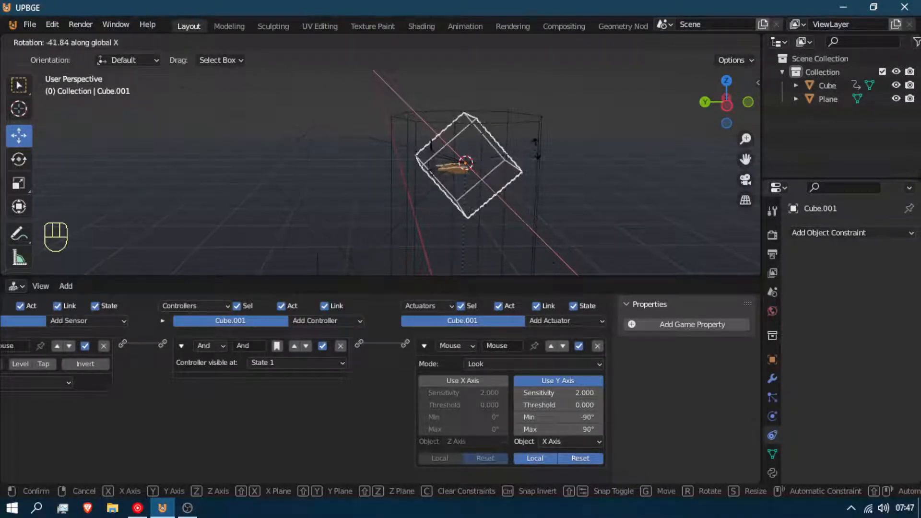
key(Escape)
- Check the Camera's Track to actuator and run the game, including from the camera view, to test the mouse look
click(450, 159)
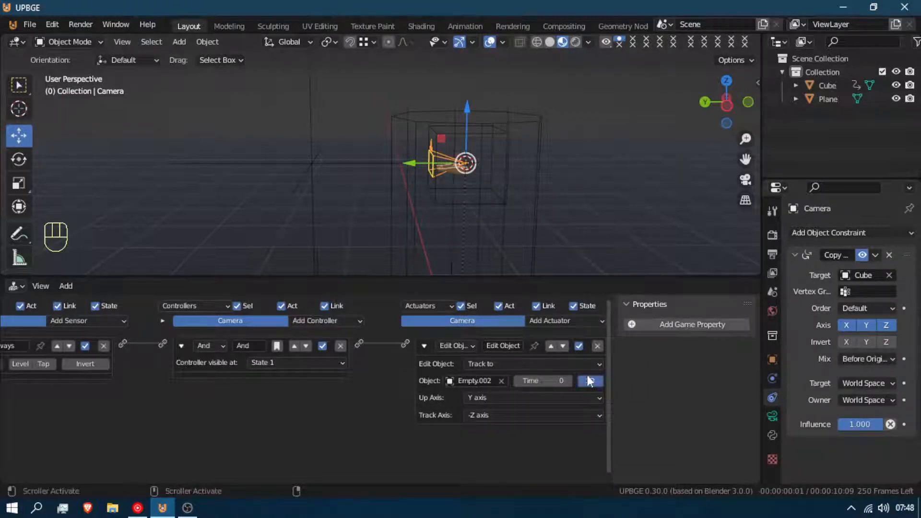
key(p)
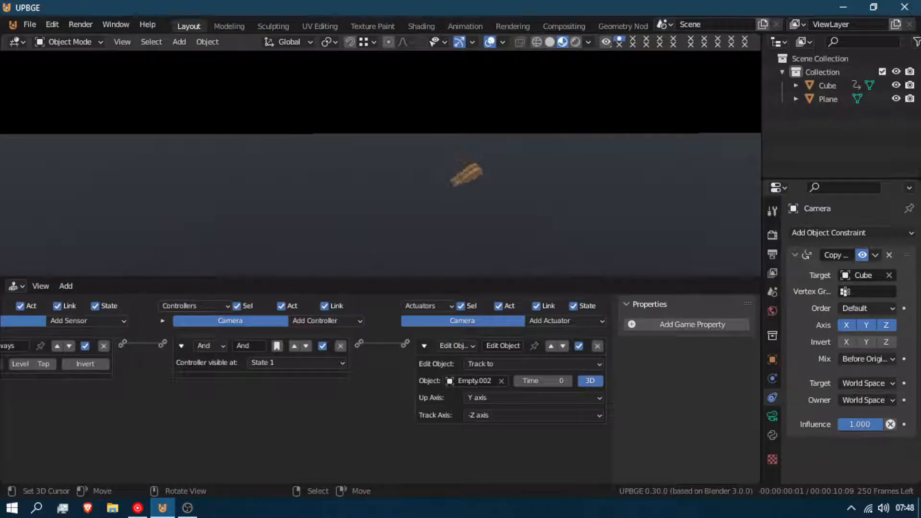
key(Escape)
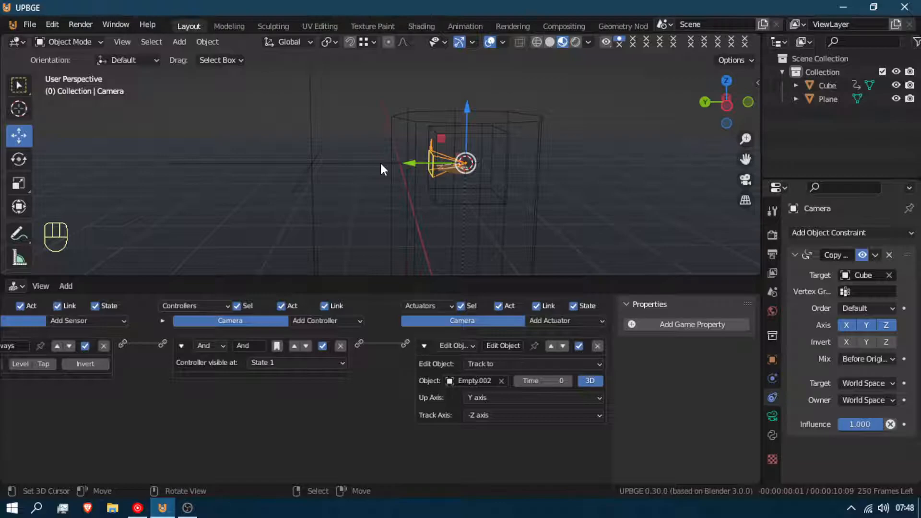
key(KP_0)
key(p)
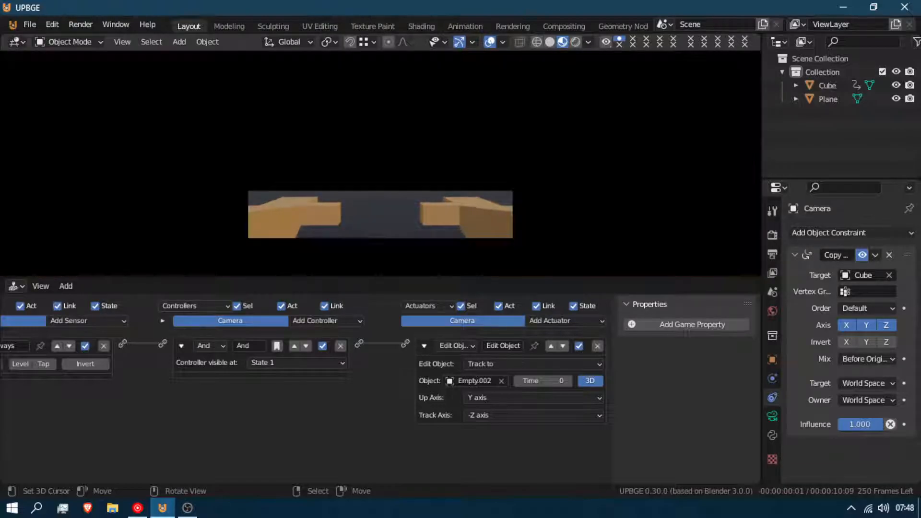
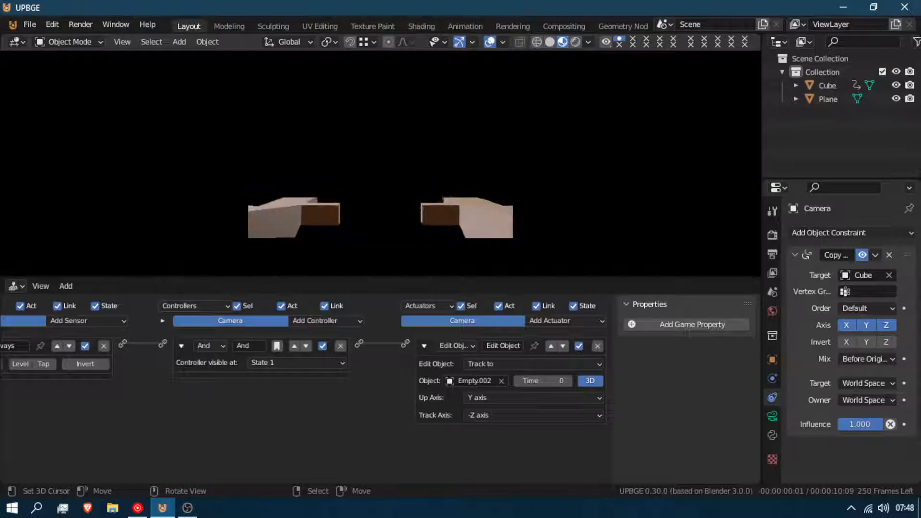
key(Escape)
- Select Cube and collapse its expanded sensor, controller and actuator bricks
middle_drag(261, 147, 356, 176)
scroll(361, 177, down, 7)
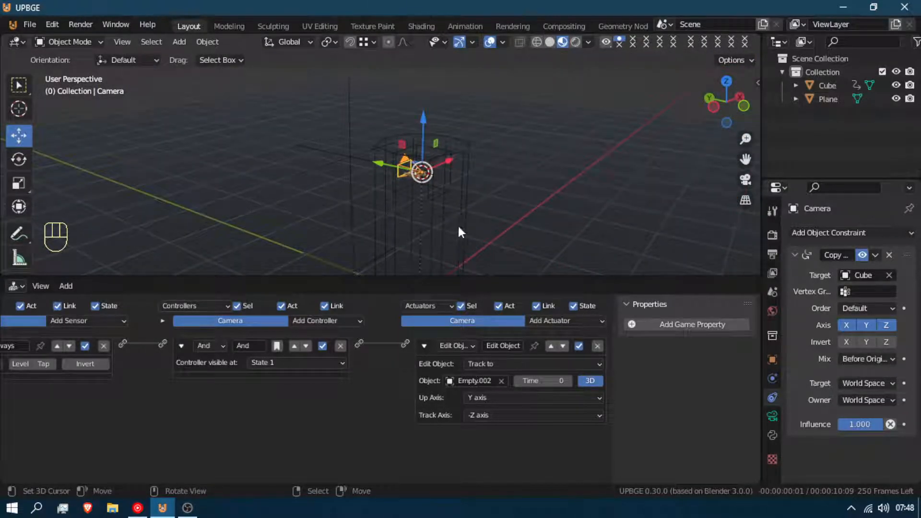
click(462, 226)
click(425, 346)
click(424, 367)
click(425, 368)
click(181, 345)
click(181, 368)
middle_drag(182, 370, 266, 358)
click(263, 367)
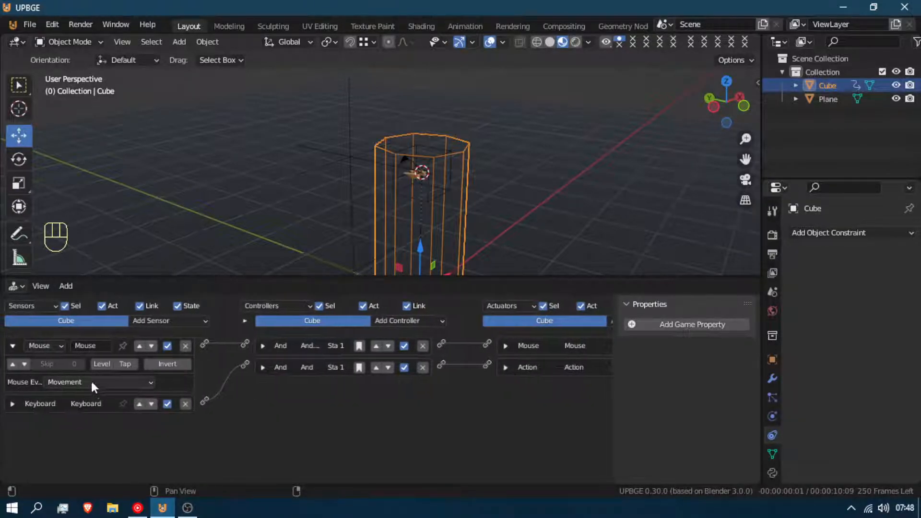
click(13, 345)
- Add four Keyboard sensors to Cube
click(177, 321)
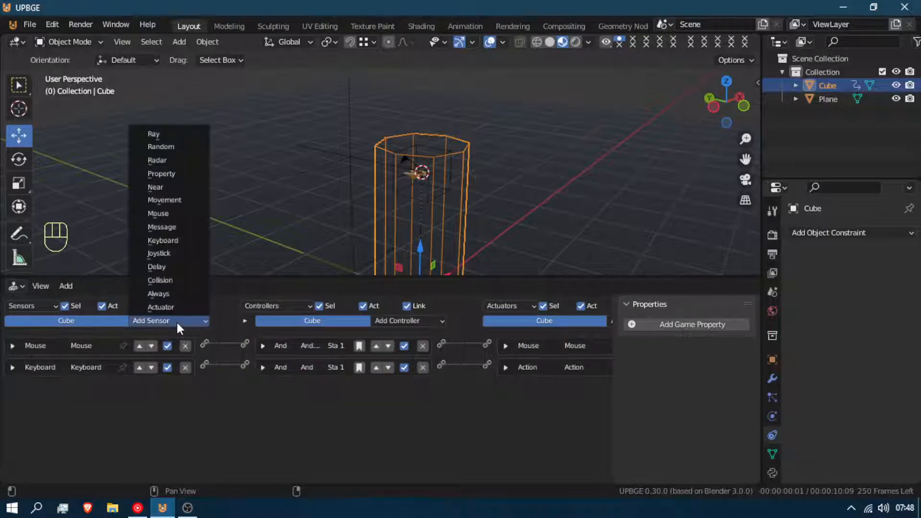
key(k)
click(177, 321)
click(177, 323)
click(177, 323)
click(177, 323)
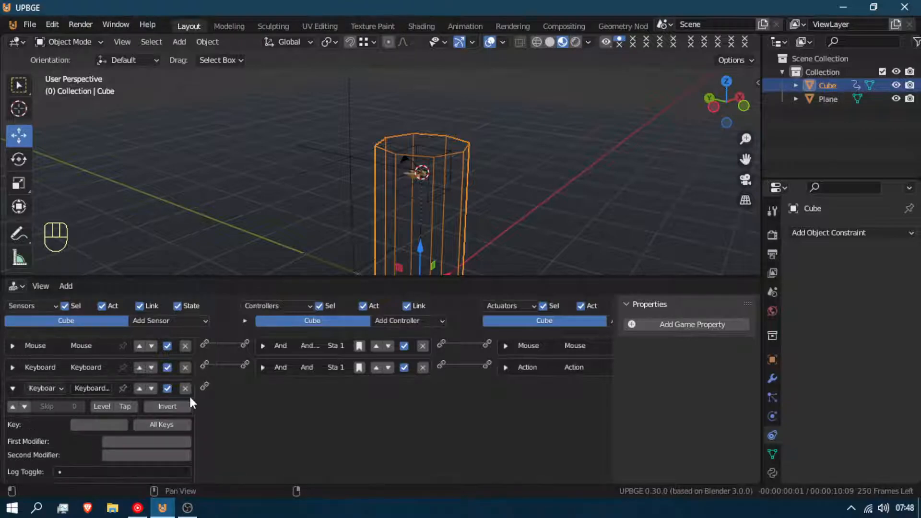
- Add four Motion actuators to Cube and collapse them
middle_drag(477, 408, 395, 406)
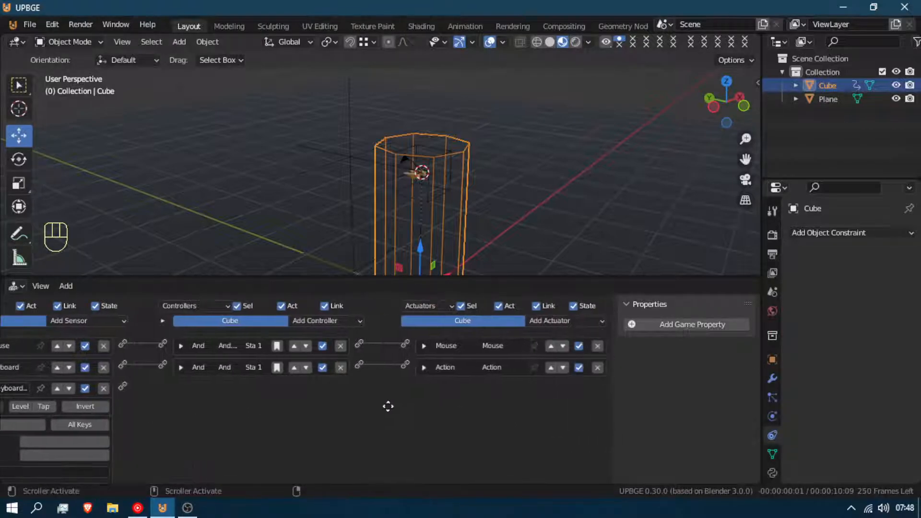
click(541, 321)
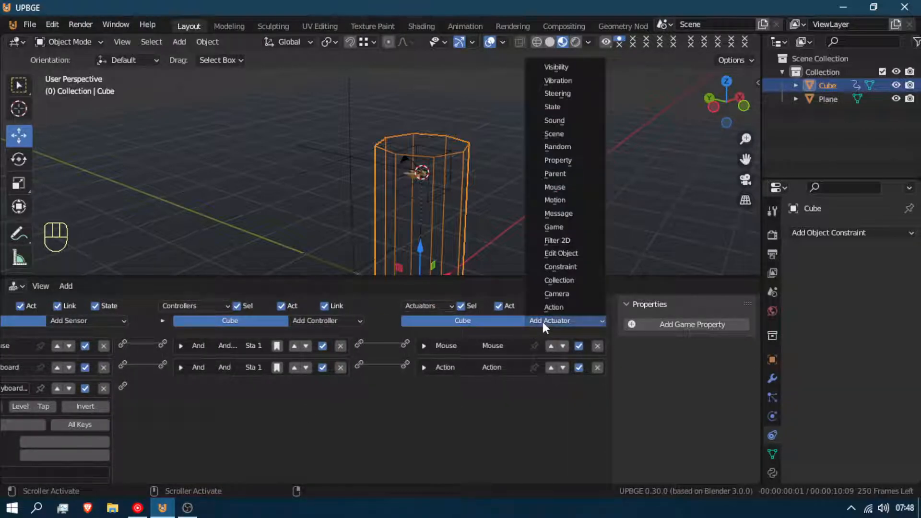
key(t)
click(543, 321)
click(543, 321)
click(542, 322)
click(543, 322)
click(542, 322)
click(541, 321)
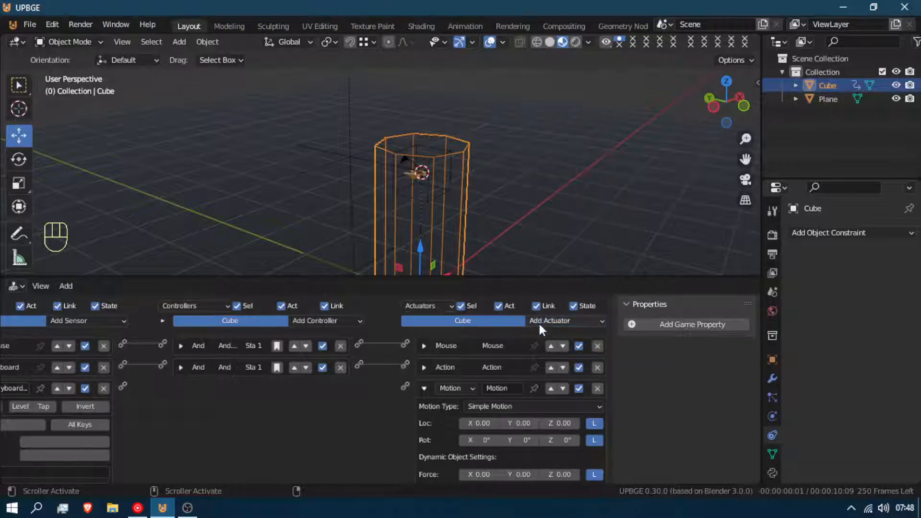
click(424, 388)
click(424, 409)
click(424, 431)
click(424, 452)
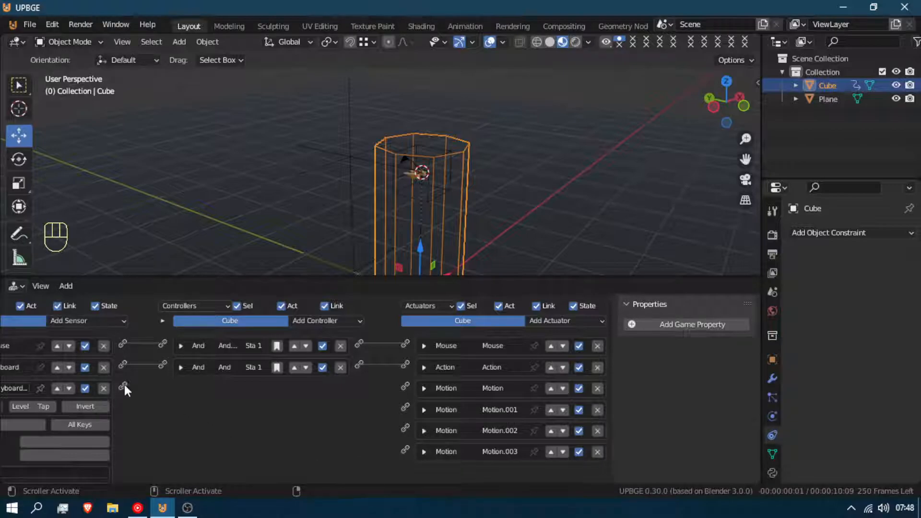
- Collapse Cube's four new Keyboard sensors
middle_drag(70, 393, 249, 384)
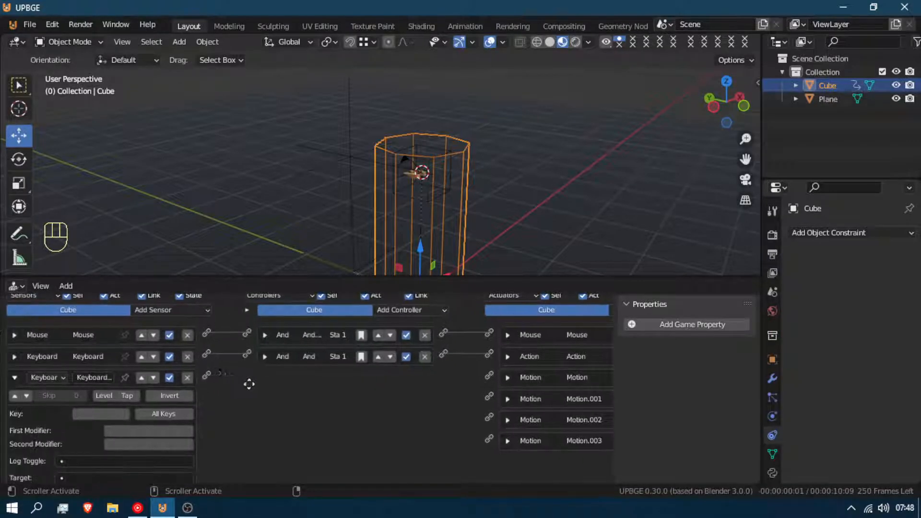
click(14, 378)
click(14, 399)
click(15, 421)
click(14, 441)
- Link each new Keyboard sensor to its matching Motion actuator through its own And controller, and collapse the controllers
drag(206, 386, 490, 386)
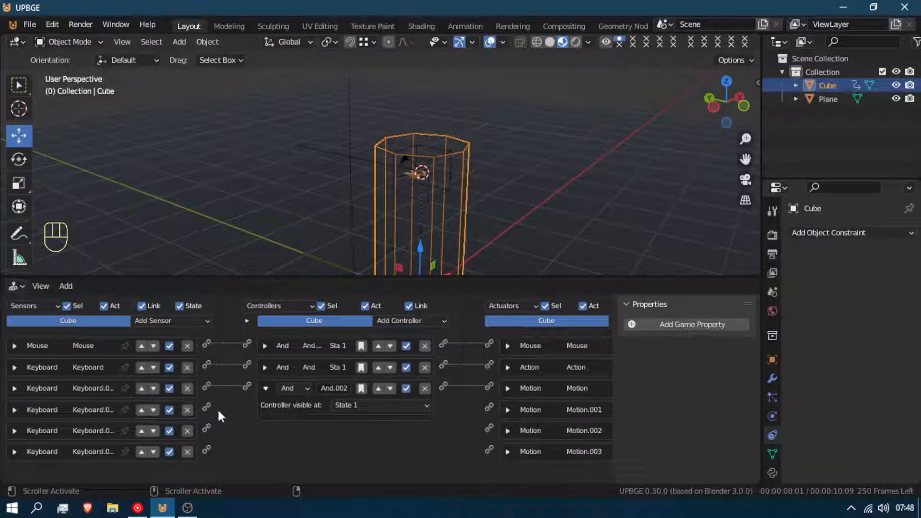
drag(206, 407, 489, 407)
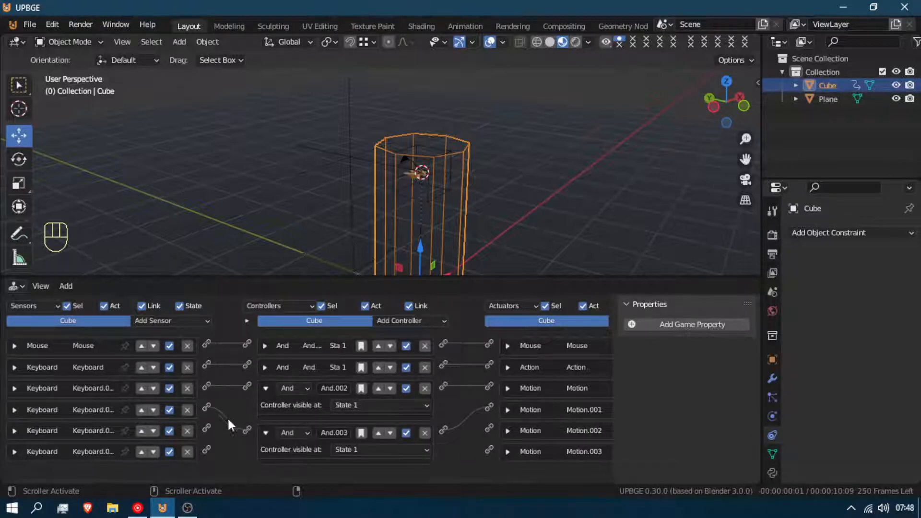
drag(207, 428, 489, 430)
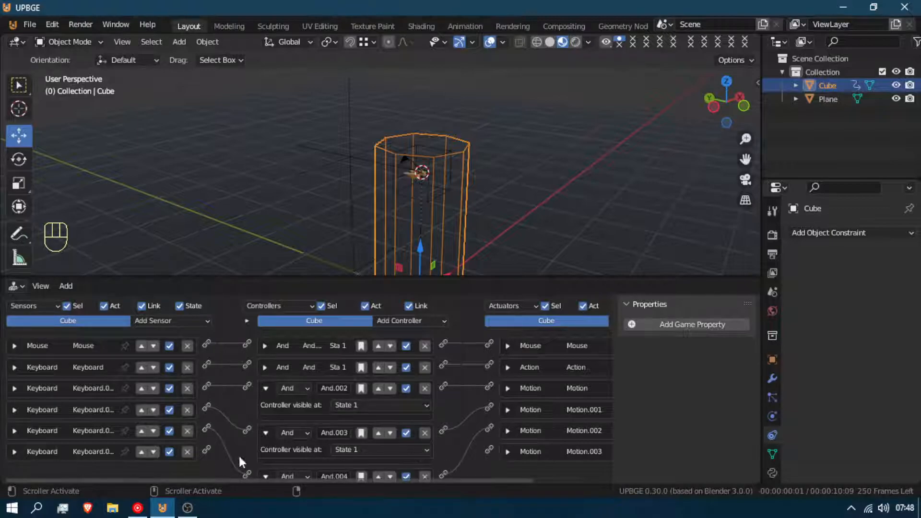
drag(210, 450, 490, 447)
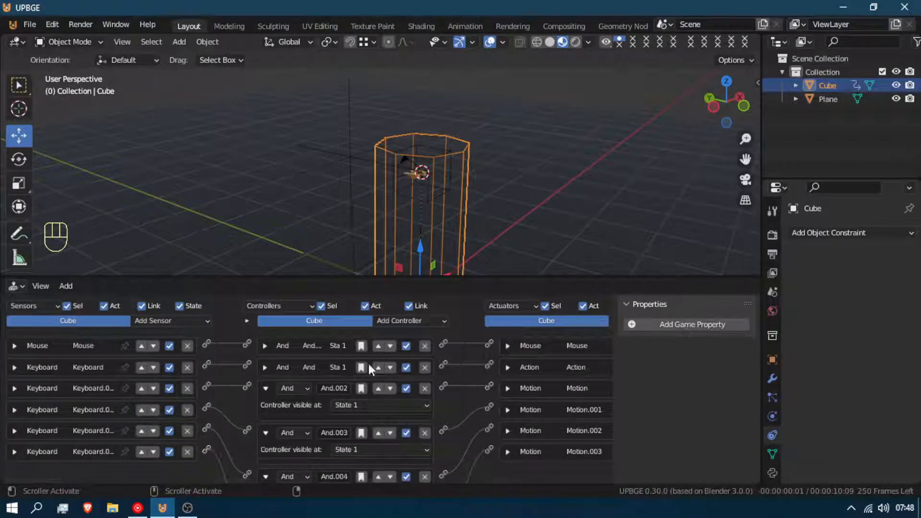
drag(264, 387, 262, 458)
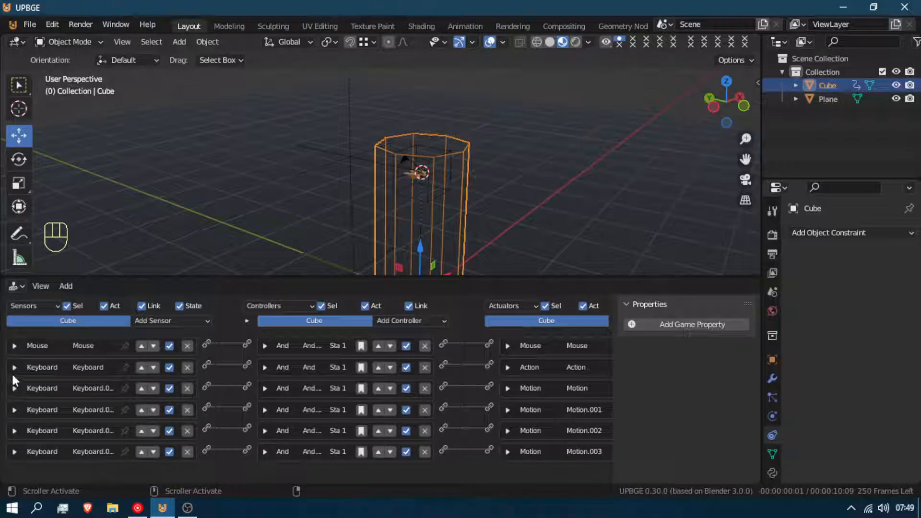
- Name the first new Keyboard sensor w, set its key to W, and collapse it
click(15, 388)
text(w)
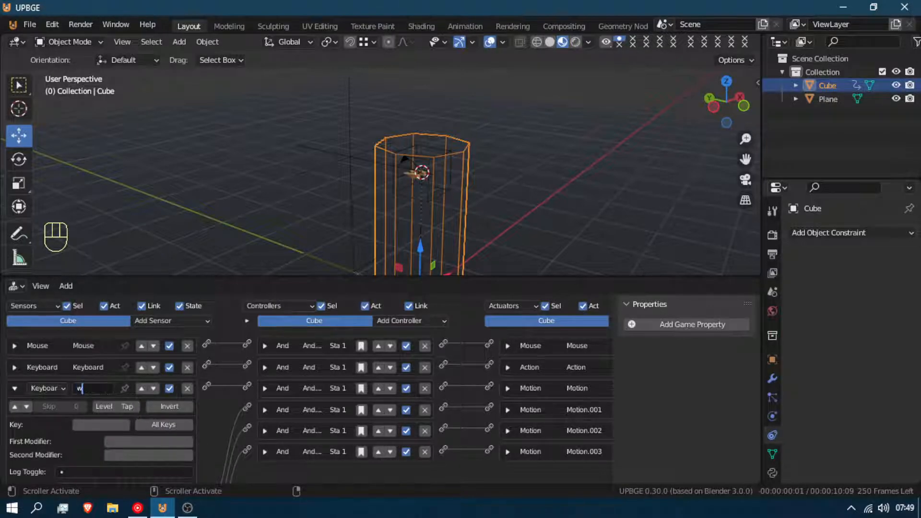
key(Return)
click(102, 424)
key(w)
click(17, 389)
- Name the second new Keyboard sensor s, set its key to S, and expand the third one
click(14, 410)
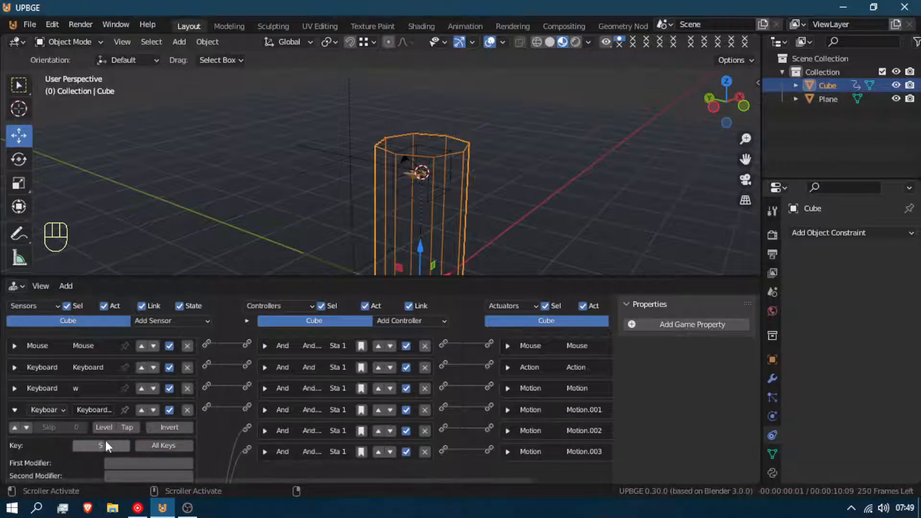
click(91, 410)
text(s)
key(Return)
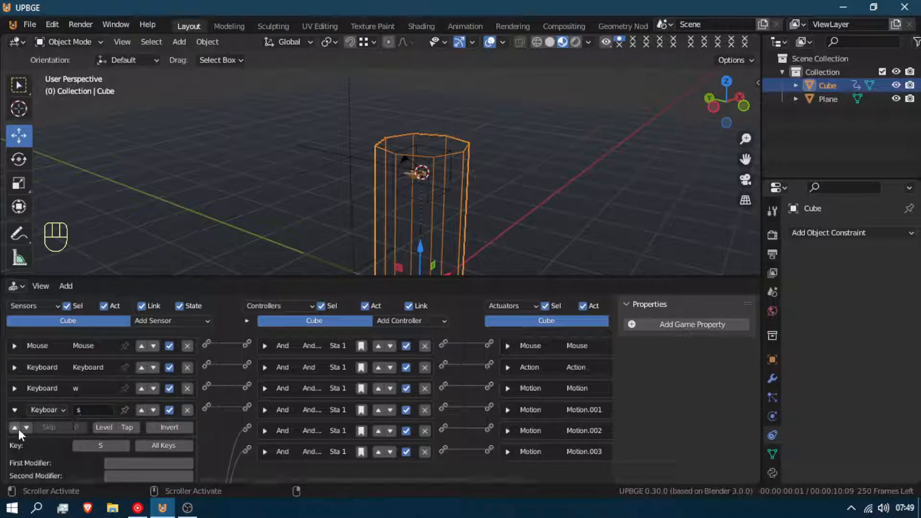
click(15, 410)
click(14, 431)
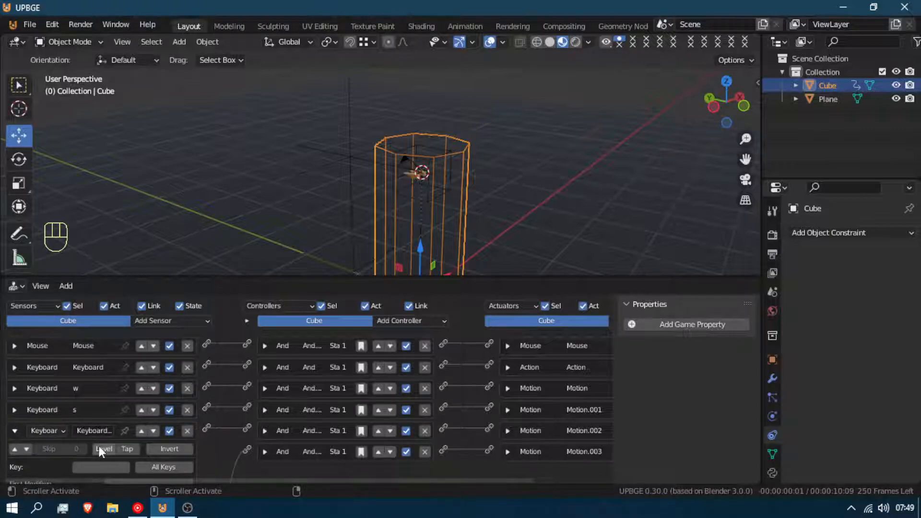
- Name the third new Keyboard sensor d and set its key to D
click(98, 429)
text(d)
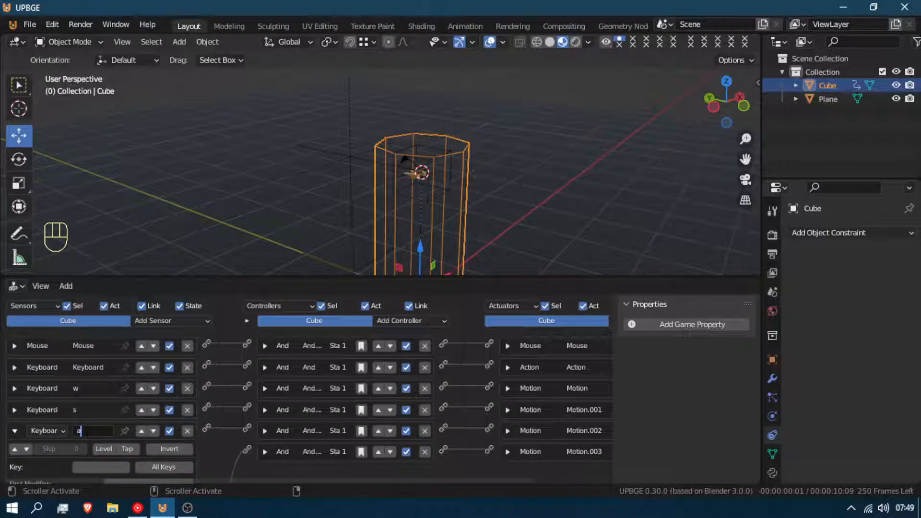
text(d)
click(113, 467)
key(d)
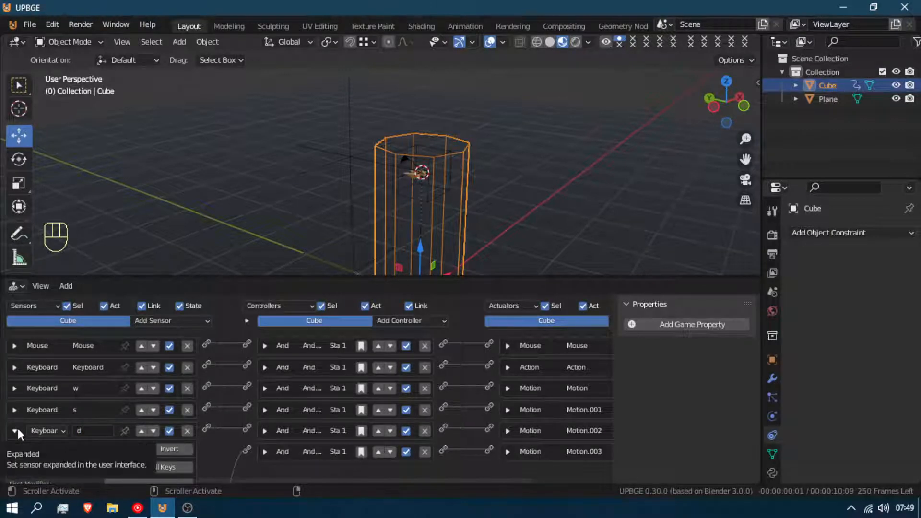
- Name the third new Keyboard sensor a, set its key to A, and collapse it
click(95, 431)
text(a)
key(Return)
click(109, 465)
key(a)
click(13, 433)
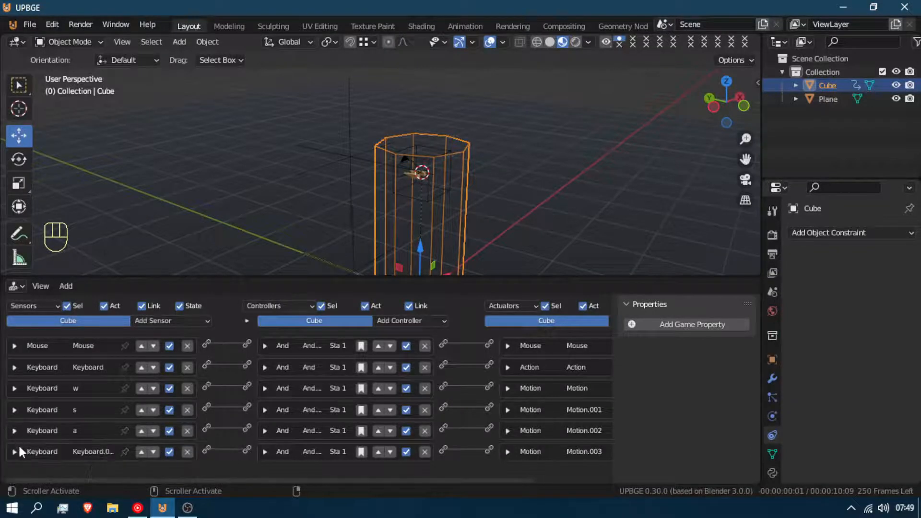
- Name the fourth new Keyboard sensor d, set its key to D, and collapse it
click(16, 452)
click(95, 452)
text(d)
key(Return)
scroll(106, 456, down, 3)
click(109, 435)
key(d)
click(15, 400)
scroll(128, 372, up, 3)
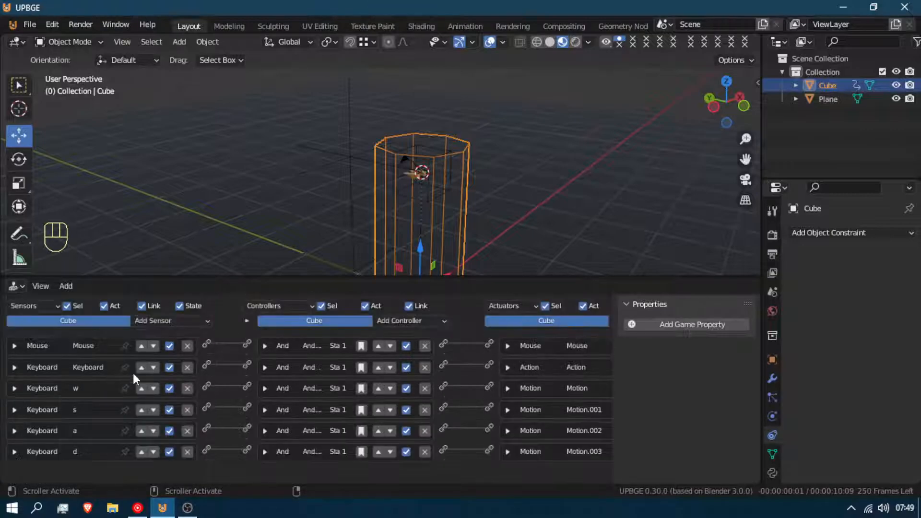
- Switch the transform orientation to Local
scroll(494, 152, down, 3)
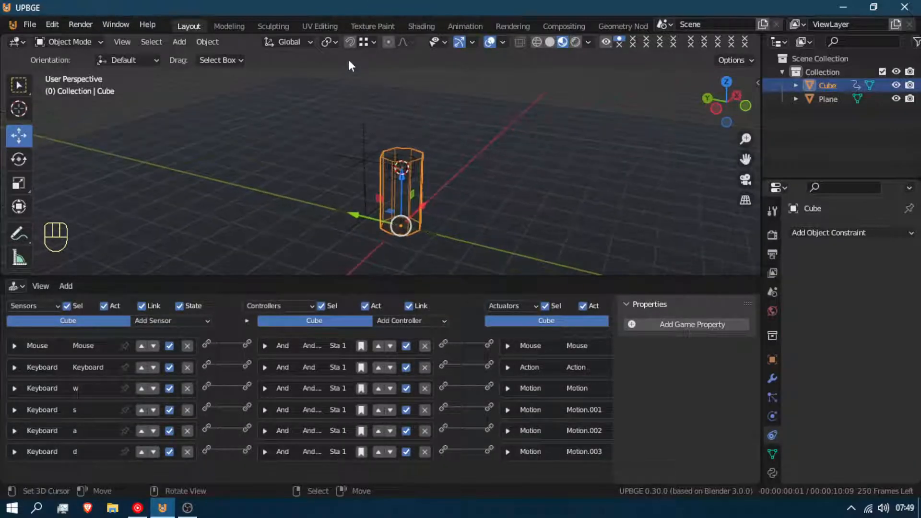
click(293, 42)
click(269, 98)
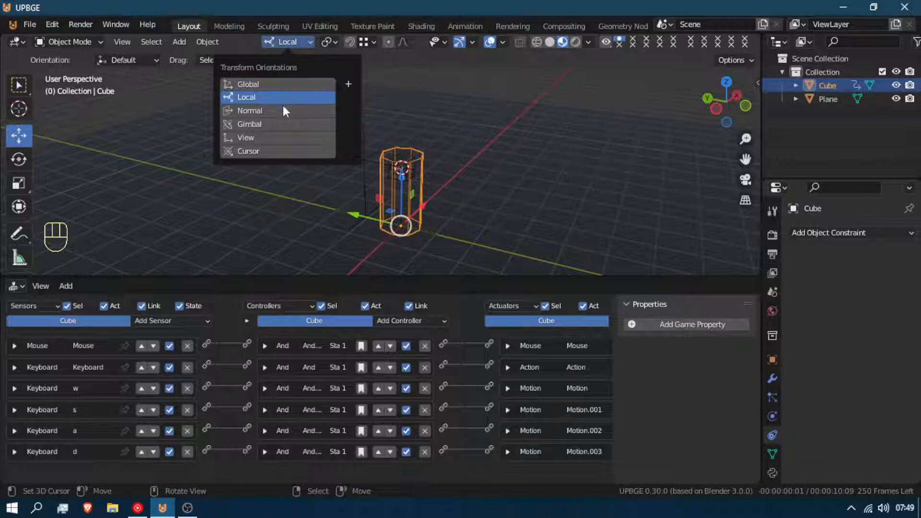
- Compare the Camera's viewing direction with Cube's local axes to determine the forward axis, leaving Cube selected
middle_drag(327, 196, 383, 200)
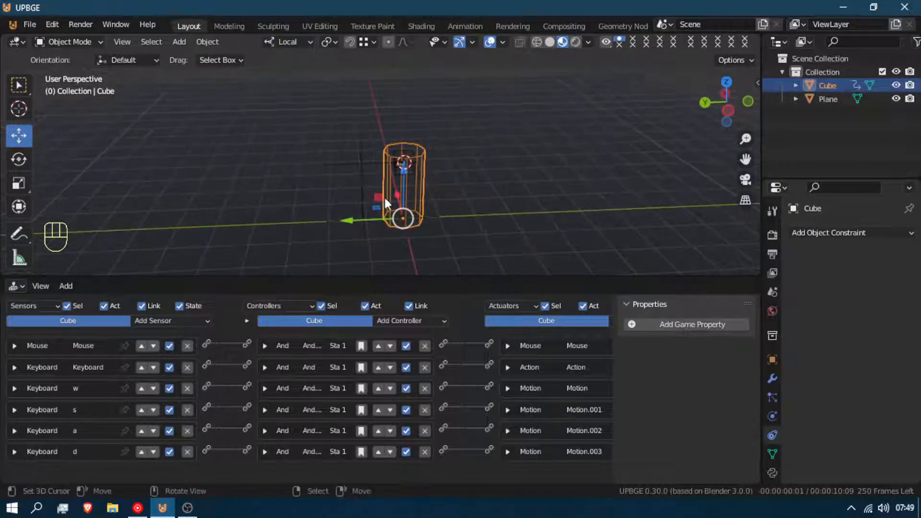
scroll(412, 141, up, 5)
click(439, 151)
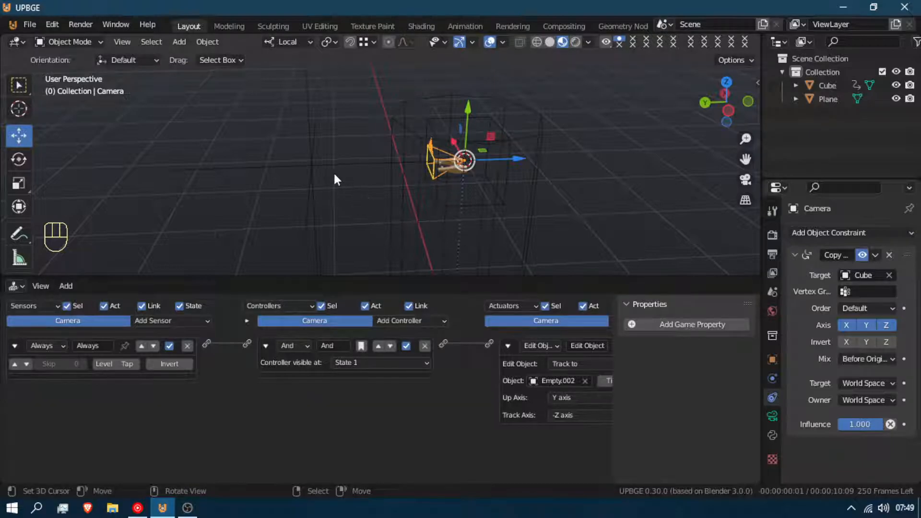
right_click(401, 119)
right_click(396, 119)
scroll(396, 119, down, 5)
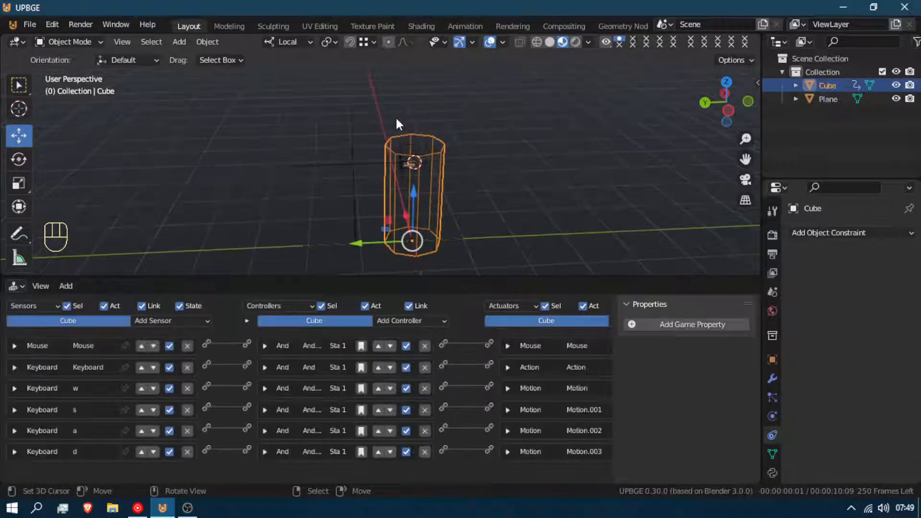
- Set the local Loc Y of Cube's first Motion actuator to 0.10 and collapse the actuator
shift+middle_drag(416, 227, 416, 211)
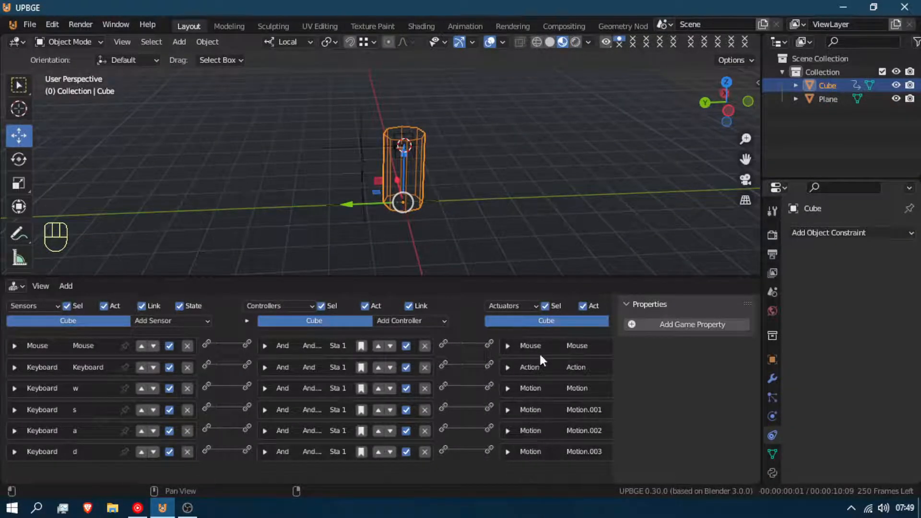
click(507, 389)
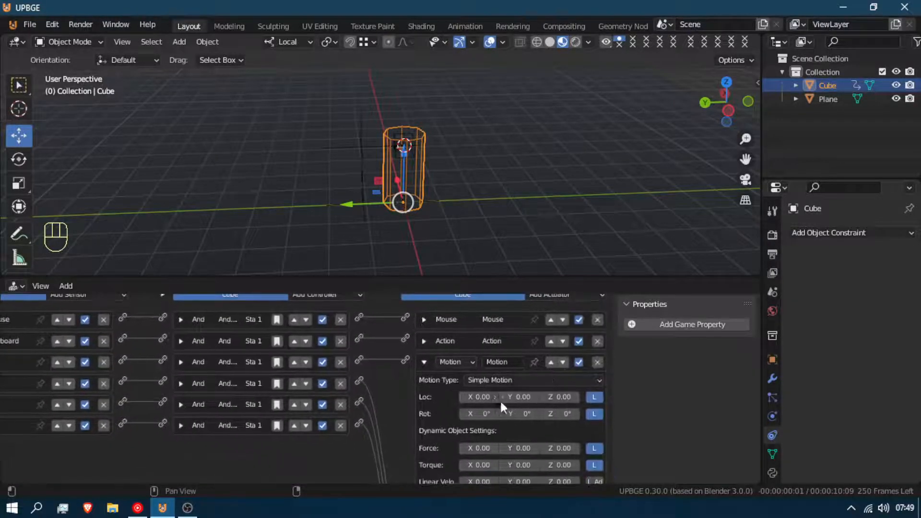
click(535, 397)
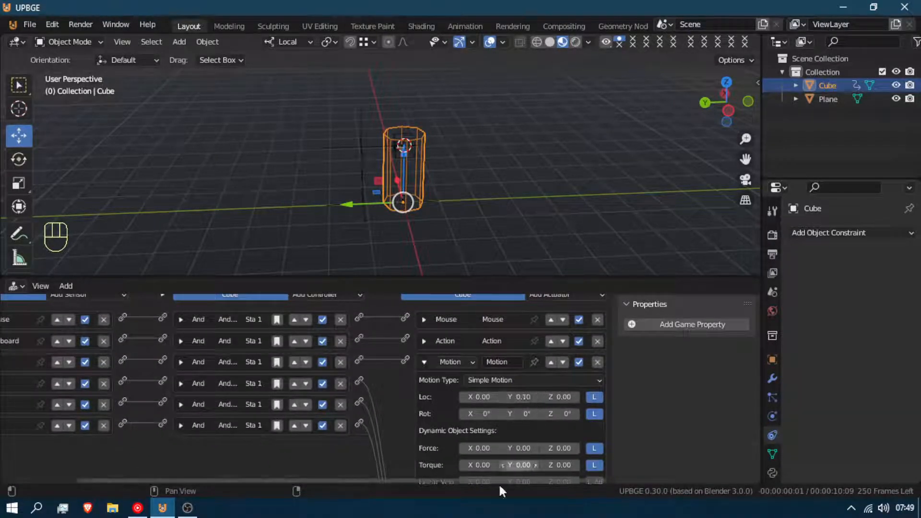
middle_drag(499, 434, 488, 405)
click(426, 334)
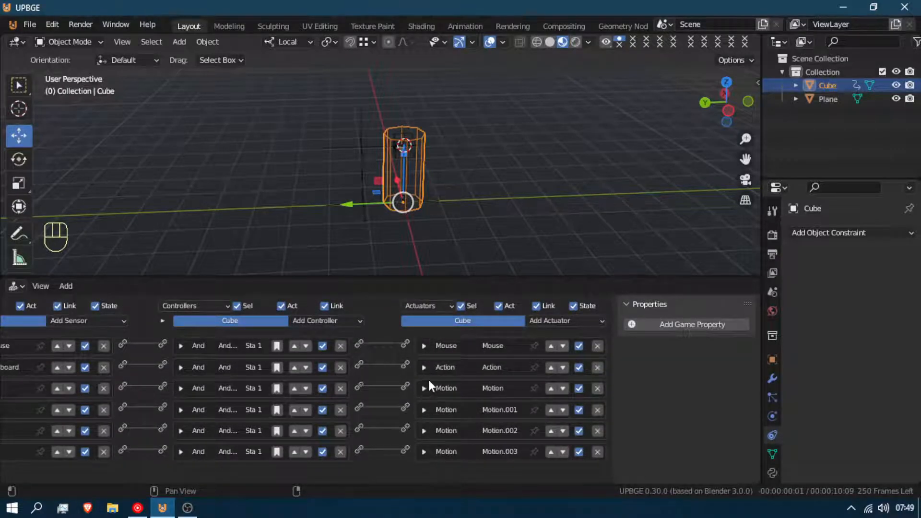
- Set the Loc Y of the Motion.001 actuator to -0.10 and collapse it
click(424, 409)
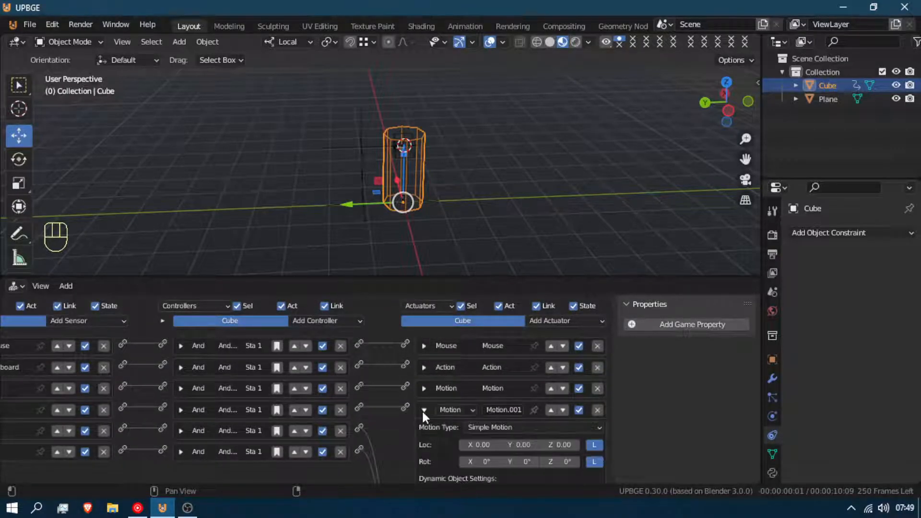
click(502, 443)
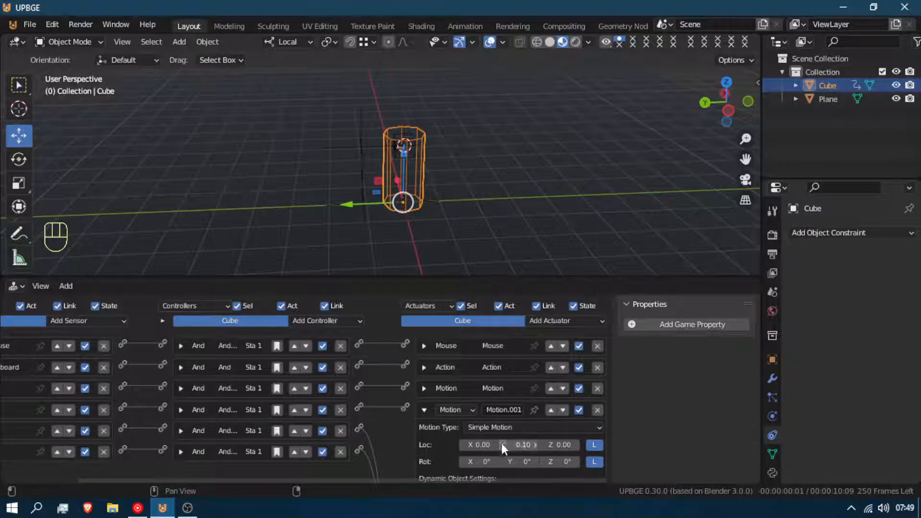
click(427, 408)
- Check Cube's local X axis, set the Loc X of the Motion.002 actuator to 0.10, and collapse it
middle_drag(510, 195, 434, 255)
click(424, 430)
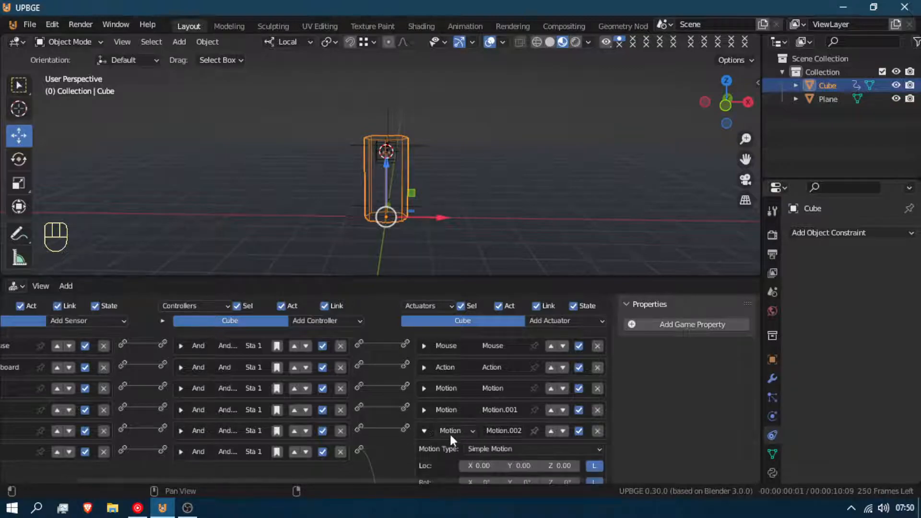
scroll(480, 432, down, 3)
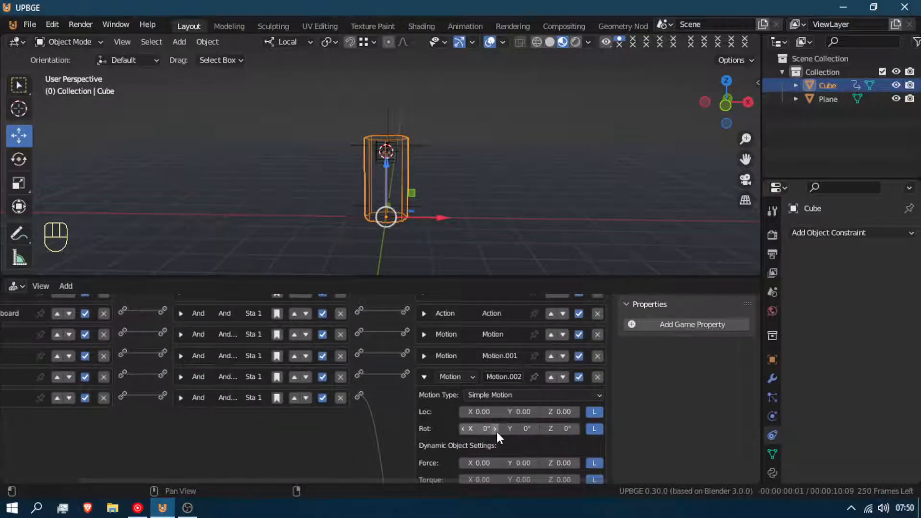
click(466, 429)
click(496, 412)
click(424, 376)
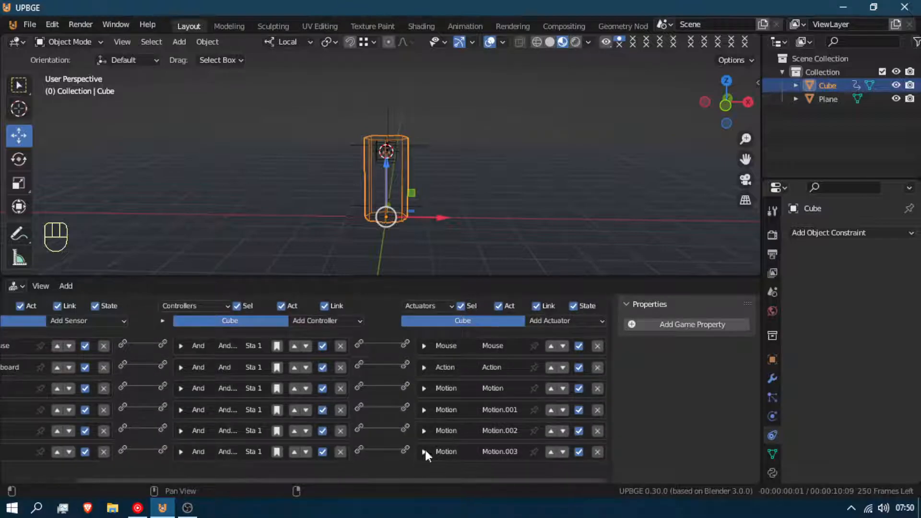
- Set the Loc X of the Motion.003 actuator to -0.10 and briefly test-run the game
middle_drag(472, 459, 482, 379)
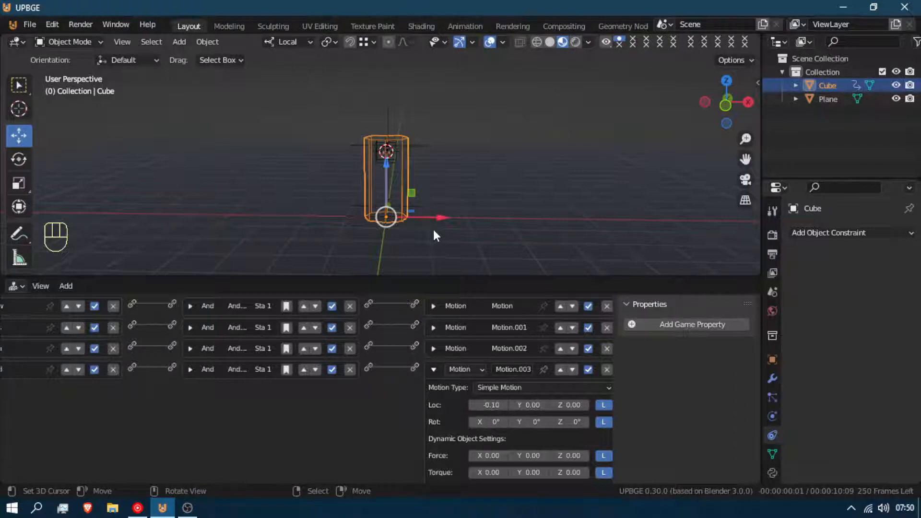
key(p)
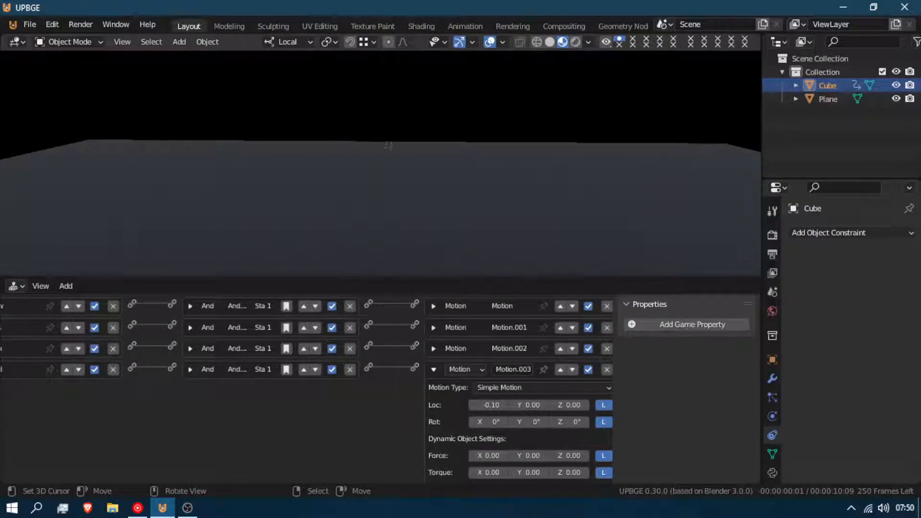
key(Escape)
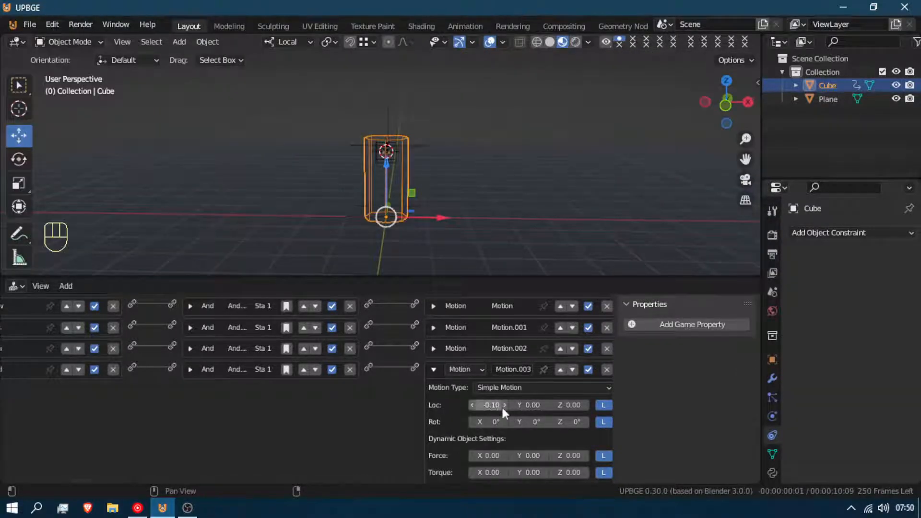
- Reverse the Loc X signs of the sideways actuators, making Motion.003 0.10 and Motion.002 -0.10
key(minus)
click(435, 370)
click(433, 431)
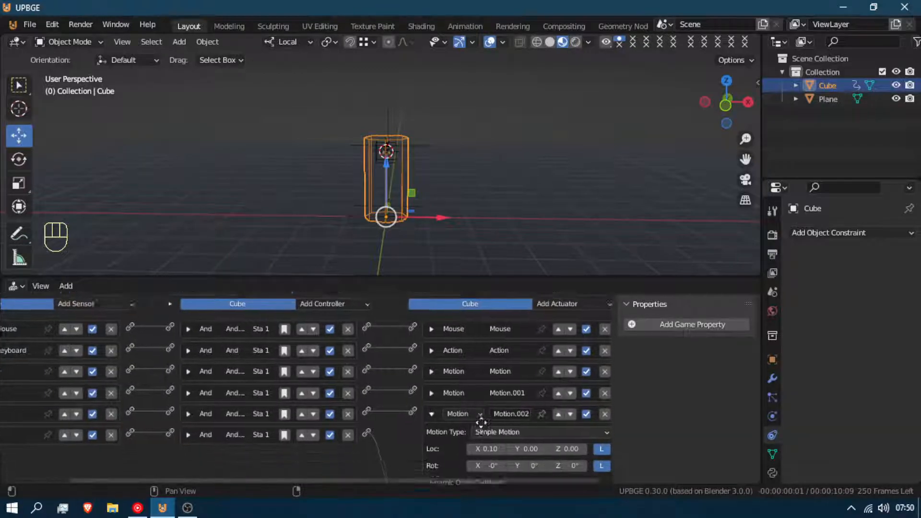
scroll(451, 439, down, 2)
key(minus)
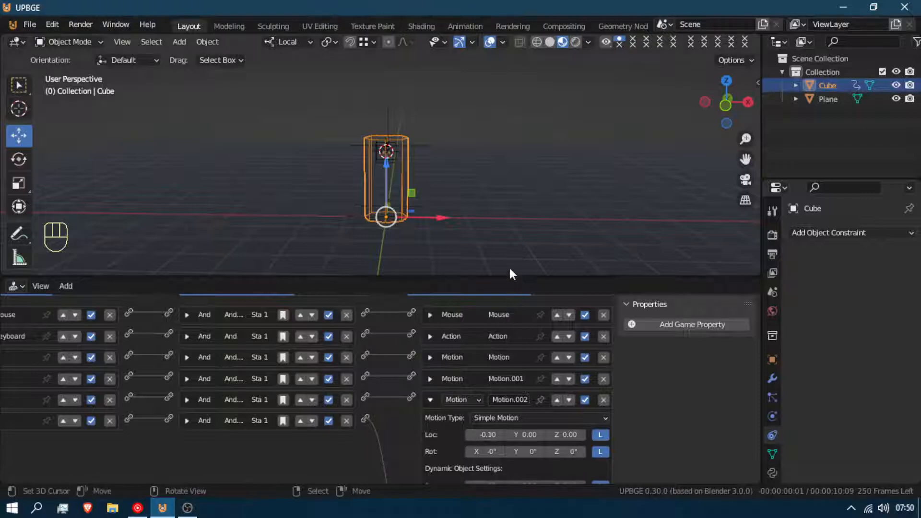
- Test-run the game from the free view and again from the camera view to check Cube's movement
key(p)
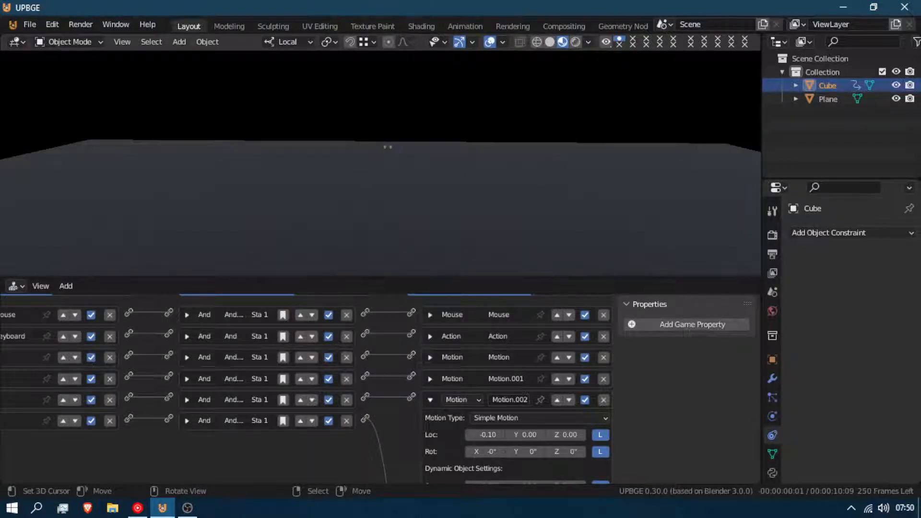
key(Escape)
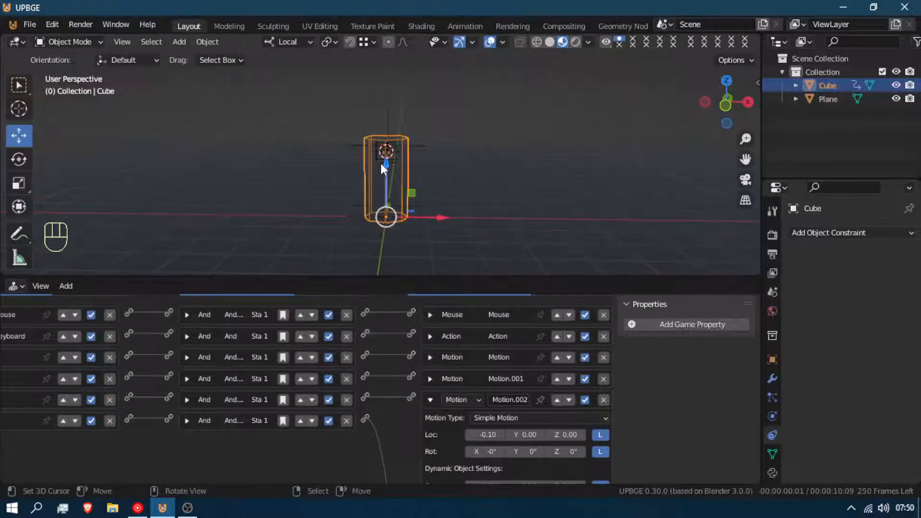
key(KP_0)
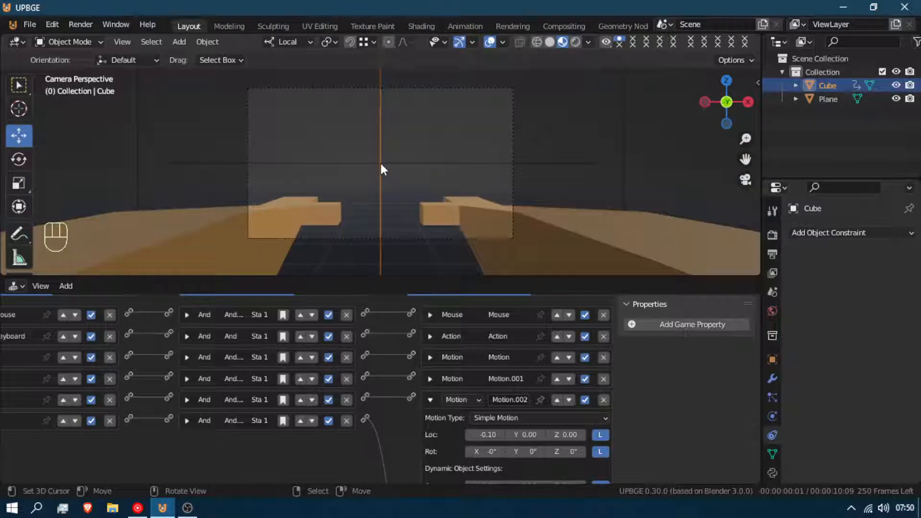
key(p)
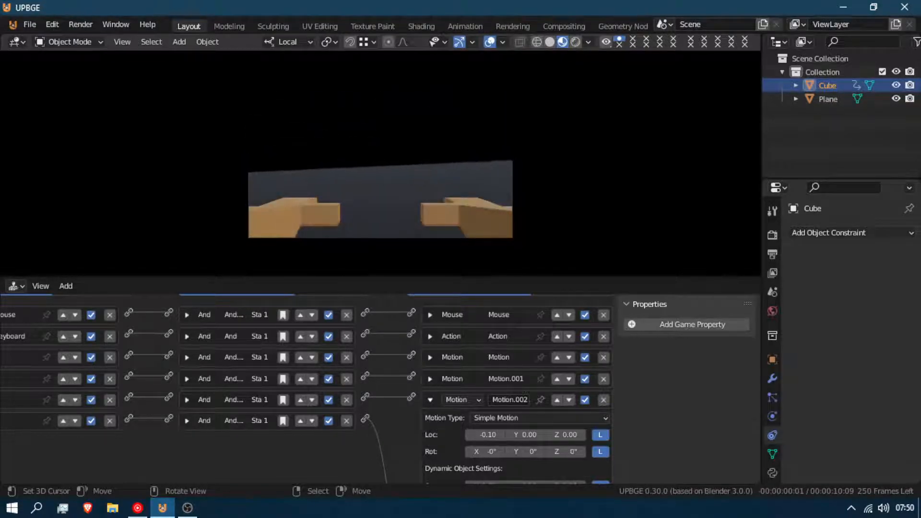
key(Escape)
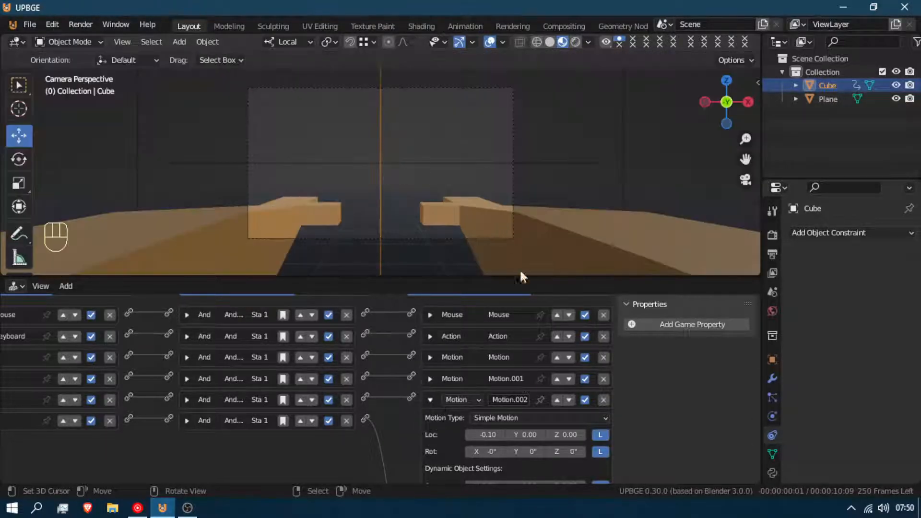
- Collapse the Motion.002 actuator and add another Keyboard sensor to Cube
click(430, 399)
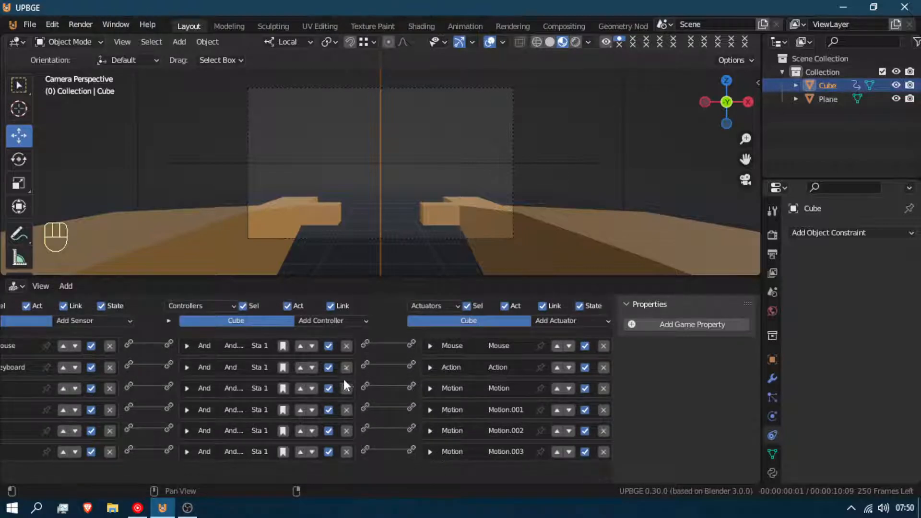
scroll(345, 384, down, 2)
click(122, 315)
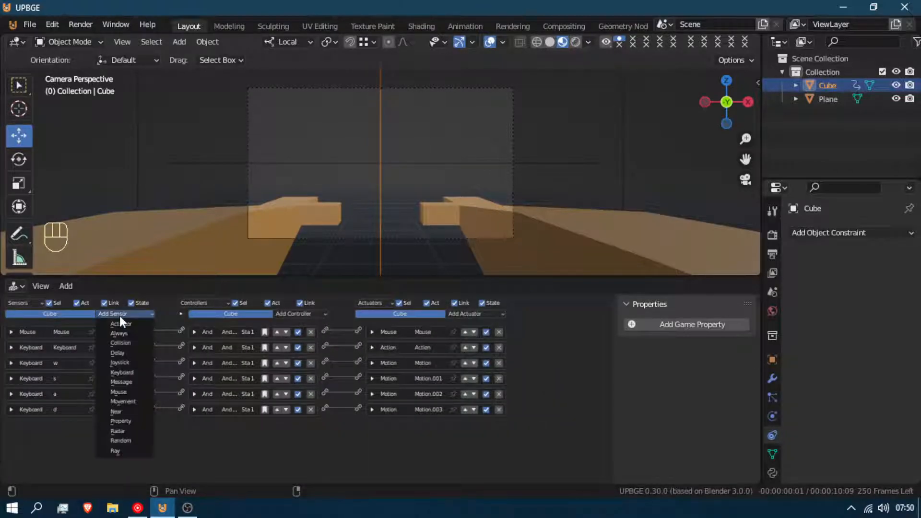
click(126, 373)
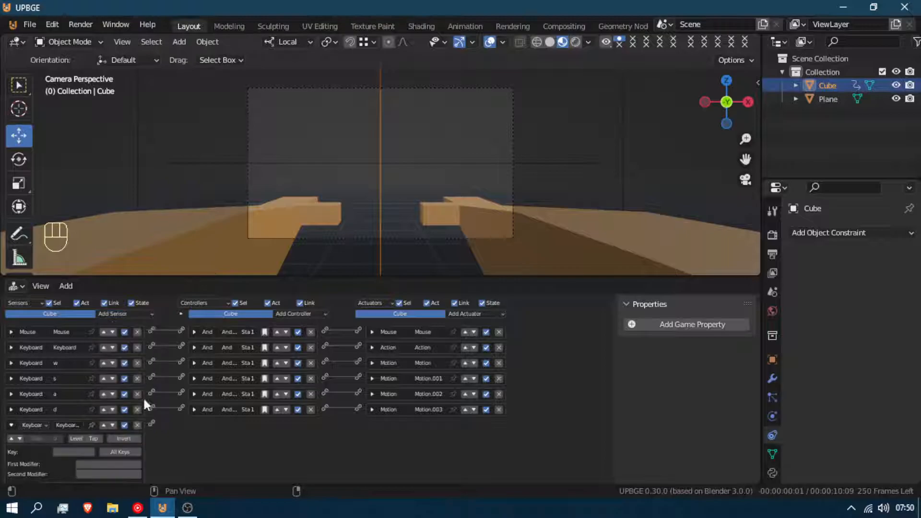
- Set the new Keyboard sensor's key to Left Shift and its first modifier to W, and collapse it
click(73, 451)
key(shift)
click(99, 464)
key(w)
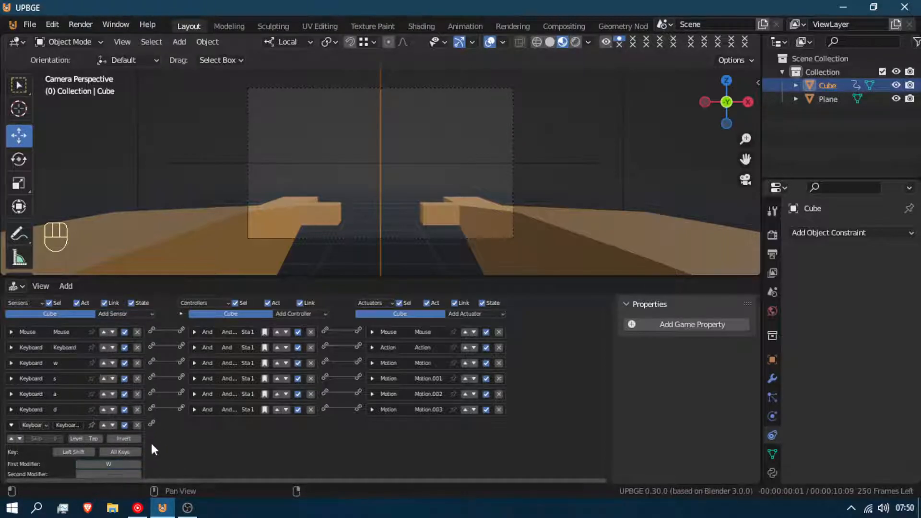
click(11, 438)
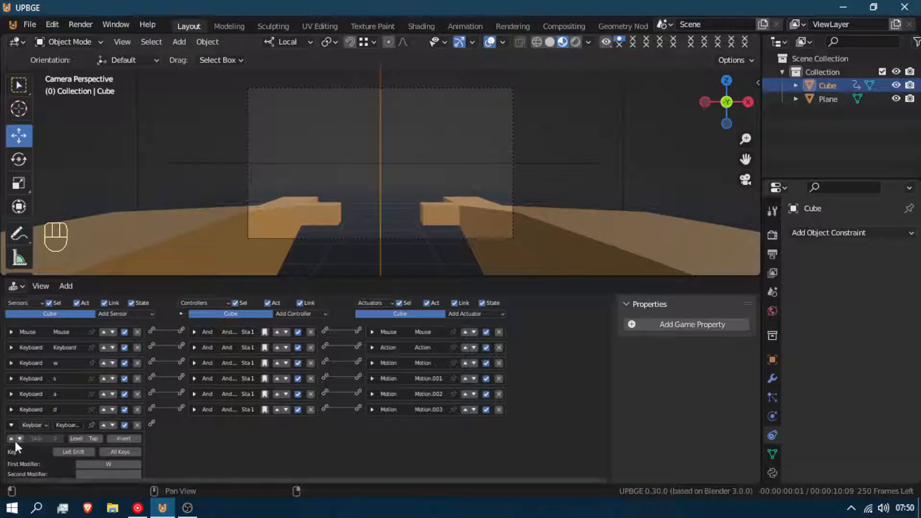
click(11, 437)
click(11, 426)
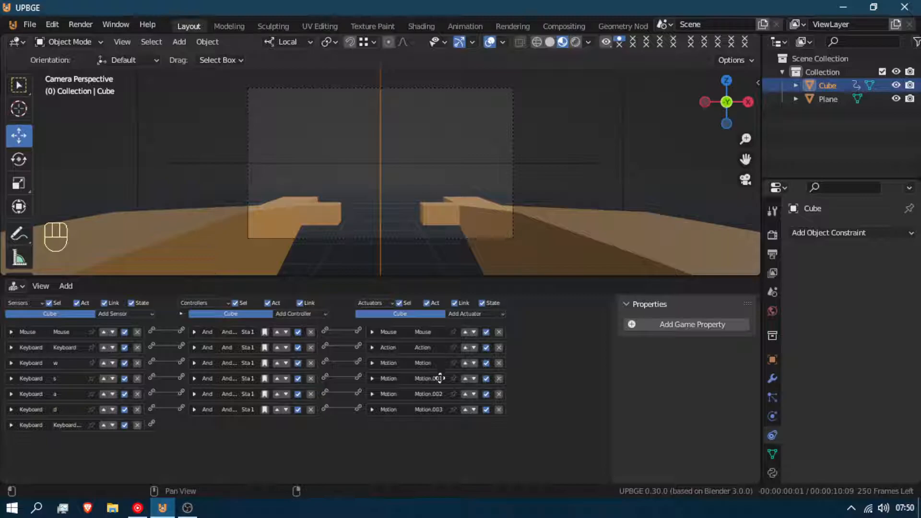
- Add a Motion actuator to Cube and link the new Keyboard sensor to it
click(479, 314)
click(477, 311)
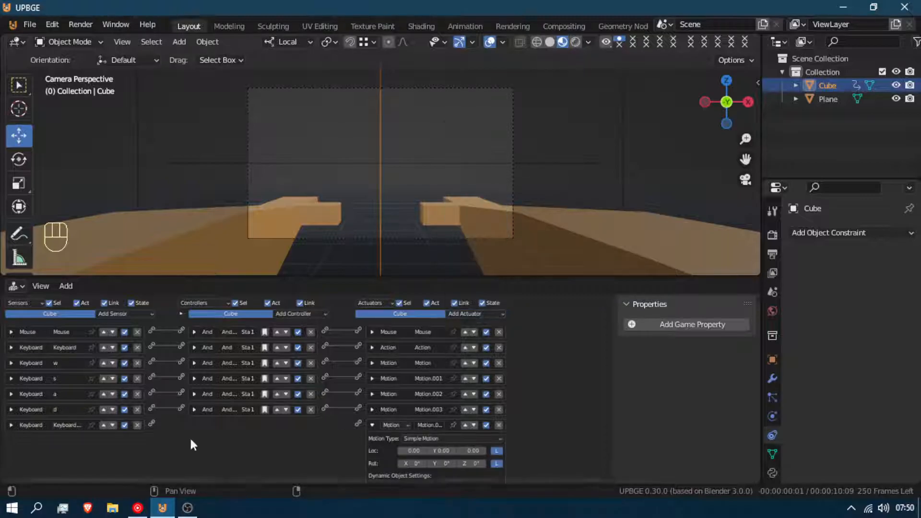
drag(151, 423, 358, 423)
- Enable the local and Add options for Motion.004's linear velocity and set its Y value to 0.20
middle_drag(456, 437, 376, 354)
scroll(461, 387, up, 4)
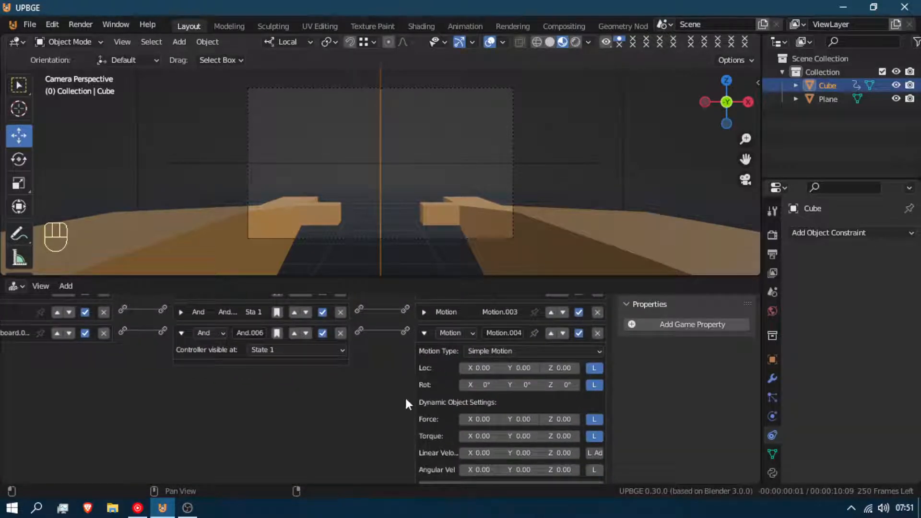
scroll(387, 404, down, 1)
click(600, 441)
click(591, 441)
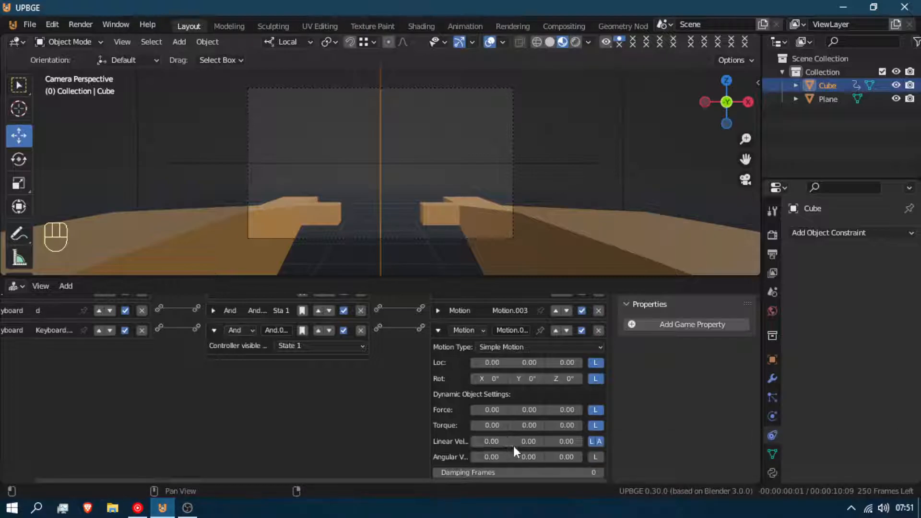
click(542, 441)
- Return to the camera view and test-run the game with the added linear velocity
key(KP_0)
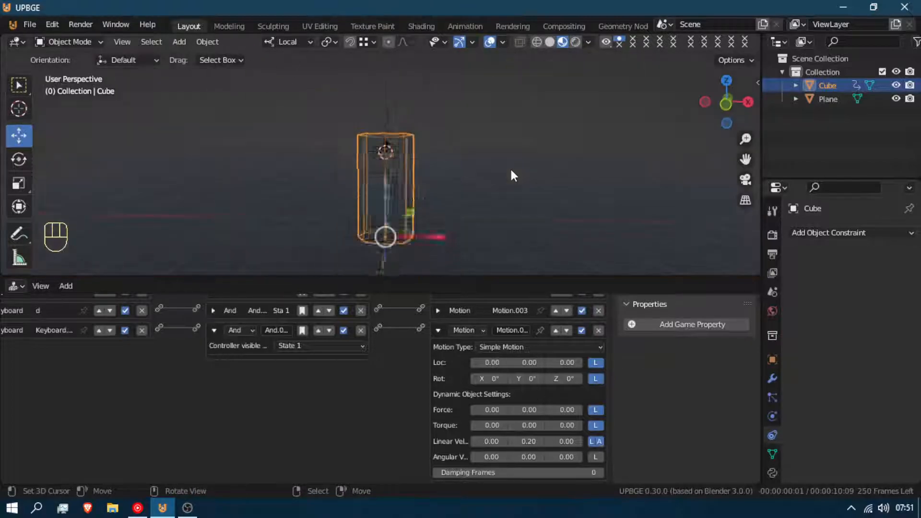
key(KP_0)
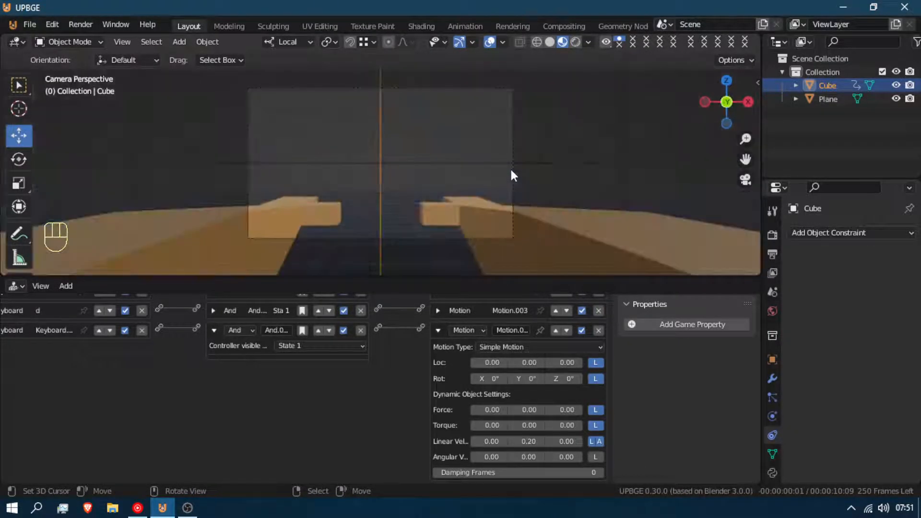
key(p)
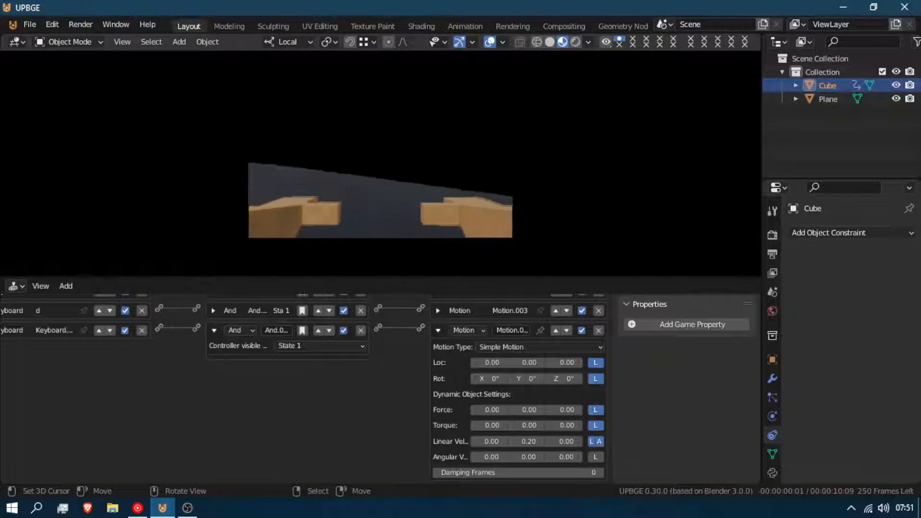
key(Escape)
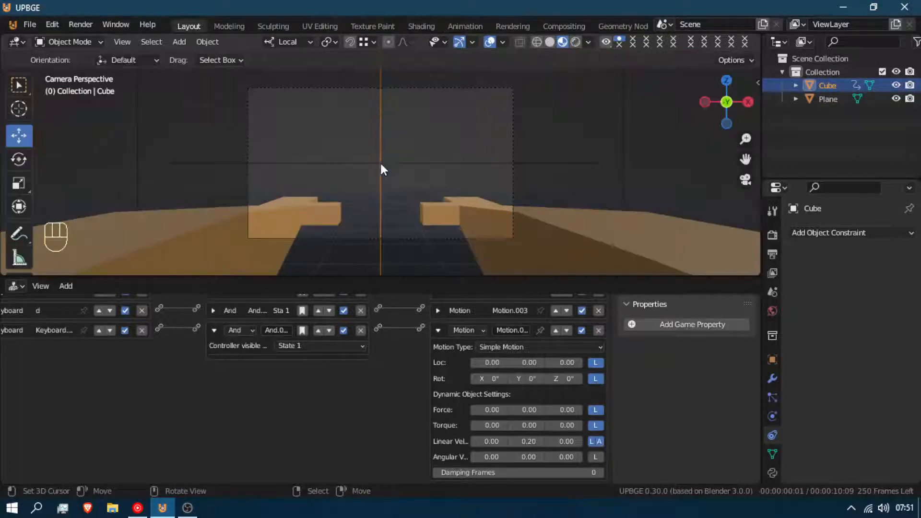
- Set Motion.004's Force Y to 0.20 and test forward movement with W in a game run
click(543, 412)
click(543, 412)
key(p)
key(w)
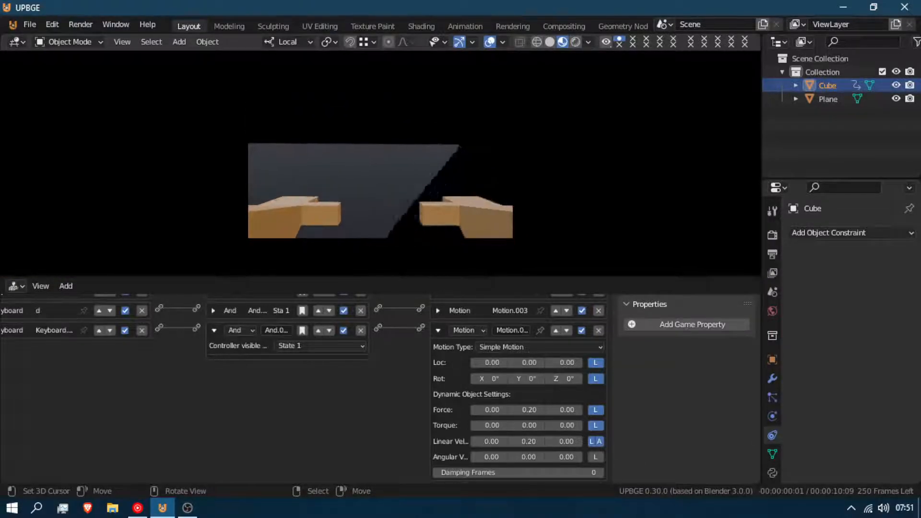
key(Escape)
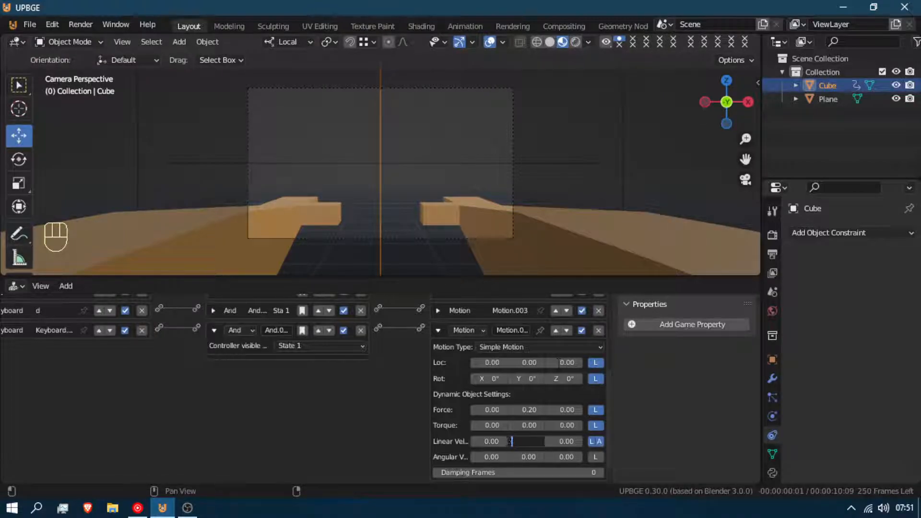
- Set Motion.004's linear velocity Y value to 0.00
key(Return)
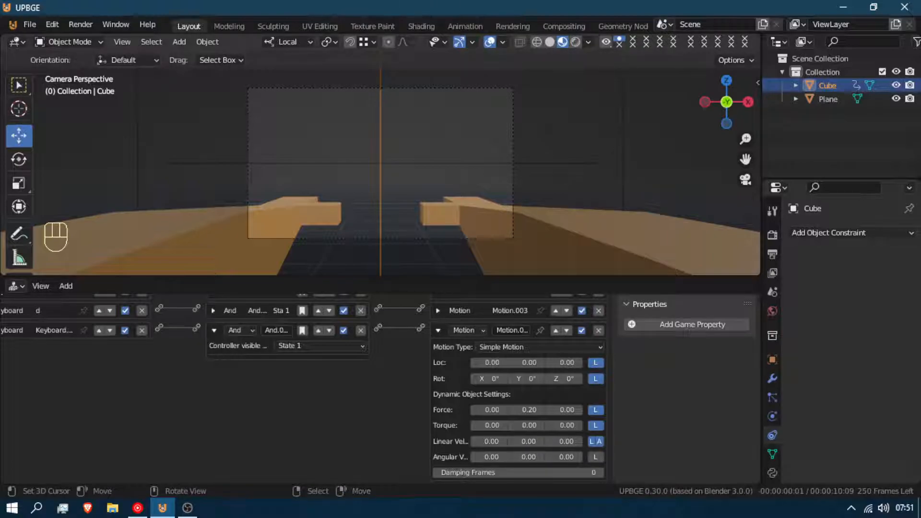
- Test forward movement with W in a game run using only Motion.004's Force Y
key(p)
key(w)
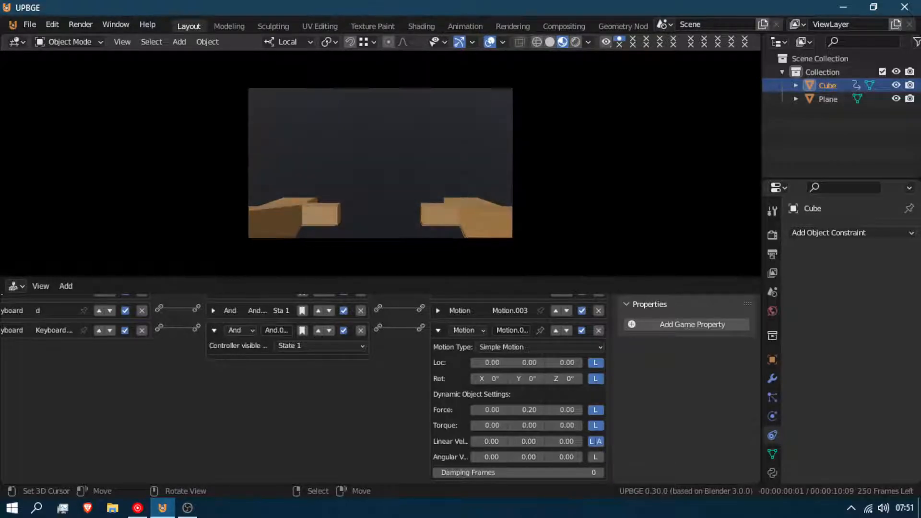
key(w)
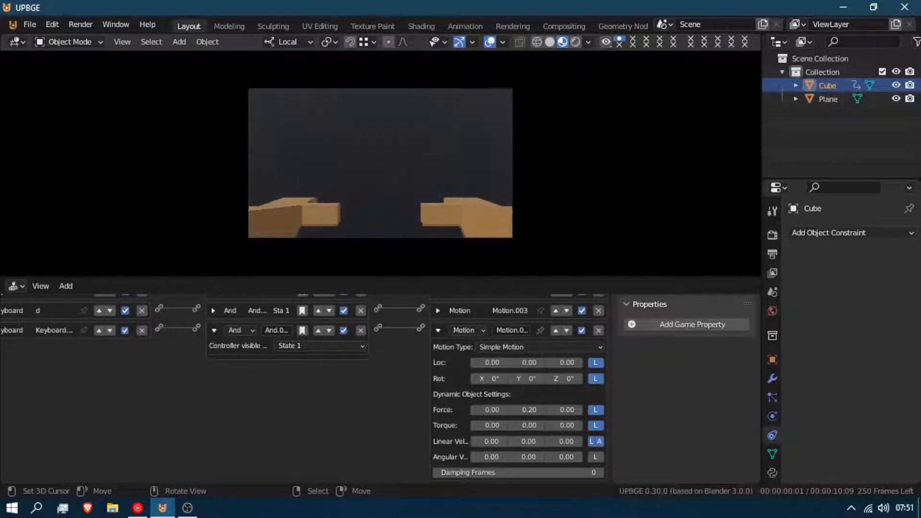
key(Escape)
- Select the ground Plane and switch the logic brick area to the Shader Editor to show its material nodes
middle_drag(381, 163, 438, 175)
scroll(456, 182, down, 14)
click(601, 209)
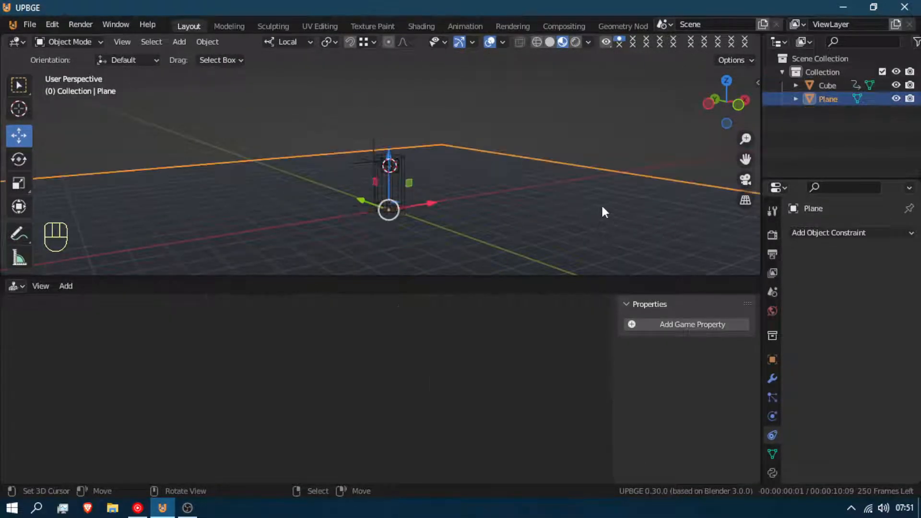
click(15, 285)
click(16, 284)
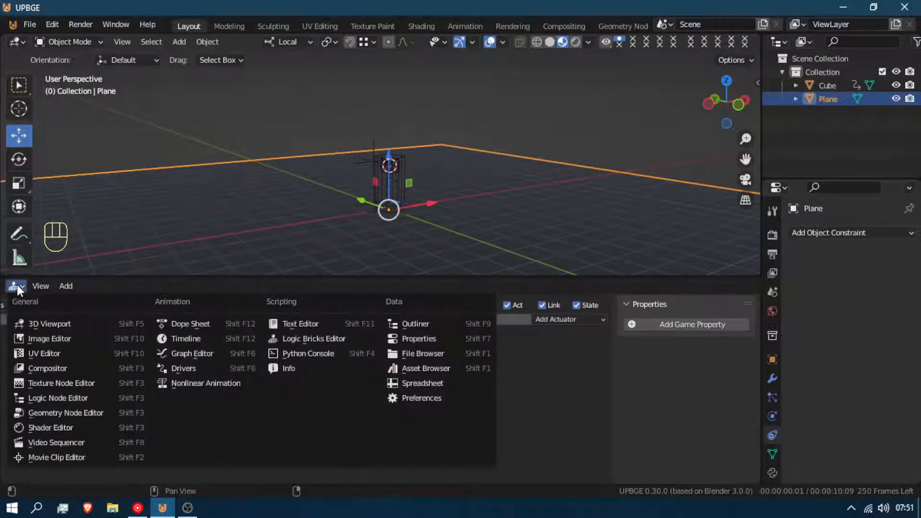
click(15, 286)
click(87, 427)
- Add an Image Texture with Mapping and Texture Coordinate nodes to the Principled BSDF and move them away from the shader
click(269, 379)
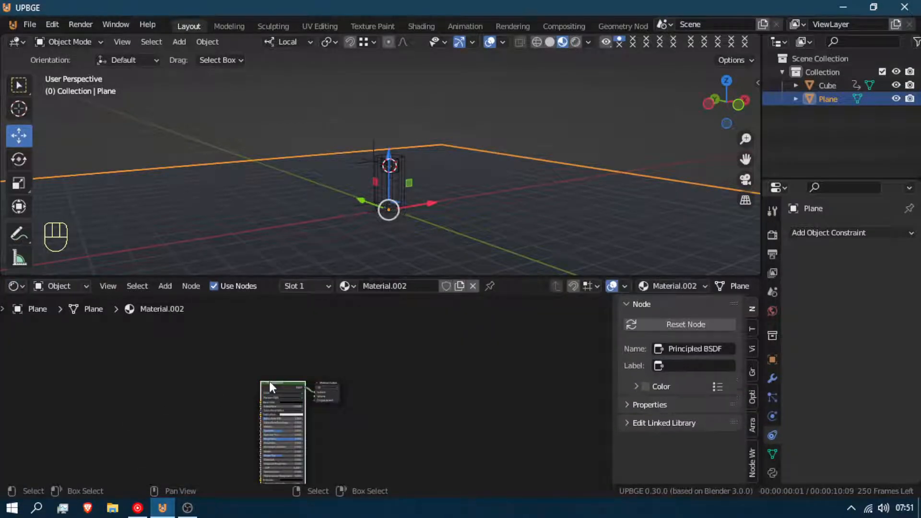
key(ctrl+t)
key(g)
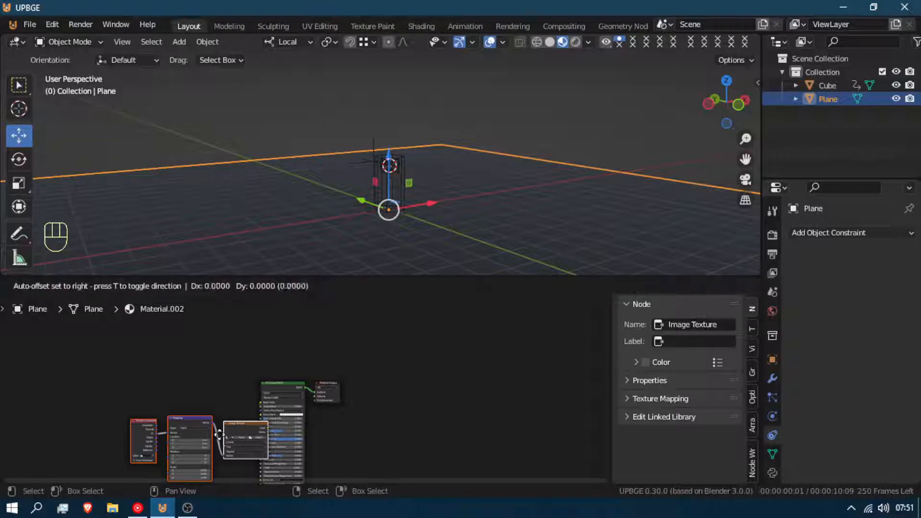
click(168, 399)
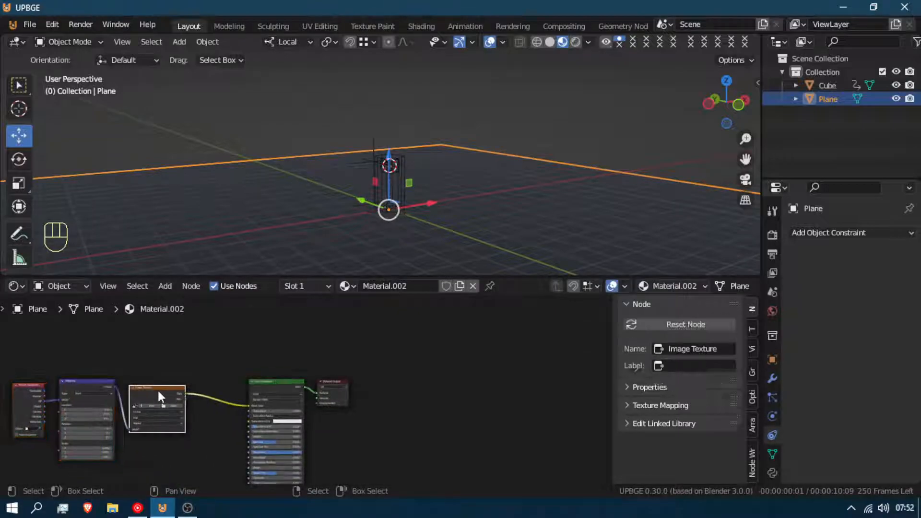
- Switch the Image Texture node's type to Checker Texture
key(ctrl+s)
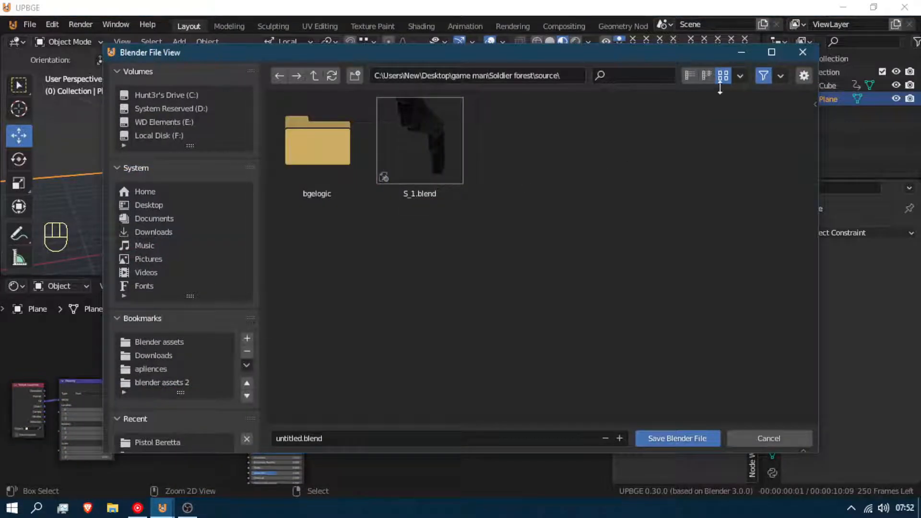
click(752, 51)
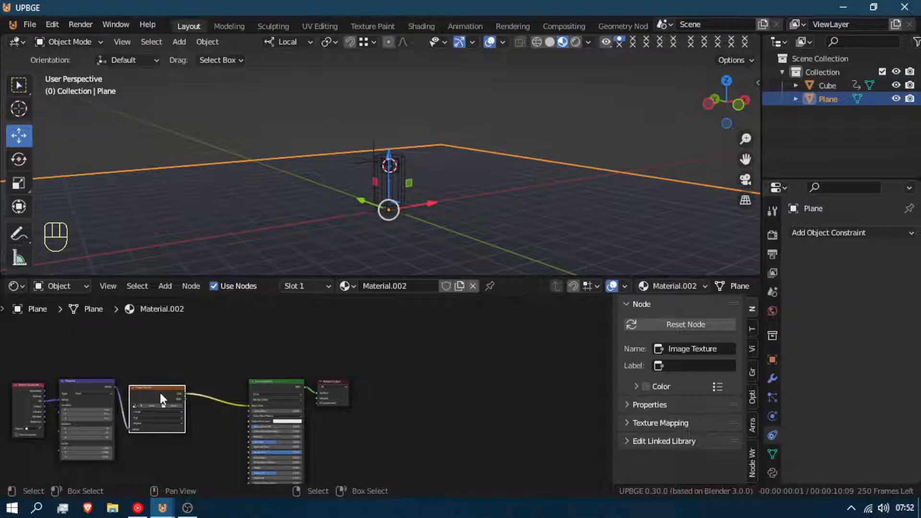
key(shift+s)
mouse_move(154, 390)
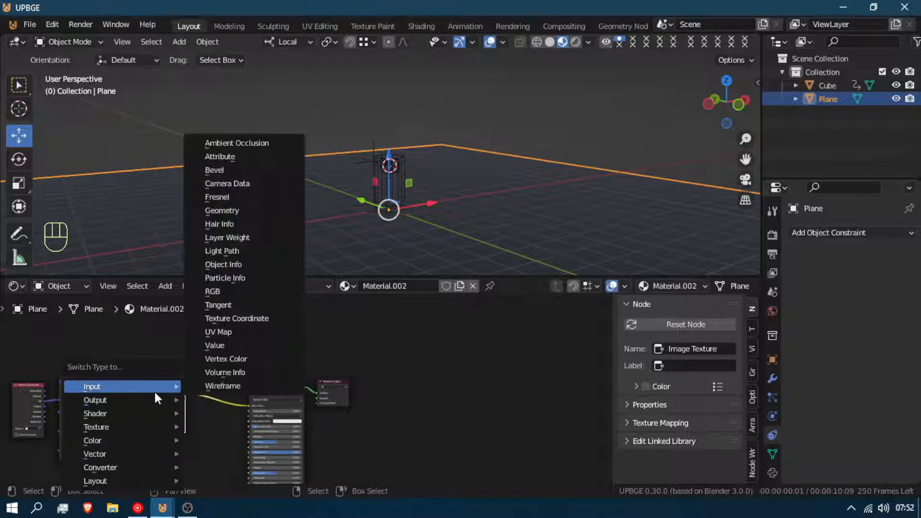
mouse_move(141, 428)
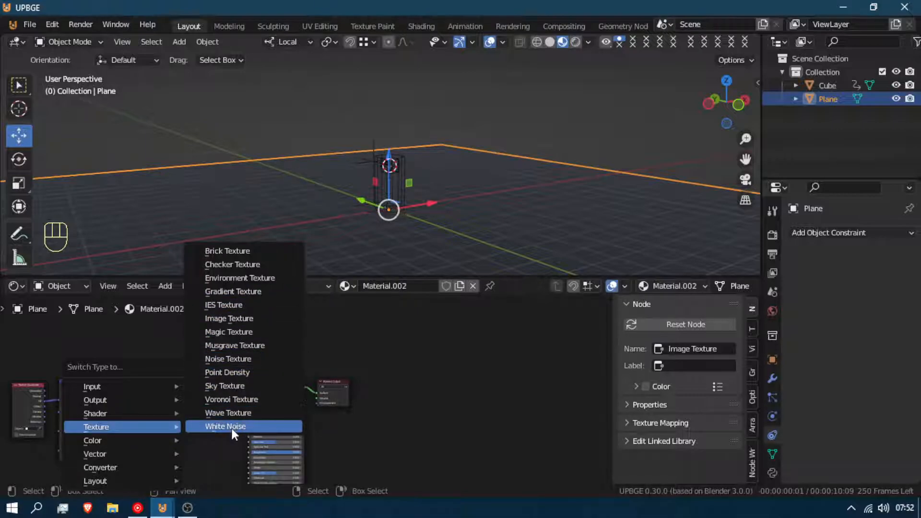
click(248, 263)
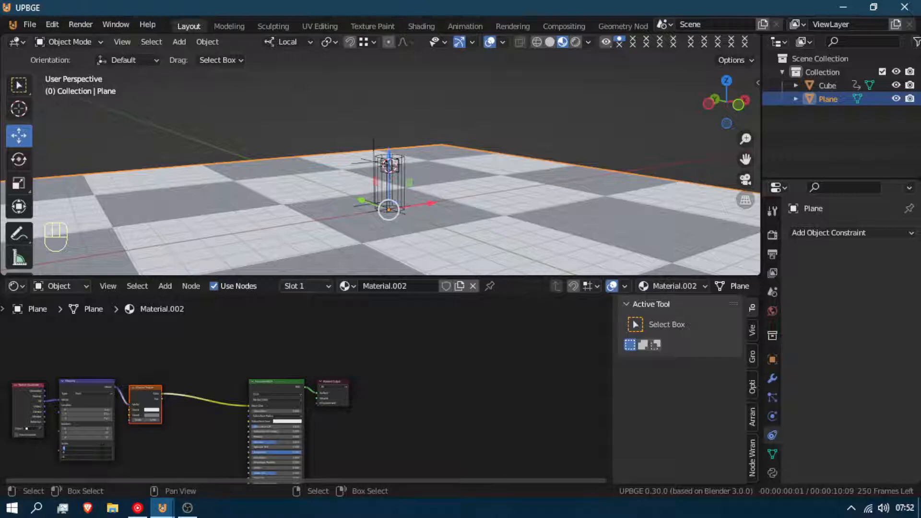
- Return to the camera view and test-run the game to check movement over the checkered Plane
middle_drag(433, 185, 465, 222)
key(KP_0)
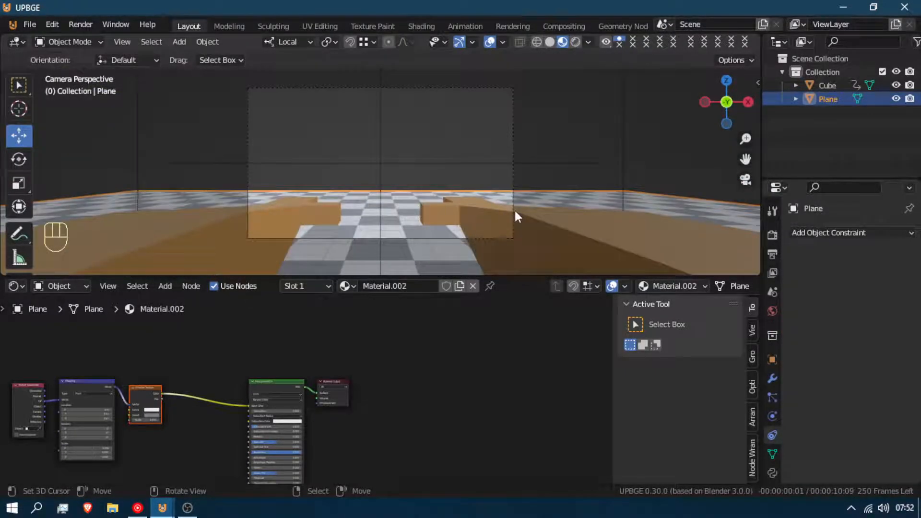
key(p)
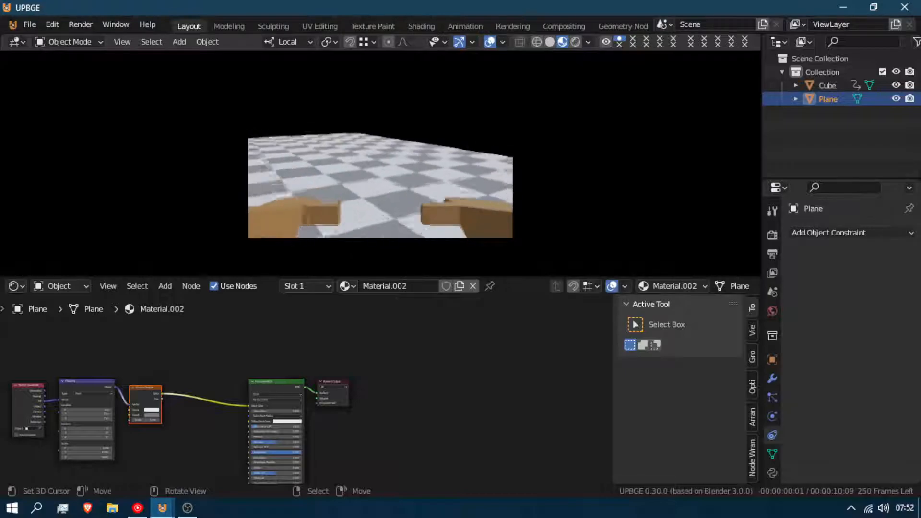
key(Escape)
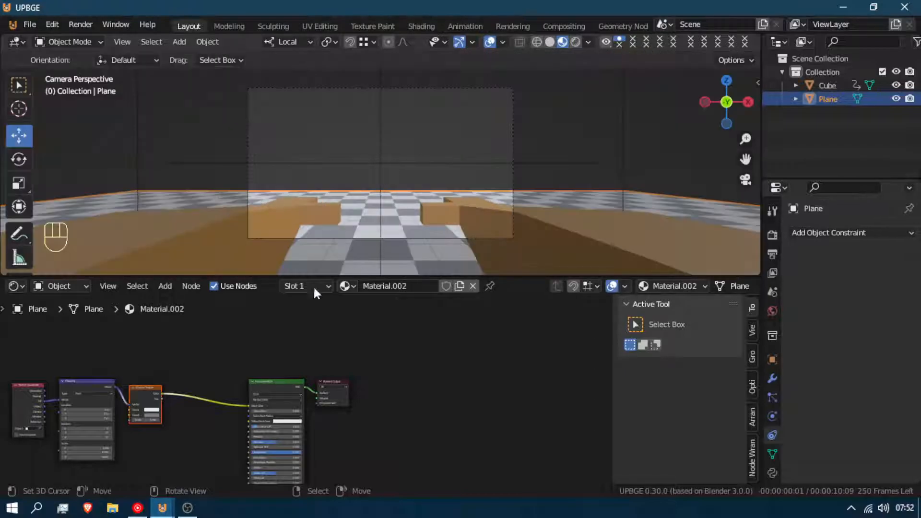
- Switch the node area back to the Logic Bricks Editor, select Cube's outer body mesh and return to the camera view
click(14, 286)
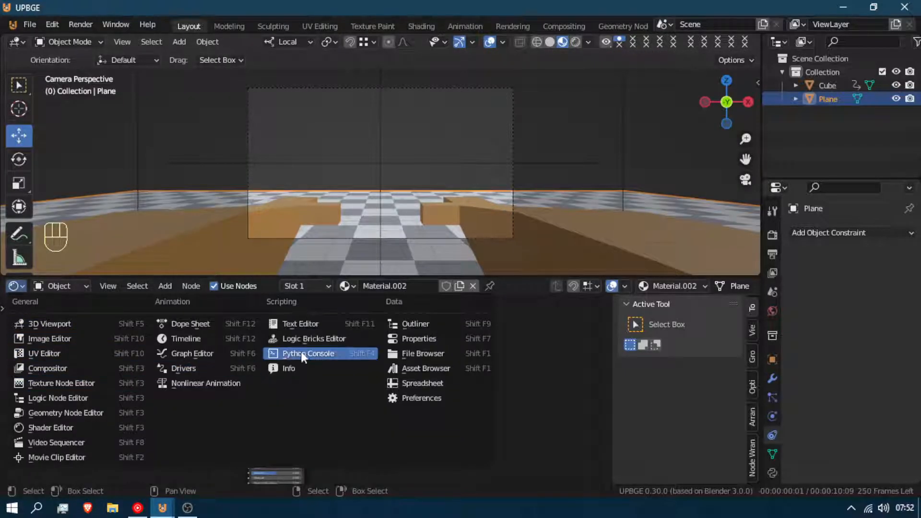
click(319, 340)
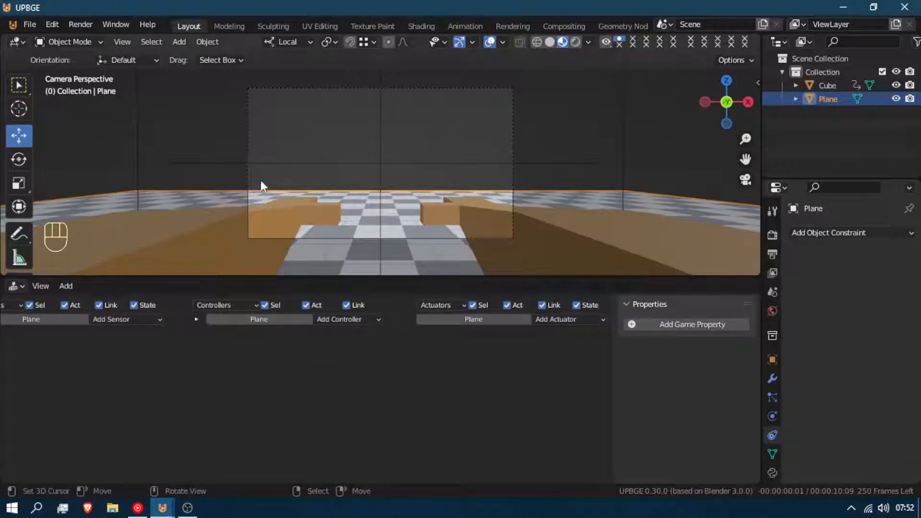
right_click(135, 128)
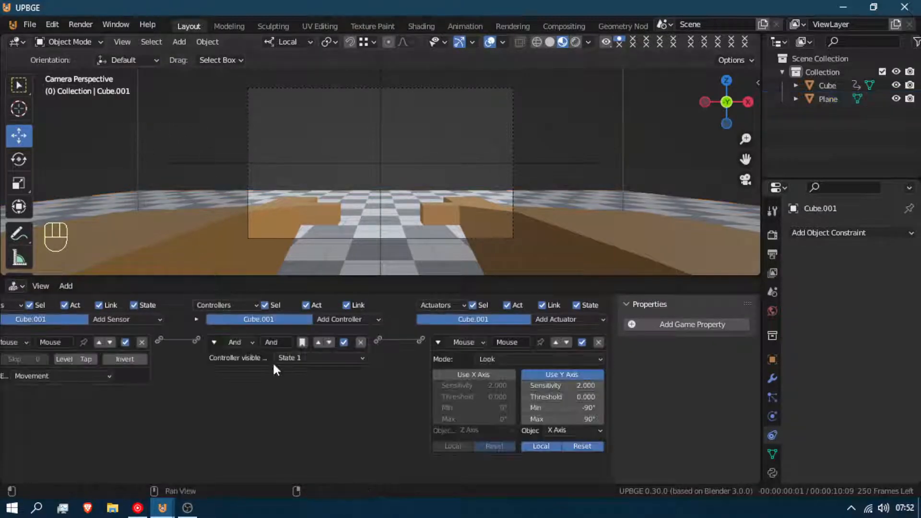
middle_drag(294, 203, 367, 72)
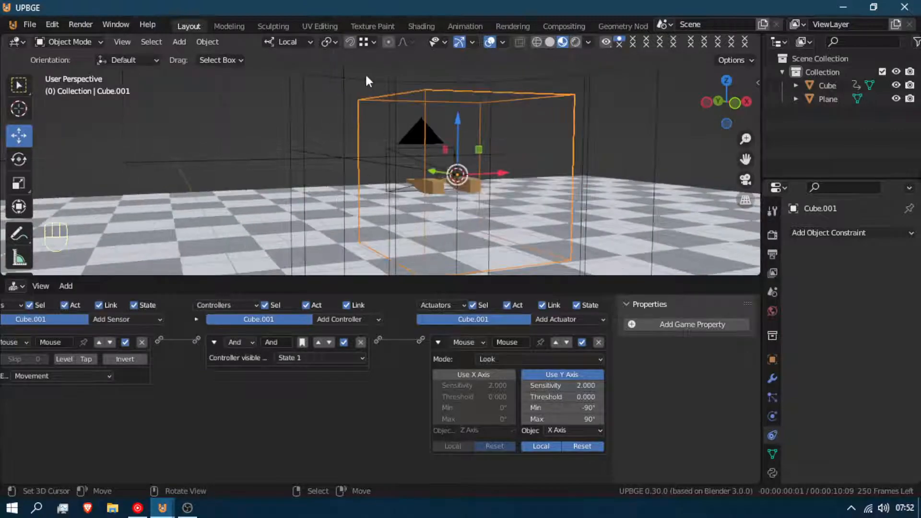
right_click(344, 67)
key(KP_0)
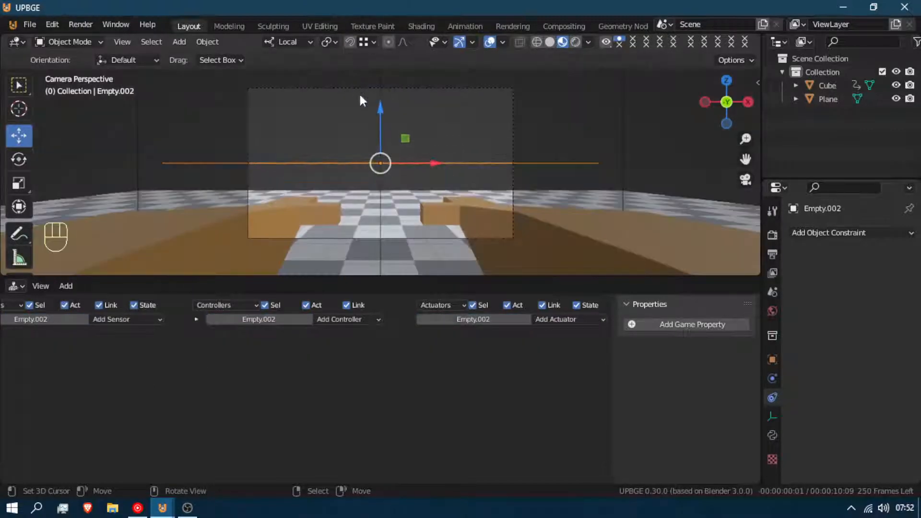
middle_drag(307, 239, 429, 186)
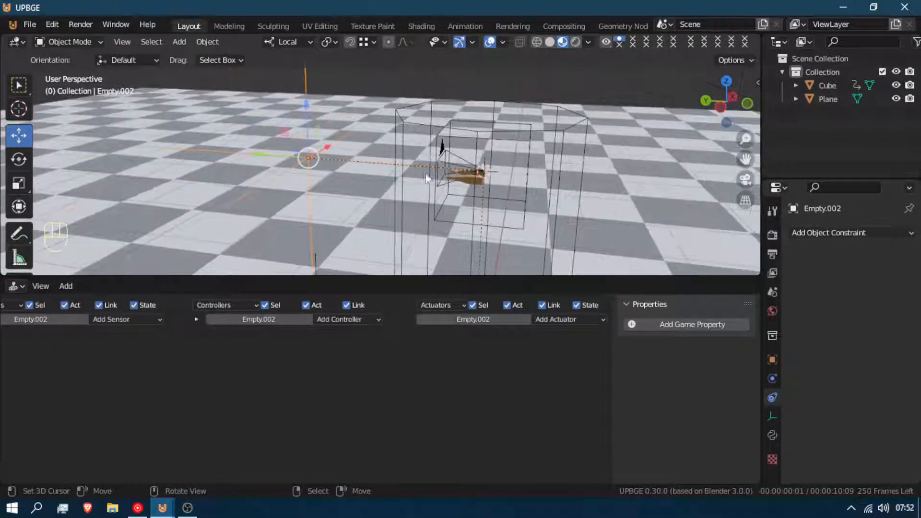
right_click(410, 124)
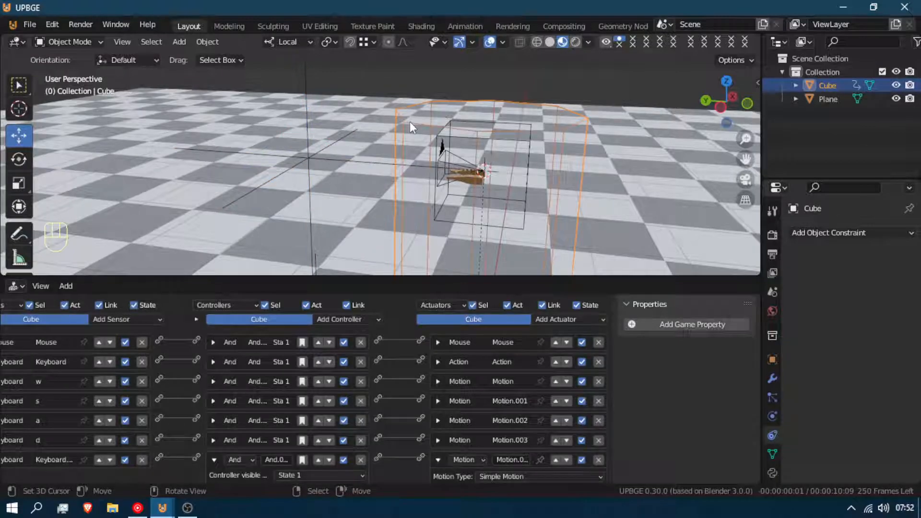
key(KP_0)
- Set Motion.004's Force Y to 0.00 and Loc Y to 0.20, and try the sprint in a game run
middle_drag(363, 429, 454, 387)
middle_drag(400, 401, 354, 342)
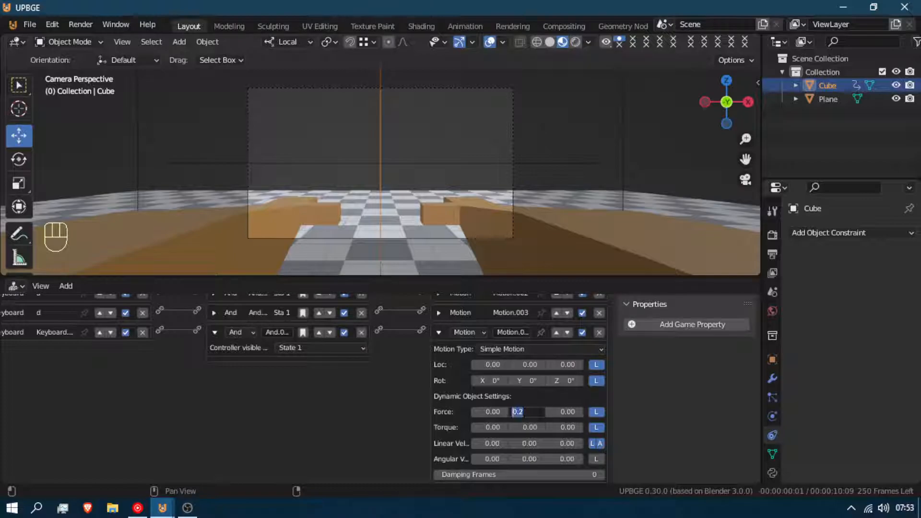
click(542, 366)
click(542, 365)
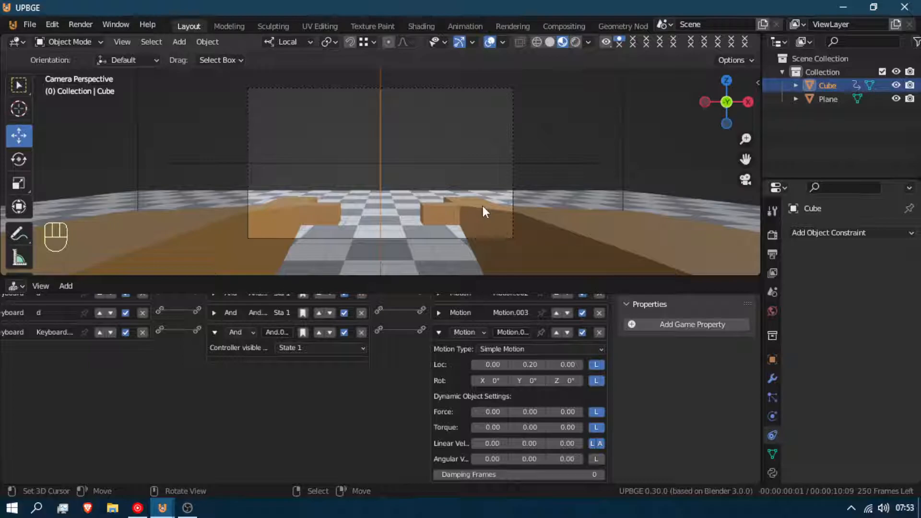
key(p)
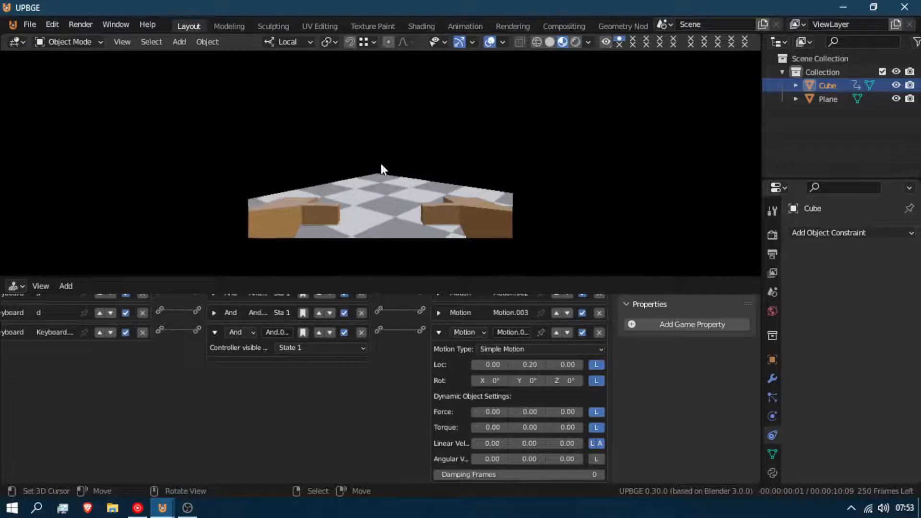
key(Escape)
- Set the Loc Y value to 0.05 for the Motion actuator and to -0.05 for Motion.001
middle_drag(522, 392, 494, 403)
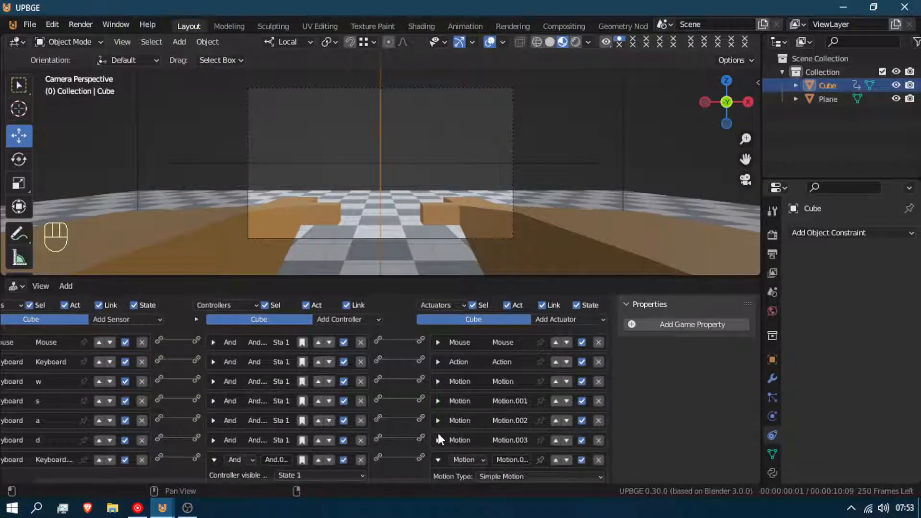
click(437, 382)
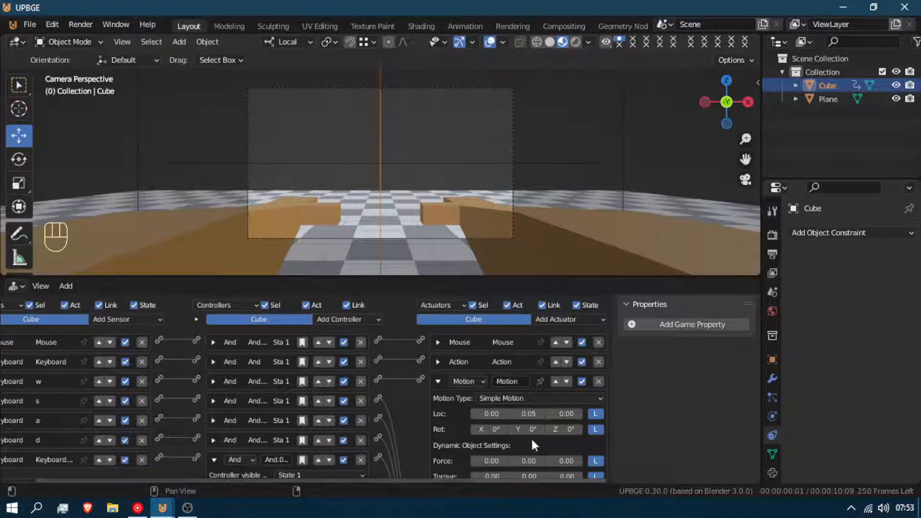
click(437, 381)
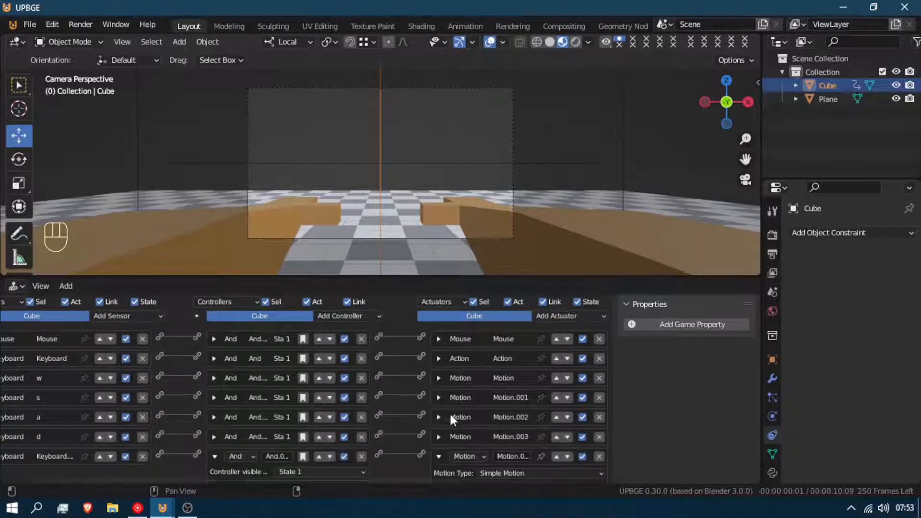
click(438, 397)
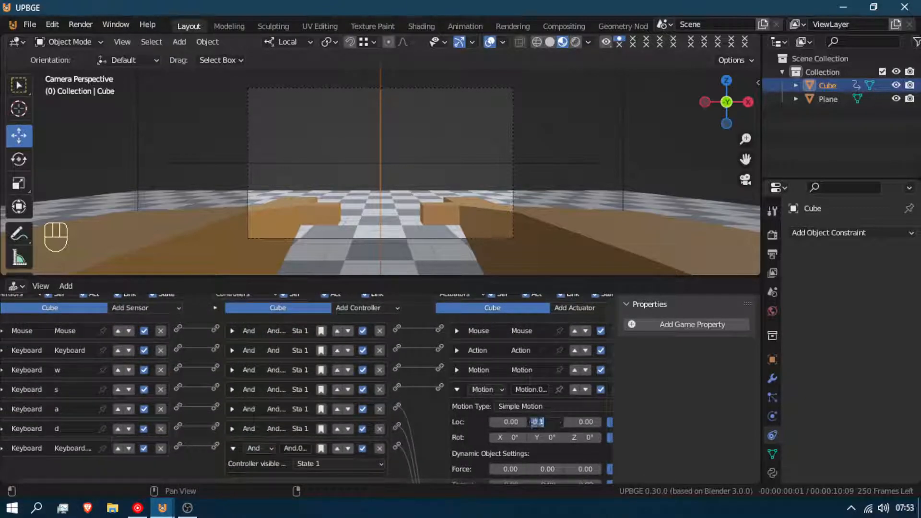
click(536, 424)
text(-0.05)
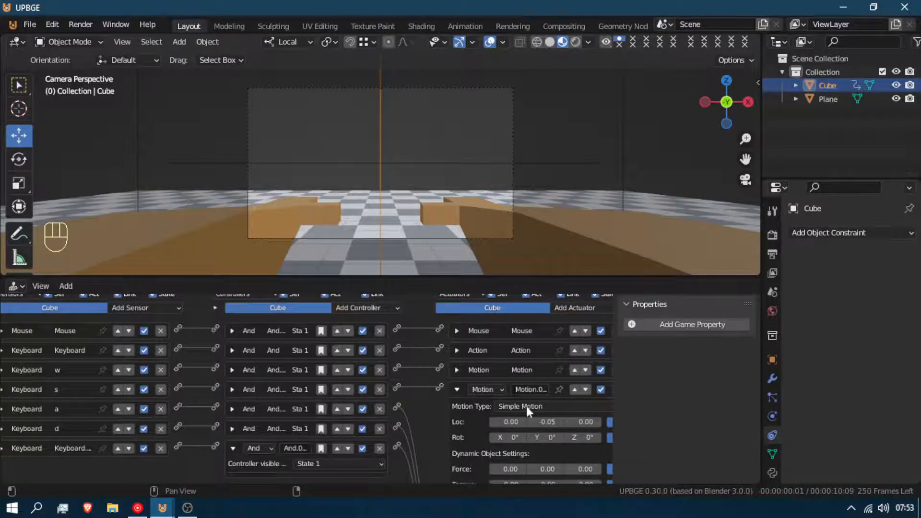
click(458, 389)
- Reduce Motion.002's leftward Loc X speed to 0.05 and collapse the actuator
click(456, 409)
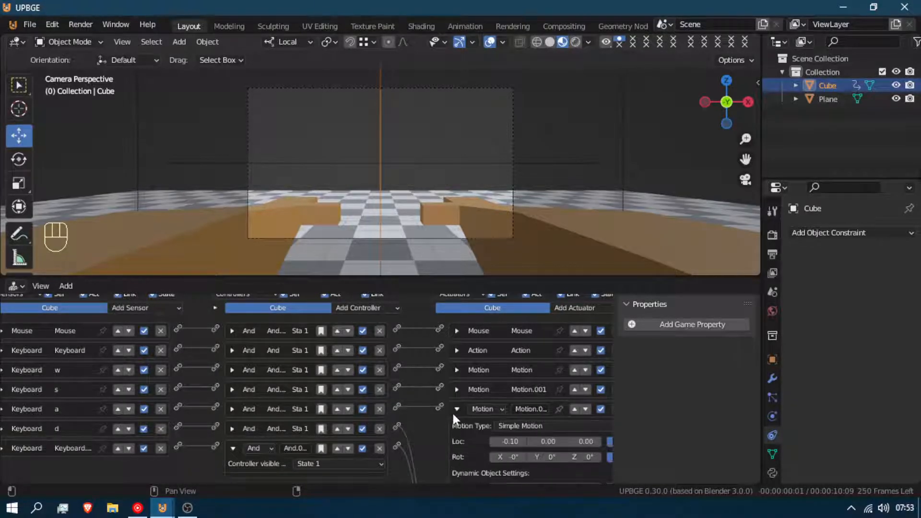
click(514, 439)
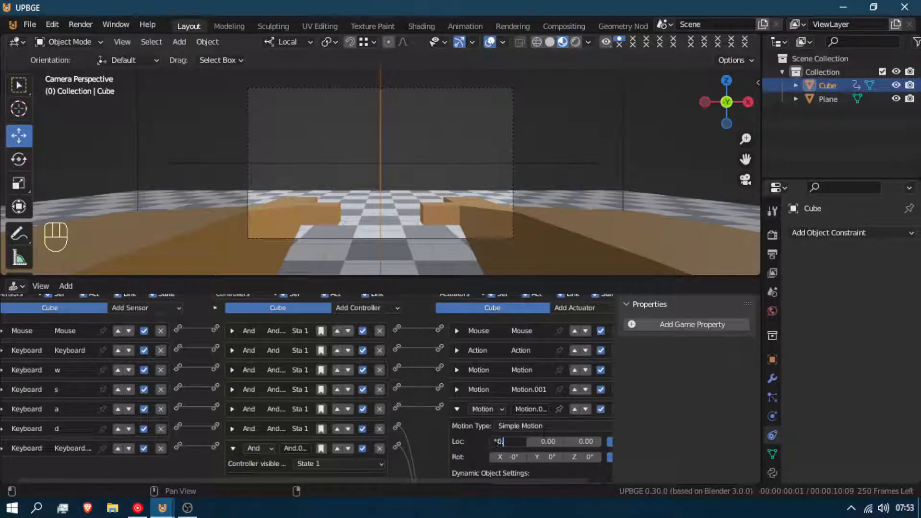
key(Return)
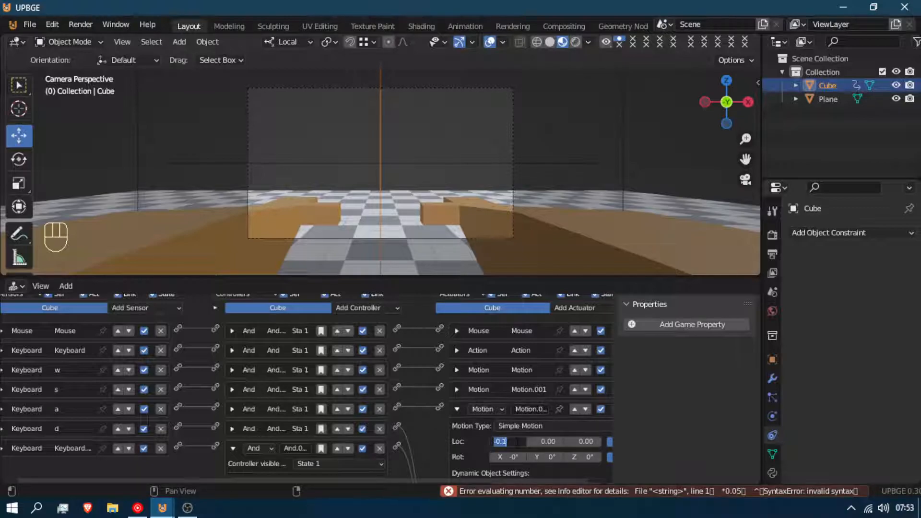
text(5)
scroll(537, 386, down, 6)
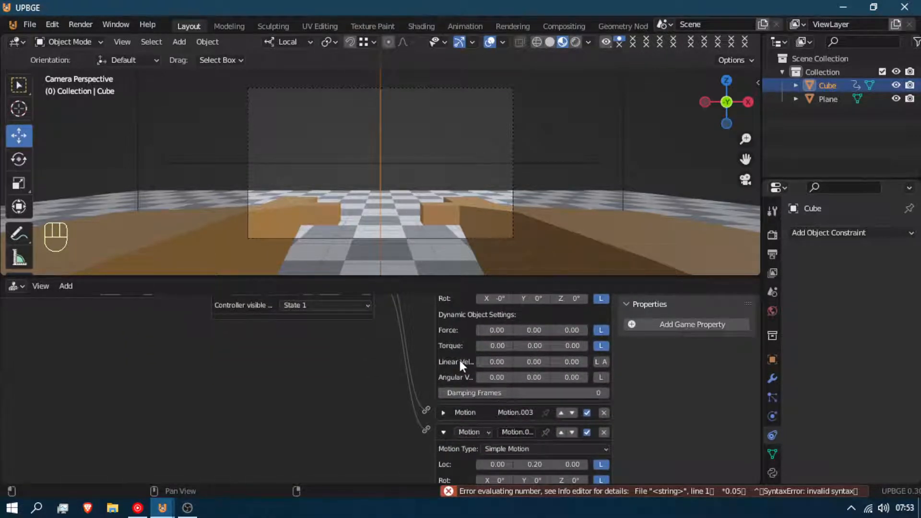
scroll(453, 417, up, 2)
click(449, 323)
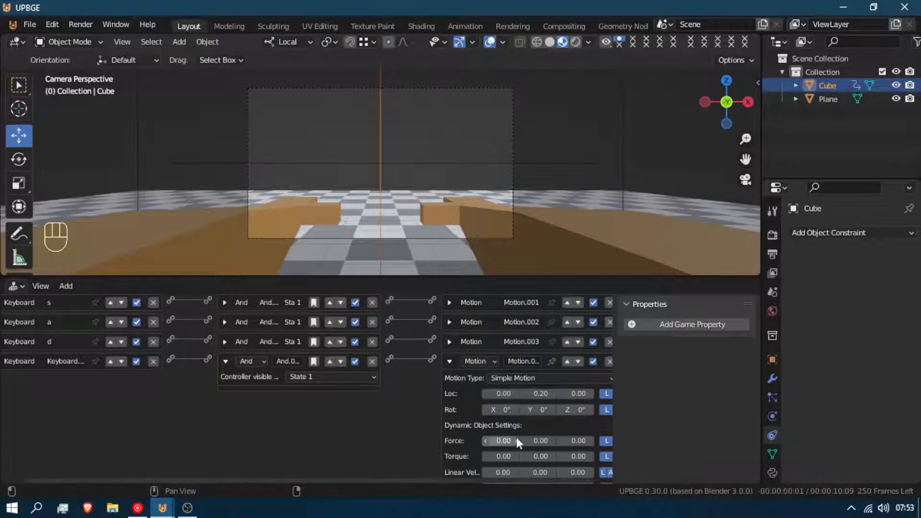
- Set Motion.004's Loc Y sprint value to 0.10 and collapse the actuator
middle_drag(507, 409, 497, 416)
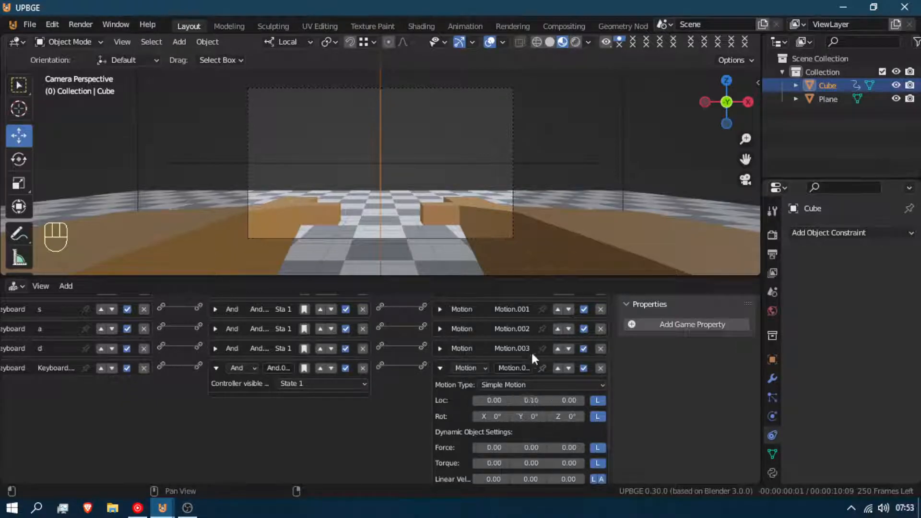
click(442, 368)
- Set Motion.003's Loc X to 0.05 and try the movement speeds in a game run
click(440, 424)
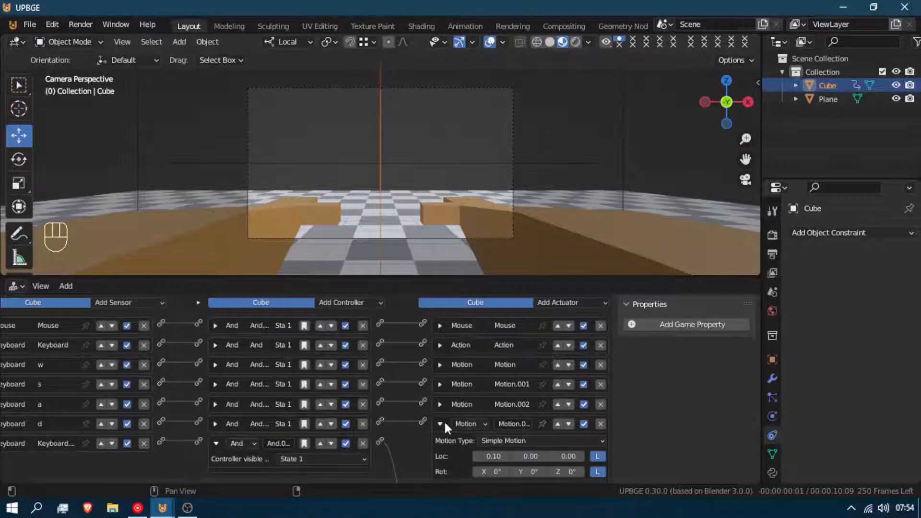
scroll(480, 413, down, 3)
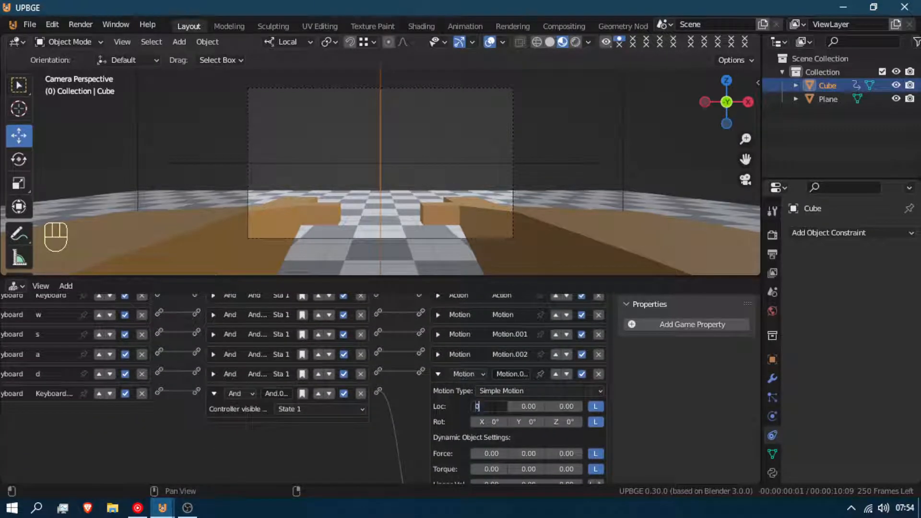
key(Return)
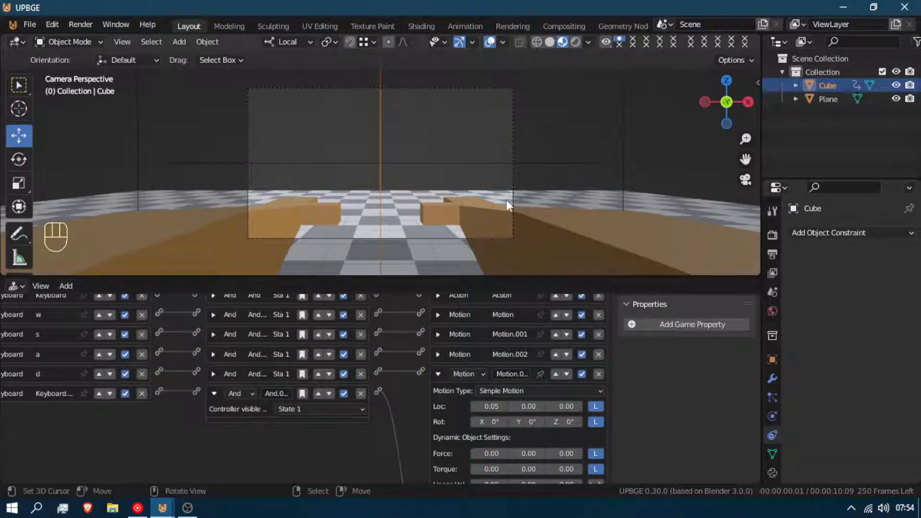
key(p)
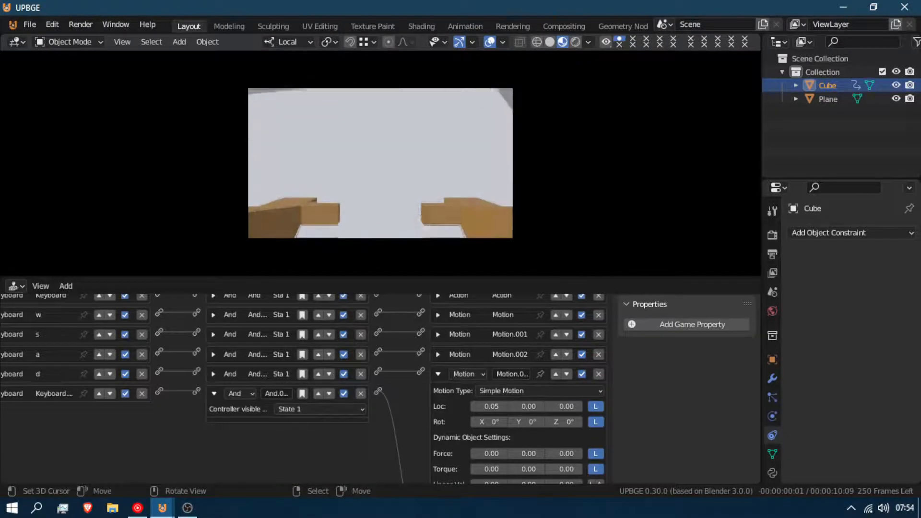
key(Escape)
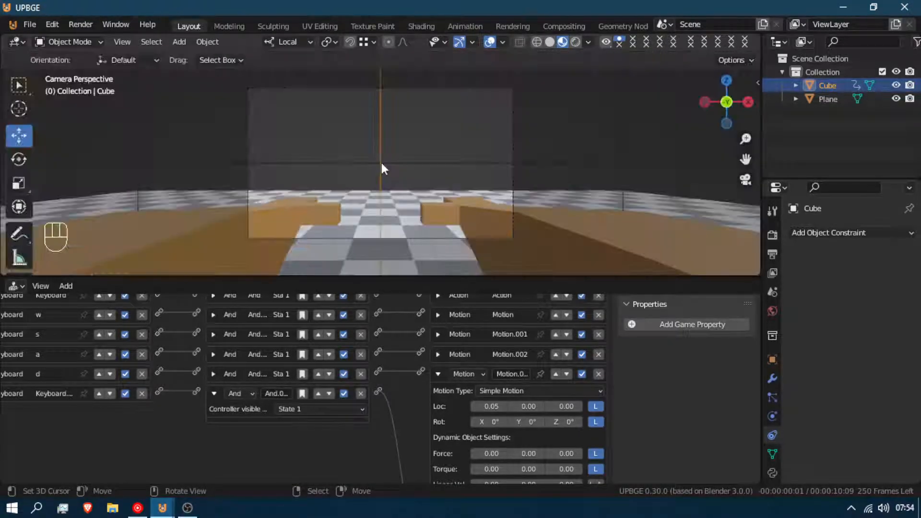
- Add a cube mesh to the scene and move it along its local axes to one side of the character
middle_drag(397, 159, 503, 172)
scroll(501, 180, down, 12)
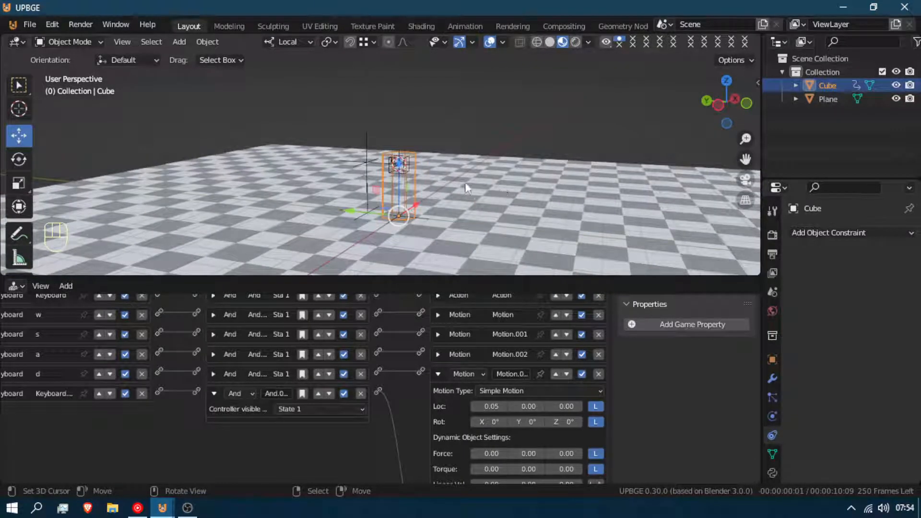
key(shift+a)
mouse_move(210, 82)
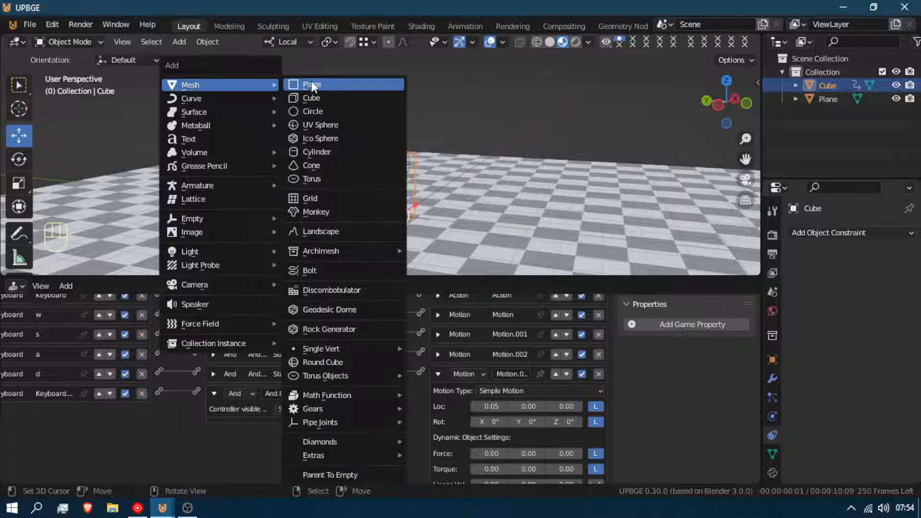
click(318, 96)
key(g)
key(y)
key(y)
key(z)
key(z)
click(427, 222)
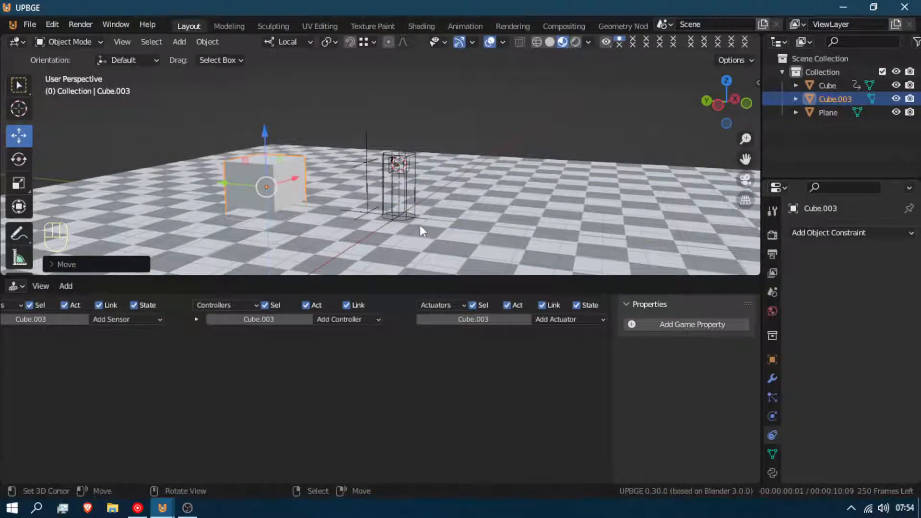
key(shift+d)
right_click(362, 103)
key(g)
key(x)
click(427, 85)
key(g)
key(y)
click(368, 129)
key(x)
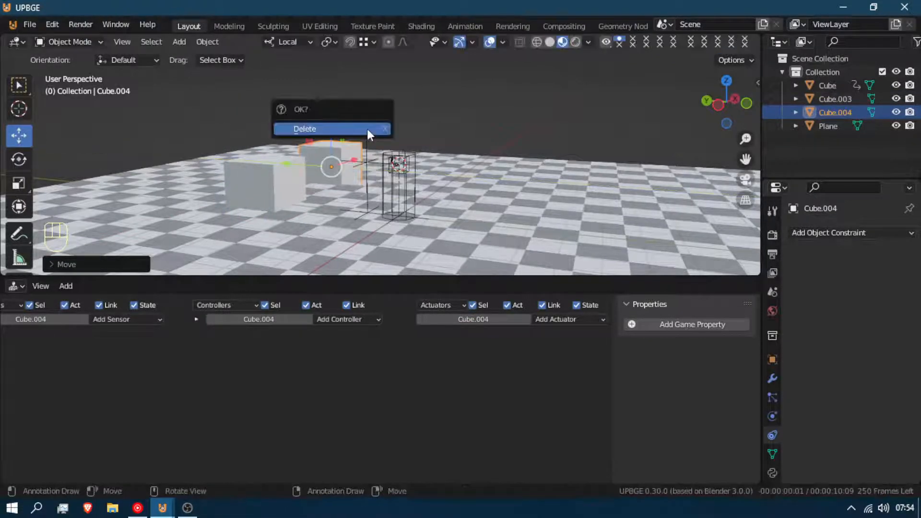
click(367, 130)
- Enable Collision Bounds with Box bounds on the static cube and raise it to sit on the floor
click(295, 174)
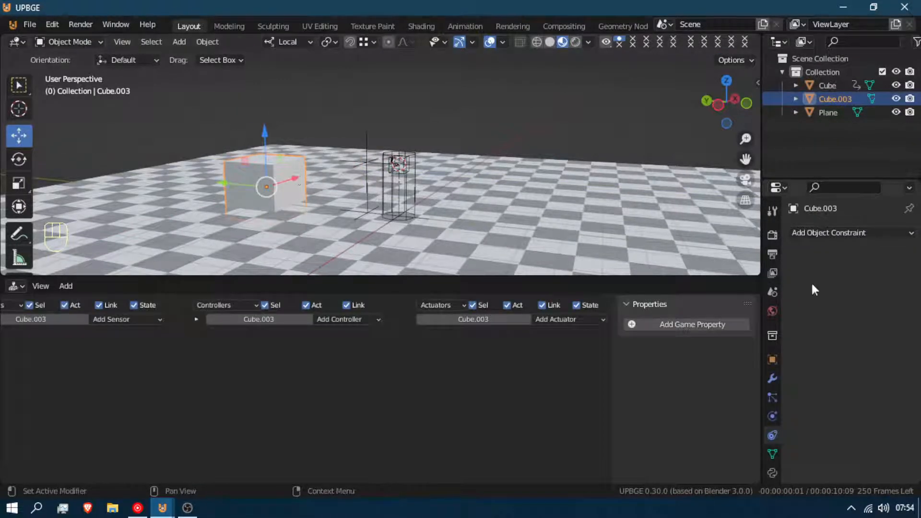
click(876, 231)
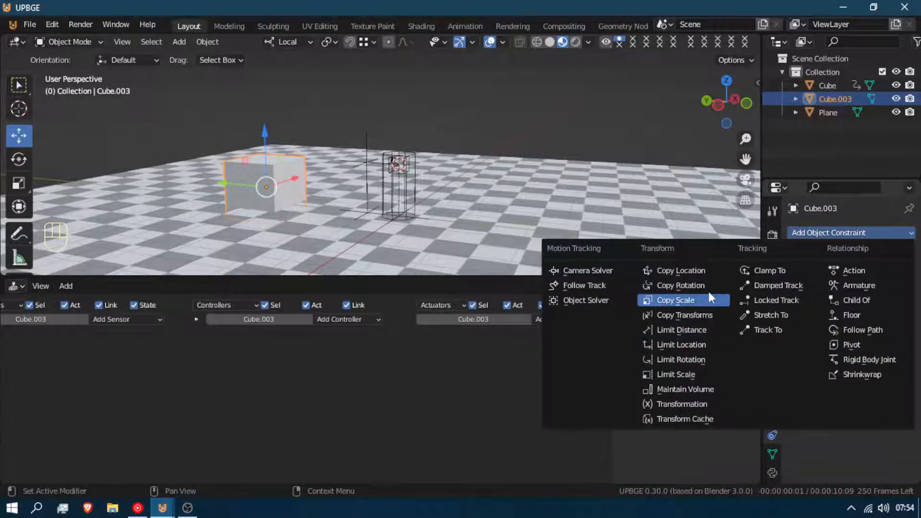
click(773, 416)
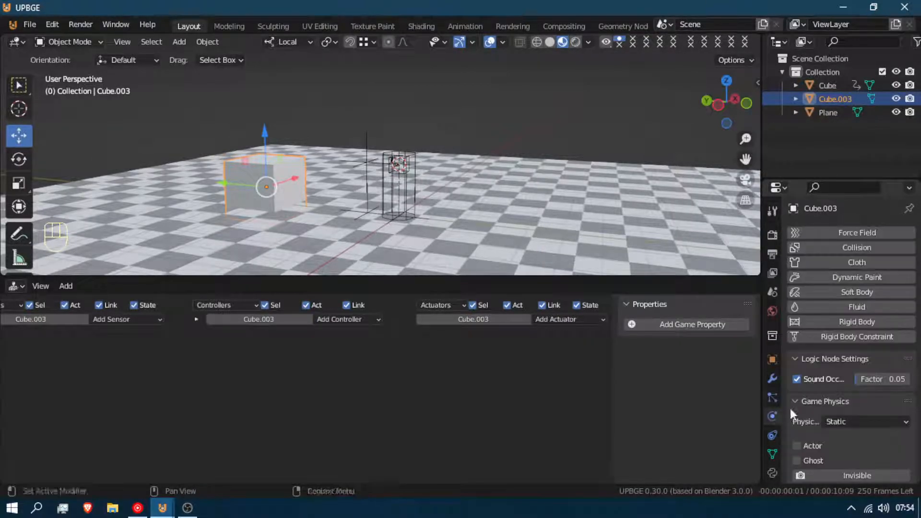
click(847, 421)
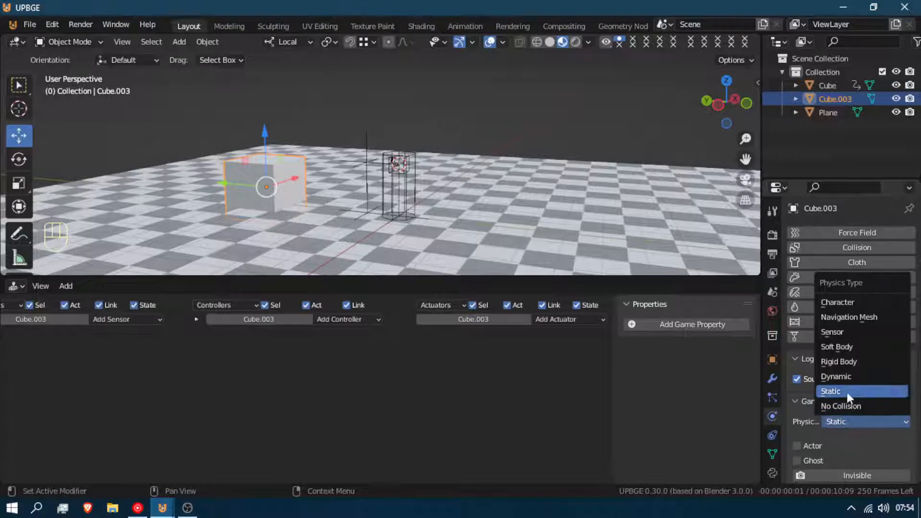
click(850, 376)
scroll(844, 453, down, 6)
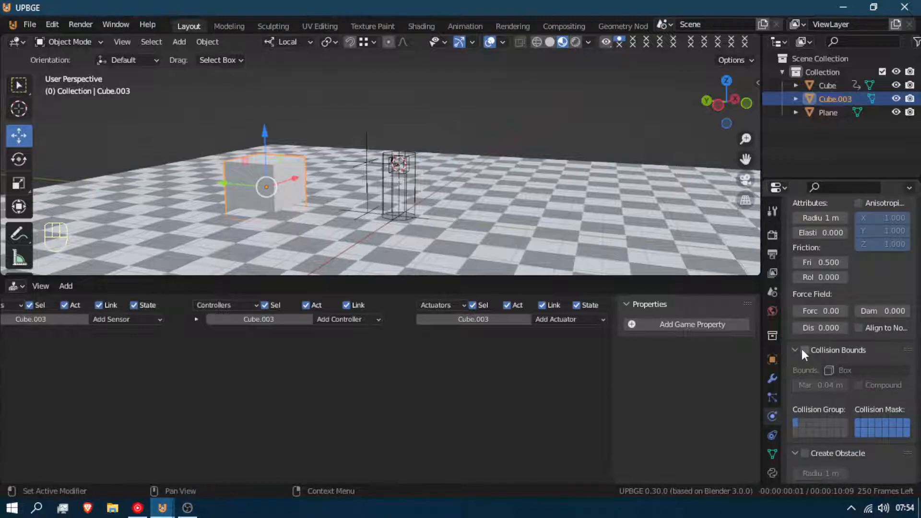
click(804, 350)
drag(270, 168, 259, 158)
click(851, 368)
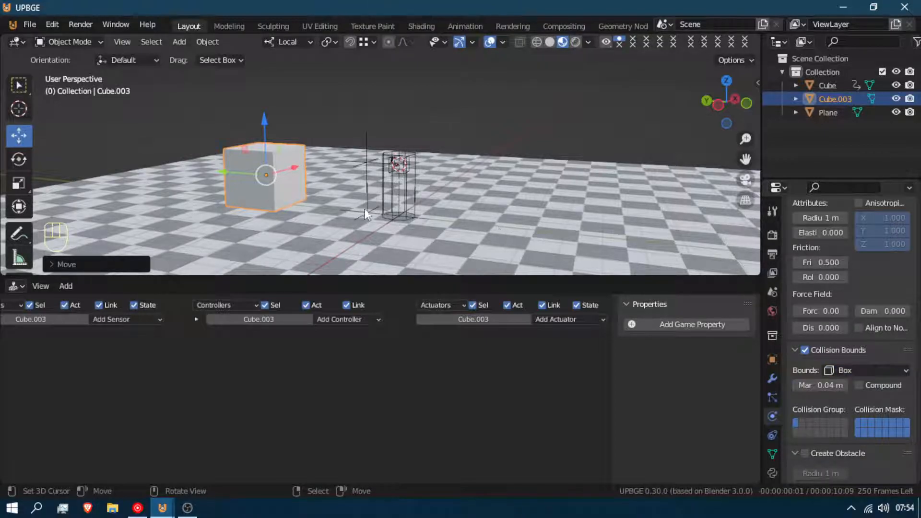
- Duplicate the cube along its local Y axis to the opposite side of the character
scroll(365, 214, down, 2)
key(shift+d)
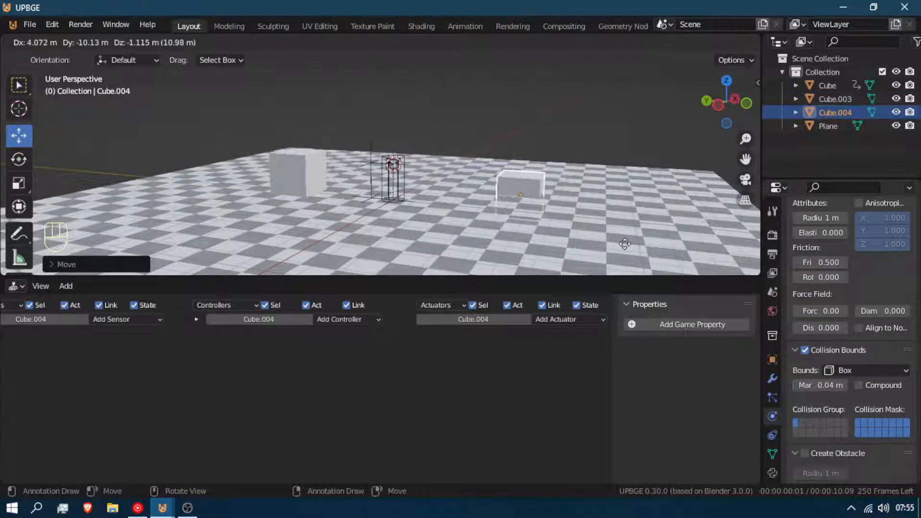
key(y)
key(y)
click(623, 216)
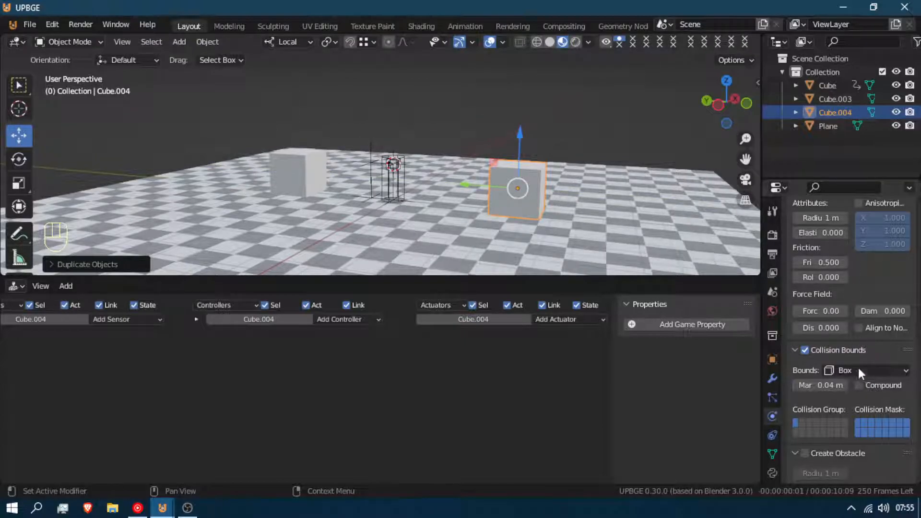
- Set the duplicate cube's physics type to Rigid Body and reposition it on the floor
scroll(869, 331, up, 7)
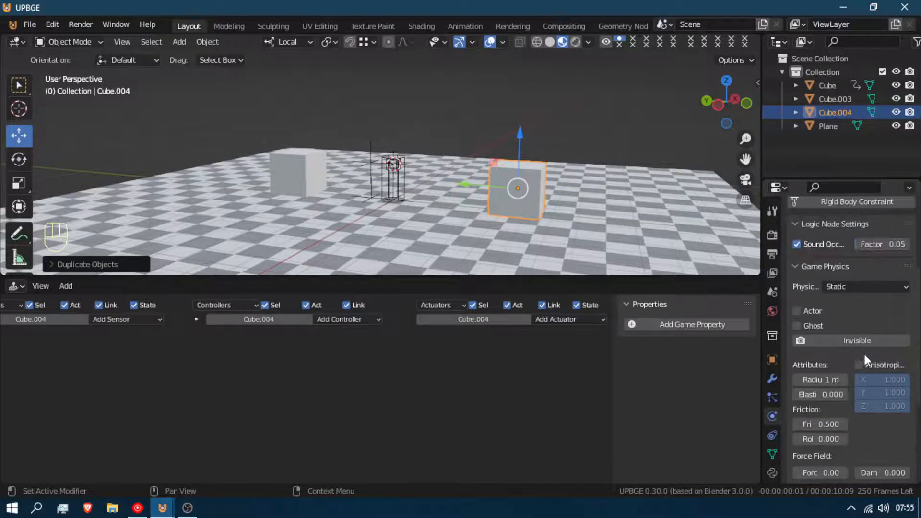
click(854, 288)
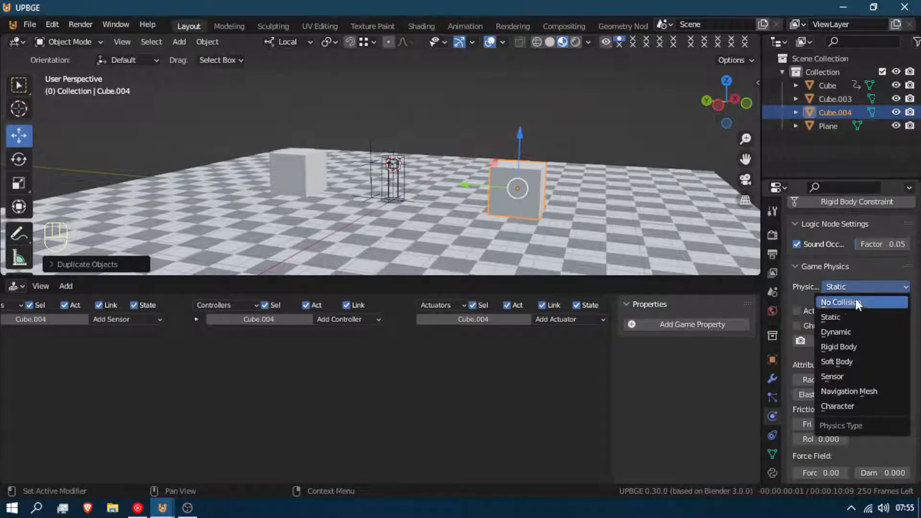
click(857, 347)
drag(523, 157, 567, 162)
- Duplicate the rigid body cube twice and place the two copies apart in the air above the plane
middle_drag(567, 156, 528, 172)
scroll(526, 171, down, 4)
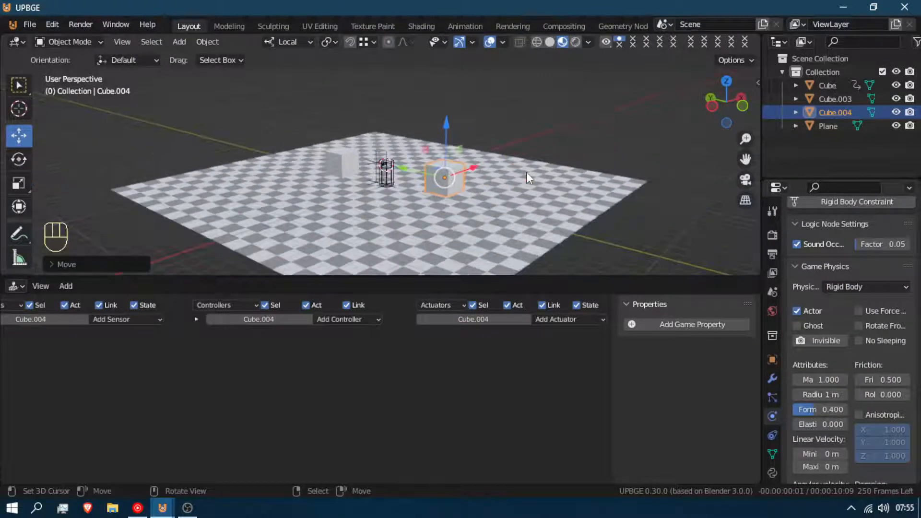
key(shift+d)
click(331, 92)
key(shift+d)
click(512, 88)
middle_drag(472, 115, 384, 147)
key(g)
click(485, 165)
middle_drag(485, 165, 710, 134)
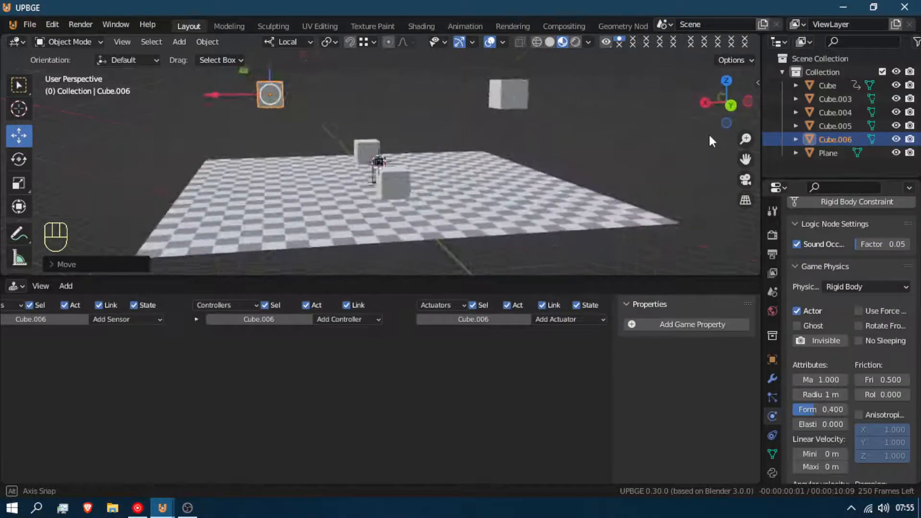
- Duplicate the two raised cubes together, place the copies beside them and rotate the copies about their local Z axis
shift+click(522, 99)
middle_drag(523, 99, 461, 165)
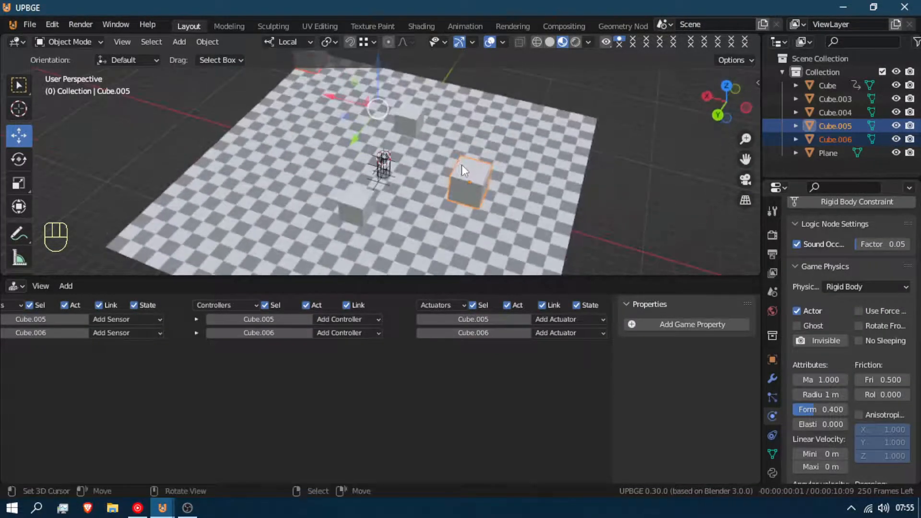
key(shift+d)
click(548, 154)
key(r)
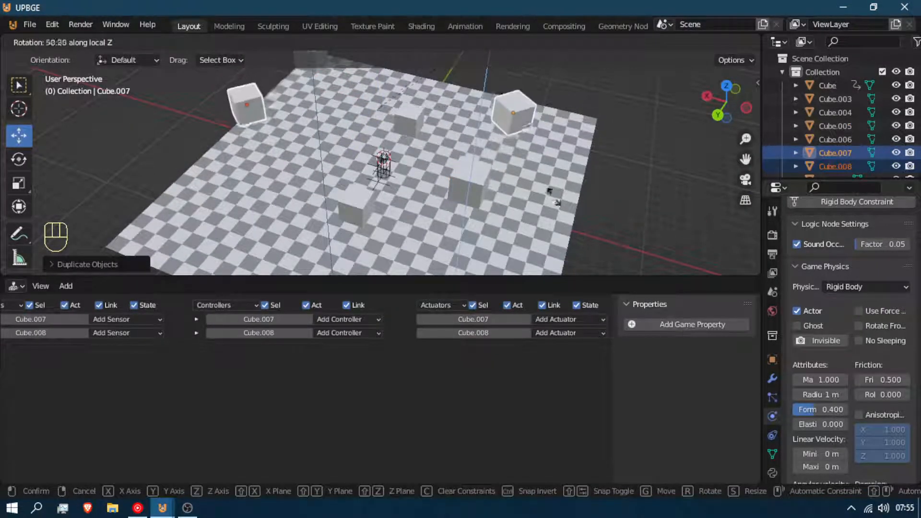
click(528, 164)
- Select a raised cube and adjust its height along the Z axis
right_click(517, 134)
key(g)
key(z)
right_click(499, 143)
right_click(518, 108)
key(g)
key(z)
click(518, 99)
- Select the static cube and scale it down along its local Y and X axes into a slim column
middle_drag(517, 98, 267, 158)
right_click(324, 164)
middle_drag(325, 165, 502, 137)
key(s)
key(y)
key(y)
click(428, 164)
key(s)
key(z)
key(z)
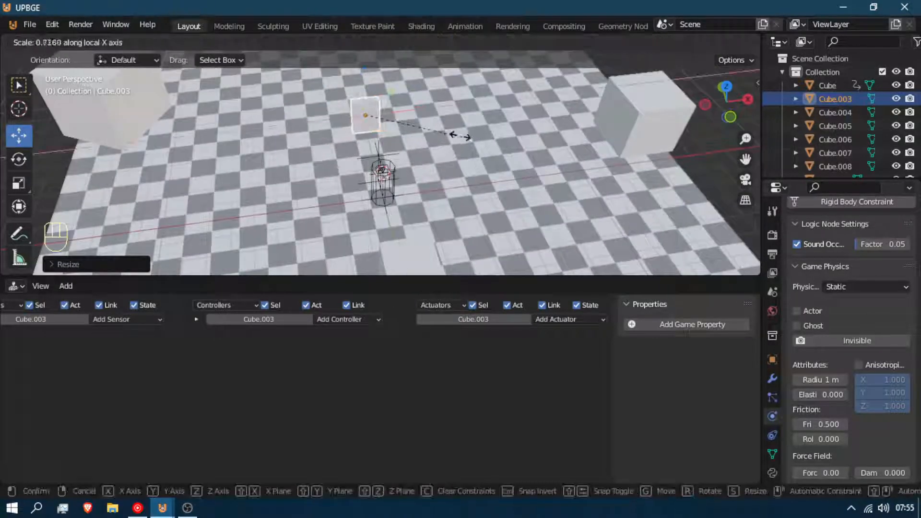
click(377, 136)
middle_drag(377, 139, 352, 125)
key(Tab)
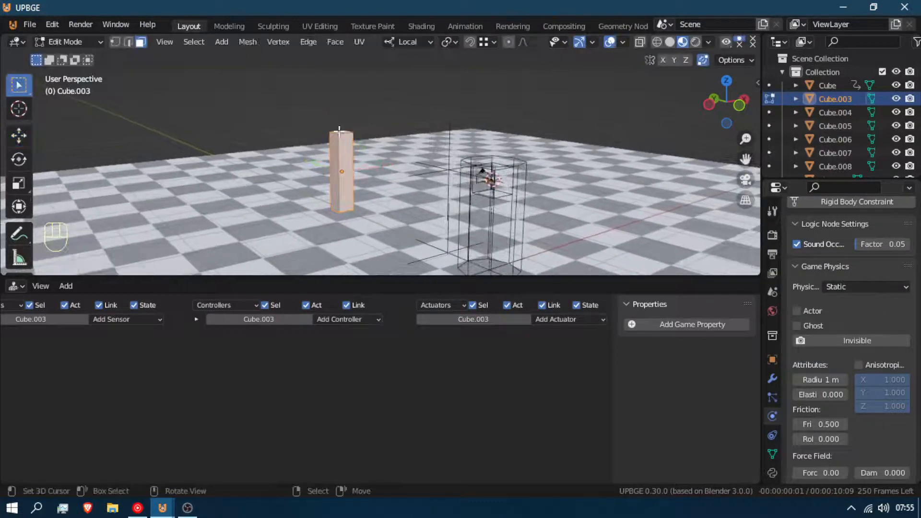
key(s)
key(r)
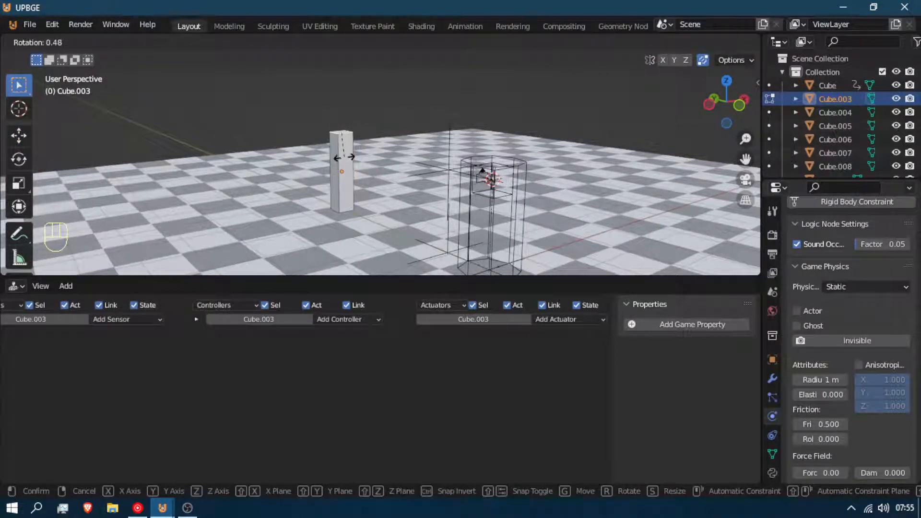
click(344, 157)
key(Tab)
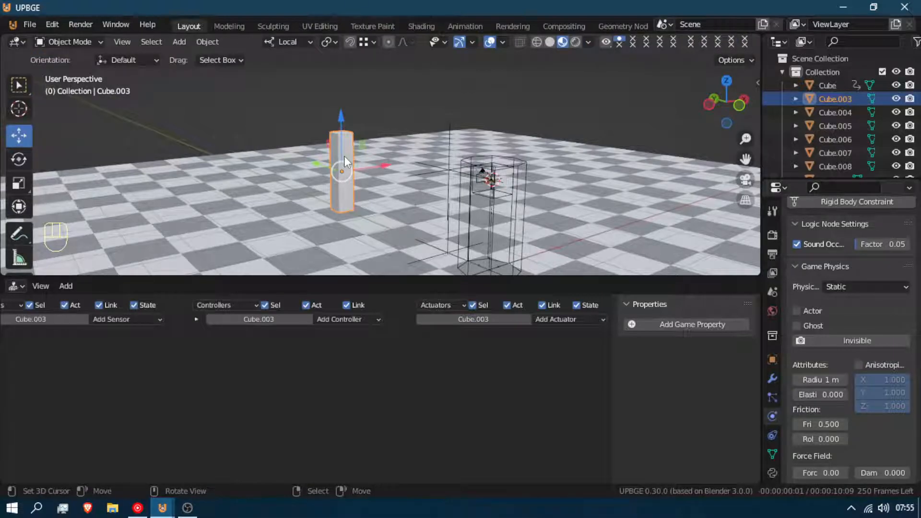
- Stretch the column taller along Z and raise it until it stands on the floor
key(s)
key(z)
click(341, 131)
drag(340, 131, 339, 111)
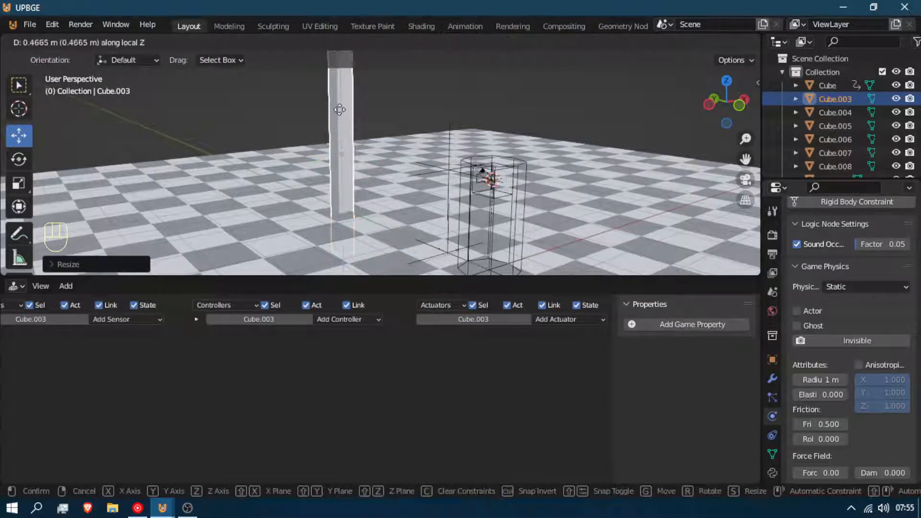
drag(340, 75, 340, 73)
- Duplicate the column along its local X axis, about 2.4 m away
middle_drag(384, 137, 335, 177)
key(shift+s)
key(shift+d)
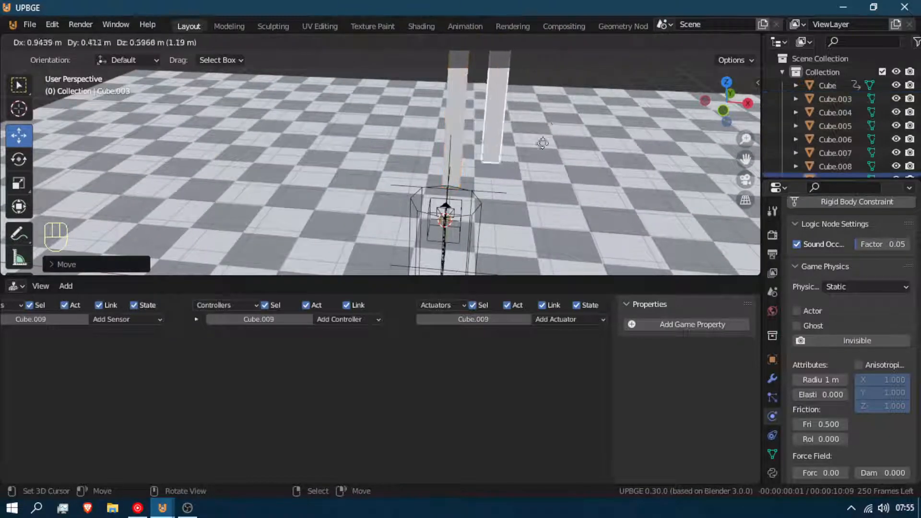
key(x)
click(629, 167)
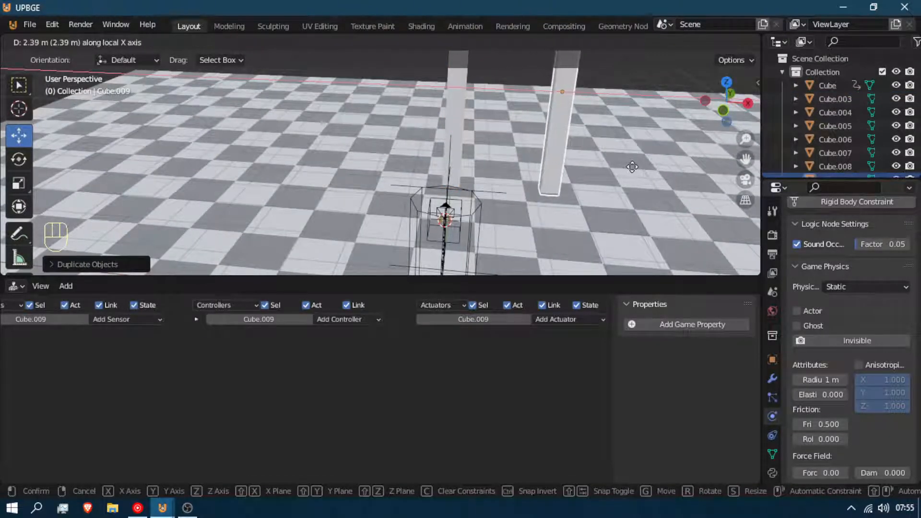
- Select both columns and shift them along X so the gap between them lies in front of the character
shift+click(456, 143)
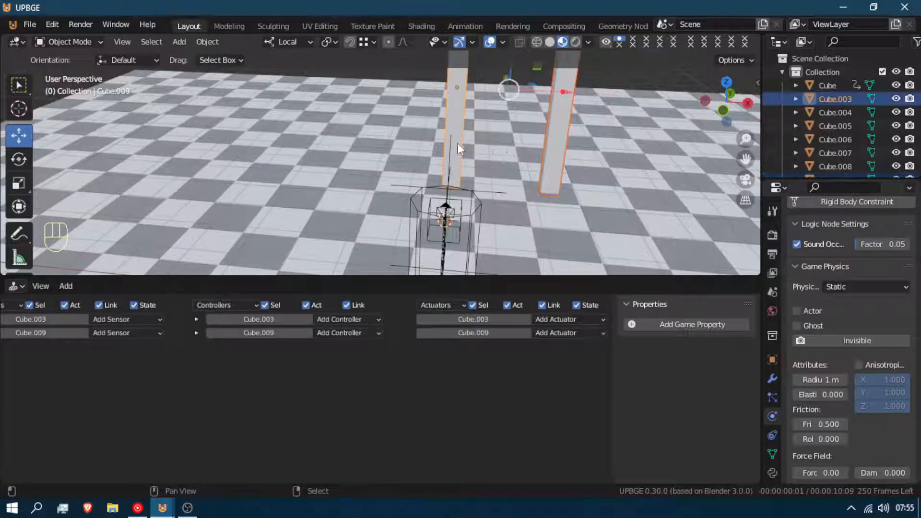
key(g)
key(x)
click(503, 181)
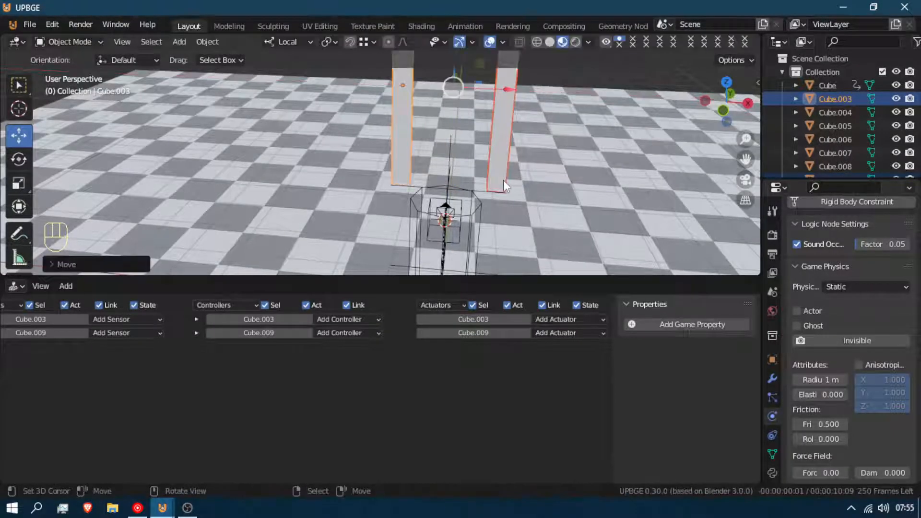
key(g)
key(x)
click(502, 130)
- Duplicate the left column in place and rotate the copy 90° about the X axis
key(alt+a)
click(399, 107)
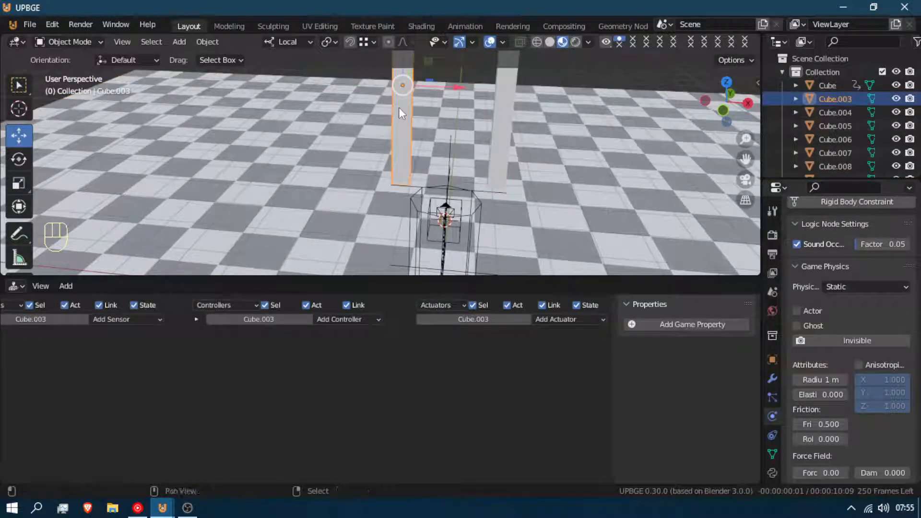
key(shift+d)
right_click(405, 117)
key(r)
key(x)
key(9)
key(0)
key(Return)
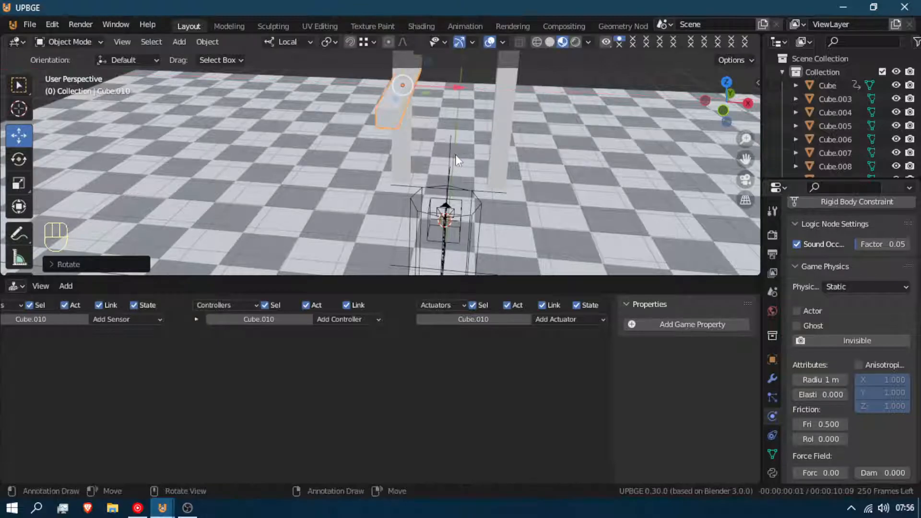
click(455, 154)
key(r)
key(y)
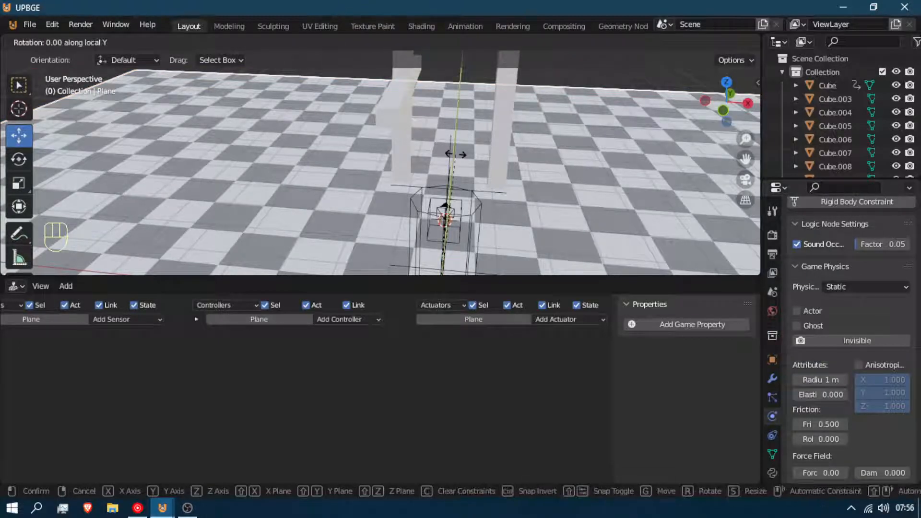
key(9)
key(0)
key(Escape)
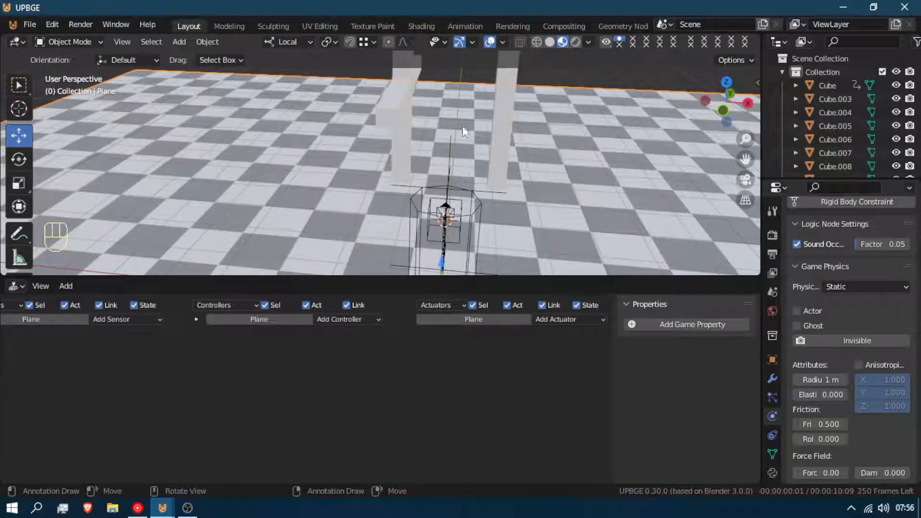
- Rotate the horizontal beam 90° about the global Z axis so it runs across the two columns
click(396, 91)
key(r)
key(z)
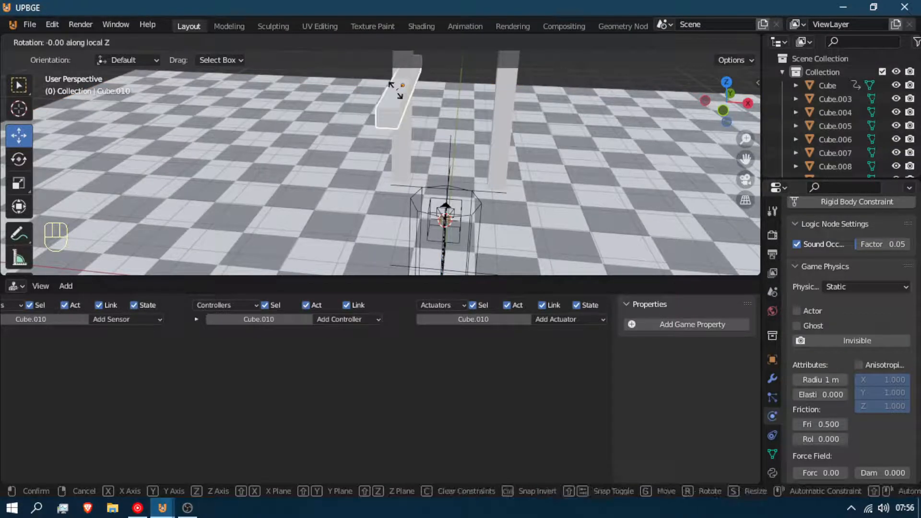
key(Return)
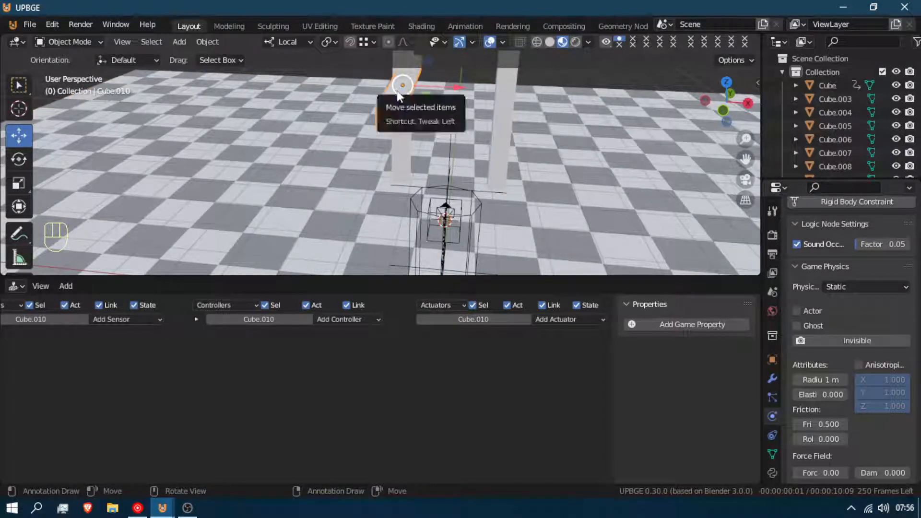
text(rz90)
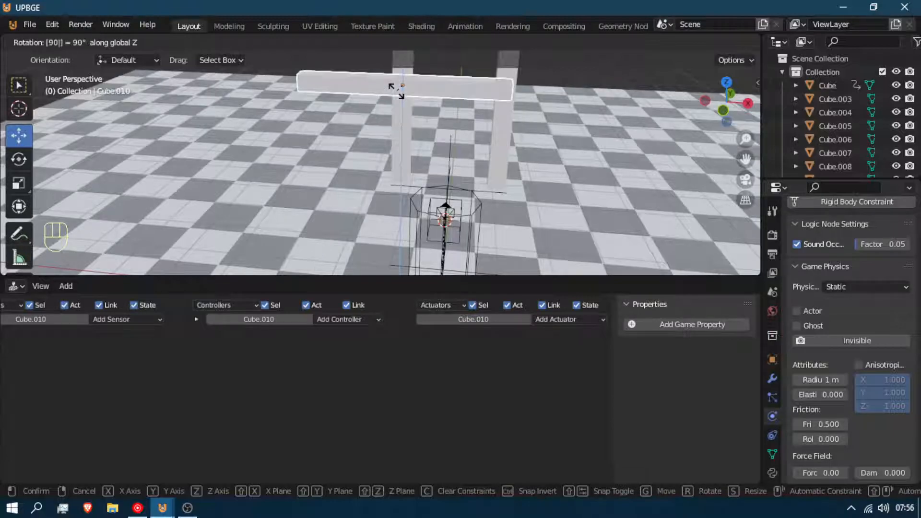
key(Return)
- Centre the crossbeam over the two columns and lower it about 0.93 m along the global Z axis
key(g)
key(z)
key(z)
key(z)
key(z)
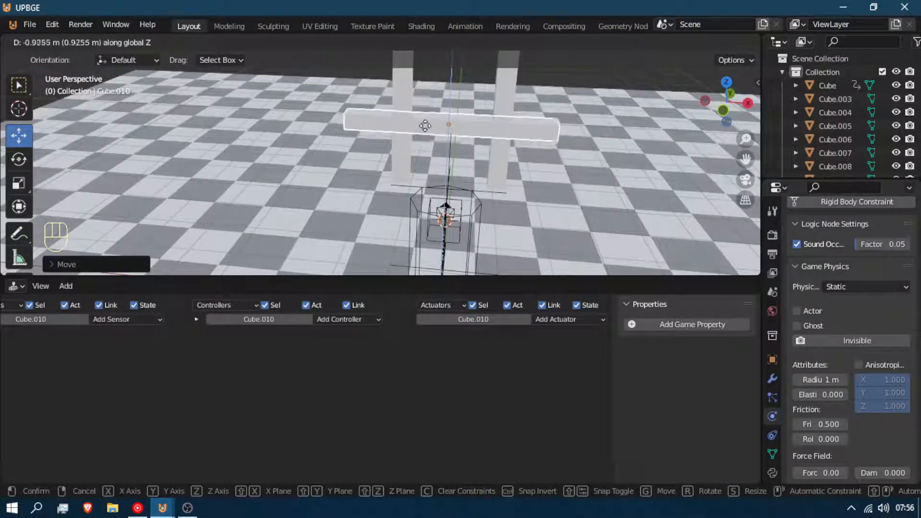
click(425, 126)
middle_drag(423, 122, 532, 86)
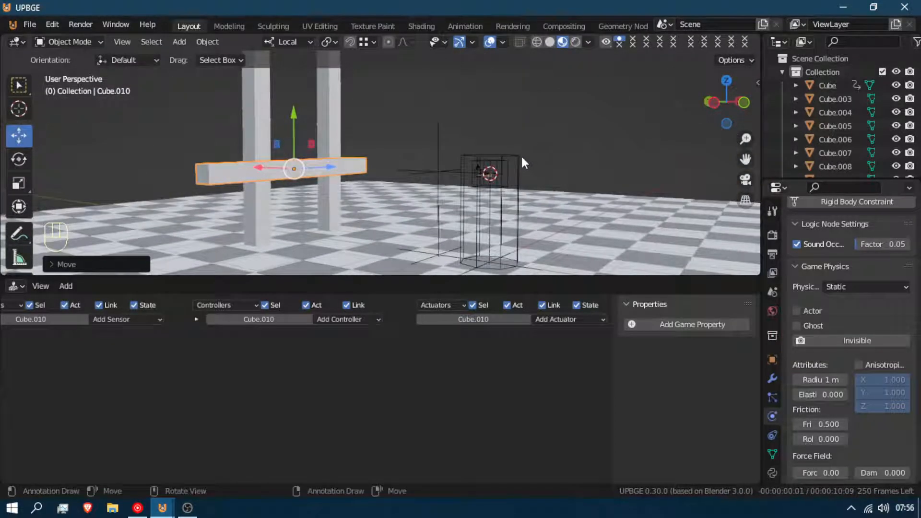
- Lower the crossbeam a little further along the global Z axis
key(space)
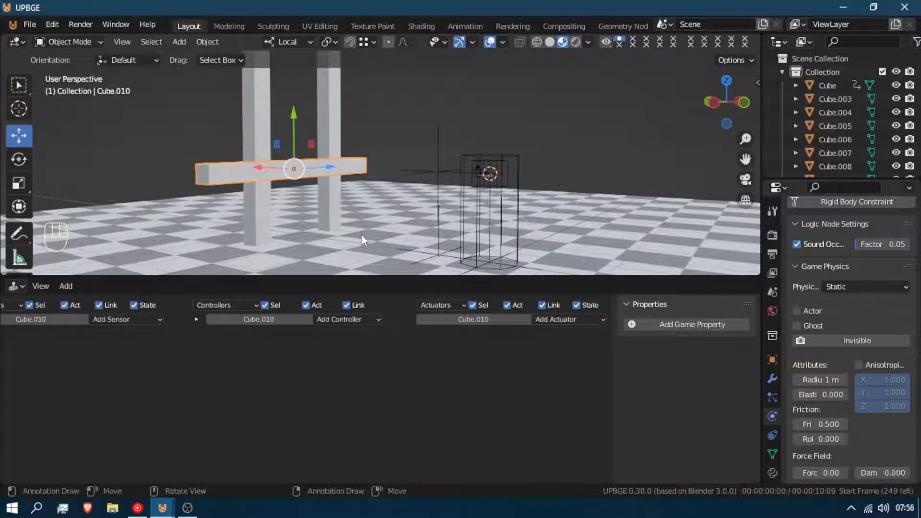
middle_drag(293, 169, 355, 166)
key(g)
key(z)
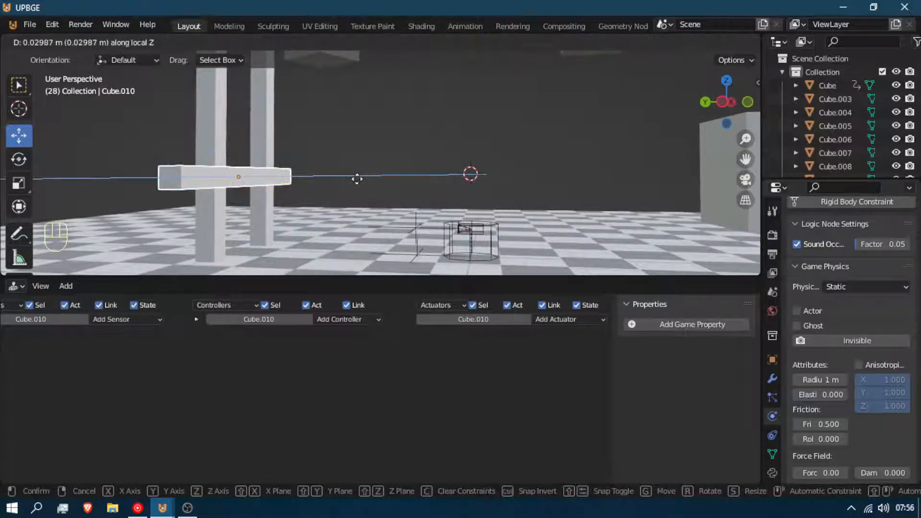
click(361, 192)
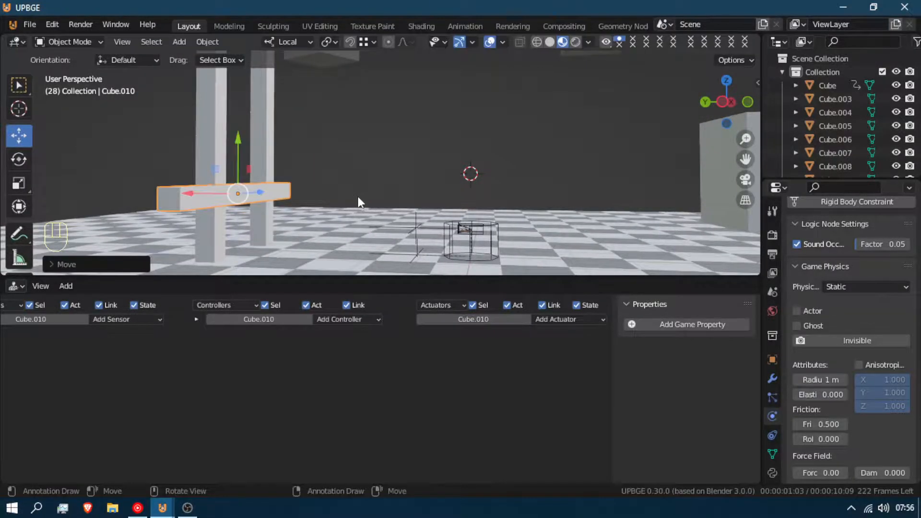
- Duplicate the crossbeam about 0.6 m higher along global Z and set the transform orientation to Global
middle_drag(280, 170, 264, 169)
key(shift+d)
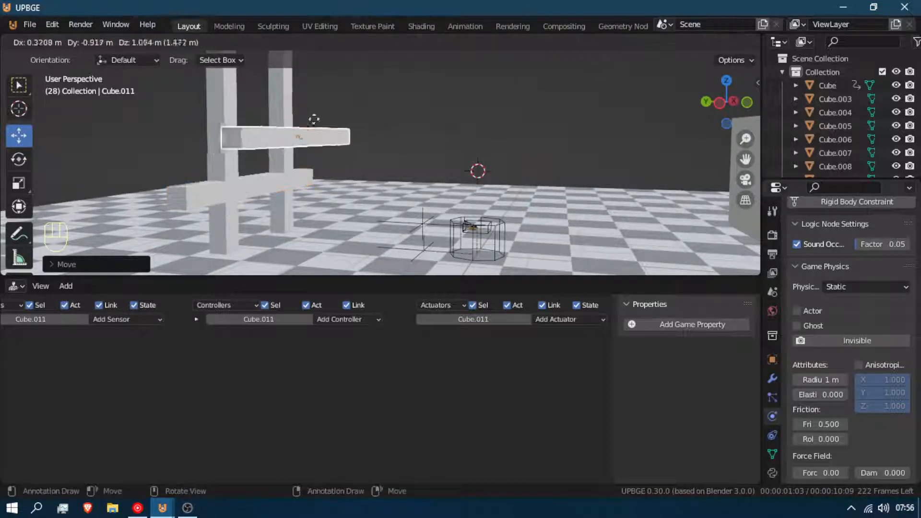
key(z)
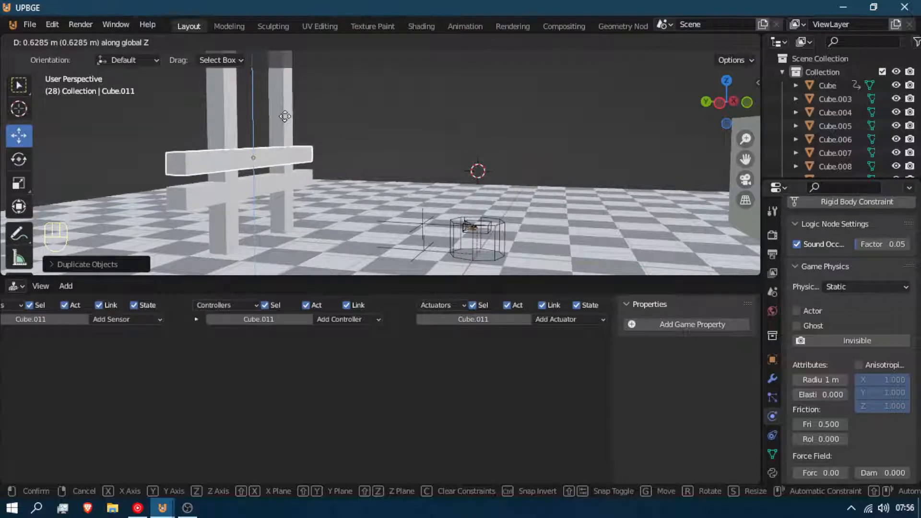
click(287, 120)
click(294, 44)
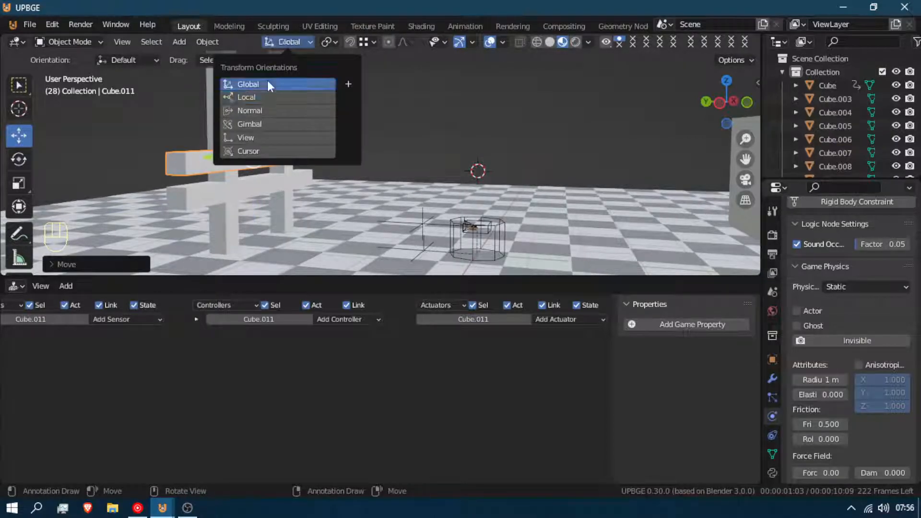
click(267, 80)
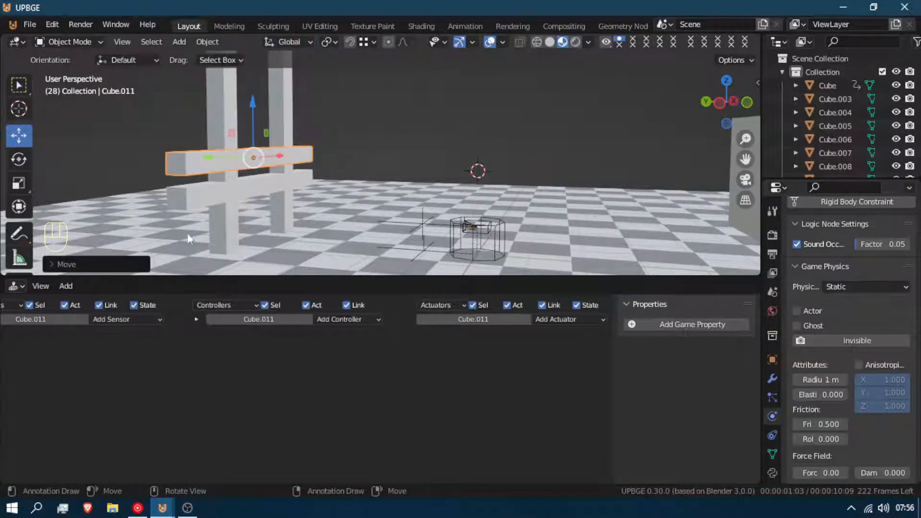
- Duplicate both crossbeams upward along Z, spacing the copies evenly above the first two
shift+click(255, 189)
key(shift+d)
key(z)
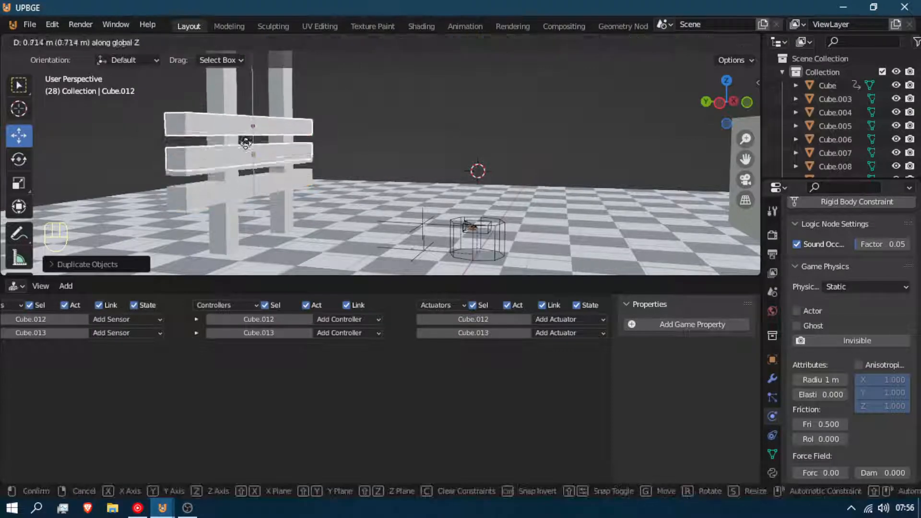
click(246, 123)
key(g)
key(z)
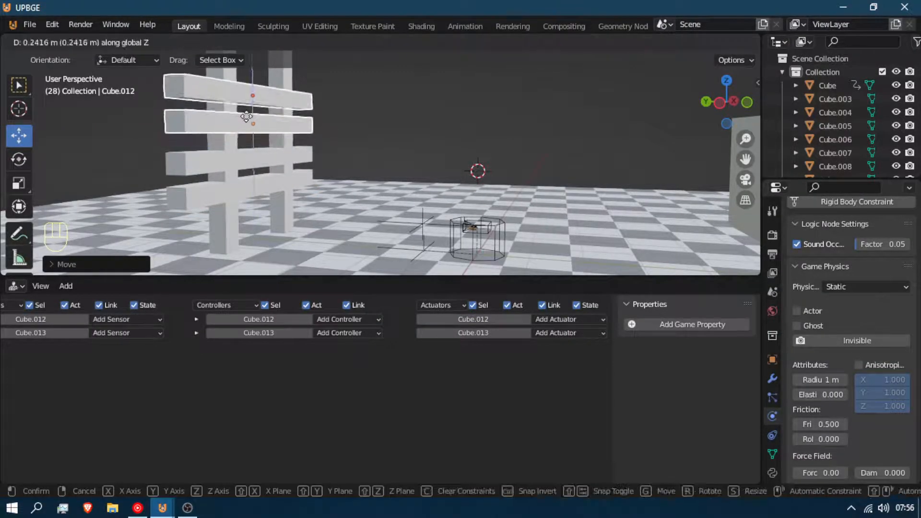
click(251, 125)
- Duplicate the upper two crossbeams higher along Z to extend the slatted barrier to six beams
middle_drag(251, 125, 271, 186)
key(shift+d)
key(z)
click(257, 174)
key(g)
key(z)
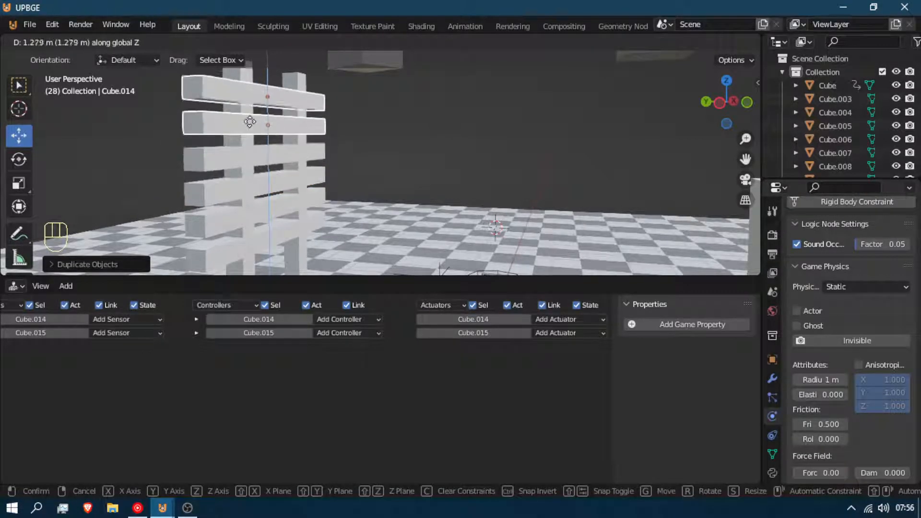
click(253, 131)
- Duplicate the left column and move the copy along X to the left end of the crossbeams
click(237, 77)
middle_drag(238, 77, 381, 163)
scroll(381, 163, up, 3)
key(shift+d)
key(Escape)
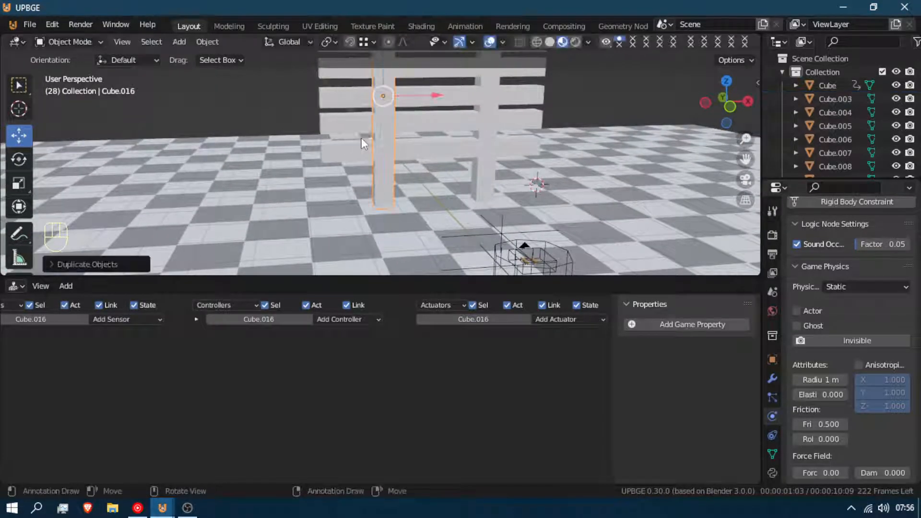
key(g)
key(x)
click(309, 138)
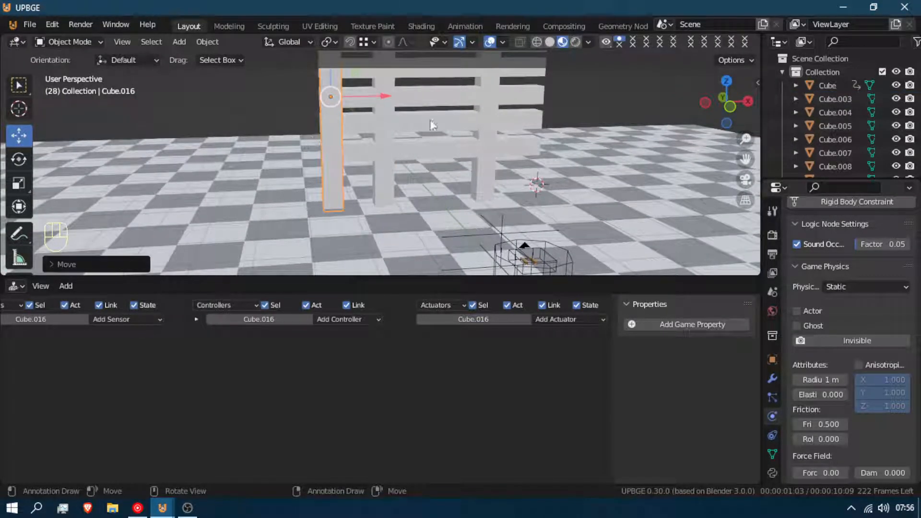
- Duplicate the right column along X to the right end of the crossbeams
click(486, 189)
key(shift+d)
key(x)
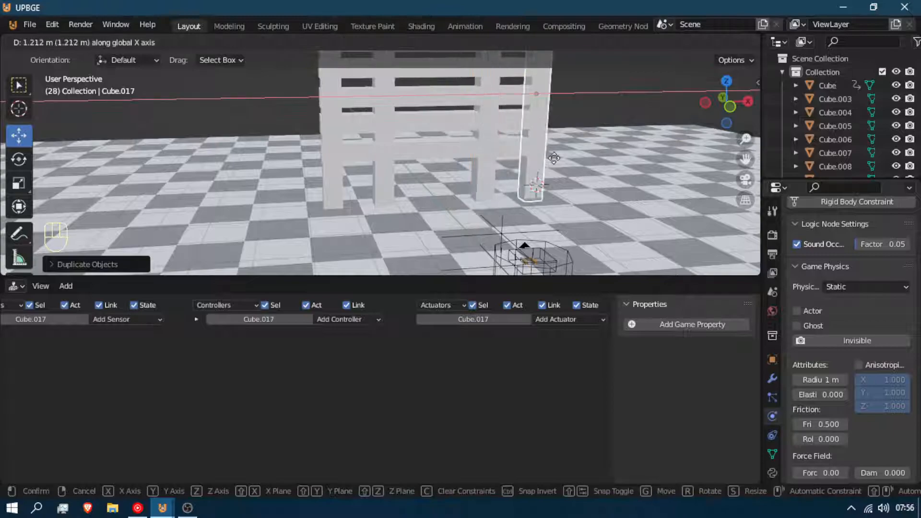
click(550, 160)
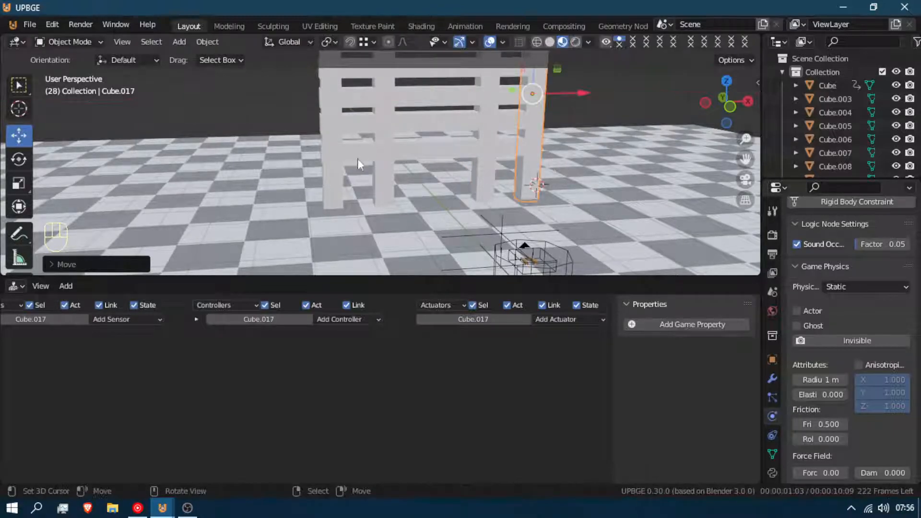
click(325, 175)
shift+click(390, 156)
click(389, 166)
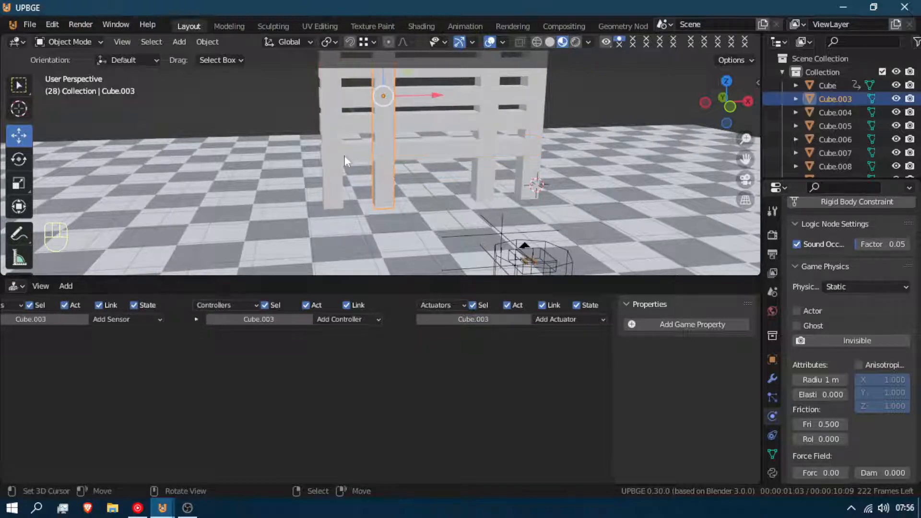
scroll(330, 187, down, 5)
middle_drag(330, 188, 382, 227)
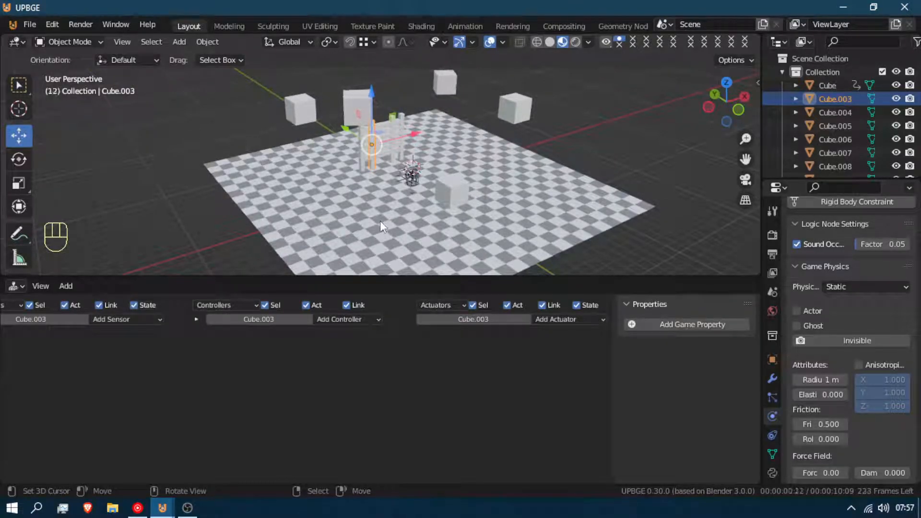
- Run the game from the camera view, walk the character against and around the slatted barrier to test collisions, and end the game
key(KP_0)
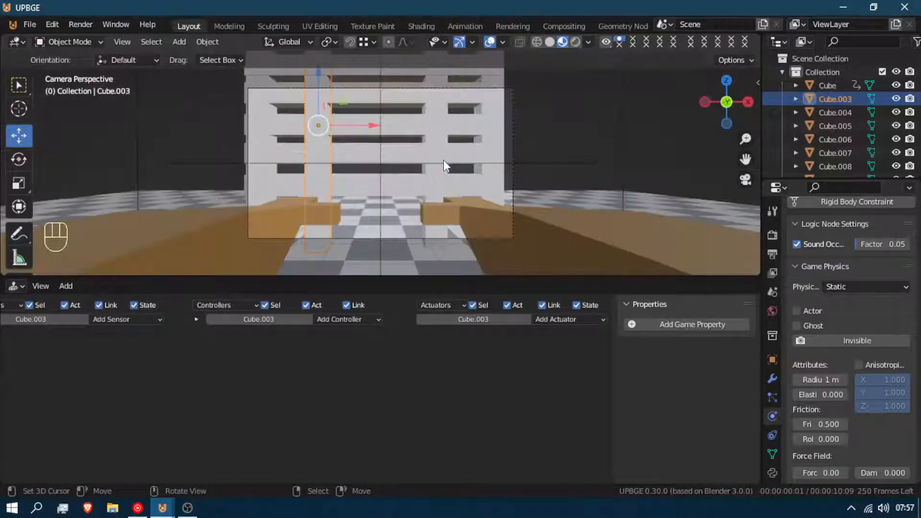
key(p)
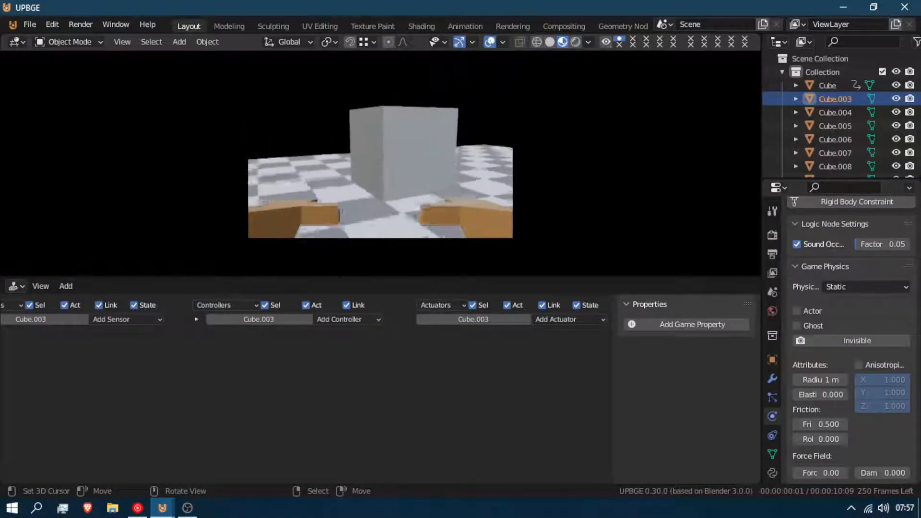
key(w)
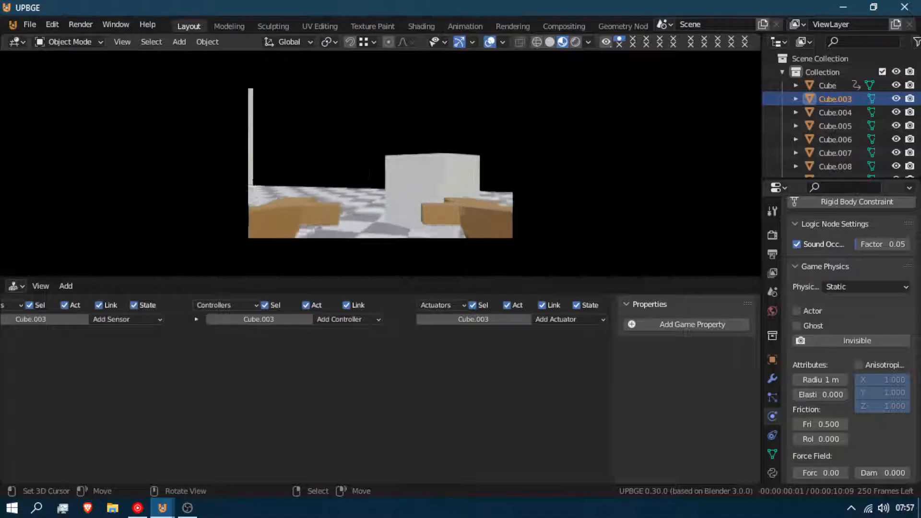
key(w)
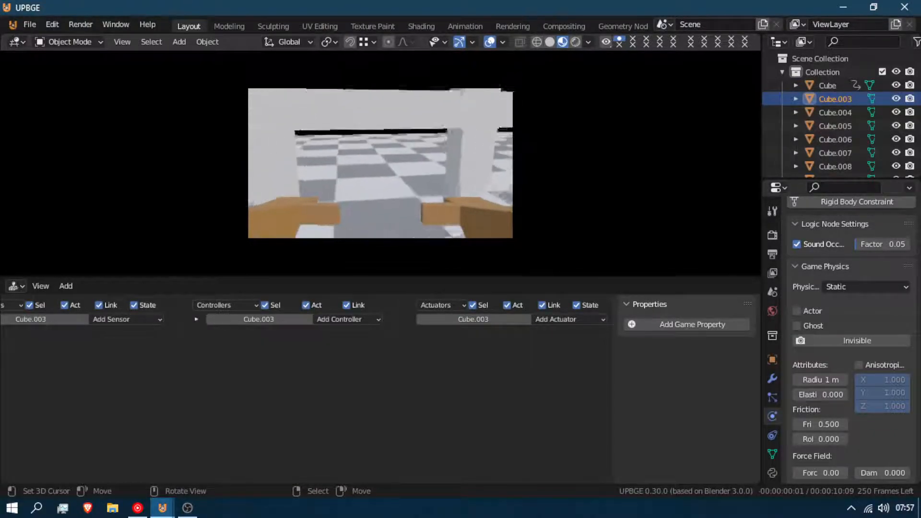
key(w)
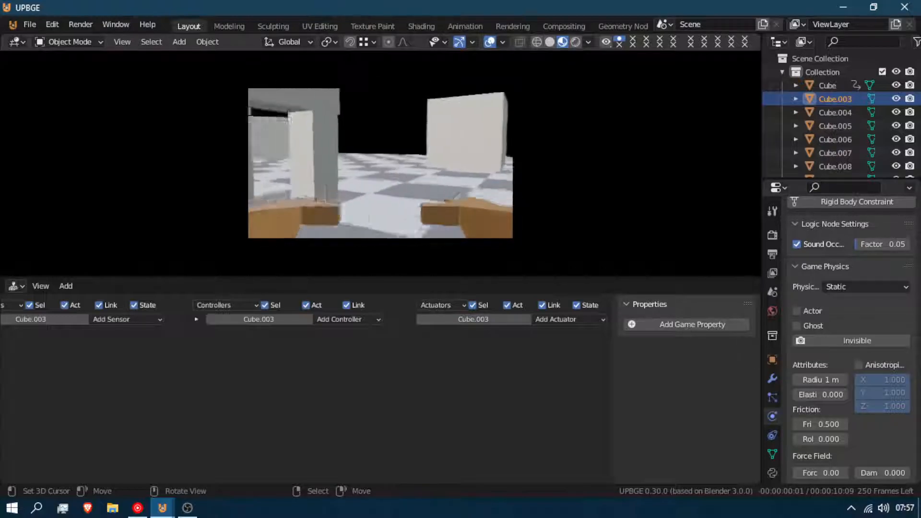
key(w)
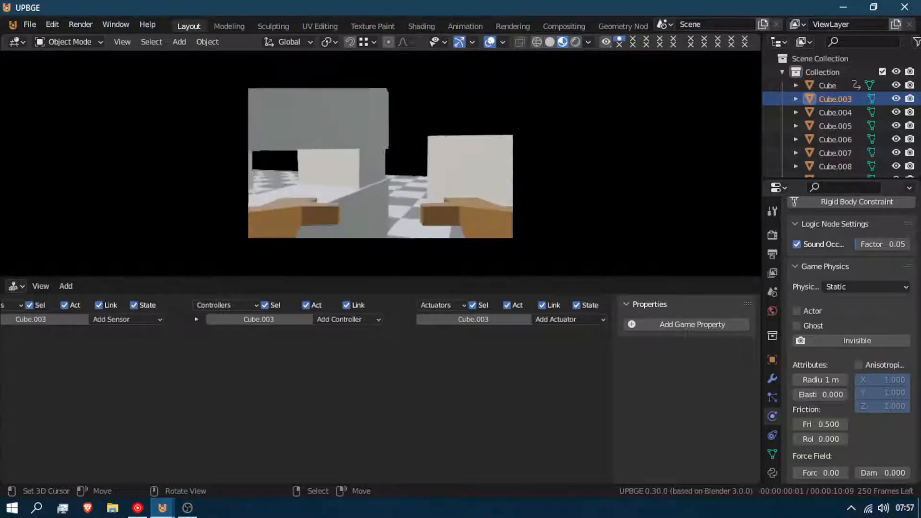
key(w)
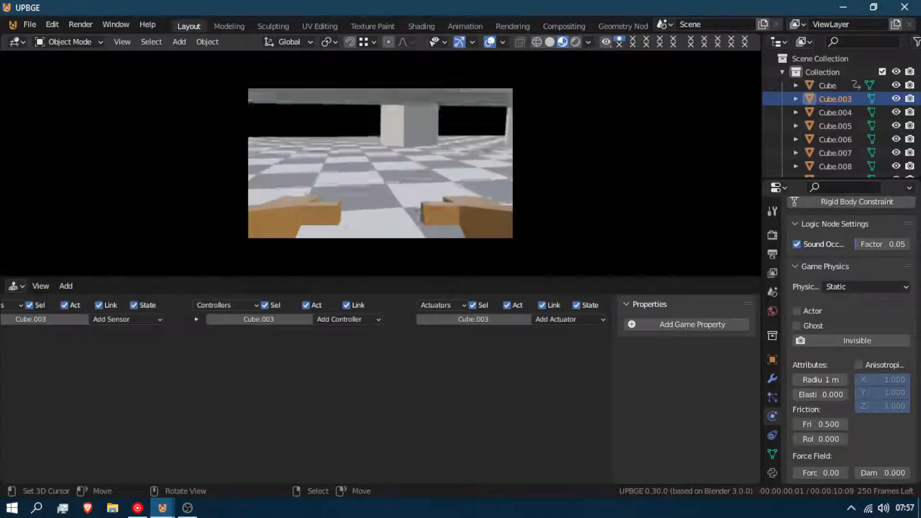
key(w)
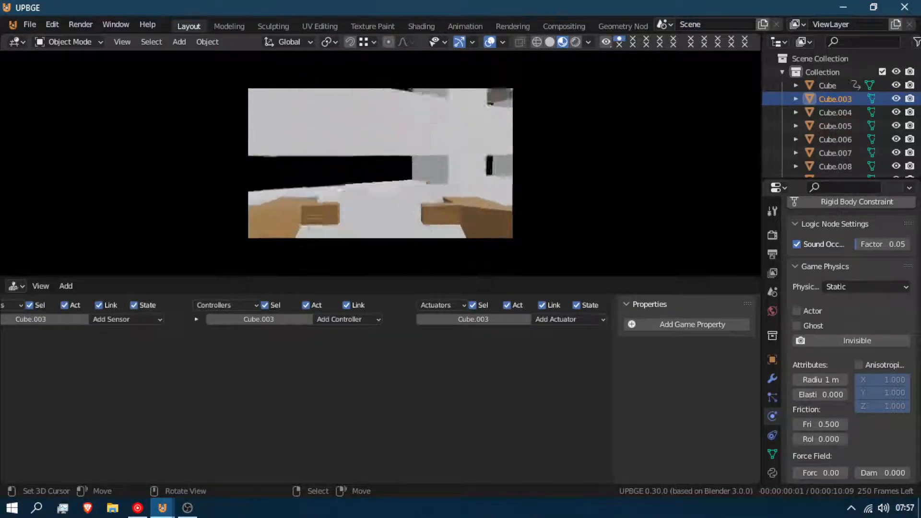
key(w)
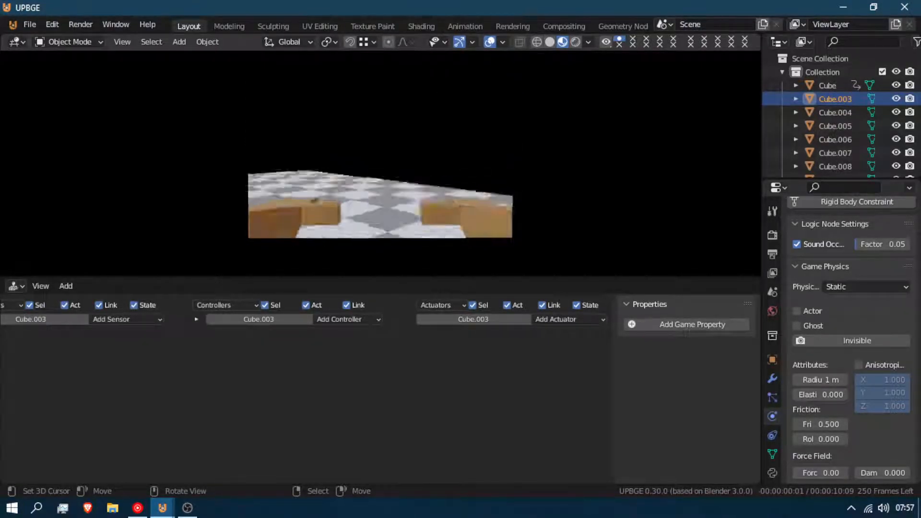
key(w)
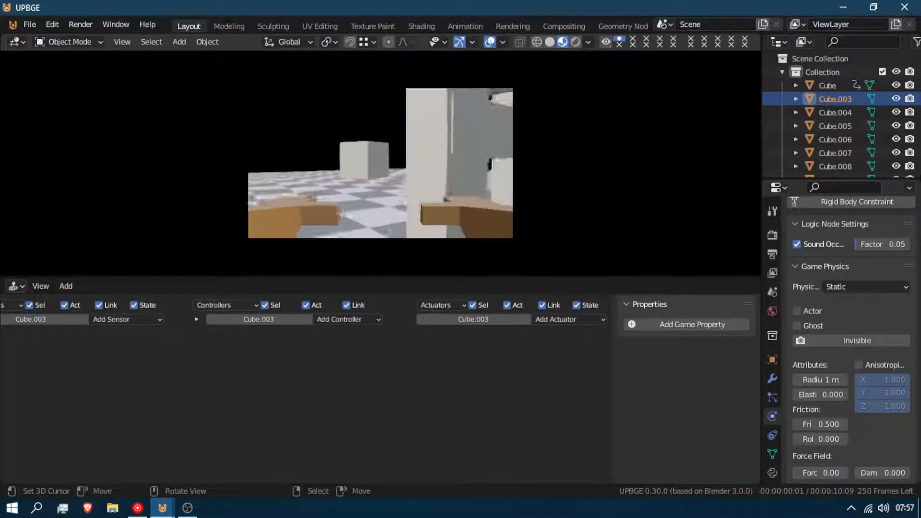
key(w)
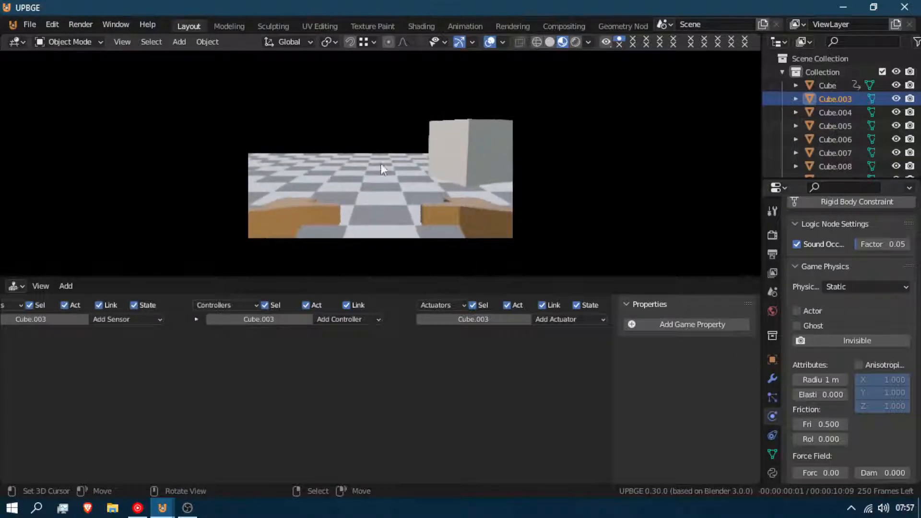
key(Escape)
middle_drag(297, 172, 434, 213)
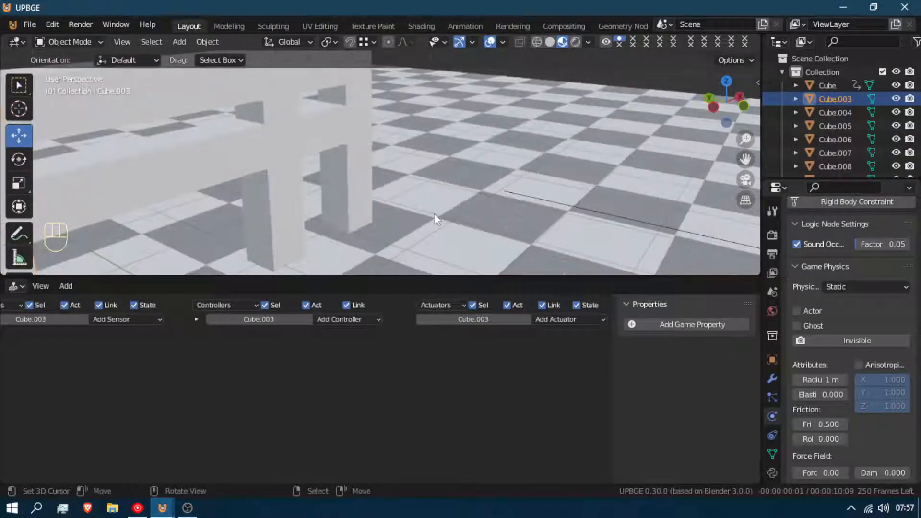
- Select the character's cube, show its animation in the Dope Sheet, and move its second keyframe to frame 20
scroll(434, 213, down, 5)
click(494, 175)
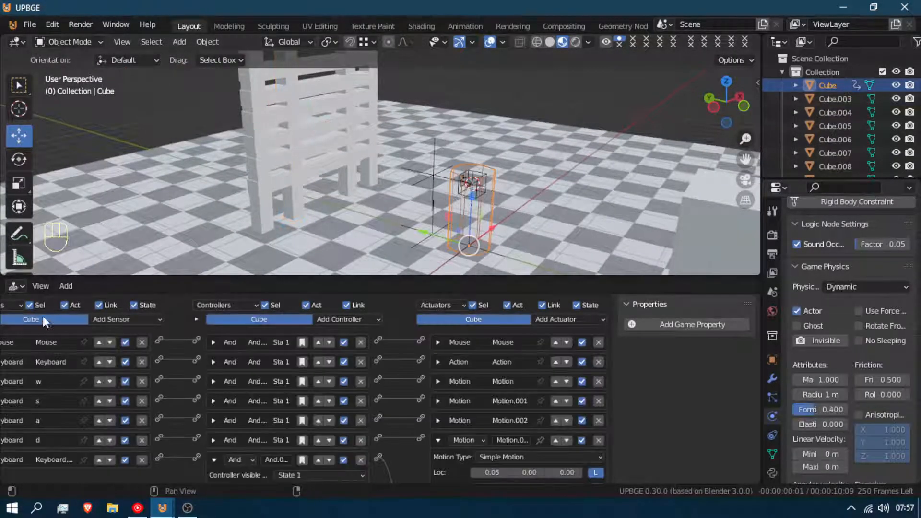
click(15, 286)
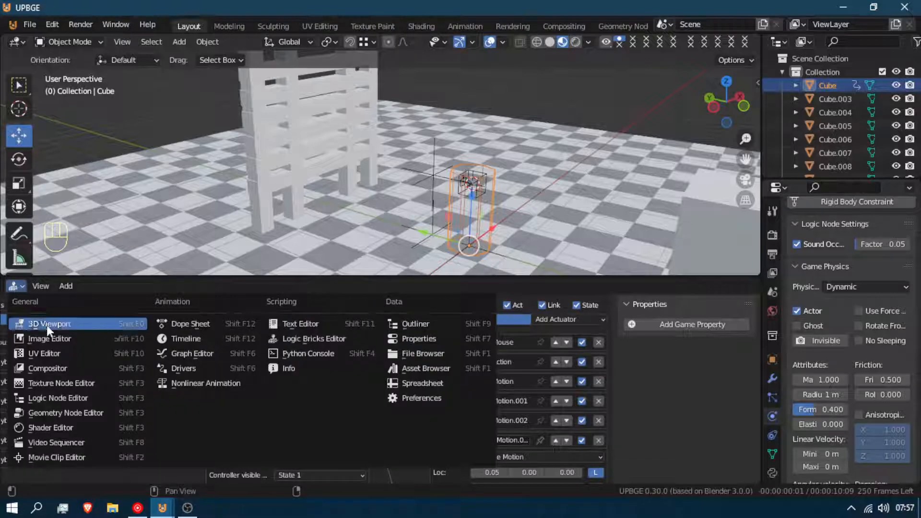
click(191, 328)
click(81, 317)
key(g)
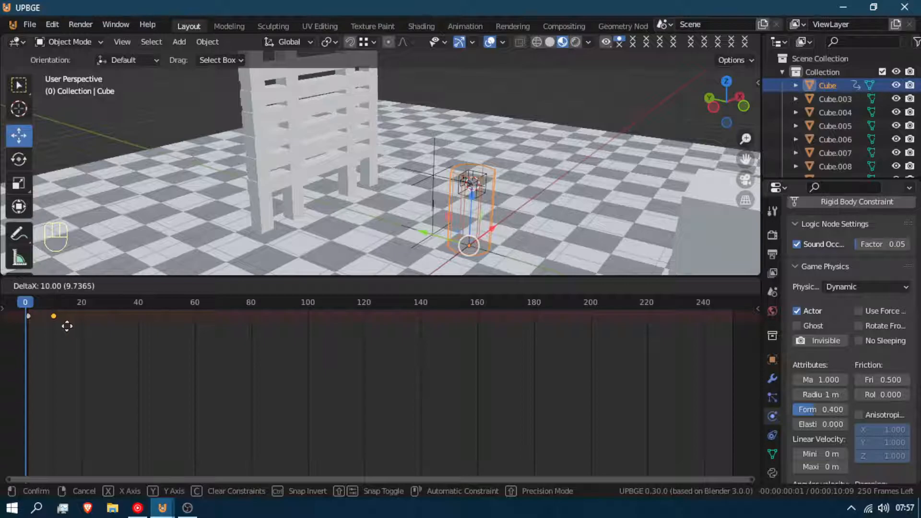
click(67, 327)
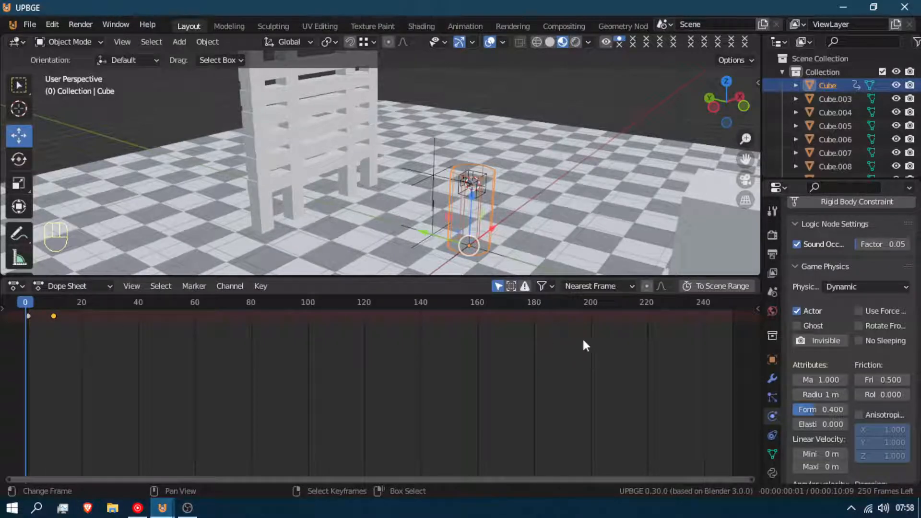
key(g)
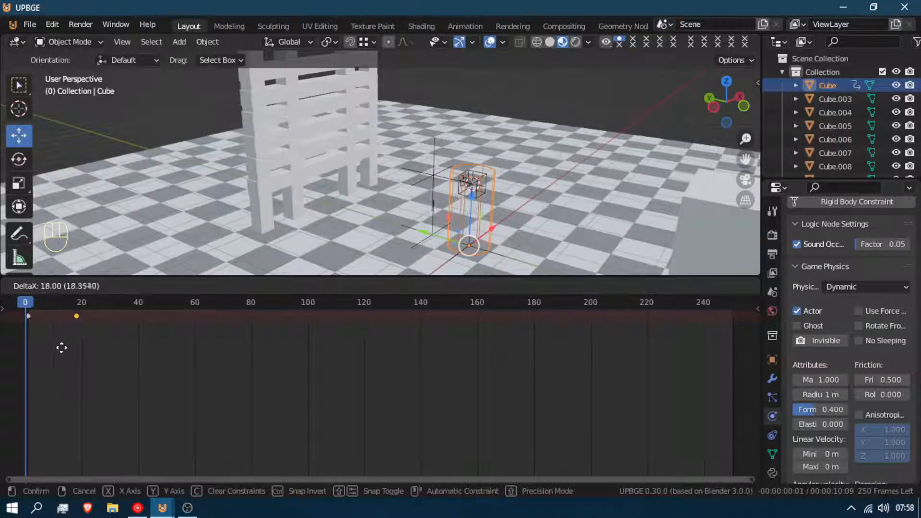
click(64, 348)
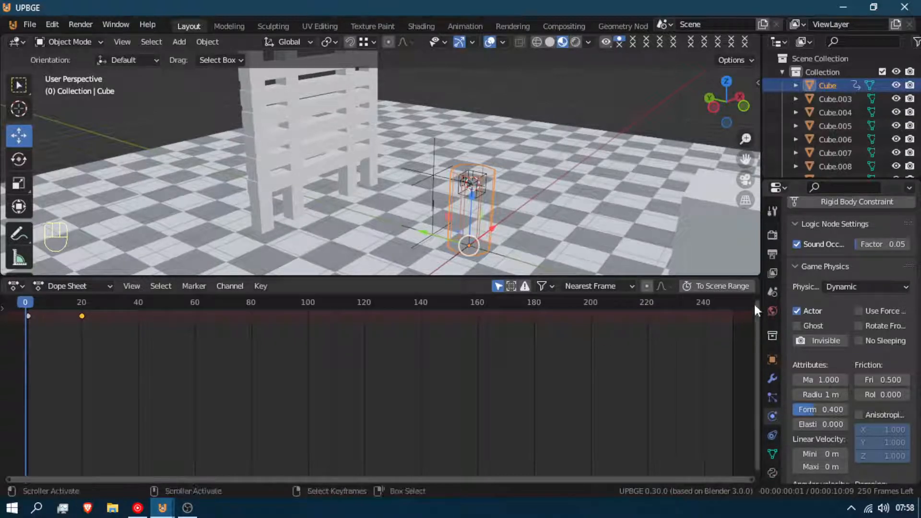
- Enable Bloom in the render settings and collapse the SMAA options
click(771, 234)
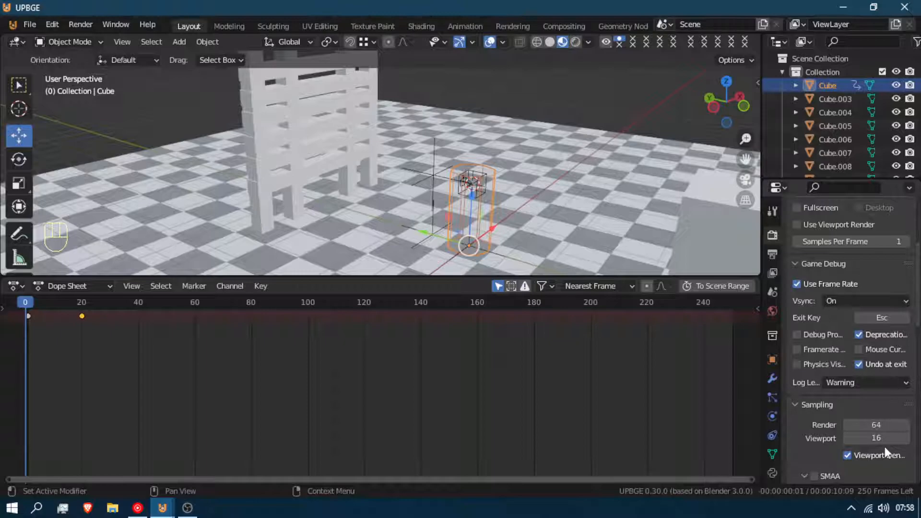
scroll(878, 408, down, 6)
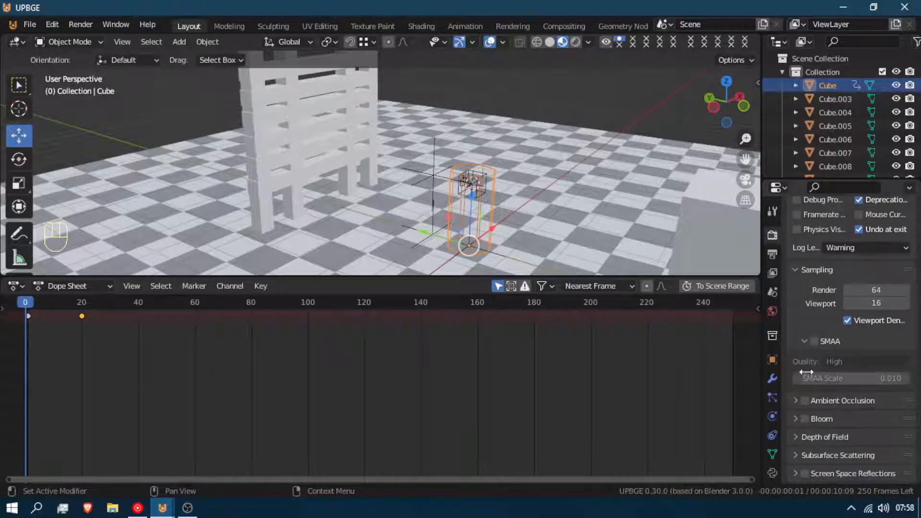
click(808, 341)
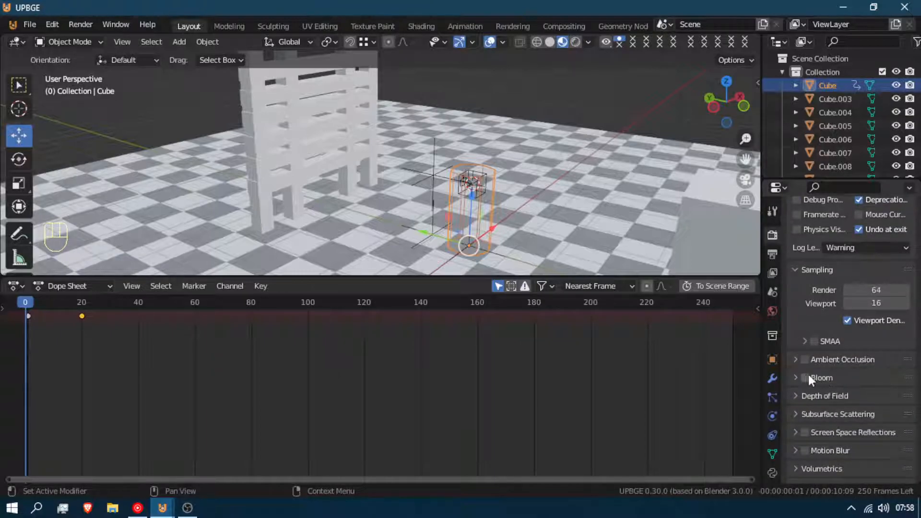
scroll(819, 439, down, 5)
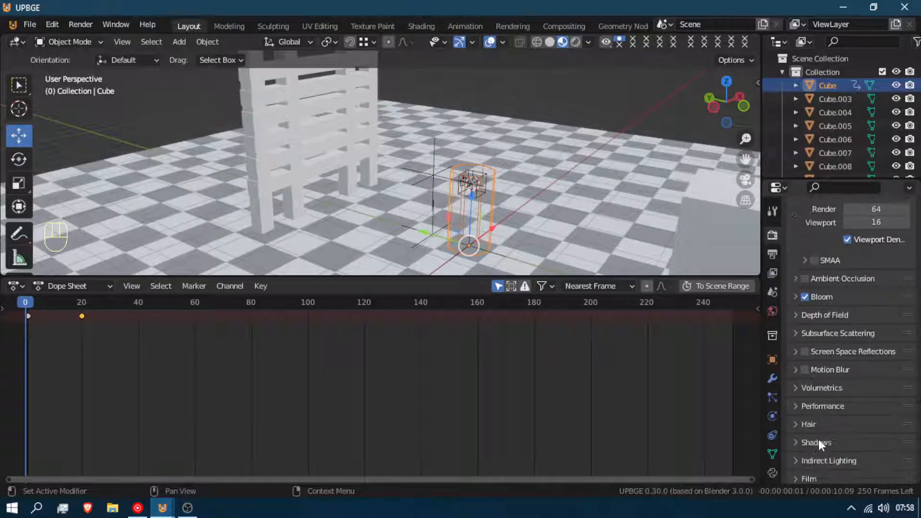
- Set the scene's output frame rate to 60 fps
scroll(819, 439, up, 9)
scroll(819, 441, up, 2)
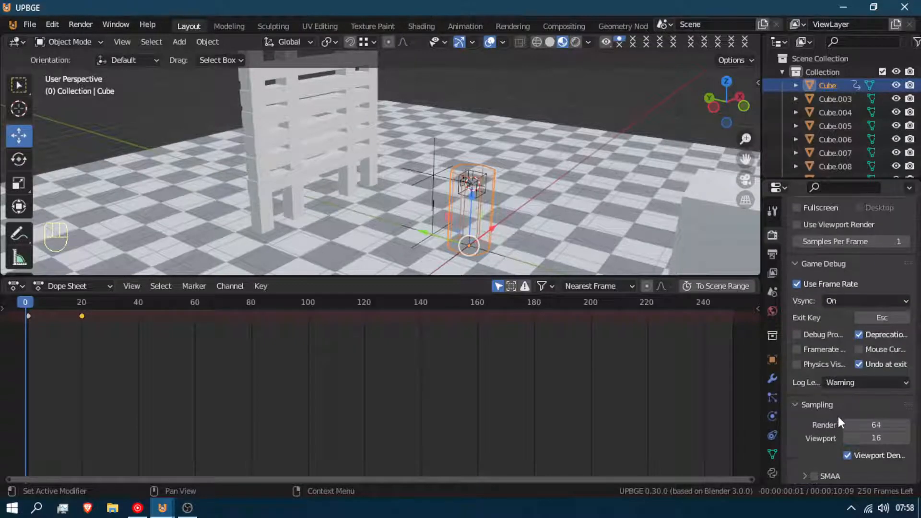
scroll(839, 417, up, 3)
scroll(839, 416, up, 2)
scroll(839, 417, down, 2)
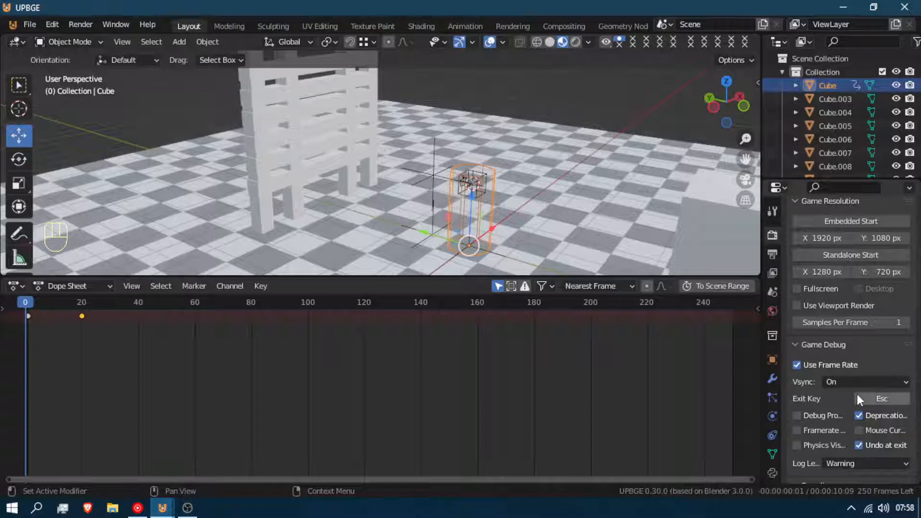
scroll(822, 444, down, 2)
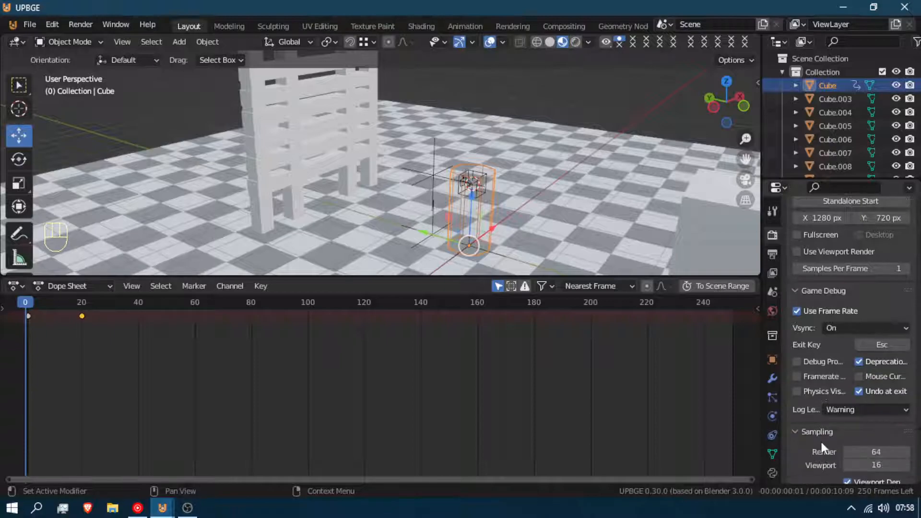
click(773, 251)
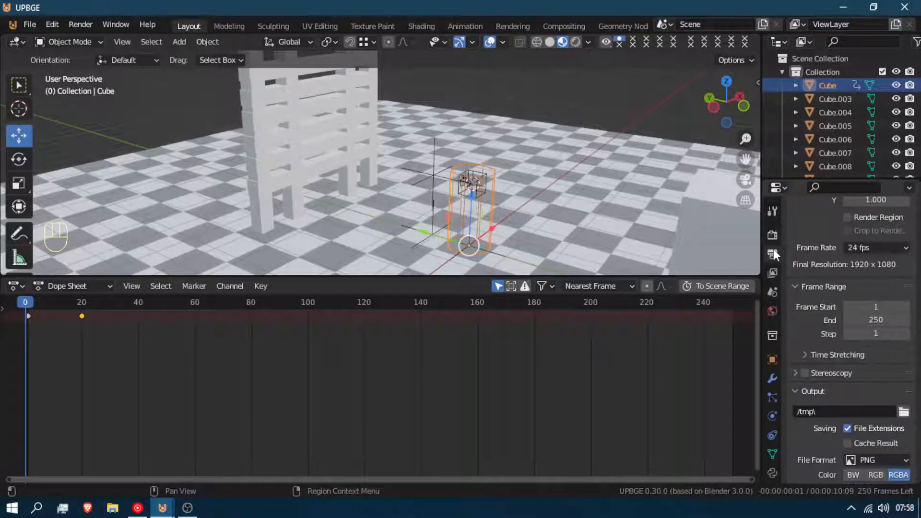
scroll(852, 347, down, 2)
scroll(851, 347, up, 5)
click(872, 334)
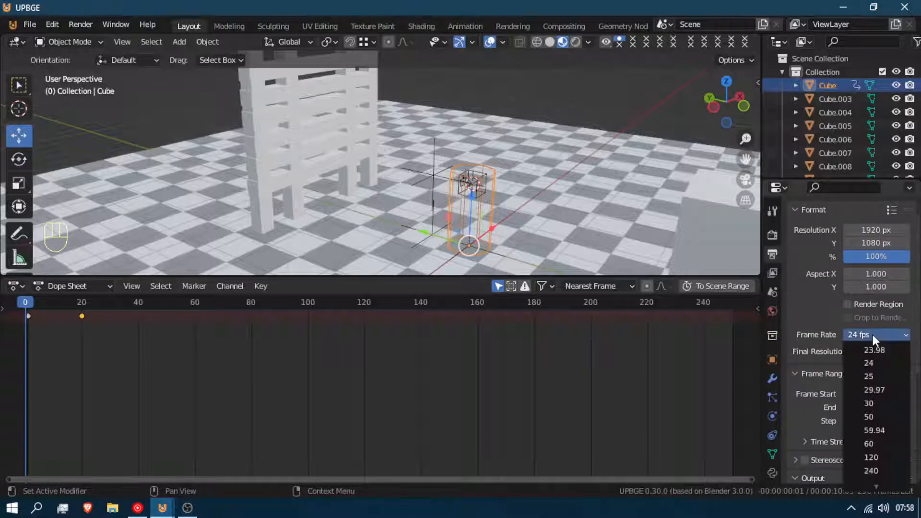
click(882, 444)
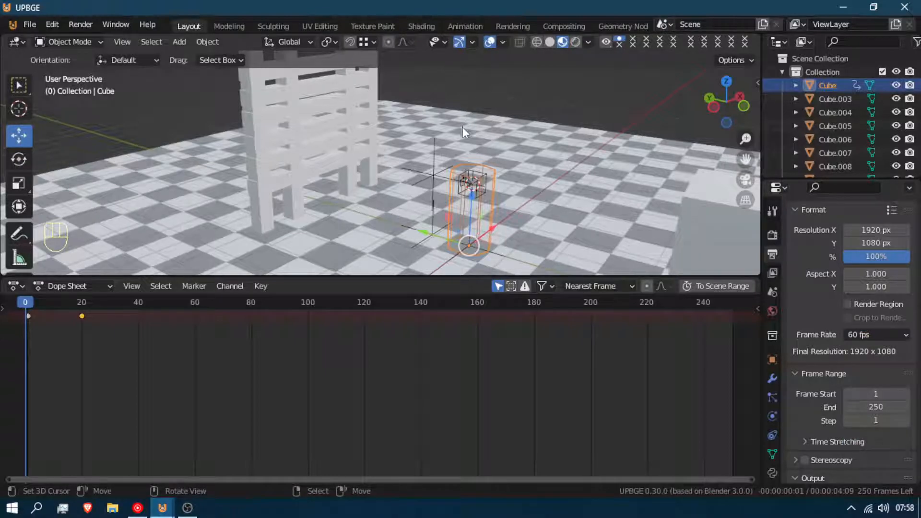
- Run the game from the camera view, walk the character through the barrier and around the obstacles, and end the game
key(KP_0)
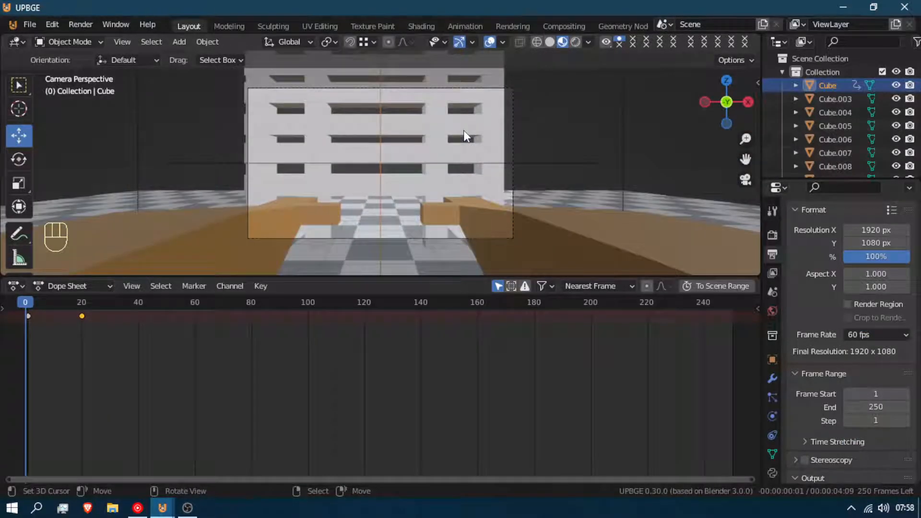
key(p)
key(w)
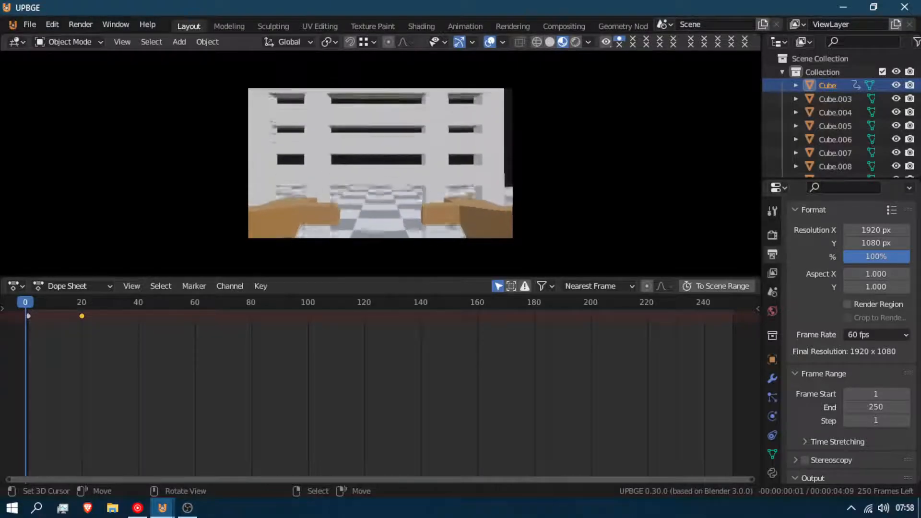
key(w)
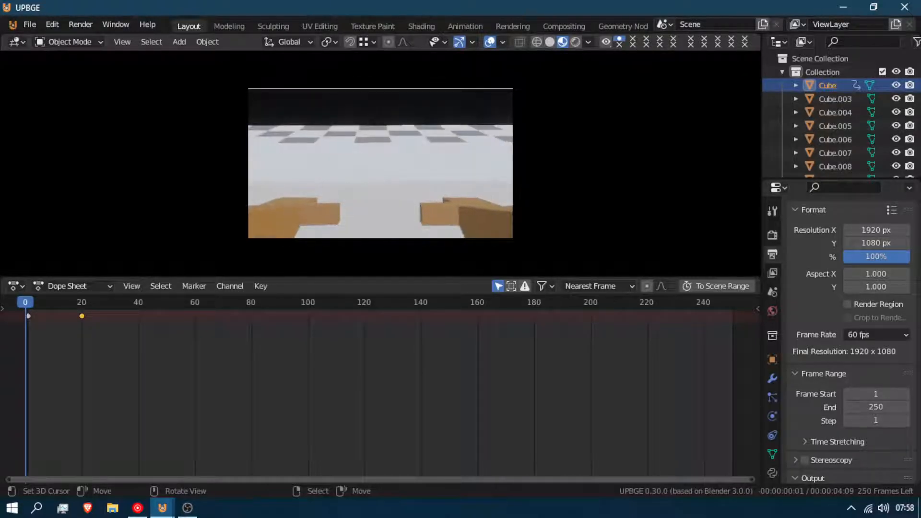
key(w)
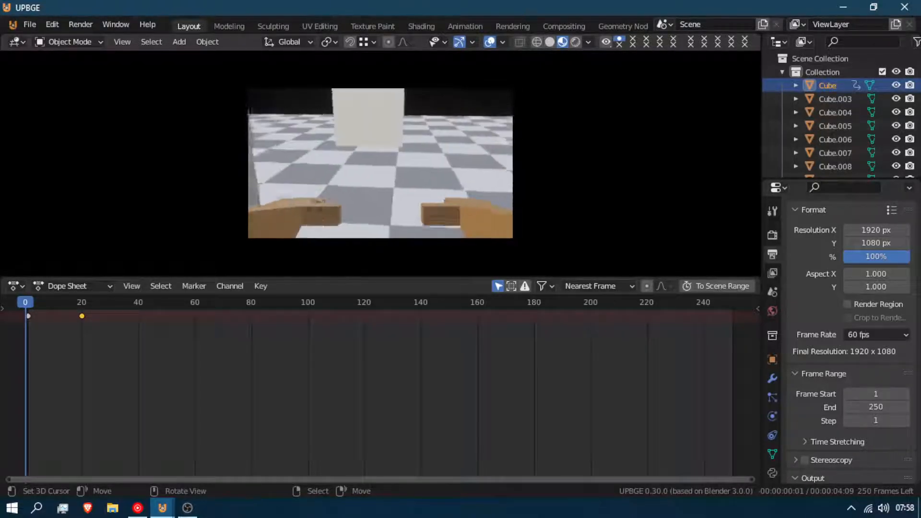
key(w)
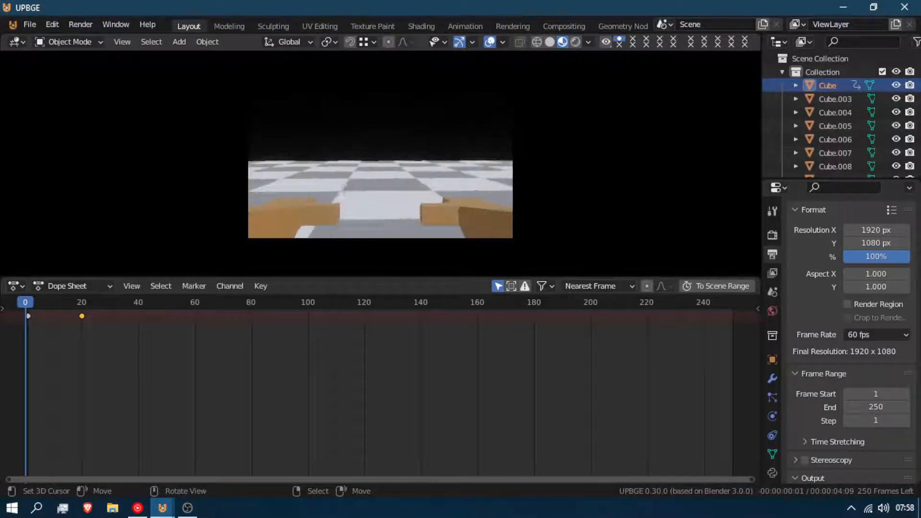
key(w)
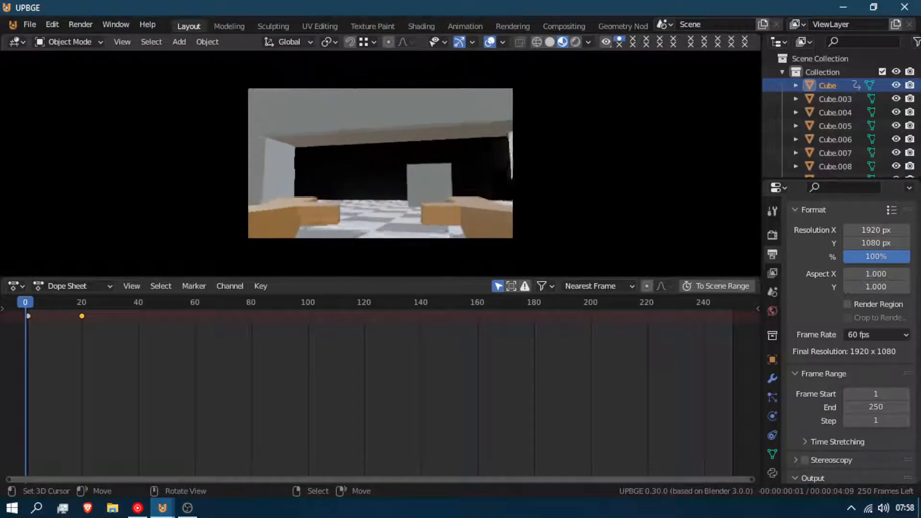
key(w)
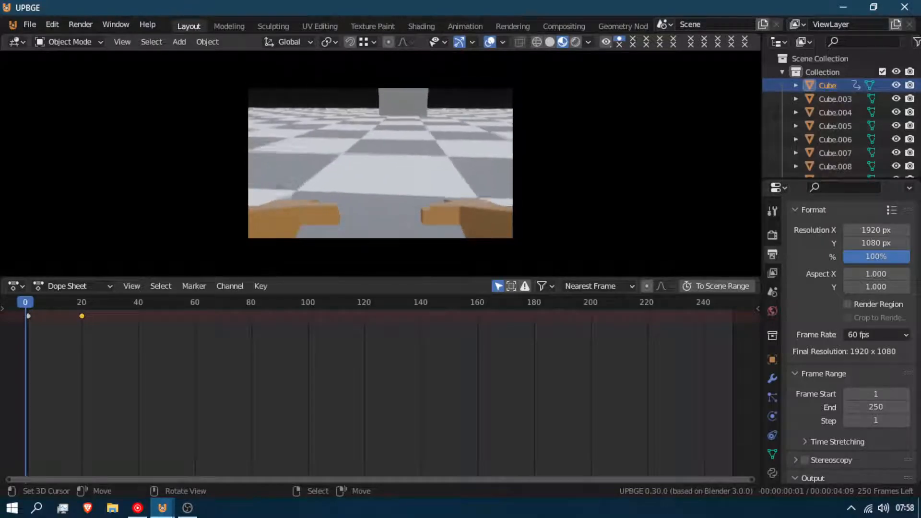
key(w)
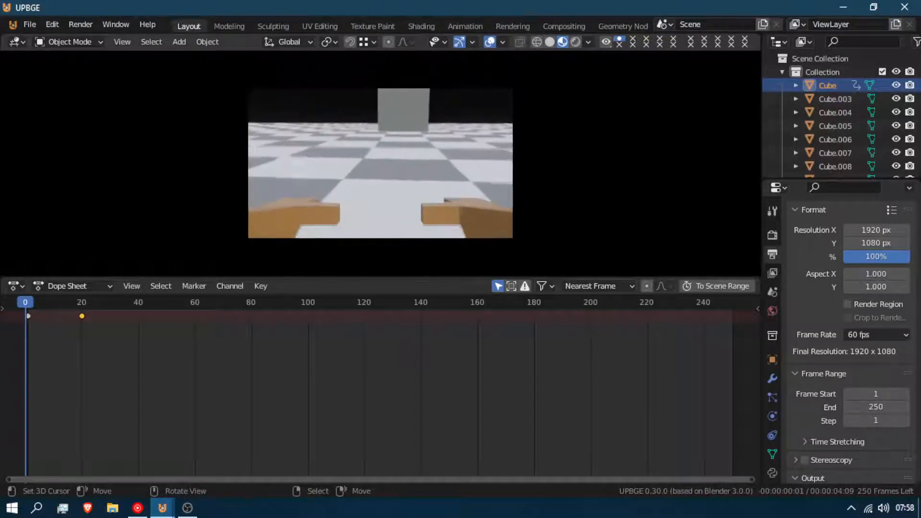
key(w)
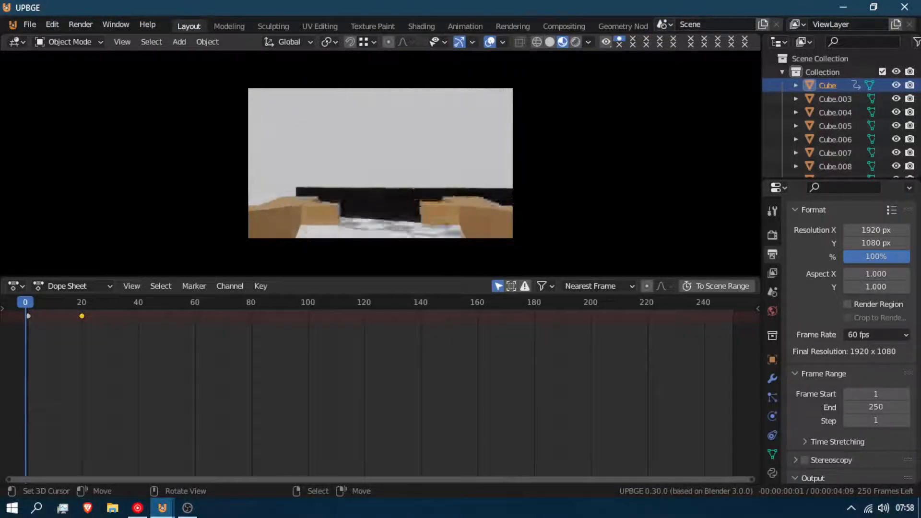
key(Escape)
- Duplicate the barrier's lowest crossbeam and move the copy down along Z into the opening beneath it
middle_drag(382, 168, 293, 198)
click(204, 174)
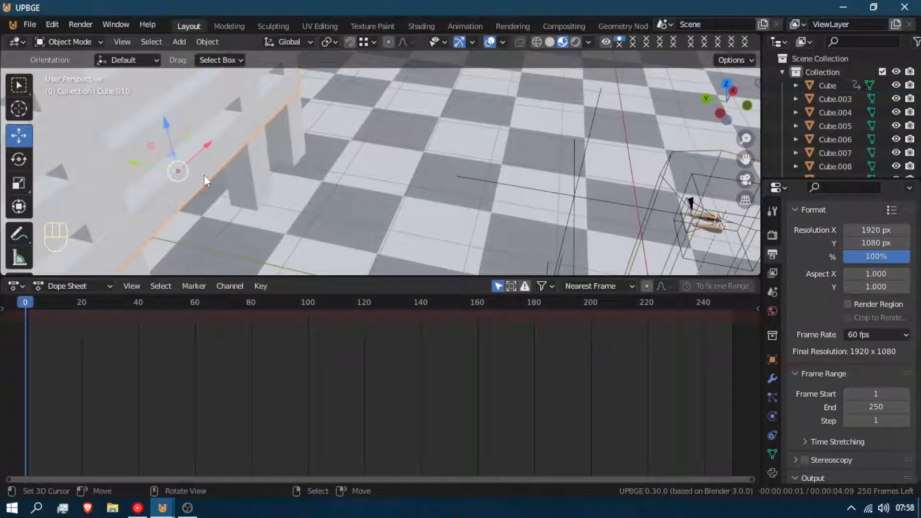
middle_drag(203, 175, 118, 135)
key(shift+d)
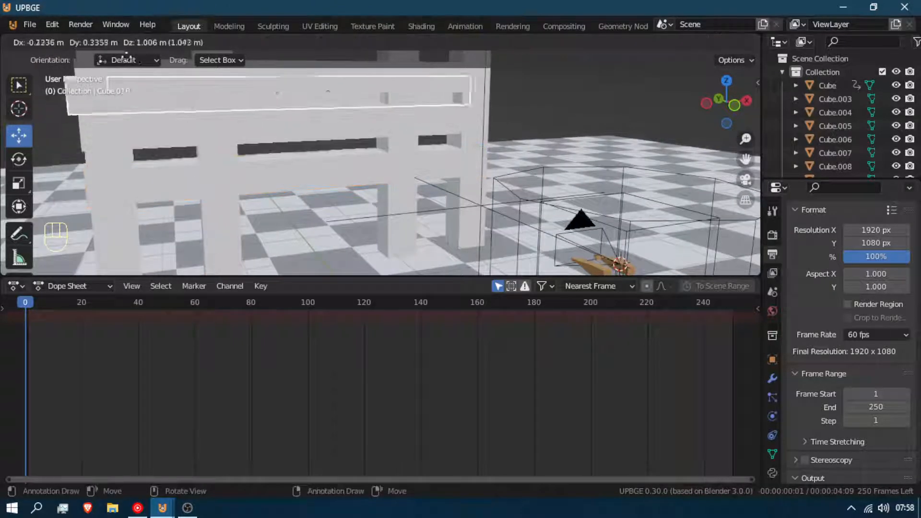
right_click(120, 136)
key(g)
key(z)
click(129, 136)
- Scale the copied beam narrower along X and taller along Z to fill the opening between the two middle columns
key(s)
key(x)
click(365, 224)
key(s)
key(z)
click(286, 89)
middle_drag(306, 140, 372, 150)
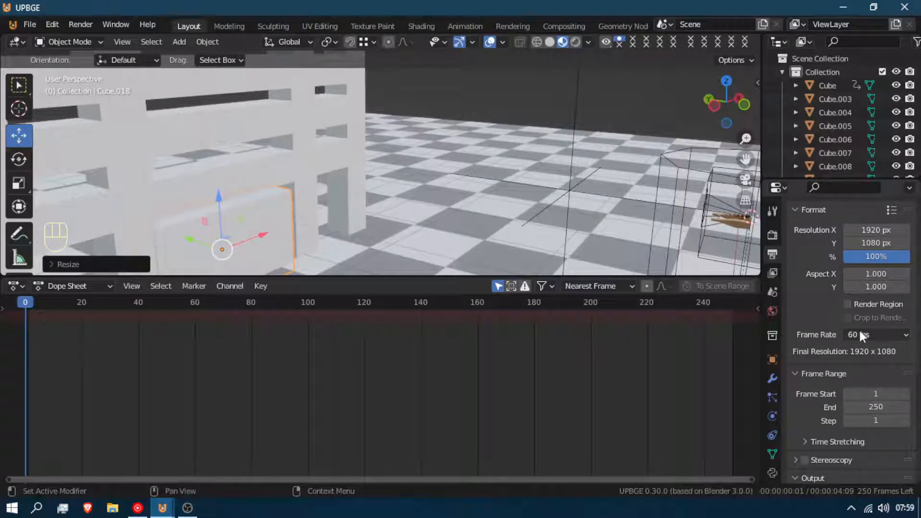
- Set the new block's viewport display to Wire
click(770, 361)
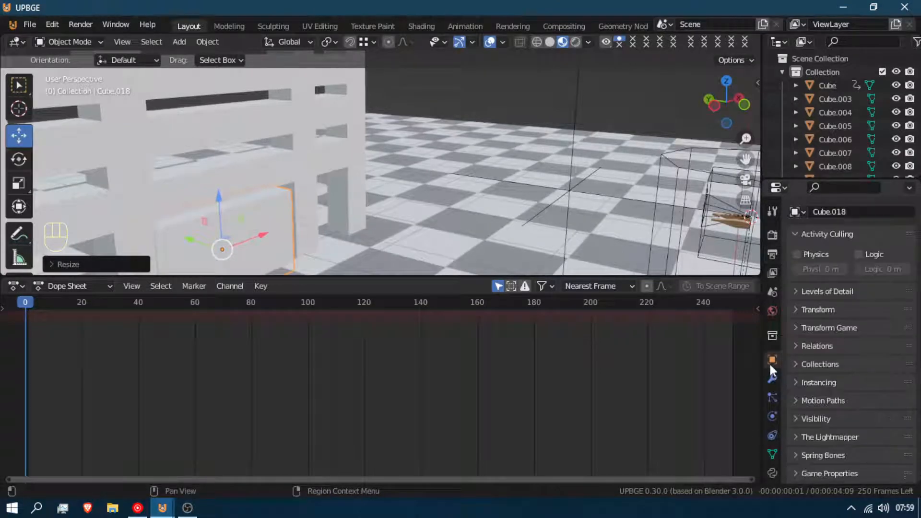
scroll(825, 427, down, 6)
click(870, 474)
click(864, 417)
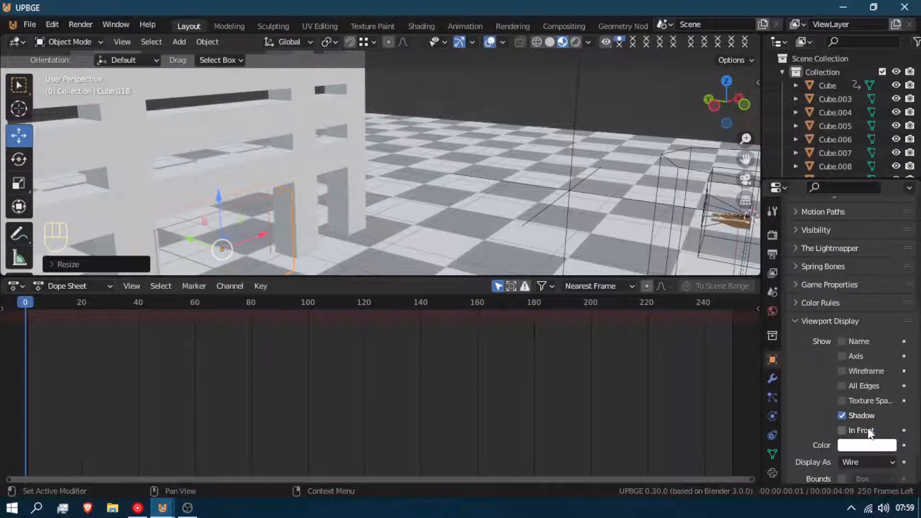
- Enable Ghost in the wire block's game physics
click(773, 436)
click(850, 232)
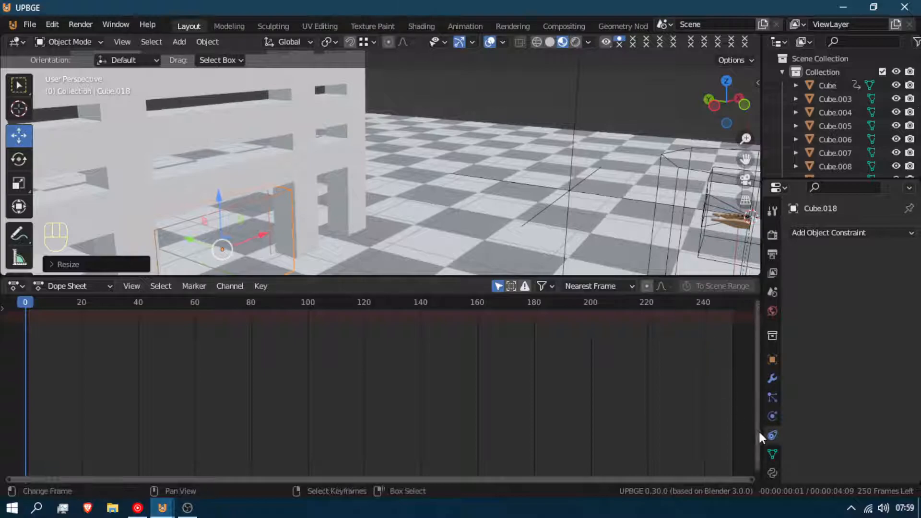
click(773, 414)
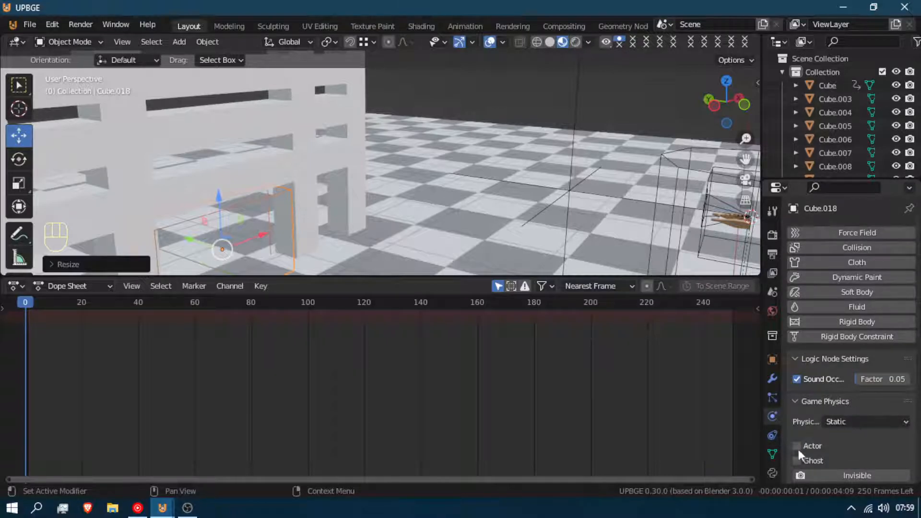
scroll(837, 434, down, 8)
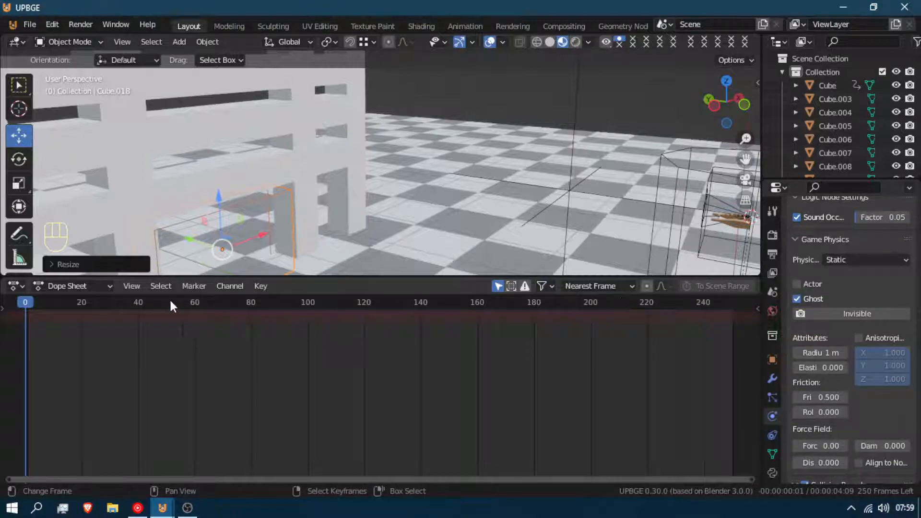
- Switch the Dope Sheet area to the Logic Bricks Editor for the wire block
click(16, 286)
click(48, 286)
click(18, 286)
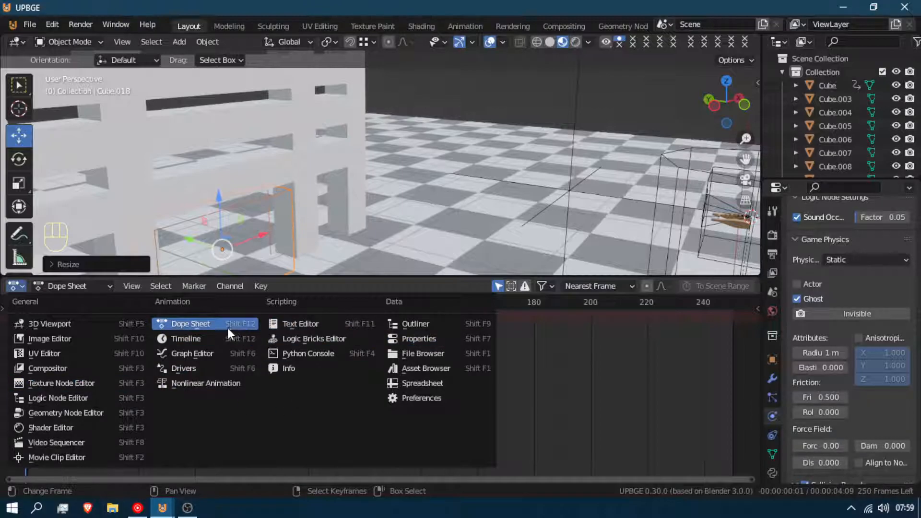
click(312, 340)
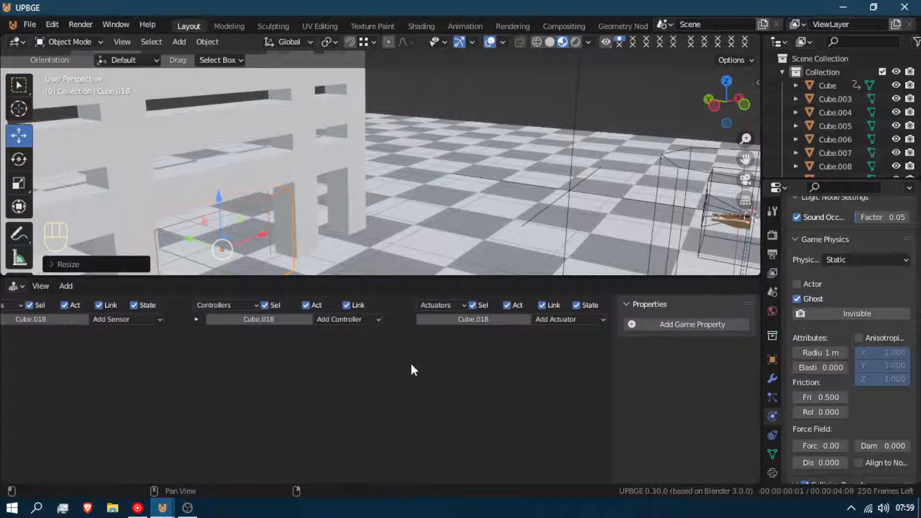
- Add a Collision sensor to the wire block that filters on the property Player, and copy that property name
click(122, 320)
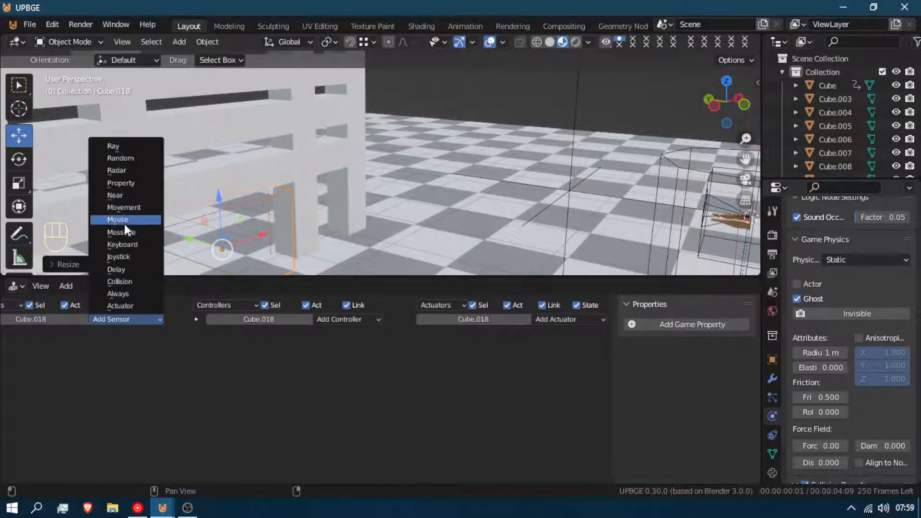
click(118, 281)
click(585, 320)
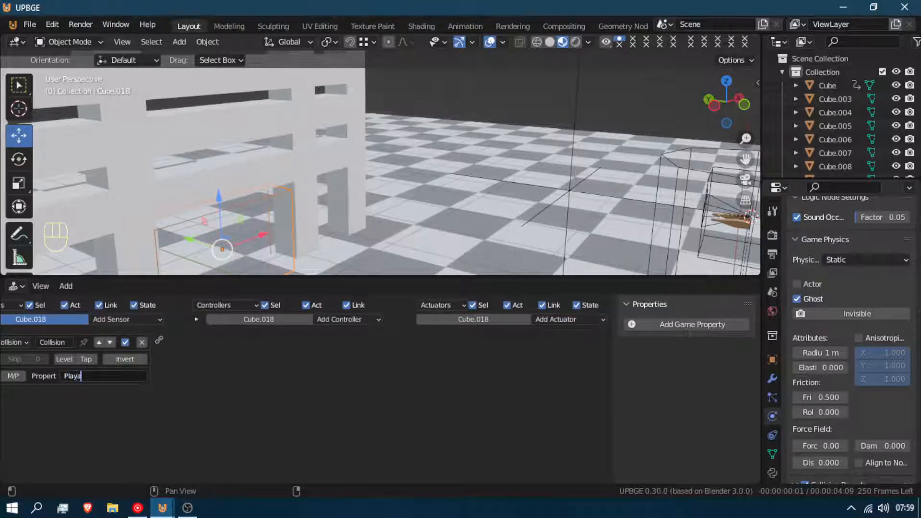
double_click(89, 374)
key(ctrl+c)
click(90, 373)
- Add a game property named Player to the player capsule by pasting the copied name
click(652, 175)
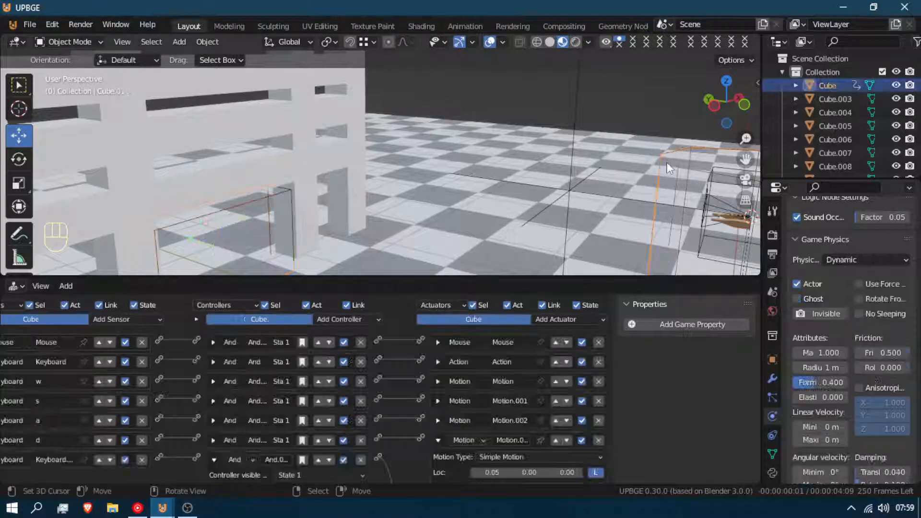
click(648, 324)
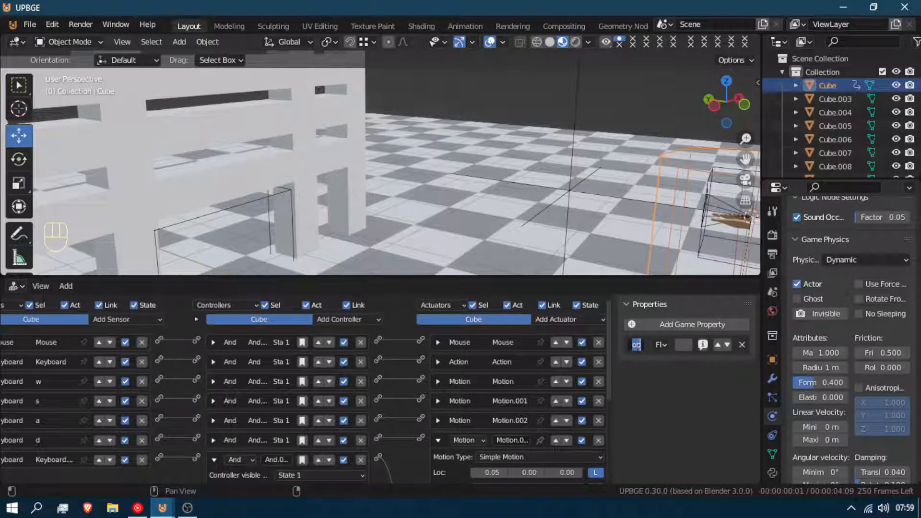
key(ctrl+v)
click(594, 280)
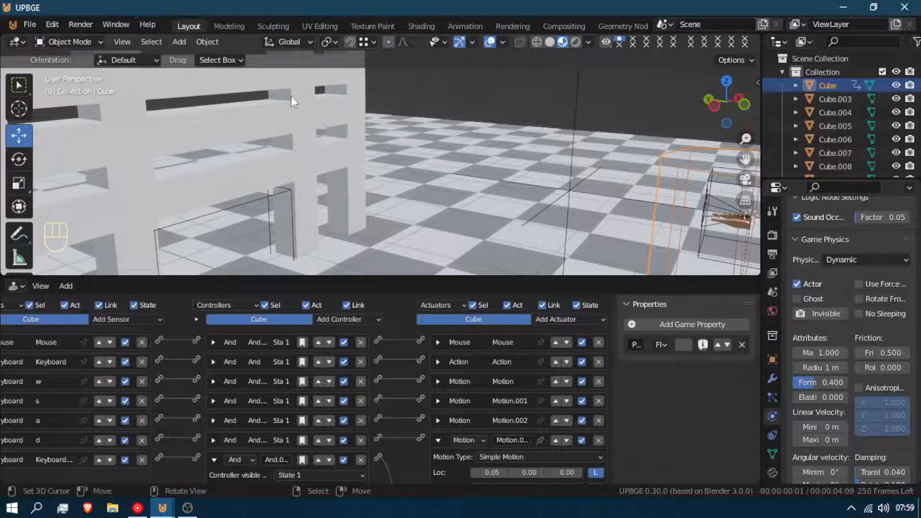
- Add a Message actuator to the wire block
click(222, 211)
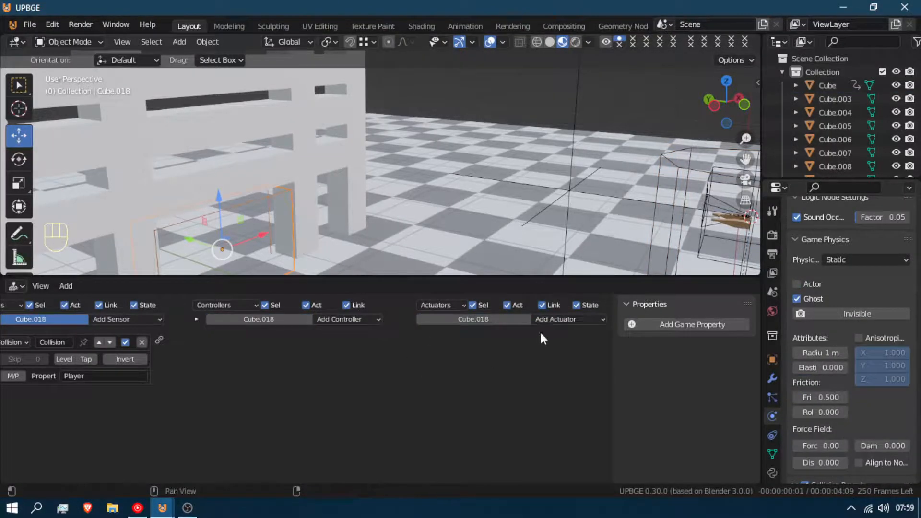
click(571, 320)
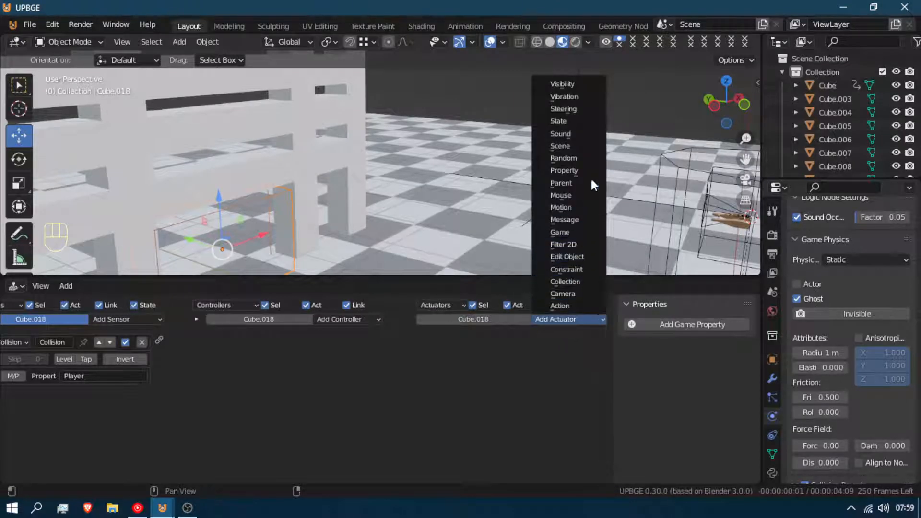
click(576, 219)
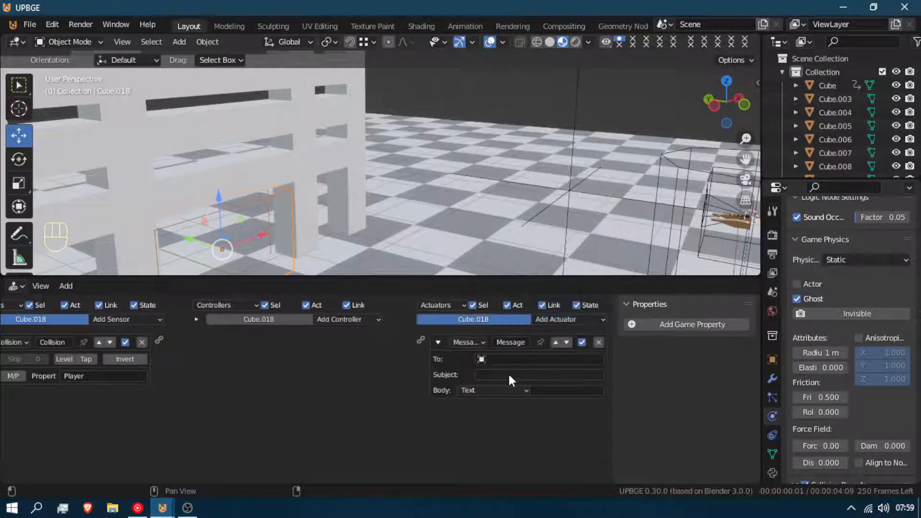
click(508, 359)
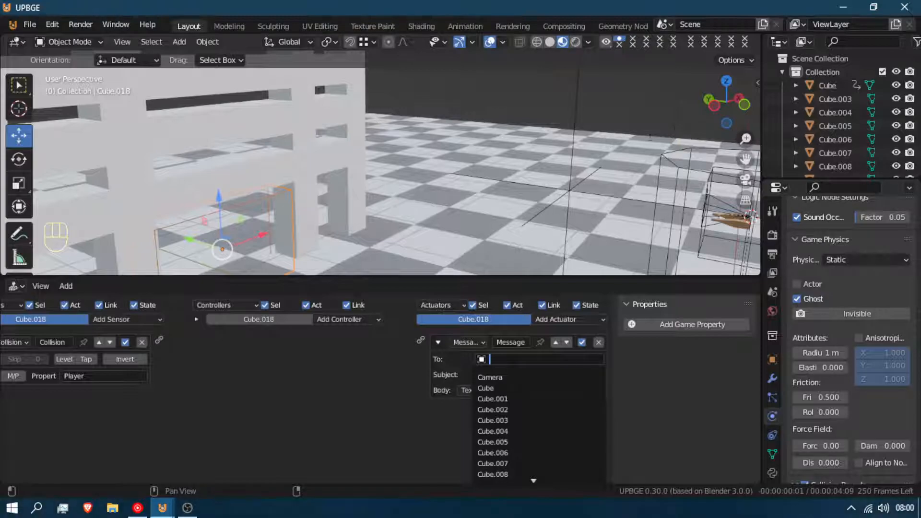
- Rename the player capsule object to Player in its object properties
click(701, 209)
click(773, 354)
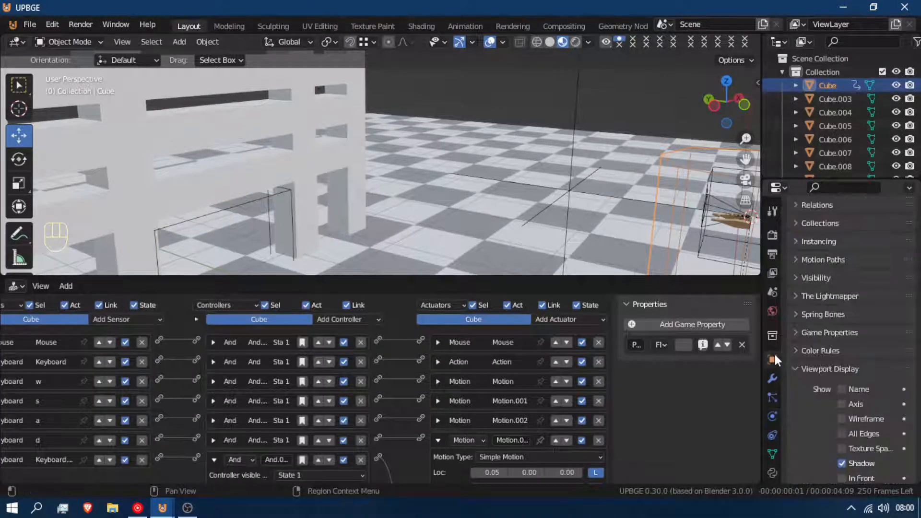
scroll(848, 370, up, 7)
click(877, 226)
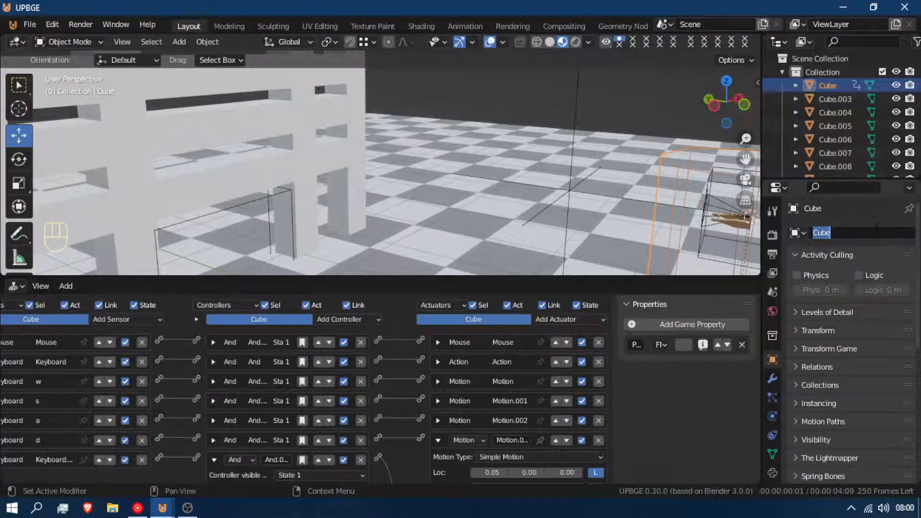
text(Player)
key(Return)
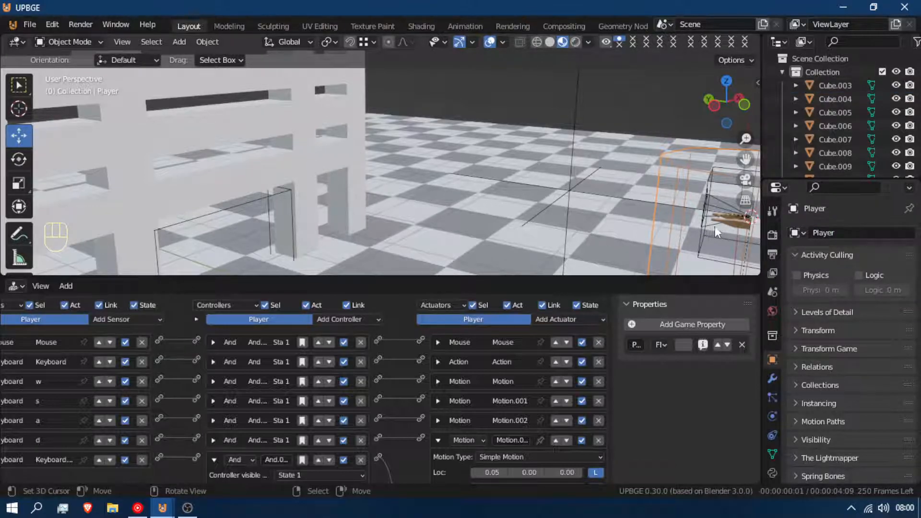
- Set Player as the recipient of the wire block's Message actuator
click(207, 217)
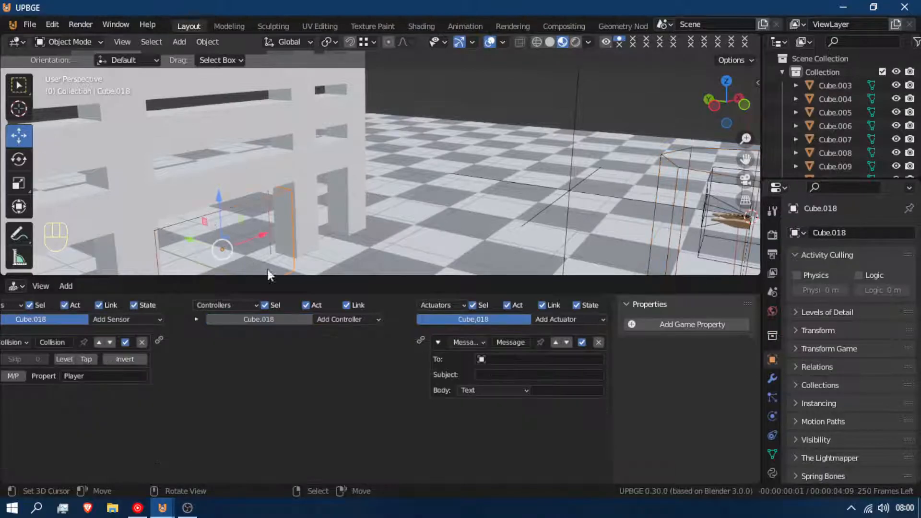
click(491, 359)
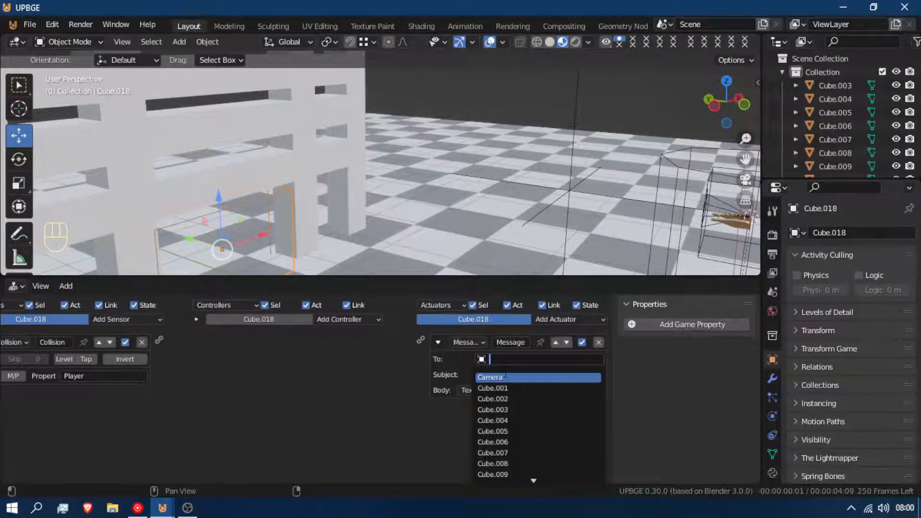
text(p)
click(512, 388)
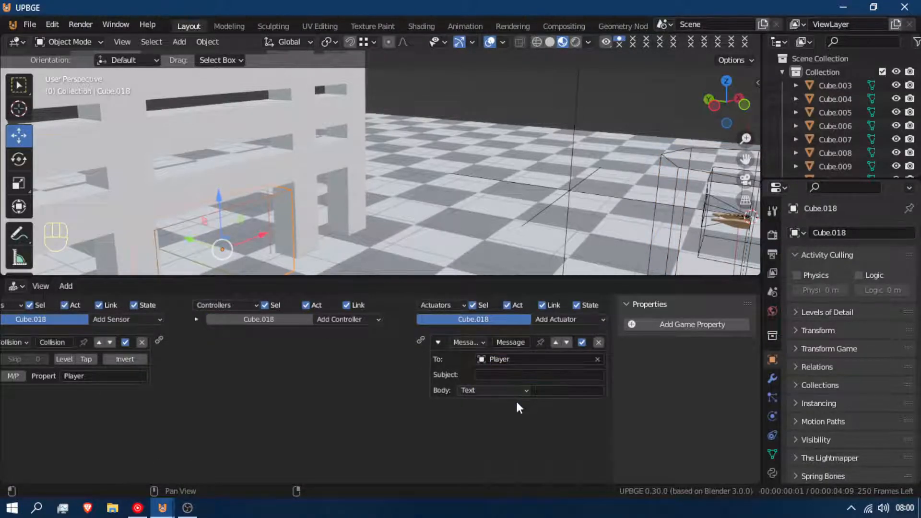
- Enter "Dont Stand UP!!!" as the subject of the wire block's Message actuator and copy the text
click(537, 375)
click(468, 375)
click(530, 378)
click(533, 377)
drag(534, 376, 478, 377)
key(ctrl+c)
click(431, 172)
- Link the wire block's Collision sensor to its Message actuator and collapse the sensor brick
drag(159, 340, 421, 339)
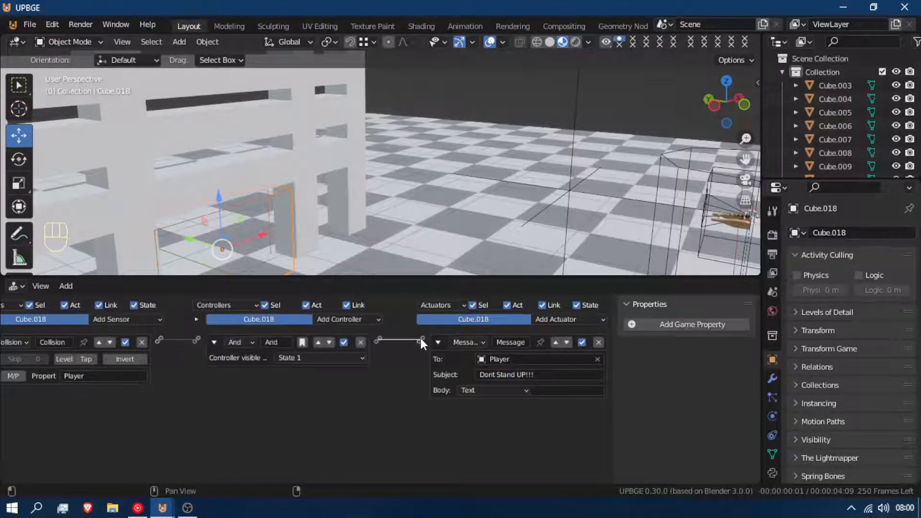
middle_drag(214, 430, 246, 430)
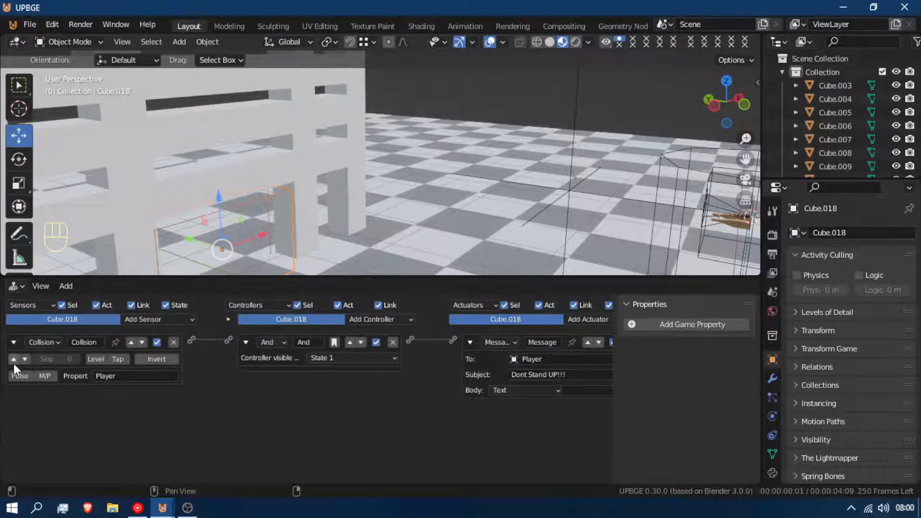
click(14, 342)
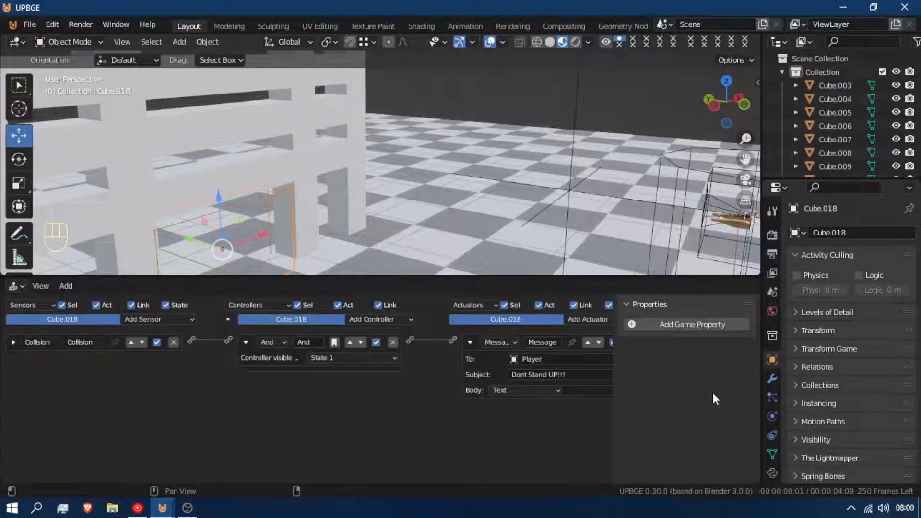
- Select the Player object and collapse its expanded motion actuator and And controller bricks
click(683, 171)
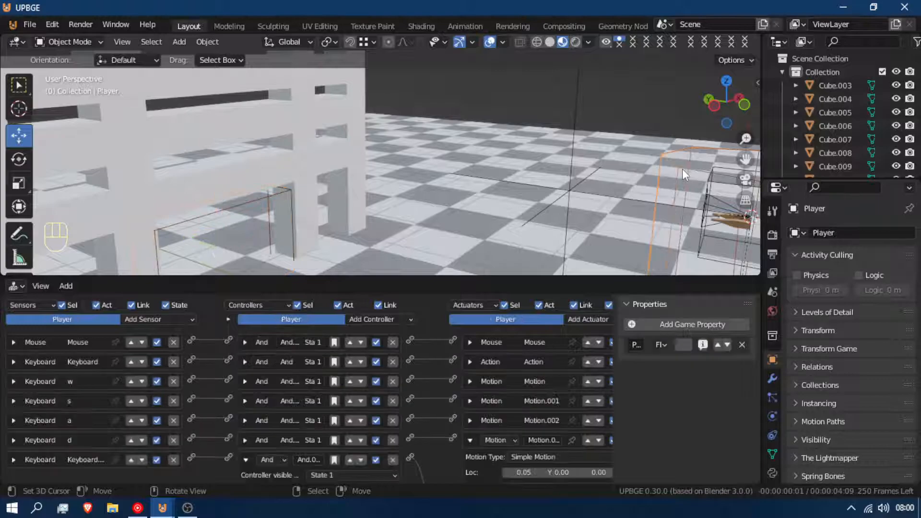
click(469, 440)
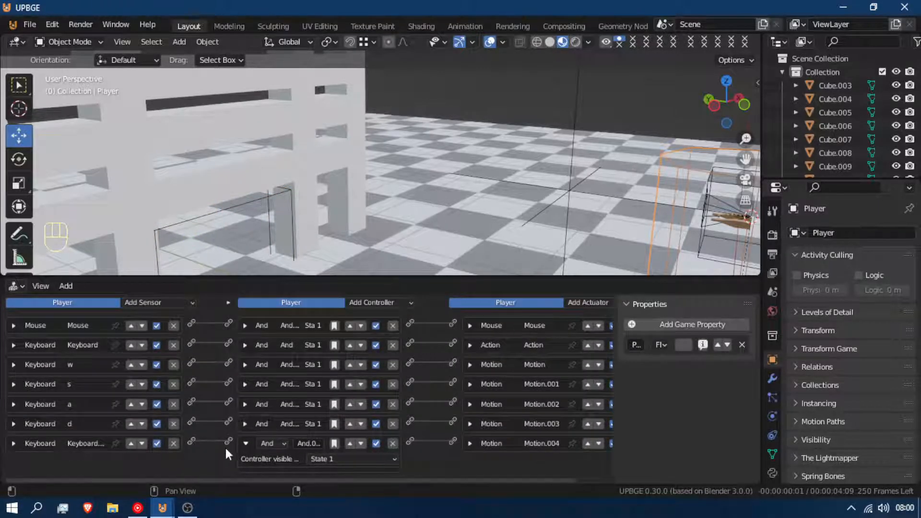
click(244, 444)
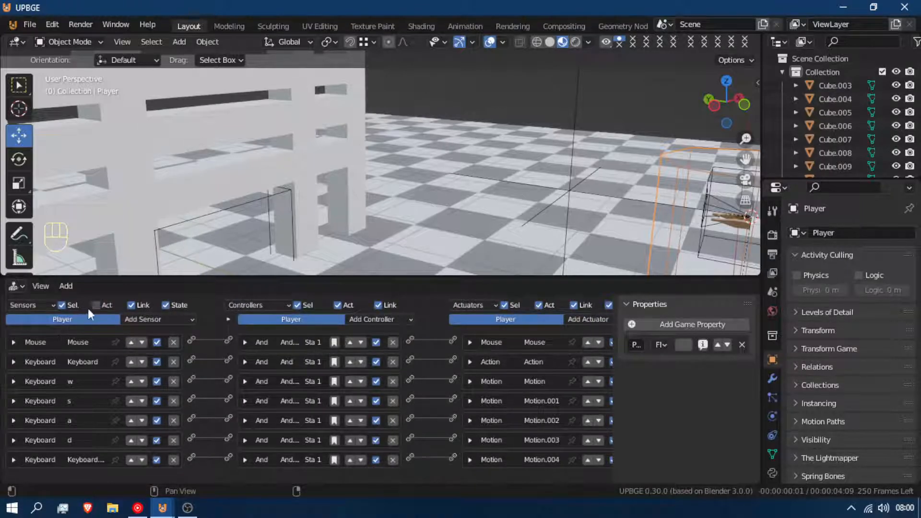
- Add a Message sensor to the Player object with the copied subject "Dont Stand UP!!!"
click(168, 318)
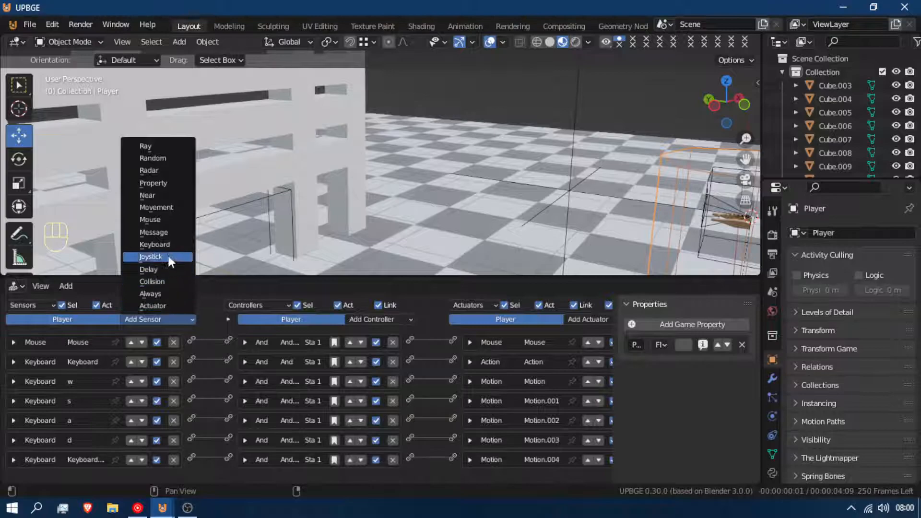
click(165, 233)
scroll(180, 371, down, 2)
click(86, 464)
key(ctrl+v)
key(Return)
click(13, 448)
- Link the player's Message sensor to the existing Action actuator and expand that actuator's settings
middle_drag(360, 439, 140, 447)
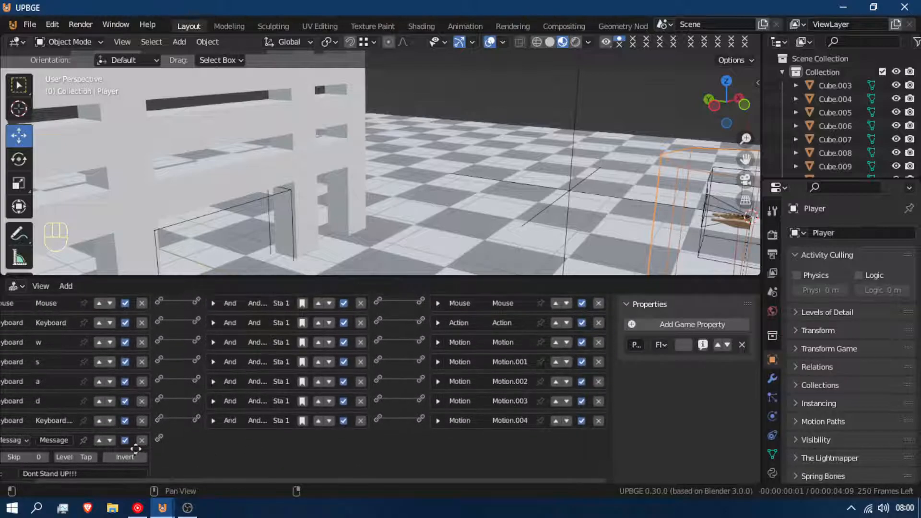
middle_drag(513, 407, 460, 430)
click(589, 304)
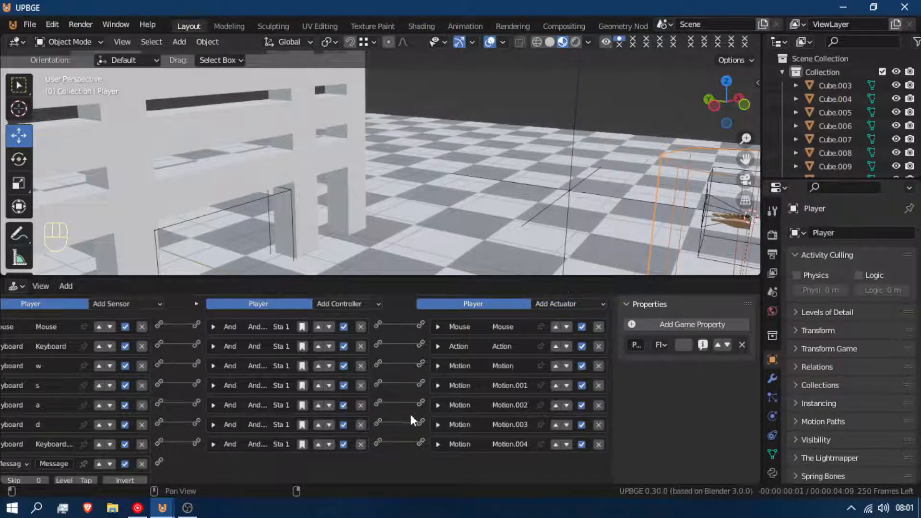
scroll(288, 412, down, 2)
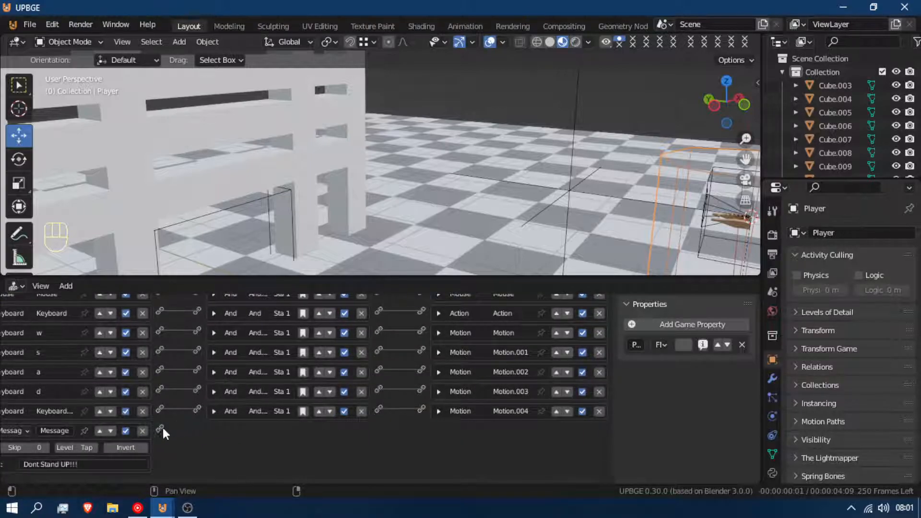
drag(160, 428, 423, 315)
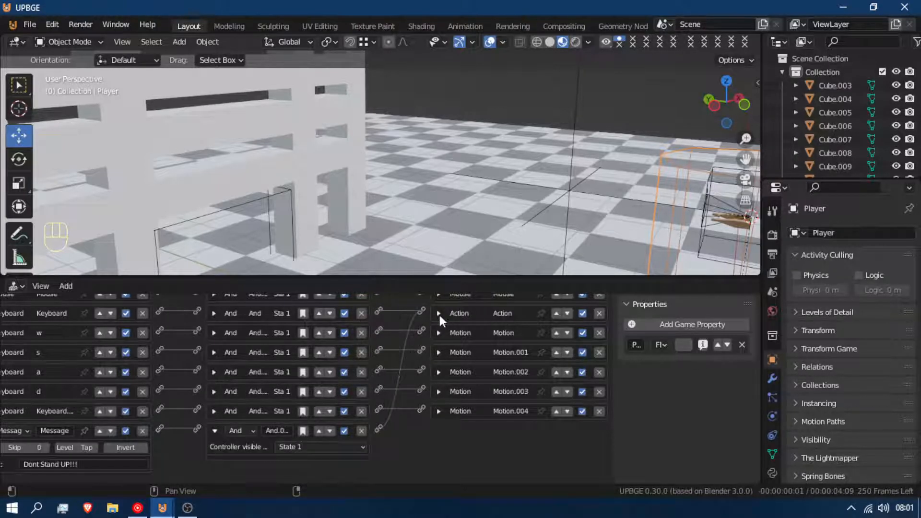
click(439, 313)
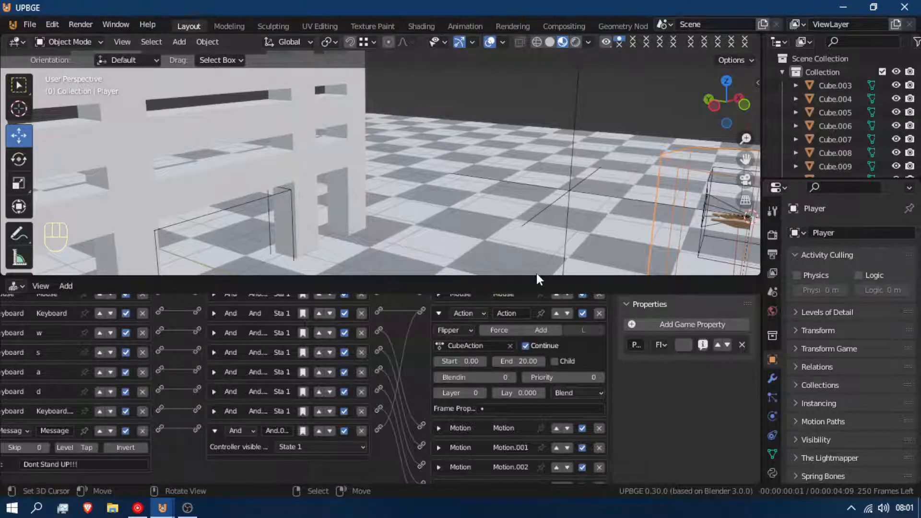
- Enlarge the 3D viewport, switch to the camera view, and test the game by walking through the barrier's opening
drag(541, 278, 528, 409)
key(KP_0)
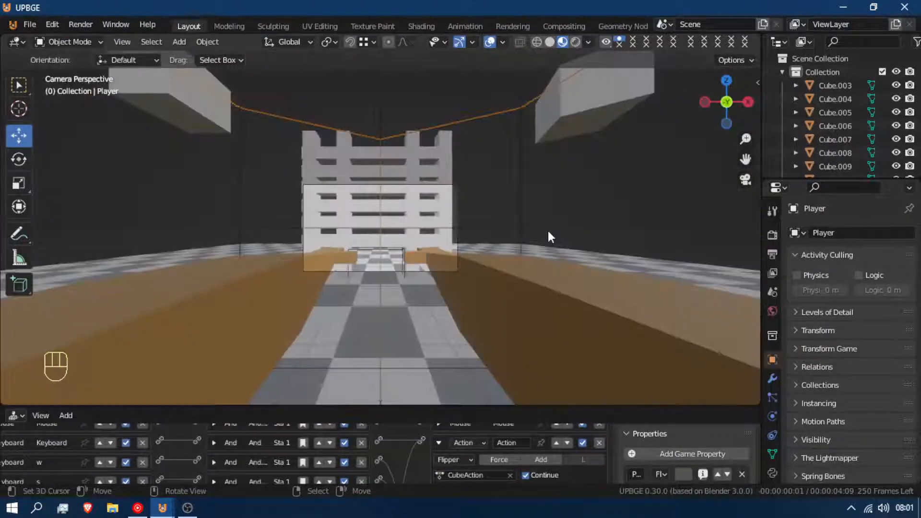
key(p)
key(w)
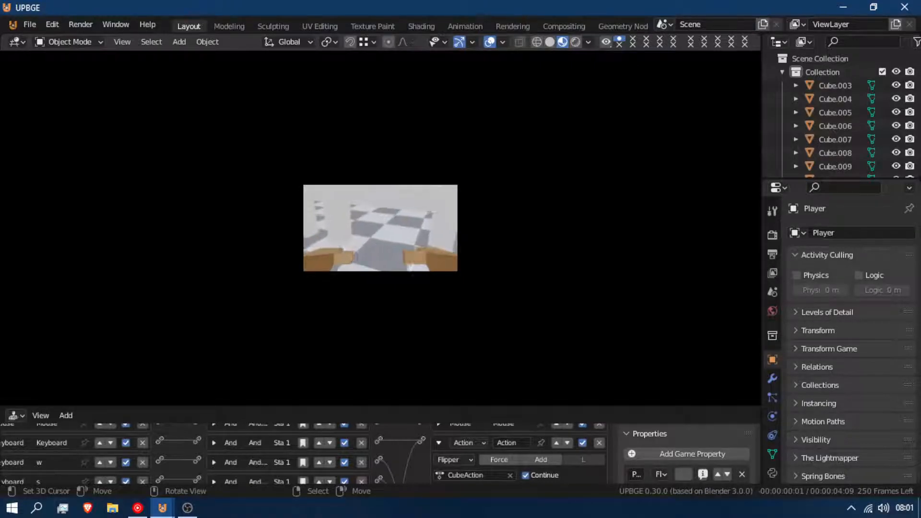
key(Escape)
- Scale all the barrier's beams and columns together along the Y axis to make the barrier several times deeper
middle_drag(383, 229, 336, 235)
click(295, 231)
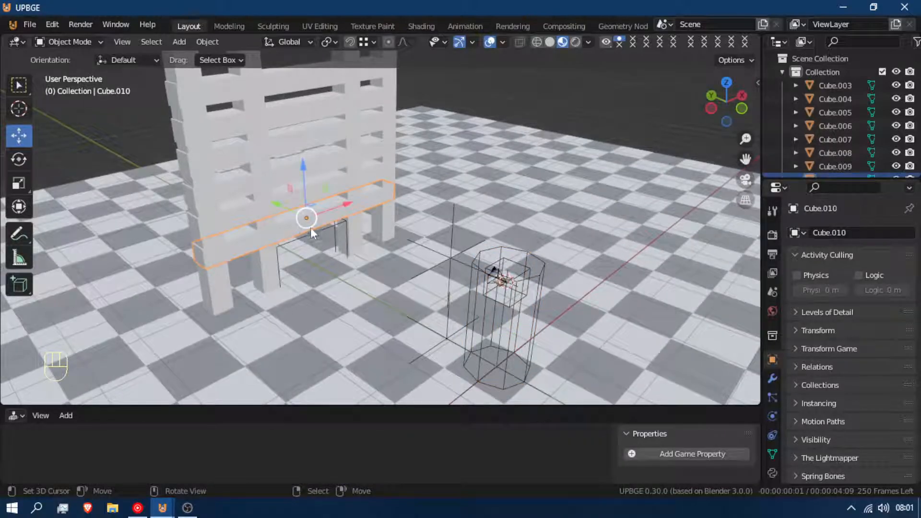
shift+click(286, 198)
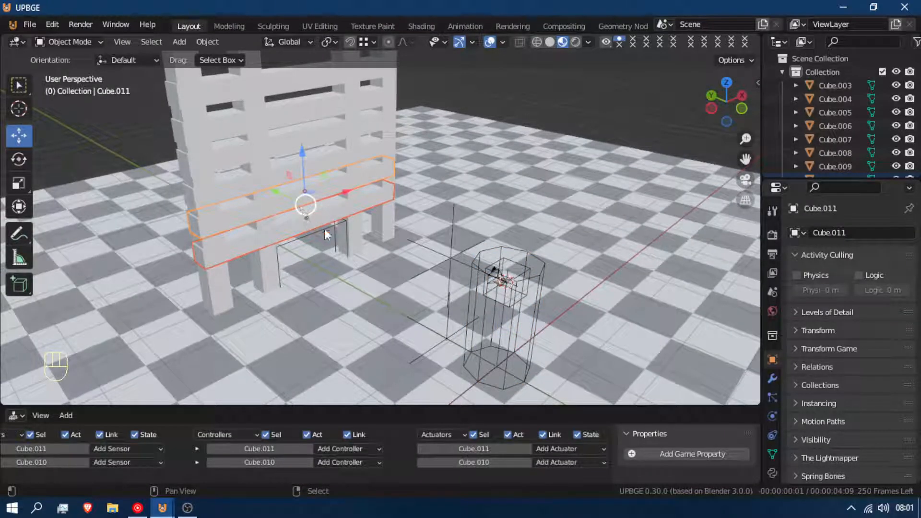
shift+click(314, 159)
shift+click(306, 140)
shift+click(305, 109)
shift+click(302, 86)
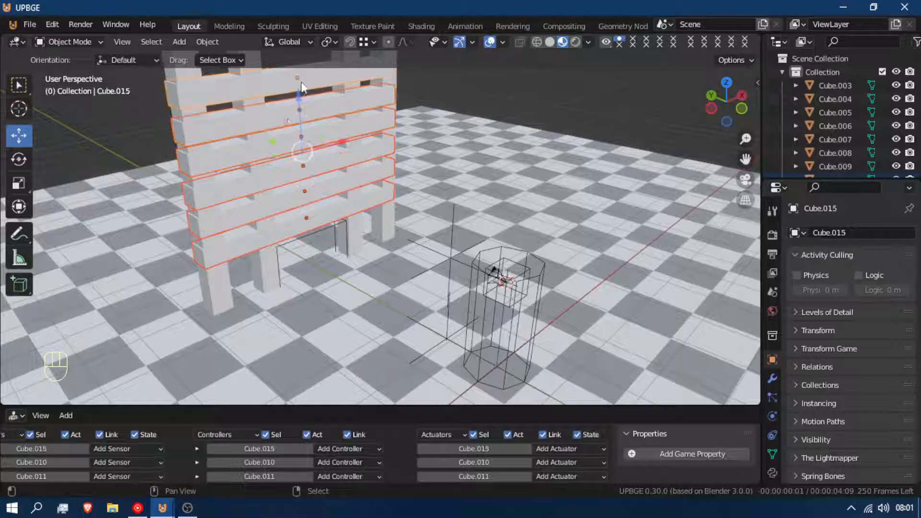
shift+click(226, 278)
shift+click(226, 280)
shift+click(357, 234)
shift+click(391, 218)
key(s)
key(y)
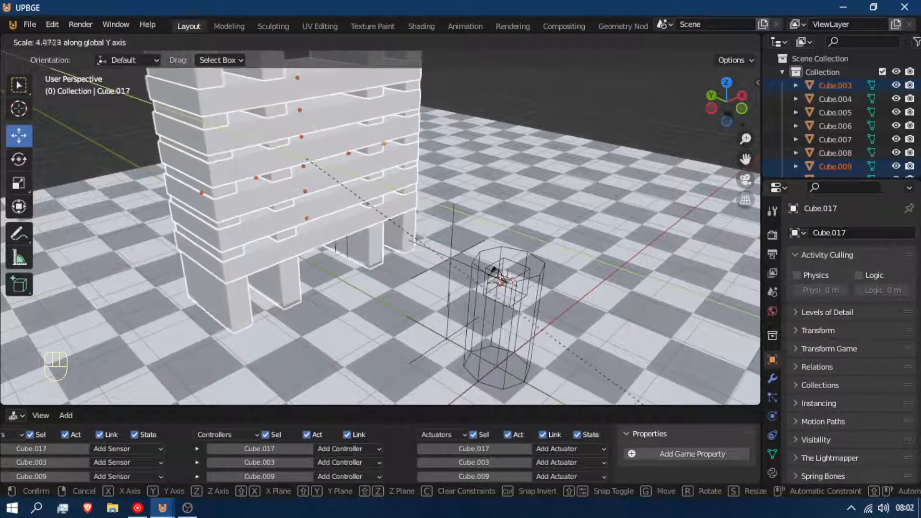
click(87, 158)
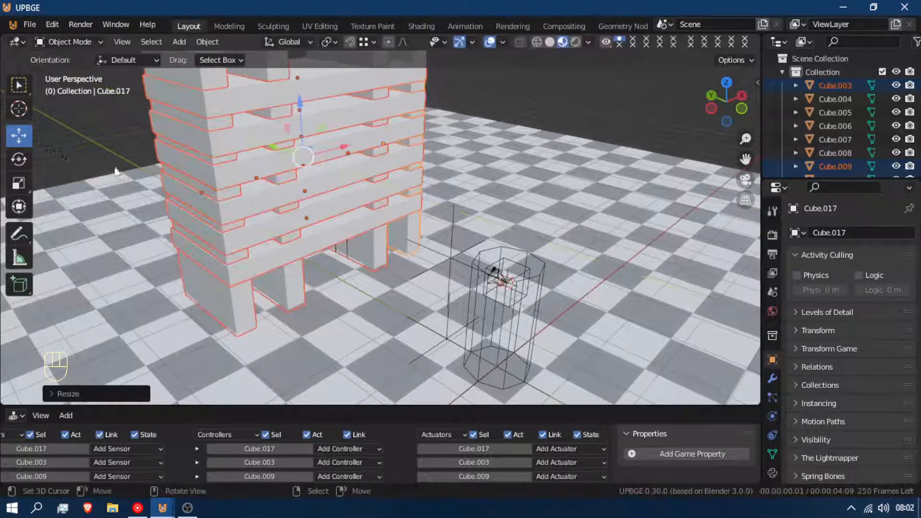
- Select the ghost block in the barrier's opening, then test the game from the camera view by walking towards the opening
click(347, 246)
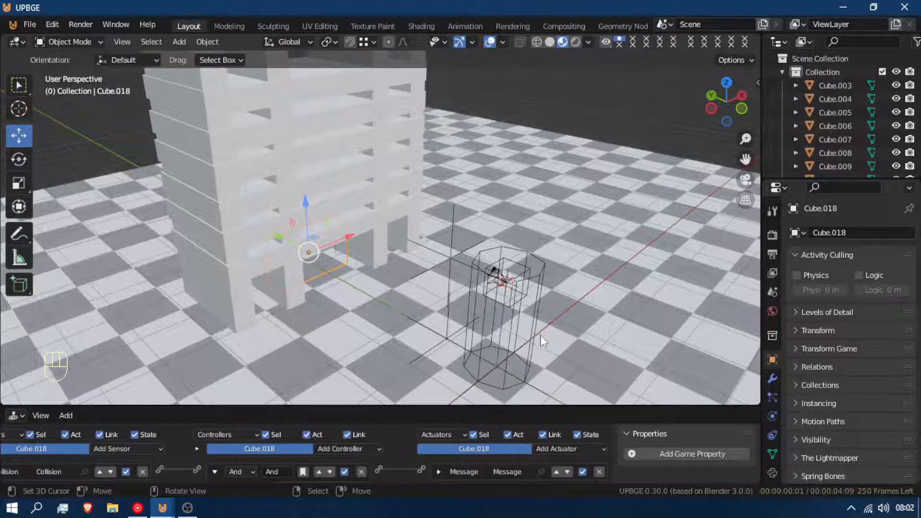
key(KP_0)
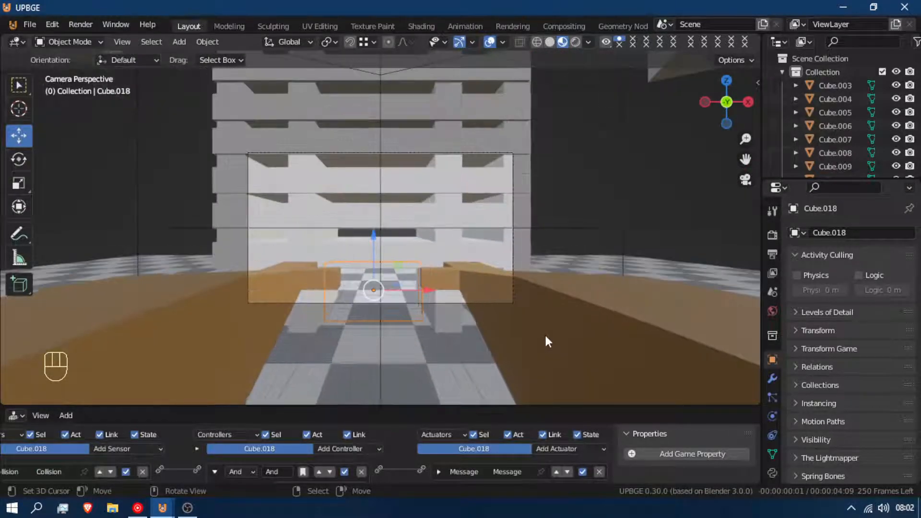
key(p)
key(w)
key(w)
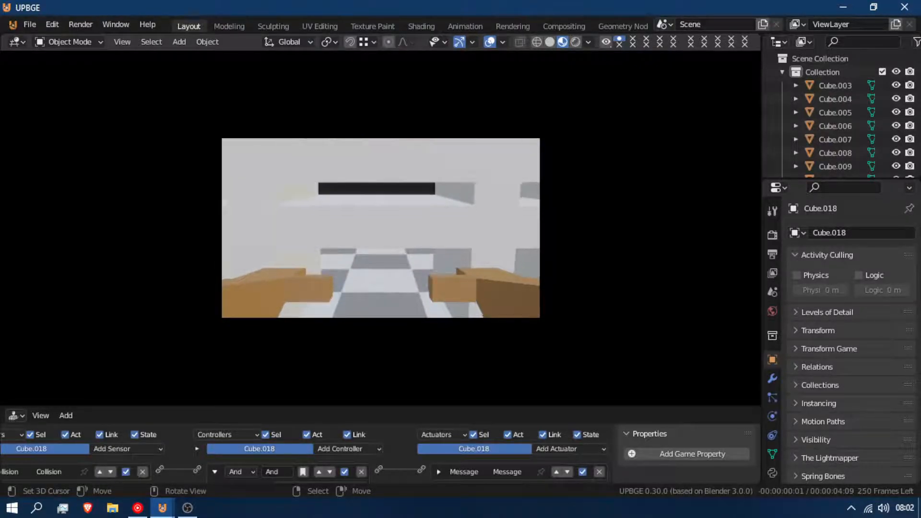
key(Escape)
- Scale the ghost block along the global Y axis so it extends through the depth of the barrier's opening
middle_drag(377, 241, 363, 258)
key(s)
key(y)
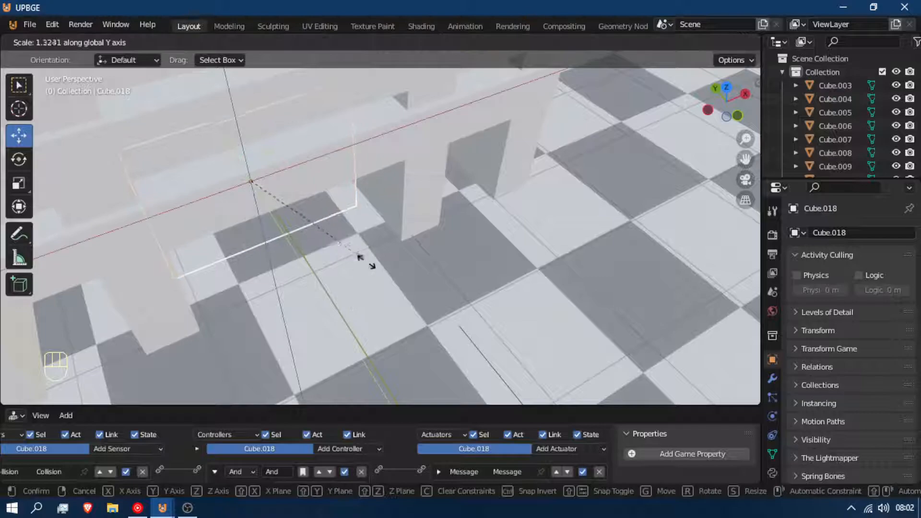
click(563, 223)
middle_drag(564, 222, 330, 149)
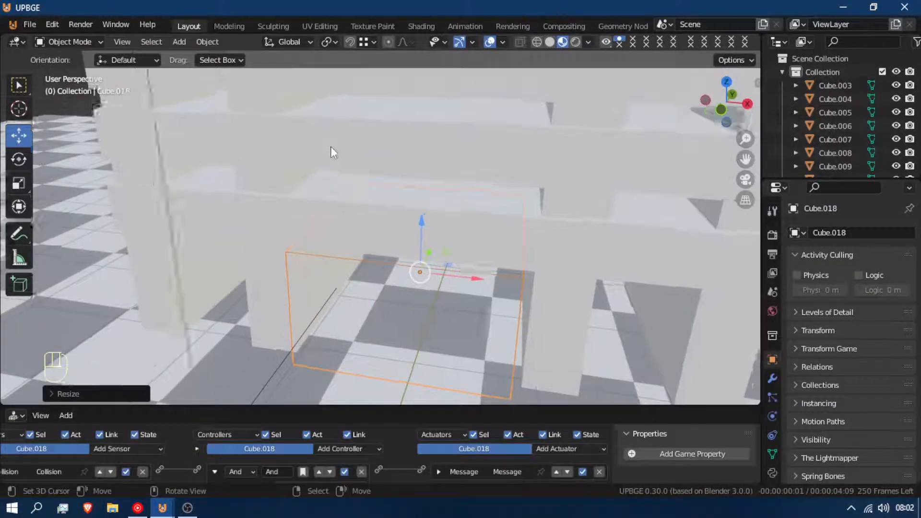
- Run the game from the camera view and test walking through the barrier's passage, jumping, and moving around the surrounding blocks
key(KP_0)
key(p)
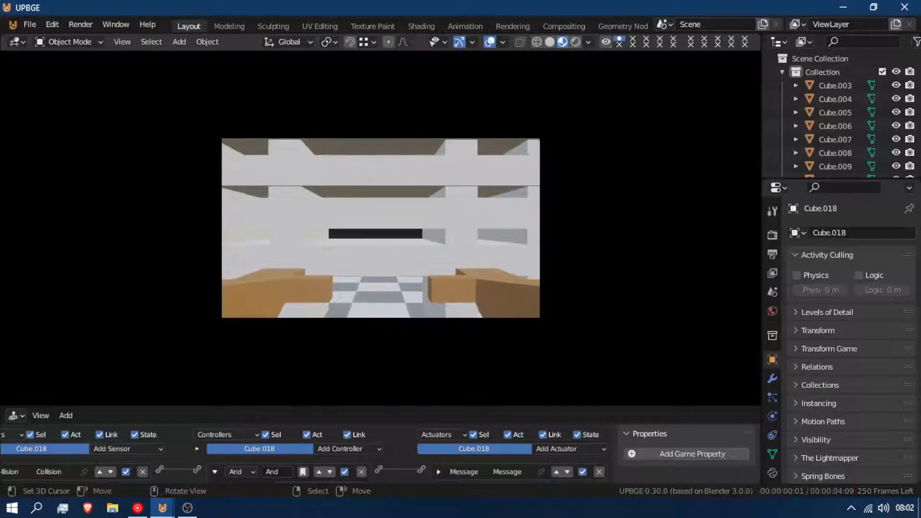
key(w)
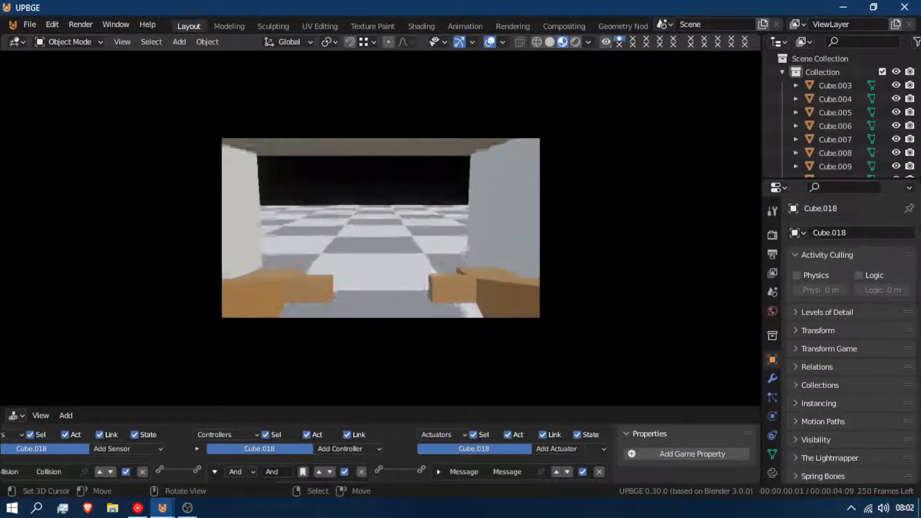
key(w)
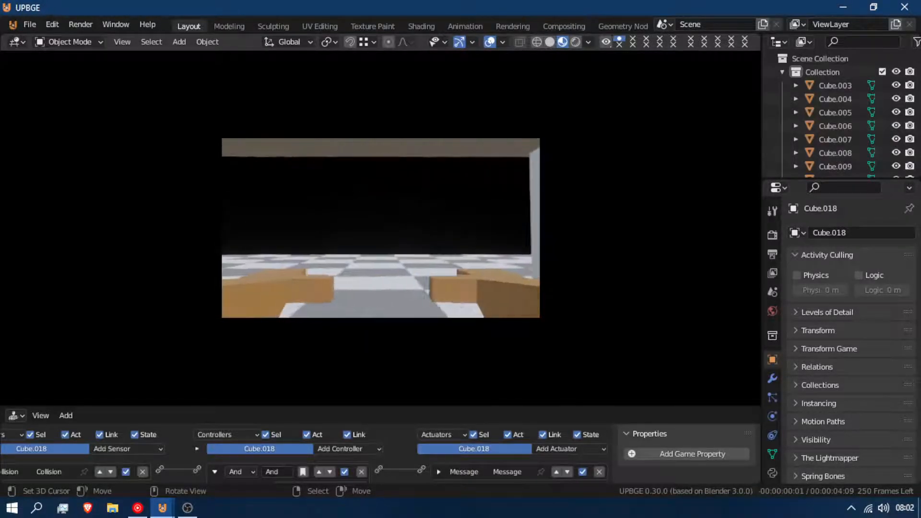
key(w)
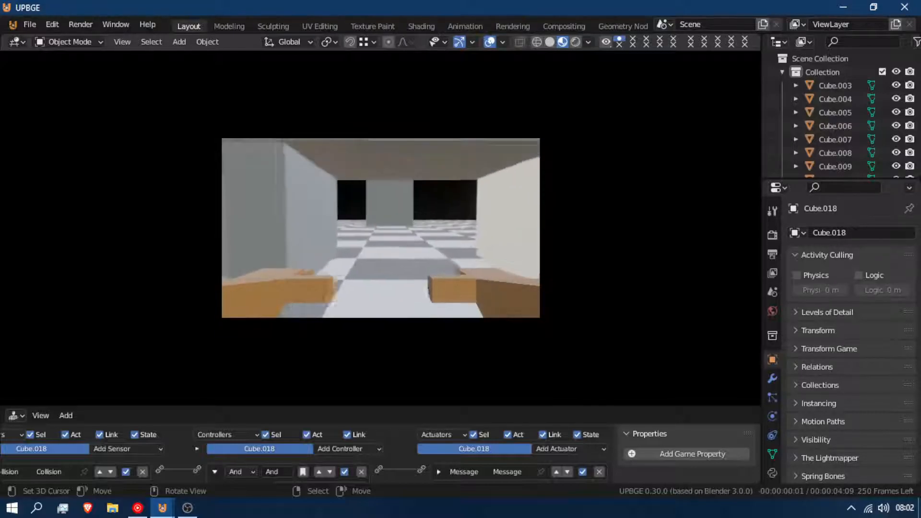
key(w)
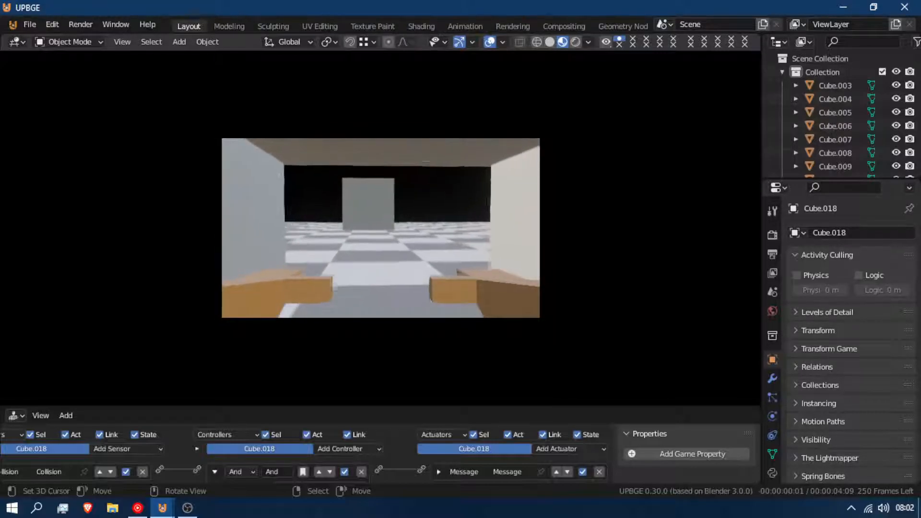
key(w)
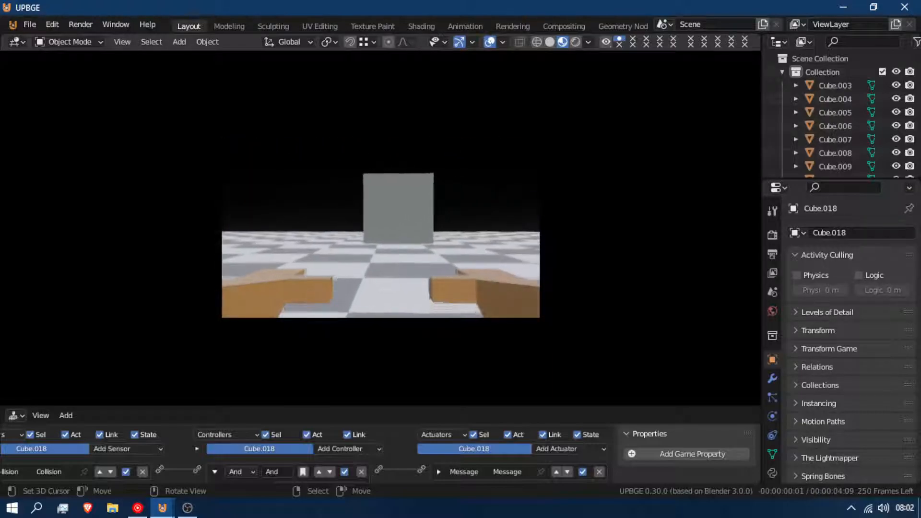
key(space)
key(w)
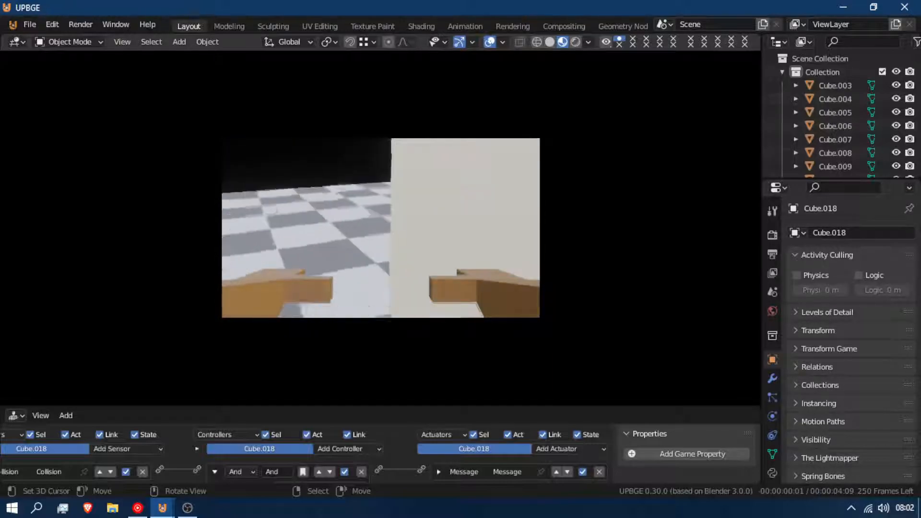
key(w)
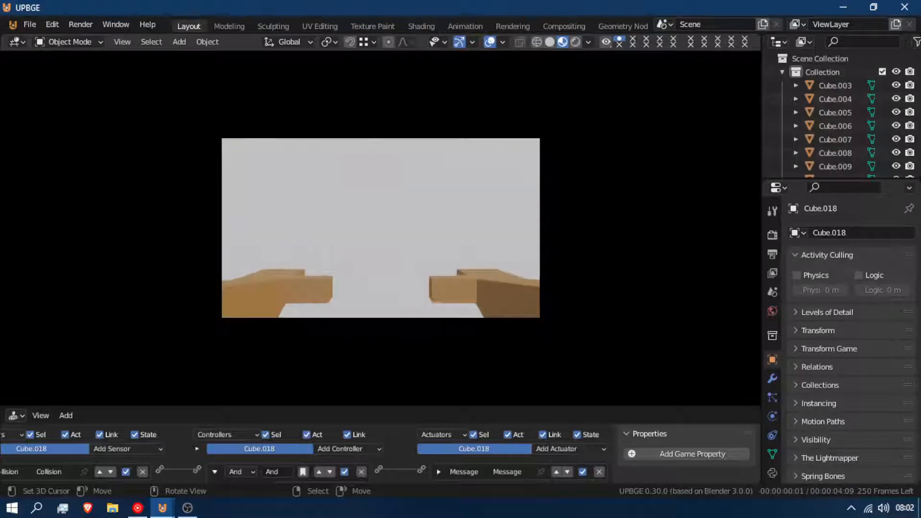
key(w)
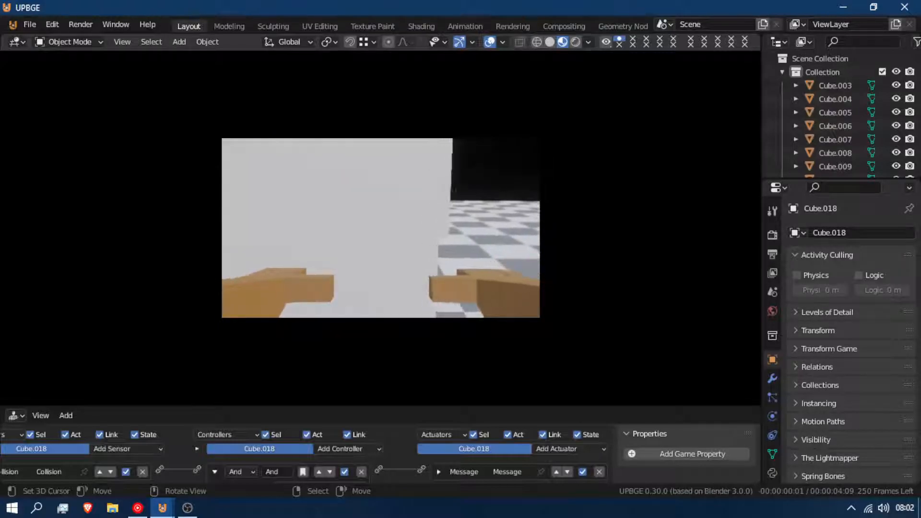
key(w)
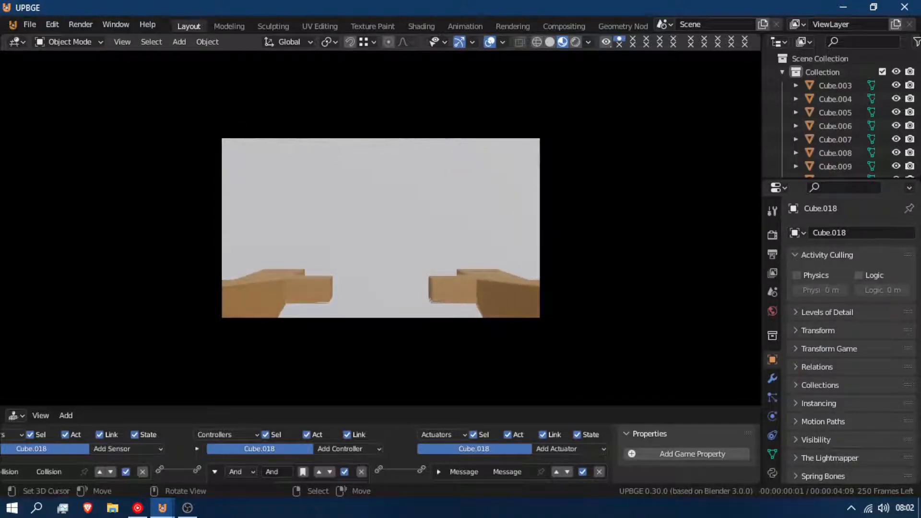
key(w)
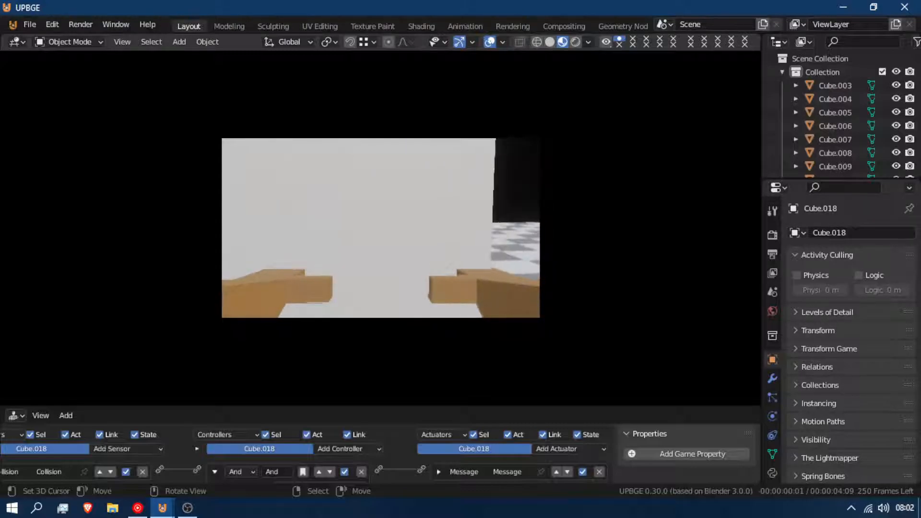
key(w)
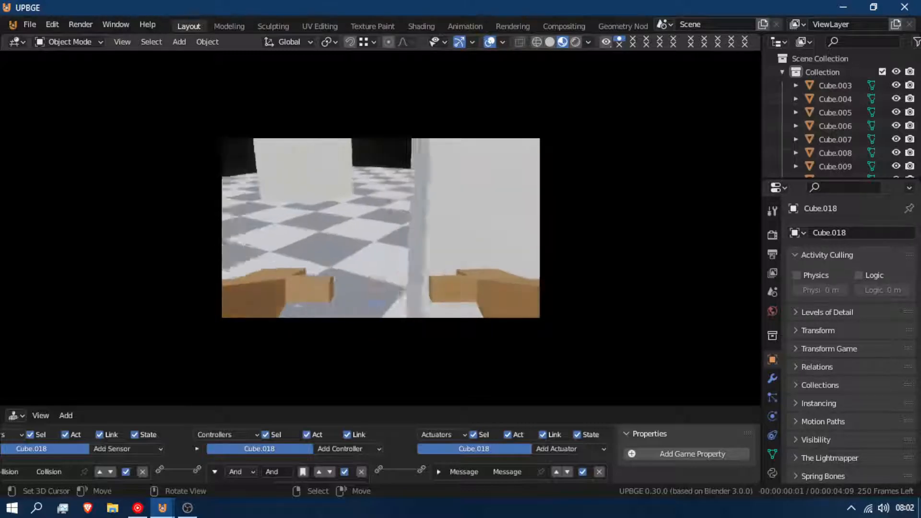
key(w)
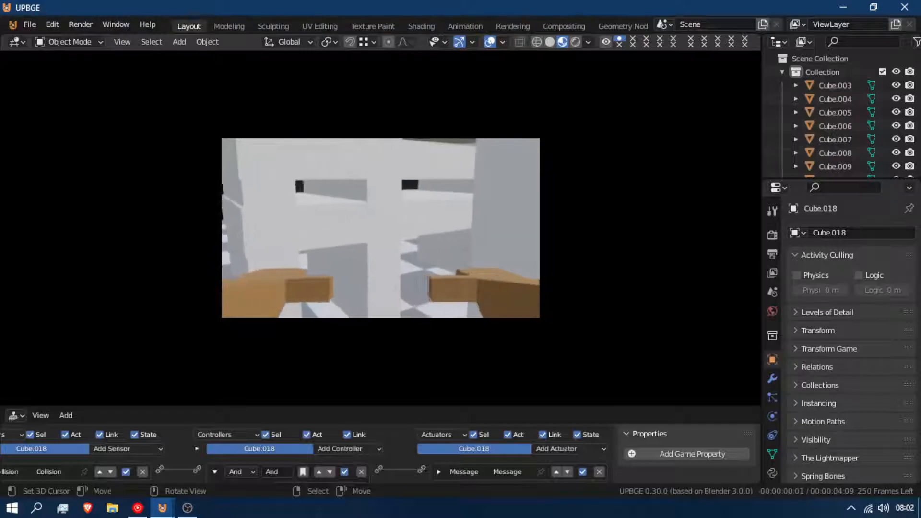
key(w)
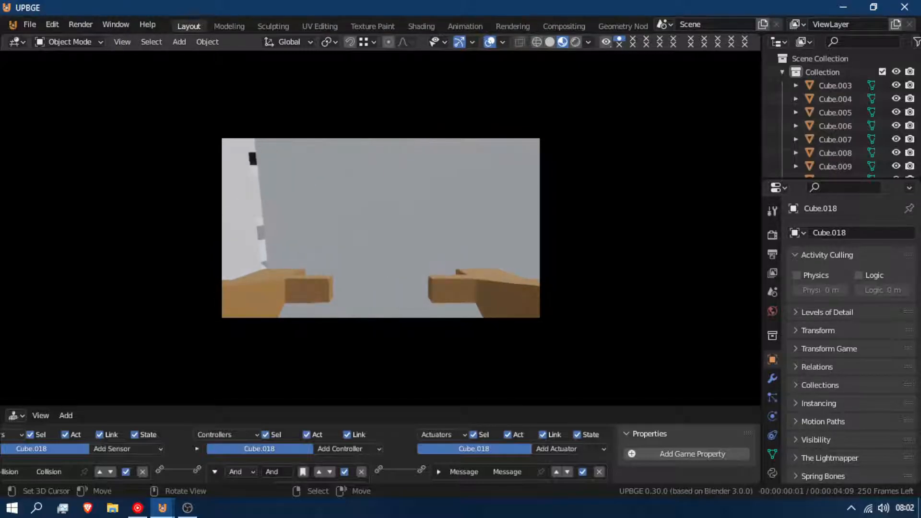
key(w)
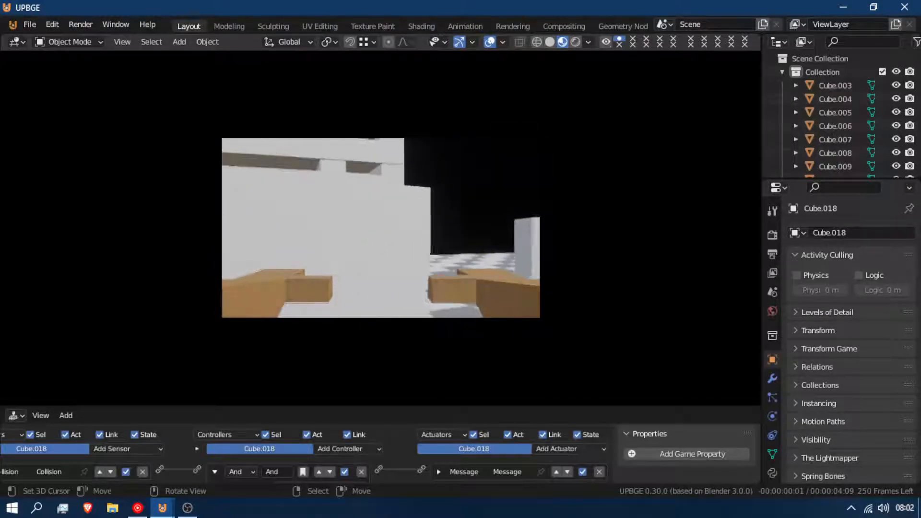
key(w)
key(Escape)
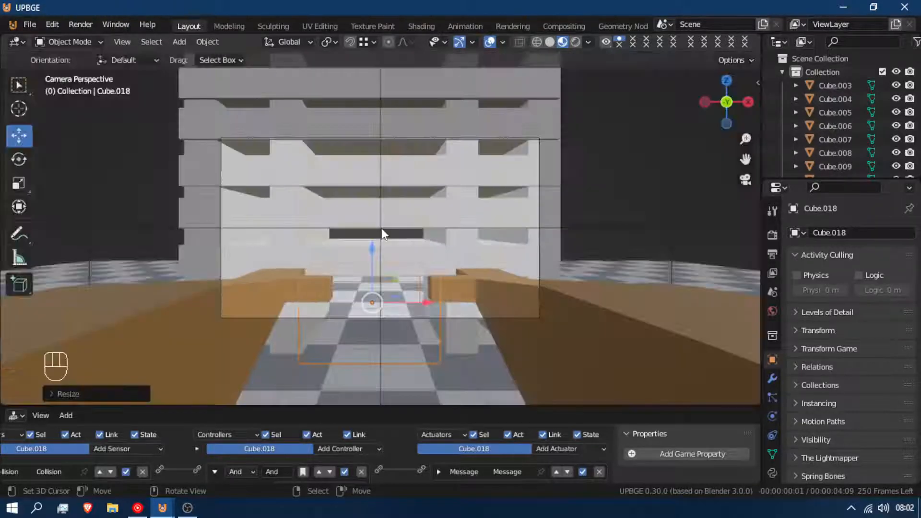
- Move the large cube Cube.004 along the Y axis into the space between the barrier and the player
middle_drag(419, 237, 545, 261)
scroll(499, 251, down, 5)
click(515, 236)
key(g)
key(y)
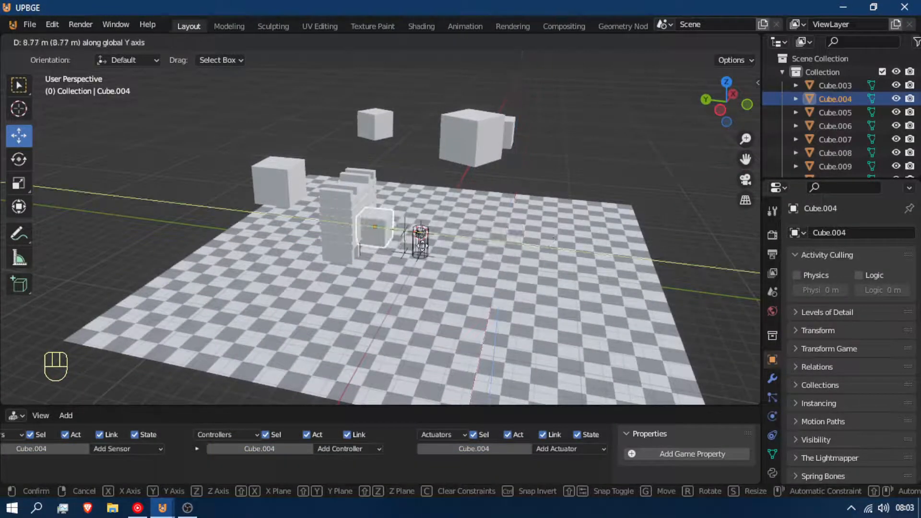
click(422, 242)
- Scale the cube down to a small block and lower it along the Z axis onto the checkered floor
key(g)
key(z)
click(471, 258)
key(s)
click(422, 249)
key(g)
key(z)
click(432, 261)
middle_drag(432, 261, 310, 249)
- Run the game from the camera view and test the player's movement around the small cube and the barrier
key(KP_0)
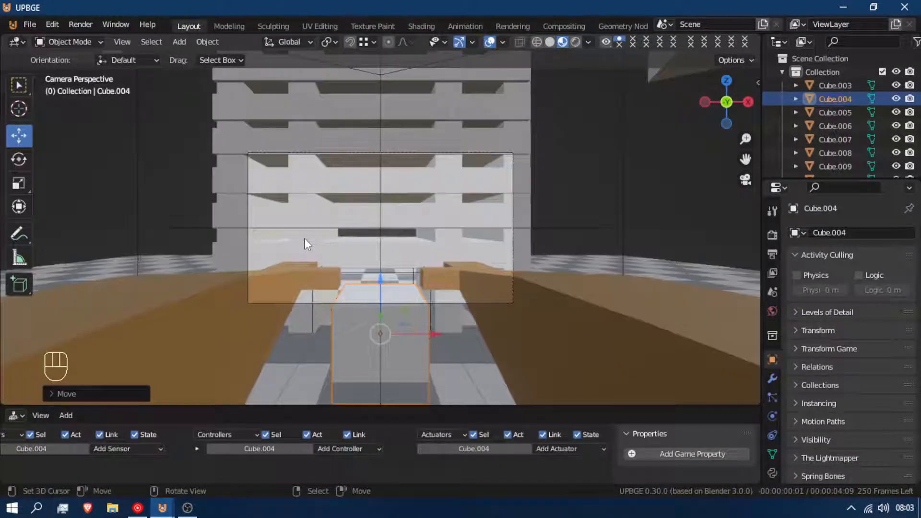
key(p)
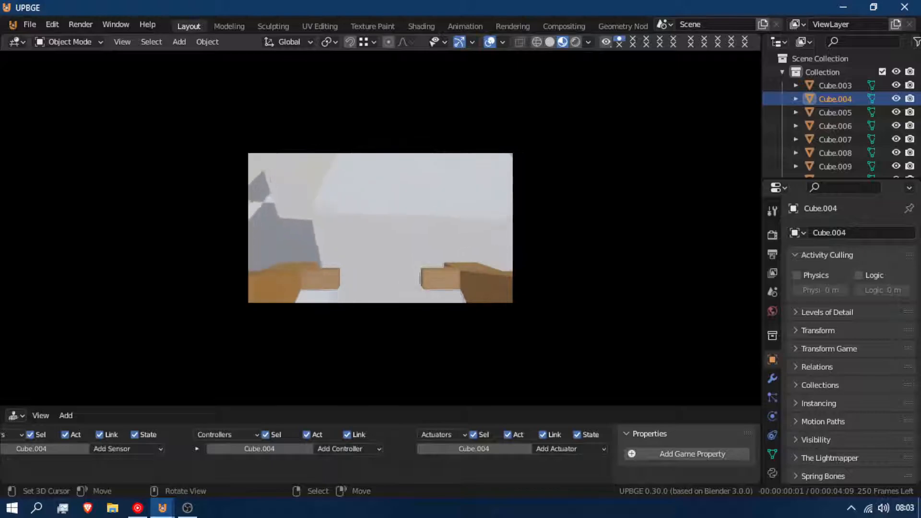
key(w)
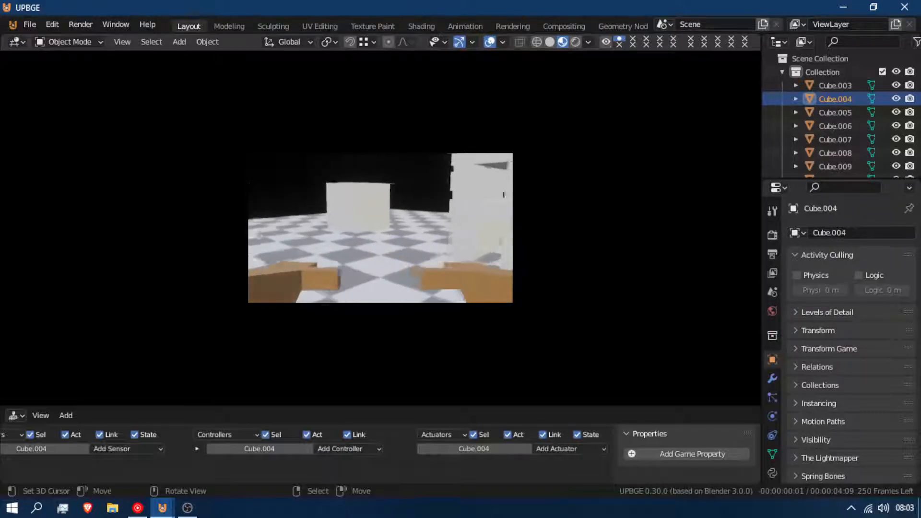
key(s)
key(w)
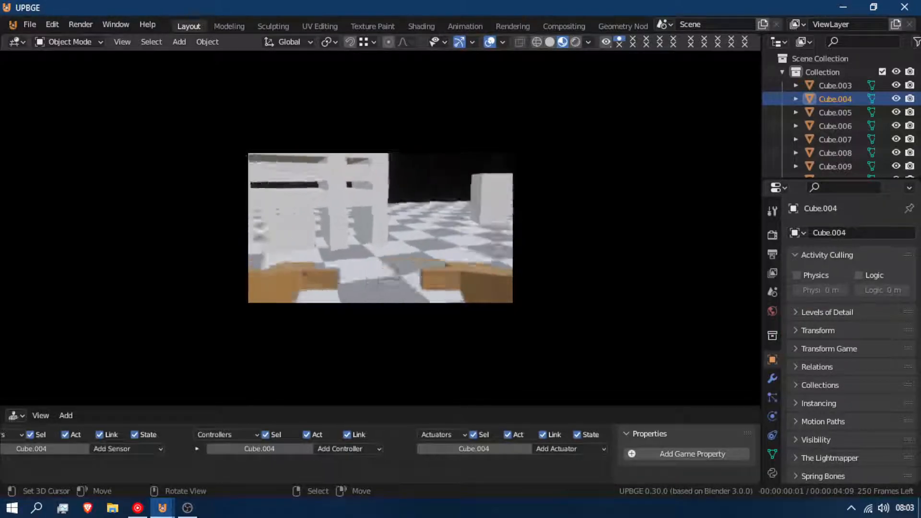
key(w)
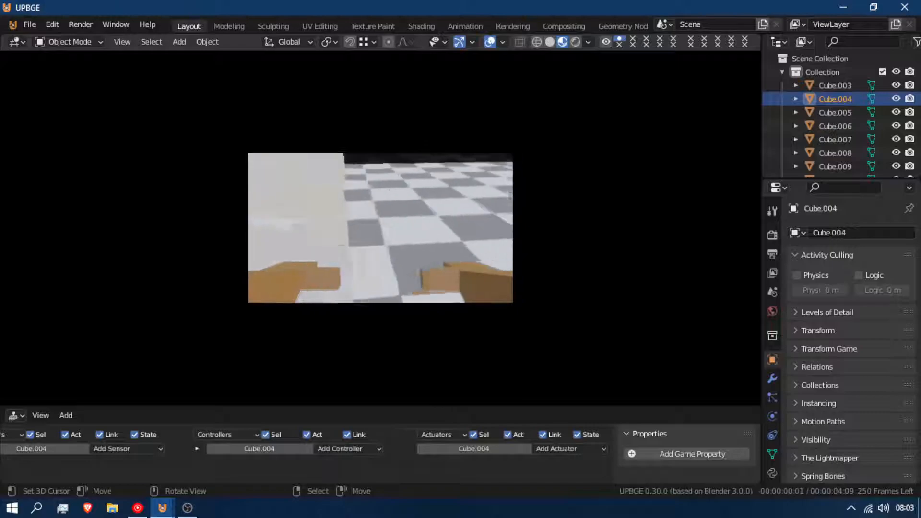
key(w)
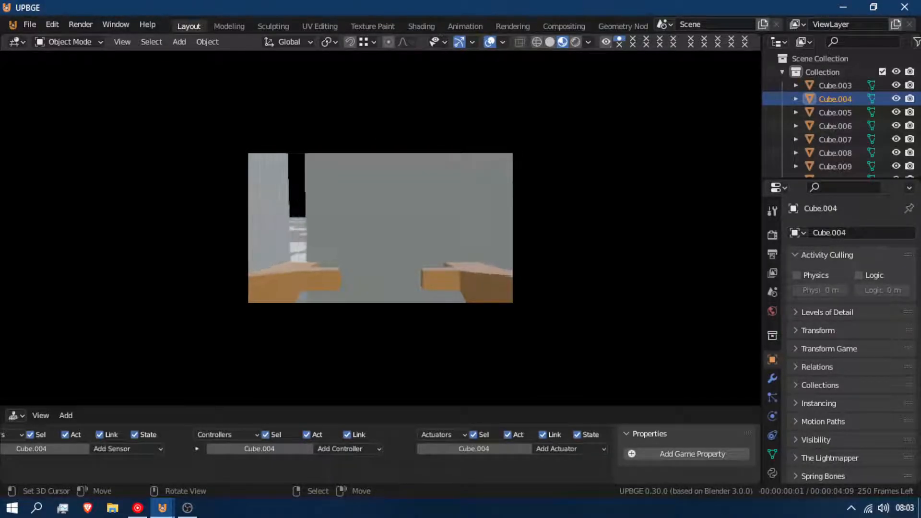
key(w)
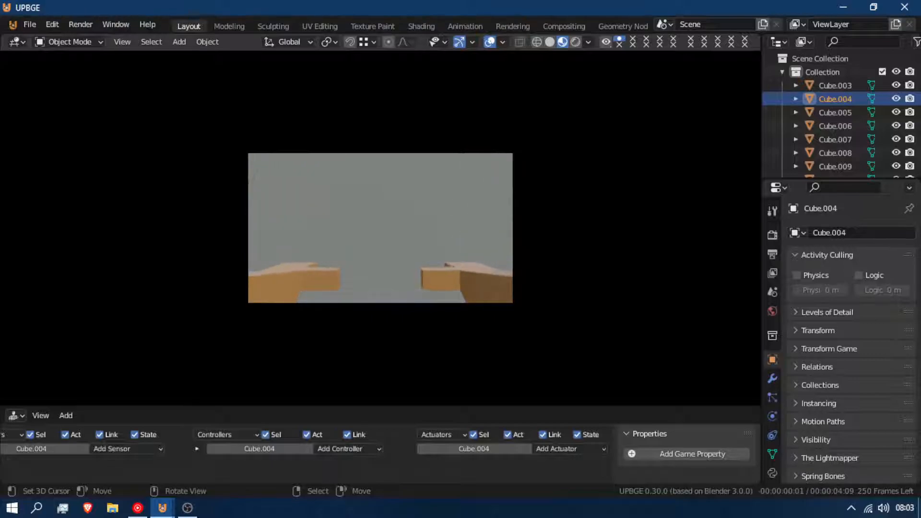
key(w)
key(w)
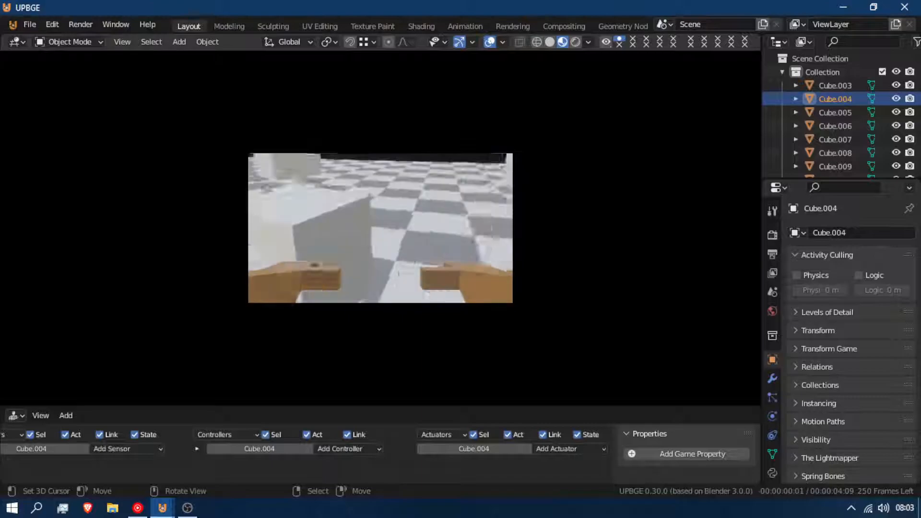
key(w)
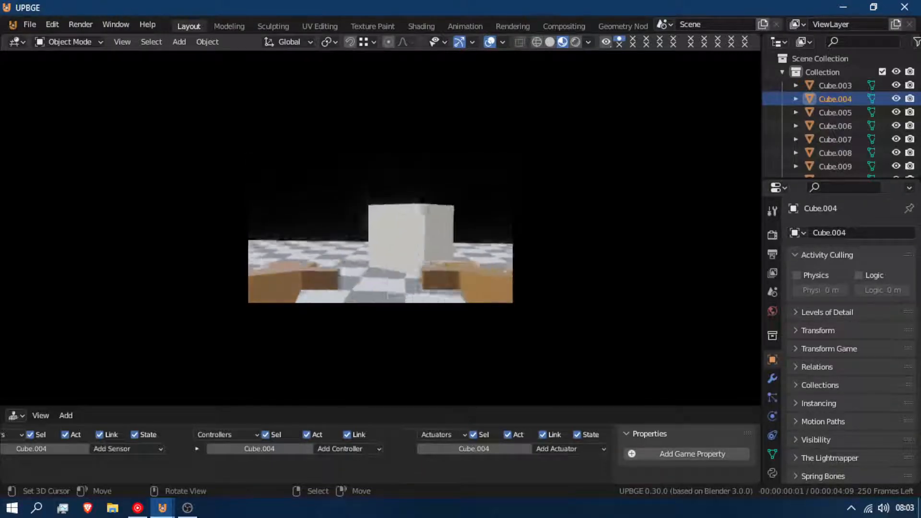
key(w)
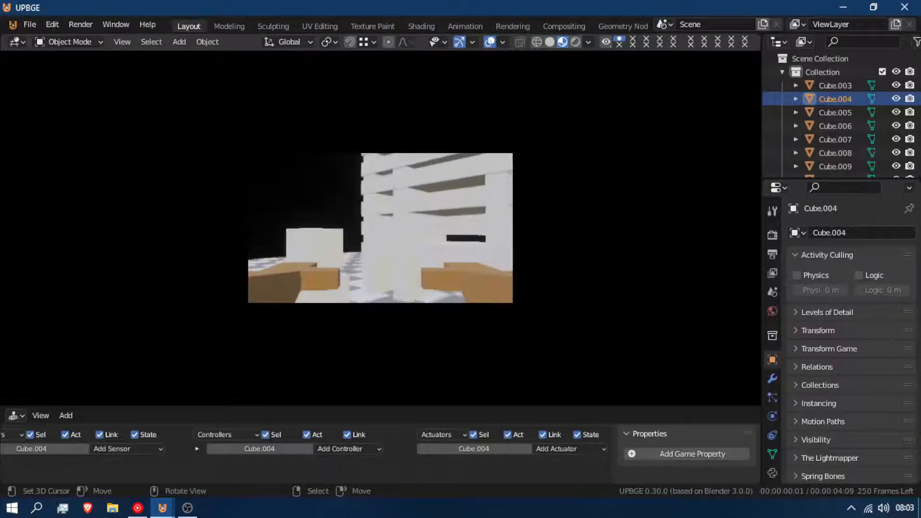
key(Escape)
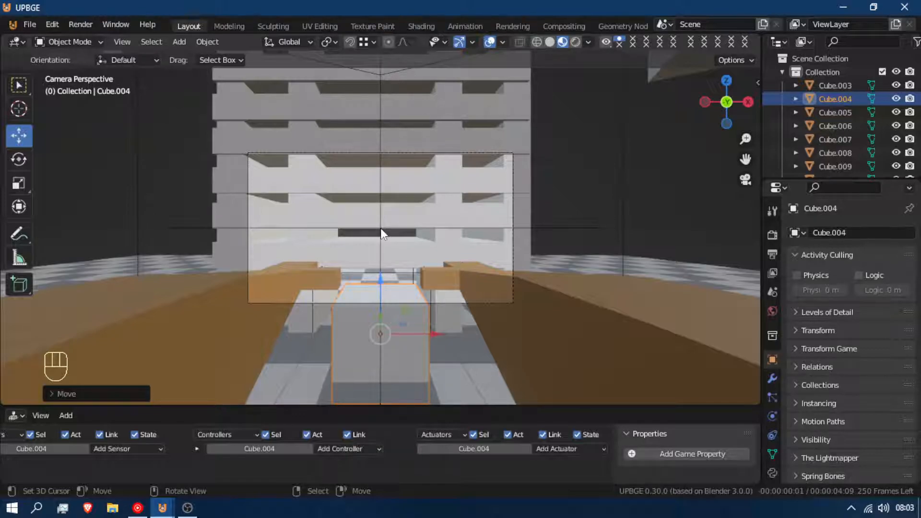
- Select the Player object standing in front of the barrier
middle_drag(540, 300, 599, 297)
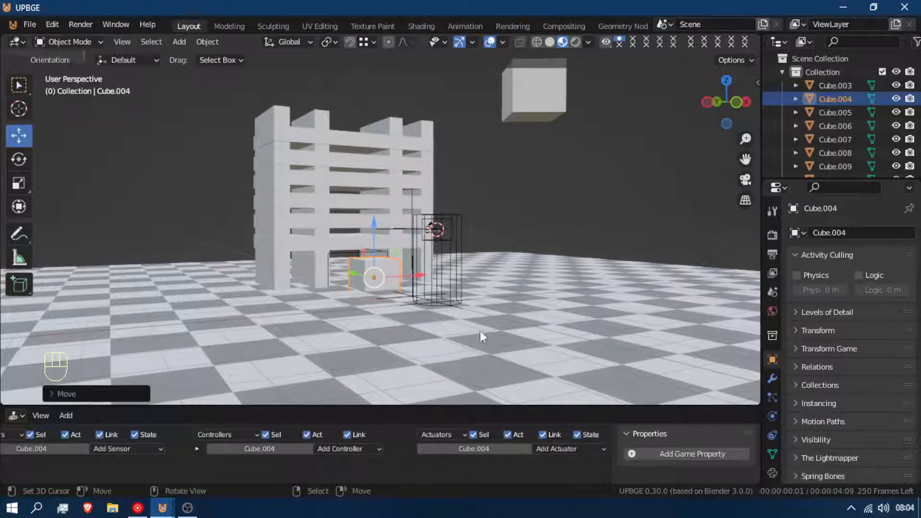
right_click(453, 288)
middle_drag(238, 286, 390, 260)
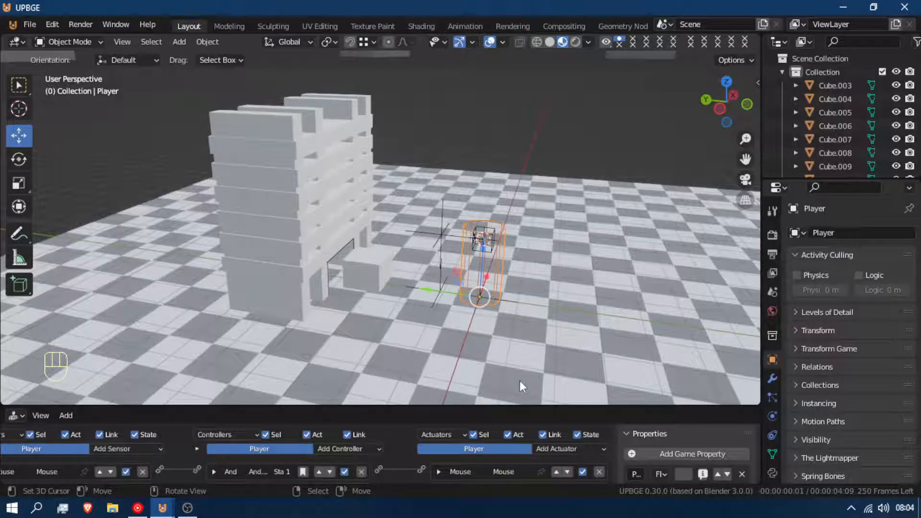
- Save the scene to the Desktop folder as "FPS cTutorial.blend"
key(ctrl+o)
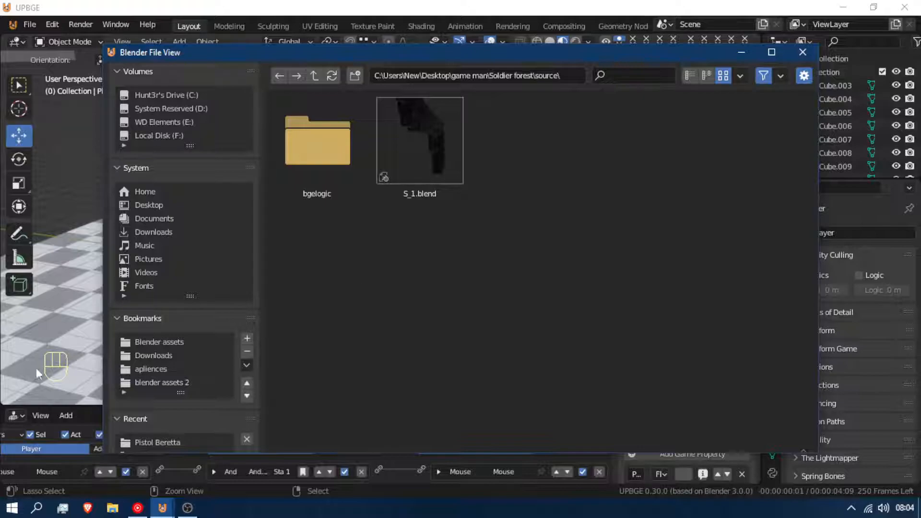
scroll(155, 368, down, 5)
scroll(157, 369, up, 5)
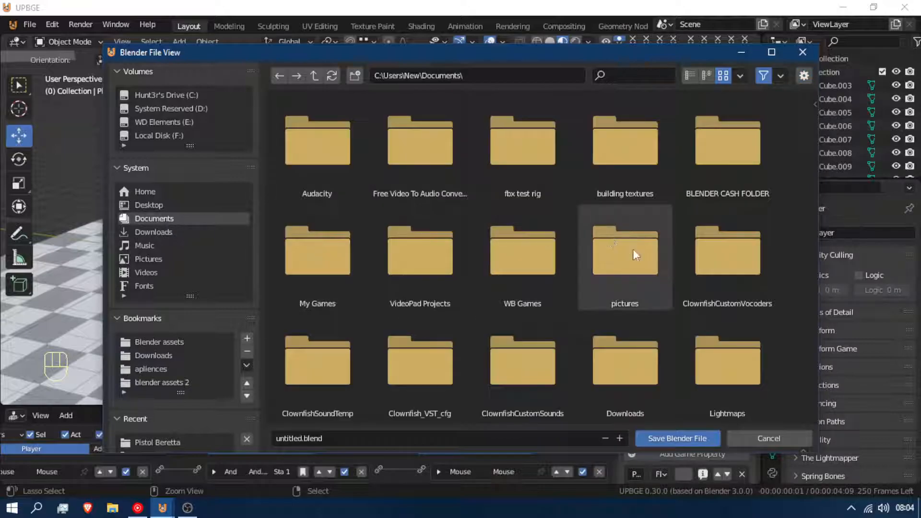
scroll(787, 384, down, 5)
scroll(787, 388, down, 2)
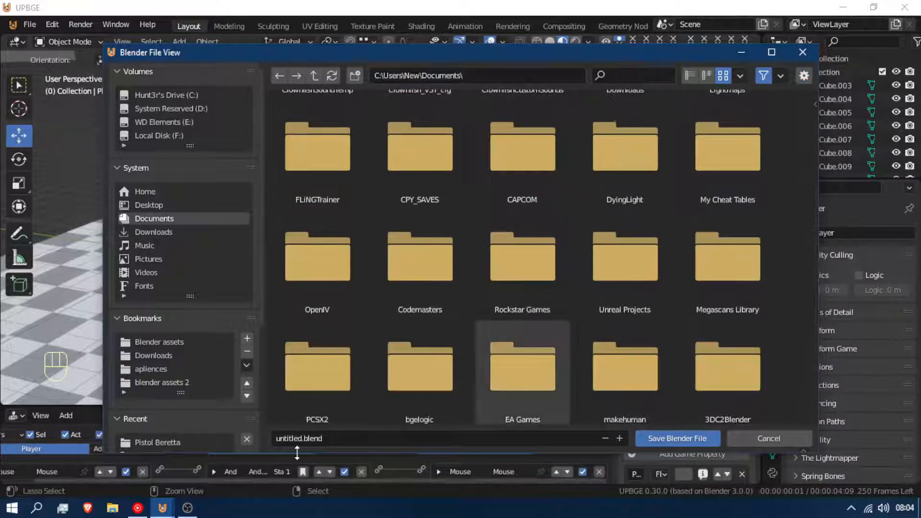
drag(295, 439, 268, 442)
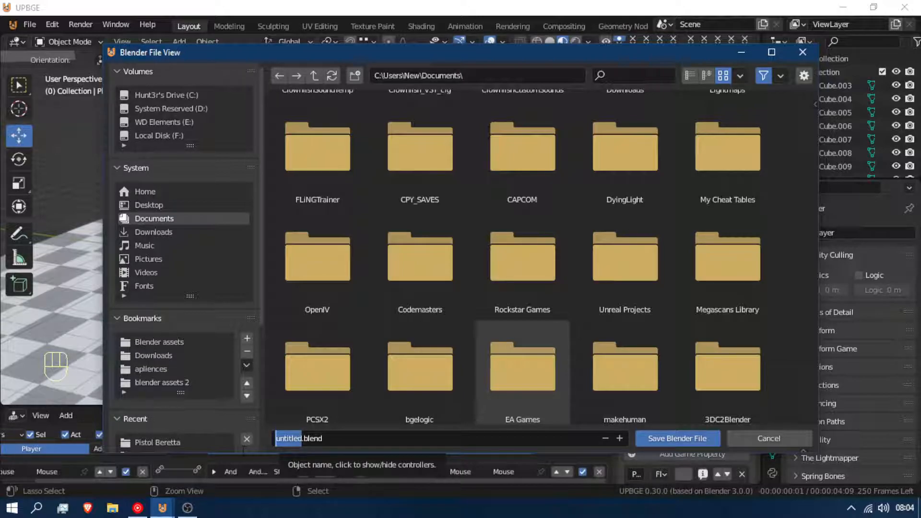
text(FPS)
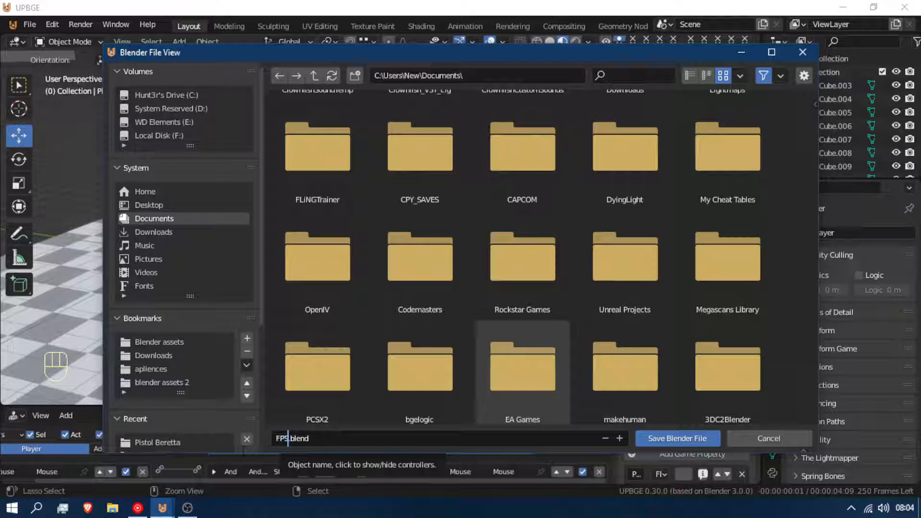
text( cTutorial)
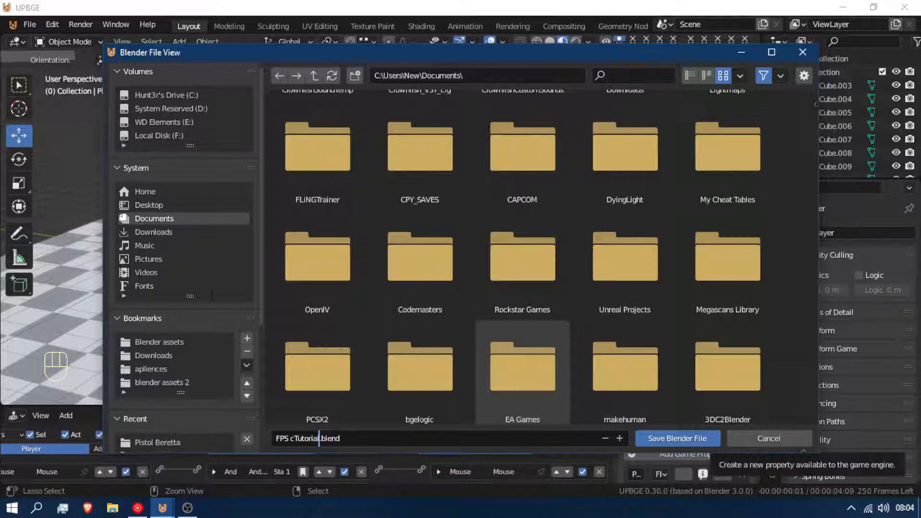
click(150, 205)
click(677, 438)
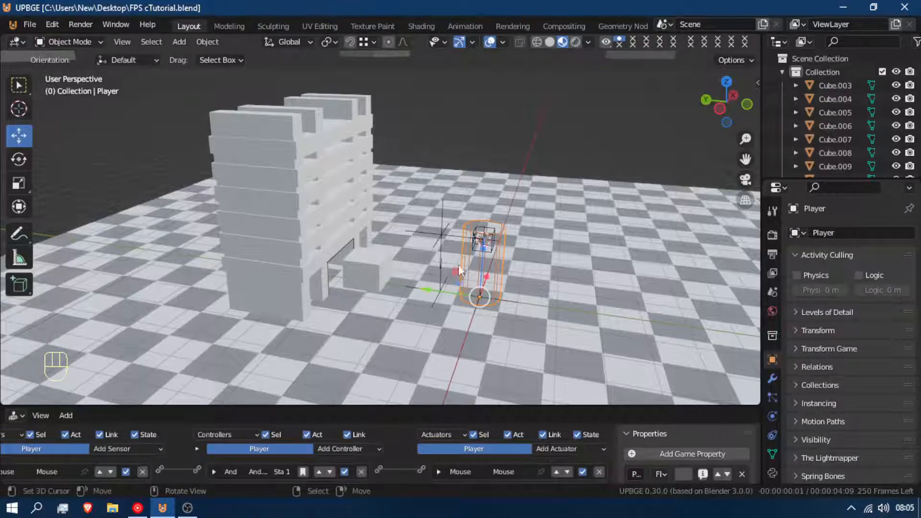
- Raise the small cube Cube.004 in front of the barrier slightly along the Z axis
click(384, 274)
key(g)
key(z)
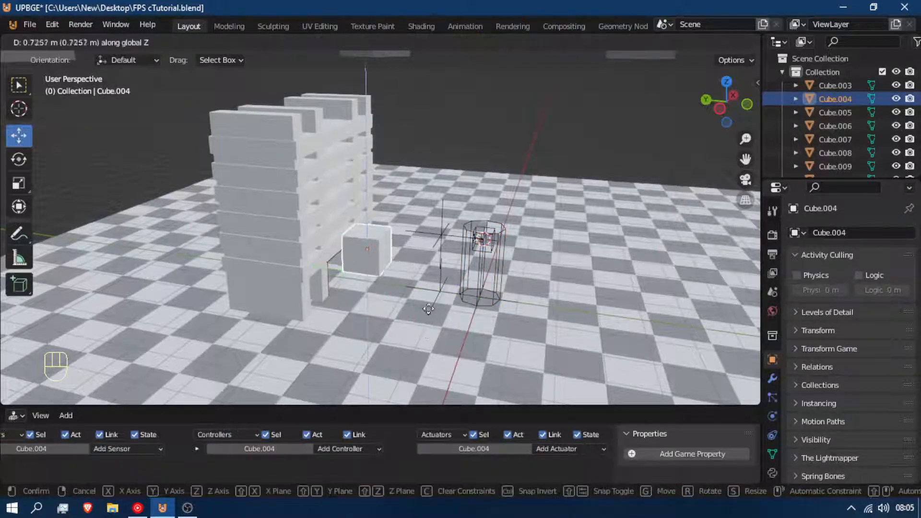
click(428, 326)
key(g)
key(z)
click(430, 329)
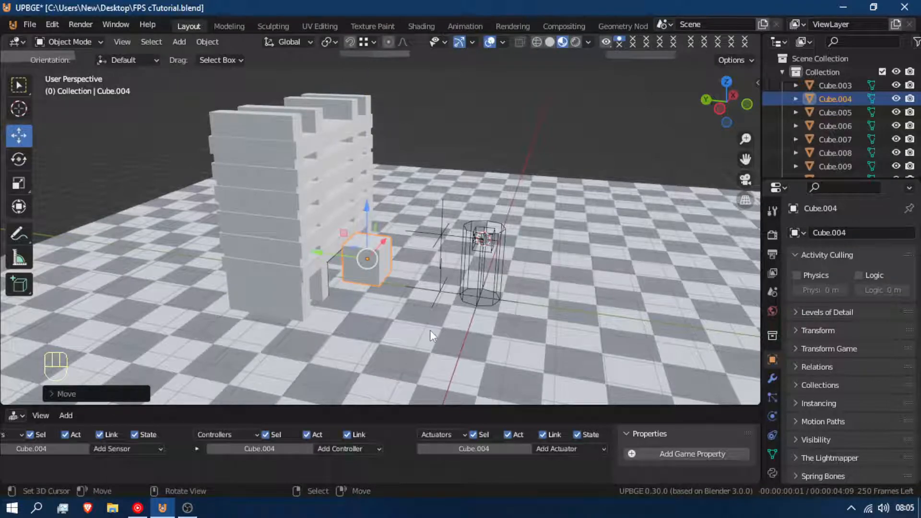
- Run the game to test the player with the raised cube, and save the file under its current name
key(p)
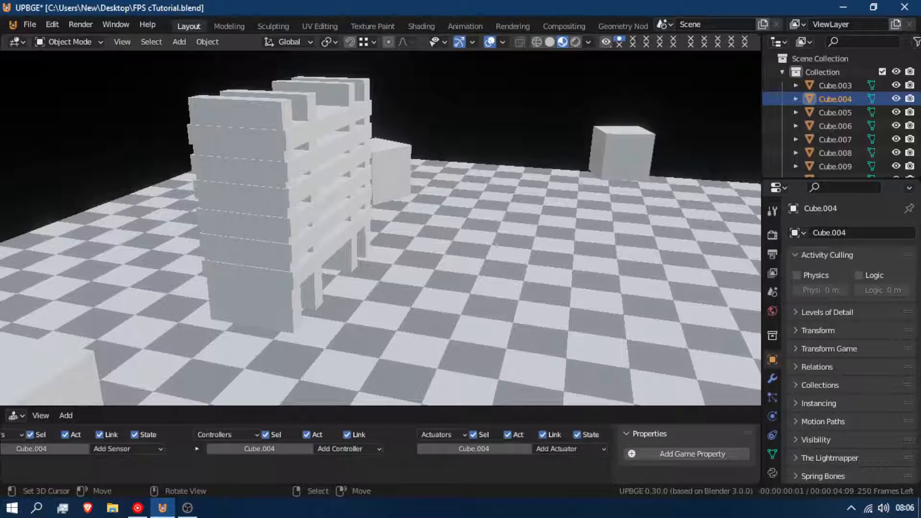
key(Escape)
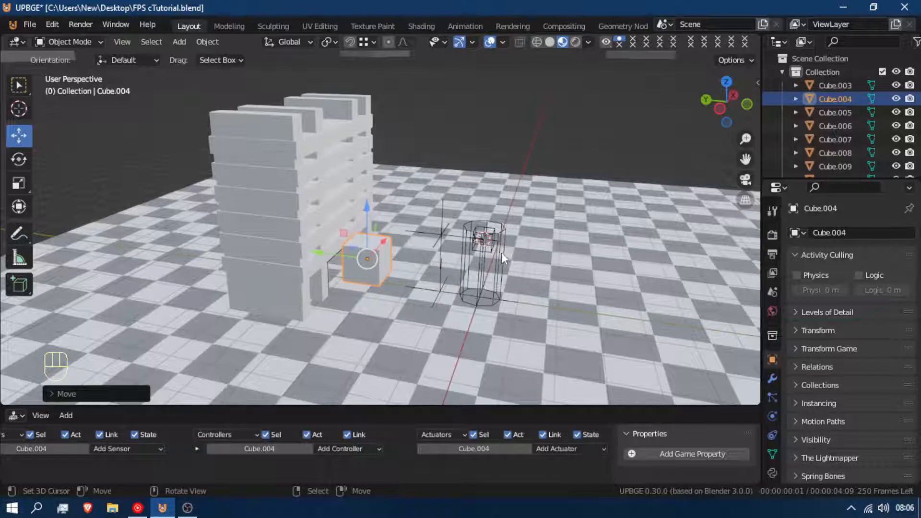
middle_drag(492, 251, 451, 249)
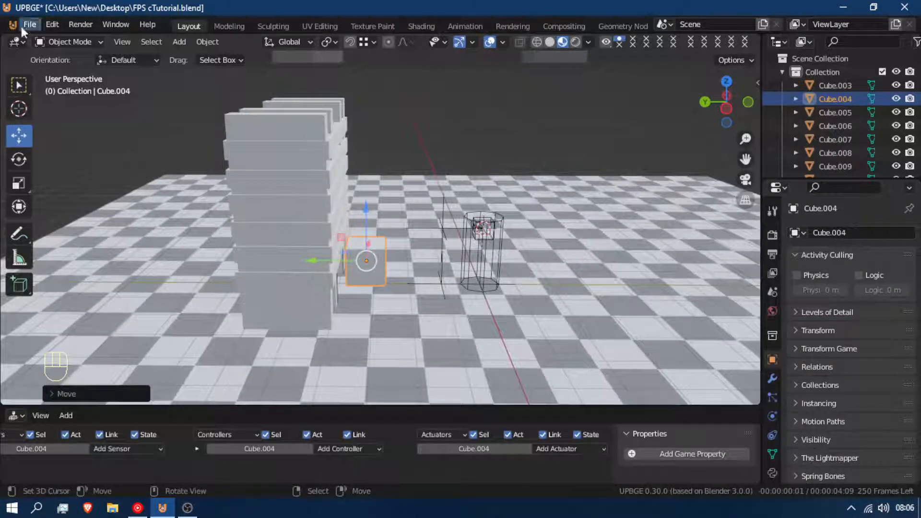
key(ctrl+s)
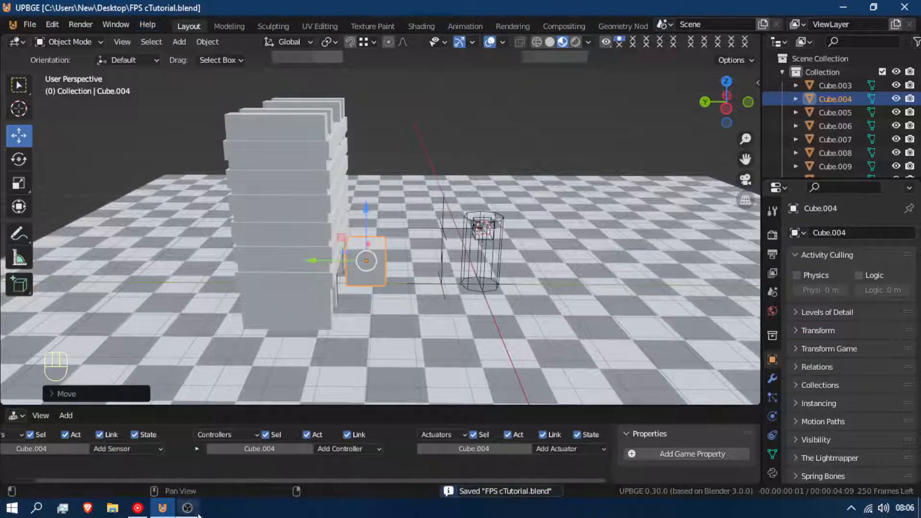